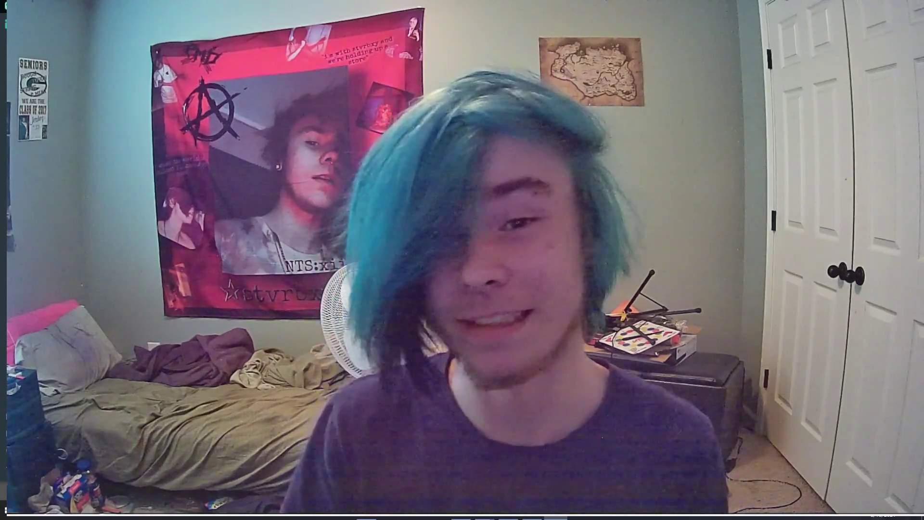
# - Examine the finished landscape scene with the cage sphere, pedestal, rocks, columns and statue head from several angles
pyautogui.moveTo(503, 321); pyautogui.dragTo(518, 320, button='middle')
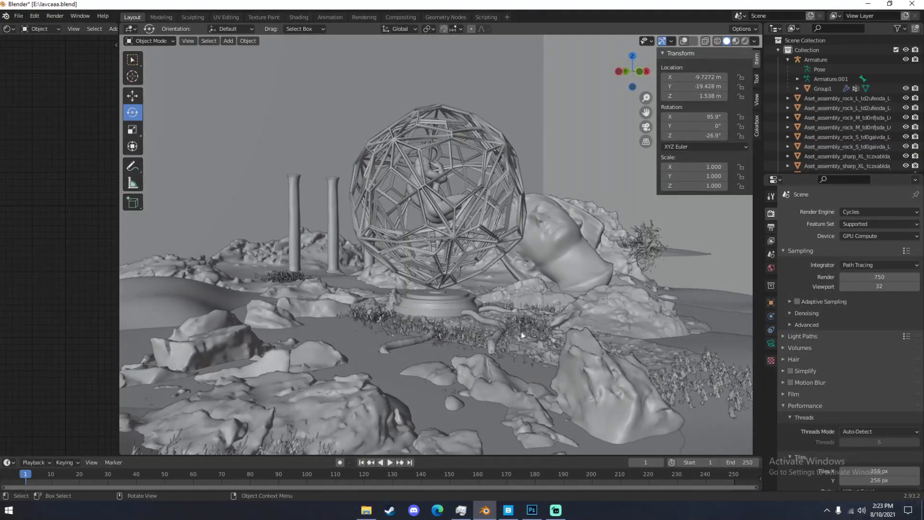
pyautogui.scroll(-2, 517, 329)
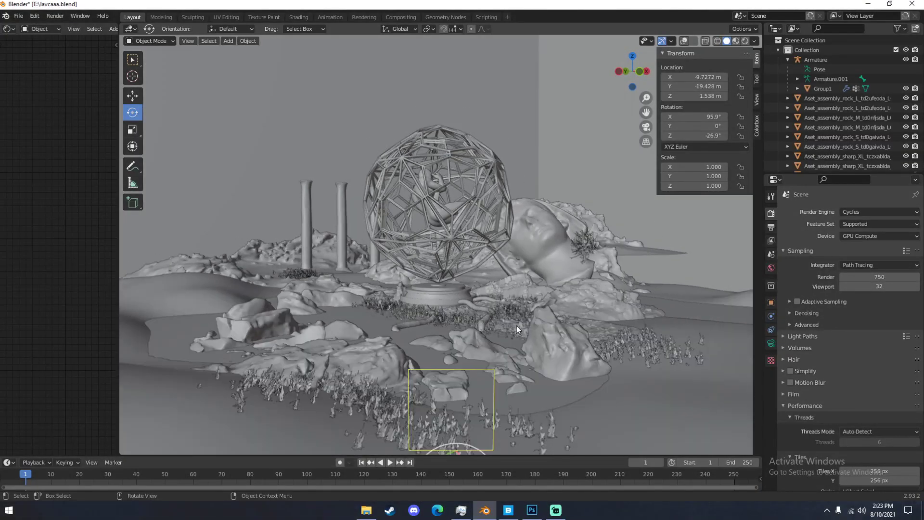
pyautogui.moveTo(517, 329)
pyautogui.mouseDown(button='middle')
pyautogui.moveTo(476, 338)
pyautogui.moveTo(482, 331)
pyautogui.moveTo(529, 338)
pyautogui.mouseUp(button='middle')
pyautogui.scroll(-4, 529, 338)
pyautogui.moveTo(431, 304)
pyautogui.mouseDown(button='middle')
pyautogui.moveTo(461, 318)
pyautogui.moveTo(489, 311)
pyautogui.moveTo(464, 320)
pyautogui.moveTo(423, 299)
pyautogui.mouseUp(button='middle')
pyautogui.scroll(4, 489, 311)
pyautogui.scroll(-2, 425, 296)
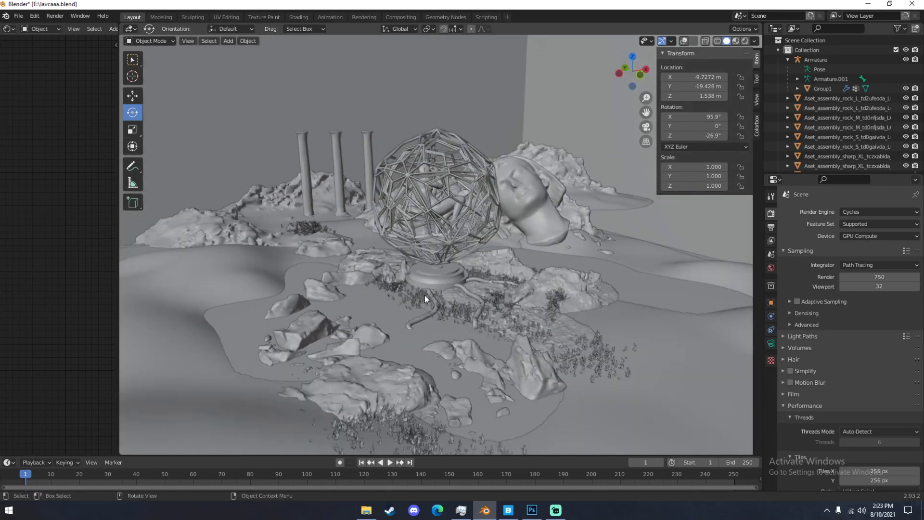
pyautogui.scroll(3, 468, 339)
pyautogui.moveTo(464, 345); pyautogui.dragTo(438, 343, button='middle')
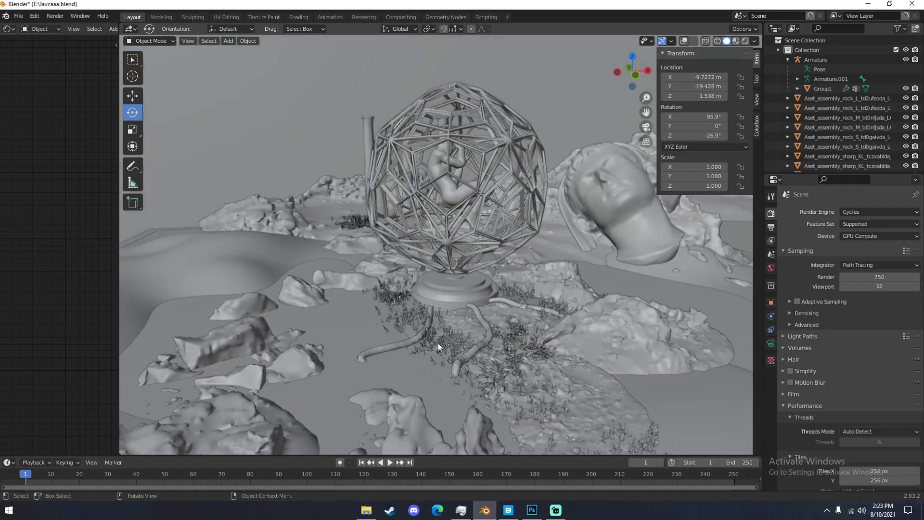
# - Turn on the viewport overlays and inspect the uneven ground terrain and the flat lava plane below it
pyautogui.click(252, 246)
pyautogui.scroll(-4, 253, 246)
pyautogui.moveTo(255, 247); pyautogui.dragTo(283, 257, button='middle')
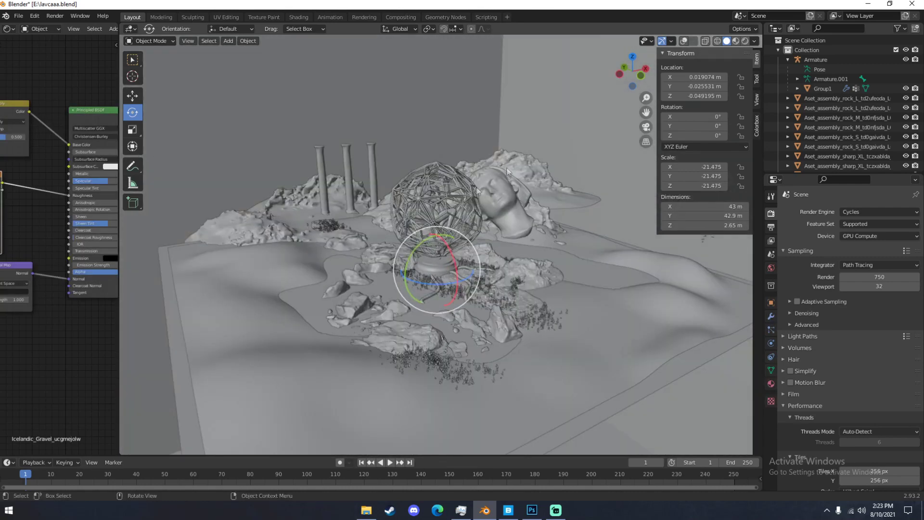
pyautogui.click(684, 41)
pyautogui.moveTo(559, 165); pyautogui.dragTo(597, 253, button='middle')
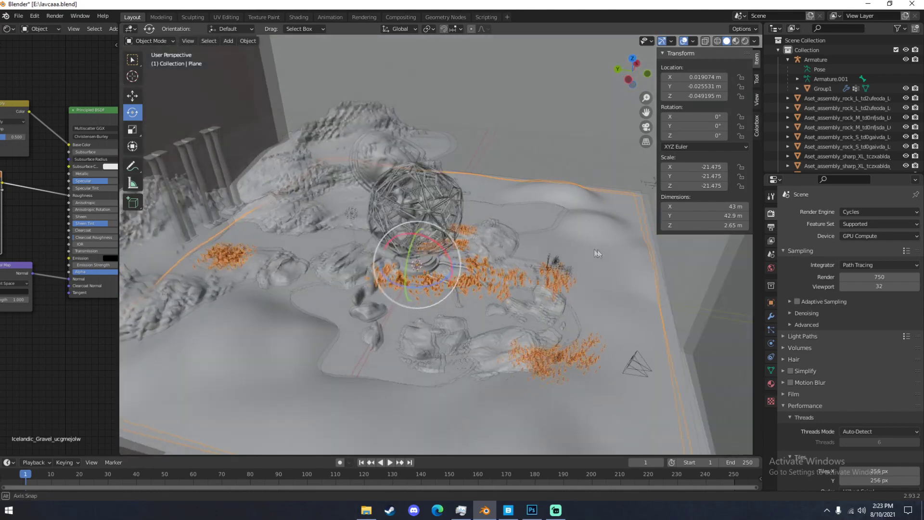
pyautogui.scroll(5, 578, 310)
pyautogui.click(417, 346)
pyautogui.moveTo(418, 346); pyautogui.dragTo(308, 317, button='middle')
pyautogui.scroll(5, 294, 310)
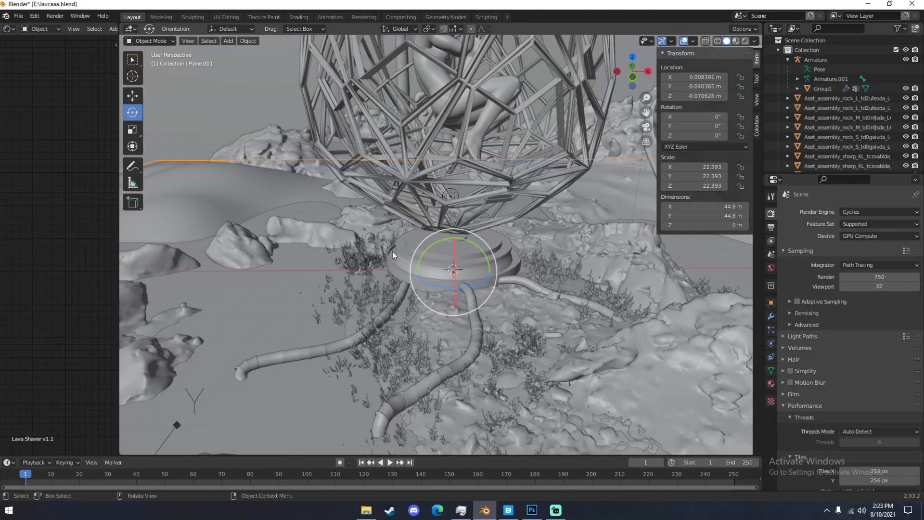
# - Inspect the stepped pedestal and the outer and inner icosphere cages by selecting each one
pyautogui.click(392, 251)
pyautogui.scroll(4, 409, 253)
pyautogui.scroll(-3, 426, 267)
pyautogui.moveTo(428, 266); pyautogui.dragTo(440, 189, button='middle')
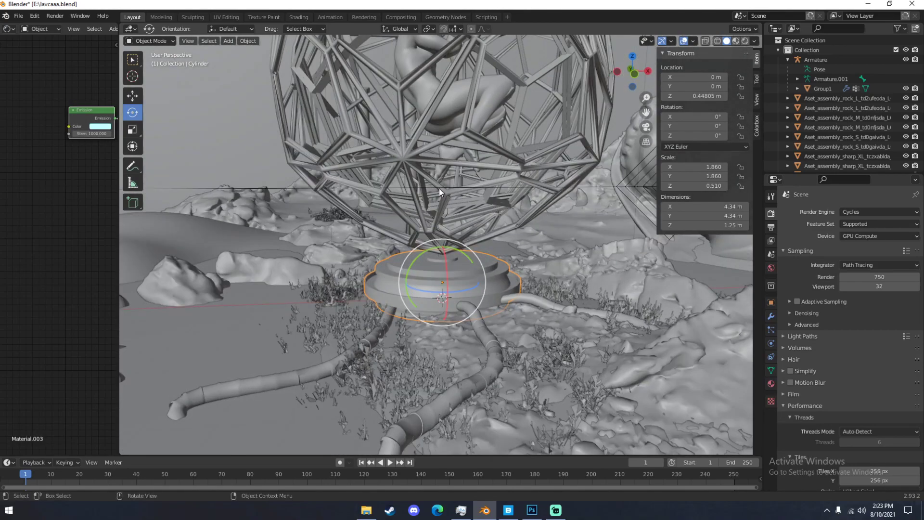
pyautogui.click(438, 189)
pyautogui.scroll(6, 431, 180)
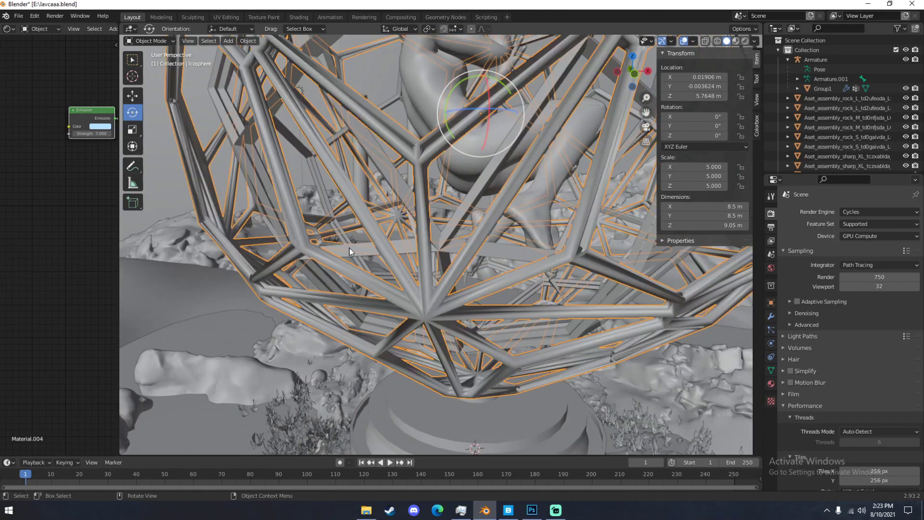
pyautogui.click(352, 255)
pyautogui.scroll(-8, 353, 256)
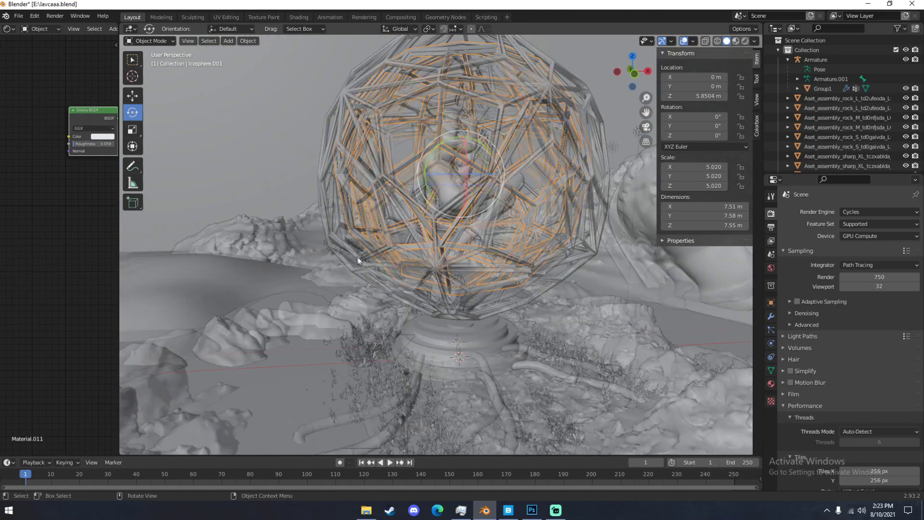
# - Deselect everything and examine the pipes, plants and rocks around the pedestal, up close and from afar
pyautogui.moveTo(602, 365); pyautogui.dragTo(554, 338, button='middle')
pyautogui.moveTo(495, 351)
pyautogui.keyDown('shift'); pyautogui.mouseDown(button='middle')
pyautogui.moveTo(467, 296)
pyautogui.moveTo(412, 286)
pyautogui.mouseUp(button='middle'); pyautogui.keyUp('shift')
pyautogui.scroll(4, 467, 295)
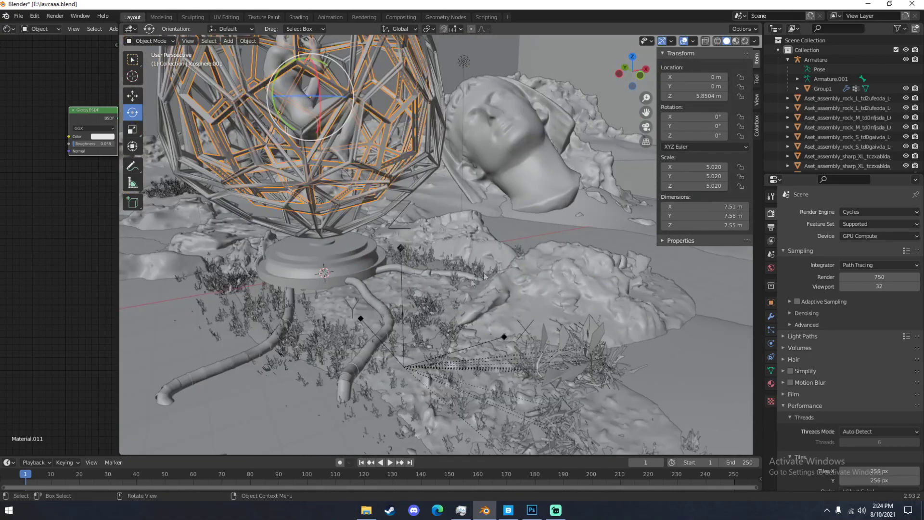
pyautogui.moveTo(407, 324); pyautogui.dragTo(579, 340, button='middle')
pyautogui.moveTo(518, 317); pyautogui.dragTo(480, 313, button='middle')
pyautogui.scroll(-5, 406, 310)
pyautogui.hotkey('alt', 'a')
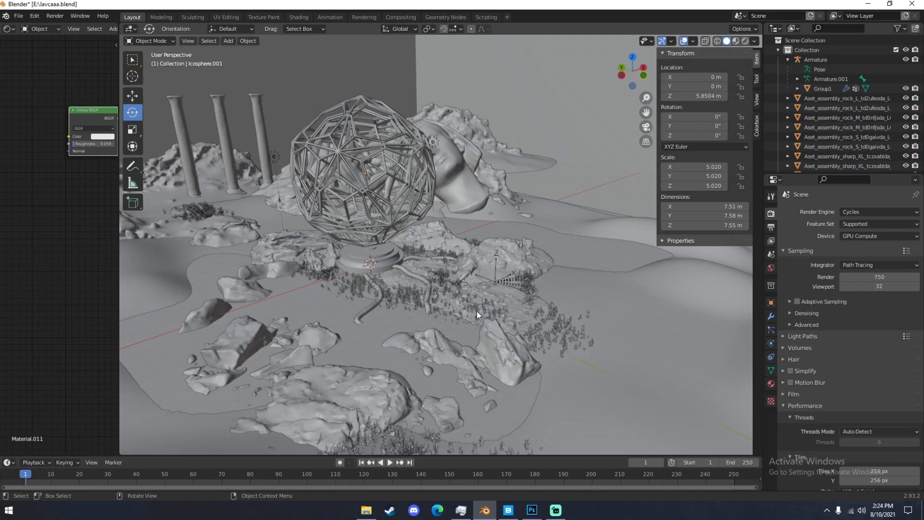
pyautogui.moveTo(476, 311); pyautogui.dragTo(443, 293, button='middle')
pyautogui.scroll(5, 394, 287)
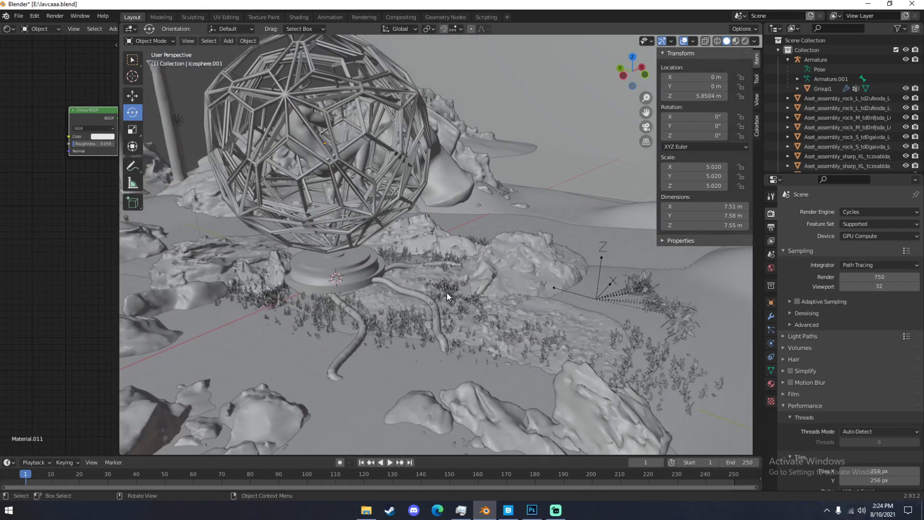
pyautogui.scroll(-5, 478, 294)
pyautogui.scroll(4, 481, 301)
pyautogui.scroll(1, 481, 302)
pyautogui.scroll(4, 481, 301)
pyautogui.scroll(-3, 514, 271)
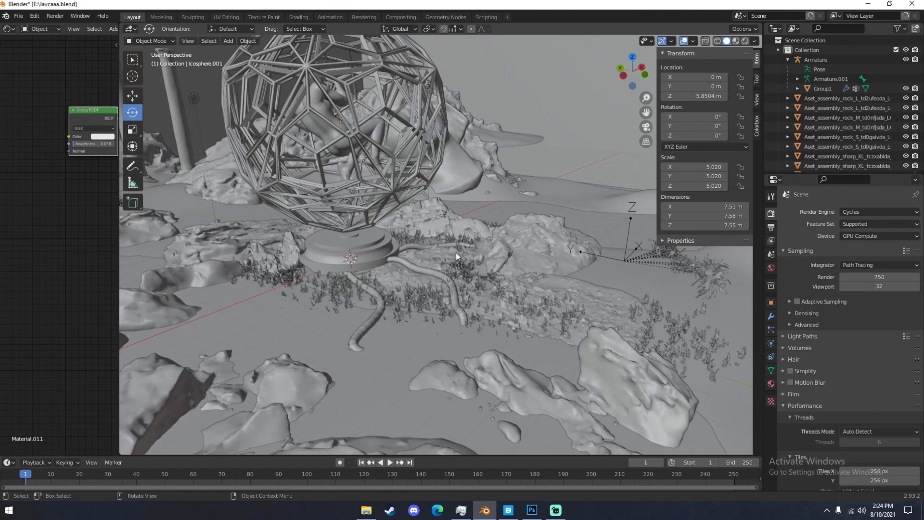
pyautogui.scroll(-2, 446, 296)
pyautogui.scroll(-2, 446, 296)
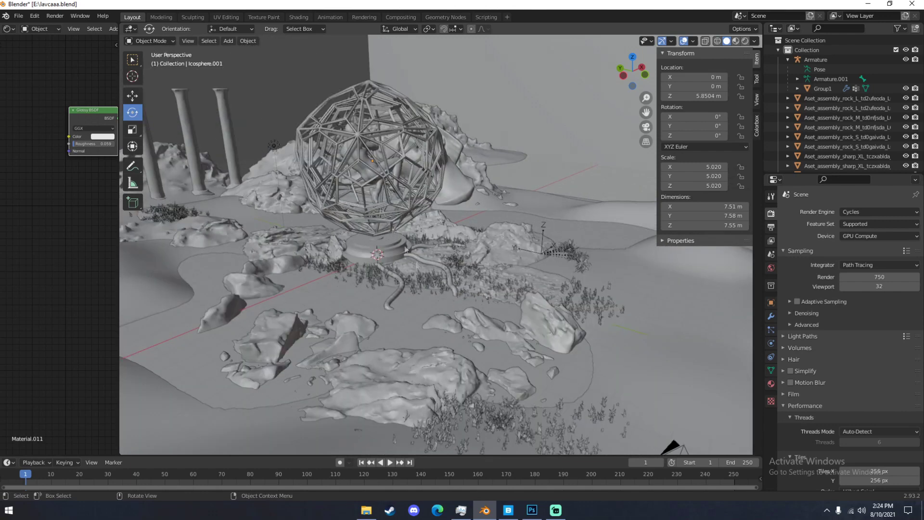
# - Start a new General file in place of the finished scene
pyautogui.click(19, 16)
pyautogui.moveTo(30, 26)
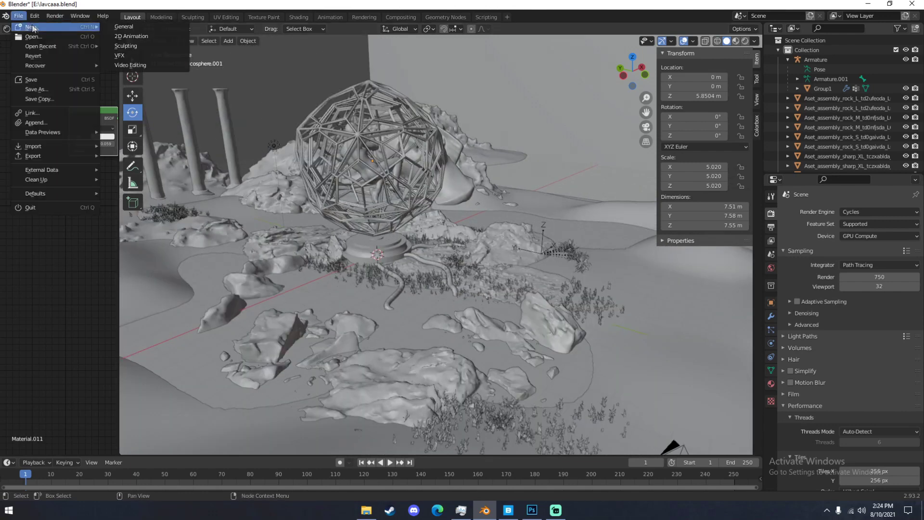
pyautogui.click(144, 28)
pyautogui.click(468, 272)
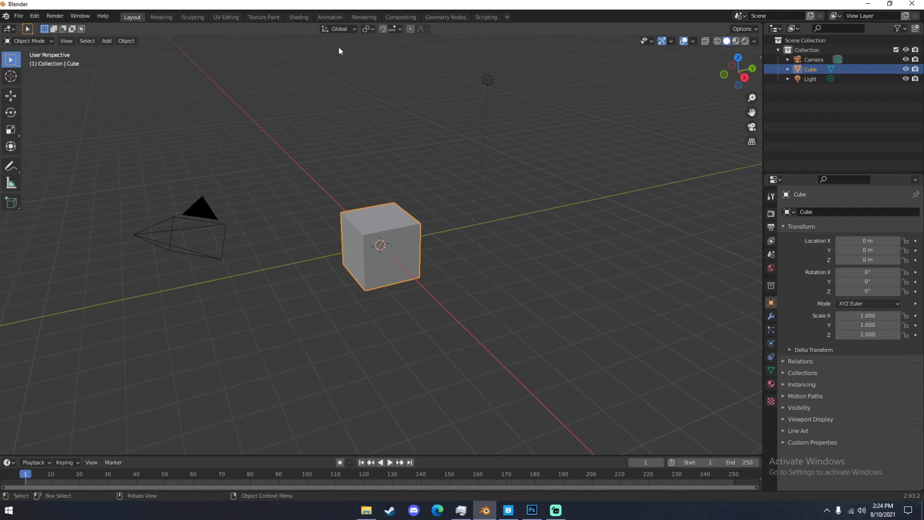
# - Delete the default cube and add a plane mesh at the world origin
pyautogui.press('Delete')
pyautogui.moveTo(368, 221); pyautogui.dragTo(437, 244, button='middle')
pyautogui.scroll(-4, 428, 242)
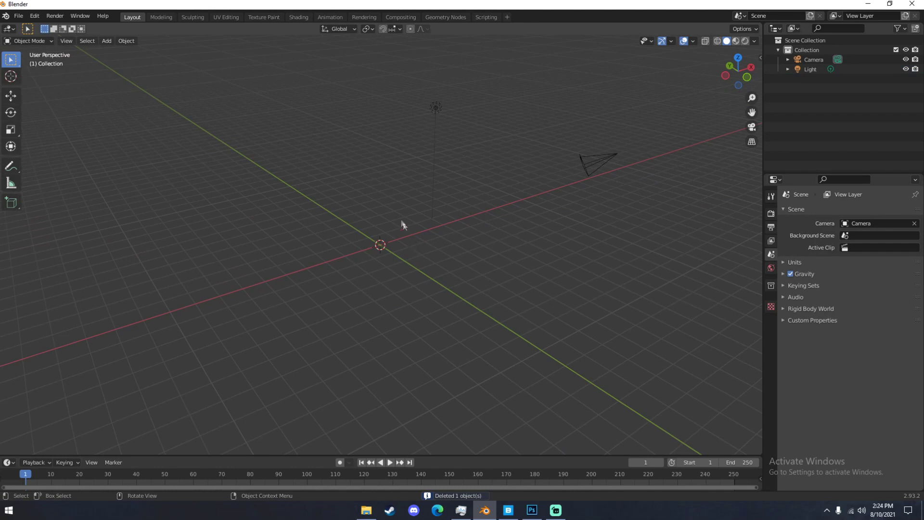
pyautogui.hotkey('shift', 'a')
pyautogui.moveTo(400, 223)
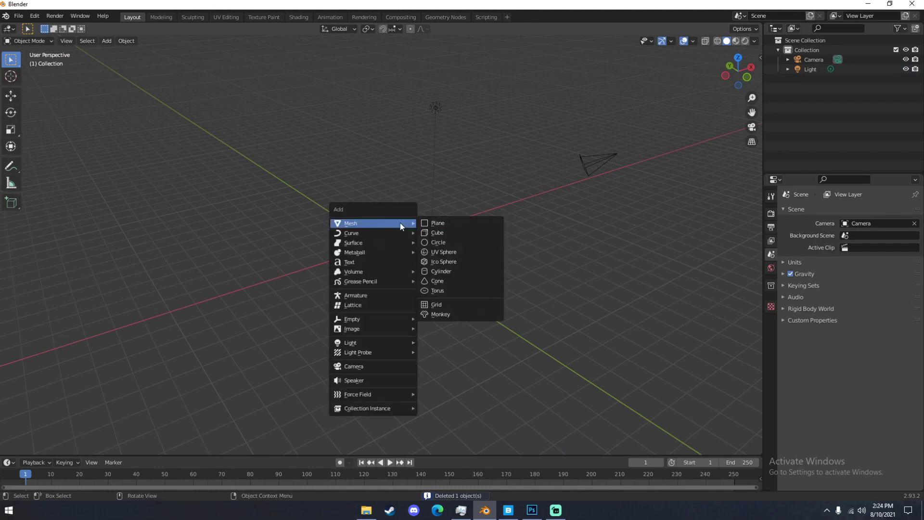
pyautogui.click(454, 223)
pyautogui.moveTo(397, 231); pyautogui.dragTo(418, 238, button='middle')
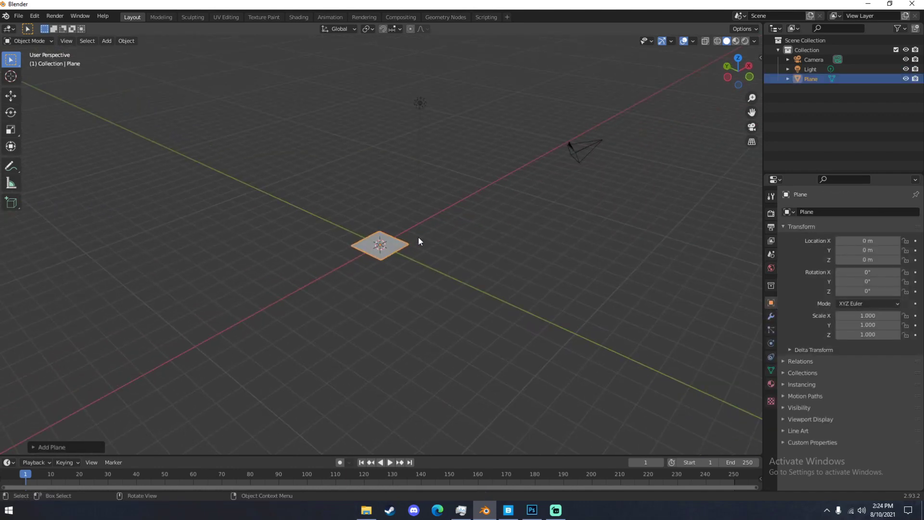
# - Scale the plane uniformly by a factor of 10
pyautogui.press('s')
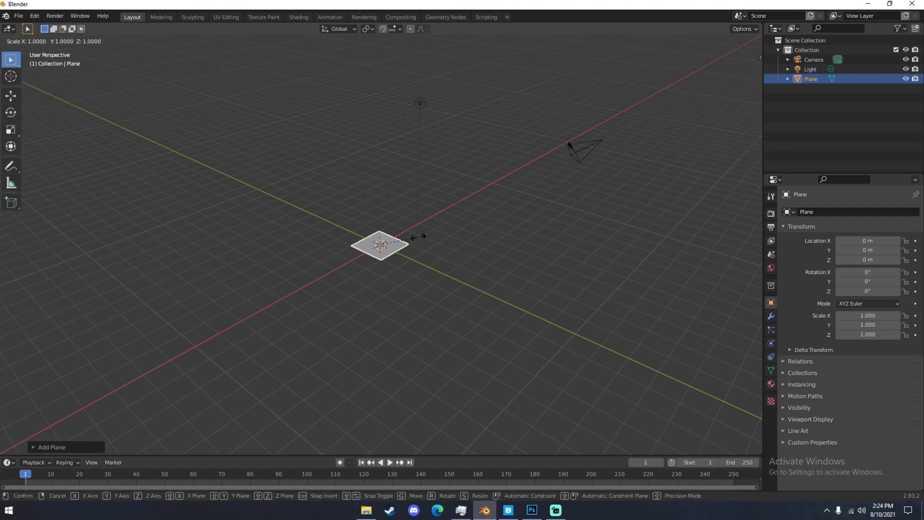
pyautogui.write('10')
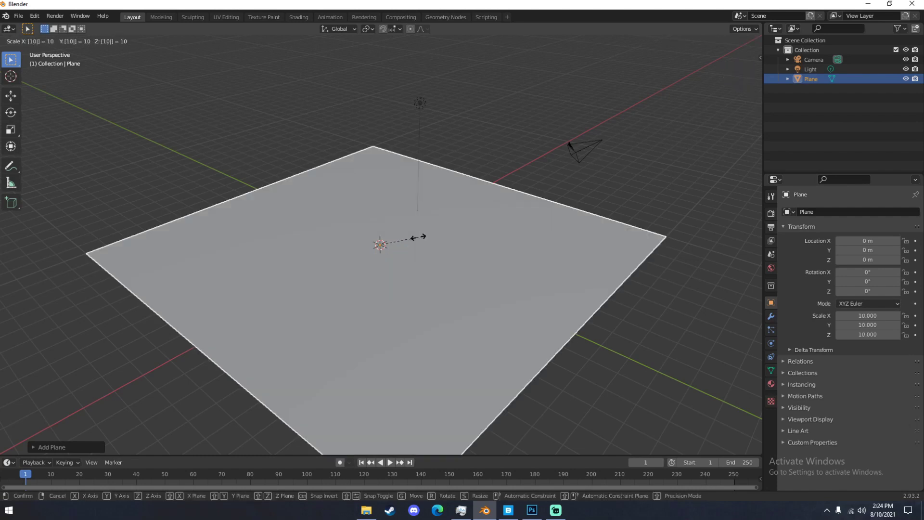
pyautogui.press('Return')
# - Apply the plane's scale so its scale values reset to 1
pyautogui.moveTo(433, 239); pyautogui.dragTo(455, 251, button='middle')
pyautogui.scroll(-3, 414, 237)
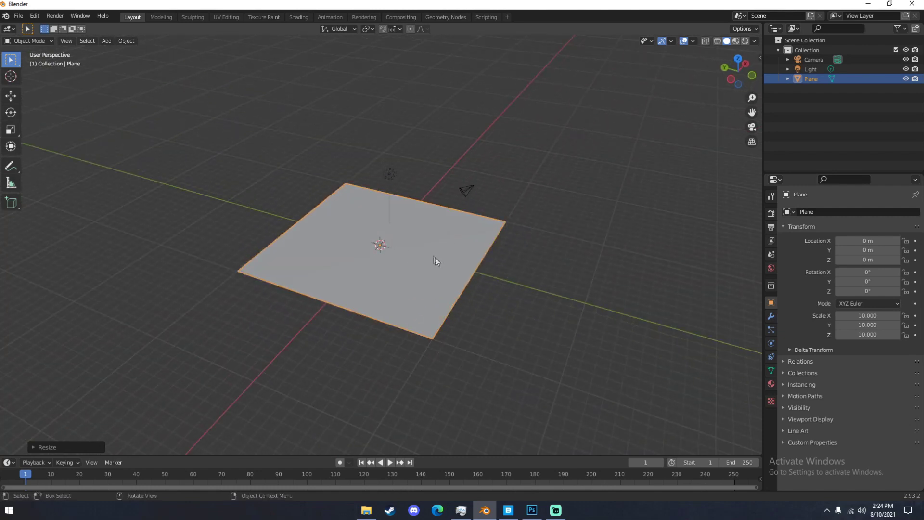
pyautogui.scroll(3, 339, 265)
pyautogui.moveTo(380, 261); pyautogui.dragTo(429, 259, button='middle')
pyautogui.scroll(-1, 429, 256)
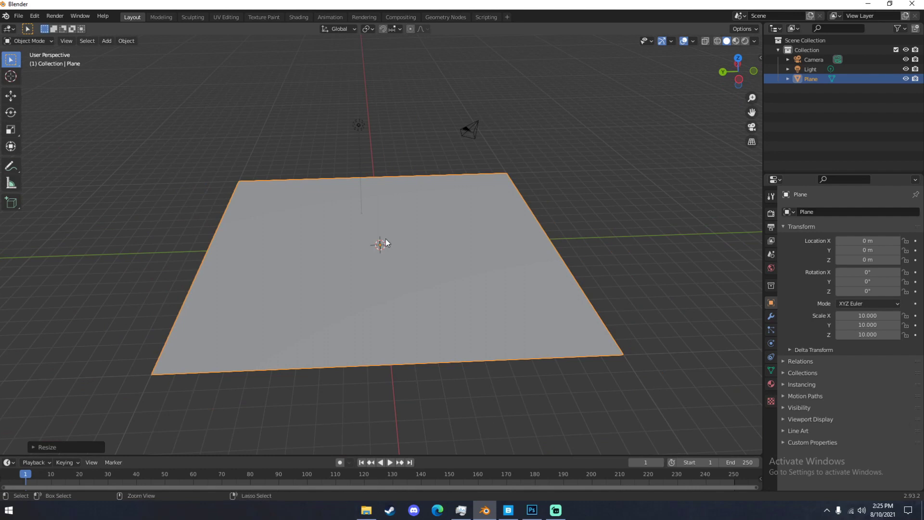
pyautogui.hotkey('ctrl', 'a')
pyautogui.click(373, 270)
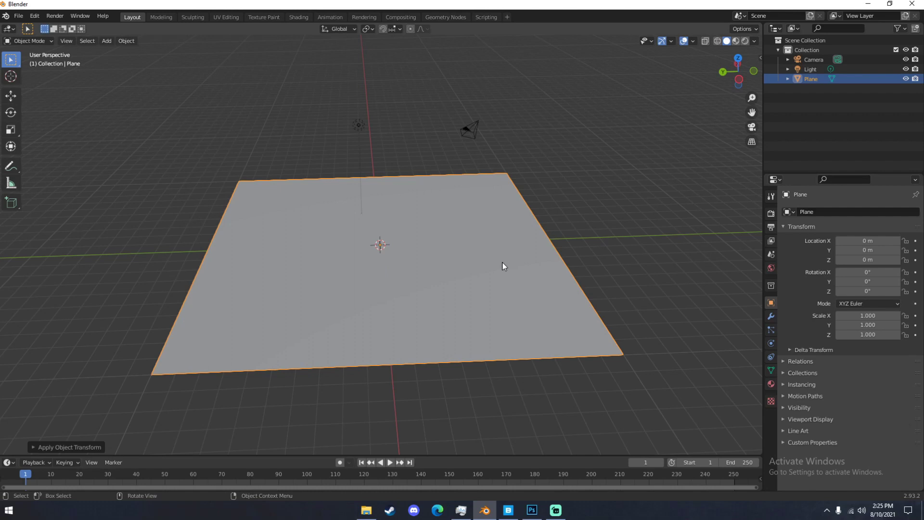
# - Try enlarging the plane by a factor of about 1.17 with its transform values shown, and undo the scaling
pyautogui.press('n')
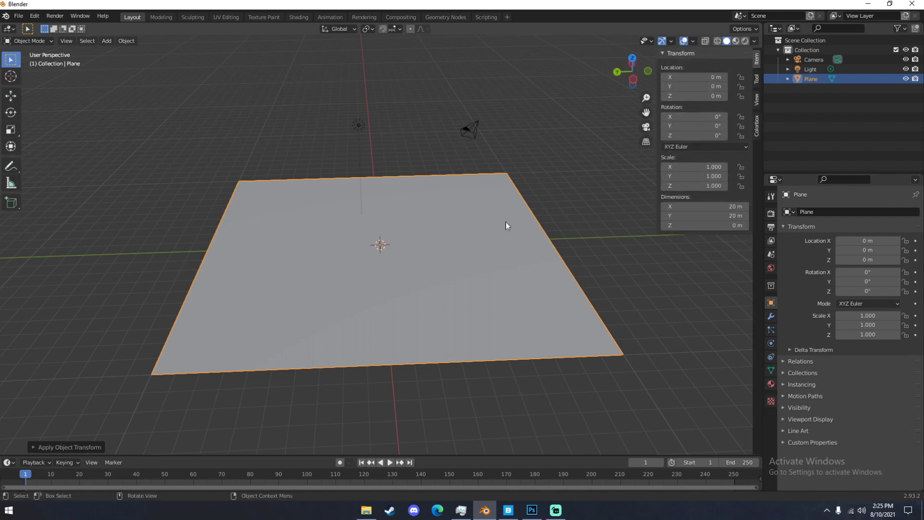
pyautogui.press('s')
pyautogui.click(530, 239)
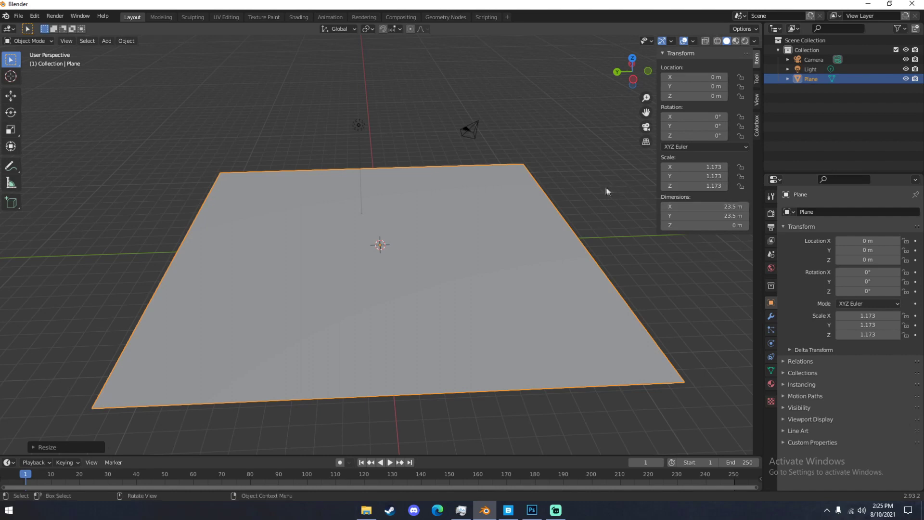
pyautogui.hotkey('ctrl', 'z')
pyautogui.moveTo(543, 233); pyautogui.dragTo(589, 236, button='middle')
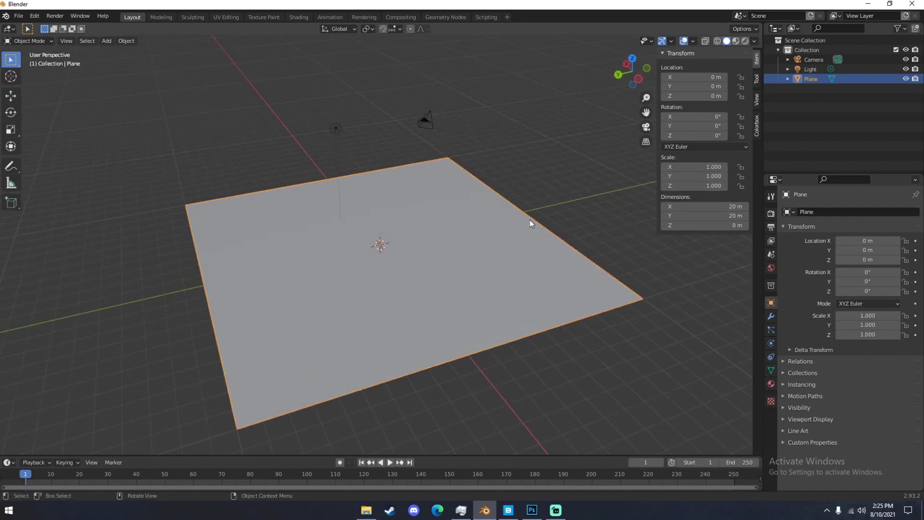
pyautogui.moveTo(530, 221); pyautogui.dragTo(476, 286, button='middle')
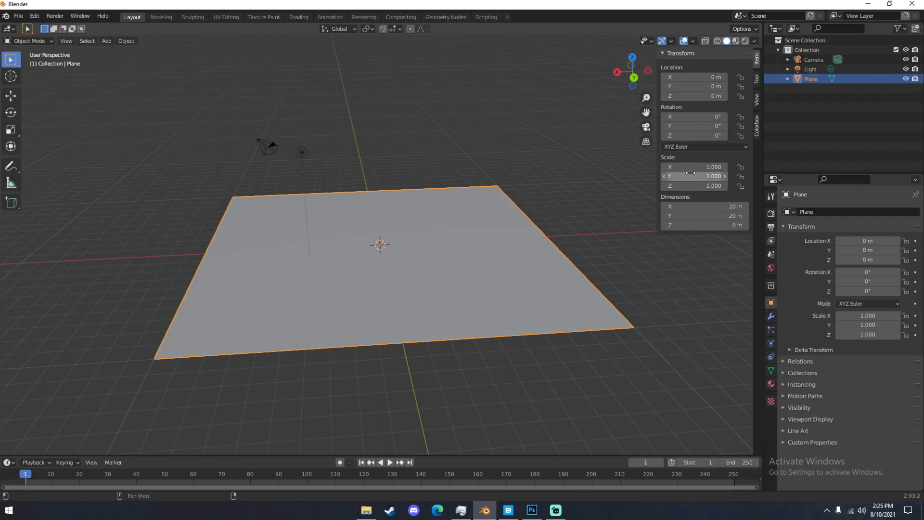
pyautogui.press('n')
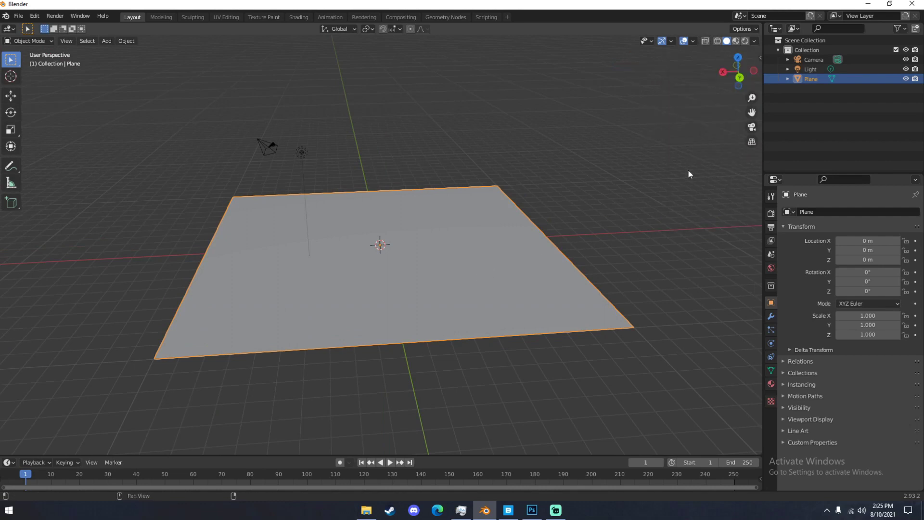
# - Switch the plane to Edit Mode and subdivide its face
pyautogui.moveTo(471, 223); pyautogui.dragTo(475, 237, button='middle')
pyautogui.scroll(3, 361, 253)
pyautogui.scroll(-2, 467, 260)
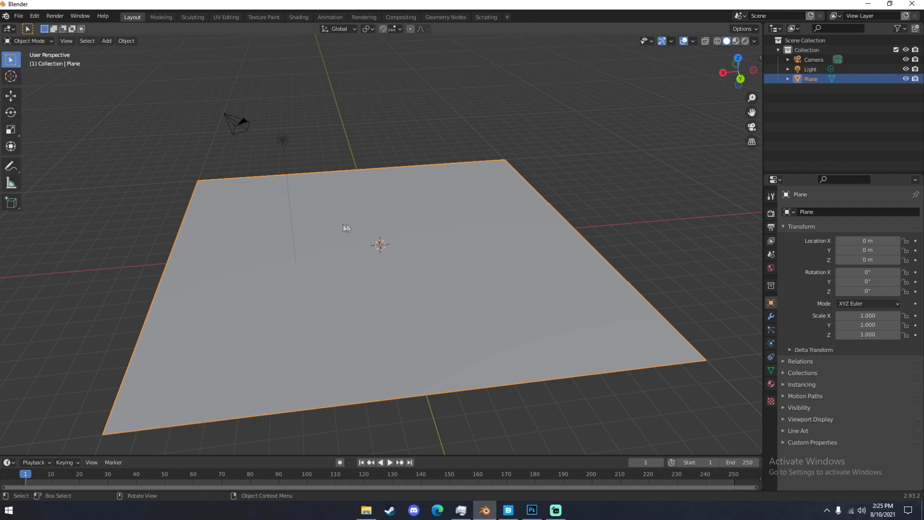
pyautogui.moveTo(408, 238); pyautogui.dragTo(425, 268, button='middle')
pyautogui.scroll(-3, 422, 270)
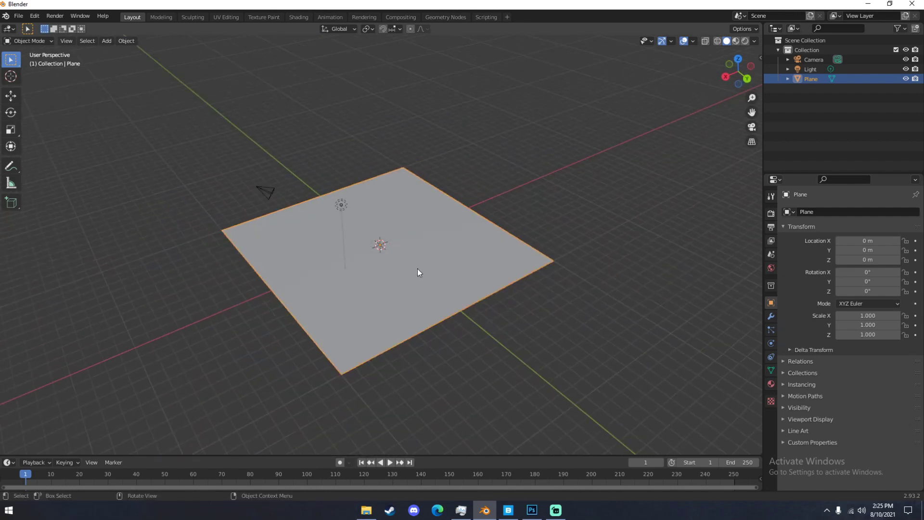
pyautogui.press('Tab')
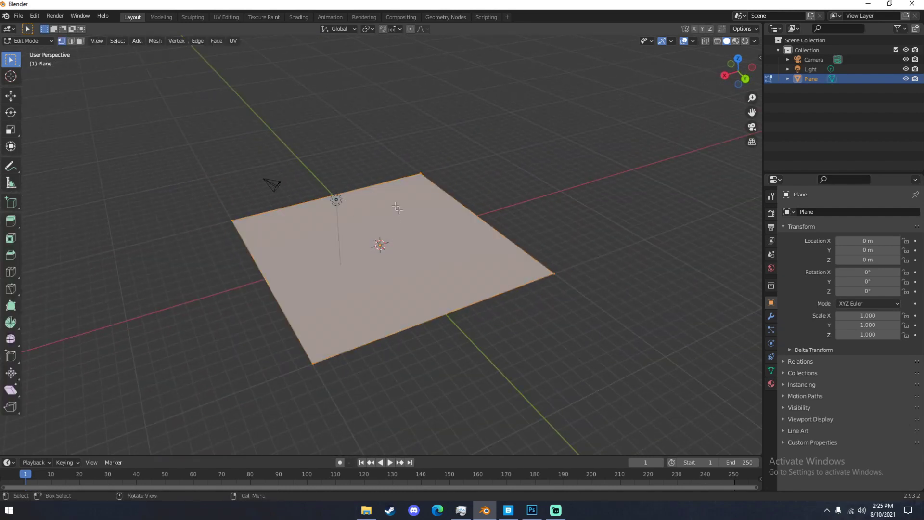
pyautogui.rightClick(357, 233)
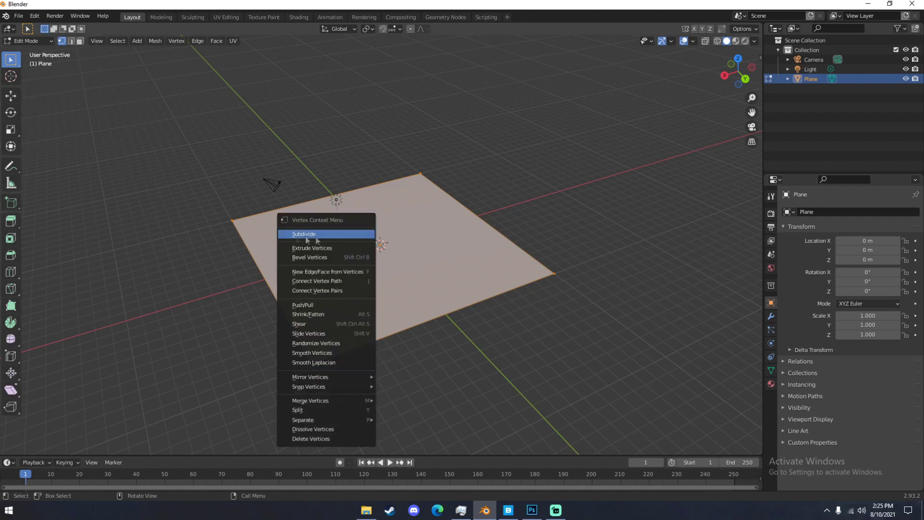
pyautogui.click(290, 234)
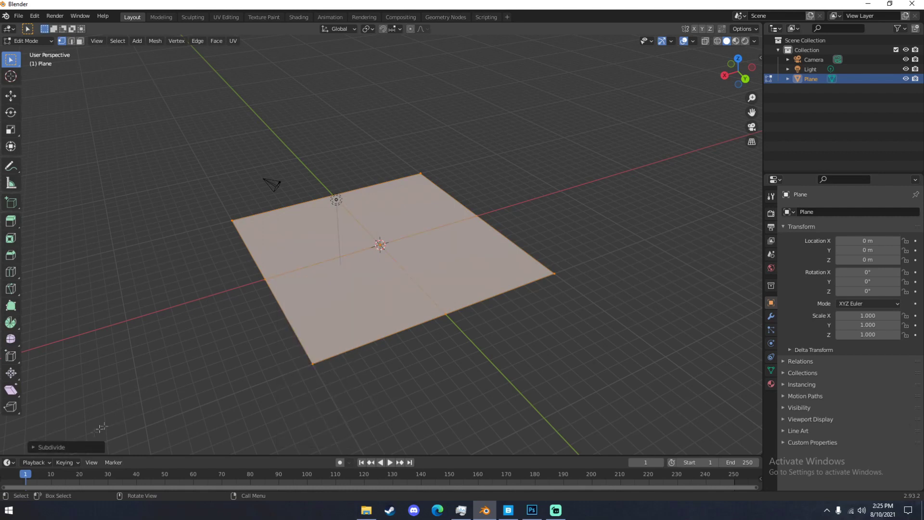
# - Set the plane's subdivision to 75 cuts and return to Object Mode
pyautogui.click(53, 447)
pyautogui.click(121, 380)
pyautogui.write('75')
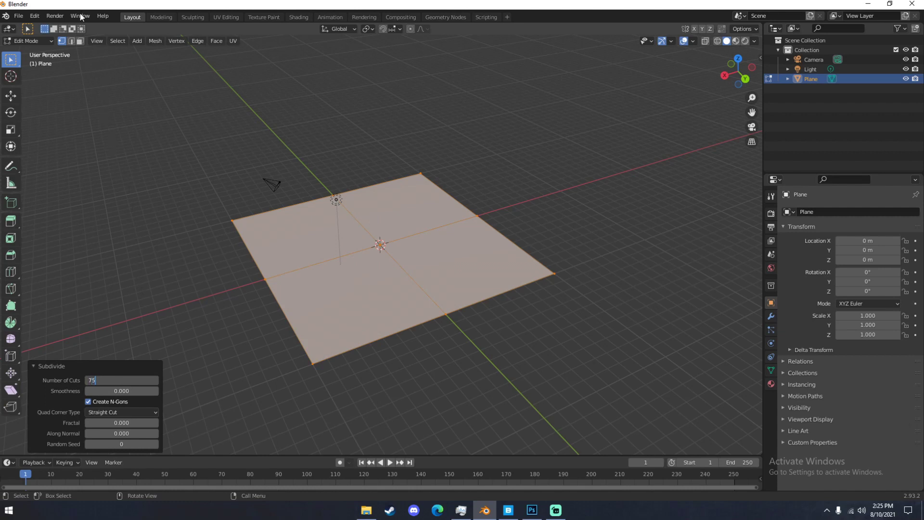
pyautogui.press('Return')
pyautogui.click(53, 365)
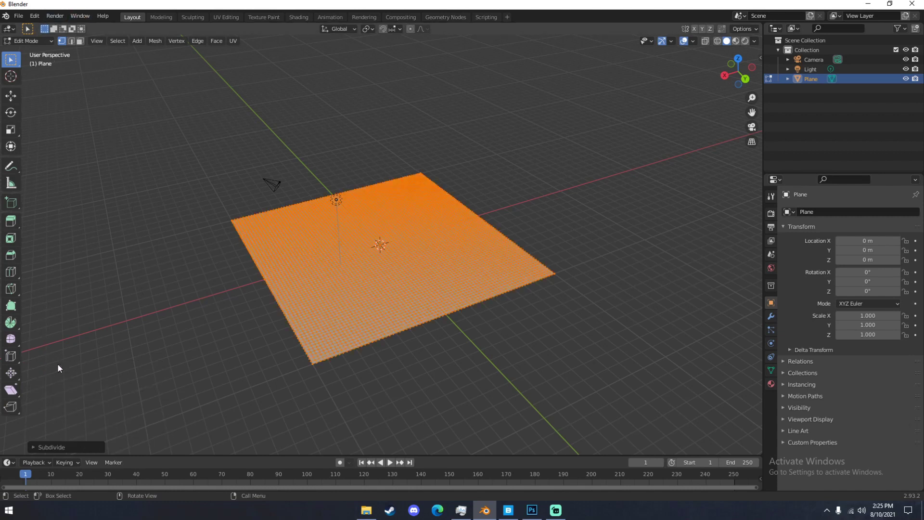
pyautogui.press('Tab')
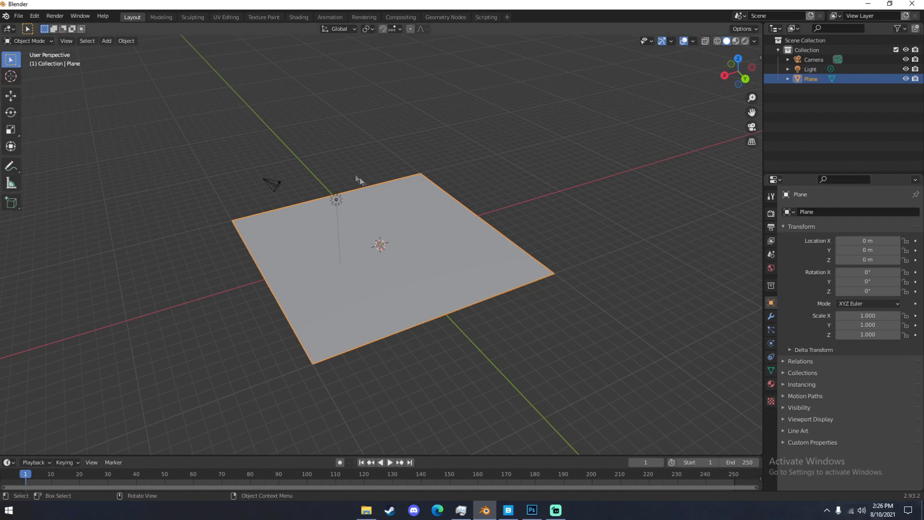
# - Inspect the density of the subdivided plane's grid in Edit Mode from close and far, and return to Object Mode
pyautogui.moveTo(412, 198); pyautogui.dragTo(456, 222, button='middle')
pyautogui.press('Tab')
pyautogui.scroll(5, 437, 241)
pyautogui.moveTo(412, 272); pyautogui.dragTo(424, 303, button='middle')
pyautogui.scroll(3, 435, 311)
pyautogui.scroll(-4, 386, 302)
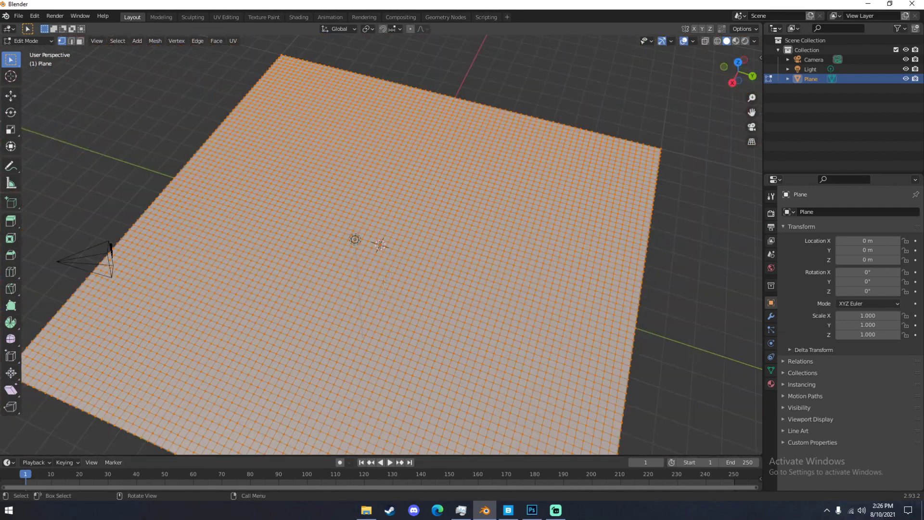
pyautogui.scroll(5, 392, 285)
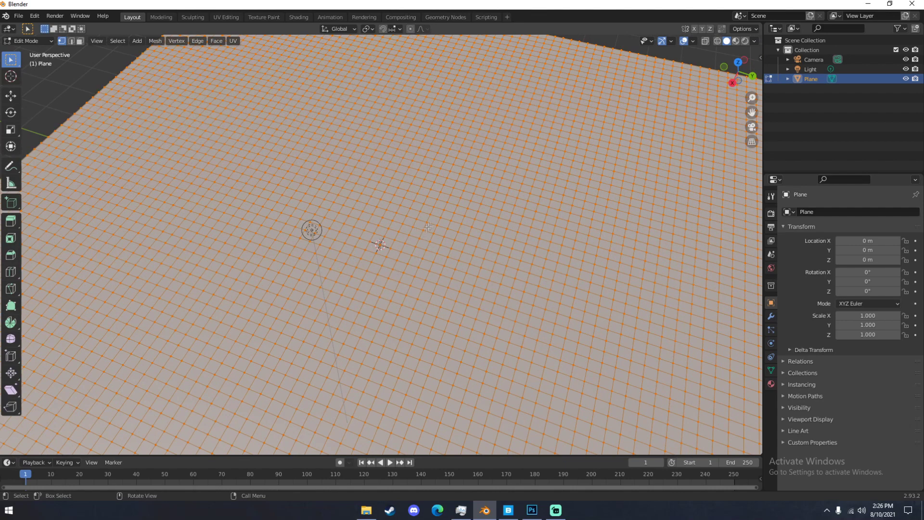
pyautogui.scroll(-5, 380, 244)
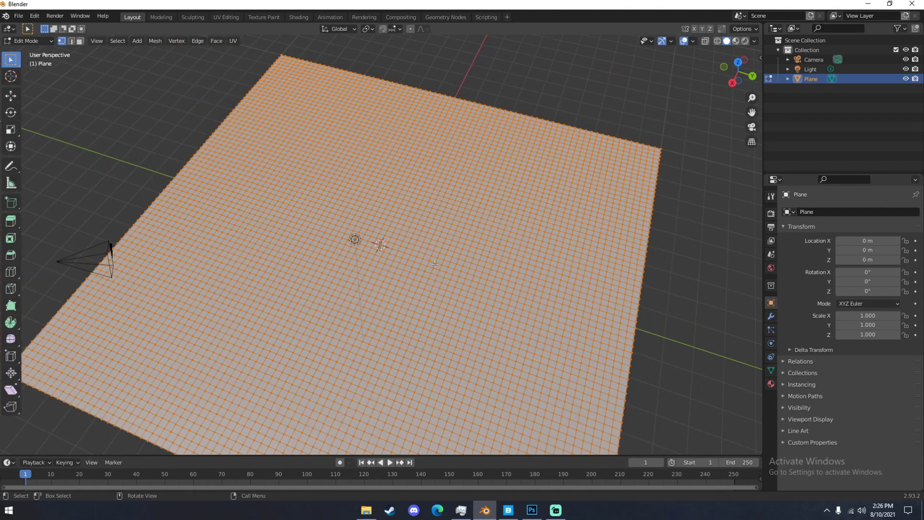
pyautogui.press('Tab')
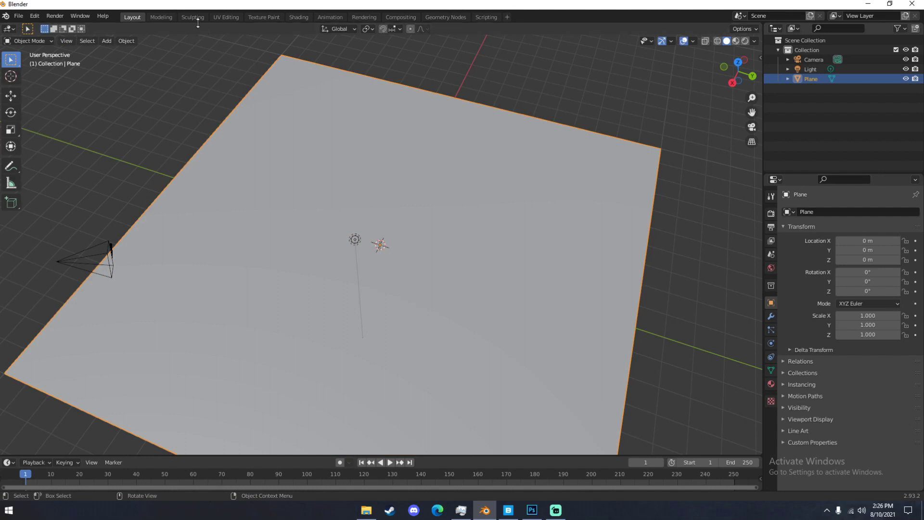
pyautogui.scroll(-3, 235, 140)
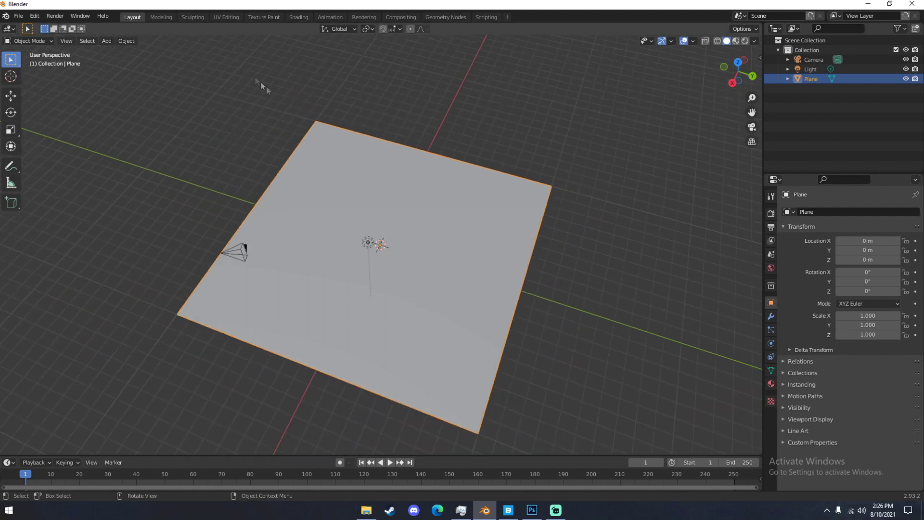
# - Switch to the Sculpting workspace with the plane brought closer for sculpting
pyautogui.click(196, 18)
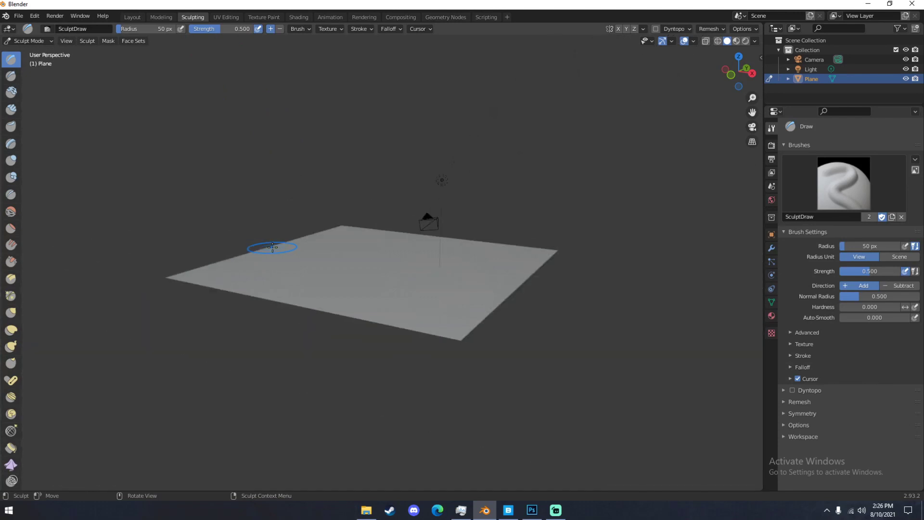
pyautogui.moveTo(287, 263)
pyautogui.mouseDown(button='middle')
pyautogui.moveTo(333, 287)
pyautogui.moveTo(337, 265)
pyautogui.moveTo(388, 262)
pyautogui.moveTo(362, 268)
pyautogui.moveTo(311, 255)
pyautogui.mouseUp(button='middle')
pyautogui.scroll(3, 333, 287)
# - Try raised test strokes near the middle of the plane with the Draw brush, and undo them
pyautogui.moveTo(308, 248); pyautogui.dragTo(342, 313)
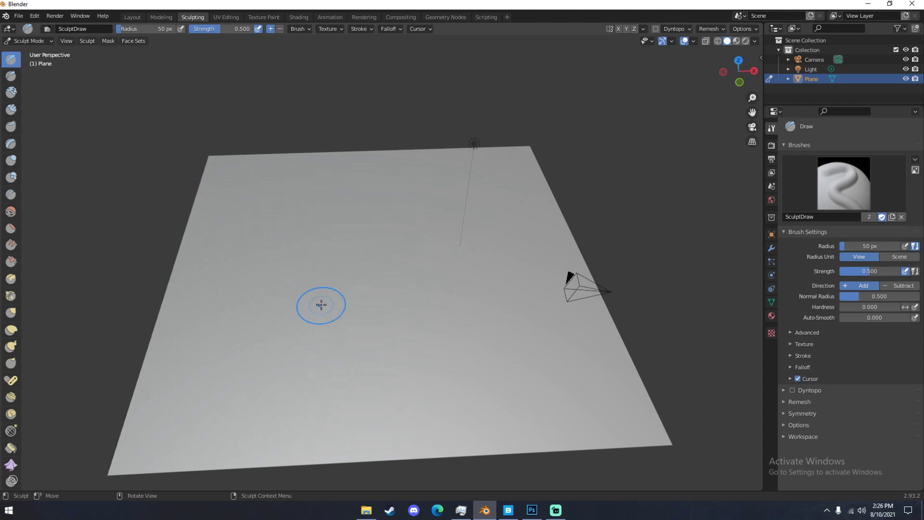
pyautogui.moveTo(321, 304)
pyautogui.mouseDown()
pyautogui.moveTo(334, 243)
pyautogui.moveTo(374, 227)
pyautogui.moveTo(468, 305)
pyautogui.moveTo(472, 231)
pyautogui.moveTo(398, 223)
pyautogui.moveTo(385, 183)
pyautogui.mouseUp()
pyautogui.hotkey('ctrl', 'z')
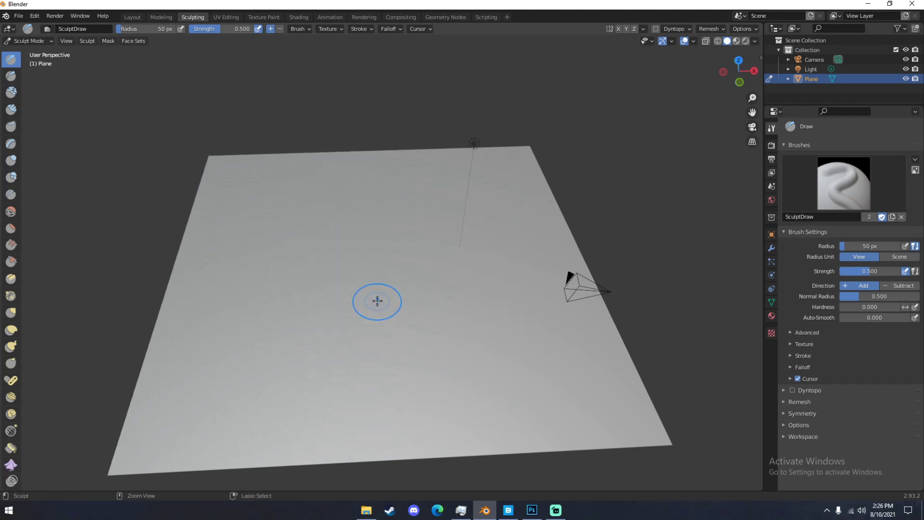
pyautogui.moveTo(335, 216)
pyautogui.mouseDown()
pyautogui.moveTo(355, 287)
pyautogui.moveTo(337, 251)
pyautogui.mouseUp()
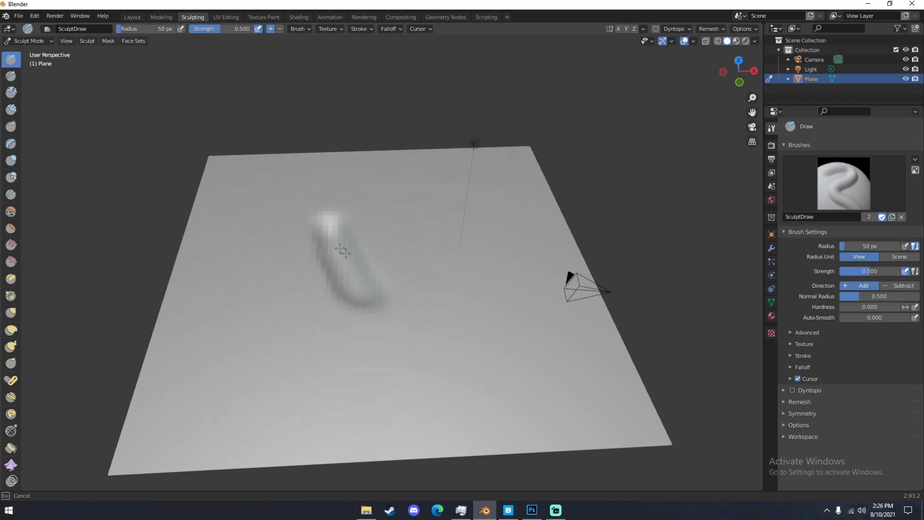
pyautogui.moveTo(368, 294); pyautogui.dragTo(330, 236)
pyautogui.hotkey('ctrl', 'z')
# - Sculpt separate groups of raised hills on both sides of the plane with the Draw brush at 50 px radius and 0.500 strength
pyautogui.moveTo(314, 274)
pyautogui.mouseDown()
pyautogui.moveTo(295, 287)
pyautogui.moveTo(319, 283)
pyautogui.moveTo(303, 265)
pyautogui.moveTo(380, 347)
pyautogui.moveTo(313, 337)
pyautogui.moveTo(390, 361)
pyautogui.mouseUp()
pyautogui.moveTo(450, 212)
pyautogui.mouseDown()
pyautogui.moveTo(472, 274)
pyautogui.moveTo(524, 308)
pyautogui.moveTo(501, 226)
pyautogui.moveTo(511, 211)
pyautogui.moveTo(540, 222)
pyautogui.mouseUp()
pyautogui.moveTo(324, 201)
pyautogui.mouseDown()
pyautogui.moveTo(274, 239)
pyautogui.moveTo(313, 231)
pyautogui.moveTo(295, 200)
pyautogui.moveTo(284, 200)
pyautogui.moveTo(283, 261)
pyautogui.mouseUp()
pyautogui.scroll(-2, 238, 311)
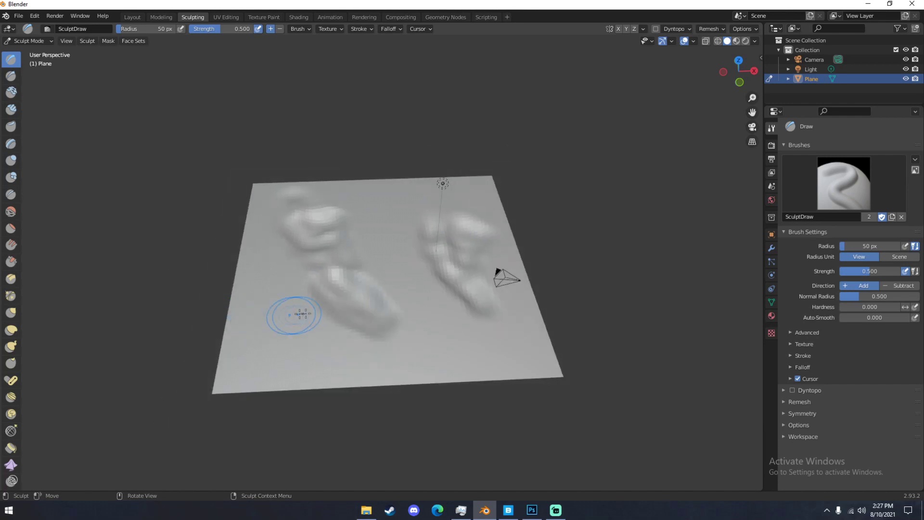
pyautogui.moveTo(324, 313); pyautogui.dragTo(289, 293, button='middle')
pyautogui.scroll(4, 287, 292)
pyautogui.moveTo(359, 303); pyautogui.dragTo(420, 318, button='middle')
pyautogui.scroll(-4, 421, 317)
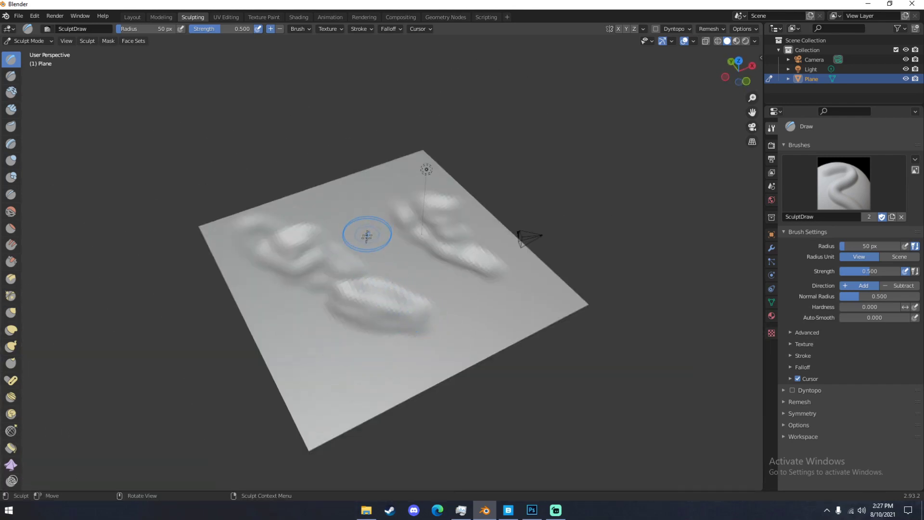
# - Build up extra ridges between the two hill masses on the same side of the plane with the Draw brush
pyautogui.scroll(4, 367, 233)
pyautogui.moveTo(367, 233)
pyautogui.mouseDown(button='middle')
pyautogui.moveTo(387, 232)
pyautogui.moveTo(322, 251)
pyautogui.moveTo(274, 283)
pyautogui.moveTo(295, 227)
pyautogui.mouseUp(button='middle')
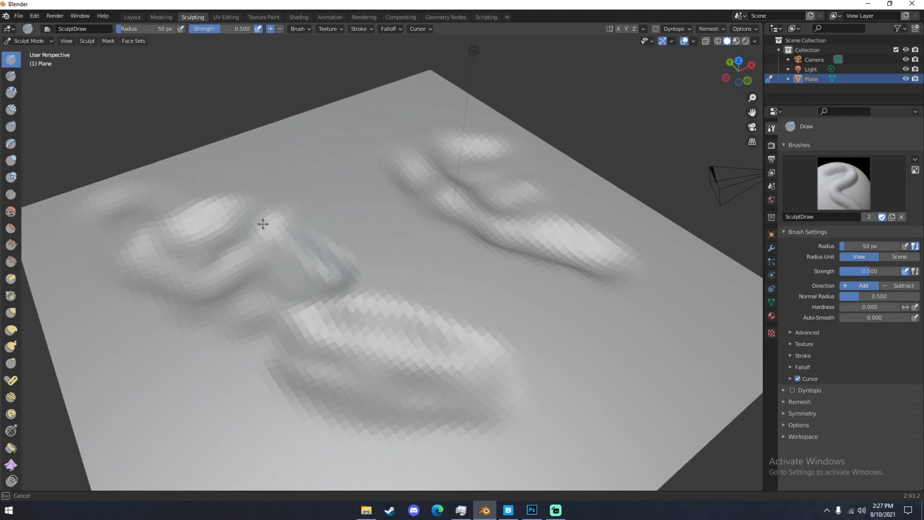
pyautogui.moveTo(345, 262); pyautogui.dragTo(299, 237, button='middle')
pyautogui.scroll(-4, 374, 267)
pyautogui.moveTo(374, 268)
pyautogui.mouseDown(button='middle')
pyautogui.moveTo(482, 279)
pyautogui.moveTo(475, 291)
pyautogui.mouseUp(button='middle')
pyautogui.scroll(4, 410, 282)
pyautogui.moveTo(355, 332)
pyautogui.mouseDown()
pyautogui.moveTo(302, 314)
pyautogui.moveTo(290, 327)
pyautogui.mouseUp()
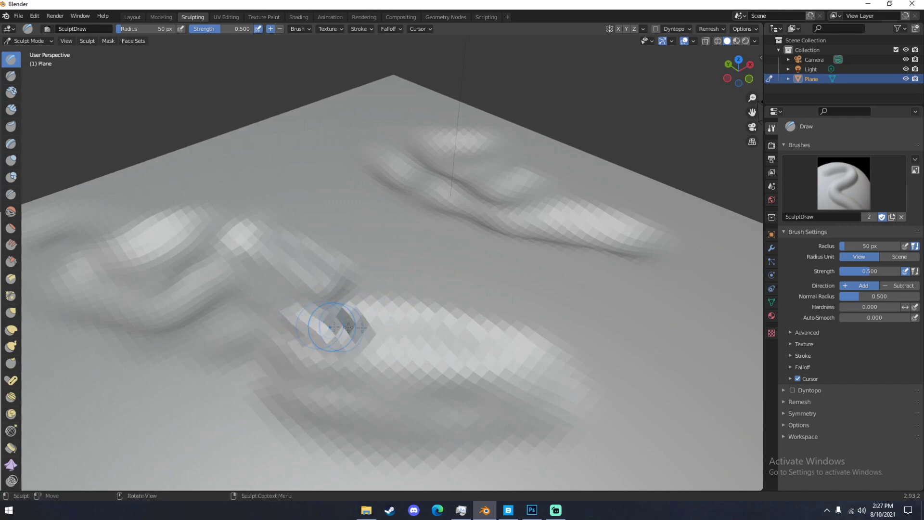
pyautogui.moveTo(290, 327); pyautogui.dragTo(340, 273, button='middle')
pyautogui.moveTo(455, 286)
pyautogui.mouseDown(button='middle')
pyautogui.moveTo(471, 261)
pyautogui.moveTo(465, 252)
pyautogui.mouseUp(button='middle')
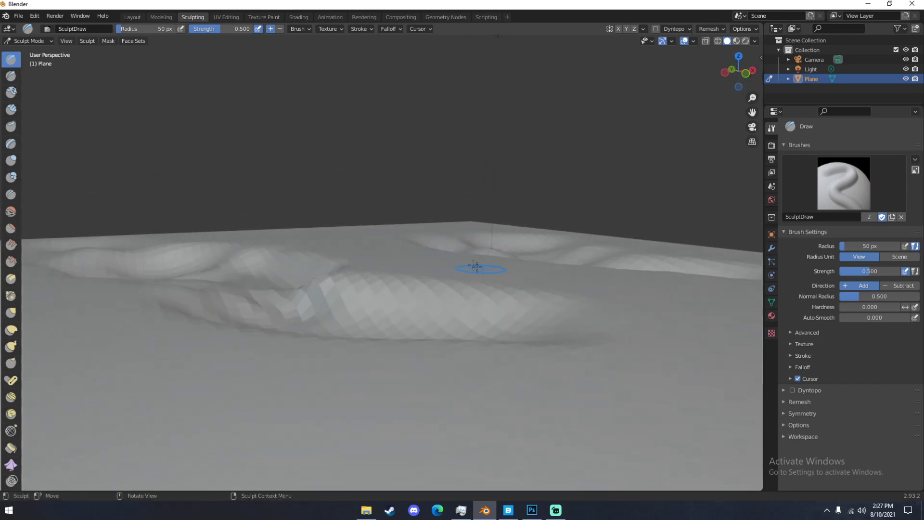
# - Add more bumps around the existing hills and across the remaining flat ground with the Draw brush
pyautogui.moveTo(287, 287)
pyautogui.mouseDown(button='middle')
pyautogui.moveTo(268, 324)
pyautogui.moveTo(264, 283)
pyautogui.mouseUp(button='middle')
pyautogui.moveTo(264, 282)
pyautogui.mouseDown()
pyautogui.moveTo(249, 257)
pyautogui.moveTo(269, 262)
pyautogui.mouseUp()
pyautogui.moveTo(268, 262)
pyautogui.mouseDown(button='middle')
pyautogui.moveTo(319, 299)
pyautogui.moveTo(524, 324)
pyautogui.moveTo(398, 311)
pyautogui.moveTo(358, 291)
pyautogui.moveTo(403, 279)
pyautogui.moveTo(380, 295)
pyautogui.moveTo(371, 289)
pyautogui.moveTo(423, 316)
pyautogui.moveTo(437, 297)
pyautogui.moveTo(404, 302)
pyautogui.moveTo(473, 288)
pyautogui.moveTo(402, 299)
pyautogui.moveTo(402, 316)
pyautogui.mouseUp(button='middle')
pyautogui.scroll(-5, 414, 311)
pyautogui.scroll(4, 520, 323)
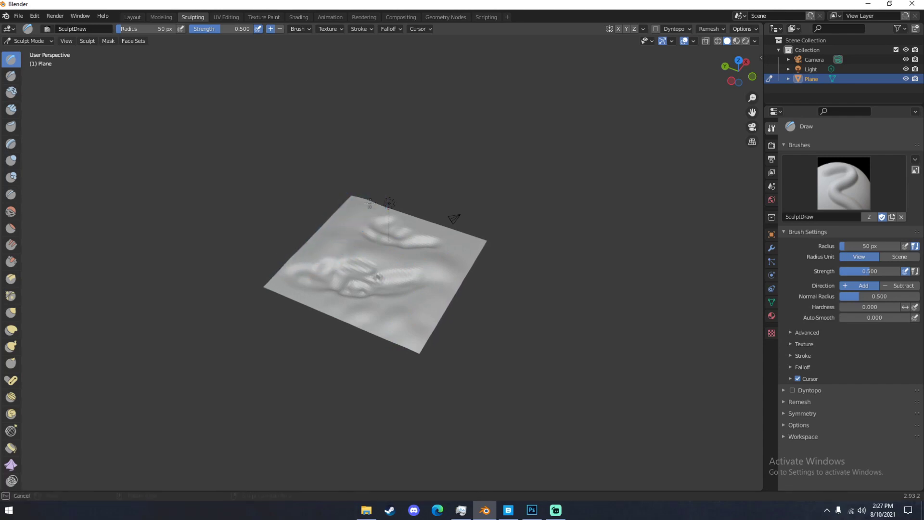
# - Soften the hills and ridges across the whole terrain with the Smooth brush at 50 px radius and 0.700 strength
pyautogui.moveTo(458, 252)
pyautogui.mouseDown(button='middle')
pyautogui.moveTo(382, 212)
pyautogui.moveTo(407, 268)
pyautogui.mouseUp(button='middle')
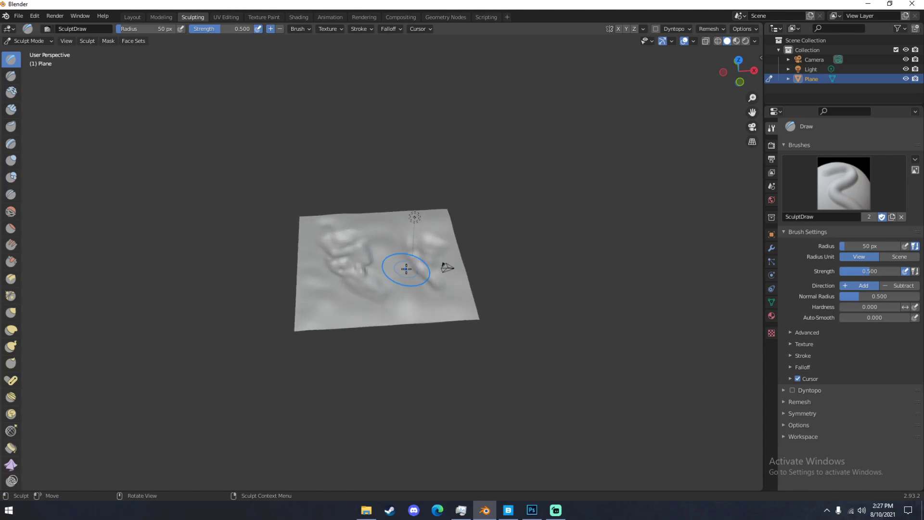
pyautogui.hotkey('shift', 's')
pyautogui.moveTo(402, 263)
pyautogui.mouseDown()
pyautogui.moveTo(406, 247)
pyautogui.moveTo(360, 271)
pyautogui.mouseUp()
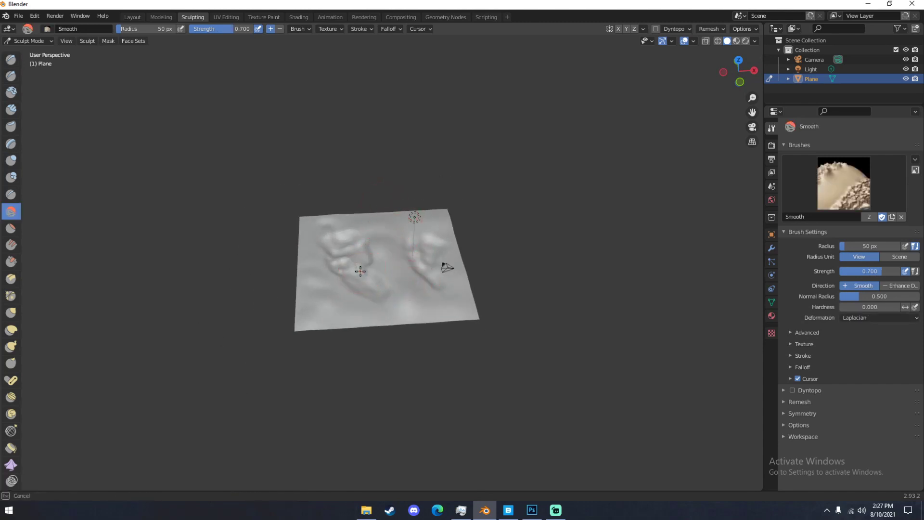
pyautogui.moveTo(374, 293)
pyautogui.mouseDown()
pyautogui.moveTo(422, 266)
pyautogui.moveTo(410, 232)
pyautogui.mouseUp()
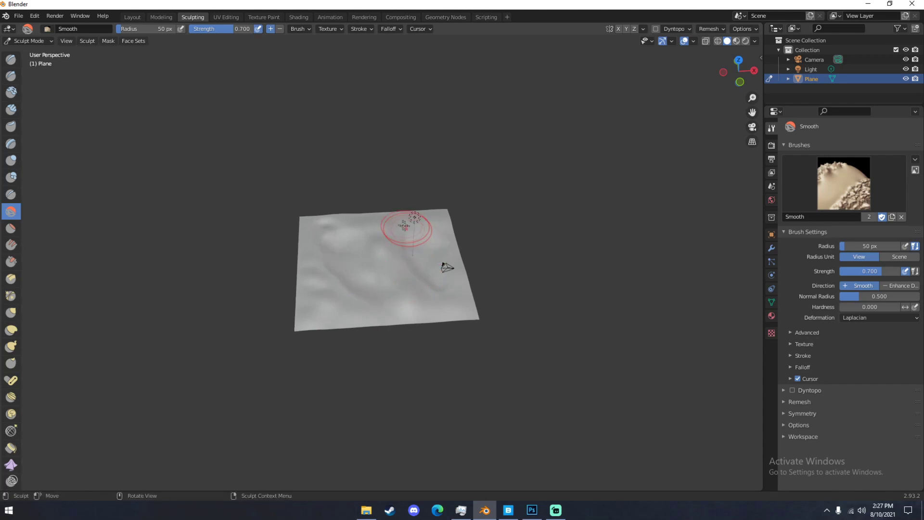
pyautogui.moveTo(348, 224)
pyautogui.mouseDown()
pyautogui.moveTo(326, 226)
pyautogui.moveTo(307, 282)
pyautogui.moveTo(349, 317)
pyautogui.mouseUp()
pyautogui.moveTo(408, 316)
pyautogui.mouseDown(button='middle')
pyautogui.moveTo(408, 264)
pyautogui.moveTo(392, 285)
pyautogui.moveTo(437, 303)
pyautogui.moveTo(492, 308)
pyautogui.mouseUp(button='middle')
pyautogui.moveTo(355, 248)
pyautogui.mouseDown()
pyautogui.moveTo(371, 253)
pyautogui.moveTo(334, 259)
pyautogui.mouseUp()
pyautogui.moveTo(334, 259); pyautogui.dragTo(351, 258, button='middle')
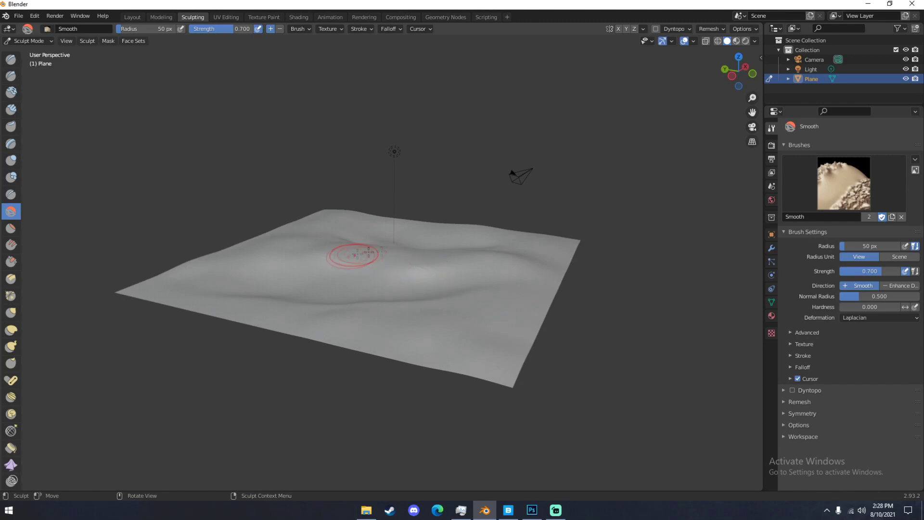
pyautogui.scroll(4, 364, 258)
pyautogui.moveTo(365, 258)
pyautogui.mouseDown(button='middle')
pyautogui.moveTo(291, 250)
pyautogui.moveTo(288, 258)
pyautogui.moveTo(390, 305)
pyautogui.moveTo(396, 282)
pyautogui.moveTo(319, 287)
pyautogui.moveTo(215, 252)
pyautogui.moveTo(291, 265)
pyautogui.mouseUp(button='middle')
pyautogui.scroll(-3, 289, 259)
pyautogui.scroll(3, 311, 271)
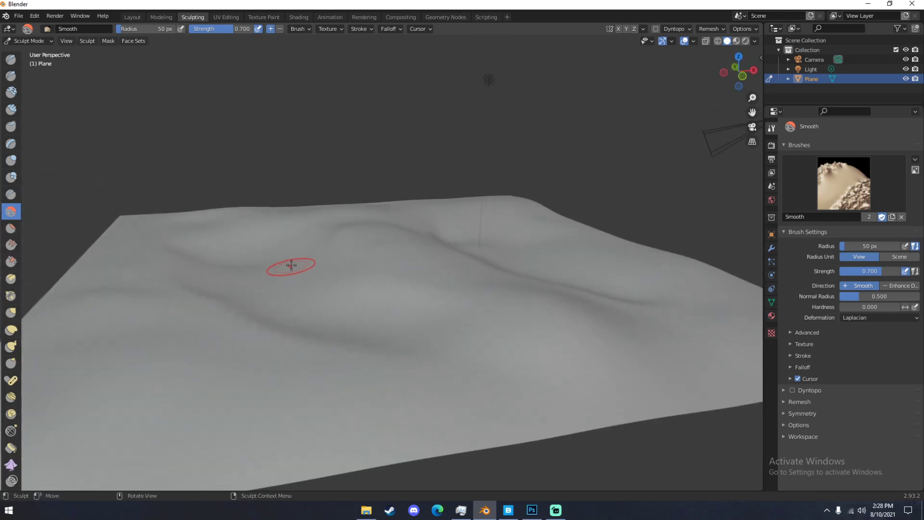
# - Return to the Layout workspace and try to apply Shade Smooth to the terrain
pyautogui.click(132, 17)
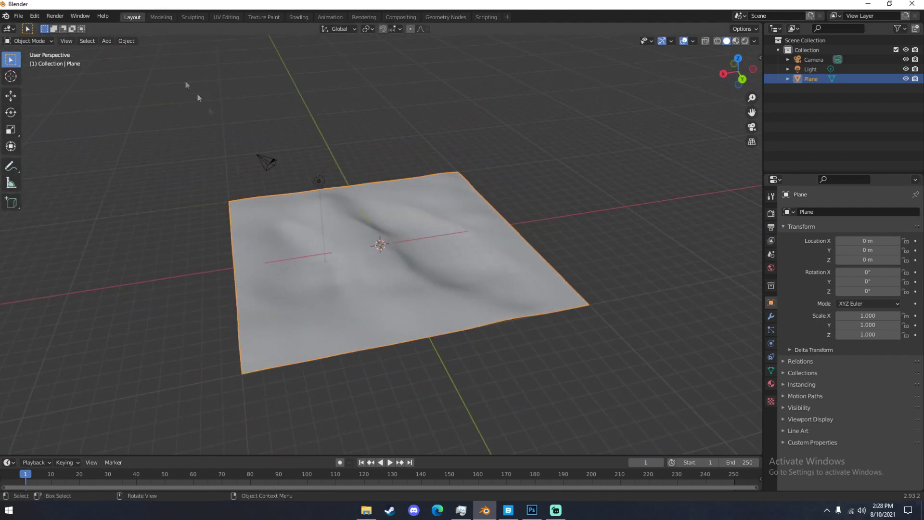
pyautogui.scroll(4, 343, 243)
pyautogui.rightClick(345, 243)
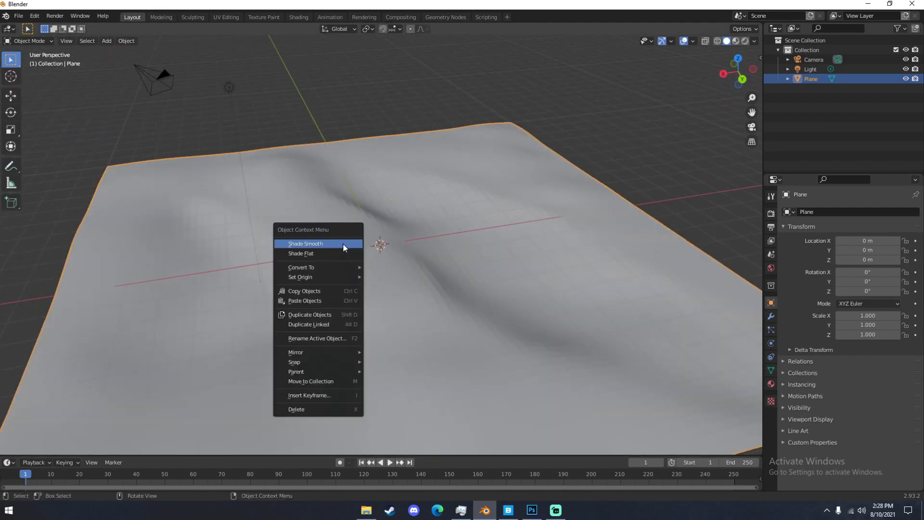
pyautogui.press('Escape')
# - Align the camera to a low, near-horizontal view across the hills
pyautogui.moveTo(338, 250); pyautogui.dragTo(521, 268, button='middle')
pyautogui.scroll(-3, 521, 269)
pyautogui.moveTo(426, 277)
pyautogui.mouseDown(button='middle')
pyautogui.moveTo(416, 279)
pyautogui.moveTo(427, 301)
pyautogui.moveTo(489, 300)
pyautogui.moveTo(418, 264)
pyautogui.moveTo(493, 299)
pyautogui.moveTo(493, 289)
pyautogui.moveTo(485, 352)
pyautogui.mouseUp(button='middle')
pyautogui.scroll(2, 418, 264)
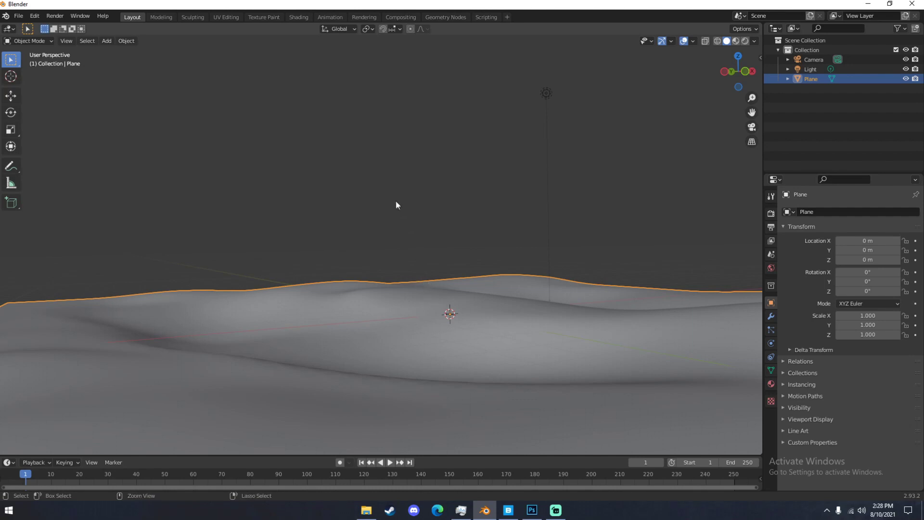
pyautogui.press('ctrl+alt+KP_0')
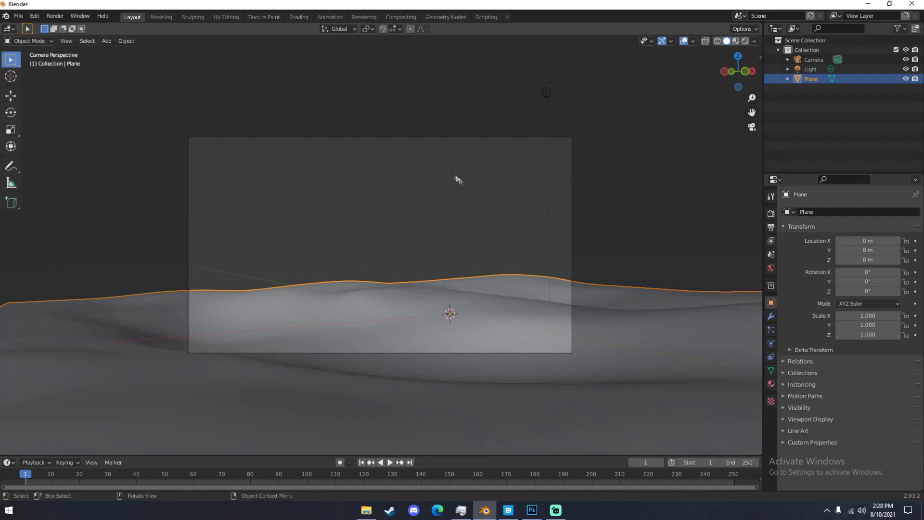
# - Shift the camera slightly sideways and down, and pull it back along its local Z axis to about X -7.29, Y -12, Z 1.40 m
pyautogui.click(816, 60)
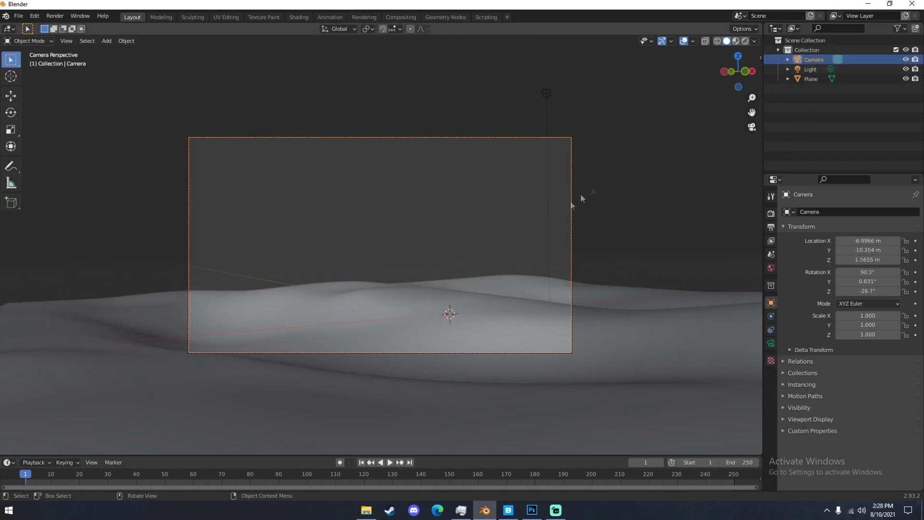
pyautogui.press('g')
pyautogui.click(554, 250)
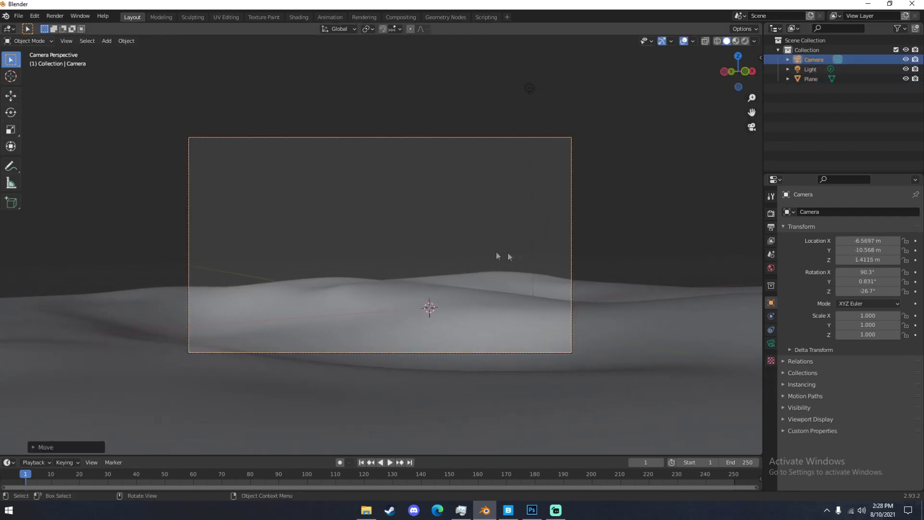
pyautogui.press('g')
pyautogui.press('z')
pyautogui.press('z')
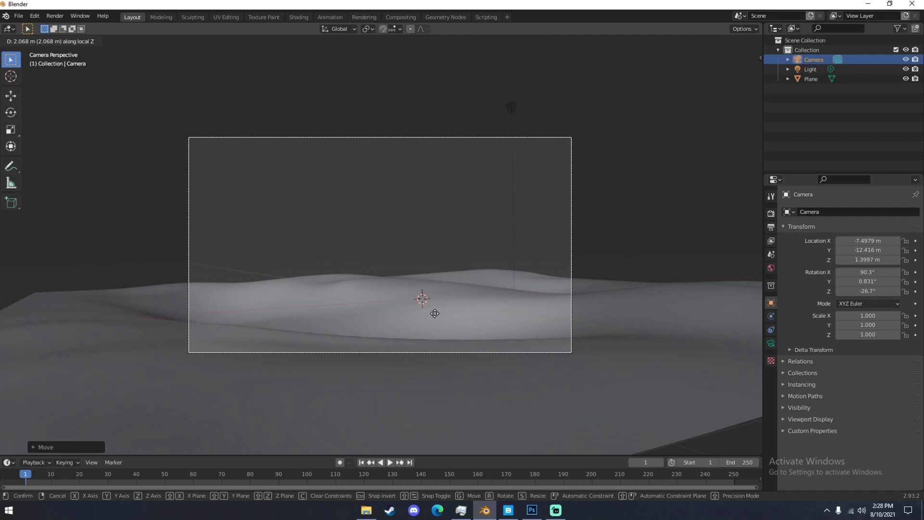
pyautogui.click(431, 308)
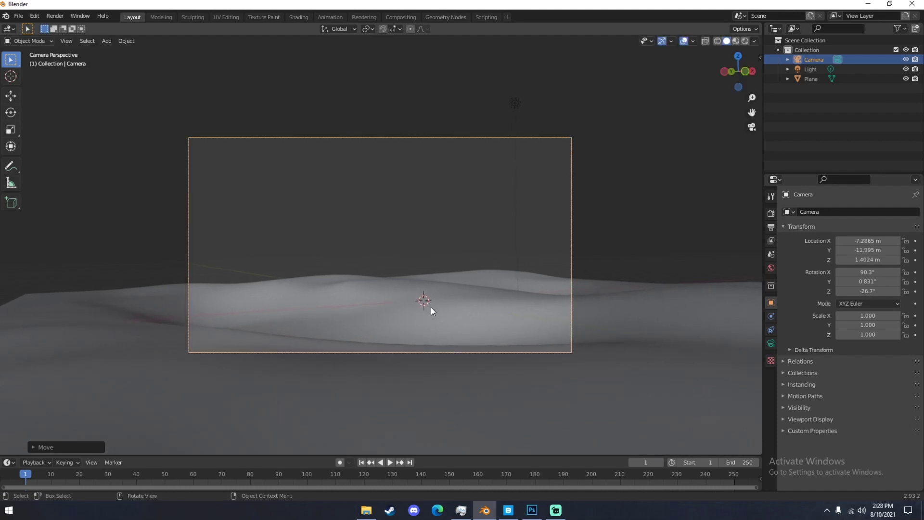
# - Set the camera's focal length to 43 mm and realign the camera to a new view with the hills lower in the frame
pyautogui.click(771, 344)
pyautogui.moveTo(866, 257); pyautogui.dragTo(851, 257)
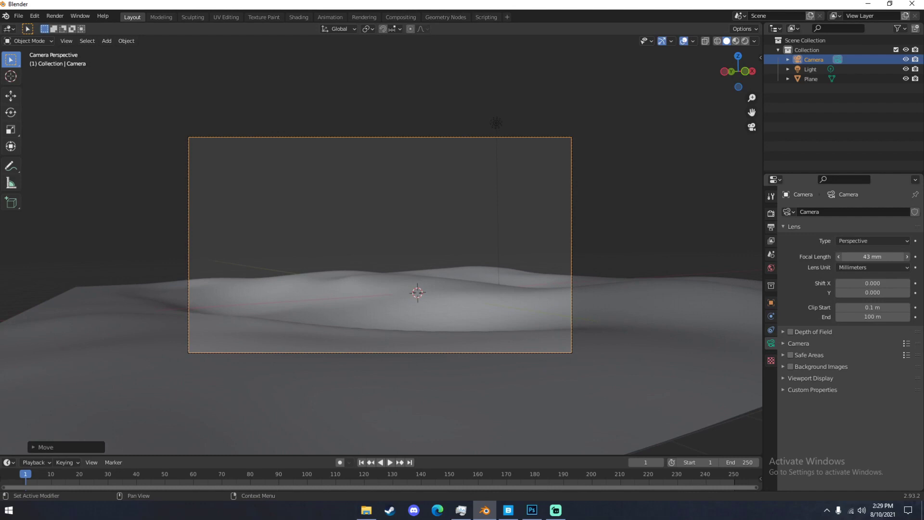
pyautogui.moveTo(476, 289); pyautogui.dragTo(479, 313, button='middle')
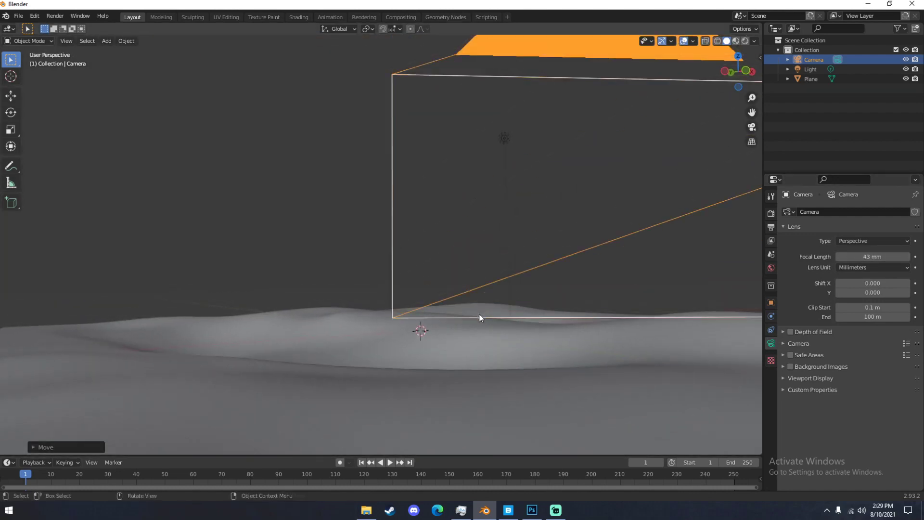
pyautogui.scroll(2, 476, 317)
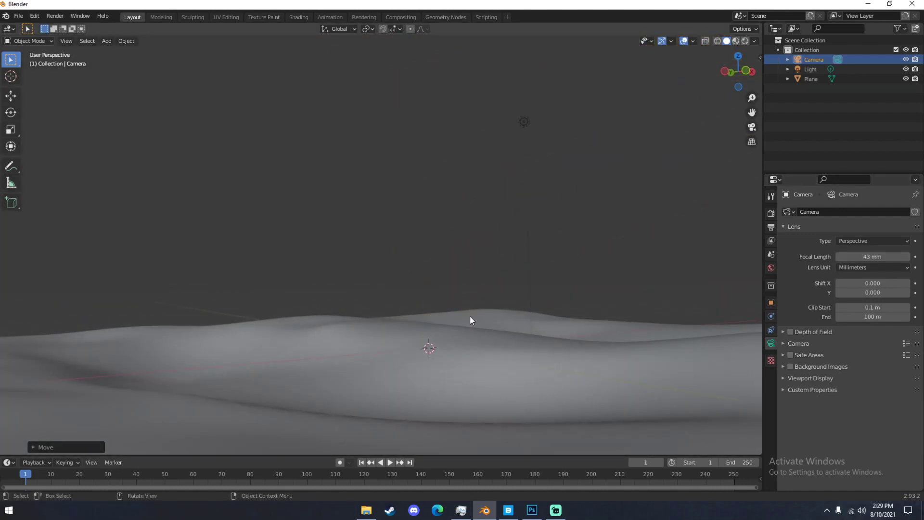
pyautogui.press('KP_0')
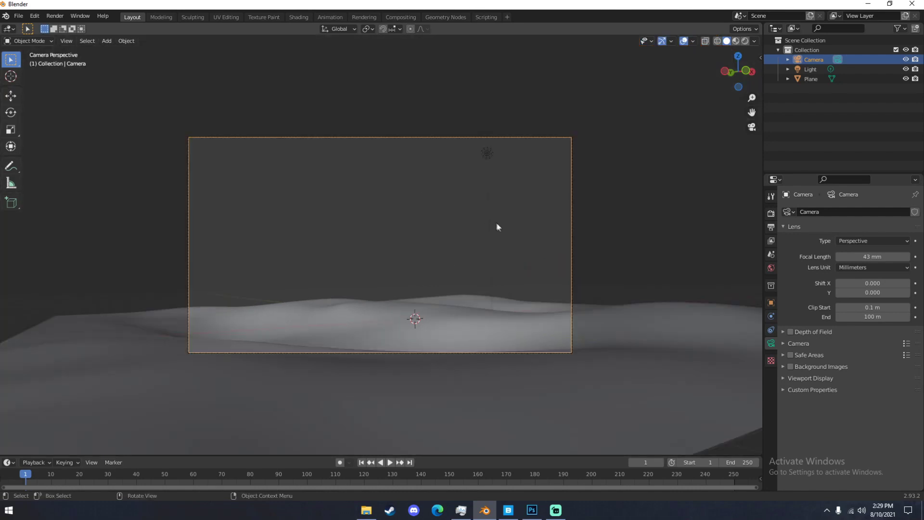
# - Nudge the camera slightly sideways and down, and set the render resolution X to 1080 px for a square frame
pyautogui.press('g')
pyautogui.click(524, 246)
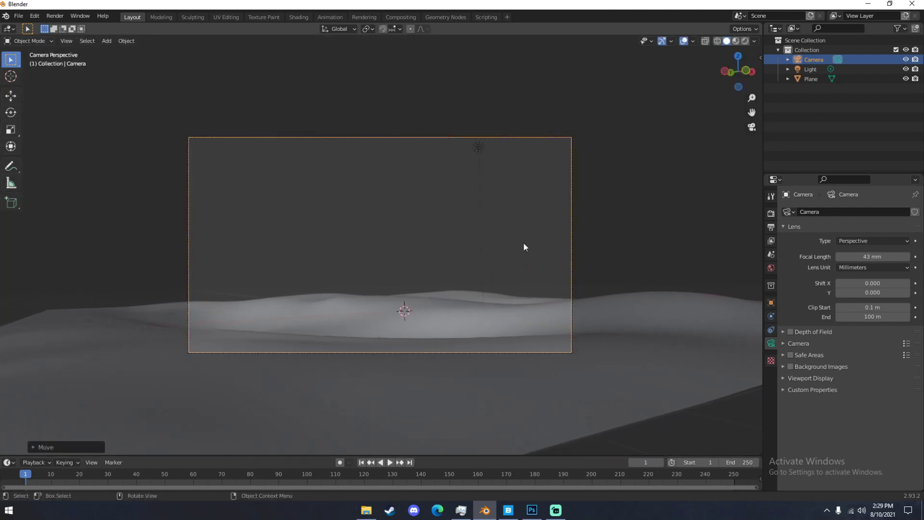
pyautogui.click(771, 214)
pyautogui.click(771, 226)
pyautogui.click(858, 223)
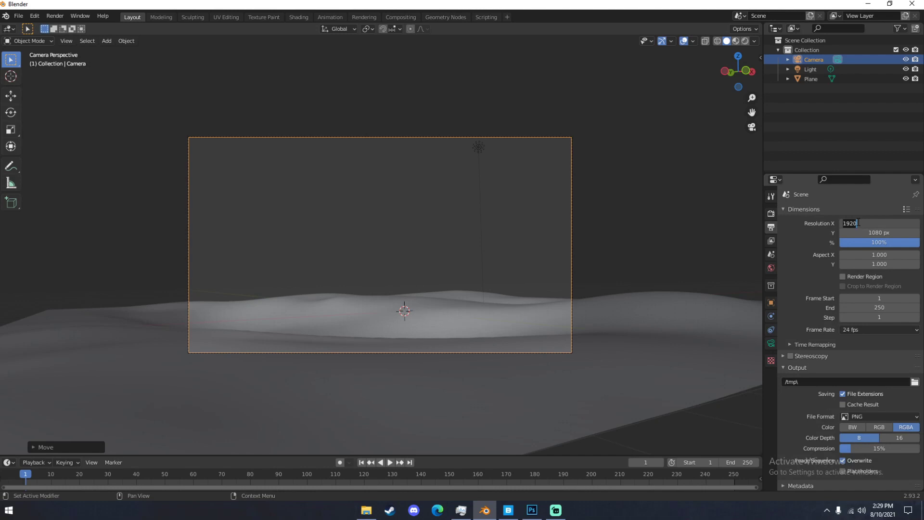
pyautogui.press('Return')
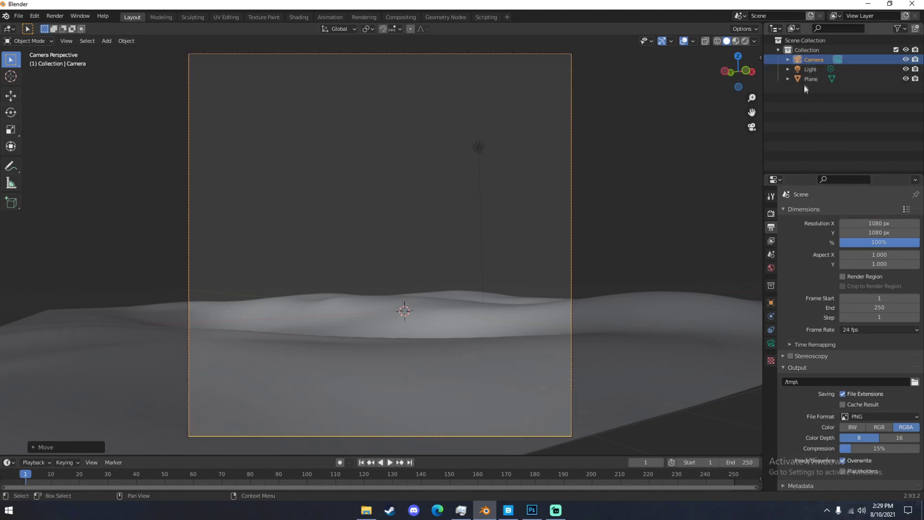
# - Set the camera's focal length to 55 mm and shift the camera slightly sideways and down across the hills
pyautogui.click(816, 59)
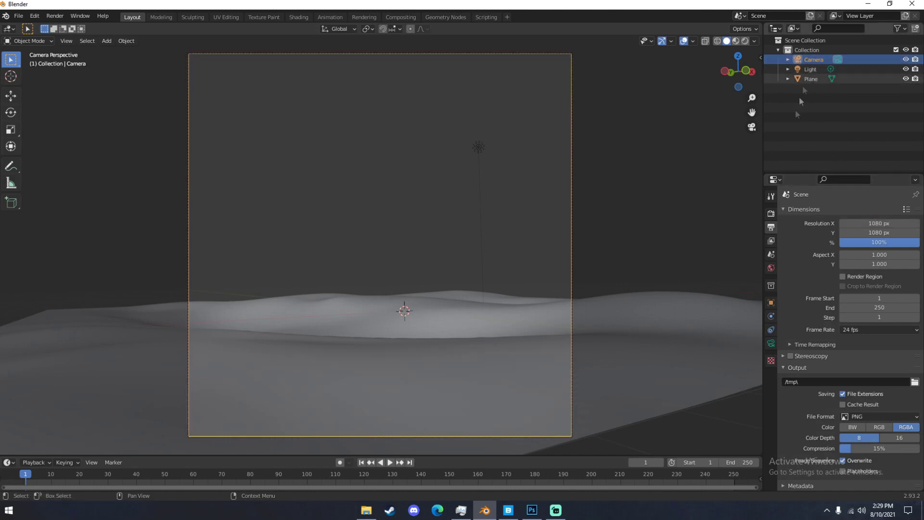
pyautogui.click(772, 343)
pyautogui.moveTo(867, 257); pyautogui.dragTo(890, 257)
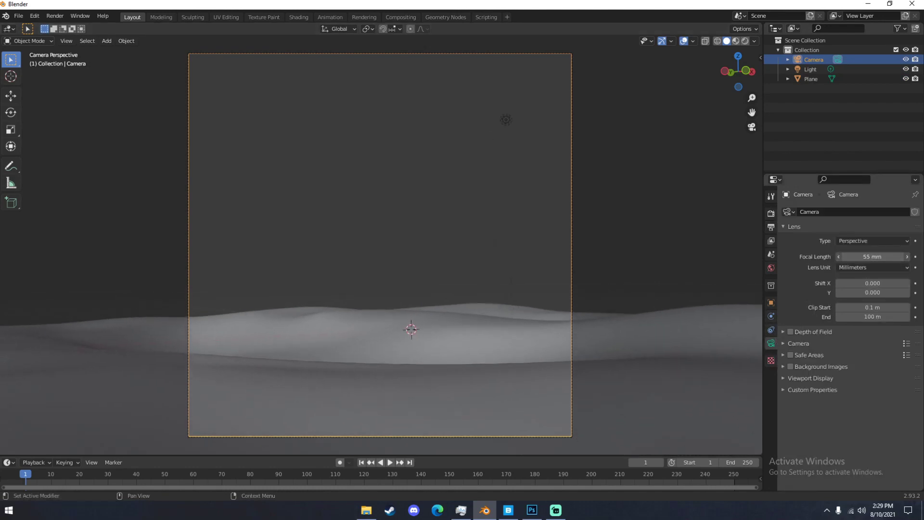
pyautogui.press('g')
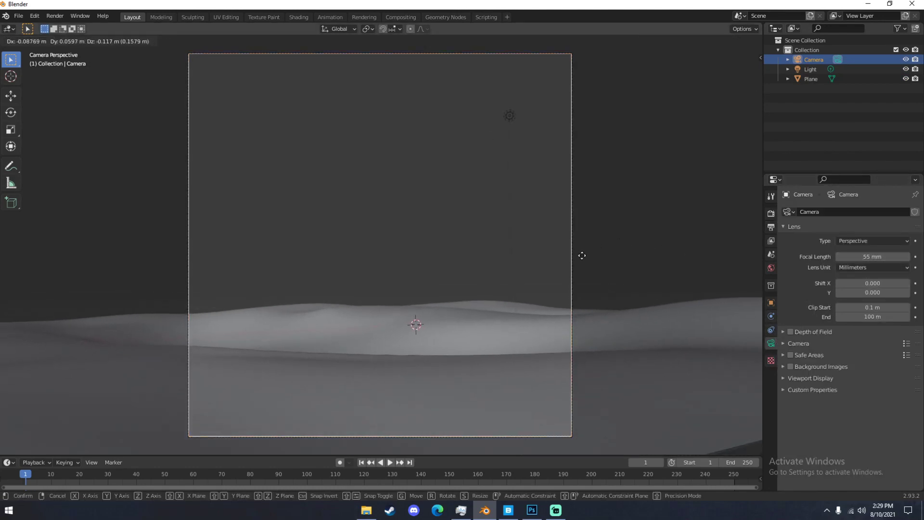
pyautogui.click(561, 255)
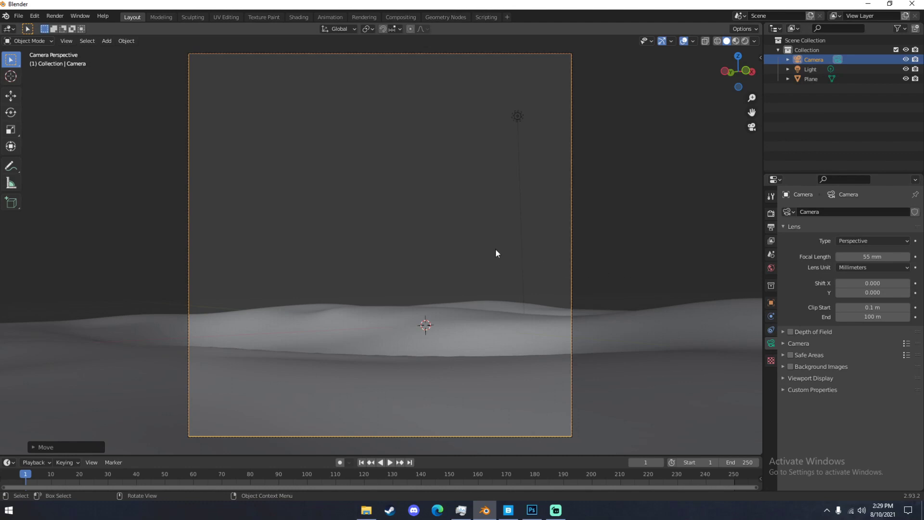
# - Align the camera to a slightly rotated view with the hills lower in the square frame
pyautogui.moveTo(513, 251); pyautogui.dragTo(469, 259, button='middle')
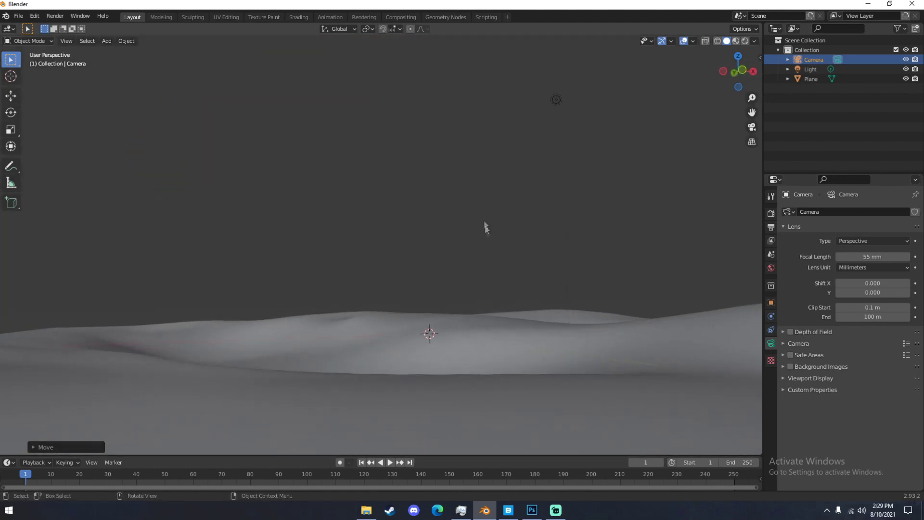
pyautogui.press('KP_0')
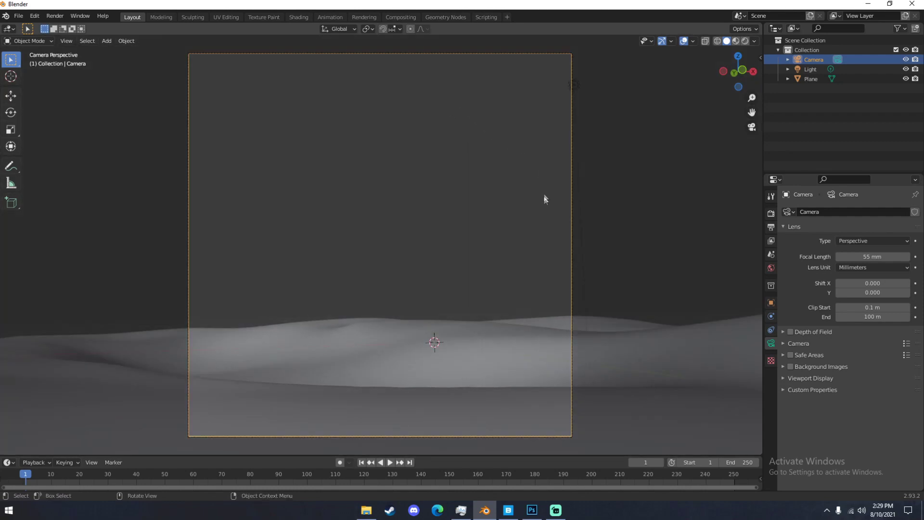
# - Switch to Photoshop to examine the reference artwork base.png, and return to Blender for a closer view of the hills
pyautogui.moveTo(466, 273); pyautogui.dragTo(502, 298, button='middle')
pyautogui.click(531, 511)
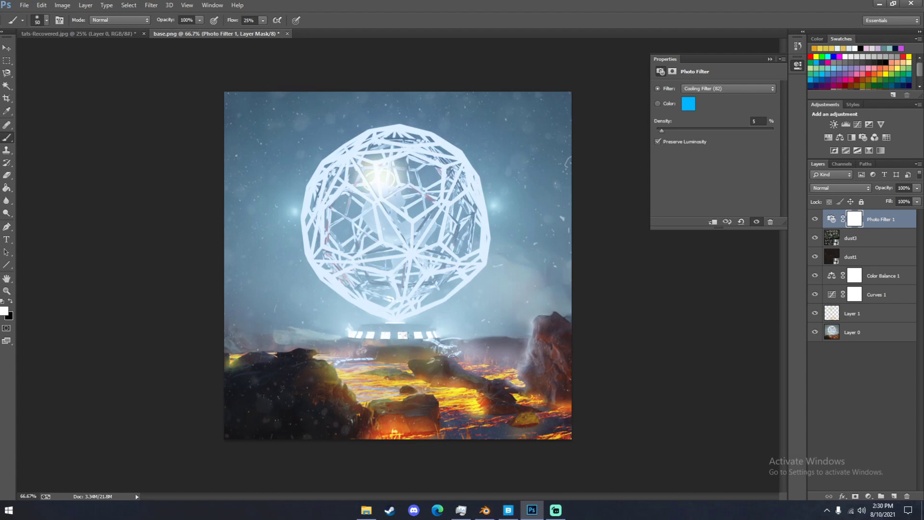
pyautogui.click(485, 510)
pyautogui.moveTo(480, 441); pyautogui.dragTo(345, 265, button='middle')
pyautogui.scroll(5, 349, 279)
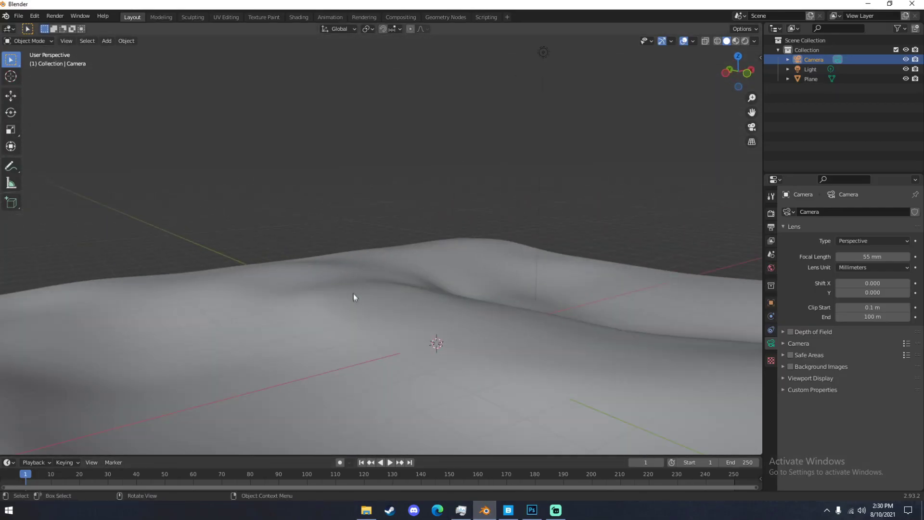
# - Add a cylinder mesh and move it away from the 3D cursor onto the hills
pyautogui.hotkey('shift', 'a')
pyautogui.moveTo(376, 272)
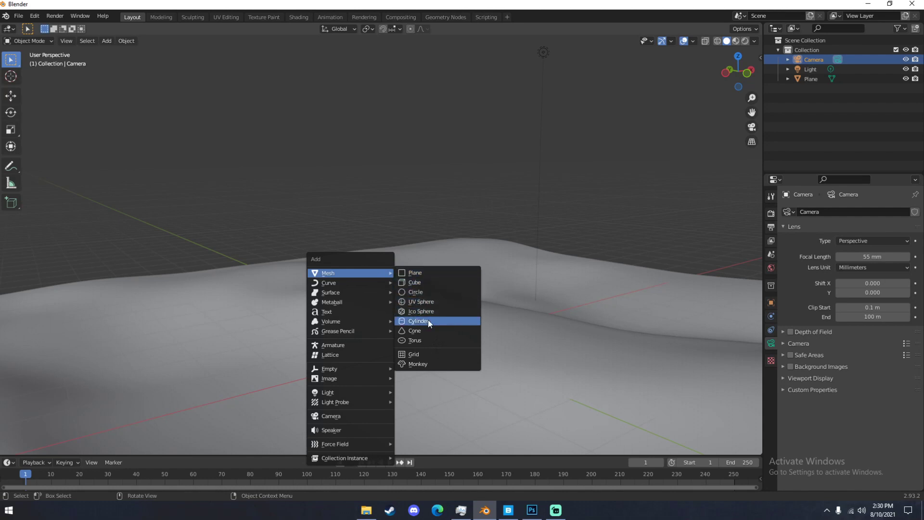
pyautogui.hotkey('shift', 'a')
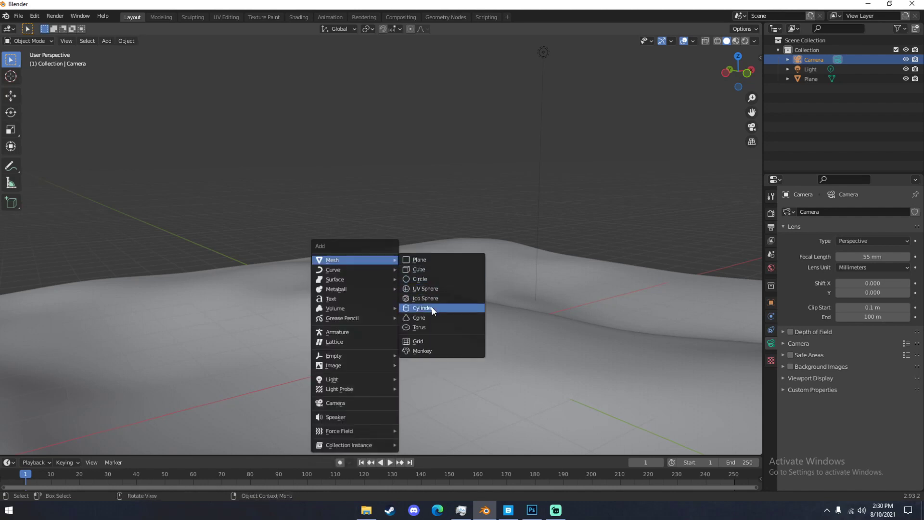
pyautogui.click(433, 320)
pyautogui.moveTo(477, 360); pyautogui.dragTo(510, 347, button='middle')
pyautogui.press('g')
pyautogui.click(385, 305)
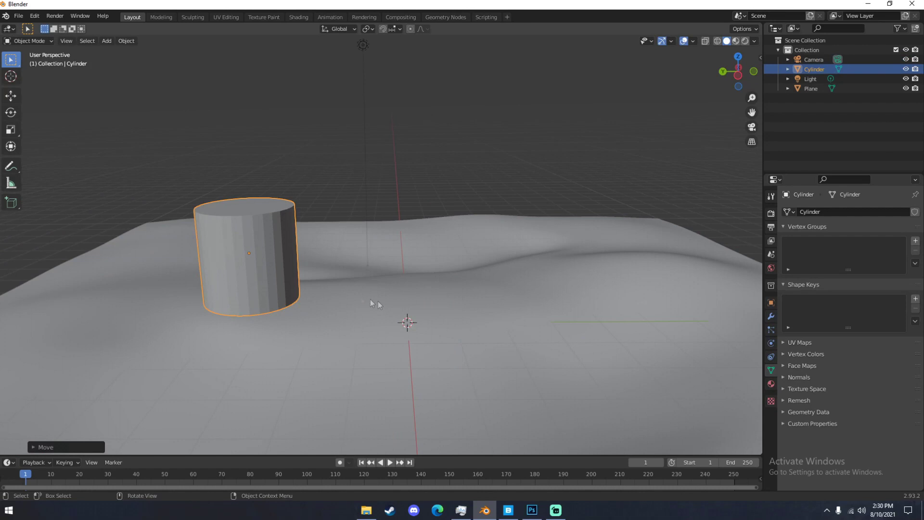
# - Try scaling the cylinder along the Y axis and along the X axis, undoing each attempt
pyautogui.moveTo(242, 178); pyautogui.dragTo(300, 188, button='middle')
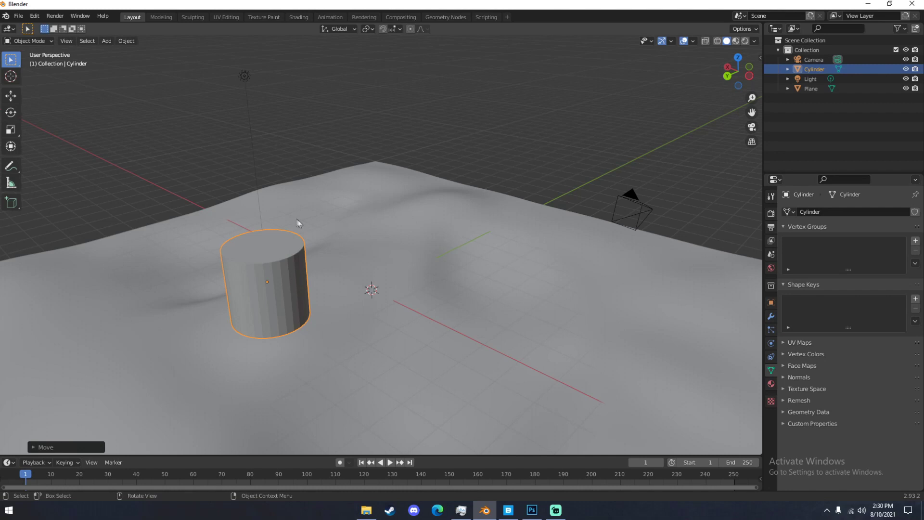
pyautogui.moveTo(299, 274); pyautogui.dragTo(467, 270, button='middle')
pyautogui.scroll(3, 422, 263)
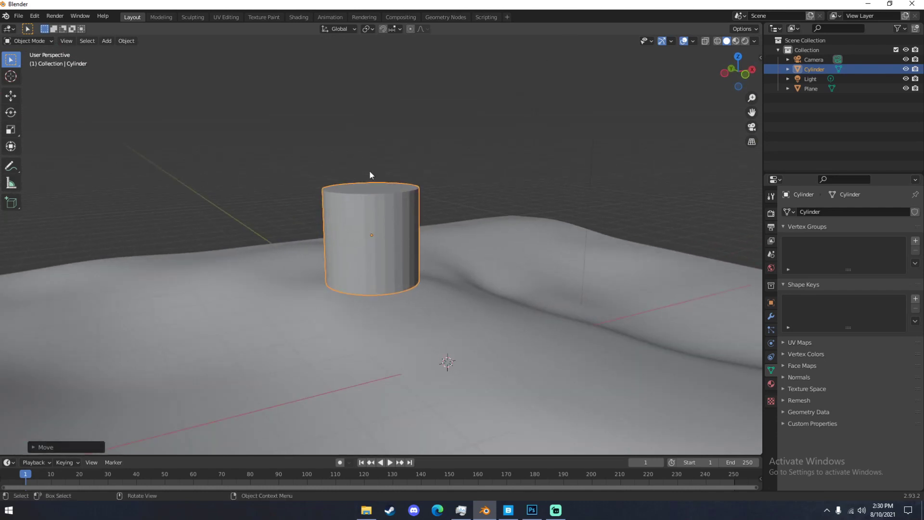
pyautogui.moveTo(366, 175); pyautogui.dragTo(562, 155, button='middle')
pyautogui.scroll(2, 573, 284)
pyautogui.scroll(-2, 536, 315)
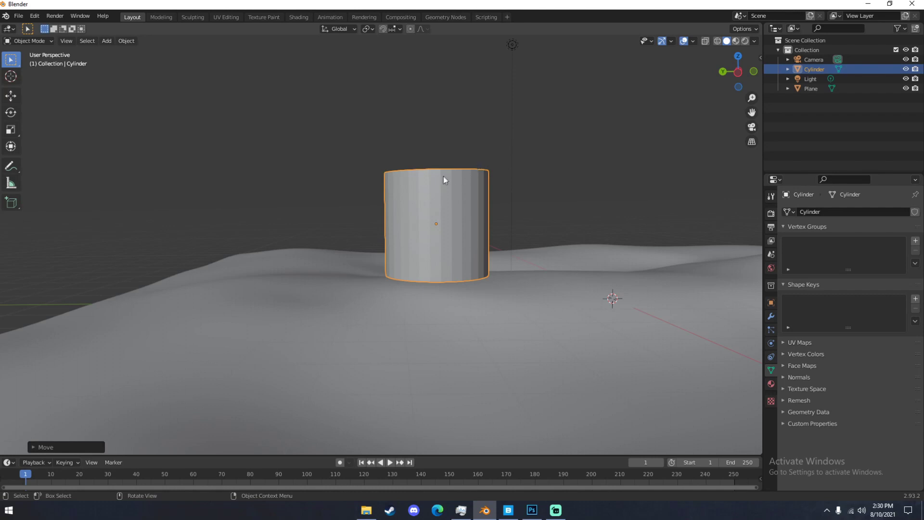
pyautogui.press('s')
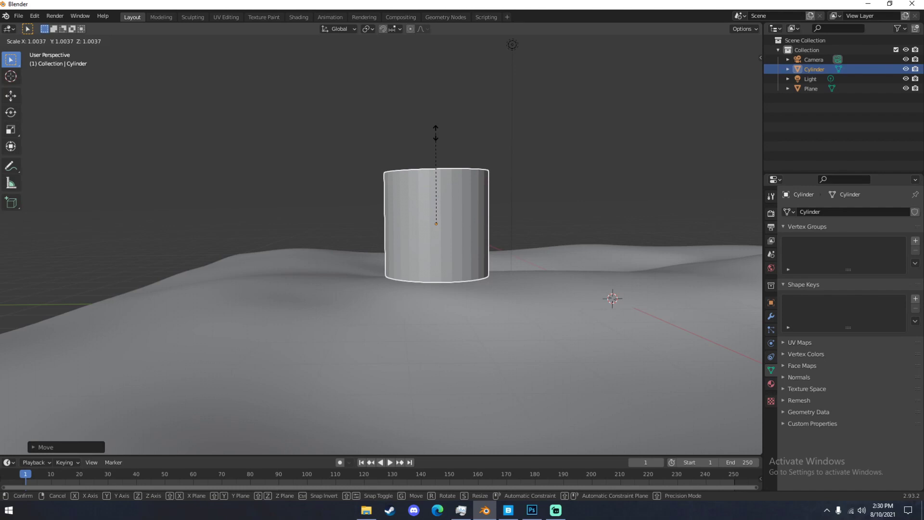
pyautogui.press('y')
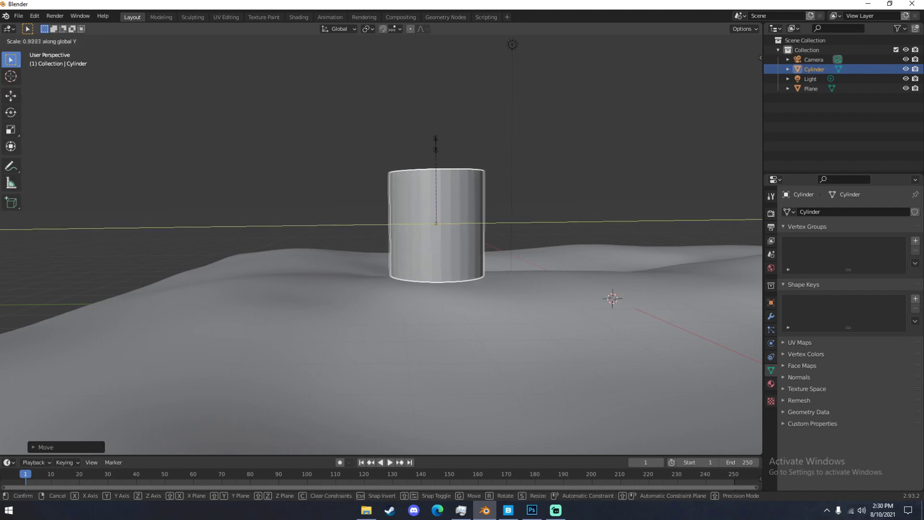
pyautogui.click(437, 157)
pyautogui.hotkey('ctrl', 'z')
pyautogui.press('s')
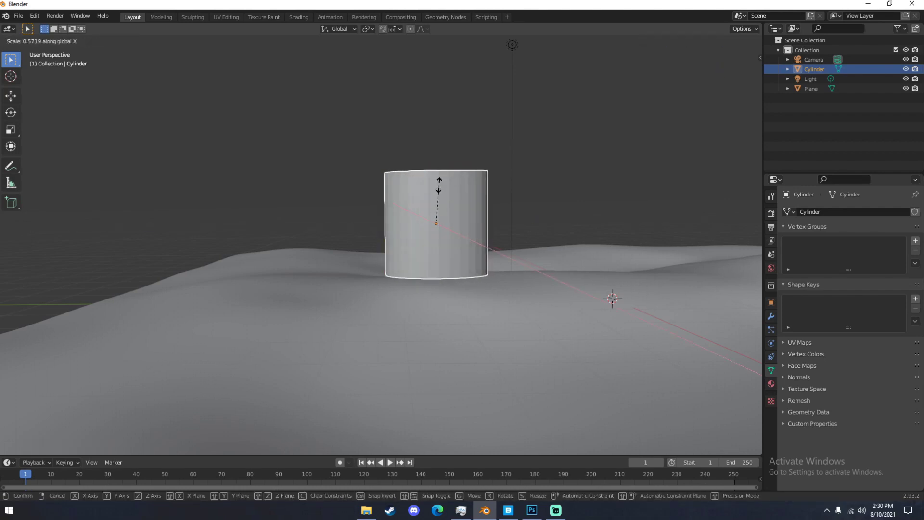
pyautogui.click(439, 186)
pyautogui.hotkey('ctrl', 'z')
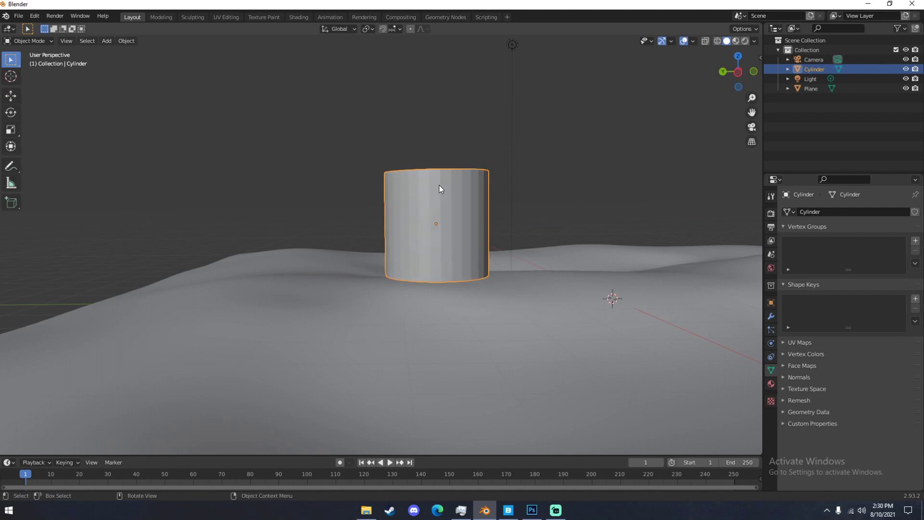
# - Scale the cylinder down along the Z axis to a little under half its height
pyautogui.press('s')
pyautogui.press('z')
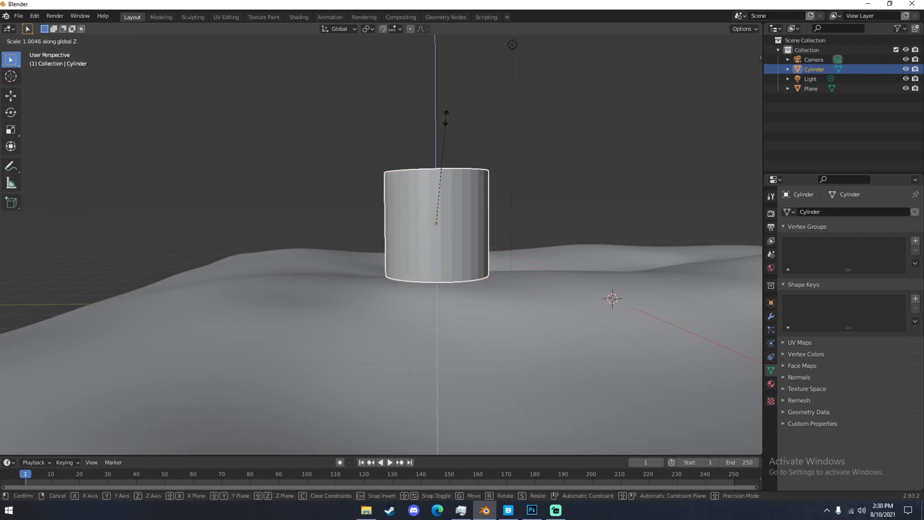
pyautogui.click(440, 175)
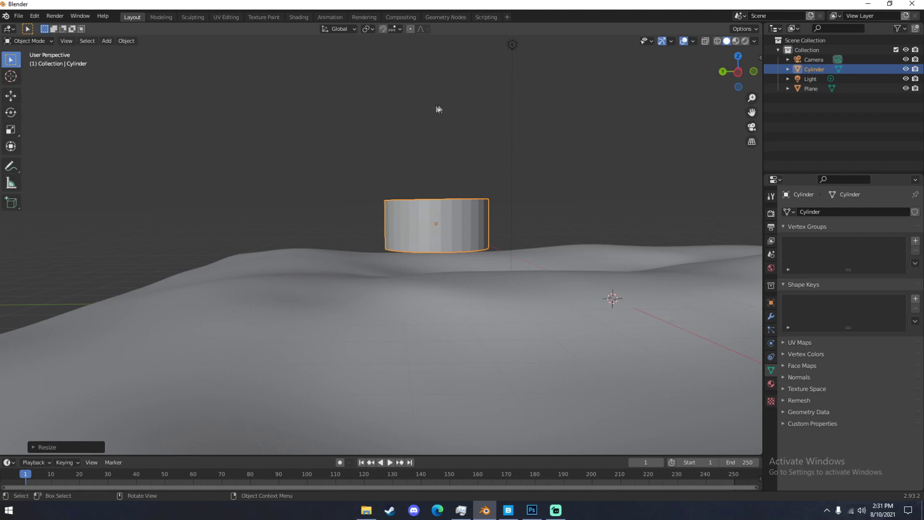
# - Try stretching the cylinder along Z and widening it along Y, reverting both attempts
pyautogui.moveTo(517, 182); pyautogui.dragTo(525, 210, button='middle')
pyautogui.moveTo(434, 195)
pyautogui.mouseDown(button='middle')
pyautogui.moveTo(405, 182)
pyautogui.moveTo(431, 187)
pyautogui.mouseUp(button='middle')
pyautogui.scroll(4, 418, 188)
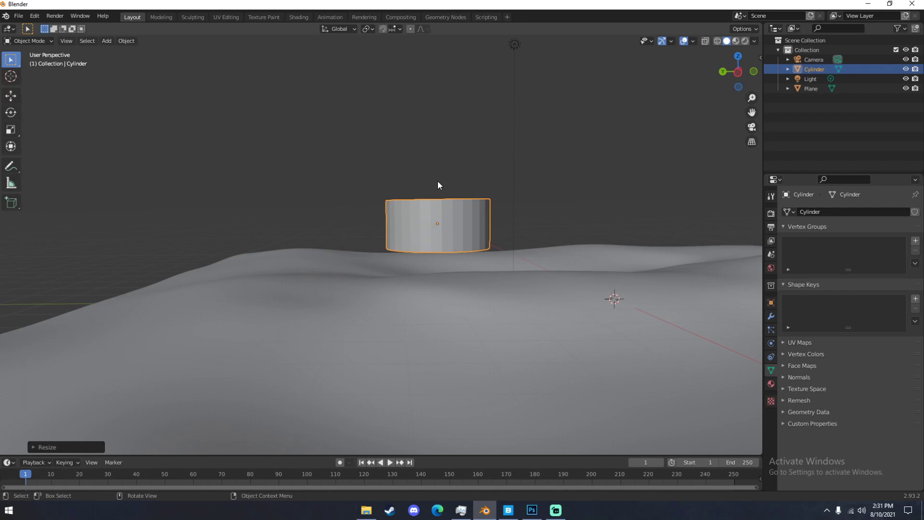
pyautogui.press('s')
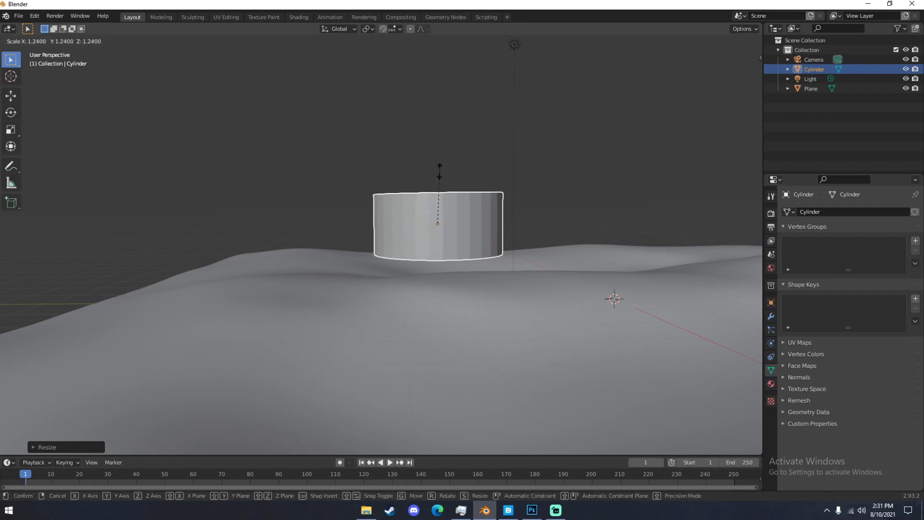
pyautogui.press('z')
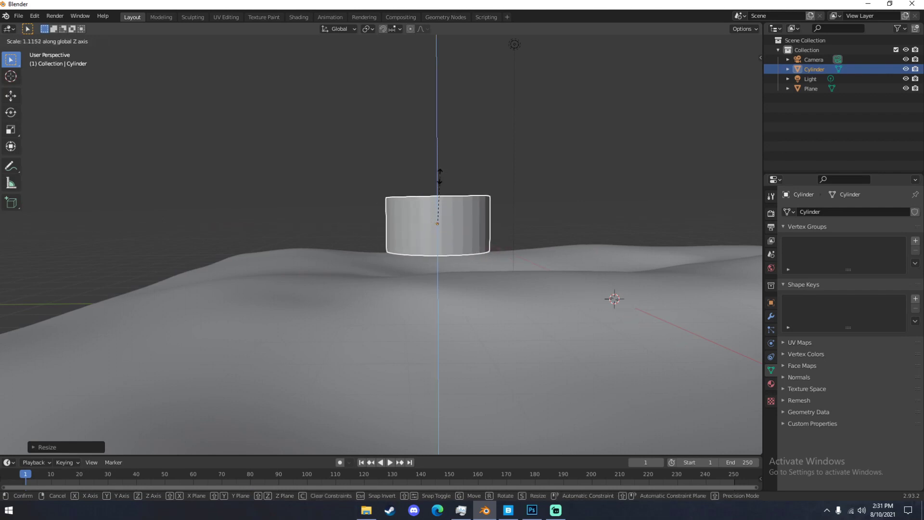
pyautogui.click(446, 158)
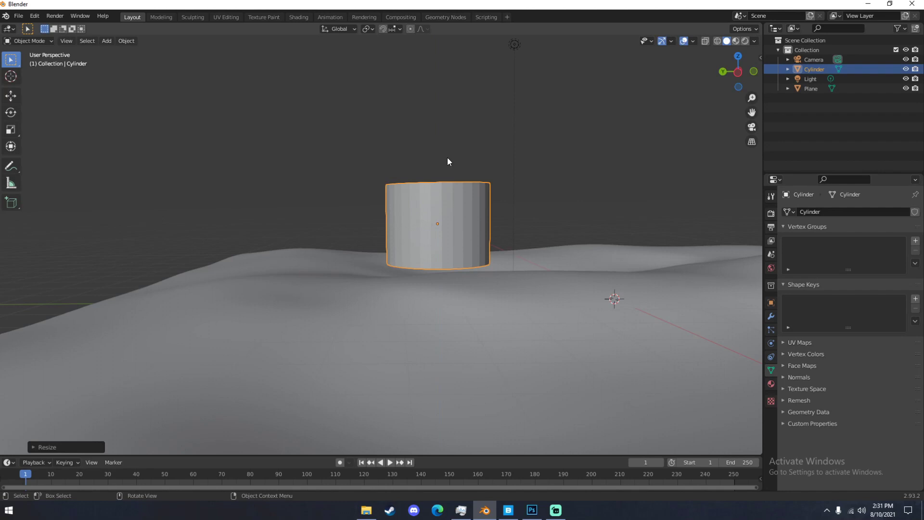
pyautogui.hotkey('ctrl', 'z')
pyautogui.press('s')
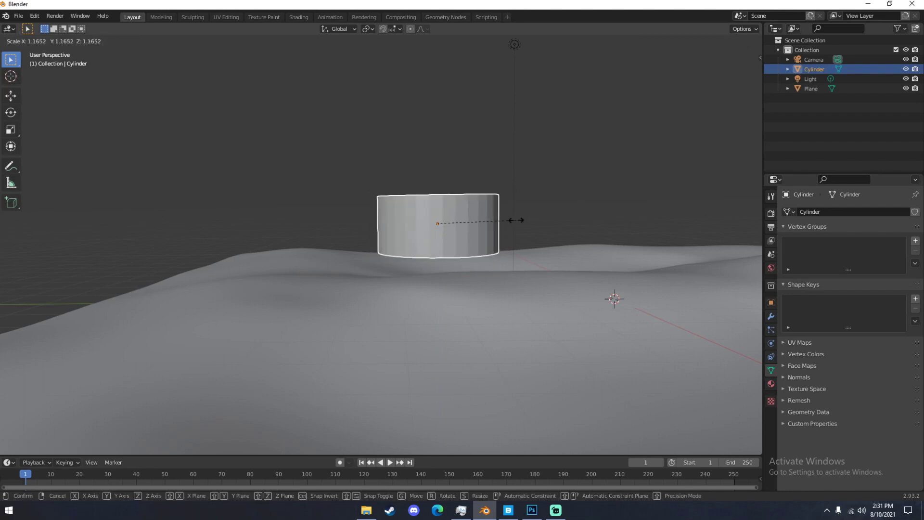
pyautogui.press('y')
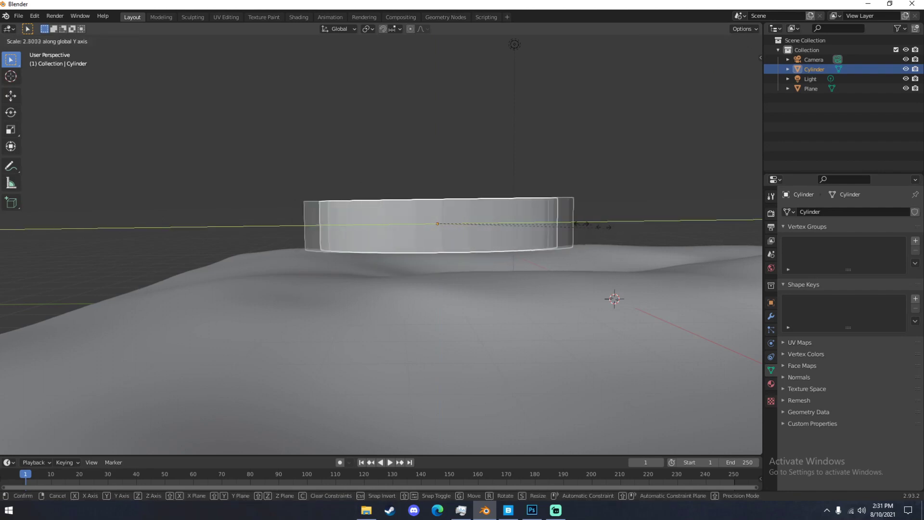
pyautogui.rightClick(556, 233)
# - Flatten the cylinder slightly more along the Z axis and compare it with the pedestal in the Photoshop reference image
pyautogui.moveTo(584, 239); pyautogui.dragTo(481, 225, button='middle')
pyautogui.scroll(-5, 520, 252)
pyautogui.scroll(5, 425, 221)
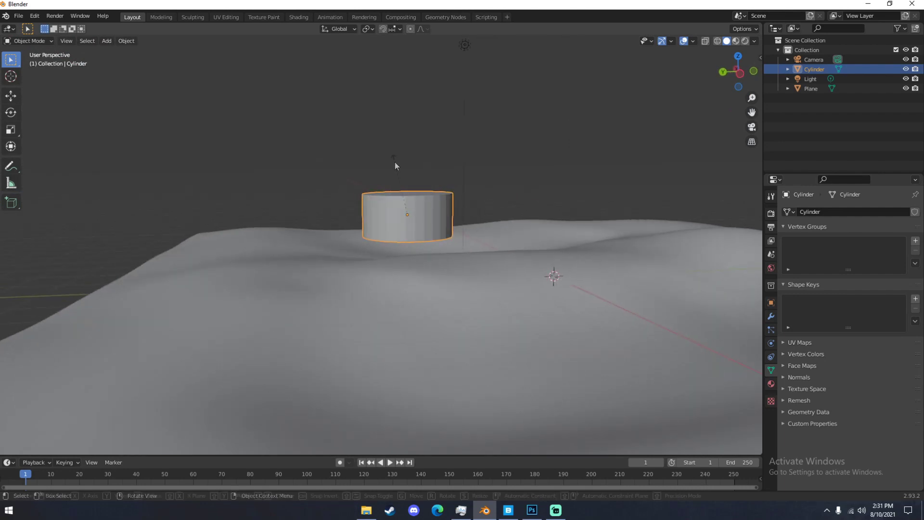
pyautogui.press('s')
pyautogui.press('z')
pyautogui.click(400, 175)
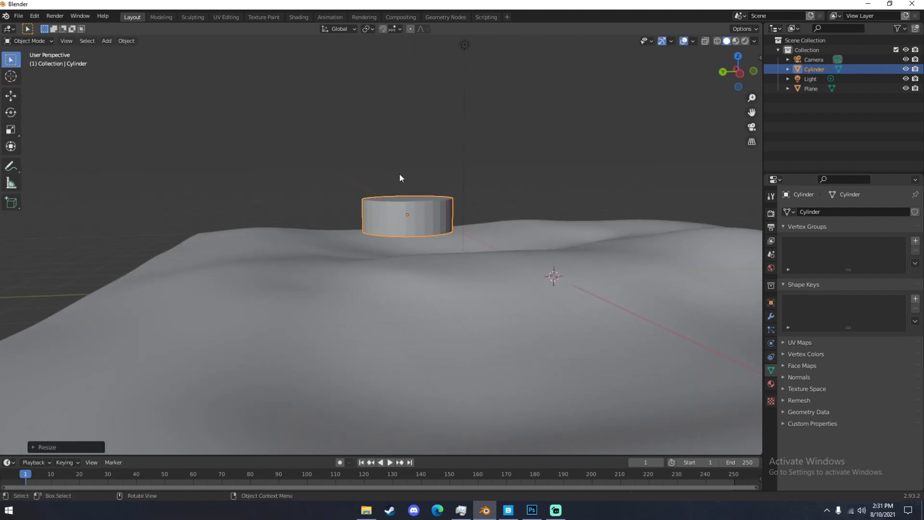
pyautogui.click(532, 510)
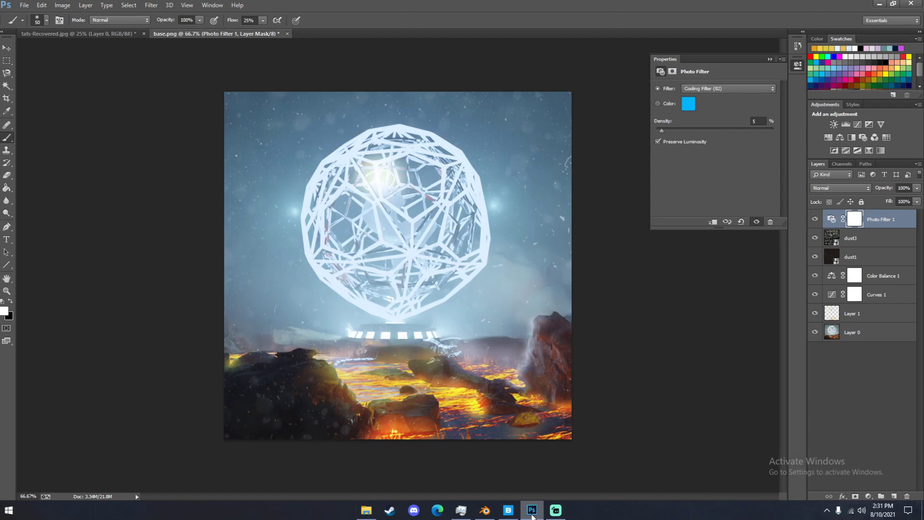
pyautogui.click(532, 514)
# - Enter Edit Mode with face selection and inset the cylinder's top face by about 0.1 m
pyautogui.moveTo(445, 215); pyautogui.dragTo(435, 296, button='middle')
pyautogui.scroll(4, 432, 350)
pyautogui.moveTo(434, 296); pyautogui.dragTo(437, 317, button='middle')
pyautogui.press('Tab')
pyautogui.click(80, 41)
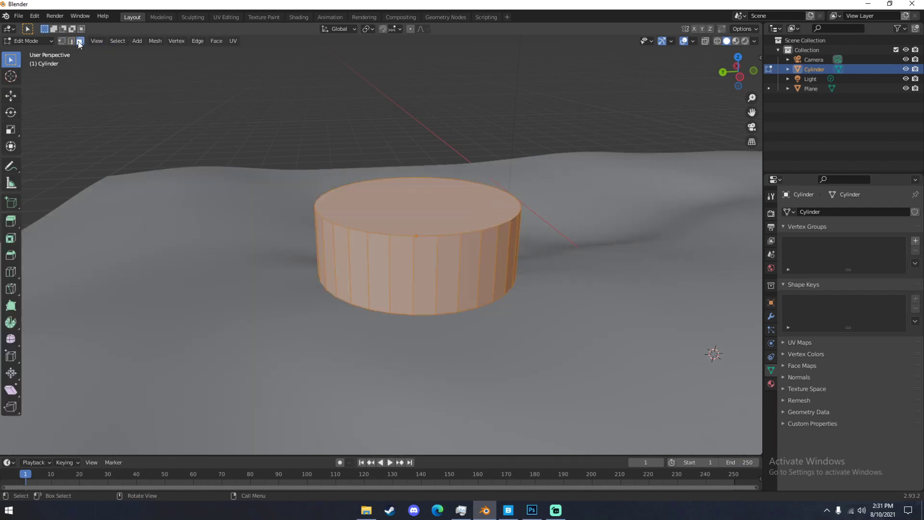
pyautogui.click(423, 216)
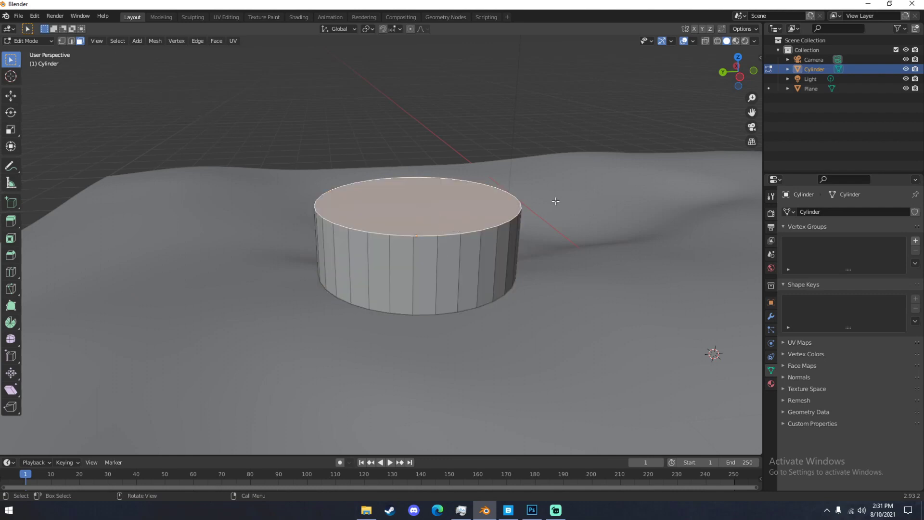
pyautogui.press('i')
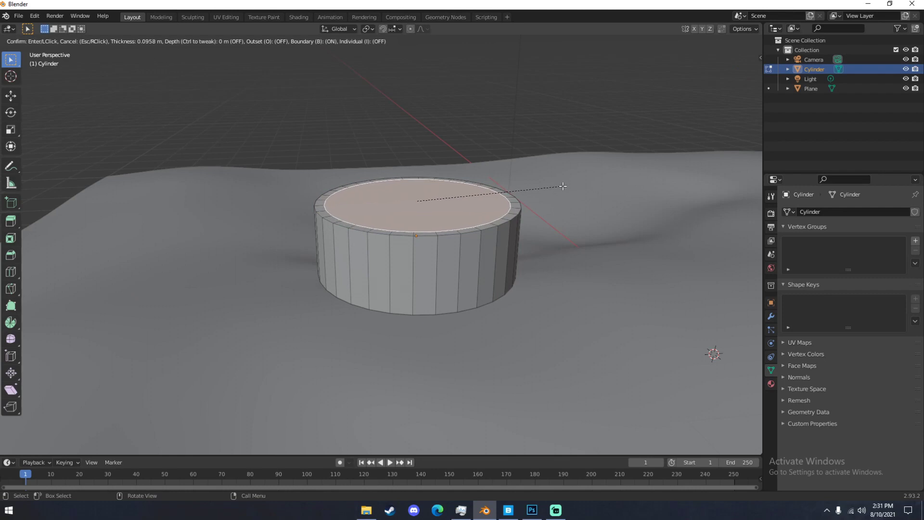
pyautogui.click(562, 186)
# - Extrude the inset top face slightly upward to form a low step on the pedestal
pyautogui.moveTo(561, 186); pyautogui.dragTo(534, 186, button='middle')
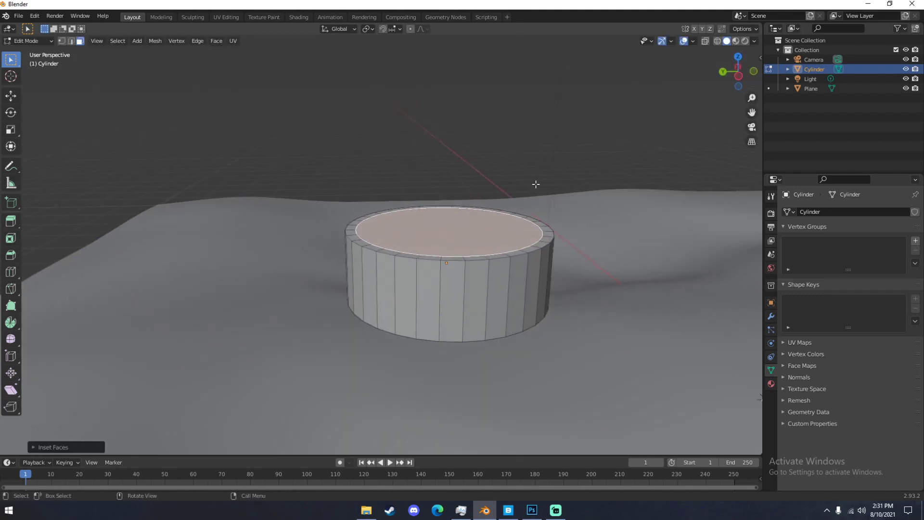
pyautogui.press('e')
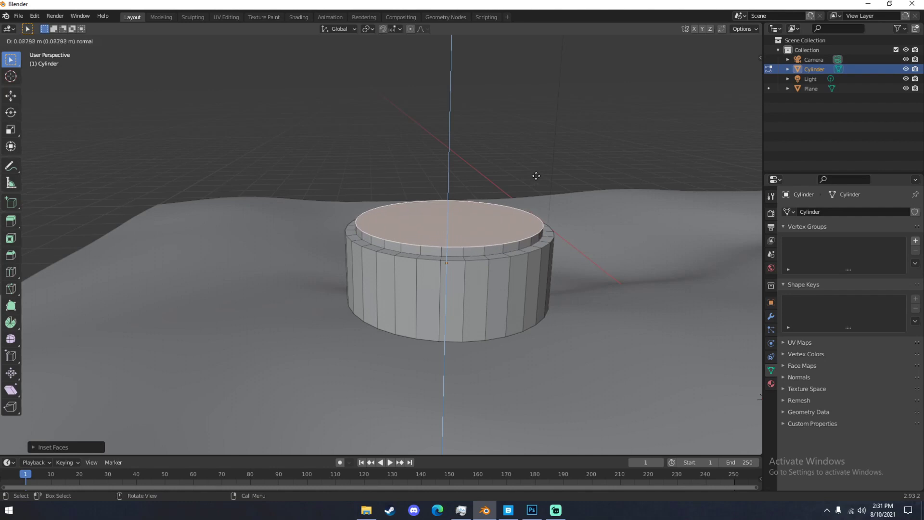
pyautogui.click(533, 173)
pyautogui.moveTo(533, 174); pyautogui.dragTo(535, 187, button='middle')
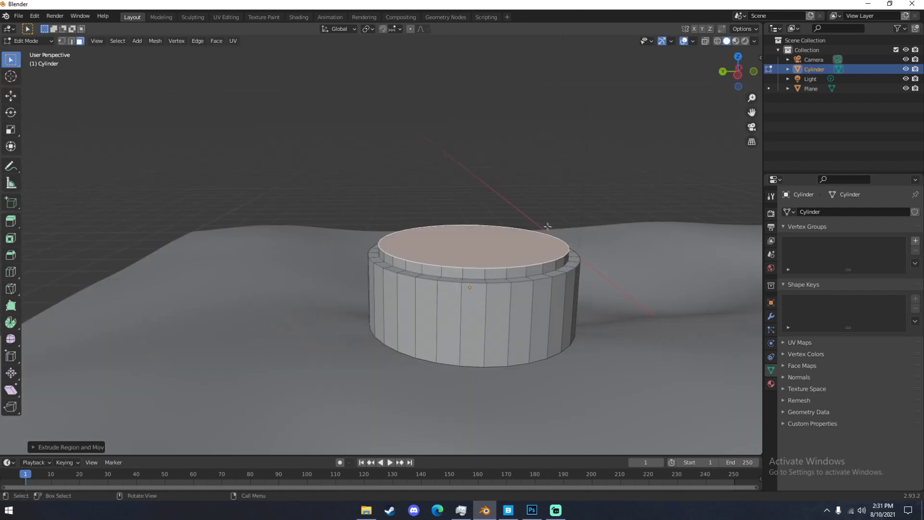
# - Try enlarging the raised top face with two scalings, undoing both attempts
pyautogui.press('s')
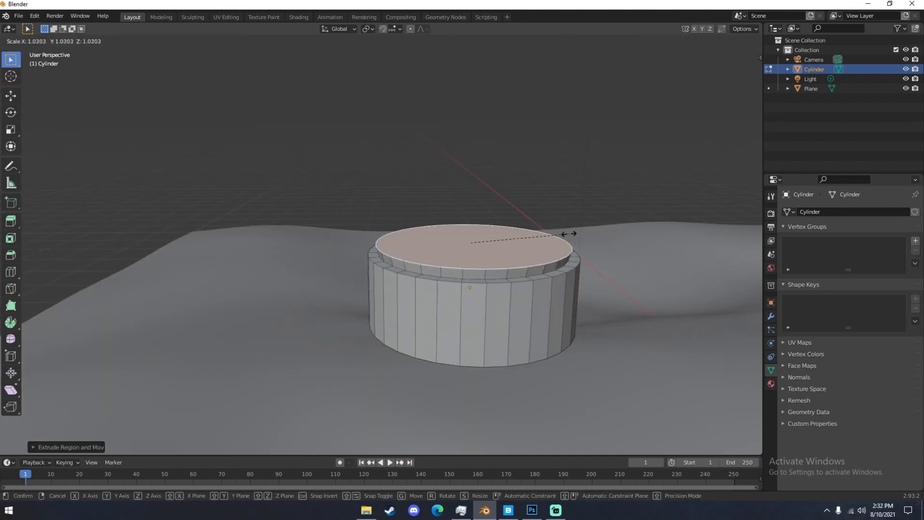
pyautogui.click(569, 235)
pyautogui.press('s')
pyautogui.click(584, 238)
pyautogui.hotkey('ctrl', 'z')
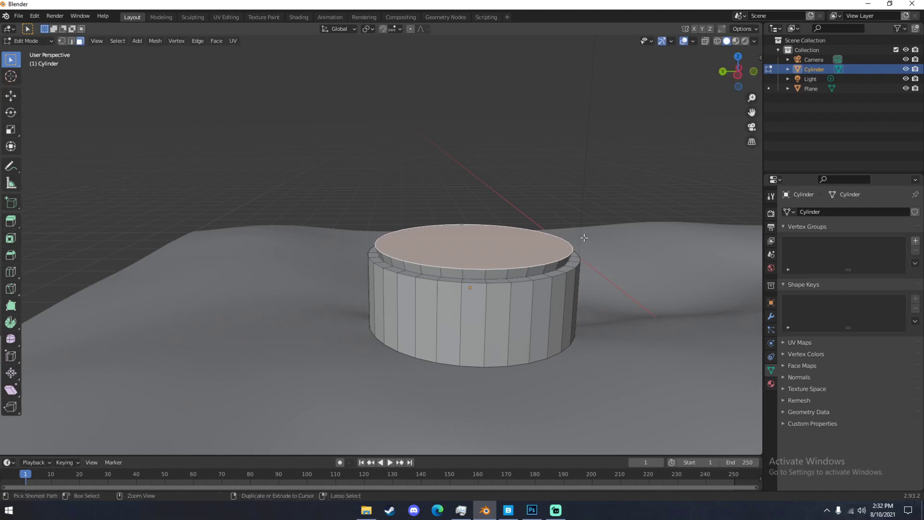
pyautogui.hotkey('ctrl', 'z')
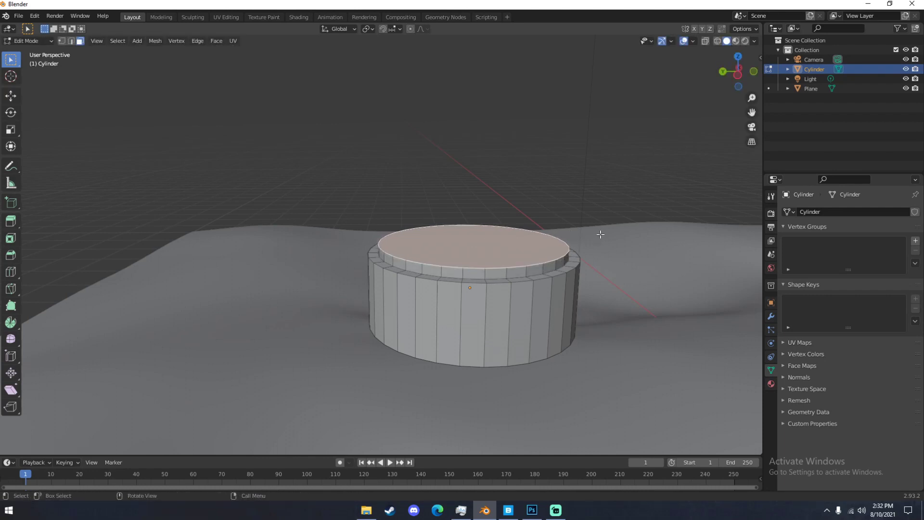
# - Scale the raised top face to about 0.92 for a sloped edge, inset it, and extrude it up about 0.08 m
pyautogui.press('s')
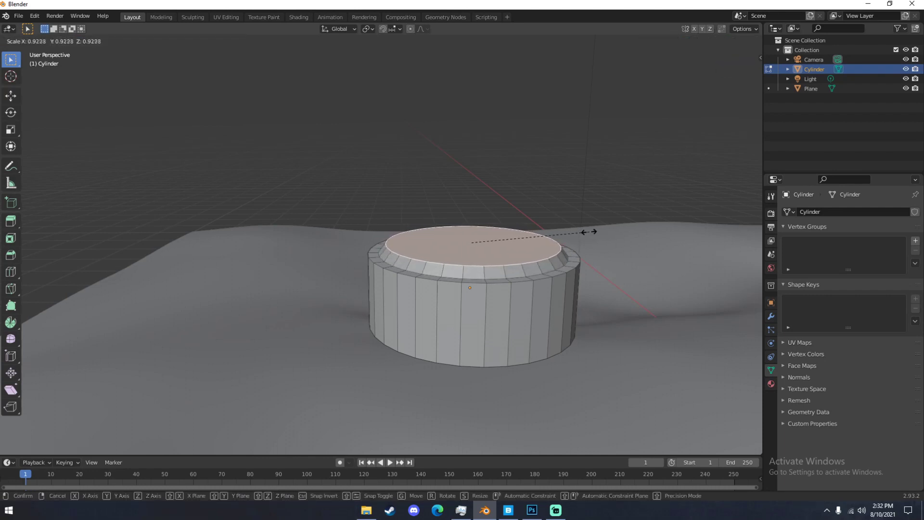
pyautogui.click(588, 232)
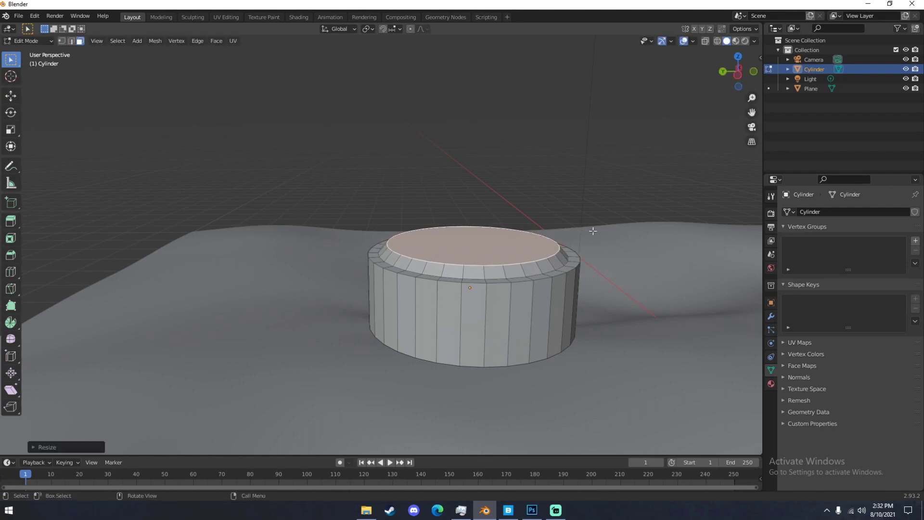
pyautogui.press('i')
pyautogui.click(624, 232)
pyautogui.press('e')
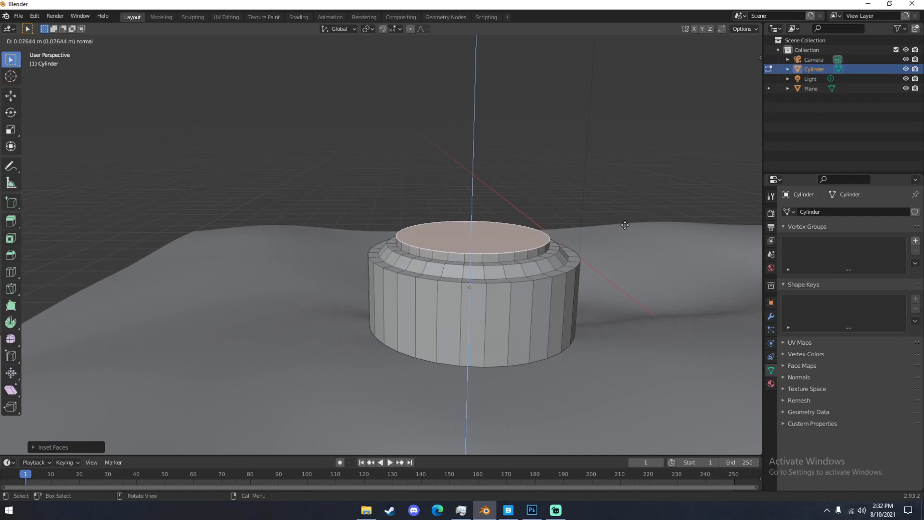
pyautogui.click(625, 225)
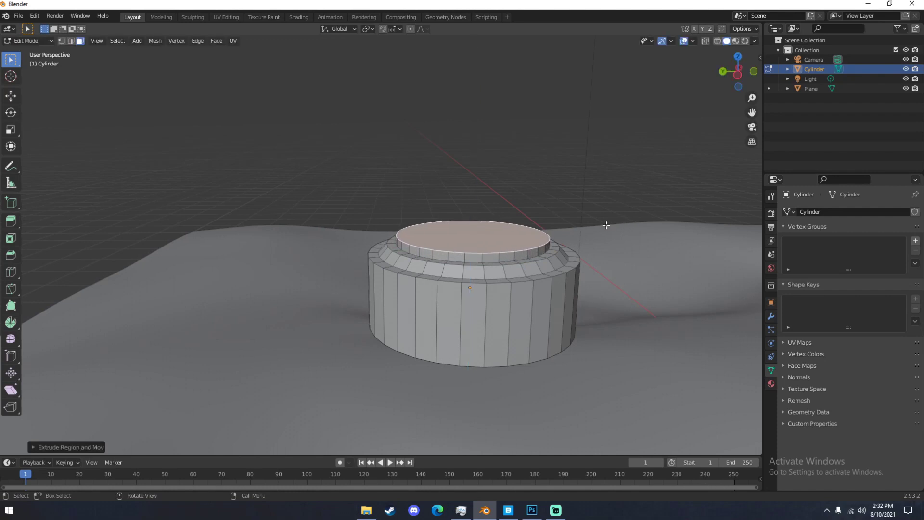
# - Extrude the top face in place and scale it to about 1.07 to create an overhanging lip
pyautogui.press('e')
pyautogui.rightClick(606, 225)
pyautogui.press('s')
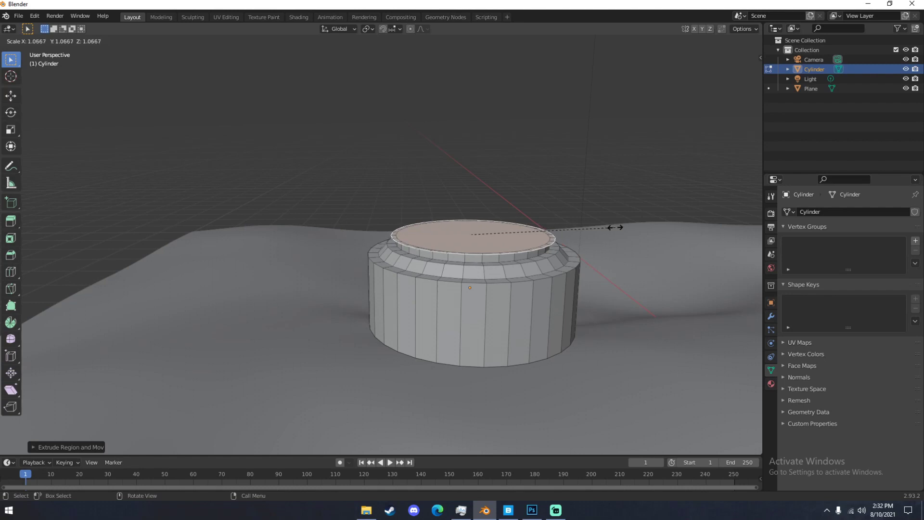
pyautogui.click(615, 227)
# - Extrude the widened top face slightly upward to give the overhanging lip a thin rim
pyautogui.moveTo(590, 281); pyautogui.dragTo(557, 270, button='middle')
pyautogui.scroll(2, 544, 298)
pyautogui.moveTo(511, 364); pyautogui.dragTo(446, 254, button='middle')
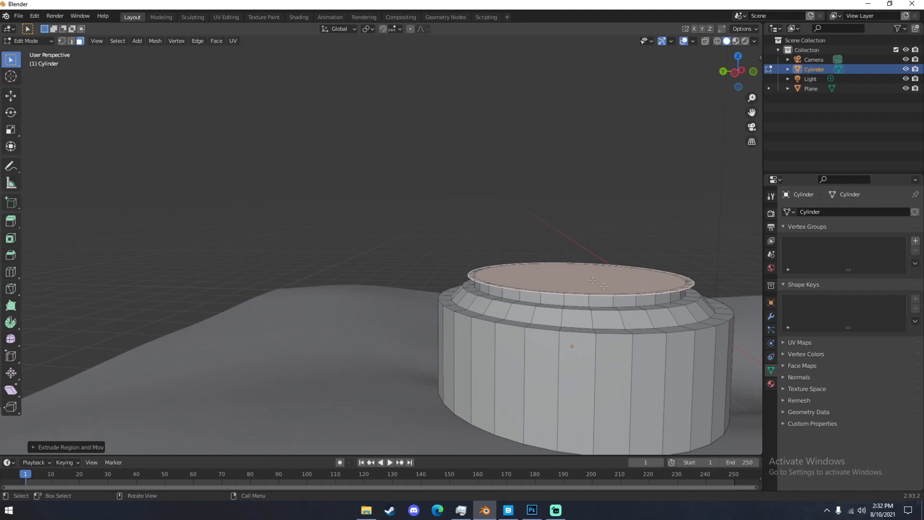
pyautogui.scroll(-3, 602, 313)
pyautogui.moveTo(601, 313); pyautogui.dragTo(464, 153, button='middle')
pyautogui.press('KP_Decimal')
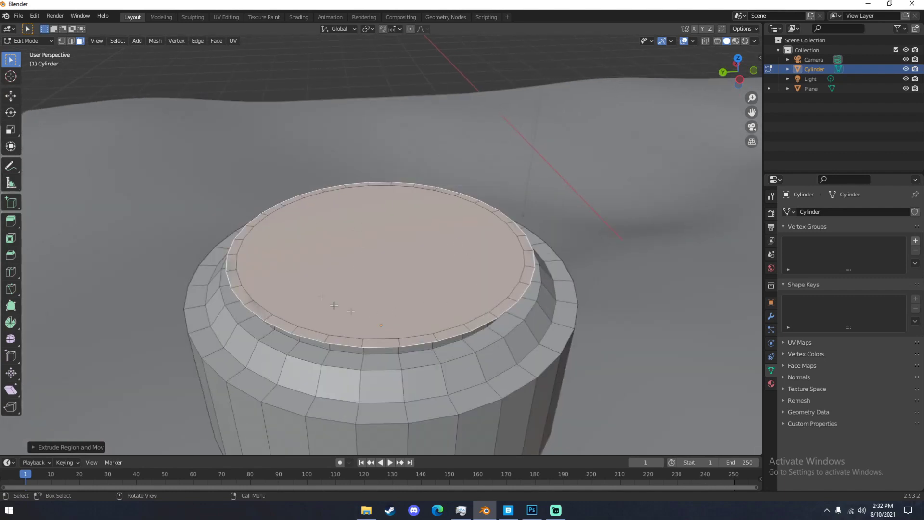
pyautogui.moveTo(434, 283); pyautogui.dragTo(430, 250, button='middle')
pyautogui.press('e')
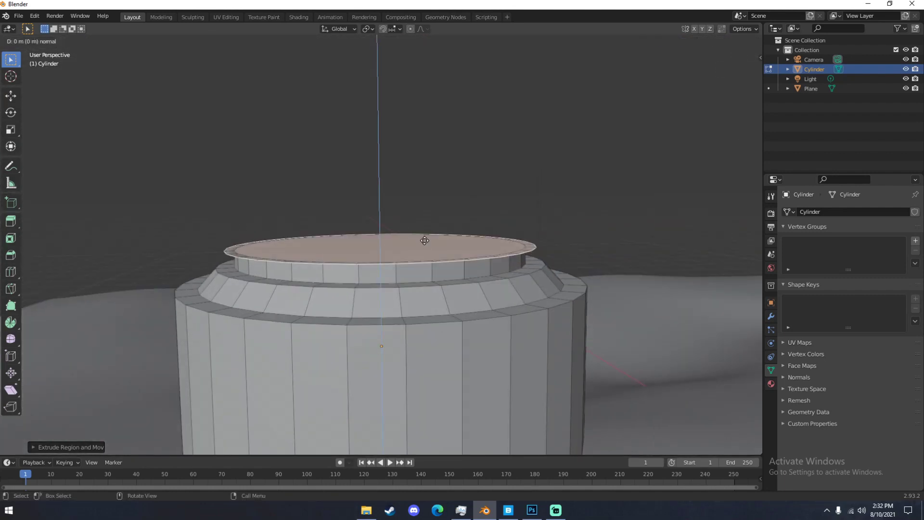
pyautogui.click(424, 234)
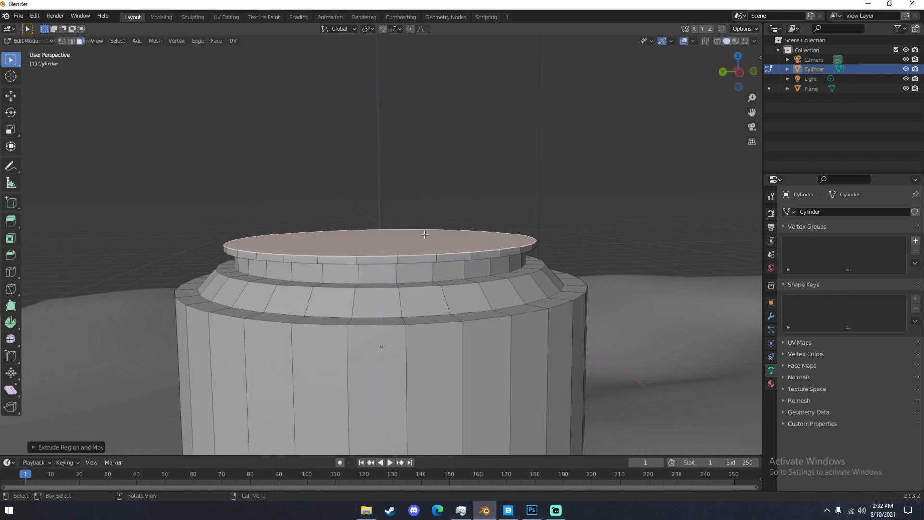
# - Inset the rim's top face to a small central disc and extrude it up about 0.03 m
pyautogui.press('i')
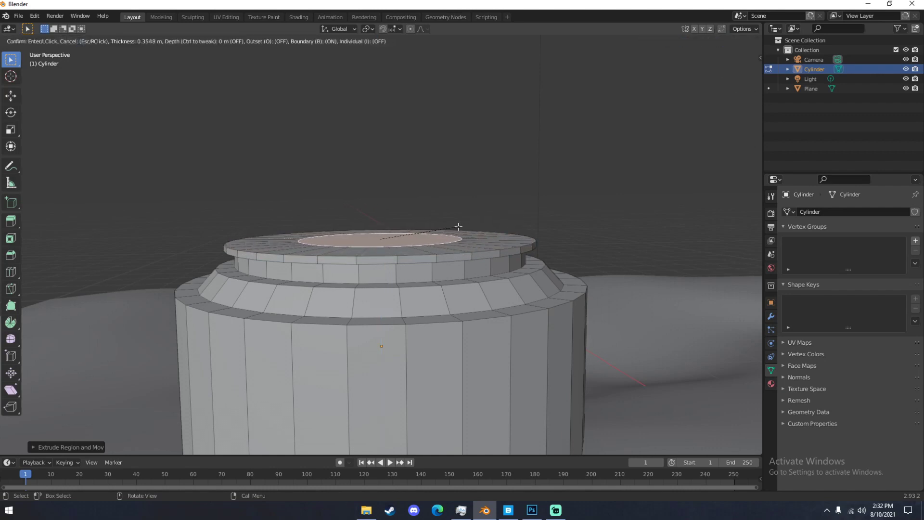
pyautogui.click(452, 223)
pyautogui.press('e')
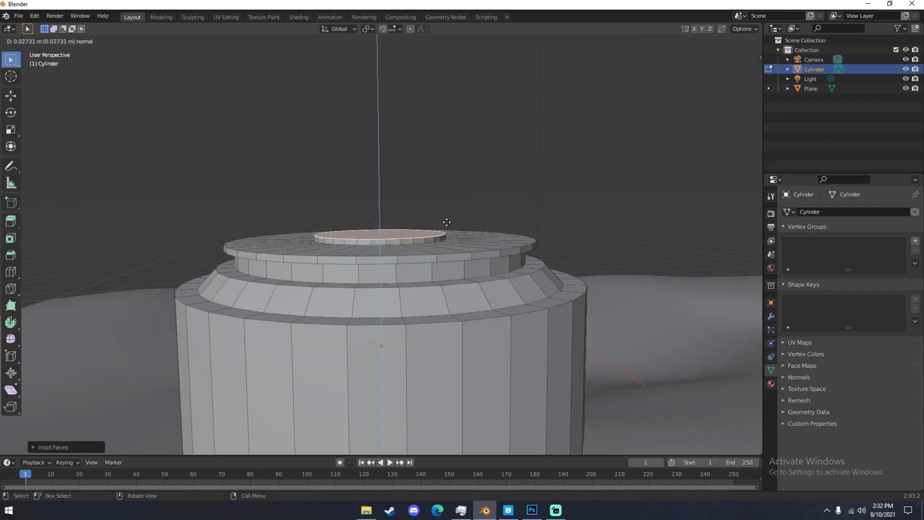
pyautogui.click(446, 223)
# - Select the loop of side faces around the pedestal's main body and inset it by about 0.42 m
pyautogui.scroll(-6, 632, 391)
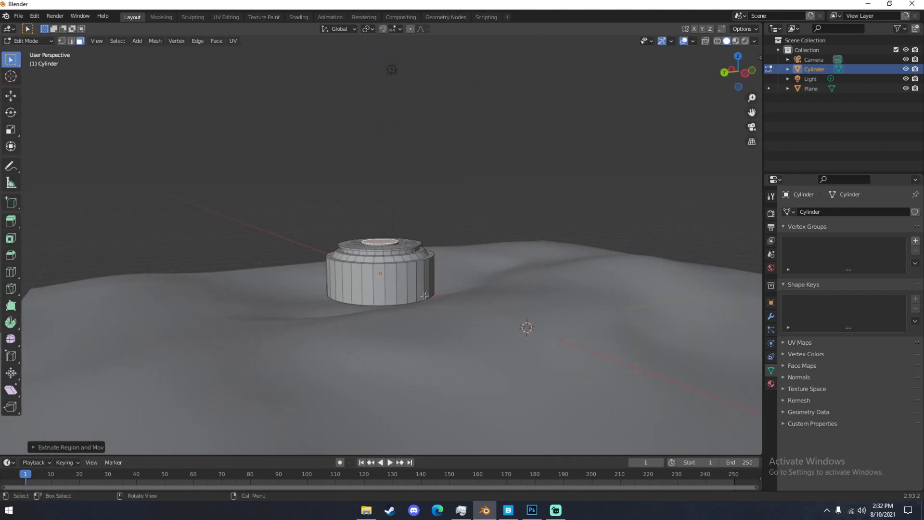
pyautogui.scroll(5, 393, 334)
pyautogui.click(371, 333)
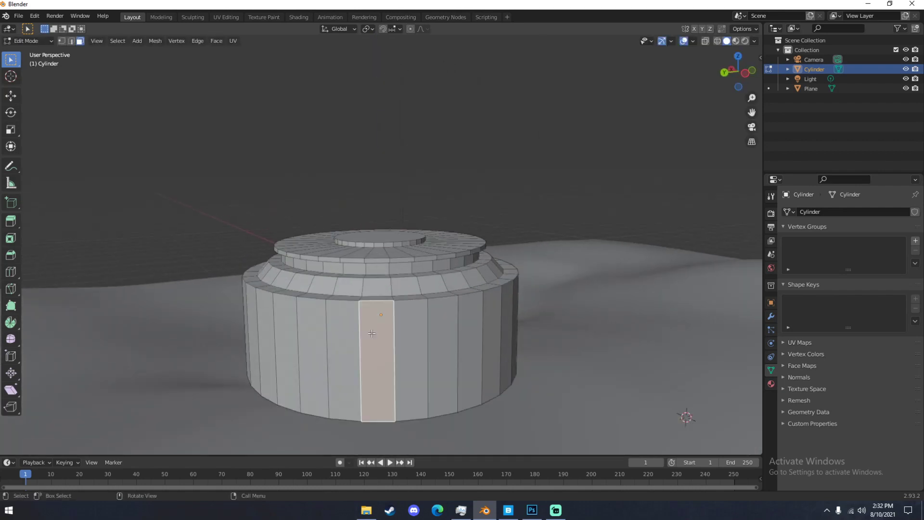
pyautogui.keyDown('shift'); pyautogui.click(402, 336); pyautogui.keyUp('shift')
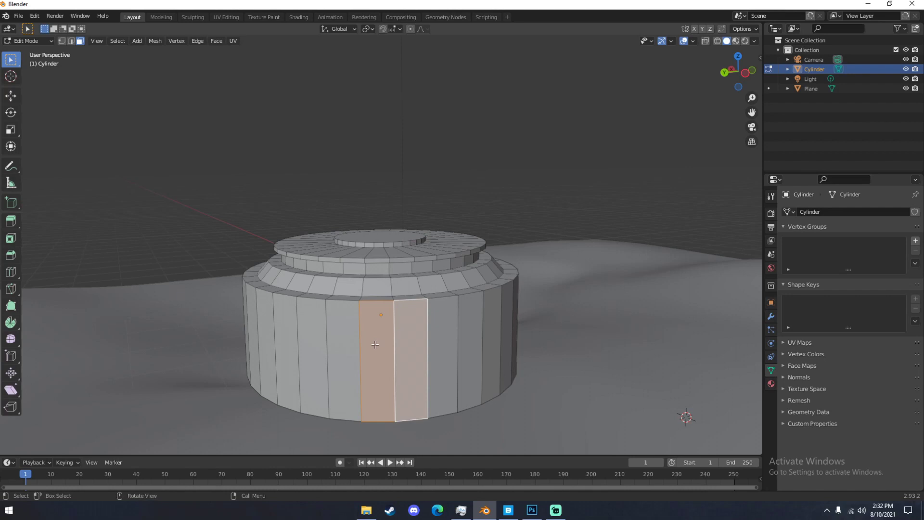
pyautogui.keyDown('ctrl'); pyautogui.click(345, 338); pyautogui.keyUp('ctrl')
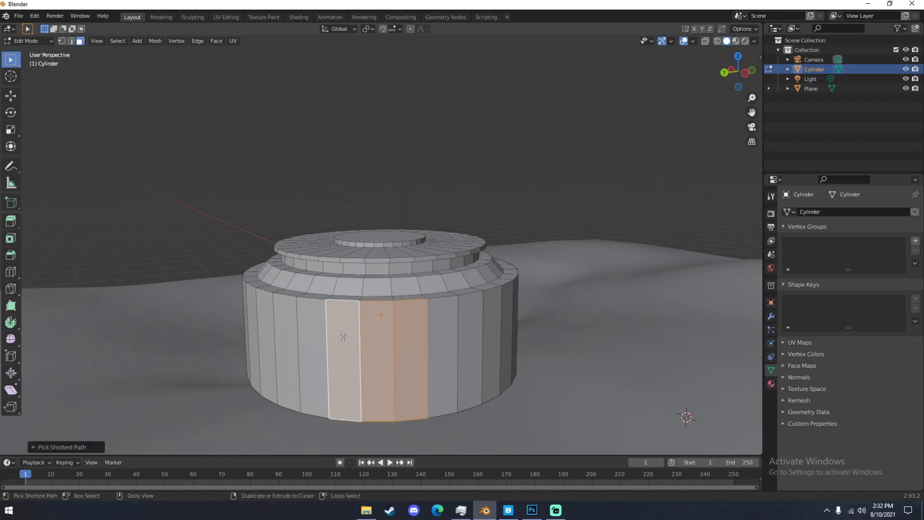
pyautogui.keyDown('alt'); pyautogui.click(366, 339); pyautogui.keyUp('alt')
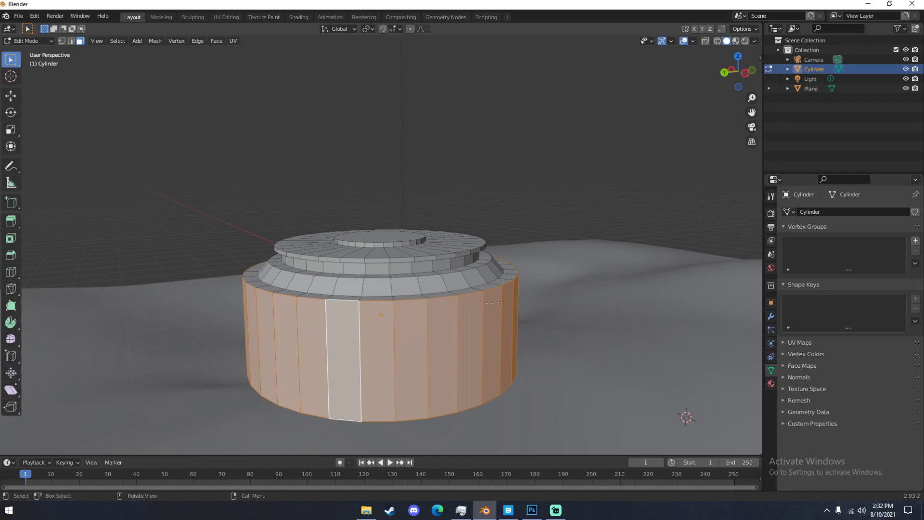
pyautogui.press('i')
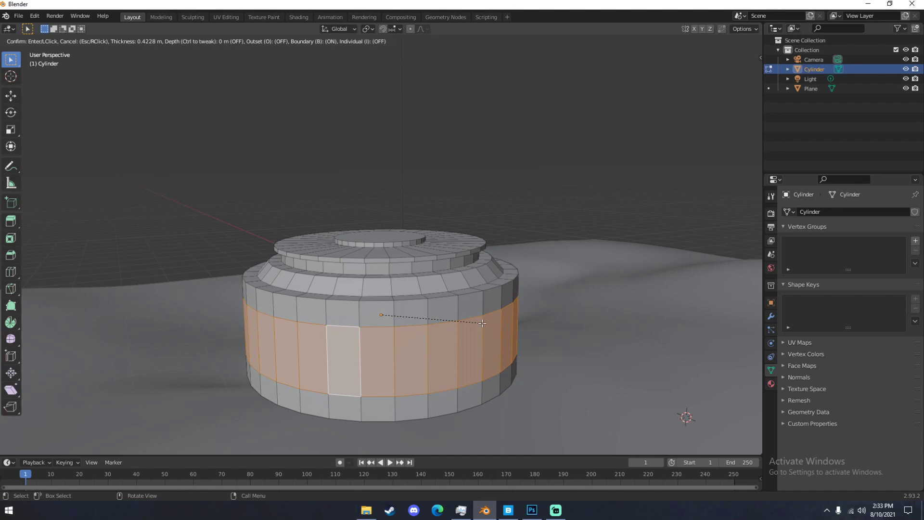
pyautogui.click(482, 323)
# - Extrude the inset side band and scale it outward to about 1.09
pyautogui.moveTo(482, 323); pyautogui.dragTo(533, 327, button='middle')
pyautogui.press('s')
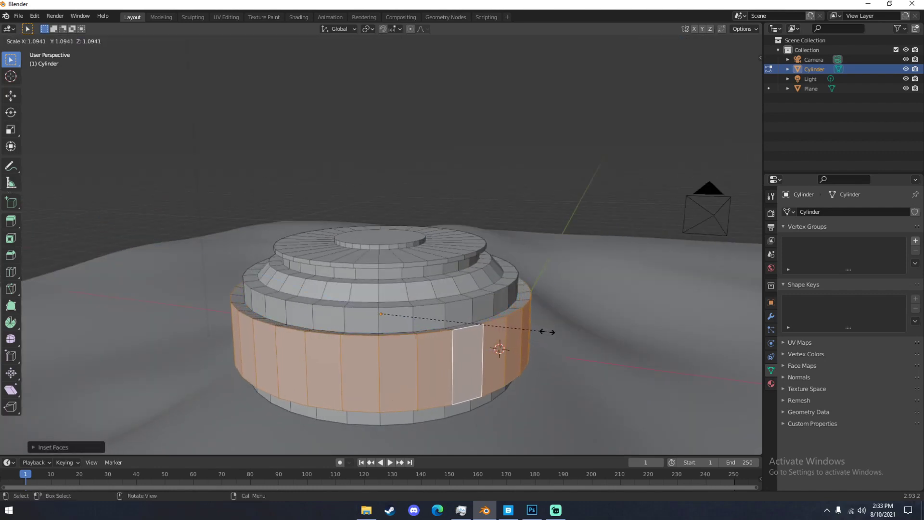
pyautogui.click(544, 330)
# - Try scaling the protruding side band down slightly, undoing the attempt
pyautogui.moveTo(543, 330); pyautogui.dragTo(569, 303, button='middle')
pyautogui.press('s')
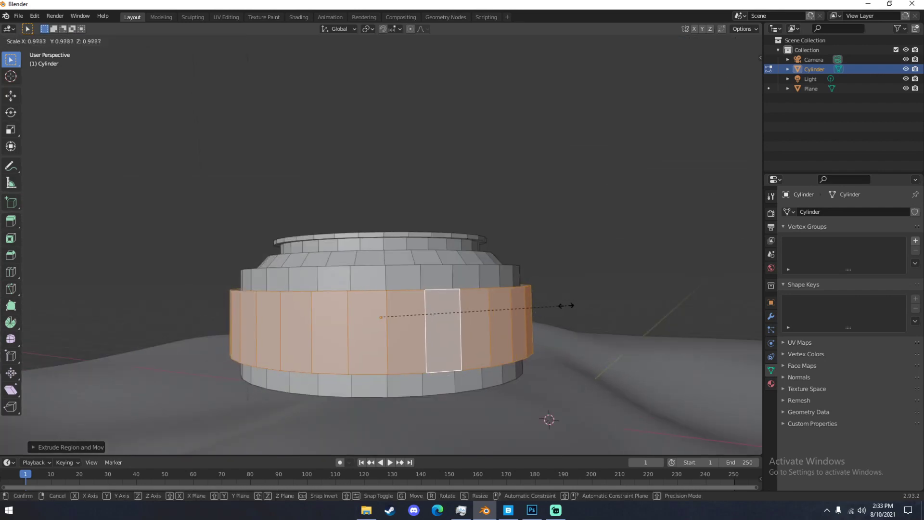
pyautogui.click(556, 307)
pyautogui.hotkey('ctrl', 'z')
# - Flatten the protruding side band along the Z axis to about 0.49 of its height
pyautogui.press('s')
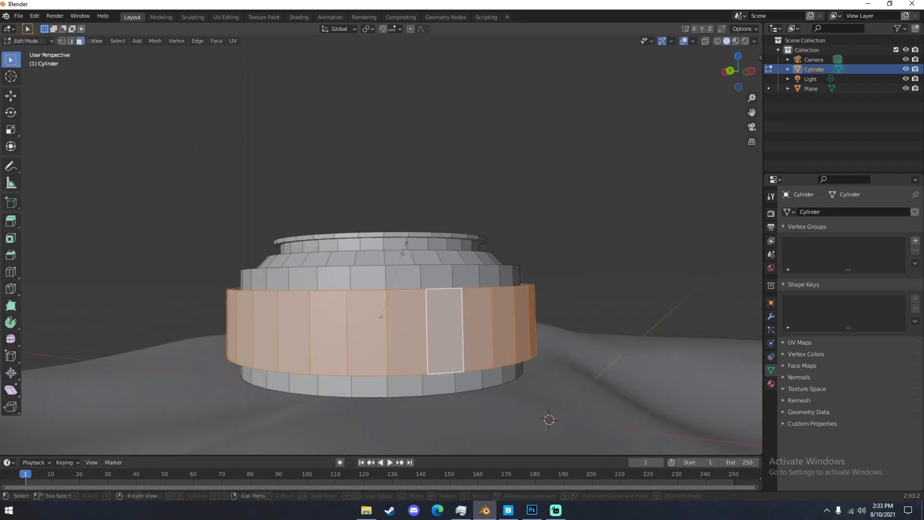
pyautogui.press('z')
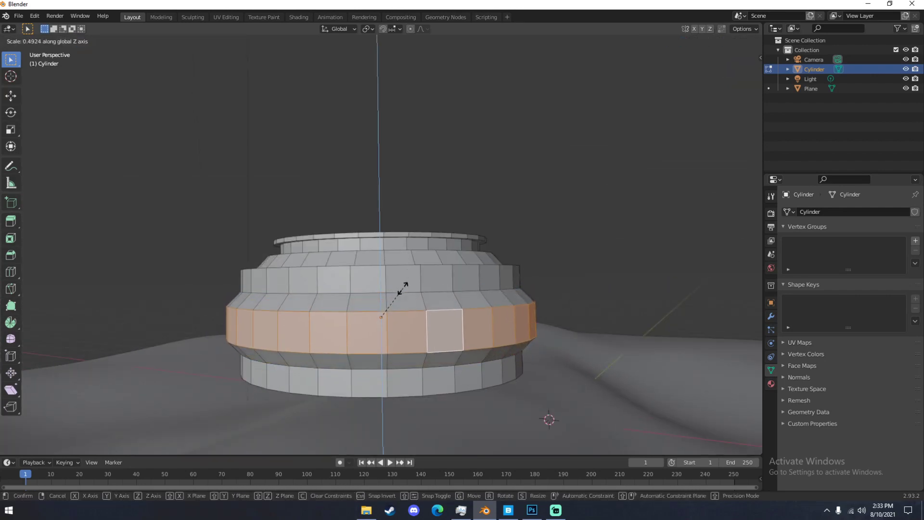
pyautogui.click(405, 289)
# - Extrude the flattened side band and scale it outward into a projecting ring around the pedestal
pyautogui.moveTo(404, 289); pyautogui.dragTo(331, 333, button='middle')
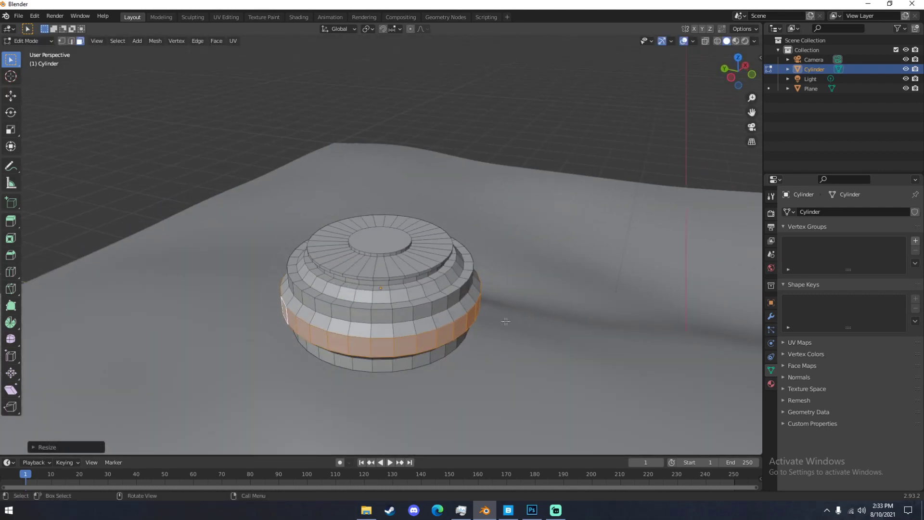
pyautogui.press('s')
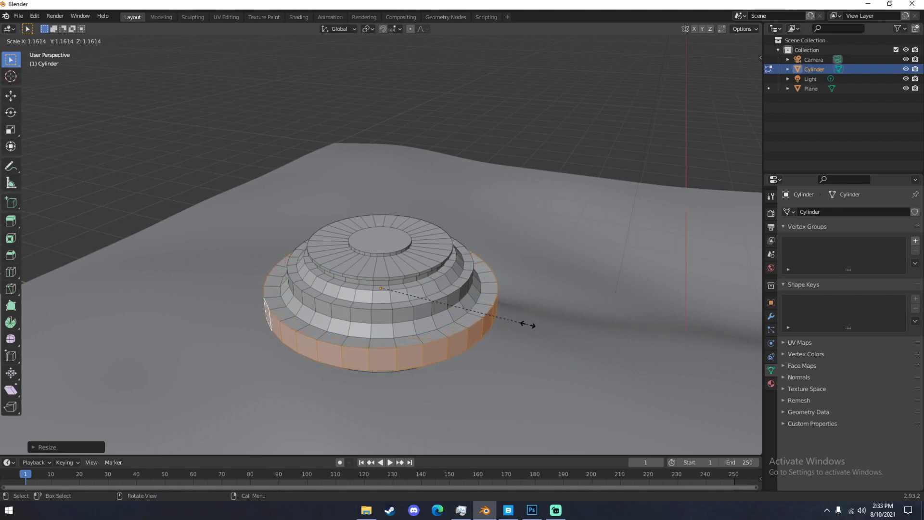
pyautogui.rightClick(515, 326)
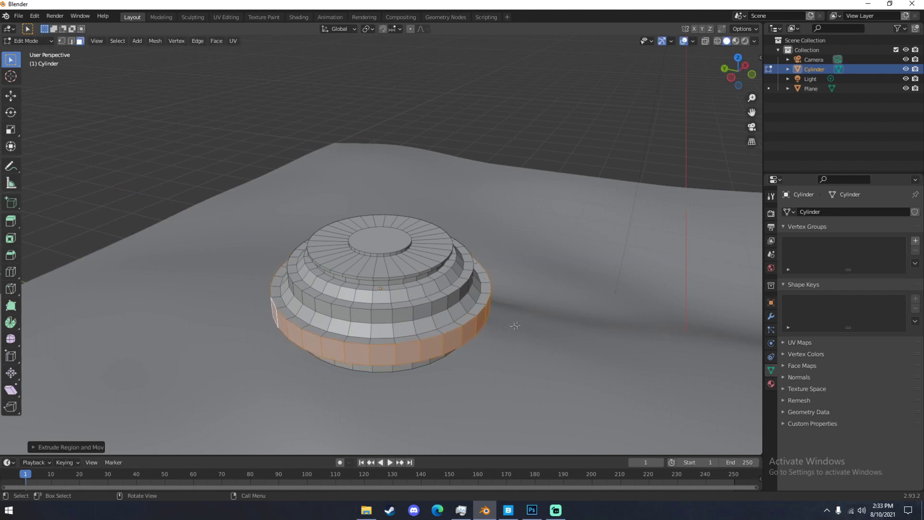
# - Extrude the projecting ring's upper face loop slightly downward and adjust its scale to form a shallow groove, leaving Edit Mode
pyautogui.hotkey('alt', 'a')
pyautogui.keyDown('alt'); pyautogui.click(455, 324); pyautogui.keyUp('alt')
pyautogui.moveTo(455, 325); pyautogui.dragTo(457, 226, button='middle')
pyautogui.press('e')
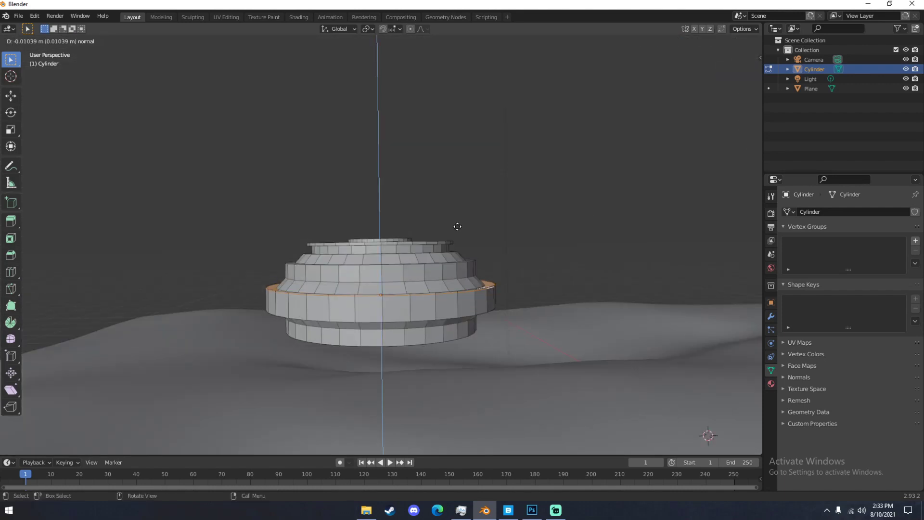
pyautogui.click(458, 229)
pyautogui.press('s')
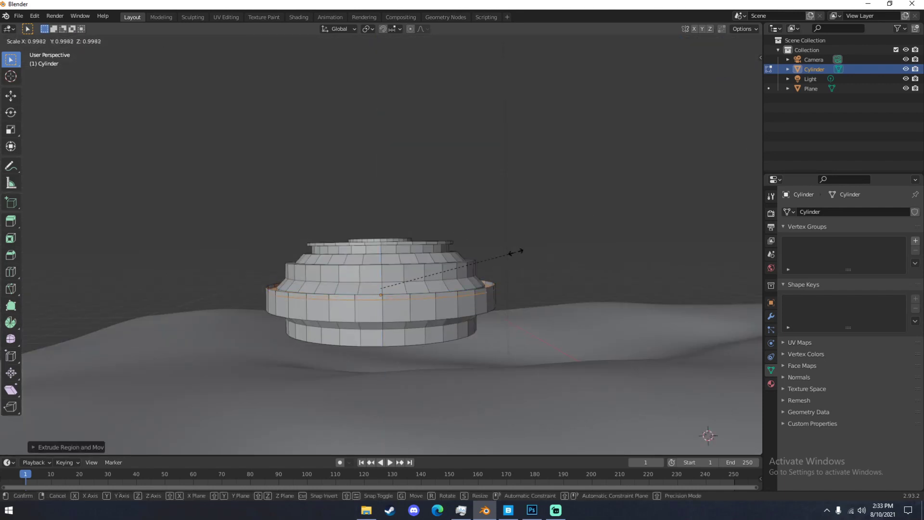
pyautogui.click(509, 258)
pyautogui.moveTo(509, 258); pyautogui.dragTo(414, 261, button='middle')
pyautogui.press('Tab')
# - Apply smooth shading to the whole tiered pedestal
pyautogui.scroll(-5, 414, 261)
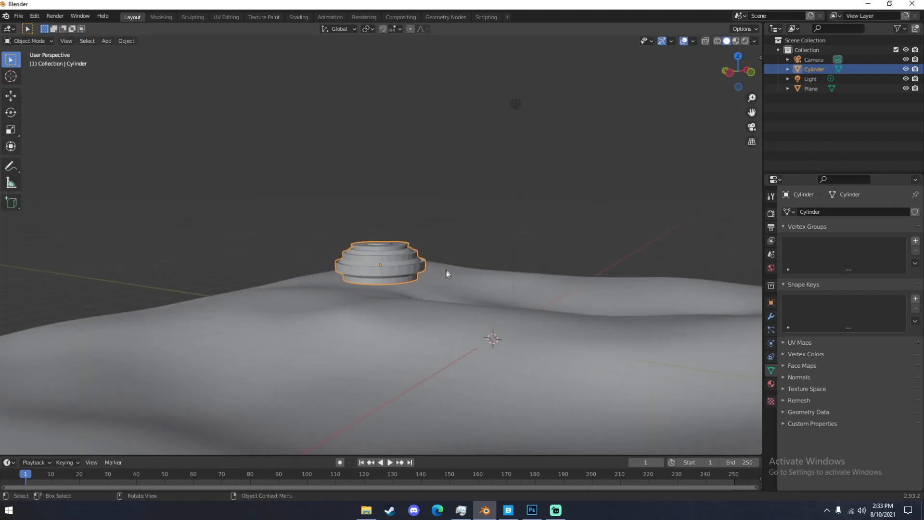
pyautogui.scroll(9, 446, 266)
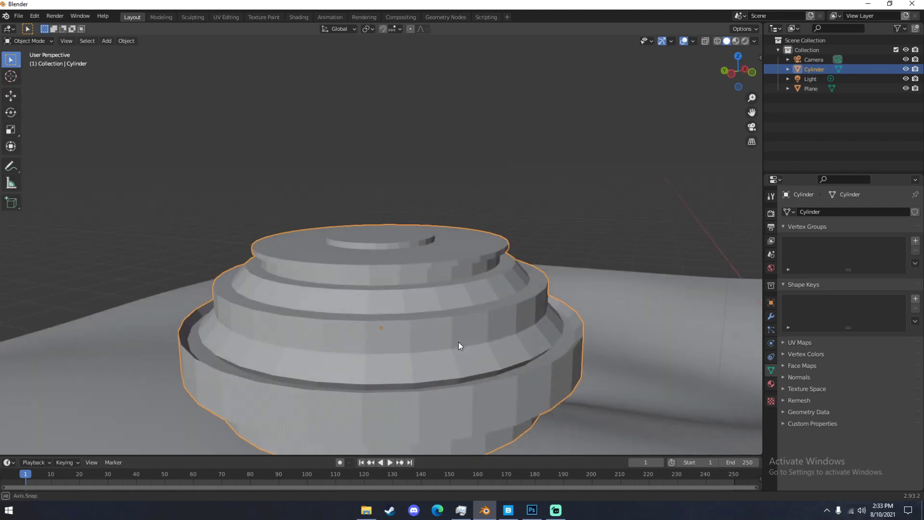
pyautogui.scroll(-3, 421, 320)
pyautogui.moveTo(412, 308); pyautogui.dragTo(396, 267, button='middle')
pyautogui.scroll(5, 406, 286)
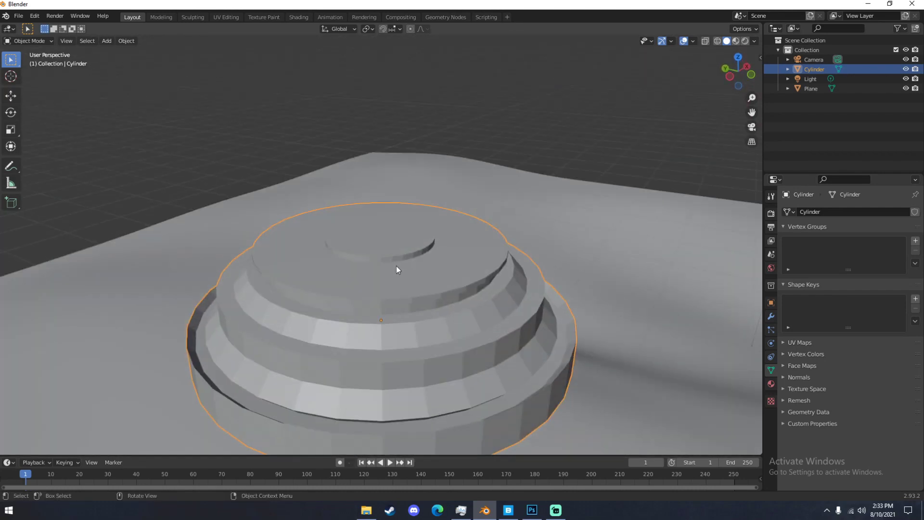
pyautogui.rightClick(396, 267)
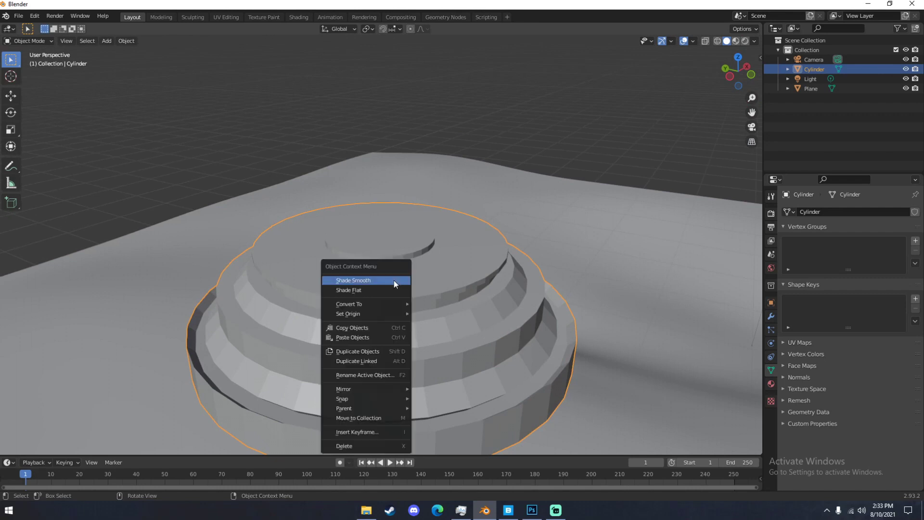
pyautogui.click(359, 281)
# - Add an Edge Split modifier with a 30° edge angle to the pedestal and apply it
pyautogui.scroll(-5, 363, 285)
pyautogui.moveTo(363, 285); pyautogui.dragTo(425, 273, button='middle')
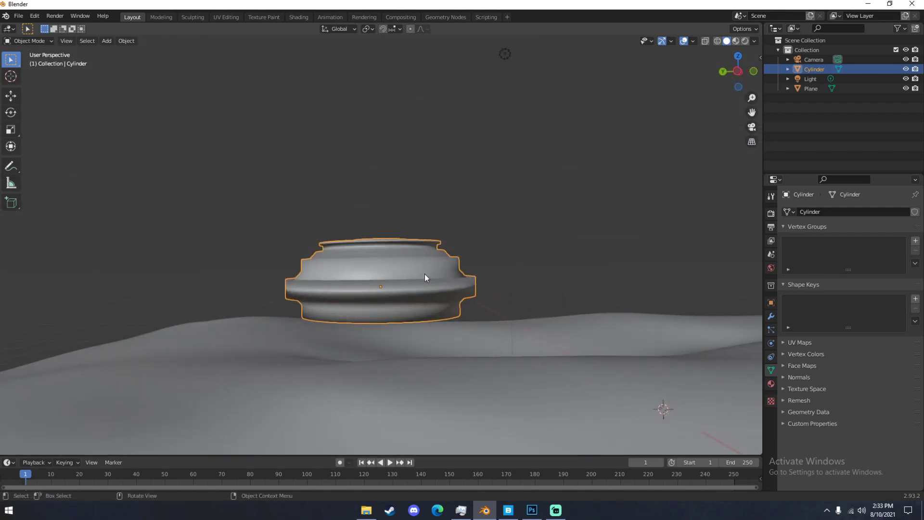
pyautogui.scroll(5, 424, 274)
pyautogui.scroll(-2, 422, 285)
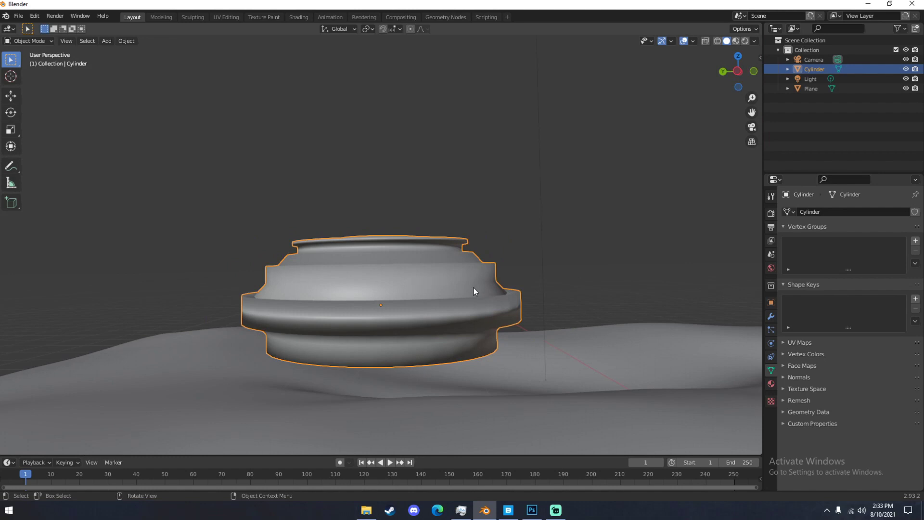
pyautogui.click(771, 315)
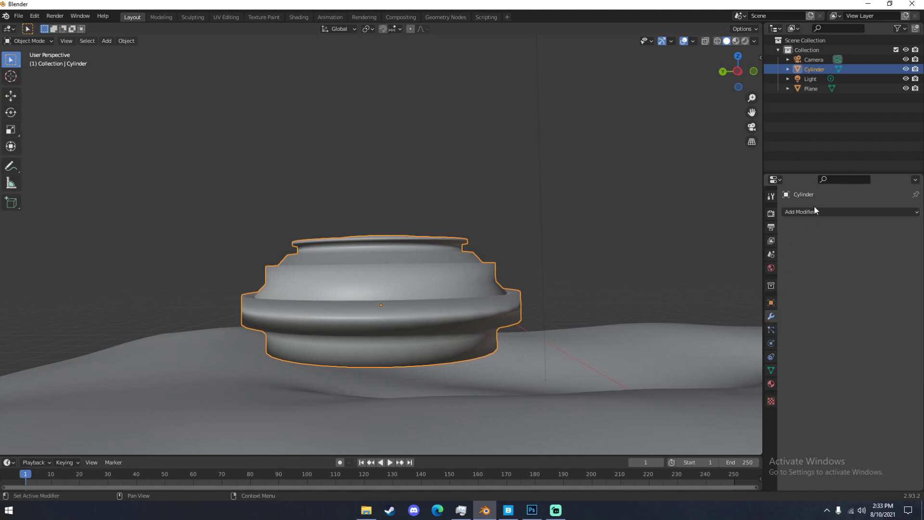
pyautogui.click(799, 214)
pyautogui.click(730, 292)
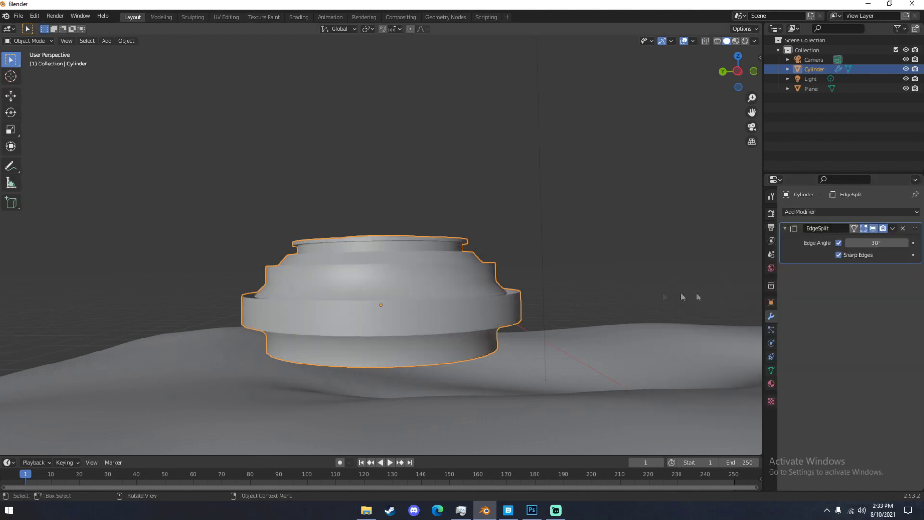
pyautogui.moveTo(523, 292); pyautogui.dragTo(489, 324, button='middle')
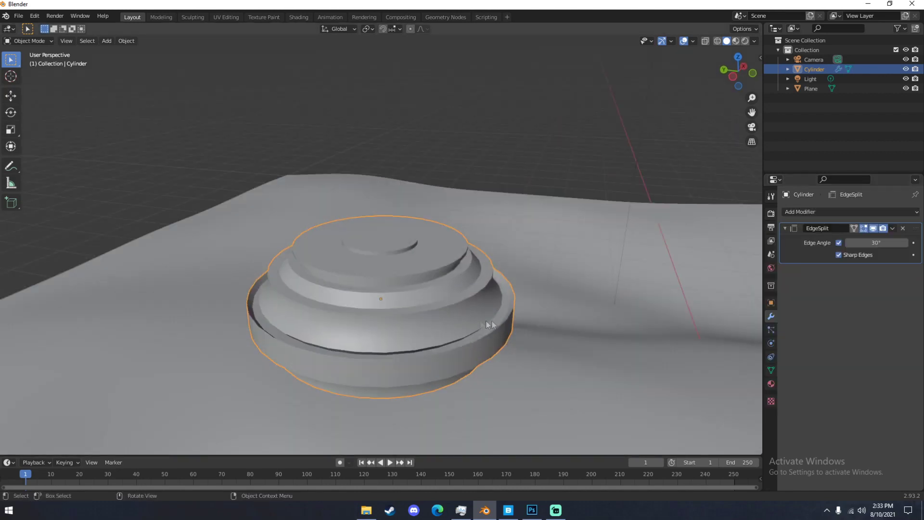
pyautogui.click(894, 230)
pyautogui.click(881, 240)
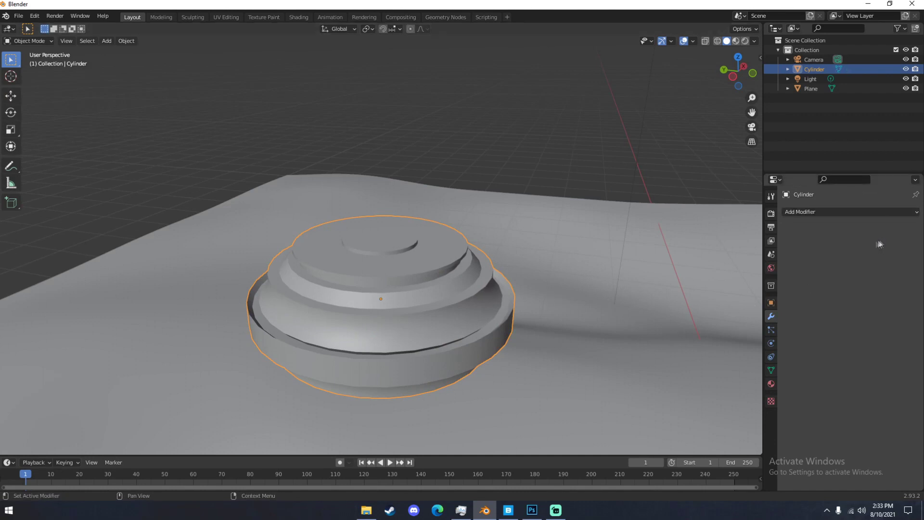
# - In the camera view, move the pedestal toward the middle of the hills and scale it down slightly
pyautogui.scroll(-8, 521, 281)
pyautogui.moveTo(582, 283); pyautogui.dragTo(507, 247, button='middle')
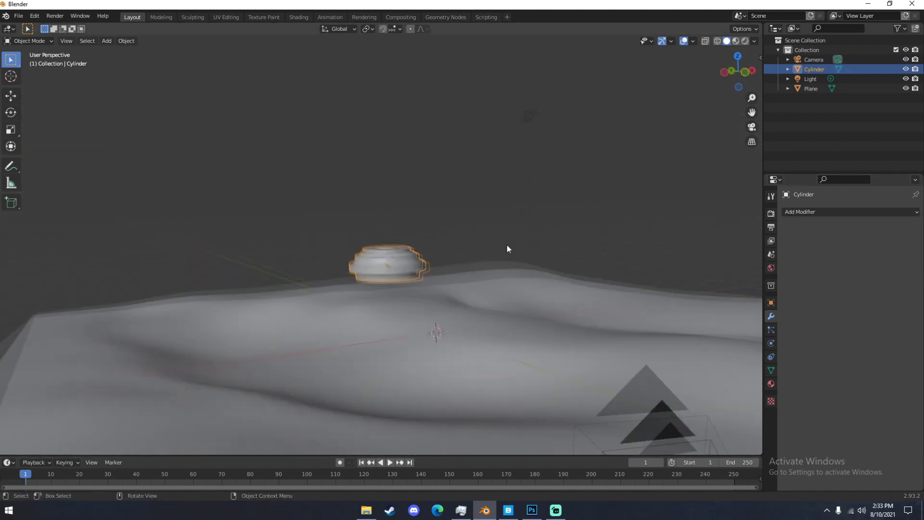
pyautogui.press('KP_0')
pyautogui.press('g')
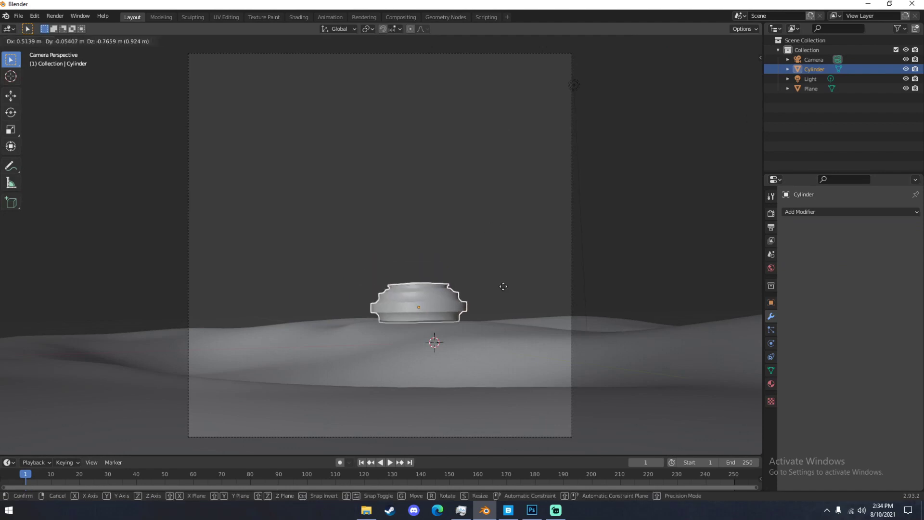
pyautogui.click(502, 287)
pyautogui.press('s')
pyautogui.click(496, 287)
# - Reposition the pedestal from several viewpoints so its base rests in the hill, right of centre in the camera frame
pyautogui.moveTo(496, 288); pyautogui.dragTo(592, 325, button='middle')
pyautogui.press('g')
pyautogui.click(650, 312)
pyautogui.moveTo(652, 311); pyautogui.dragTo(539, 276, button='middle')
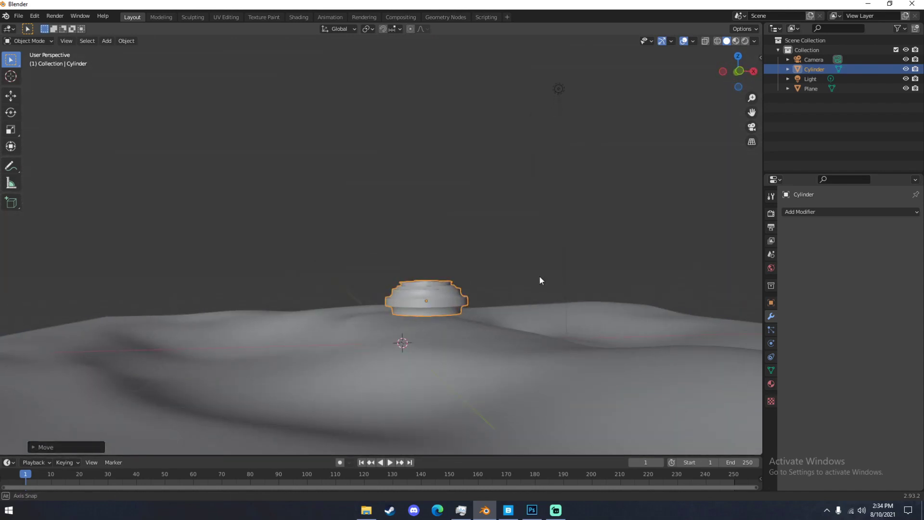
pyautogui.press('g')
pyautogui.click(567, 295)
pyautogui.press('KP_0')
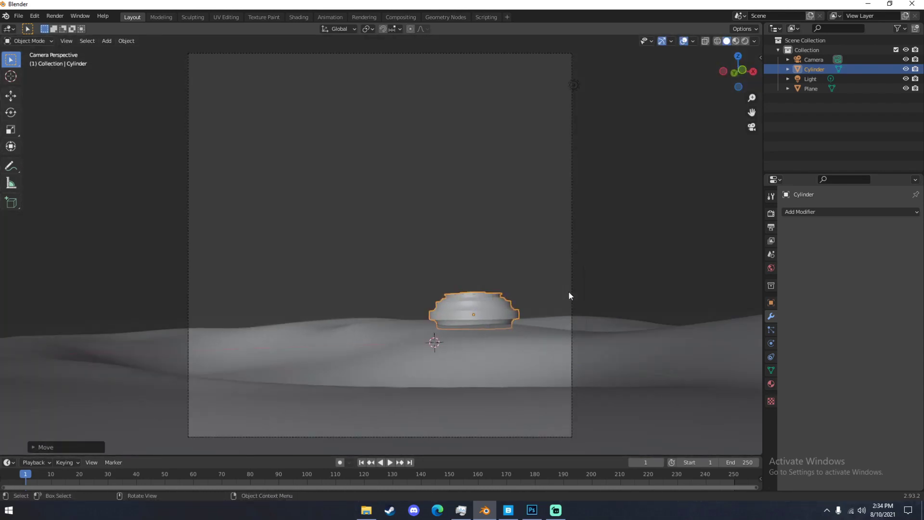
pyautogui.press('g')
pyautogui.click(543, 255)
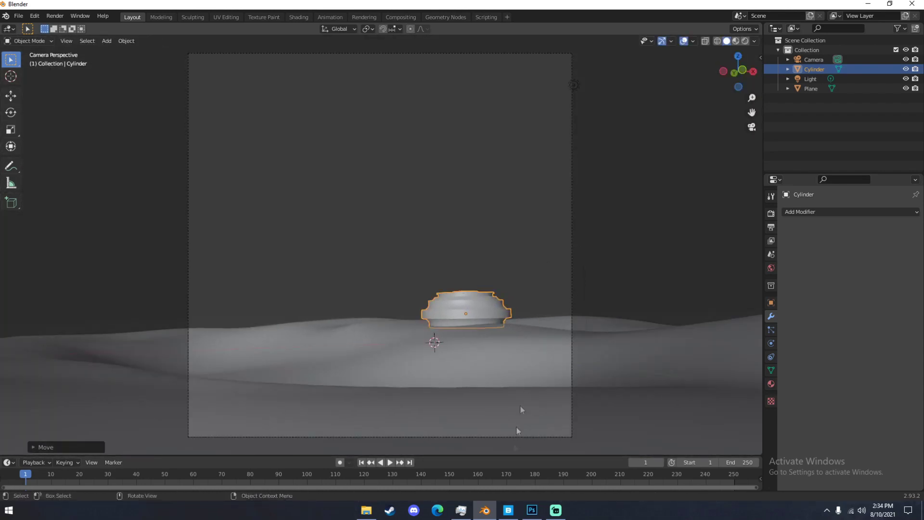
# - Check the reference artwork in Photoshop and move the camera to about X -3.16 m, Y -10.96 m, Z 0.64 m
pyautogui.click(538, 512)
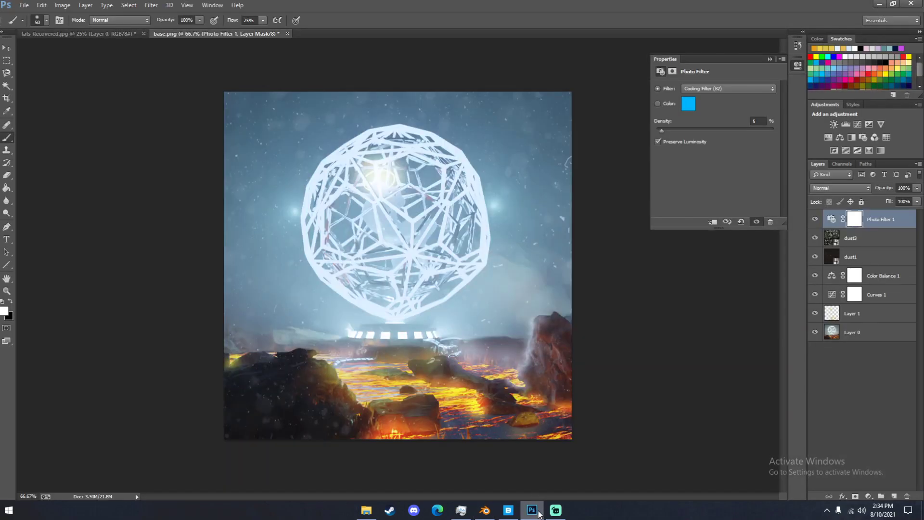
pyautogui.click(538, 512)
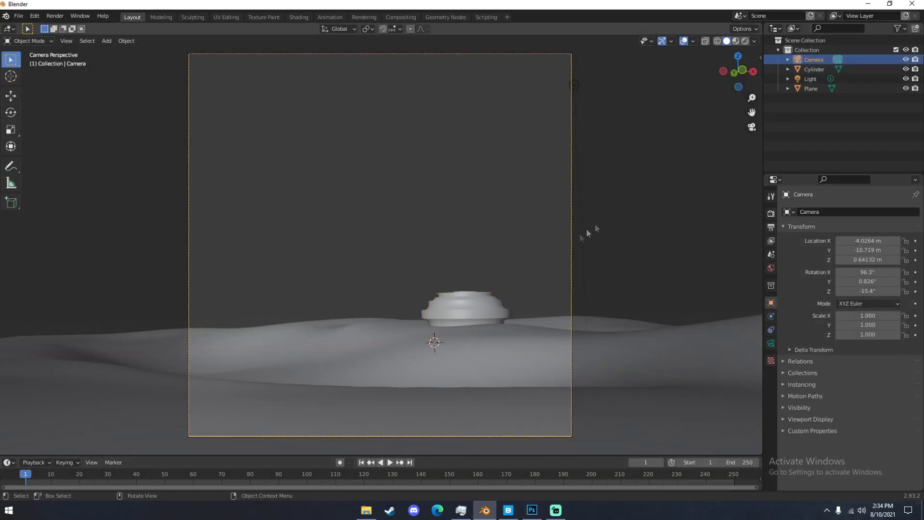
pyautogui.press('g')
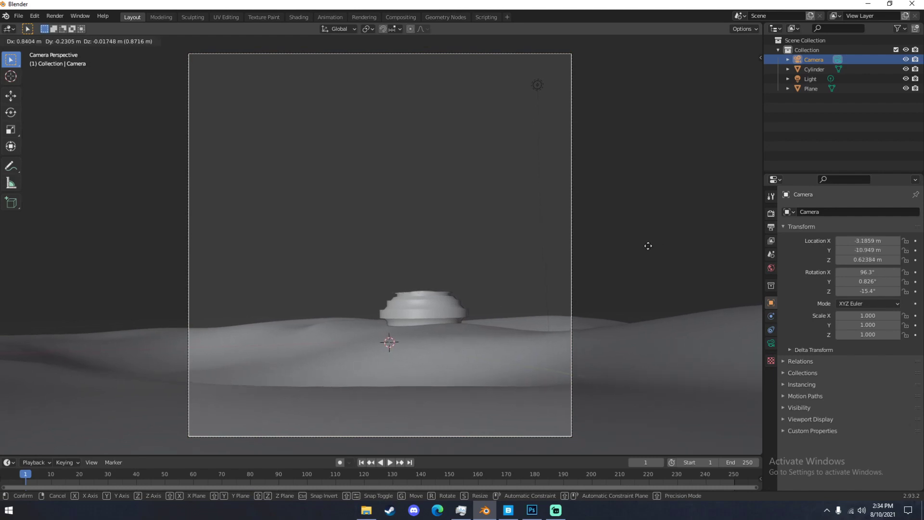
pyautogui.click(651, 246)
# - Align the camera to a slightly rotated view and move it to about X -3.80 m, Y -10.78 m, Z 0.63 m
pyautogui.moveTo(626, 261); pyautogui.dragTo(617, 255, button='middle')
pyautogui.scroll(1, 617, 256)
pyautogui.scroll(-1, 617, 255)
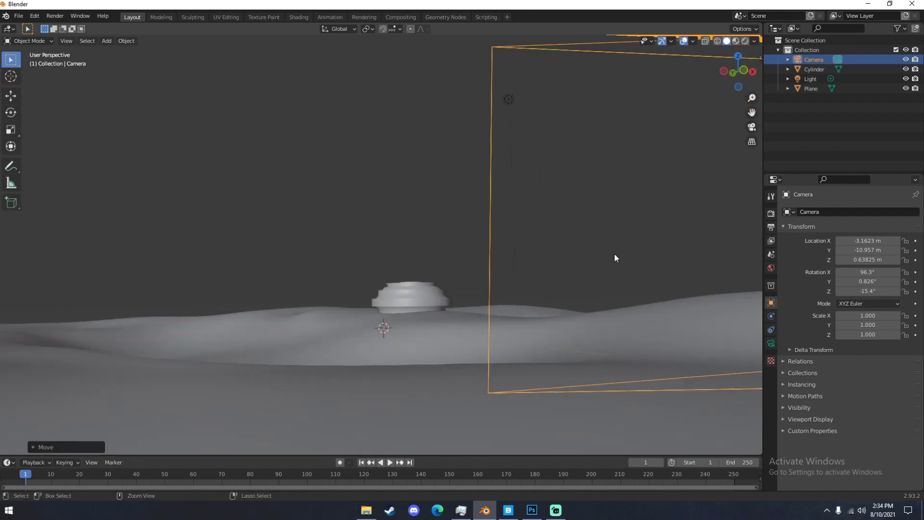
pyautogui.press('ctrl+alt+KP_0')
pyautogui.press('g')
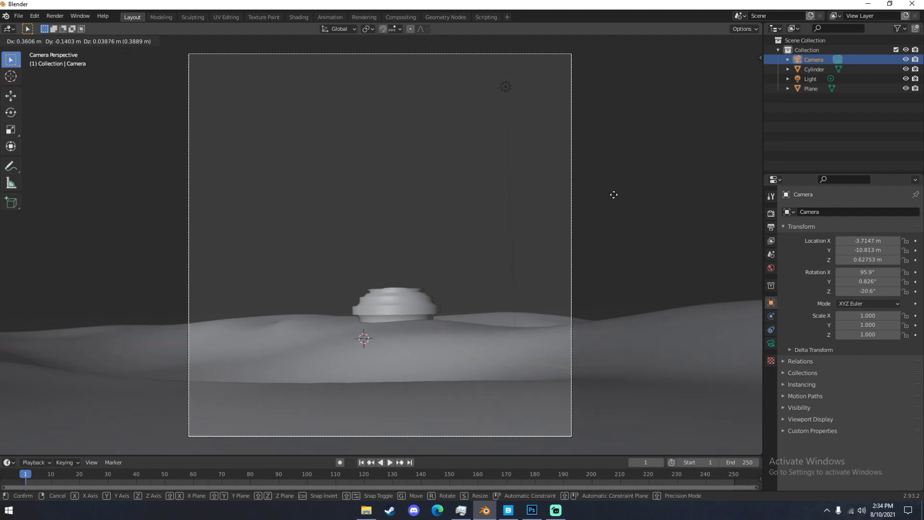
pyautogui.click(613, 194)
pyautogui.press('g')
pyautogui.click(594, 202)
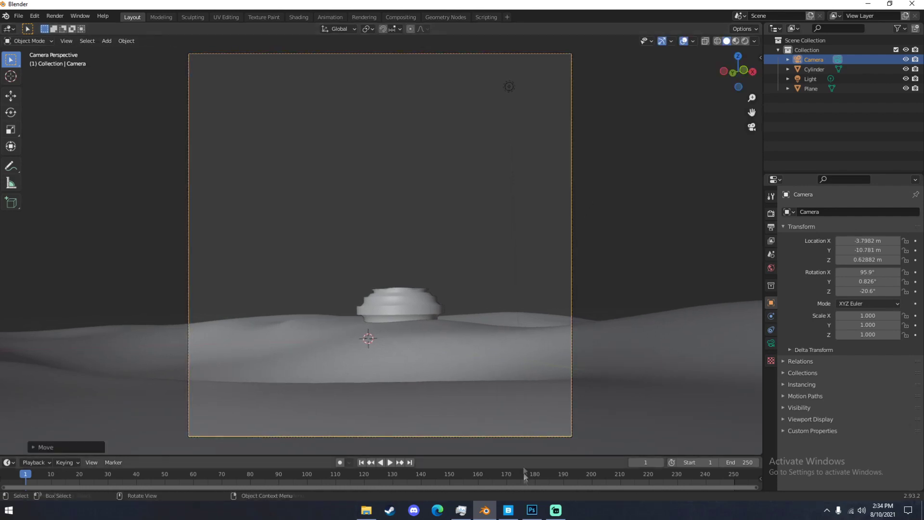
# - Recheck the reference in Photoshop, add an ico sphere in Blender and place it above the pedestal
pyautogui.click(531, 511)
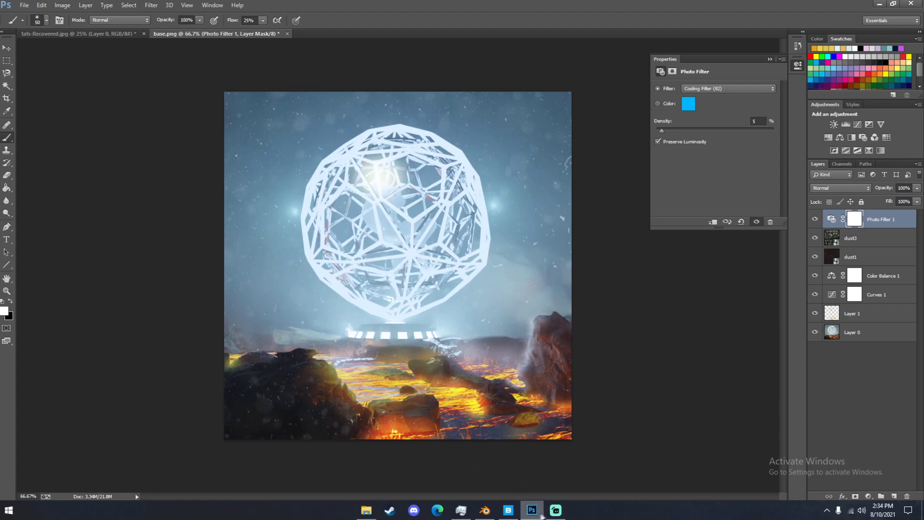
pyautogui.click(486, 510)
pyautogui.scroll(-3, 423, 389)
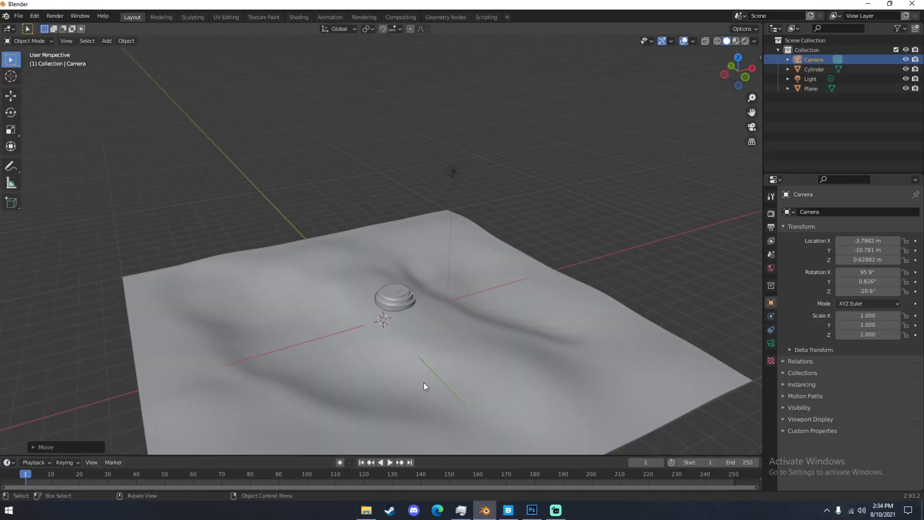
pyautogui.scroll(4, 425, 385)
pyautogui.moveTo(463, 406); pyautogui.dragTo(426, 384, button='middle')
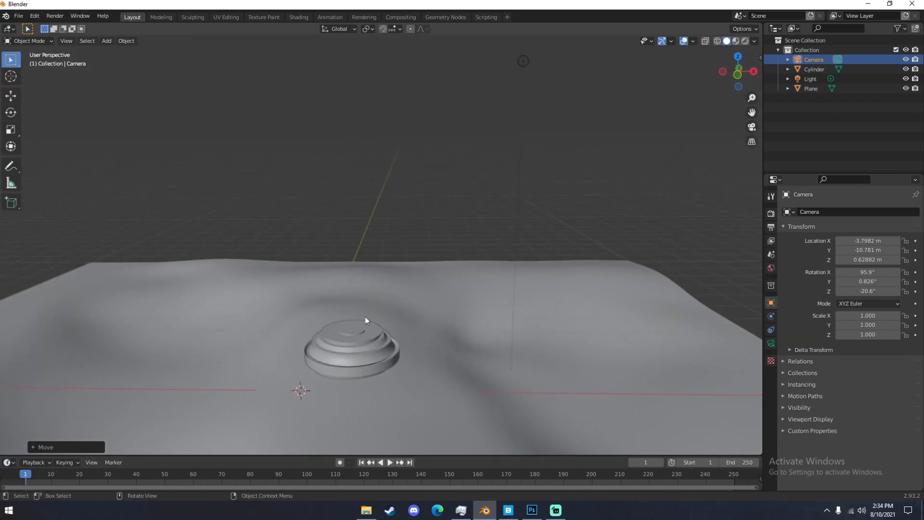
pyautogui.hotkey('shift', 'a')
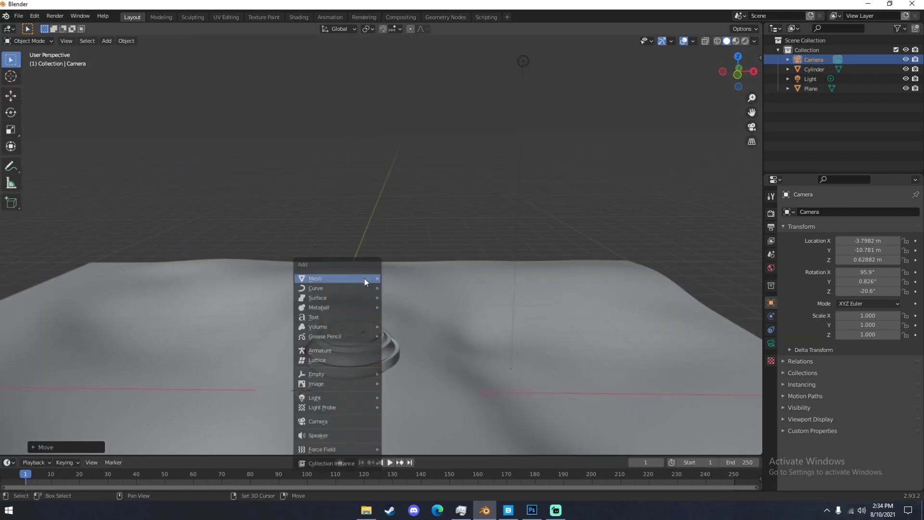
pyautogui.moveTo(365, 279)
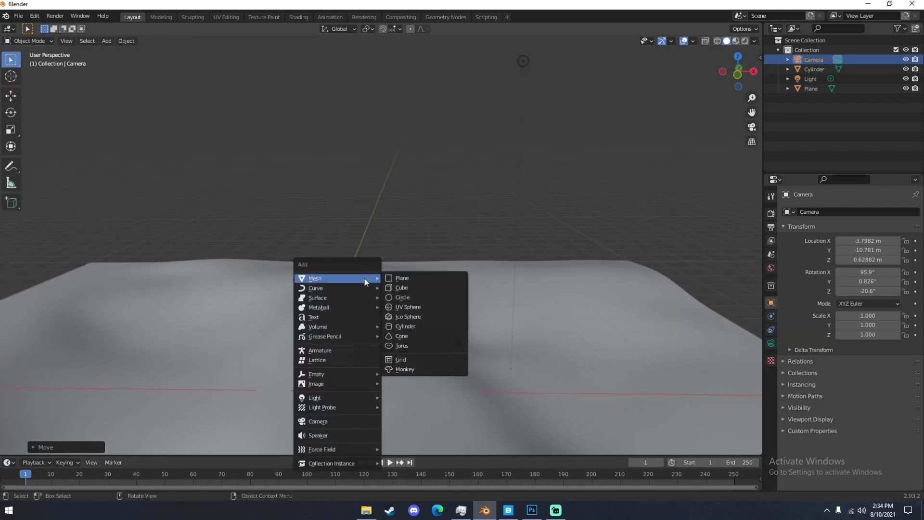
pyautogui.click(413, 317)
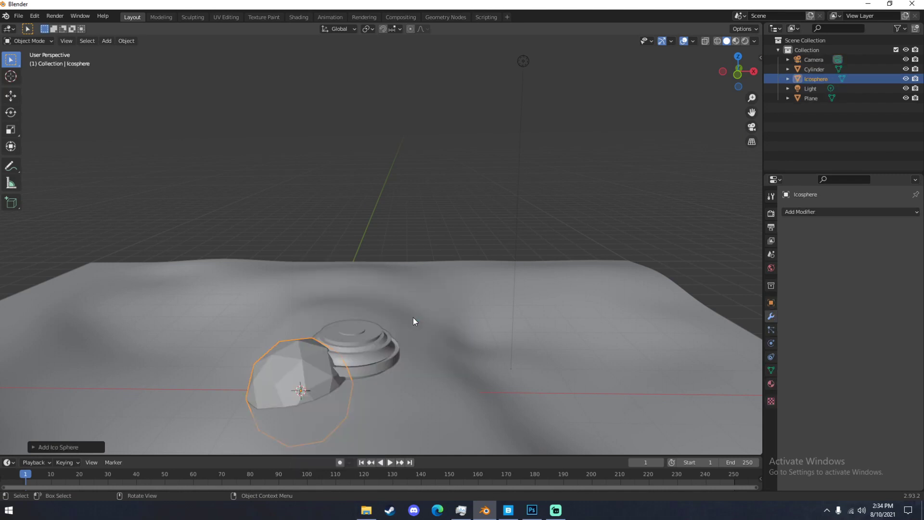
pyautogui.moveTo(377, 392); pyautogui.dragTo(333, 388, button='middle')
pyautogui.press('g')
pyautogui.click(395, 289)
pyautogui.moveTo(402, 290); pyautogui.dragTo(469, 298, button='middle')
# - Try scaling the ico sphere up by a factor of 5 and moving it upward, and undo both changes
pyautogui.scroll(3, 461, 307)
pyautogui.press('s')
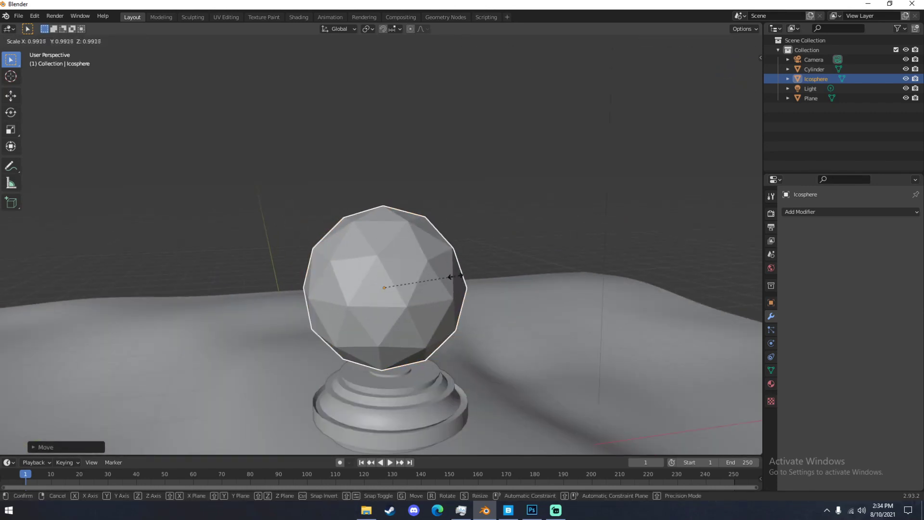
pyautogui.press('5')
pyautogui.click(448, 243)
pyautogui.scroll(-7, 454, 229)
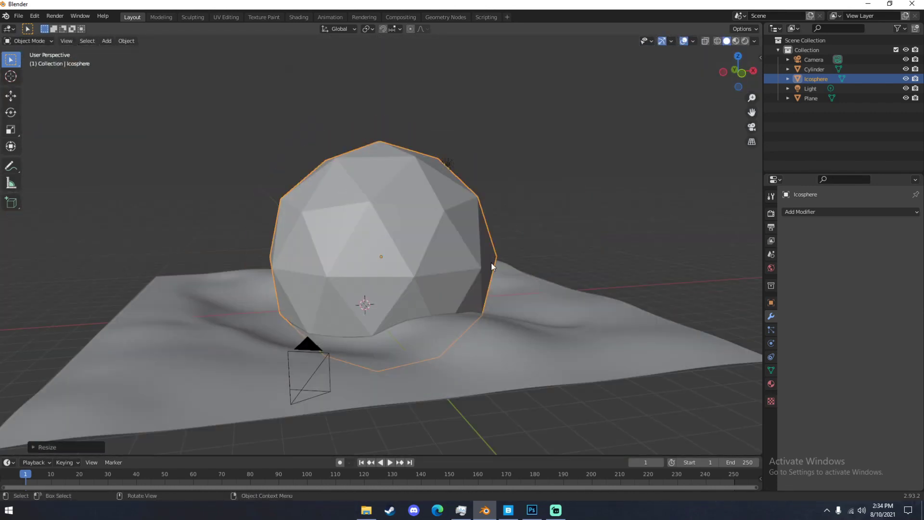
pyautogui.press('g')
pyautogui.click(488, 170)
pyautogui.moveTo(514, 191); pyautogui.dragTo(613, 186, button='middle')
pyautogui.hotkey('ctrl', 'z')
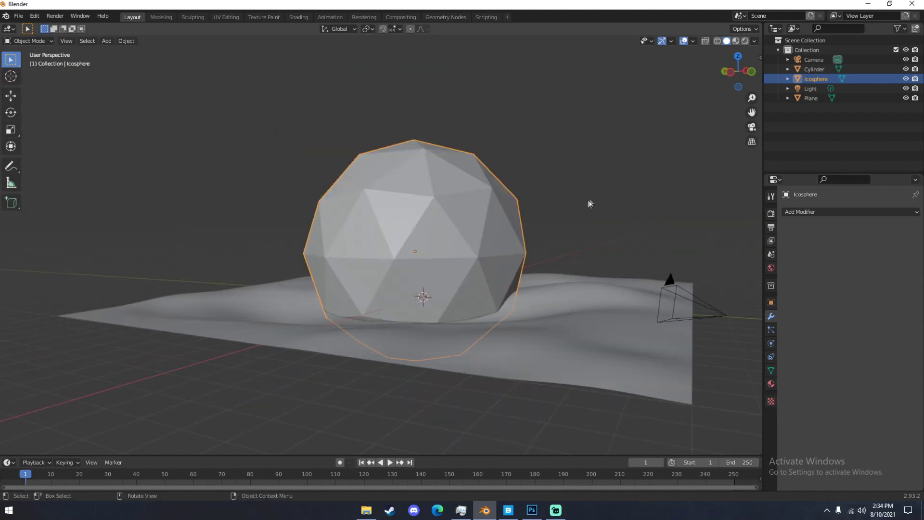
pyautogui.hotkey('ctrl', 'z')
# - Enlarge the ico sphere until it is clearly wider than the pedestal and raise it above the pedestal's top
pyautogui.scroll(3, 573, 221)
pyautogui.moveTo(568, 238); pyautogui.dragTo(550, 270, button='middle')
pyautogui.press('s')
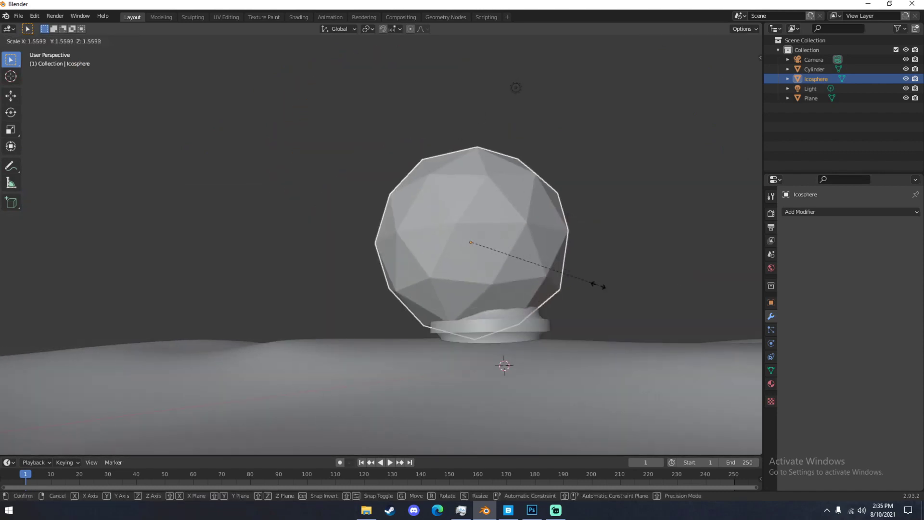
pyautogui.click(647, 290)
pyautogui.press('g')
pyautogui.click(658, 225)
# - Compare the camera view with the reference in Photoshop and scale the ico sphere down slightly
pyautogui.moveTo(659, 227); pyautogui.dragTo(580, 209, button='middle')
pyautogui.press('KP_0')
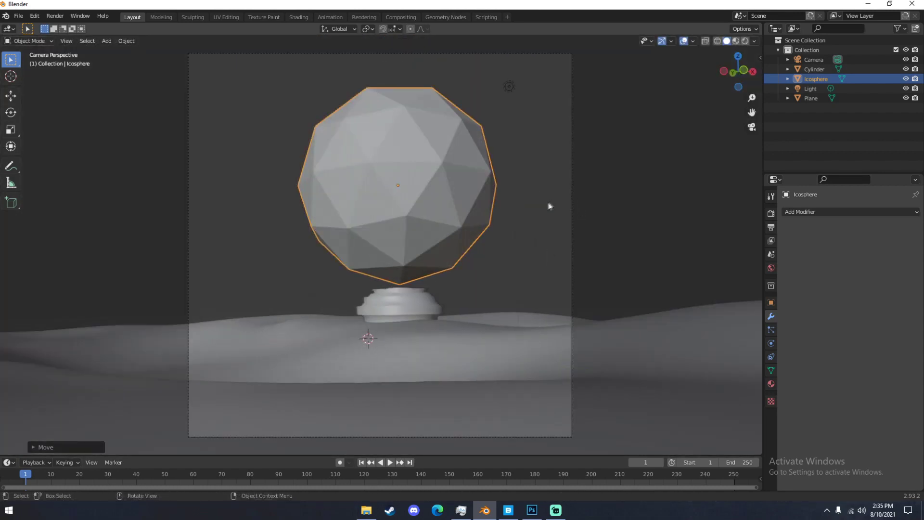
pyautogui.click(532, 510)
pyautogui.click(532, 509)
pyautogui.press('s')
pyautogui.rightClick(519, 232)
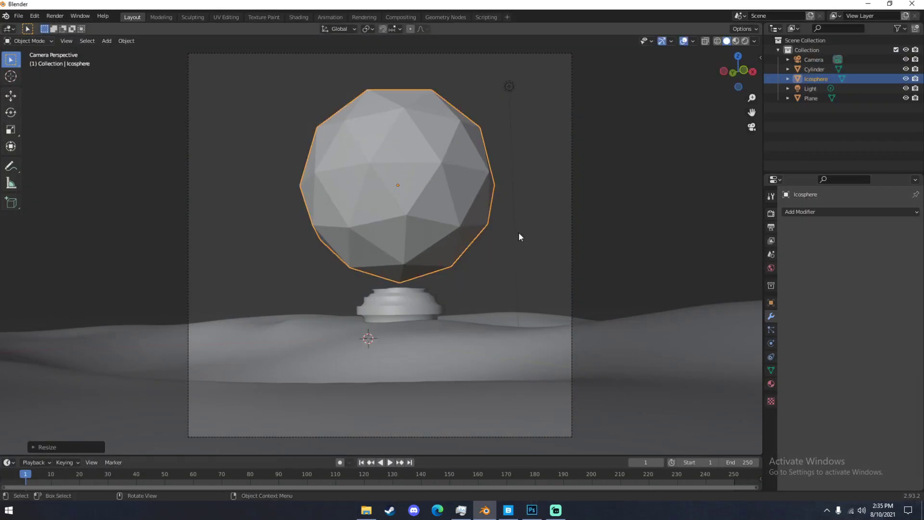
# - Enlarge the ico sphere slightly and nudge it so its lowest point sits just above the pedestal
pyautogui.press('s')
pyautogui.rightClick(527, 233)
pyautogui.press('g')
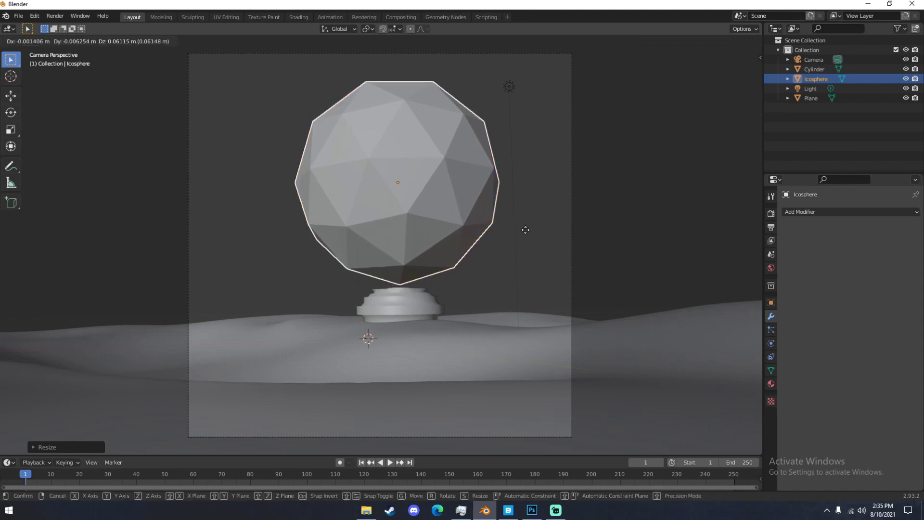
pyautogui.click(526, 231)
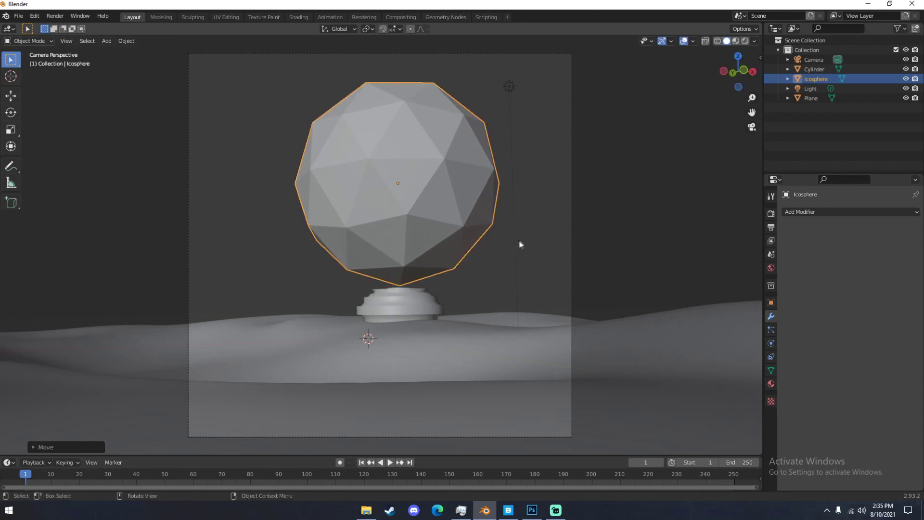
# - Apply the ico sphere's object transform and add a Wireframe modifier to it
pyautogui.hotkey('ctrl', 'a')
pyautogui.click(487, 233)
pyautogui.click(804, 212)
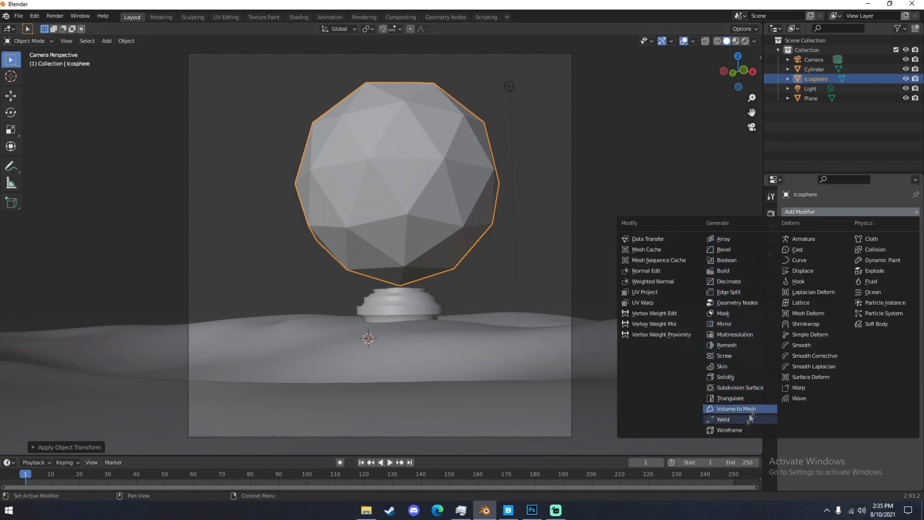
pyautogui.click(738, 430)
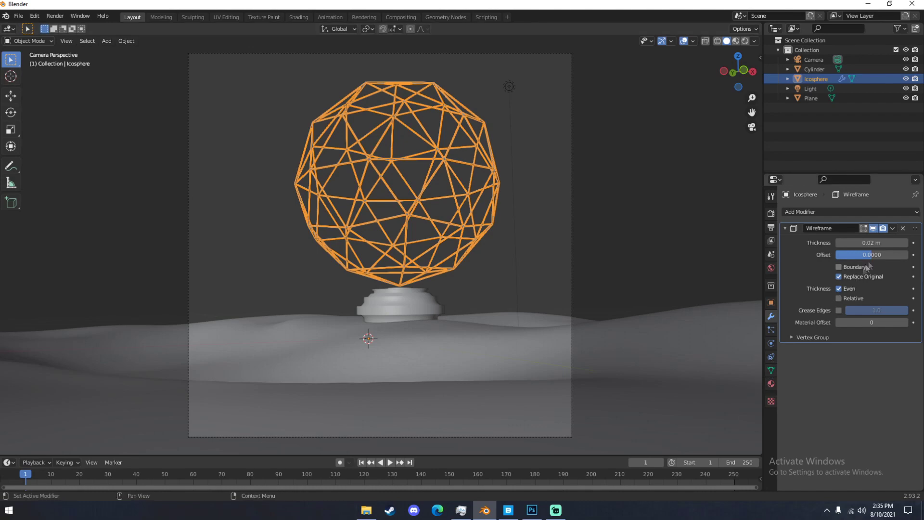
# - Check the sphere's look in the reference artwork in Photoshop
pyautogui.click(508, 511)
pyautogui.click(532, 510)
pyautogui.click(532, 511)
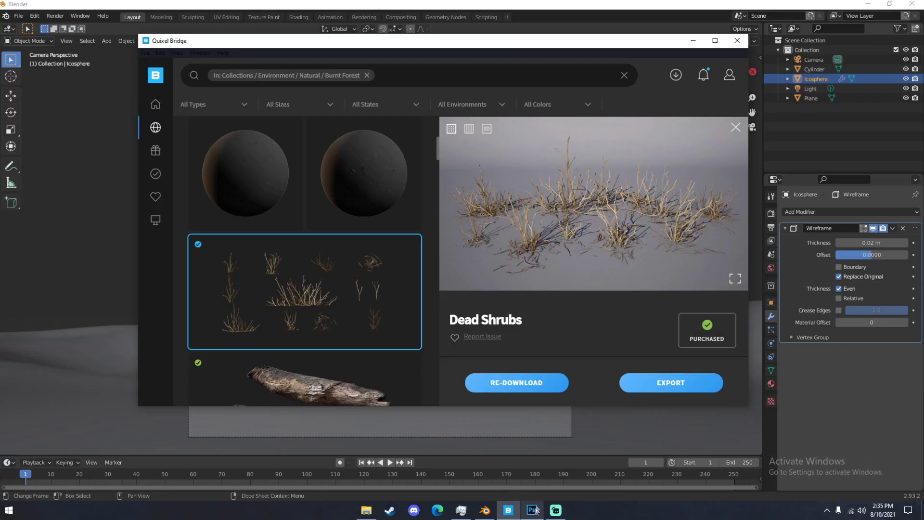
# - Return to Blender and try a Wireframe thickness of 0.5 m on the ico sphere
pyautogui.click(908, 244)
pyautogui.click(907, 245)
pyautogui.click(907, 245)
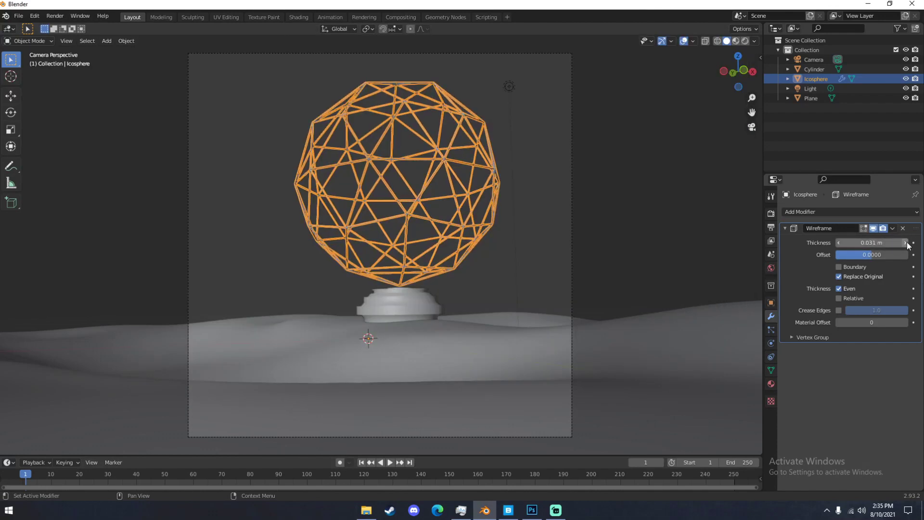
pyautogui.doubleClick(890, 245)
pyautogui.hotkey('ctrl', 'a')
pyautogui.write('0.5')
pyautogui.press('Return')
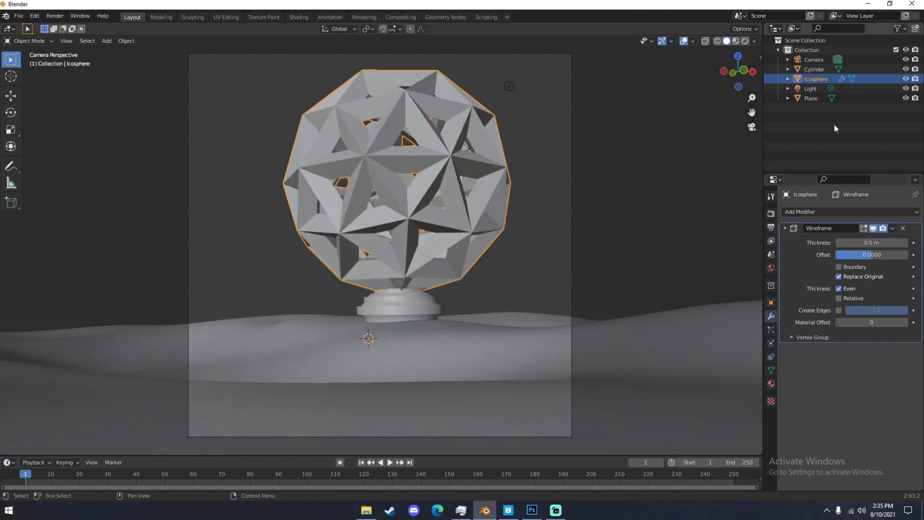
# - Set the ico sphere's Wireframe thickness to 0.1 m and deselect all objects
pyautogui.doubleClick(864, 240)
pyautogui.hotkey('ctrl', 'a')
pyautogui.write('0.1')
pyautogui.press('Return')
pyautogui.press('a')
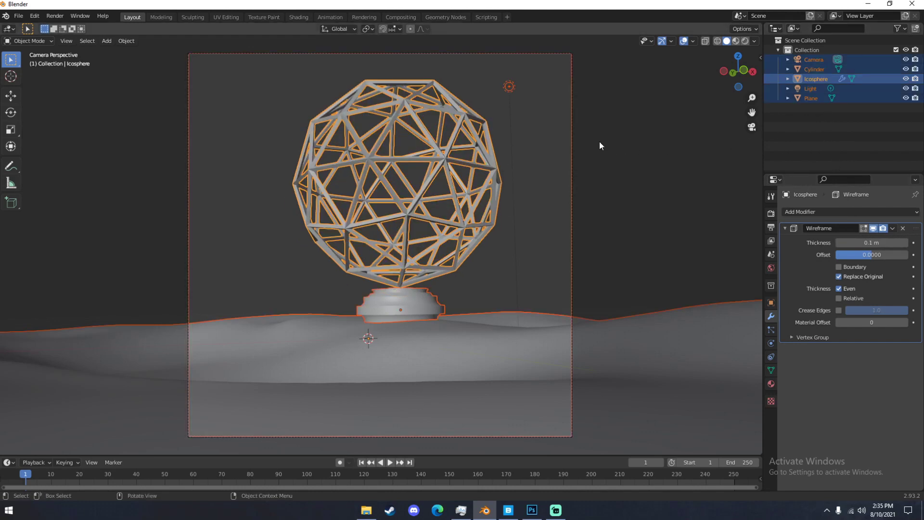
pyautogui.hotkey('alt', 'a')
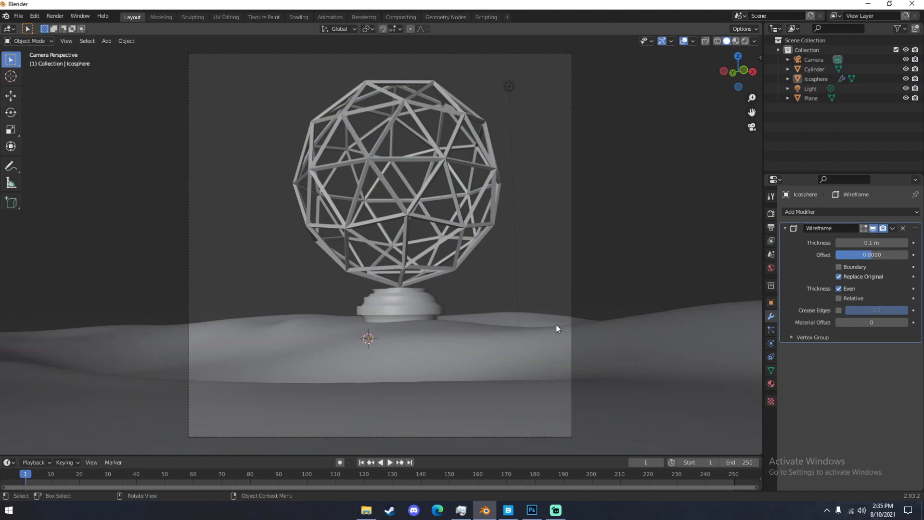
# - Duplicate the wireframe sphere in place and try scaling the copy down slightly
pyautogui.click(420, 191)
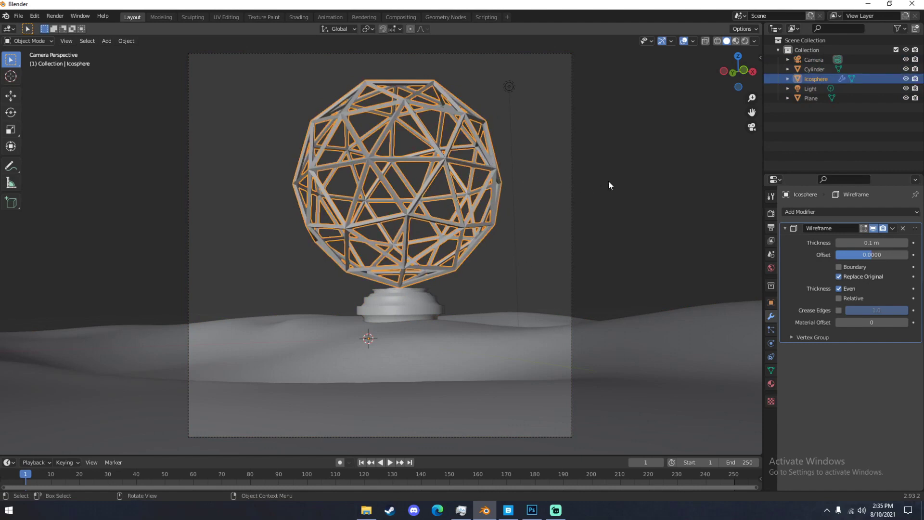
pyautogui.hotkey('shift', 'd')
pyautogui.rightClick(626, 181)
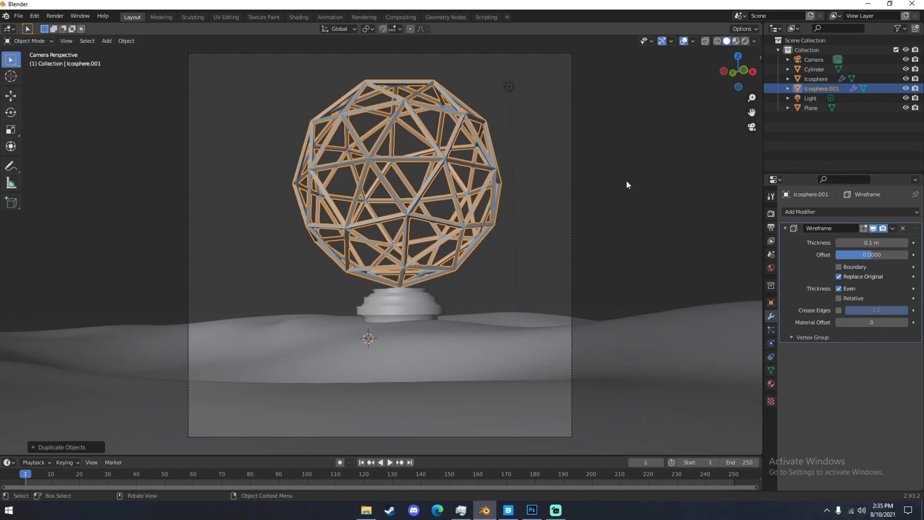
pyautogui.press('s')
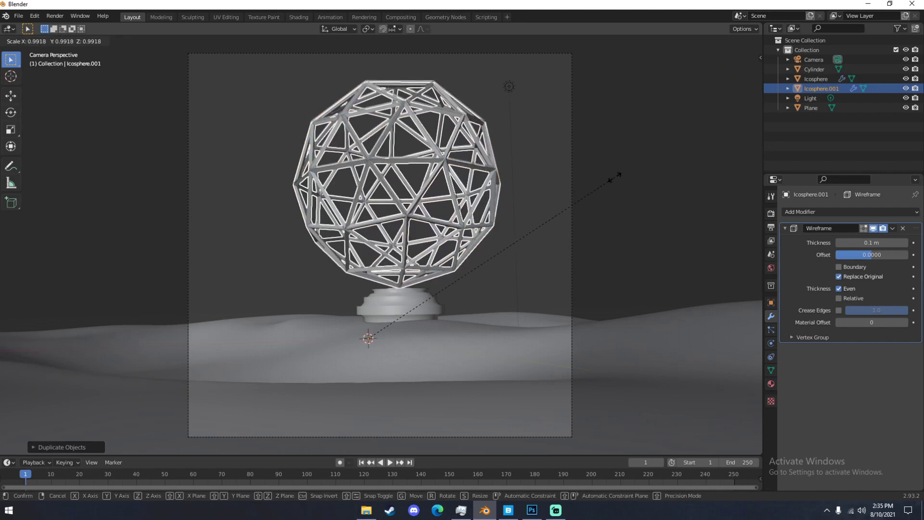
pyautogui.click(612, 179)
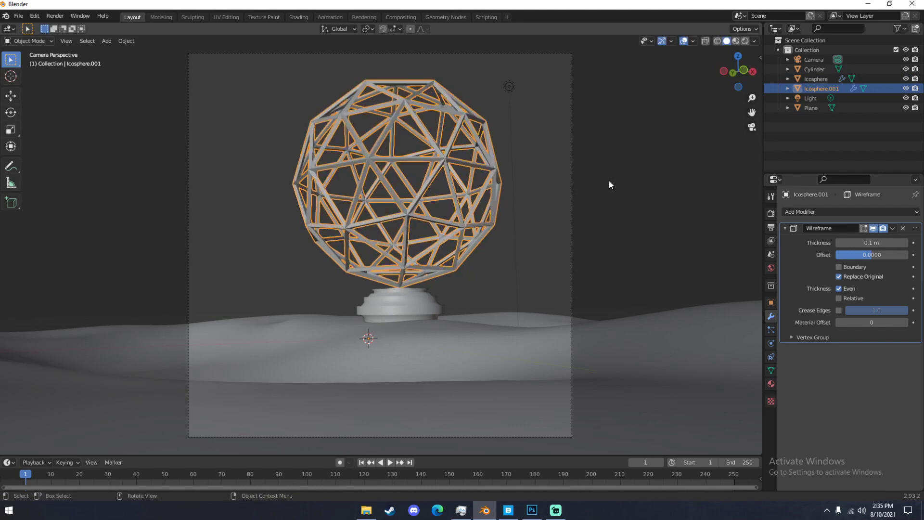
# - Set the duplicate sphere's origin to its geometry and scale it to about 0.89 inside the outer sphere
pyautogui.press('F3')
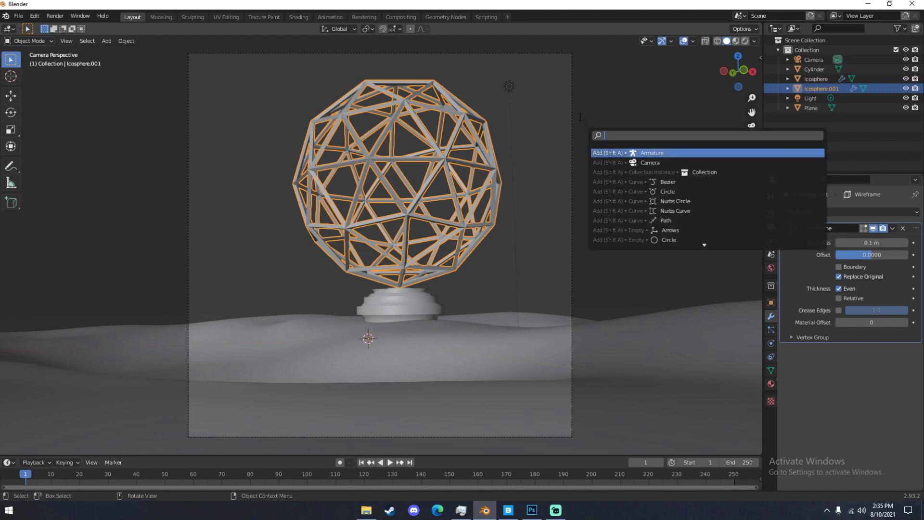
pyautogui.write('ORIGIN')
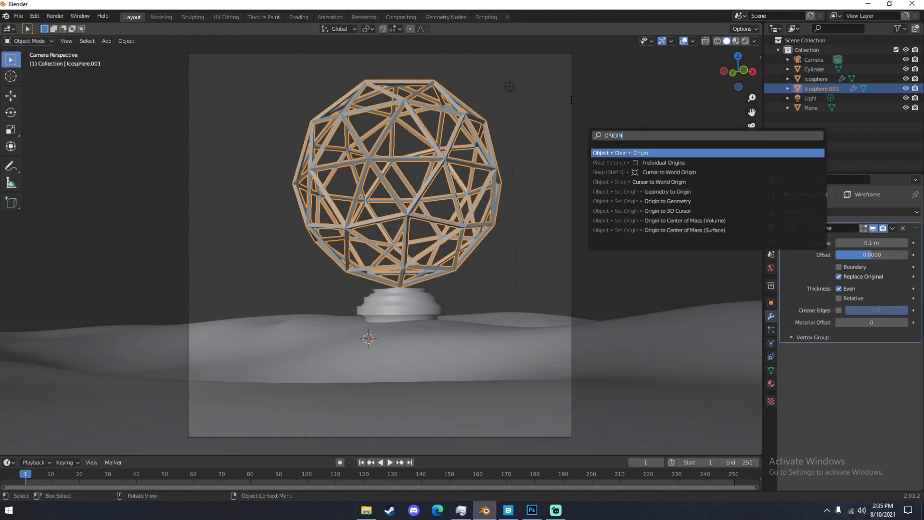
pyautogui.click(674, 200)
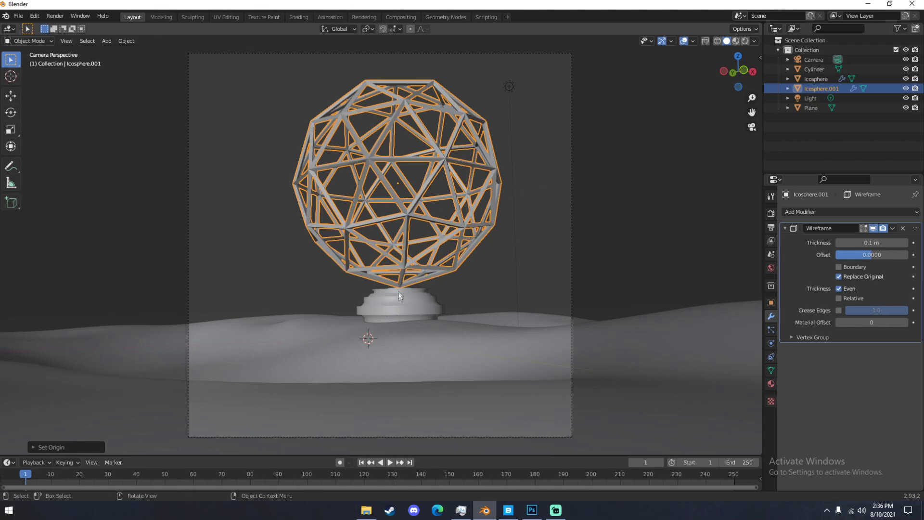
pyautogui.press('s')
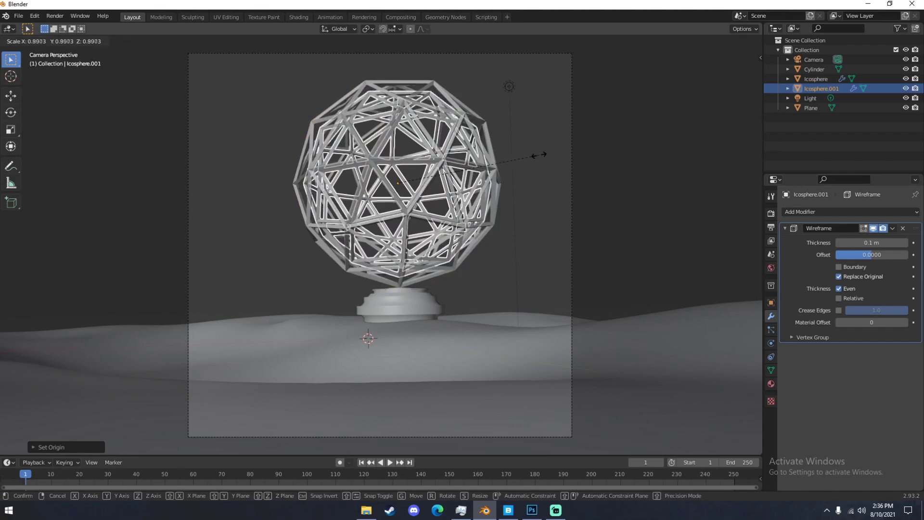
pyautogui.click(539, 155)
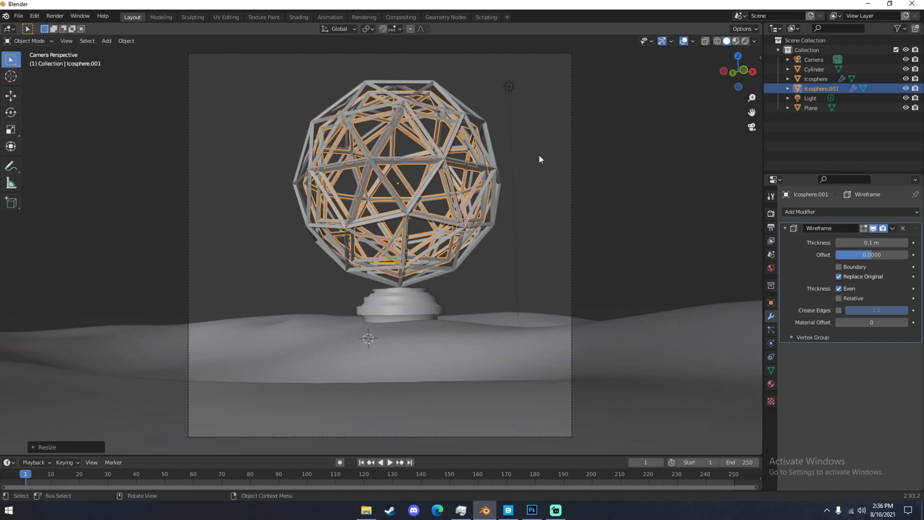
# - Rotate the inner wireframe sphere freely so its struts cross those of the outer sphere, and inspect it from above
pyautogui.press('r')
pyautogui.press('r')
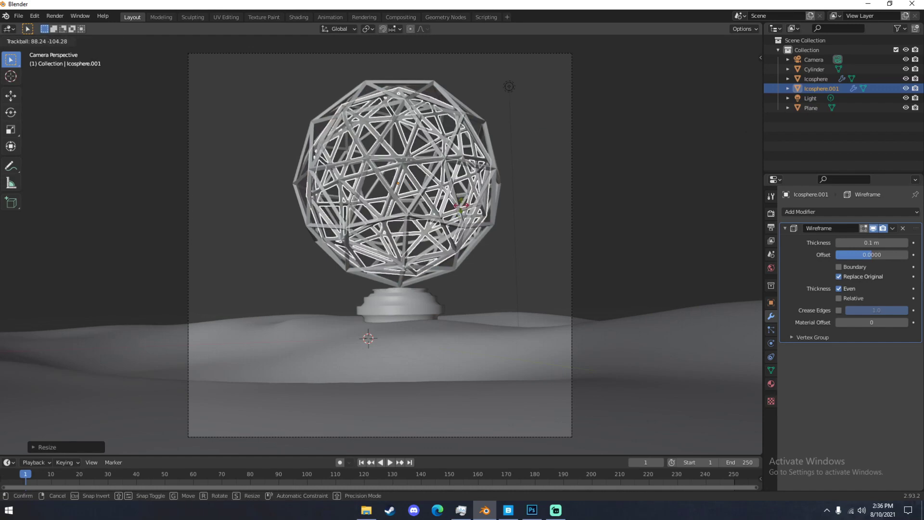
pyautogui.click(463, 204)
pyautogui.click(466, 190)
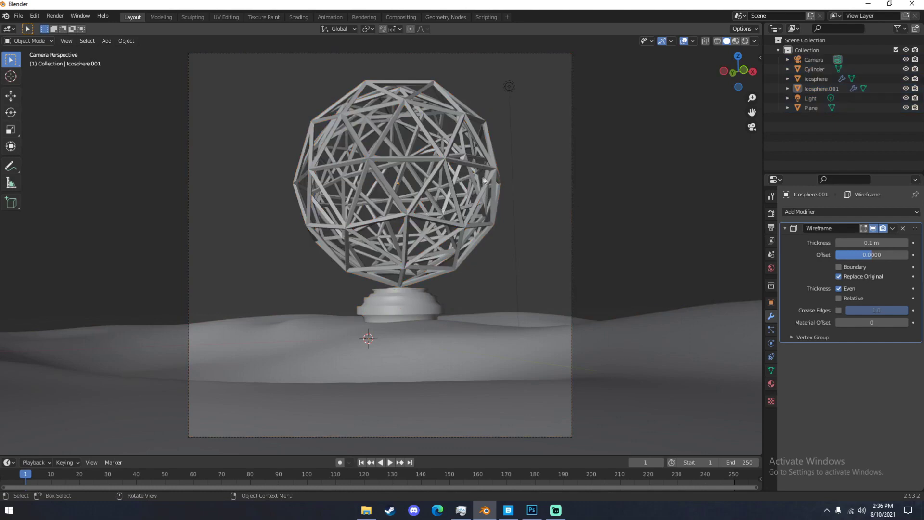
pyautogui.moveTo(478, 249); pyautogui.dragTo(473, 300, button='middle')
pyautogui.scroll(5, 462, 296)
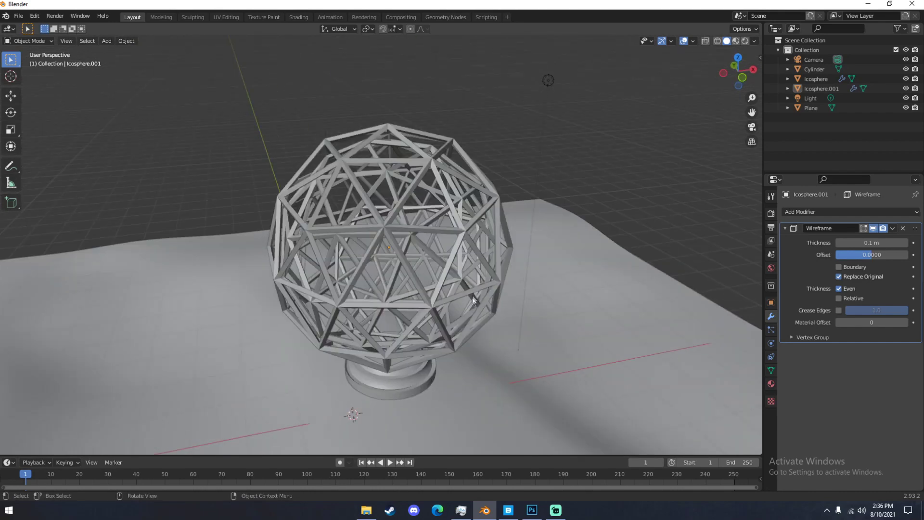
# - Import the FBX file FinalBaseMesh(1).fbx from Main Drive (E:)
pyautogui.click(19, 17)
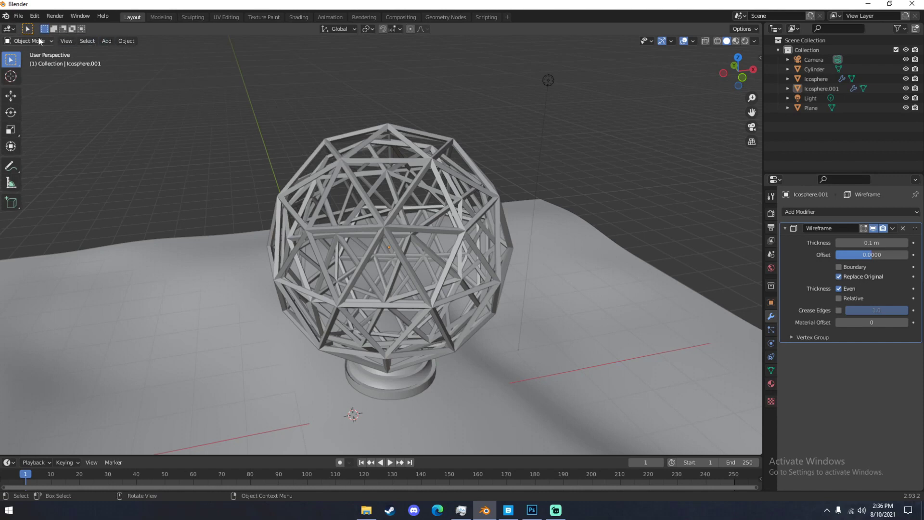
pyautogui.click(18, 16)
pyautogui.moveTo(43, 148)
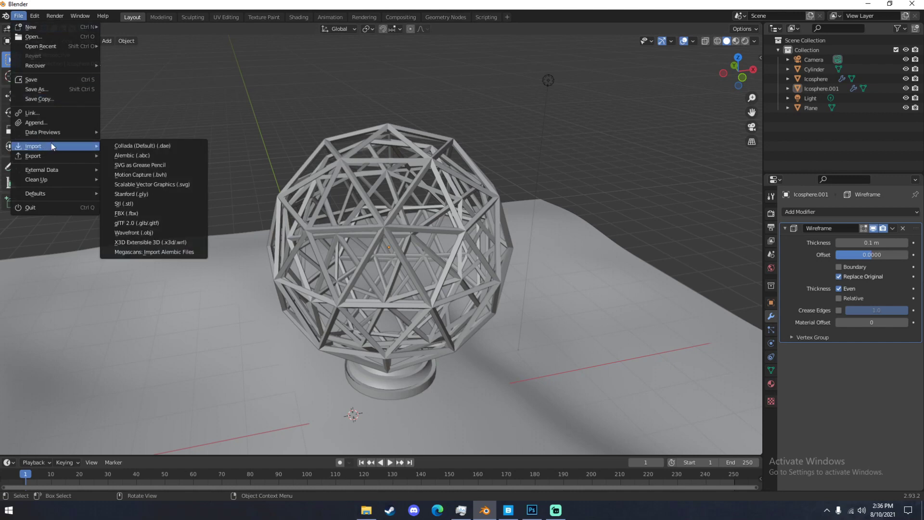
pyautogui.click(132, 213)
pyautogui.click(242, 153)
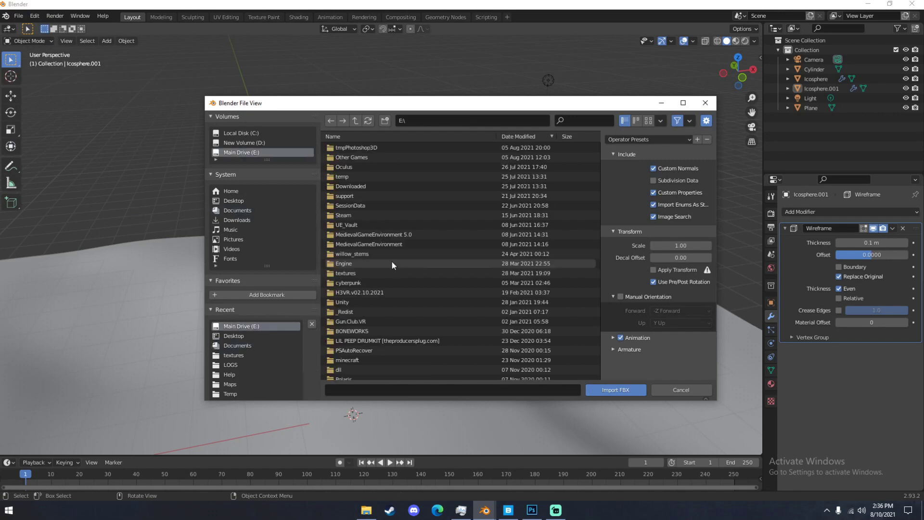
pyautogui.scroll(-5, 390, 296)
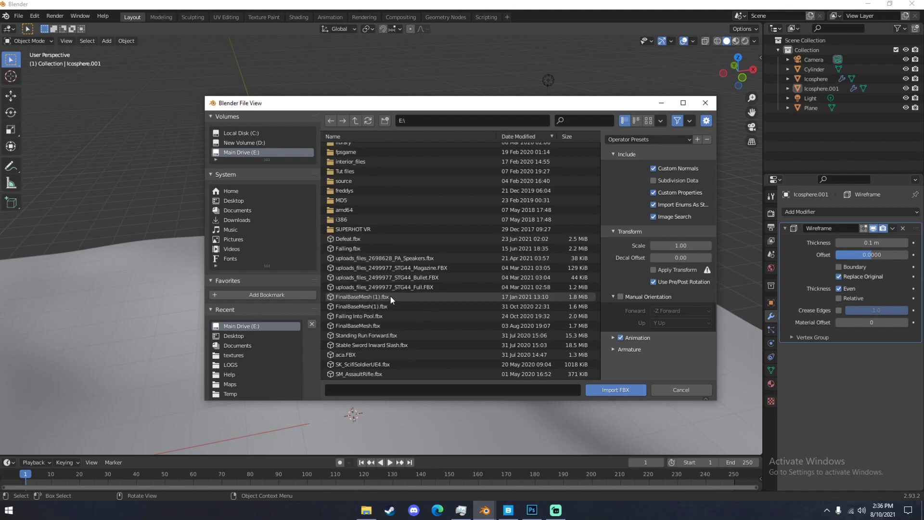
pyautogui.doubleClick(398, 305)
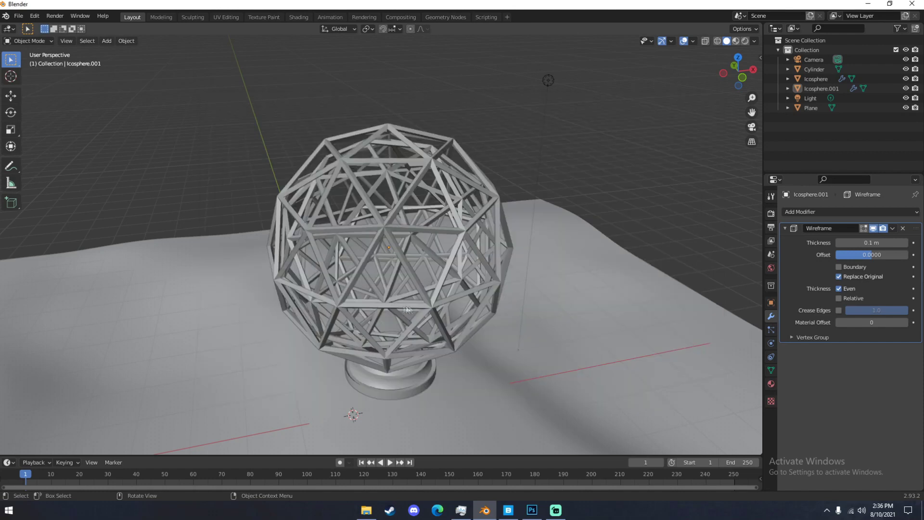
# - Move the imported armature towards the pedestal and scale it up to about 0.134 on all axes
pyautogui.moveTo(435, 302); pyautogui.dragTo(375, 330, button='middle')
pyautogui.scroll(4, 375, 330)
pyautogui.scroll(-4, 426, 357)
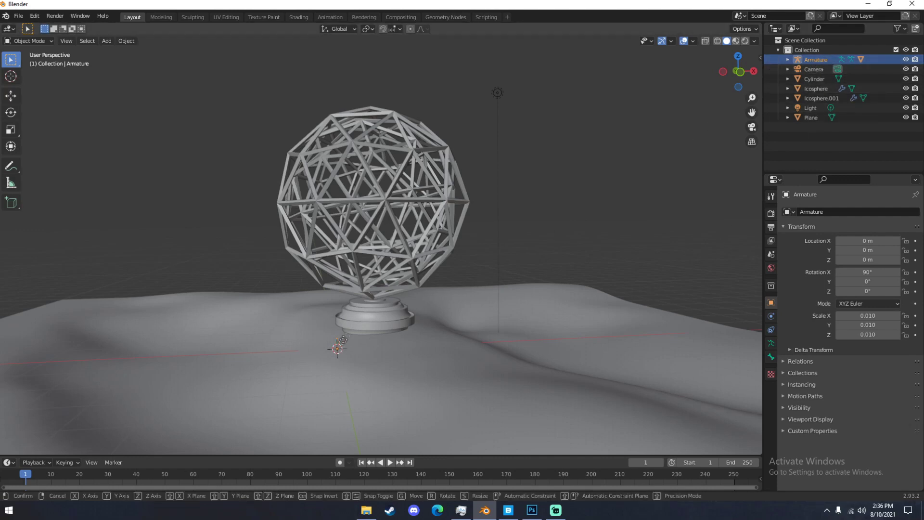
pyautogui.press('g')
pyautogui.click(411, 302)
pyautogui.press('s')
pyautogui.click(264, 347)
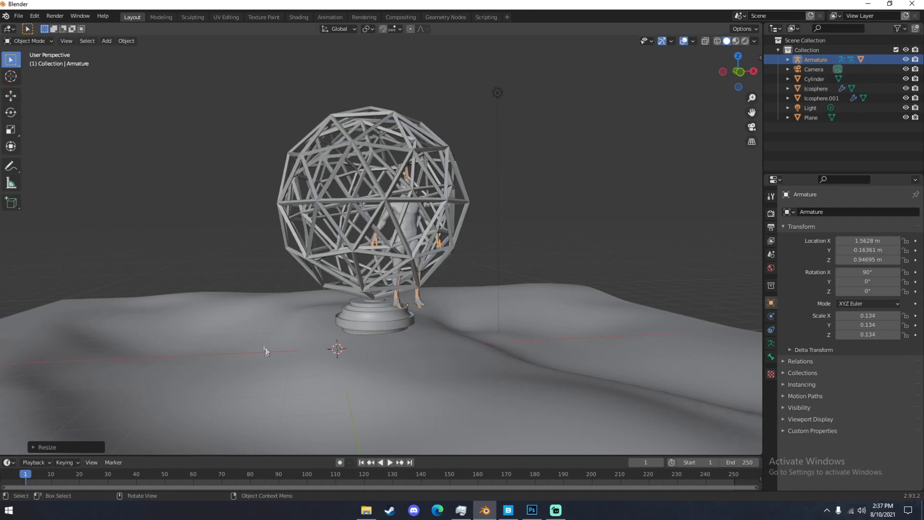
# - Move the human figure beside the wireframe sphere, to about X 4.47 m, Y -0.29 m, Z 1.39 m
pyautogui.press('g')
pyautogui.click(526, 323)
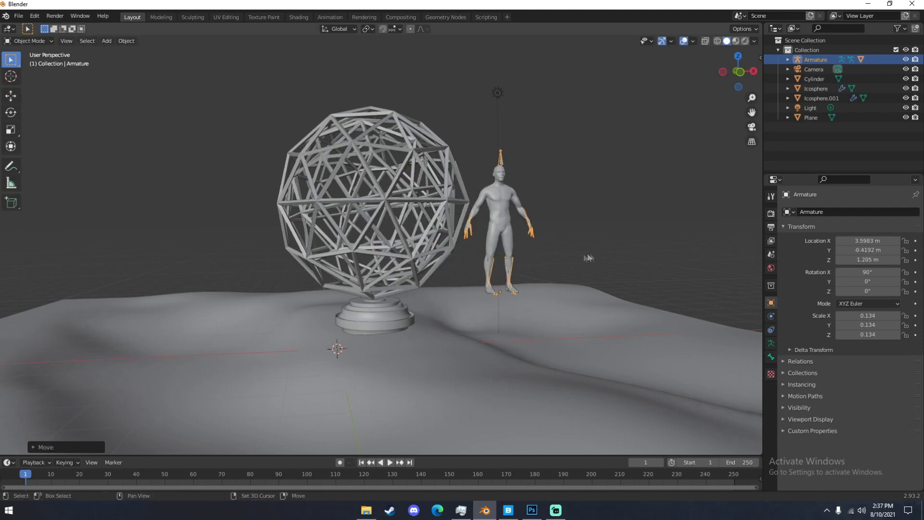
pyautogui.press('KP_Decimal')
pyautogui.scroll(-2, 437, 296)
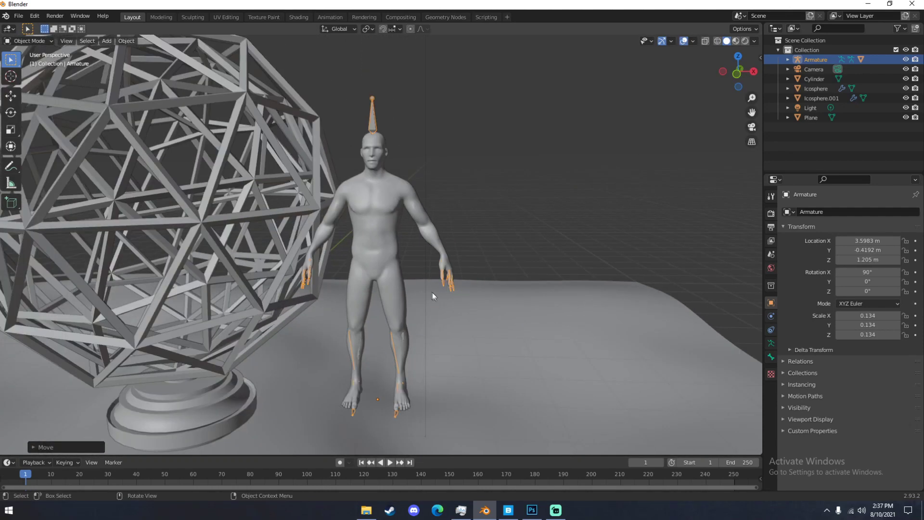
pyautogui.press('g')
pyautogui.click(515, 262)
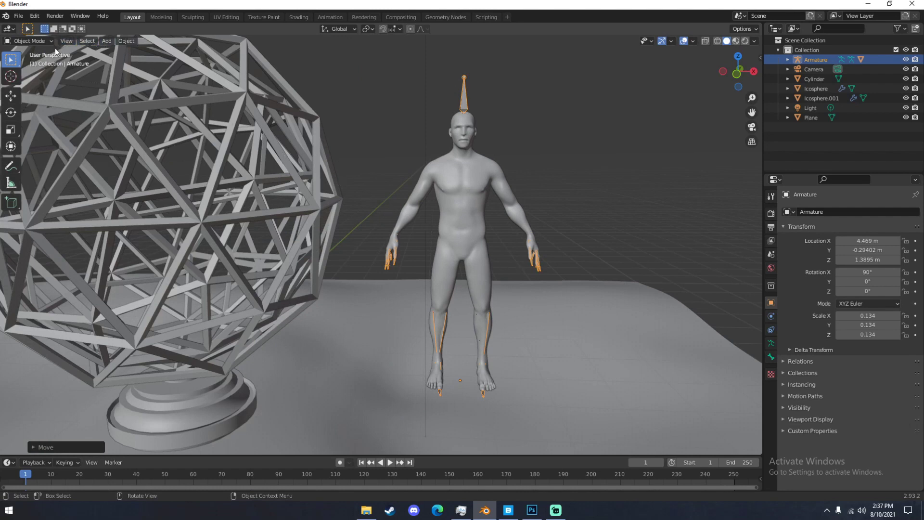
# - Put the figure's armature into Pose Mode and select the Spine1 bone
pyautogui.click(29, 42)
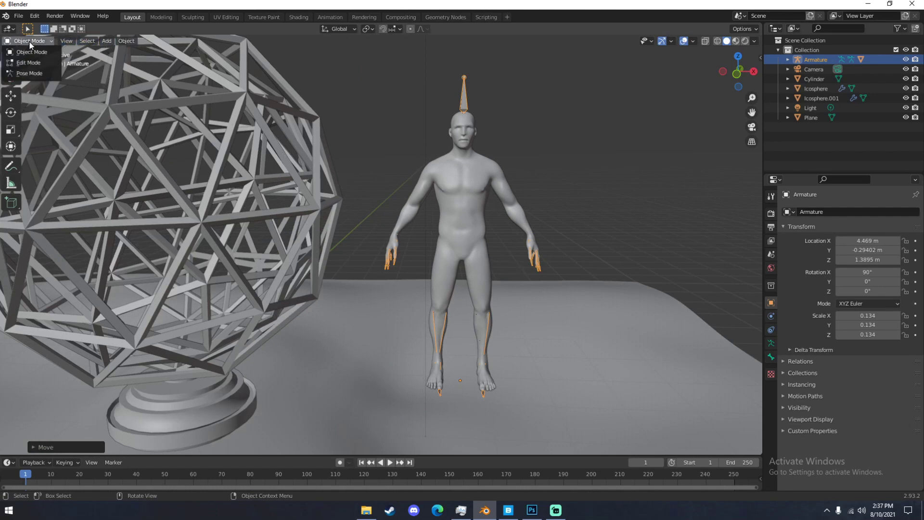
pyautogui.click(30, 73)
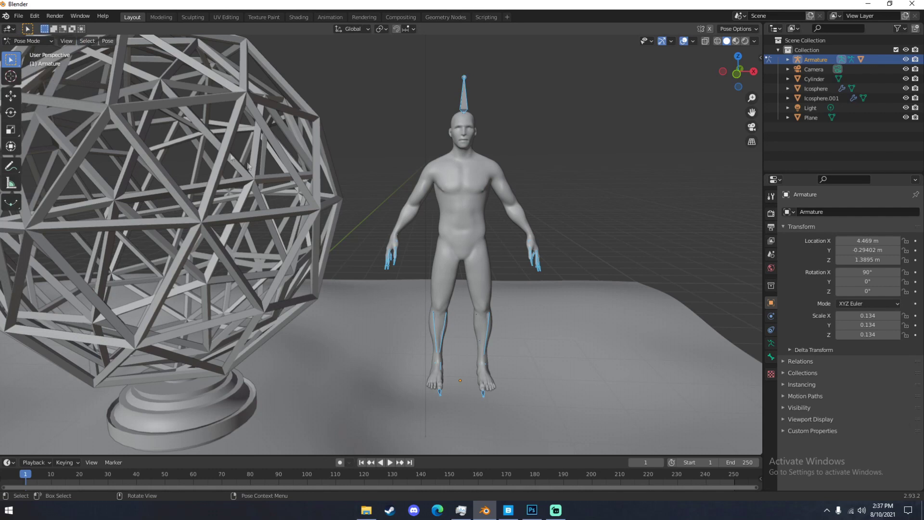
pyautogui.click(462, 184)
# - Switch the viewport to wireframe shading and view the figure's bones from behind
pyautogui.press('z')
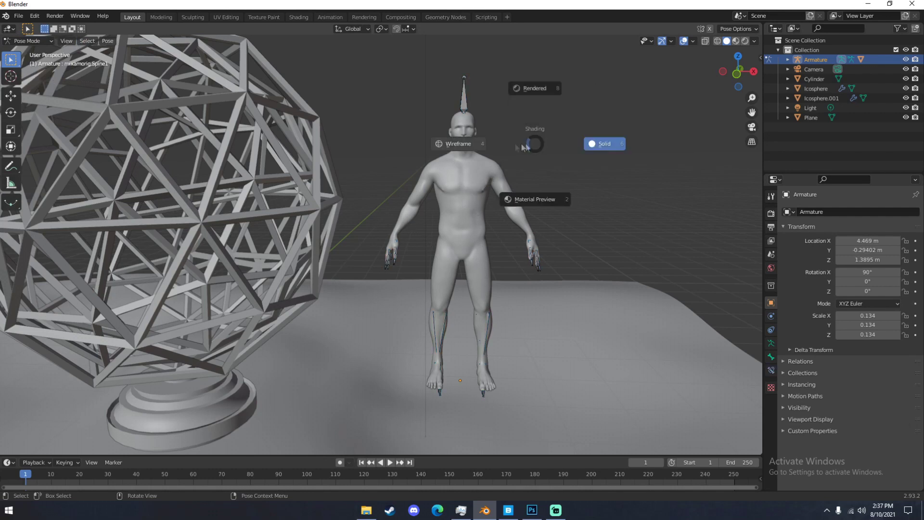
pyautogui.click(474, 150)
pyautogui.moveTo(510, 153)
pyautogui.keyDown('shift'); pyautogui.mouseDown(button='middle')
pyautogui.moveTo(445, 174)
pyautogui.moveTo(412, 201)
pyautogui.moveTo(304, 193)
pyautogui.moveTo(354, 198)
pyautogui.moveTo(295, 194)
pyautogui.moveTo(421, 195)
pyautogui.moveTo(280, 208)
pyautogui.moveTo(293, 202)
pyautogui.mouseUp(button='middle'); pyautogui.keyUp('shift')
pyautogui.scroll(5, 446, 179)
pyautogui.scroll(-2, 458, 200)
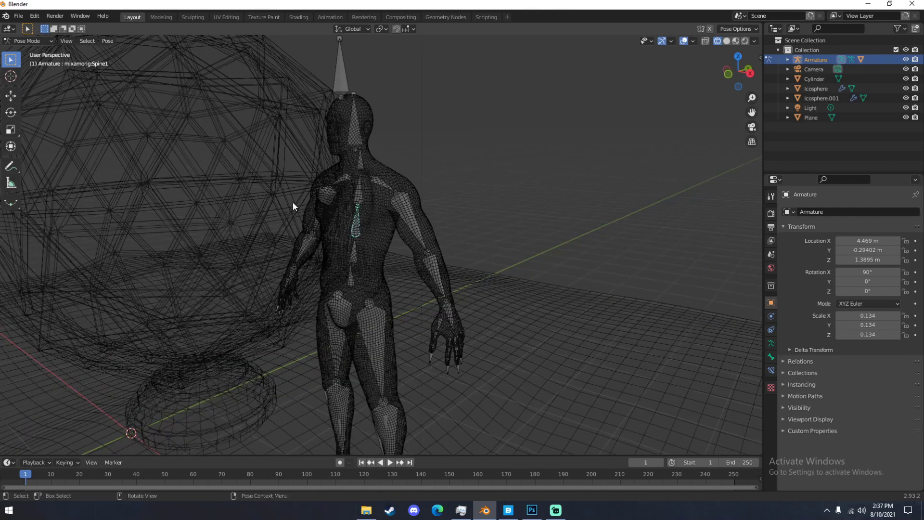
# - Rotate the Spine1 bone to lean the torso forward, and fold the left leg at the hip and knee
pyautogui.click(10, 112)
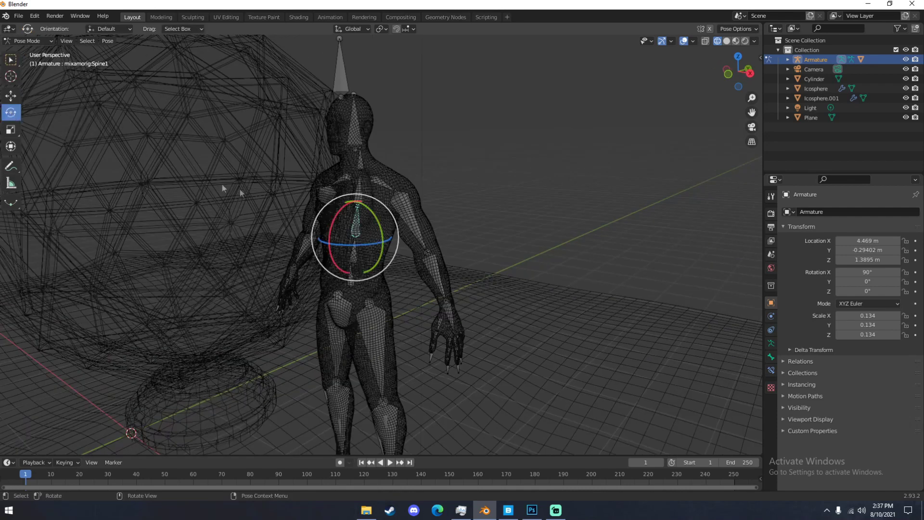
pyautogui.moveTo(336, 214); pyautogui.dragTo(328, 226)
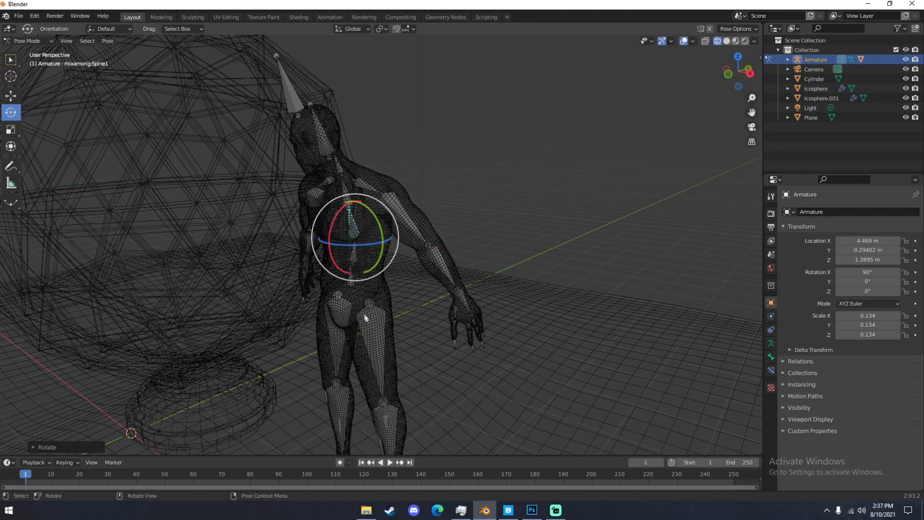
pyautogui.click(378, 324)
pyautogui.moveTo(378, 324); pyautogui.dragTo(222, 264, button='middle')
pyautogui.moveTo(220, 262); pyautogui.dragTo(267, 258)
pyautogui.click(118, 308)
pyautogui.moveTo(99, 281); pyautogui.dragTo(195, 373)
pyautogui.click(209, 388)
pyautogui.moveTo(196, 376); pyautogui.dragTo(402, 356, button='middle')
# - Rotate the right thigh, RightLeg and RightFoot bones to fold the right leg into a seated position
pyautogui.click(530, 318)
pyautogui.moveTo(530, 318); pyautogui.dragTo(404, 308, button='middle')
pyautogui.moveTo(225, 276); pyautogui.dragTo(250, 309)
pyautogui.moveTo(236, 306); pyautogui.dragTo(263, 293, button='middle')
pyautogui.click(240, 297)
pyautogui.moveTo(249, 264); pyautogui.dragTo(292, 332)
pyautogui.moveTo(293, 332); pyautogui.dragTo(356, 330, button='middle')
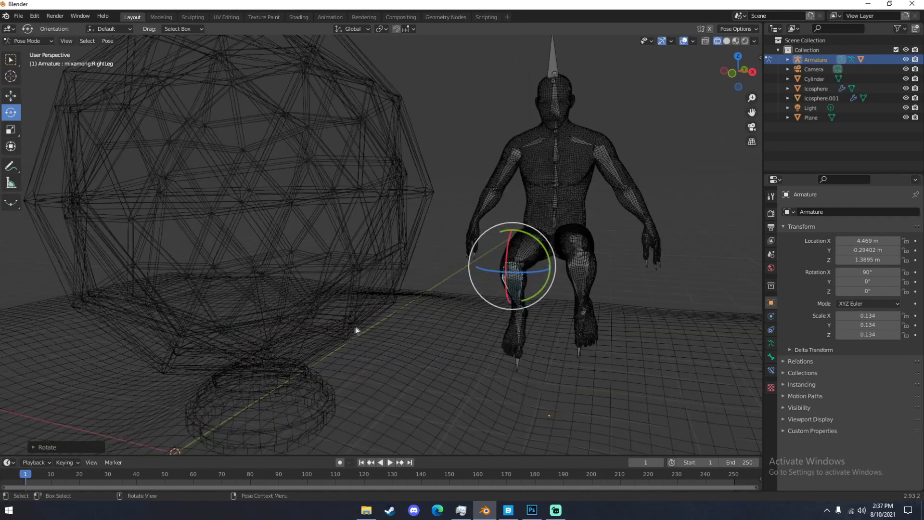
pyautogui.click(515, 328)
pyautogui.moveTo(551, 293); pyautogui.dragTo(519, 314)
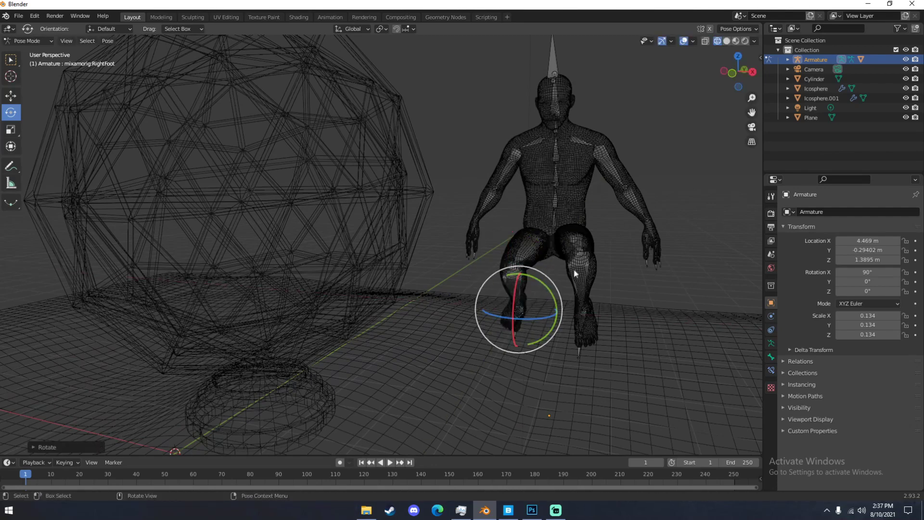
# - Fine-tune the rotation of the LeftUpLeg bone in the seated pose
pyautogui.click(579, 246)
pyautogui.moveTo(600, 243); pyautogui.dragTo(593, 244)
pyautogui.moveTo(593, 244); pyautogui.dragTo(587, 201, button='middle')
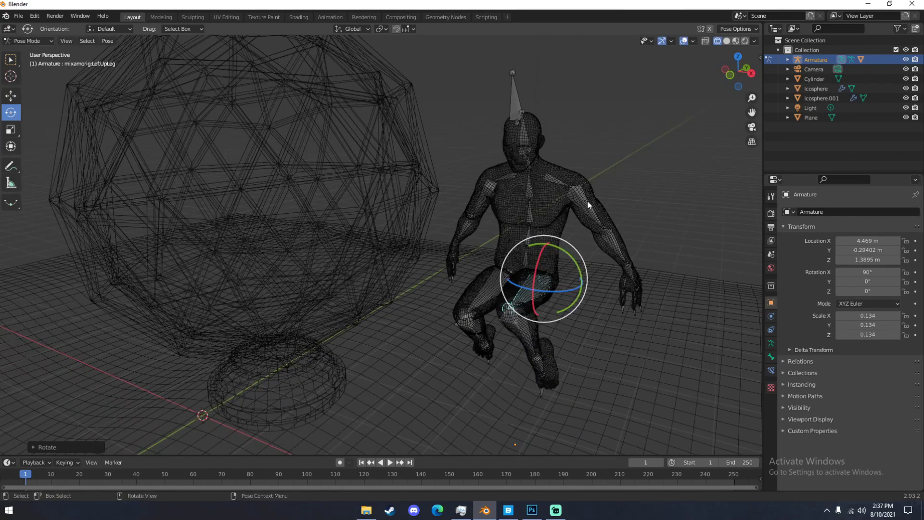
# - Lower the left upper arm beside the torso and bend the LeftForeArm bone forward at the elbow
pyautogui.click(587, 201)
pyautogui.moveTo(599, 172); pyautogui.dragTo(577, 243)
pyautogui.click(572, 242)
pyautogui.moveTo(572, 242); pyautogui.dragTo(443, 222, button='middle')
pyautogui.moveTo(367, 266); pyautogui.dragTo(386, 246)
# - Rotate the LeftForeArm bone about the global Z axis and adjust it so the forearm lies across the chest
pyautogui.press('r')
pyautogui.press('z')
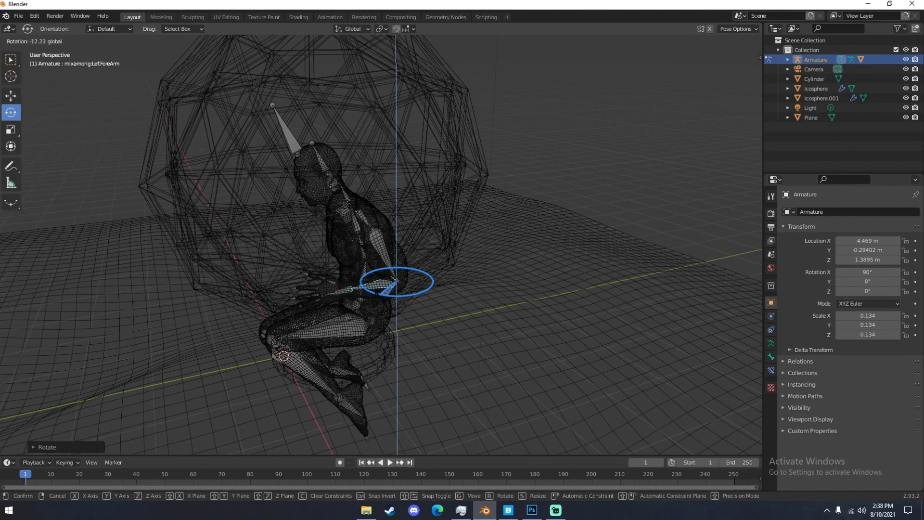
pyautogui.moveTo(370, 291); pyautogui.dragTo(377, 254)
pyautogui.moveTo(378, 255); pyautogui.dragTo(454, 255, button='middle')
pyautogui.moveTo(501, 218); pyautogui.dragTo(475, 249, button='middle')
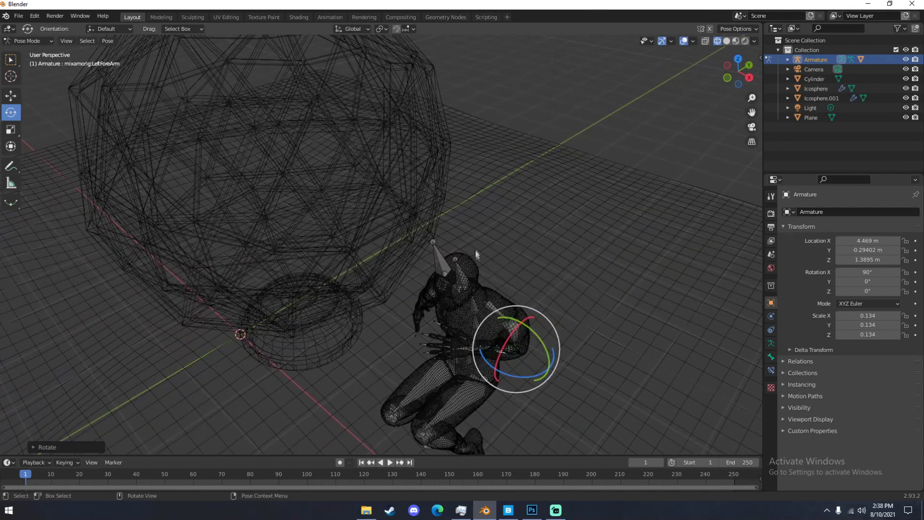
pyautogui.moveTo(501, 375)
pyautogui.mouseDown()
pyautogui.moveTo(440, 348)
pyautogui.moveTo(501, 366)
pyautogui.mouseUp()
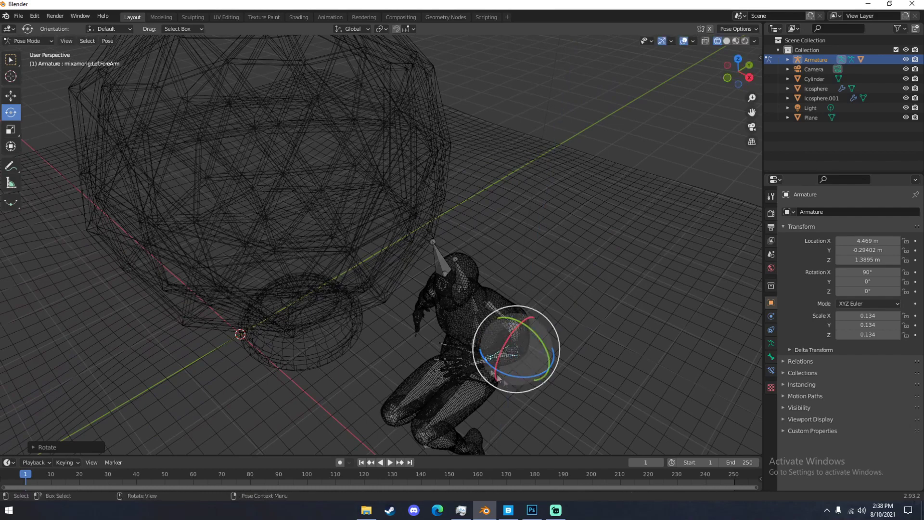
pyautogui.moveTo(500, 366); pyautogui.dragTo(511, 341, button='middle')
# - Rotate the right upper arm and RightForeArm bones to fold the right arm in front of the chest
pyautogui.click(528, 229)
pyautogui.moveTo(522, 186); pyautogui.dragTo(522, 213)
pyautogui.moveTo(527, 274); pyautogui.dragTo(561, 255, button='middle')
pyautogui.moveTo(587, 182); pyautogui.dragTo(539, 220)
pyautogui.click(565, 261)
pyautogui.moveTo(534, 220); pyautogui.dragTo(419, 213, button='middle')
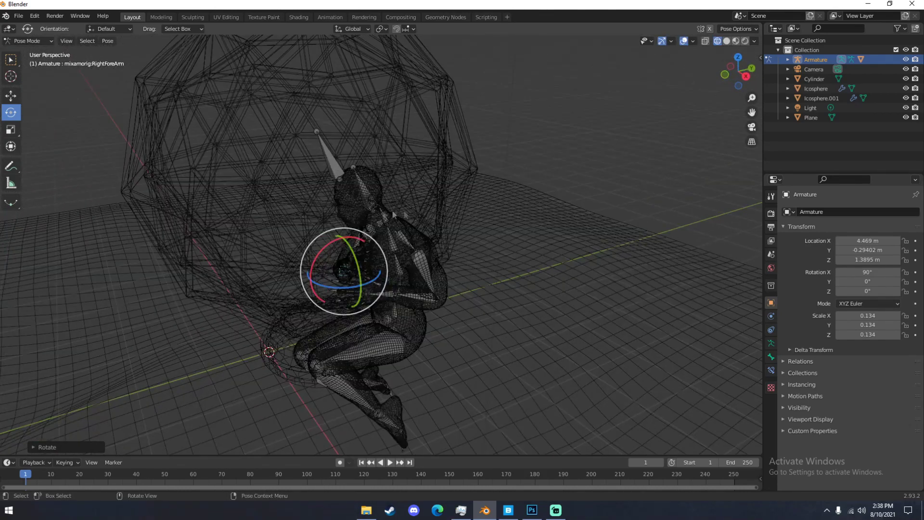
# - Tilt the head forward by rotating the Neck bone, and switch the viewport to solid shading
pyautogui.click(385, 214)
pyautogui.moveTo(374, 205); pyautogui.dragTo(374, 212)
pyautogui.press('z')
pyautogui.click(430, 211)
pyautogui.moveTo(433, 212); pyautogui.dragTo(512, 212, button='middle')
# - Return the Armature from Pose Mode to Object Mode
pyautogui.click(815, 59)
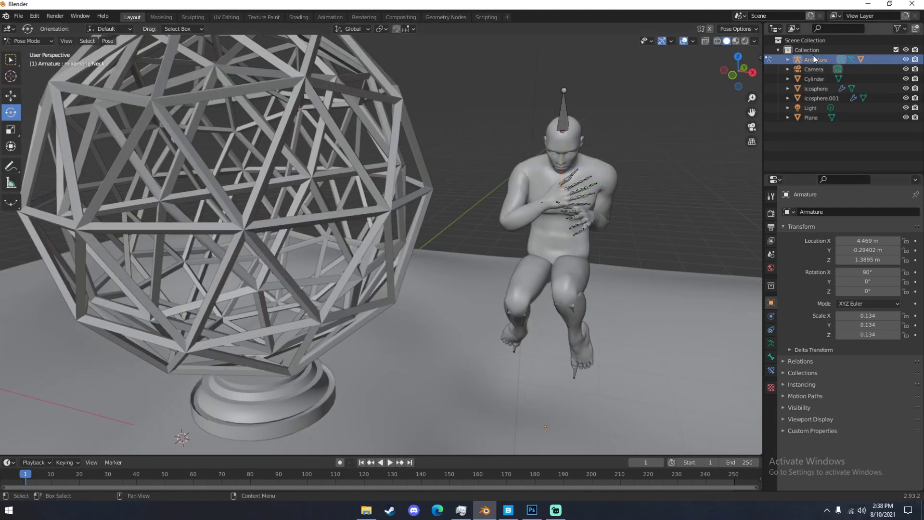
pyautogui.moveTo(599, 149); pyautogui.dragTo(555, 144, button='middle')
pyautogui.click(15, 43)
pyautogui.click(15, 53)
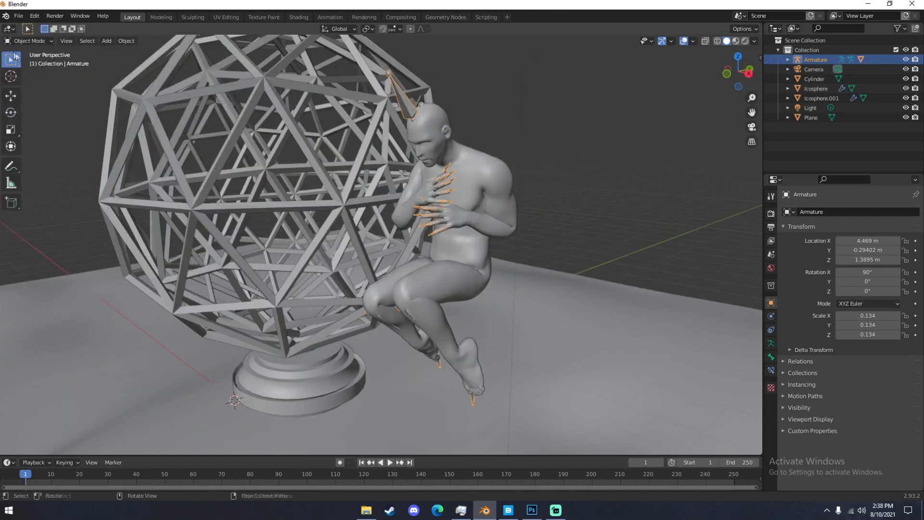
# - Move the posed figure inside the wireframe spheres, to about X 0.95 m, Y 0.78 m, Z 1.47 m
pyautogui.scroll(-1, 315, 175)
pyautogui.moveTo(426, 212); pyautogui.dragTo(527, 216, button='middle')
pyautogui.press('g')
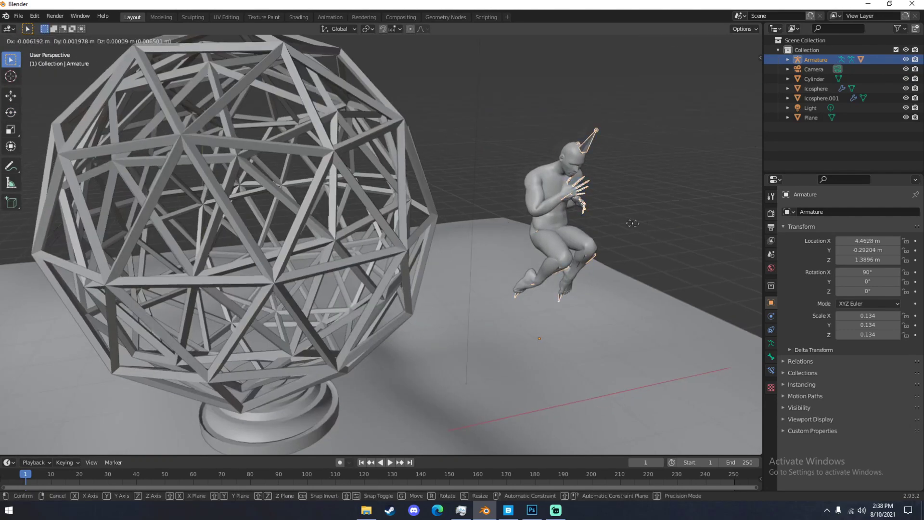
pyautogui.click(349, 228)
pyautogui.moveTo(349, 228); pyautogui.dragTo(427, 207, button='middle')
pyautogui.press('g')
pyautogui.click(438, 214)
# - Rotate the figure inside the spheres with several trackball rotations and a view-aligned rotation
pyautogui.moveTo(314, 174); pyautogui.dragTo(344, 145, button='middle')
pyautogui.press('r')
pyautogui.press('r')
pyautogui.click(327, 126)
pyautogui.press('r')
pyautogui.press('r')
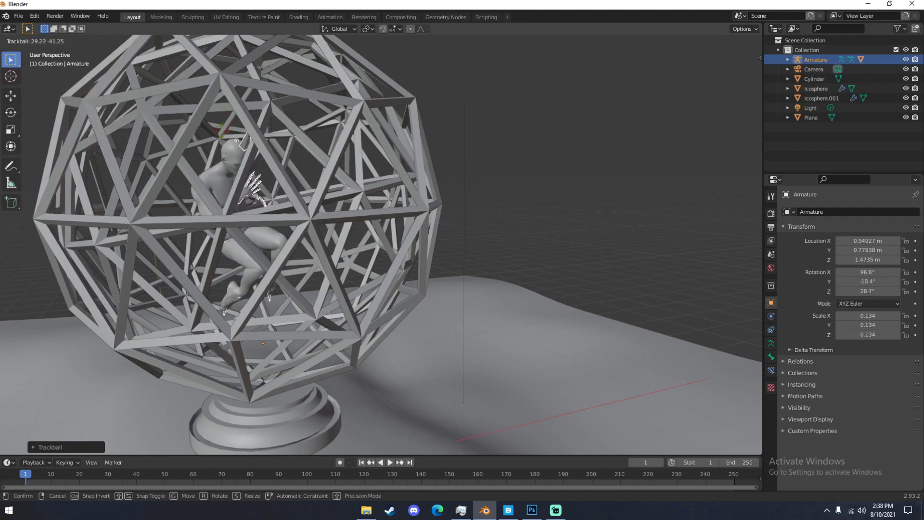
pyautogui.click(279, 97)
pyautogui.press('r')
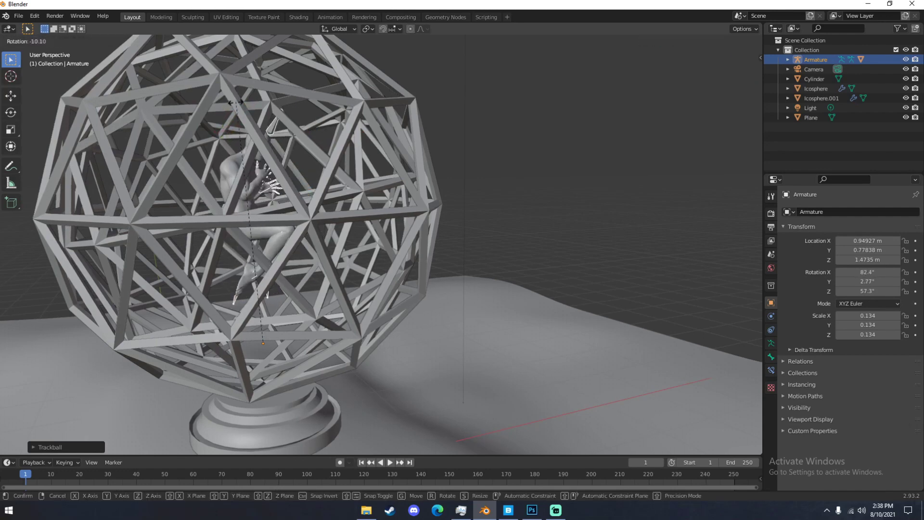
pyautogui.press('Return')
# - Reposition the figure within the spheres at about X 1.41 m, Y 0.52 m, Z 1.47 m
pyautogui.press('g')
pyautogui.click(226, 150)
pyautogui.moveTo(227, 150); pyautogui.dragTo(255, 148, button='middle')
pyautogui.press('g')
pyautogui.click(268, 146)
# - Trackball-rotate the figure to about X 66.7°, Y -19.6°, Z 54.7°
pyautogui.press('r')
pyautogui.press('r')
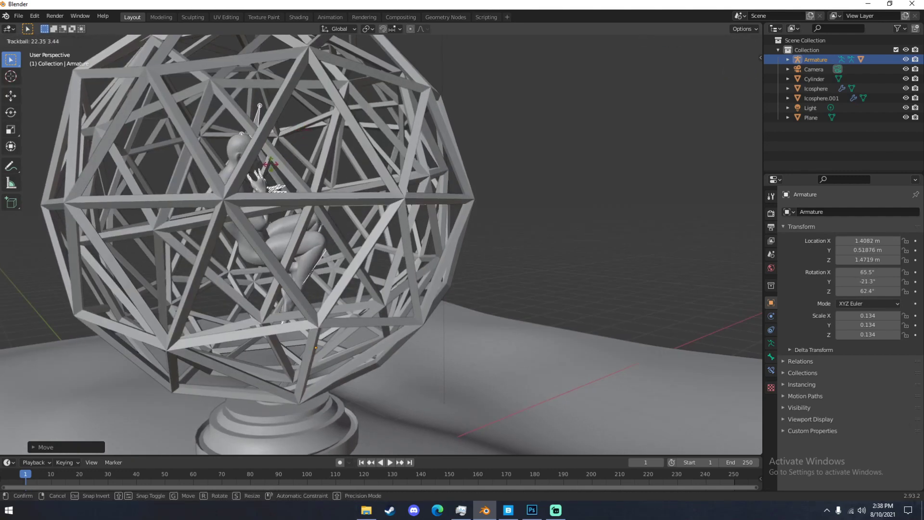
pyautogui.click(264, 166)
pyautogui.moveTo(263, 167); pyautogui.dragTo(244, 159, button='middle')
# - In the camera view, move the figure to about X 1.64 m, Y 0.41 m, Z 1.68 m
pyautogui.press('KP_0')
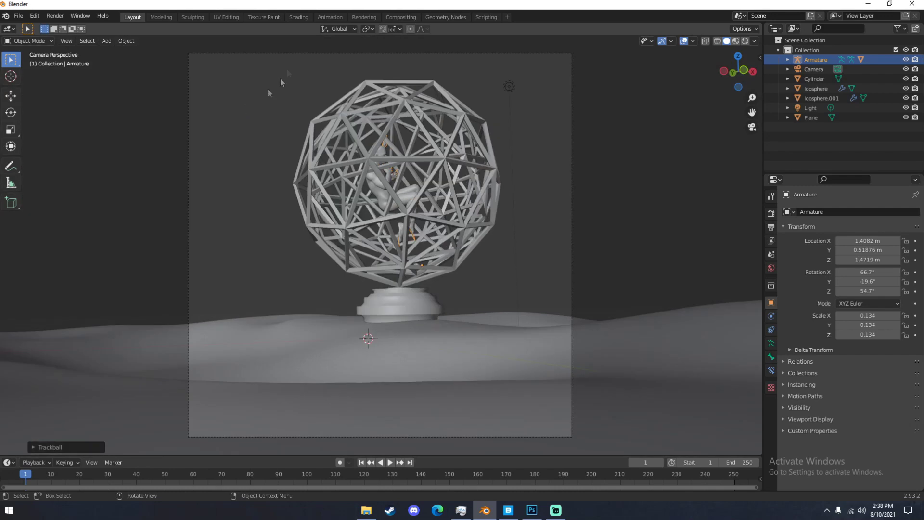
pyautogui.press('g')
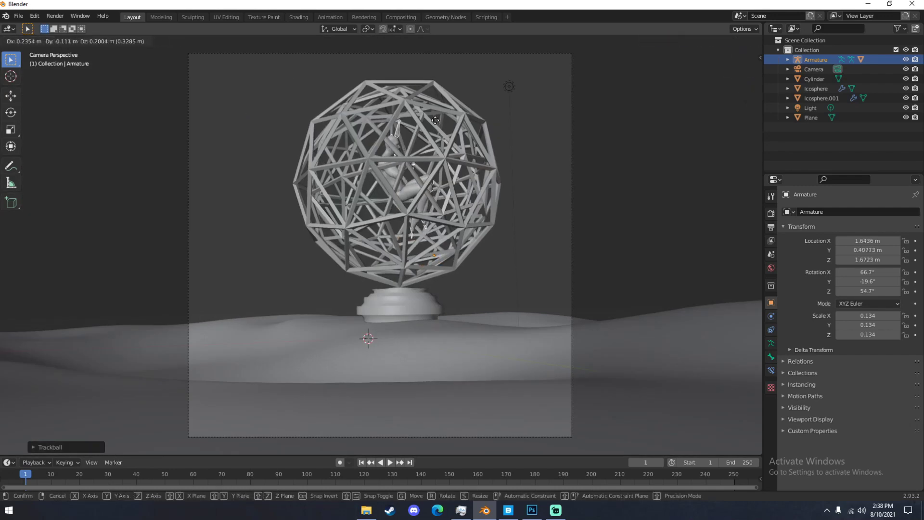
pyautogui.click(435, 121)
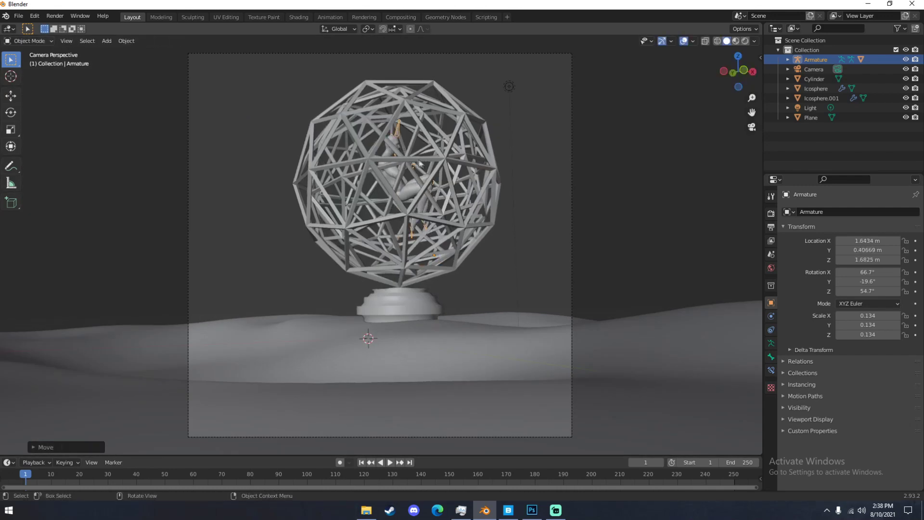
# - Set the Wireframe modifier thickness of the inner sphere, Icosphere.001, to 0.072 m
pyautogui.click(398, 153)
pyautogui.click(771, 316)
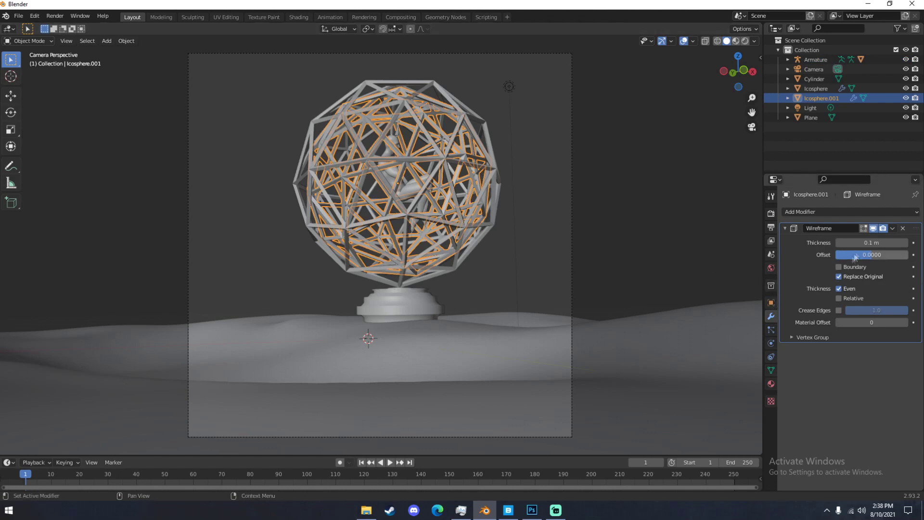
pyautogui.click(838, 244)
pyautogui.click(839, 244)
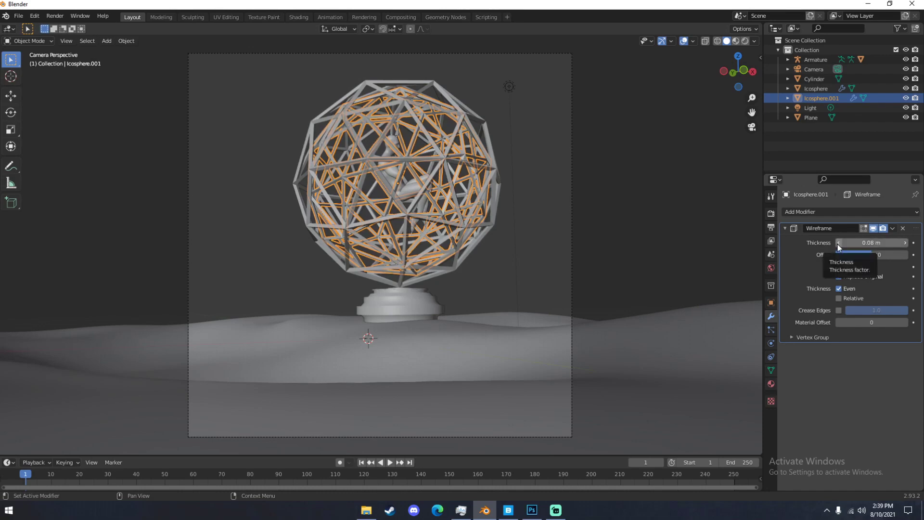
pyautogui.click(838, 244)
pyautogui.click(838, 244)
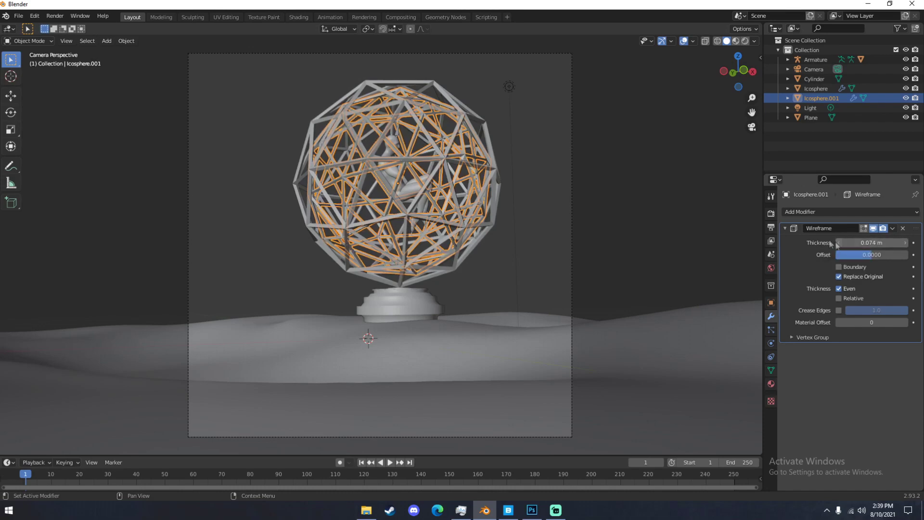
pyautogui.click(582, 177)
pyautogui.click(842, 244)
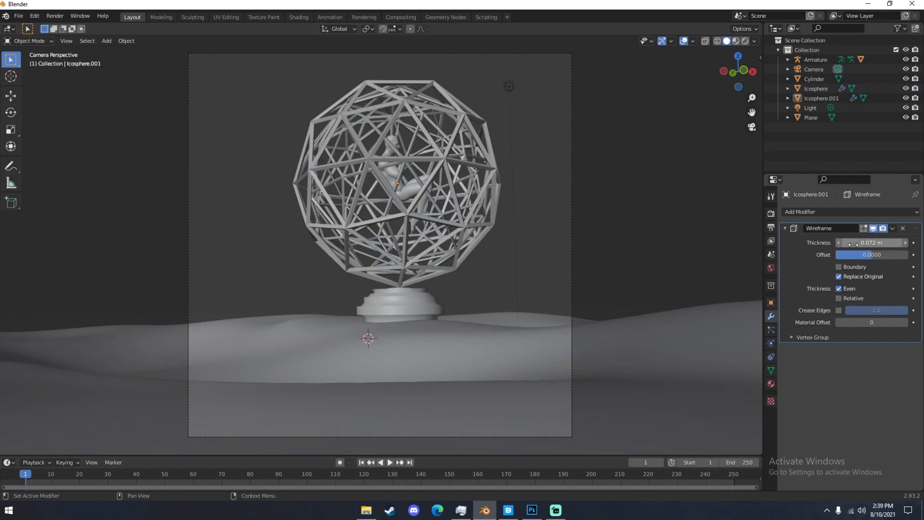
# - Apply the Wireframe modifiers on Icosphere.001 and the outer Icosphere, and clear the selection
pyautogui.click(894, 229)
pyautogui.click(870, 238)
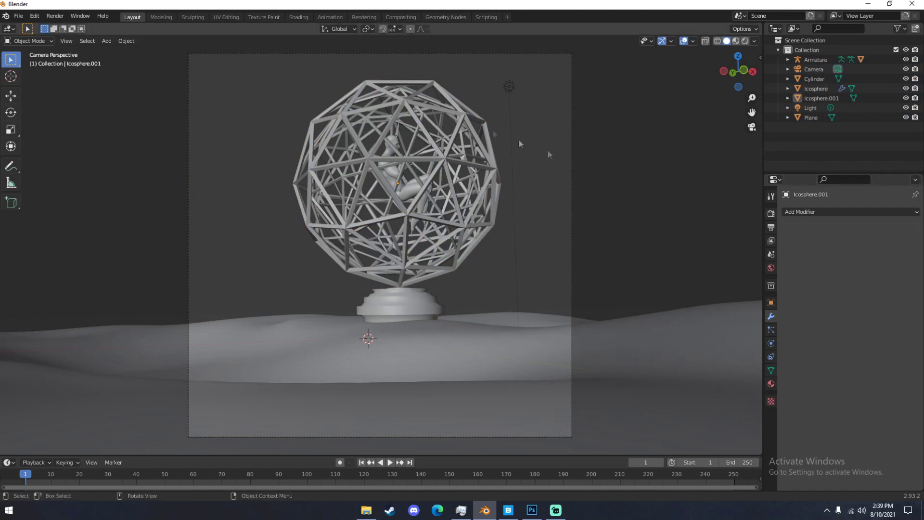
pyautogui.click(463, 109)
pyautogui.click(897, 232)
pyautogui.click(885, 241)
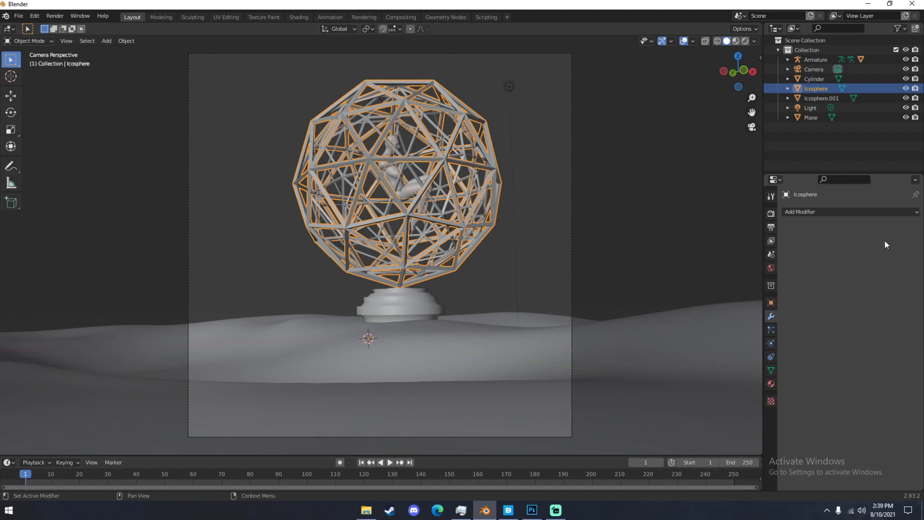
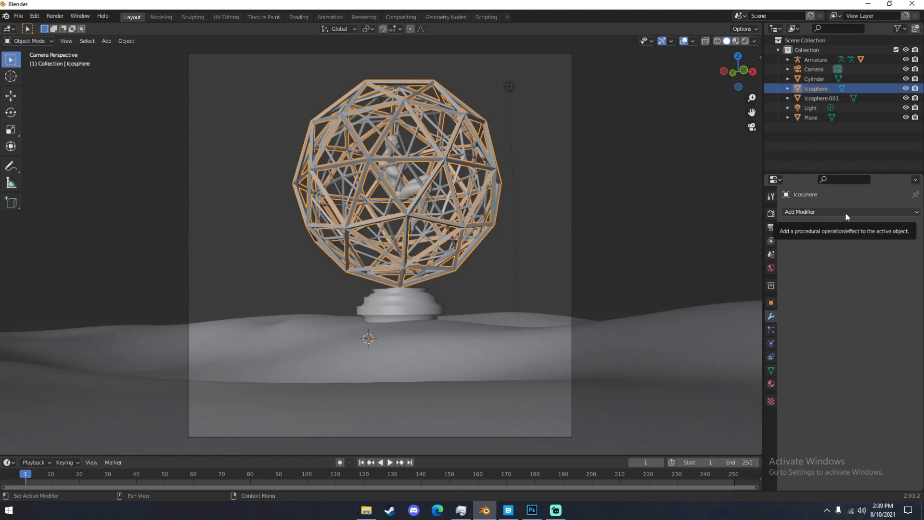
pyautogui.click(644, 176)
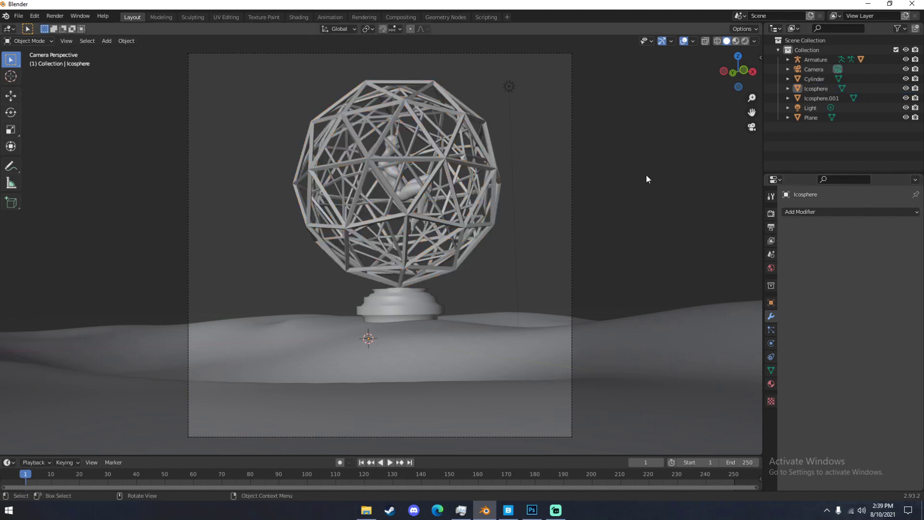
# - Select both wireframe spheres and raise them about 0.02 m above the pedestal, then deselect everything
pyautogui.moveTo(534, 304); pyautogui.dragTo(507, 322, button='middle')
pyautogui.scroll(6, 457, 302)
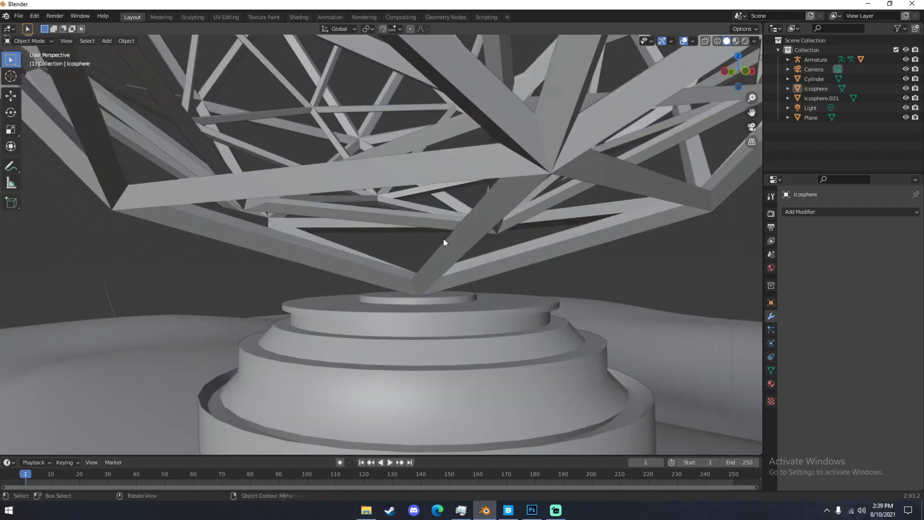
pyautogui.click(444, 239)
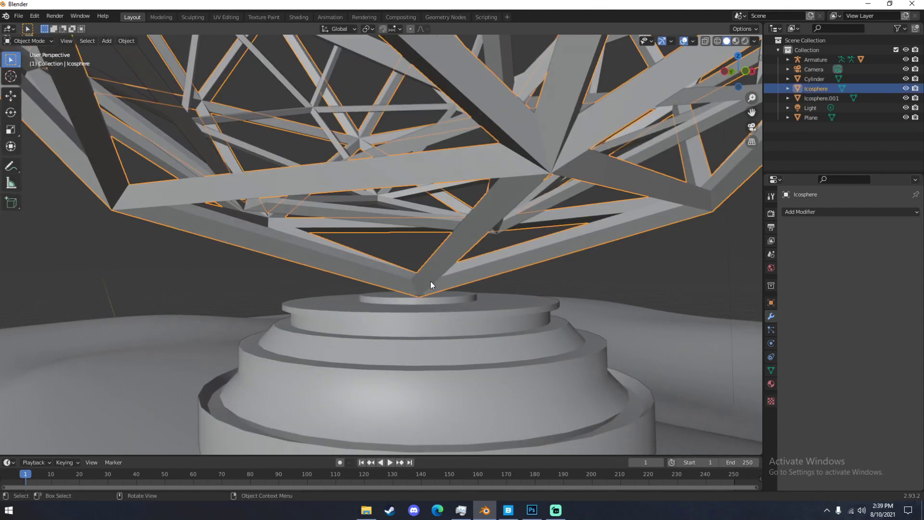
pyautogui.scroll(-3, 431, 281)
pyautogui.keyDown('shift'); pyautogui.click(403, 232); pyautogui.keyUp('shift')
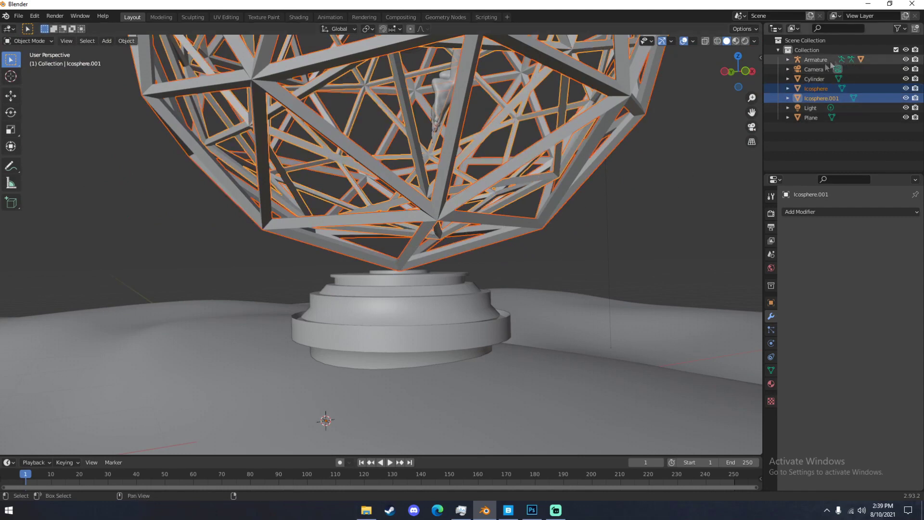
pyautogui.press('KP_Decimal')
pyautogui.press('g')
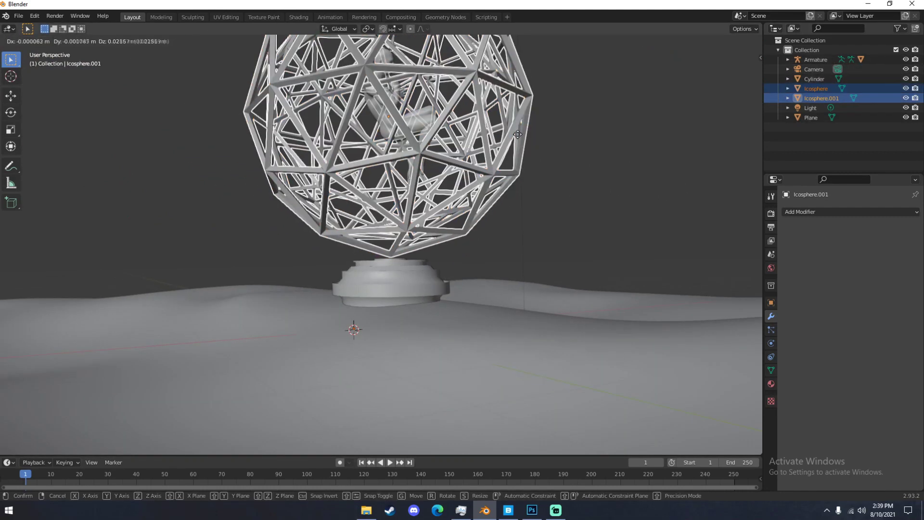
pyautogui.click(517, 134)
pyautogui.press('a')
pyautogui.press('a')
# - Add a plane at the 3D cursor and scale it up about 15.6 times so it extends beyond the hills
pyautogui.moveTo(518, 134); pyautogui.dragTo(512, 167, button='middle')
pyautogui.scroll(-5, 512, 167)
pyautogui.scroll(-2, 512, 170)
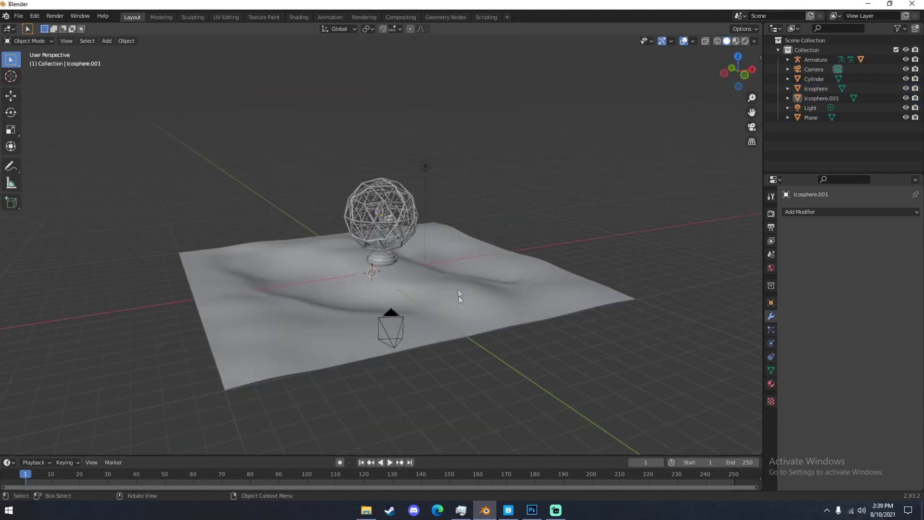
pyautogui.click(55, 16)
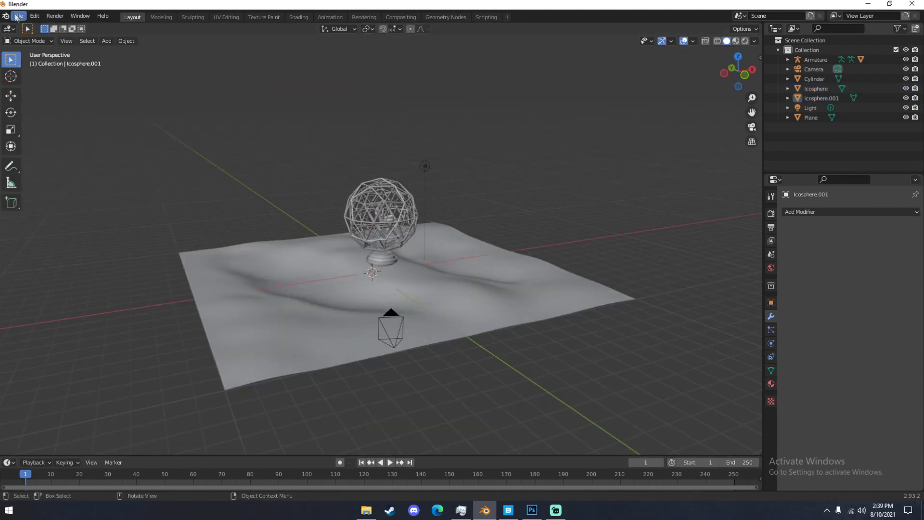
pyautogui.scroll(-2, 295, 171)
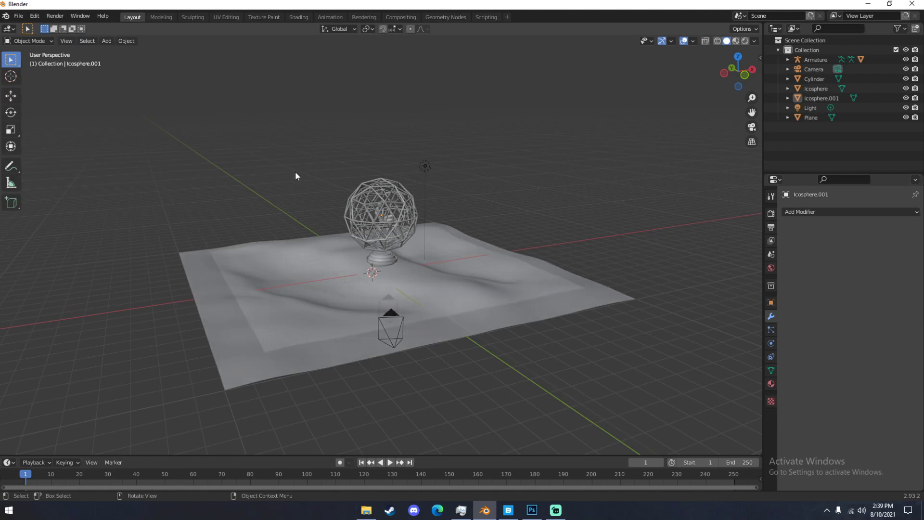
pyautogui.moveTo(301, 175); pyautogui.dragTo(331, 189, button='middle')
pyautogui.scroll(3, 316, 199)
pyautogui.hotkey('shift', 'a')
pyautogui.moveTo(305, 189)
pyautogui.click(336, 192)
pyautogui.moveTo(406, 235); pyautogui.dragTo(373, 284, button='middle')
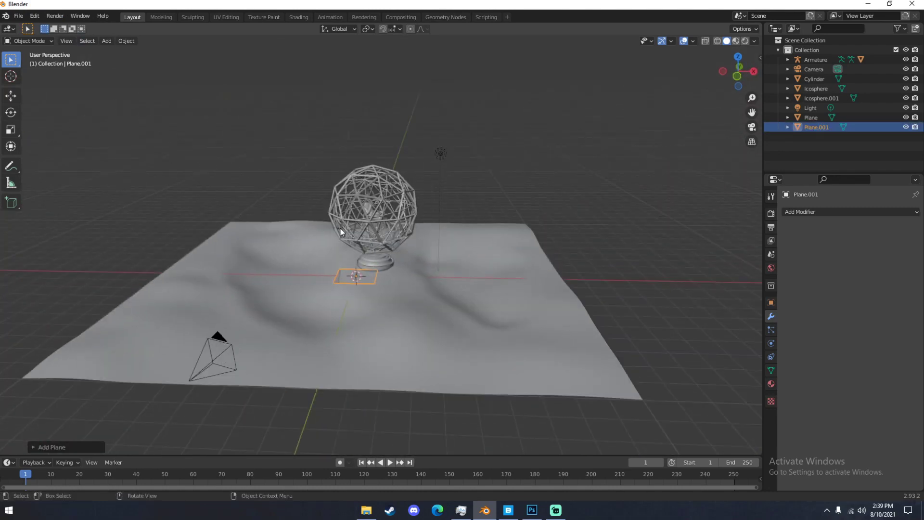
pyautogui.press('s')
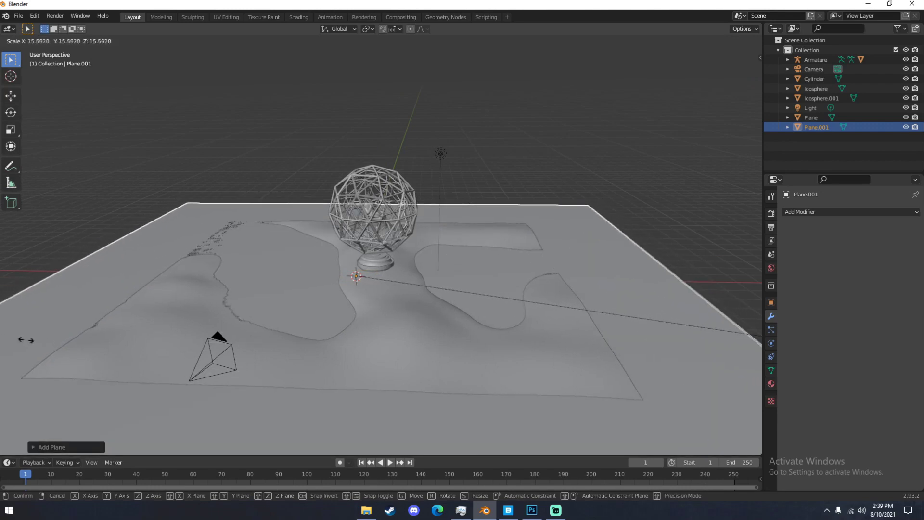
pyautogui.click(27, 345)
# - Reposition the new flat plane, then scale it down to sit just inside the outer edges of the hilly terrain
pyautogui.moveTo(114, 362); pyautogui.dragTo(164, 349, button='middle')
pyautogui.press('g')
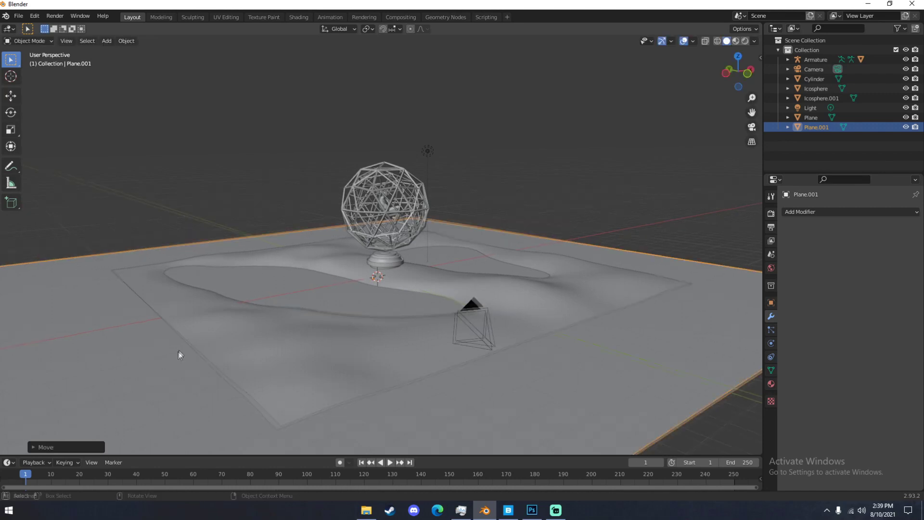
pyautogui.moveTo(179, 351); pyautogui.dragTo(122, 370, button='middle')
pyautogui.scroll(-3, 476, 359)
pyautogui.press('s')
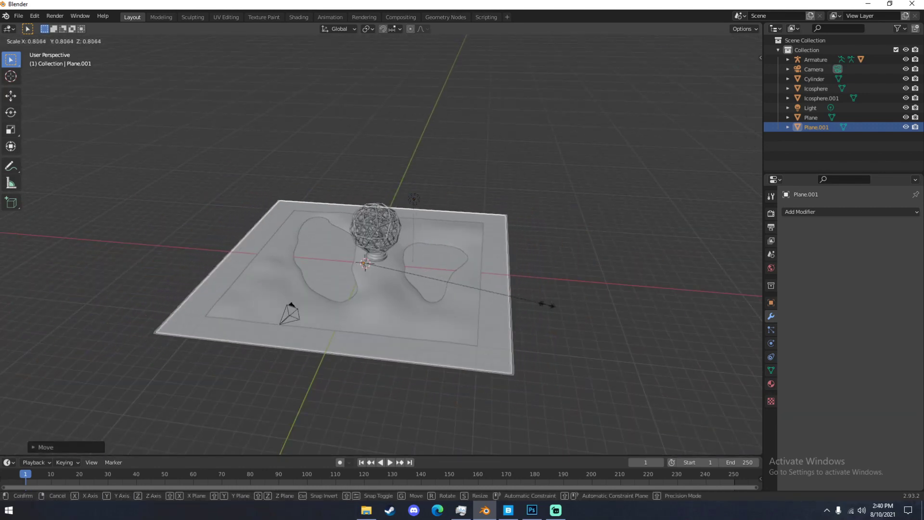
pyautogui.click(504, 310)
pyautogui.moveTo(505, 310); pyautogui.dragTo(318, 236, button='middle')
pyautogui.scroll(4, 428, 339)
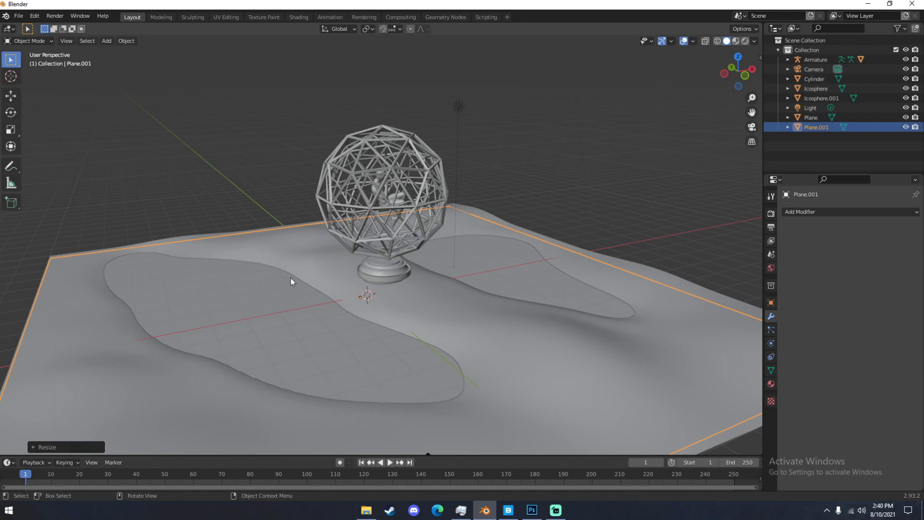
# - In the Sculpting workspace, raise mounds on the terrain at both sides of the left pool using the Draw brush, radius 50 px, strength 0.500
pyautogui.scroll(-4, 290, 281)
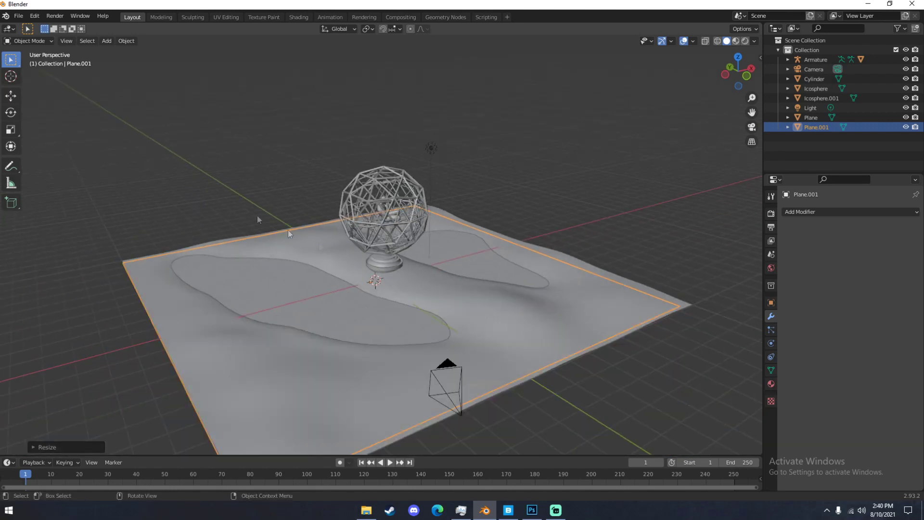
pyautogui.click(291, 245)
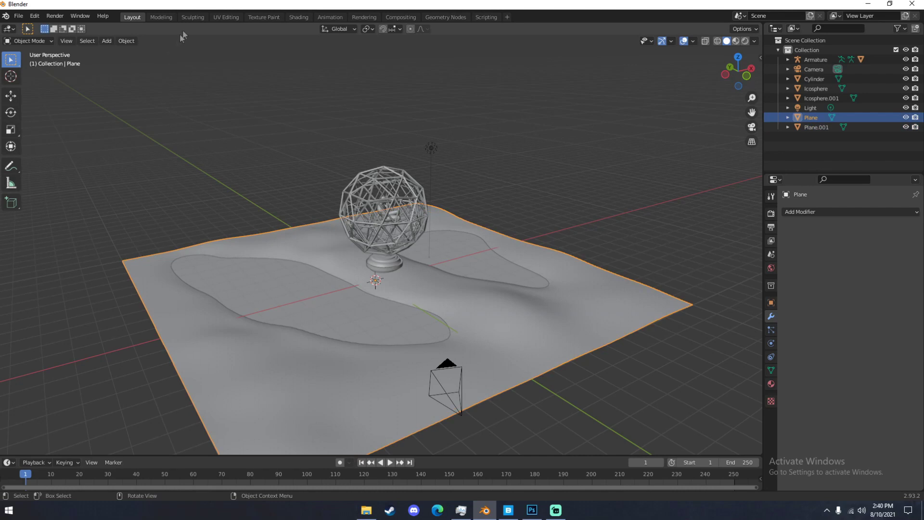
pyautogui.click(192, 17)
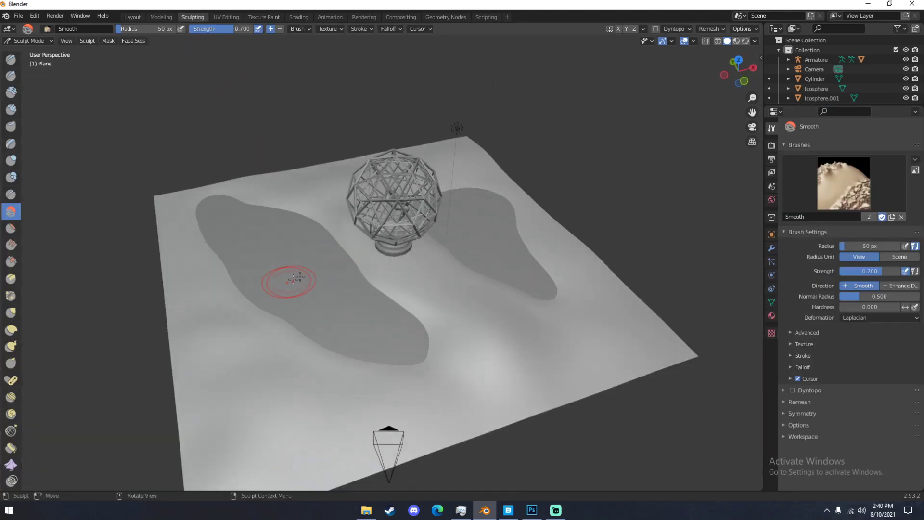
pyautogui.press('x')
pyautogui.moveTo(325, 238)
pyautogui.mouseDown()
pyautogui.moveTo(295, 248)
pyautogui.moveTo(303, 255)
pyautogui.mouseUp()
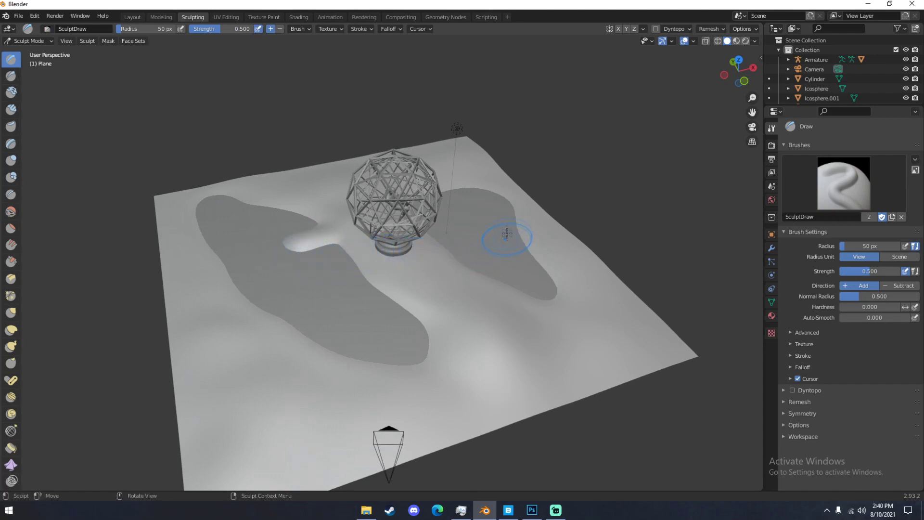
pyautogui.moveTo(306, 332)
pyautogui.mouseDown()
pyautogui.moveTo(286, 326)
pyautogui.moveTo(282, 304)
pyautogui.moveTo(270, 308)
pyautogui.mouseUp()
pyautogui.moveTo(342, 315); pyautogui.dragTo(305, 306, button='middle')
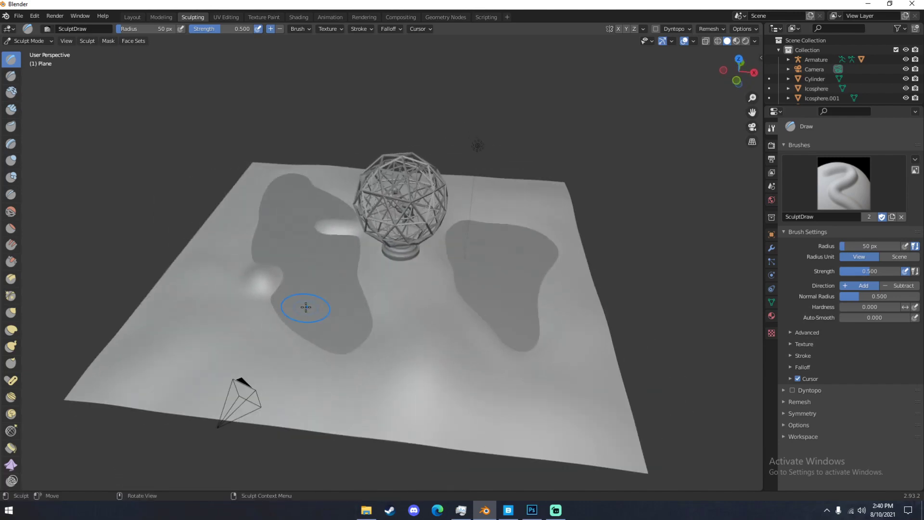
# - Build up the terrain along the right pool's far edge, then switch to the Smooth brush and check the camera view
pyautogui.press('KP_0')
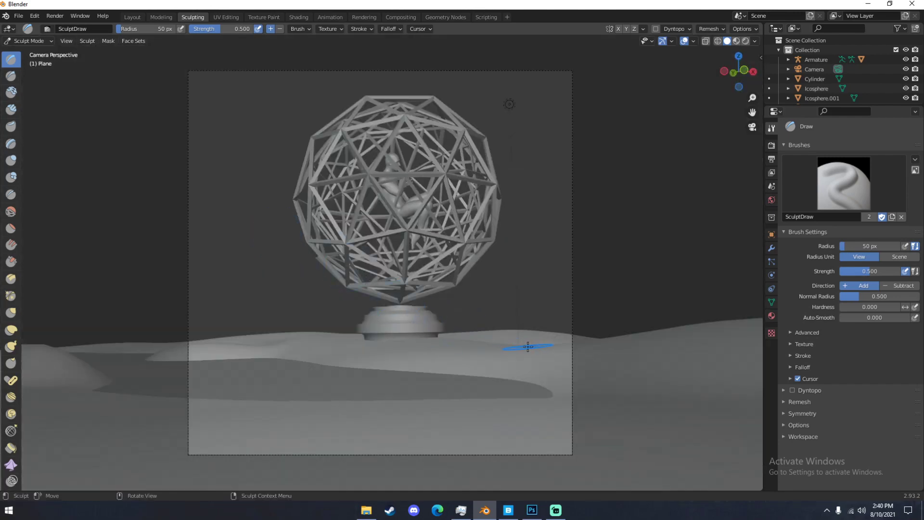
pyautogui.press('KP_0')
pyautogui.moveTo(525, 273)
pyautogui.mouseDown()
pyautogui.moveTo(513, 269)
pyautogui.moveTo(548, 264)
pyautogui.mouseUp()
pyautogui.press('s')
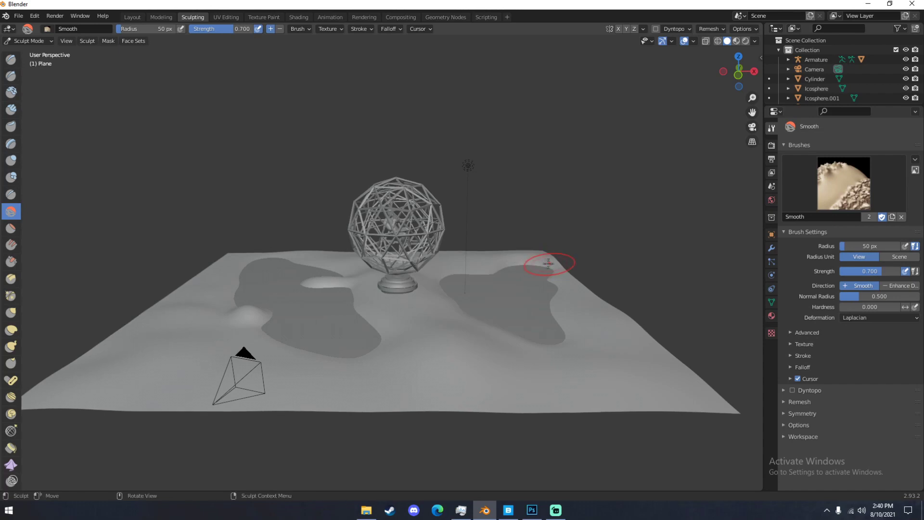
pyautogui.press('KP_0')
# - Reshape the terrain behind the left pool with the Draw brush and soften it with the Smooth brush at strength 0.700
pyautogui.moveTo(425, 285)
pyautogui.mouseDown(button='middle')
pyautogui.moveTo(353, 367)
pyautogui.moveTo(346, 356)
pyautogui.mouseUp(button='middle')
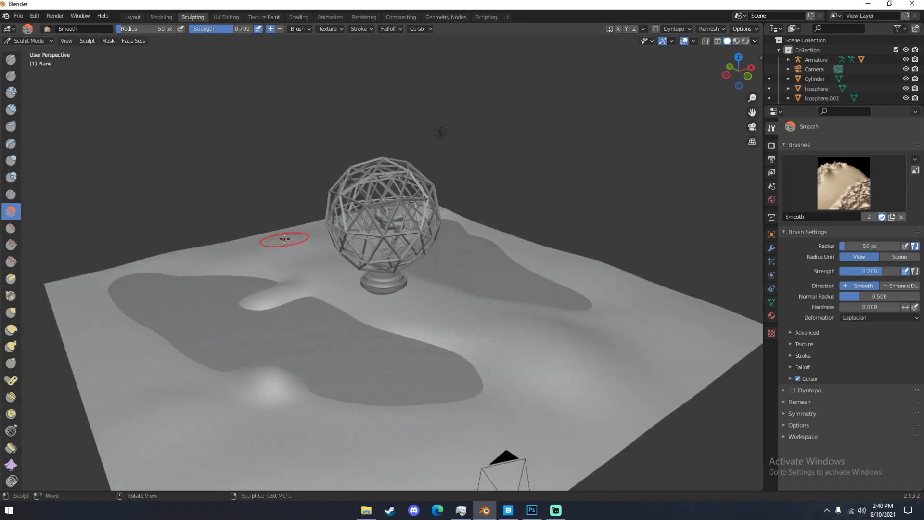
pyautogui.moveTo(294, 244)
pyautogui.mouseDown()
pyautogui.moveTo(268, 247)
pyautogui.moveTo(310, 256)
pyautogui.mouseUp()
pyautogui.press('x')
pyautogui.moveTo(309, 257); pyautogui.dragTo(178, 343, button='middle')
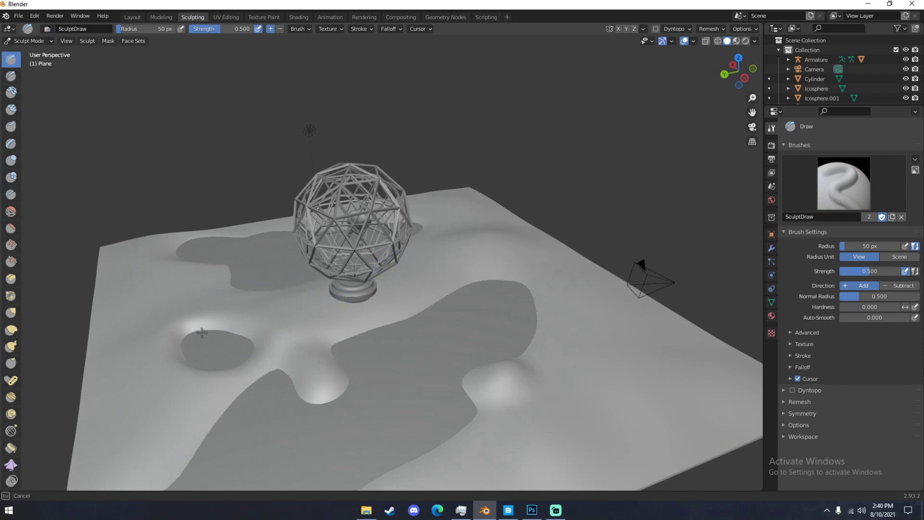
pyautogui.press('s')
pyautogui.moveTo(197, 325)
pyautogui.mouseDown()
pyautogui.moveTo(202, 337)
pyautogui.moveTo(189, 351)
pyautogui.moveTo(231, 356)
pyautogui.moveTo(262, 382)
pyautogui.moveTo(243, 371)
pyautogui.mouseUp()
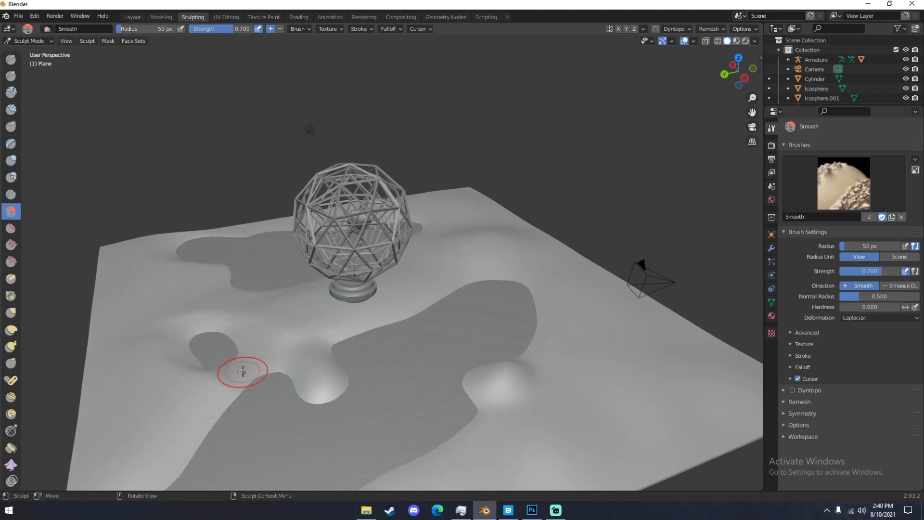
pyautogui.press('x')
pyautogui.moveTo(239, 367)
pyautogui.mouseDown()
pyautogui.moveTo(205, 351)
pyautogui.moveTo(229, 386)
pyautogui.moveTo(286, 352)
pyautogui.moveTo(299, 376)
pyautogui.mouseUp()
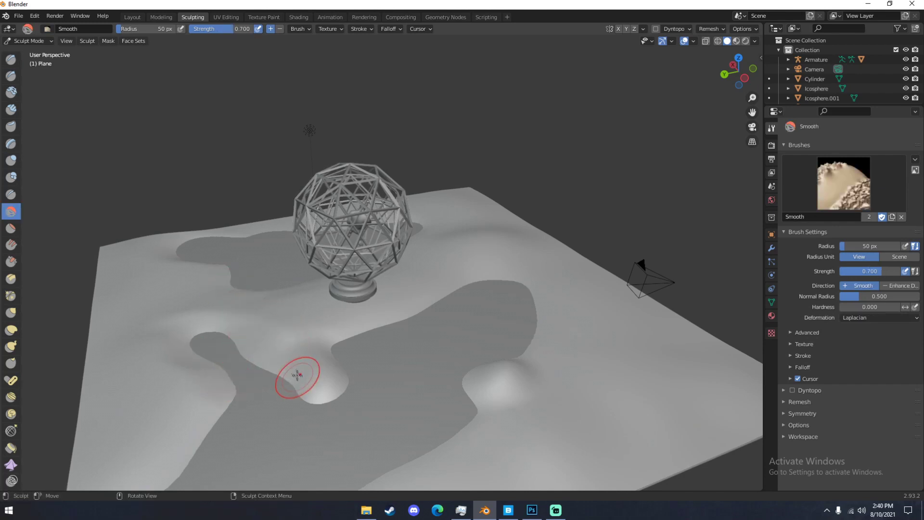
# - Back in the Layout workspace, append the Lava Shaver v1.1 material from LavaShader_v1.1.blend on the Desktop
pyautogui.click(133, 17)
pyautogui.moveTo(408, 259); pyautogui.dragTo(383, 261, button='middle')
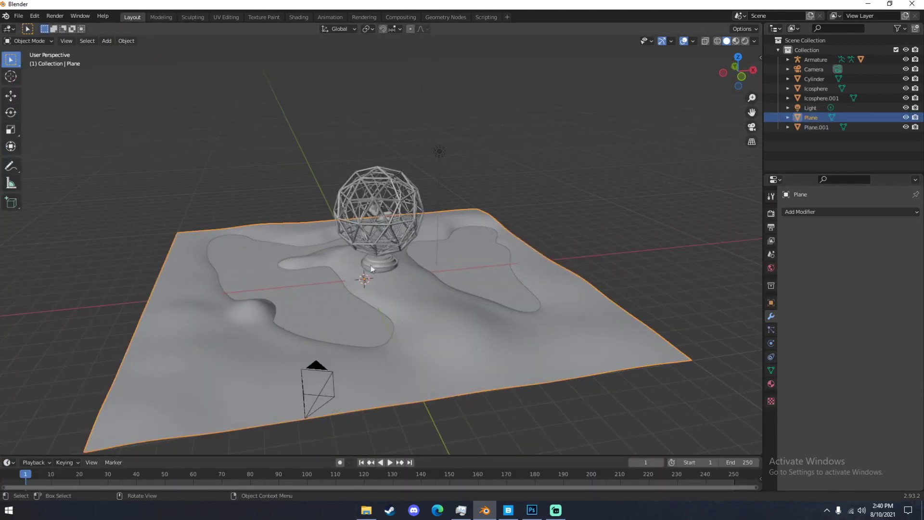
pyautogui.scroll(-1, 381, 262)
pyautogui.click(322, 296)
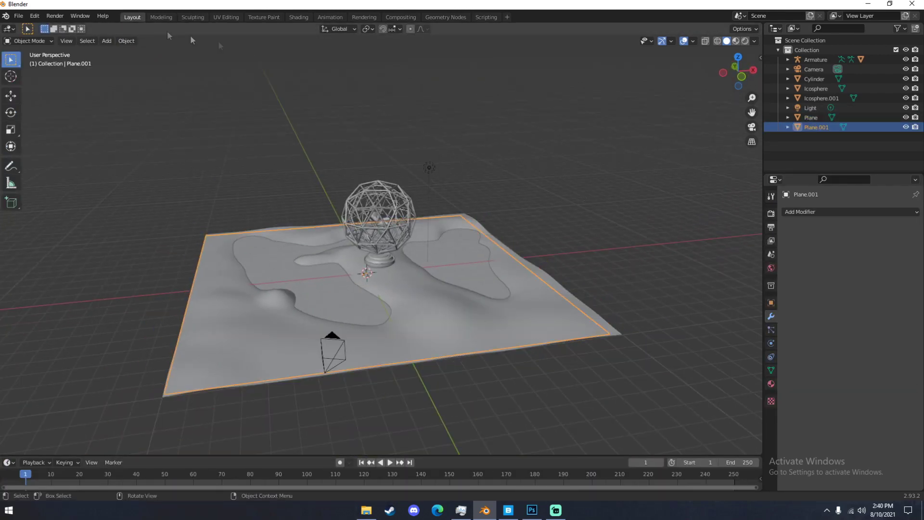
pyautogui.click(19, 16)
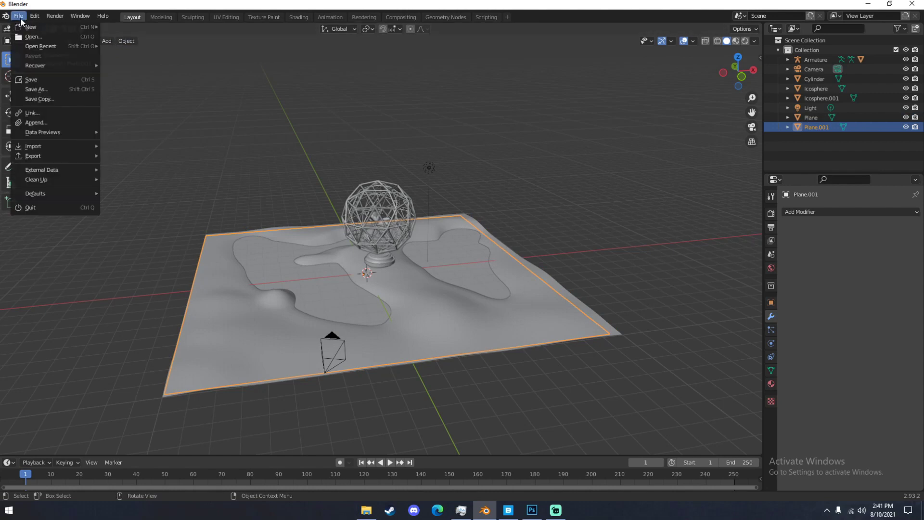
pyautogui.click(42, 123)
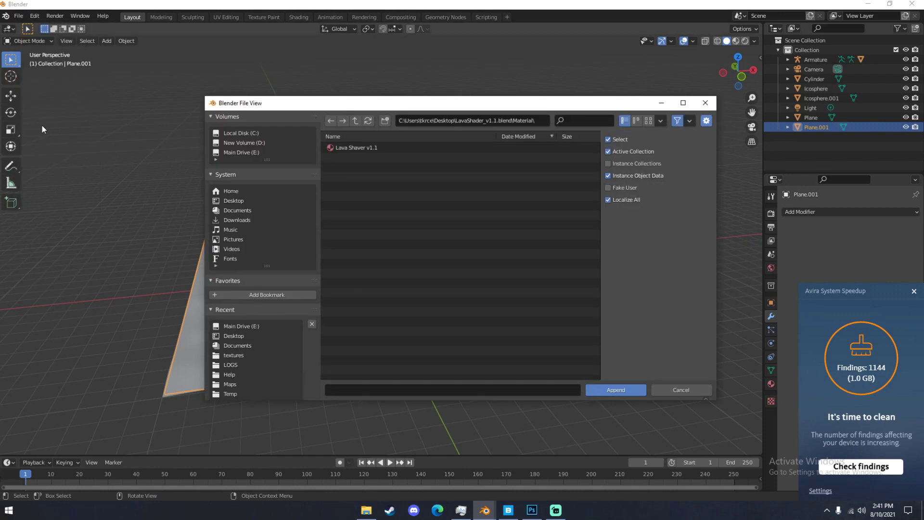
pyautogui.click(233, 201)
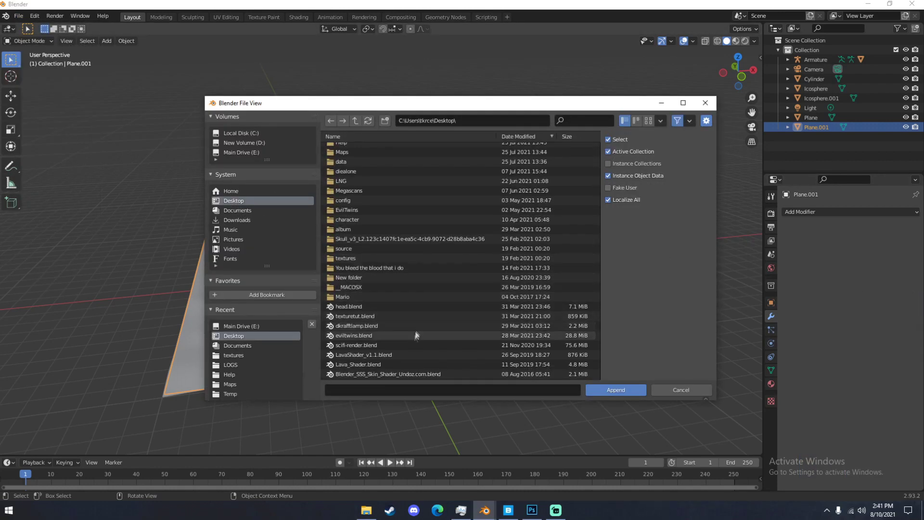
pyautogui.doubleClick(376, 354)
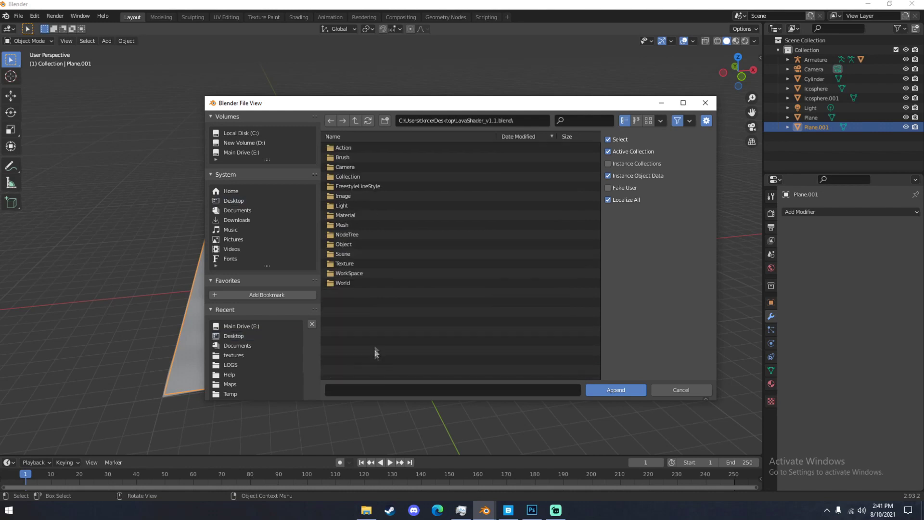
pyautogui.doubleClick(366, 215)
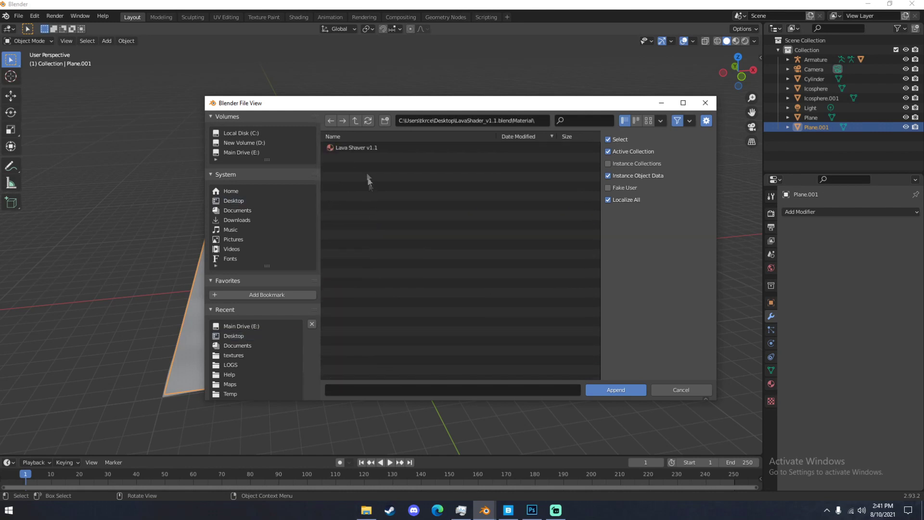
pyautogui.doubleClick(365, 149)
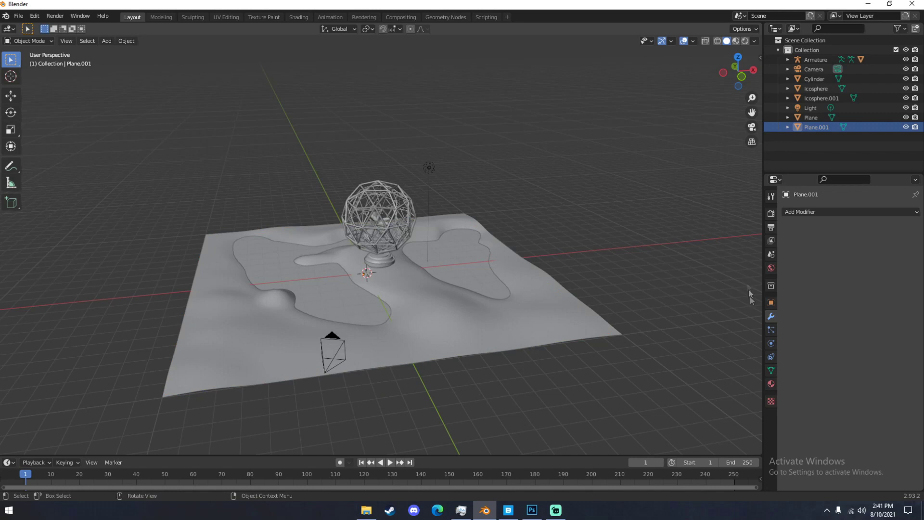
# - Select the flat plane, Plane.001, and subdivide its face in Edit Mode with 100 cuts
pyautogui.click(771, 384)
pyautogui.click(342, 296)
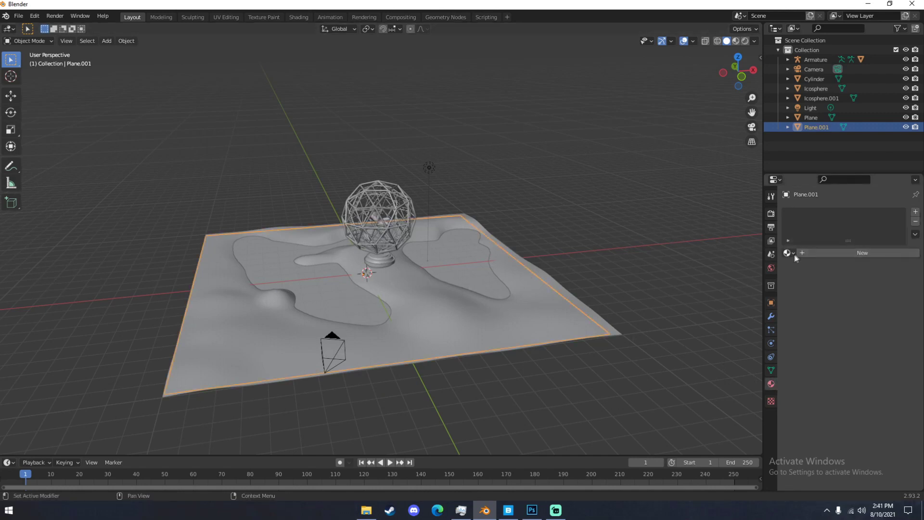
pyautogui.moveTo(501, 287); pyautogui.dragTo(480, 333, button='middle')
pyautogui.press('Tab')
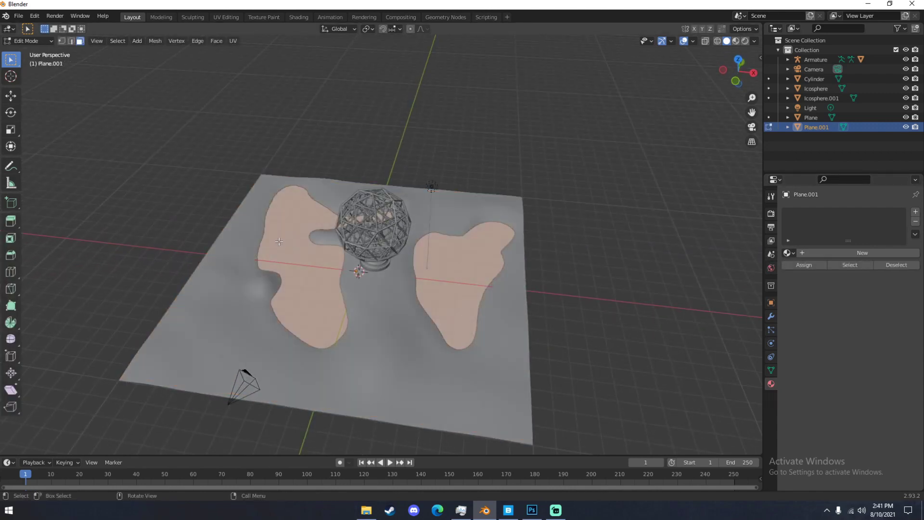
pyautogui.rightClick(300, 261)
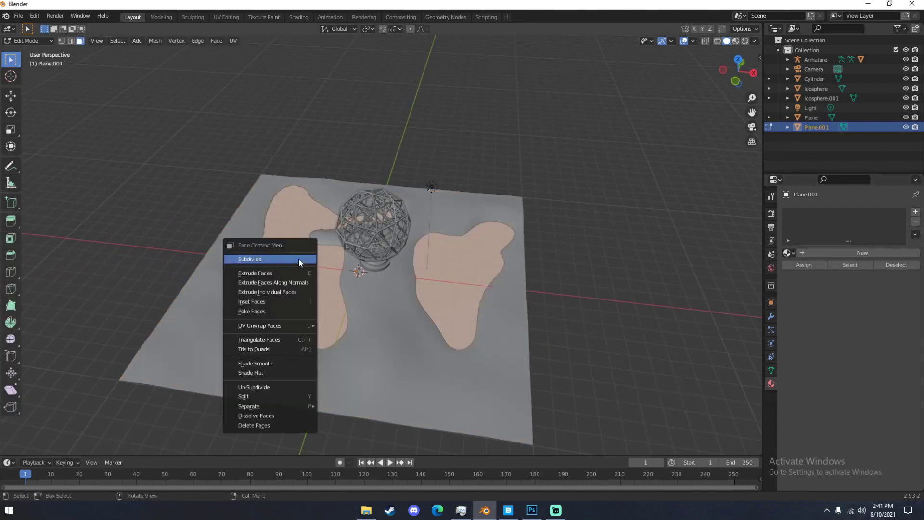
pyautogui.click(287, 259)
pyautogui.click(61, 447)
pyautogui.click(123, 379)
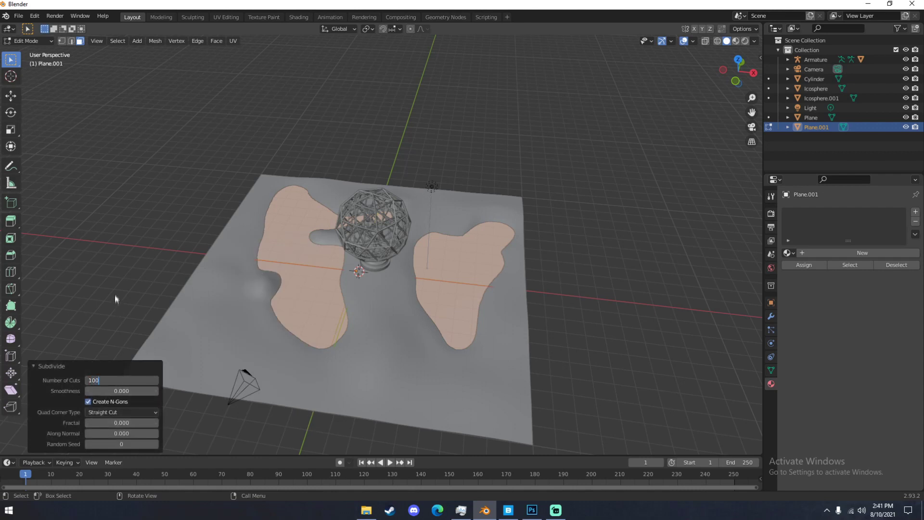
pyautogui.press('Return')
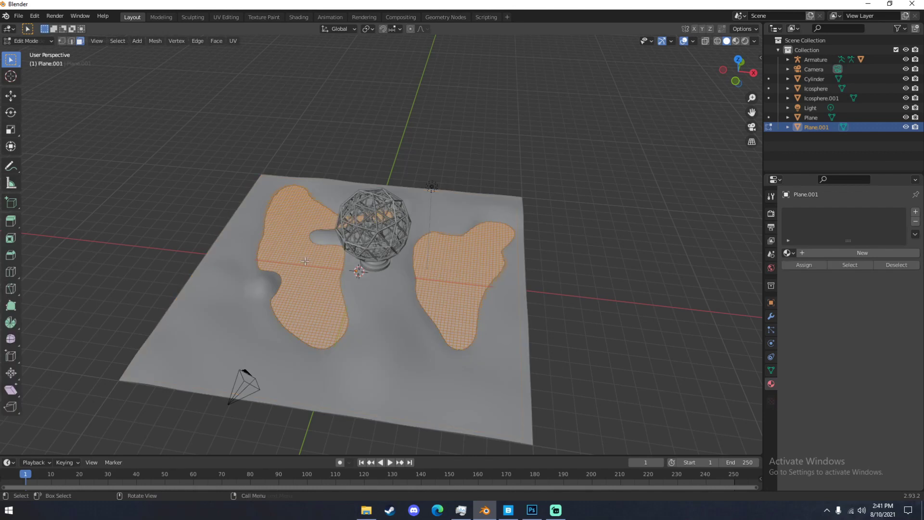
# - Subdivide all faces of the flat plane once more and return to Object Mode
pyautogui.rightClick(313, 252)
pyautogui.click(314, 251)
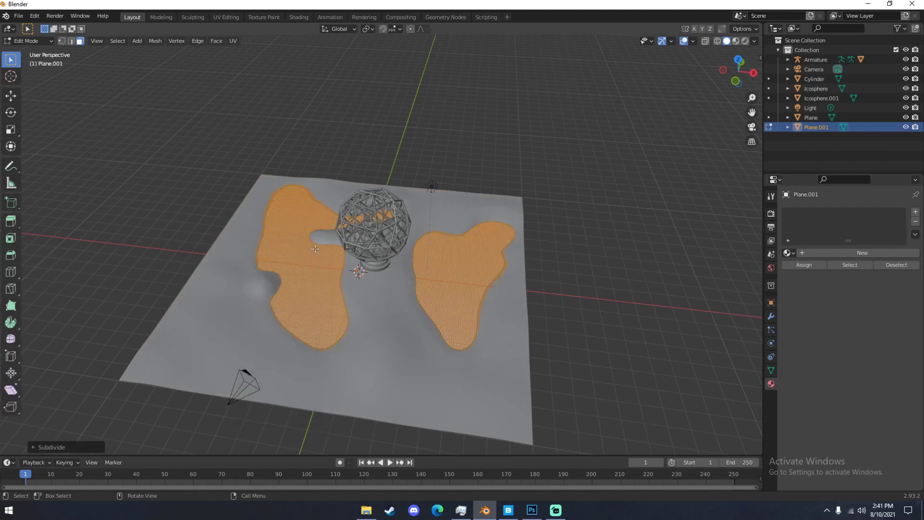
pyautogui.press('Tab')
# - Assign the Lava Shaver v1.1 material to the flat plane, Plane.001
pyautogui.moveTo(324, 289); pyautogui.dragTo(531, 302, button='middle')
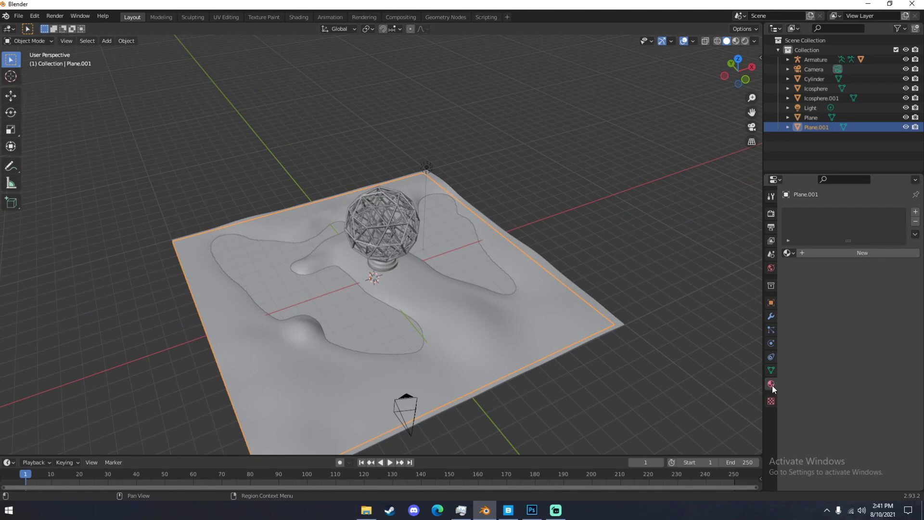
pyautogui.click(787, 253)
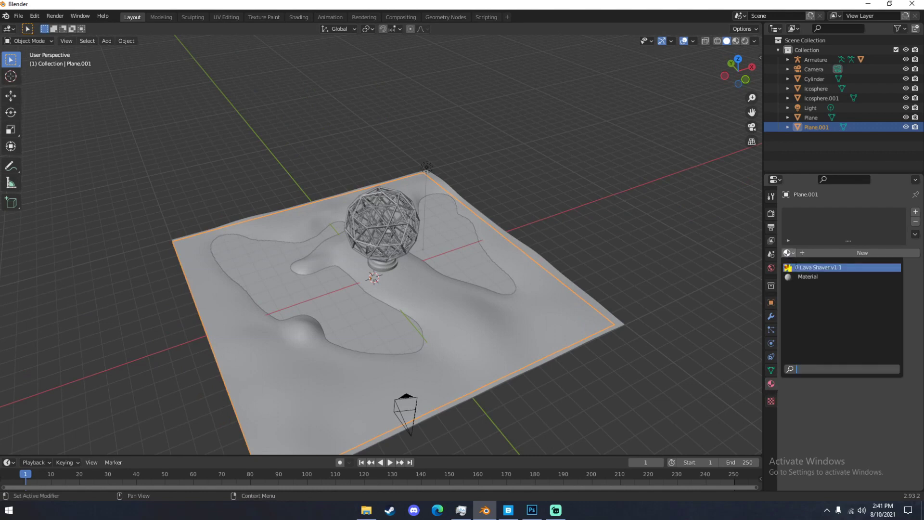
pyautogui.click(810, 268)
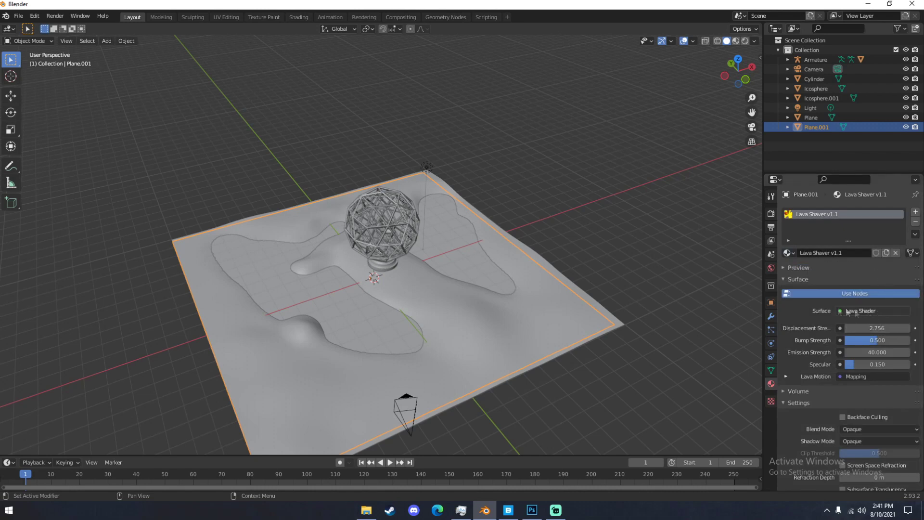
# - Switch the render engine to Cycles and set its device to GPU Compute
pyautogui.click(771, 213)
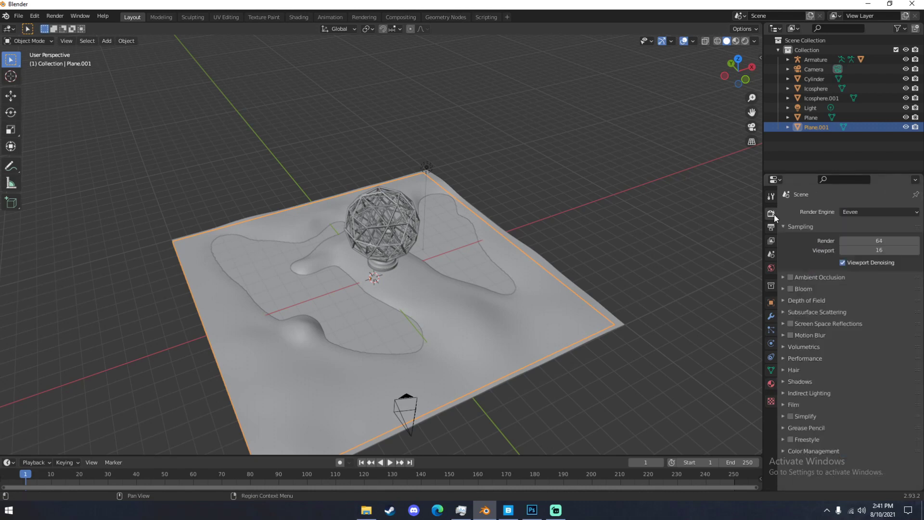
pyautogui.click(859, 212)
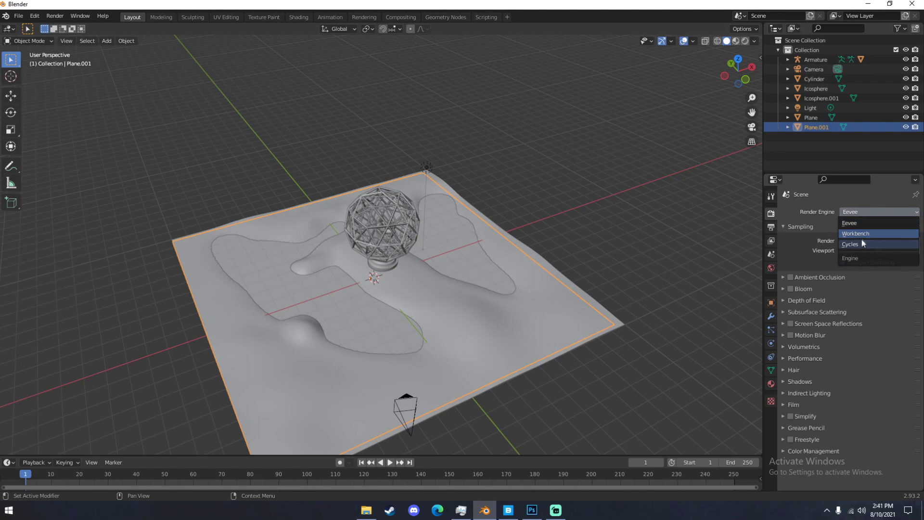
pyautogui.click(861, 242)
pyautogui.click(853, 235)
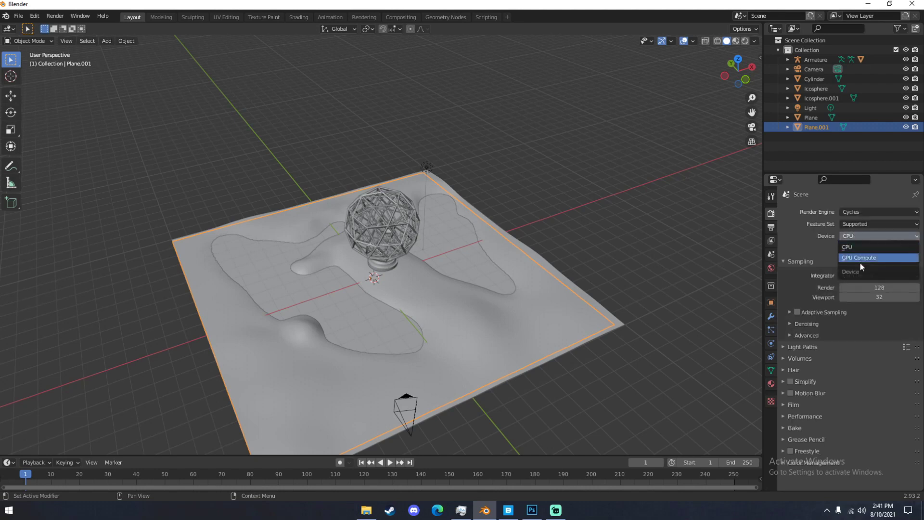
pyautogui.click(859, 257)
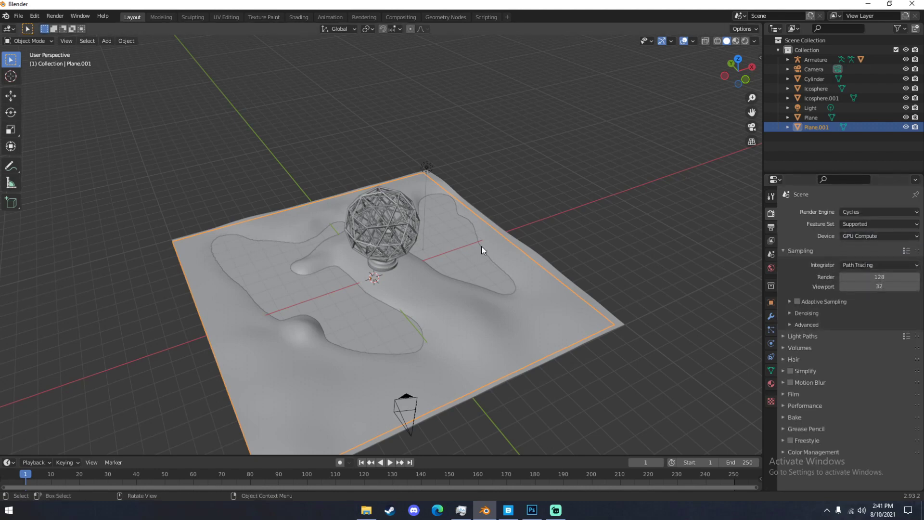
# - Check the CUDA settings for Cycles render devices in the system preferences and close the preferences window
pyautogui.click(34, 18)
pyautogui.click(54, 152)
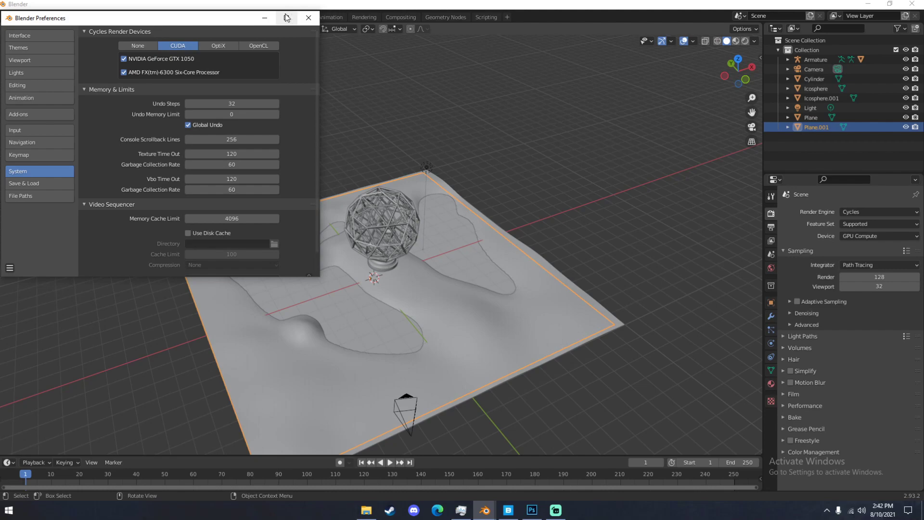
pyautogui.click(308, 18)
# - Give the outer wireframe sphere, Icosphere, a new material with an Emission surface and open its strength for editing
pyautogui.moveTo(366, 171); pyautogui.dragTo(309, 165, button='middle')
pyautogui.scroll(3, 308, 166)
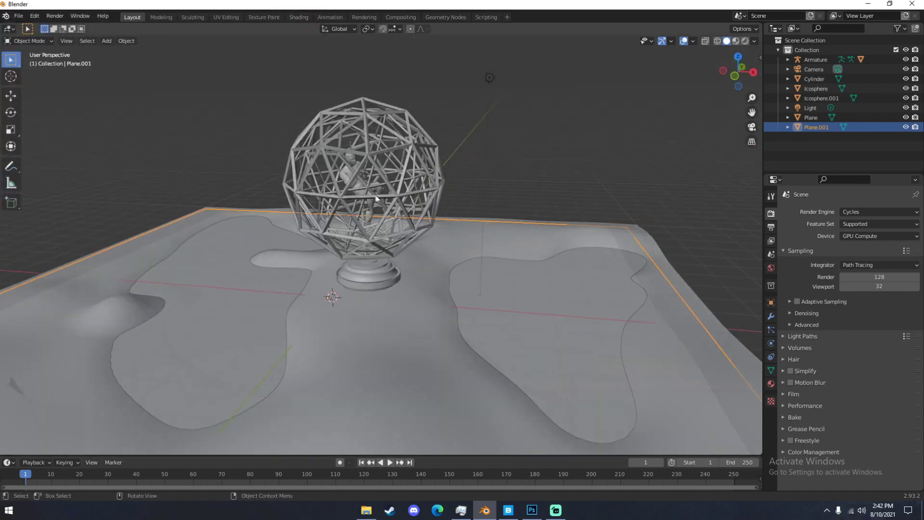
pyautogui.scroll(4, 380, 198)
pyautogui.click(379, 160)
pyautogui.moveTo(380, 160); pyautogui.dragTo(338, 235, button='middle')
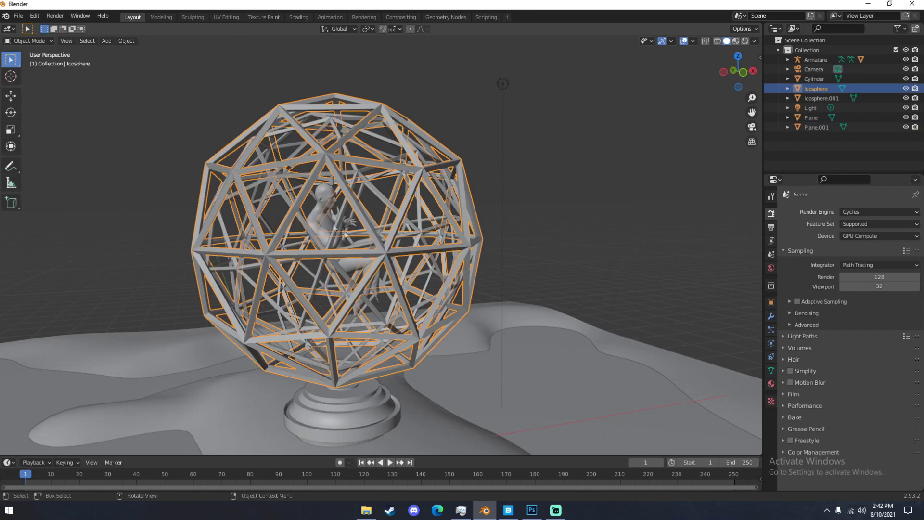
pyautogui.click(771, 384)
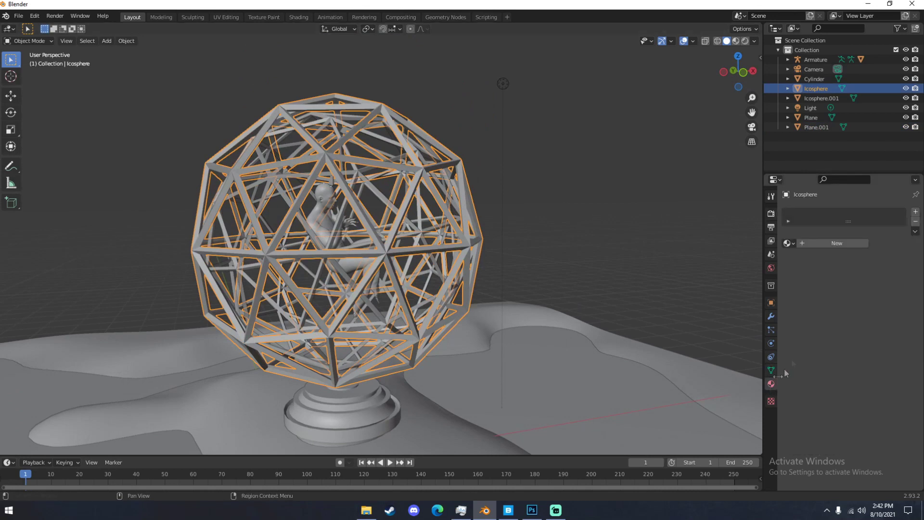
pyautogui.click(834, 245)
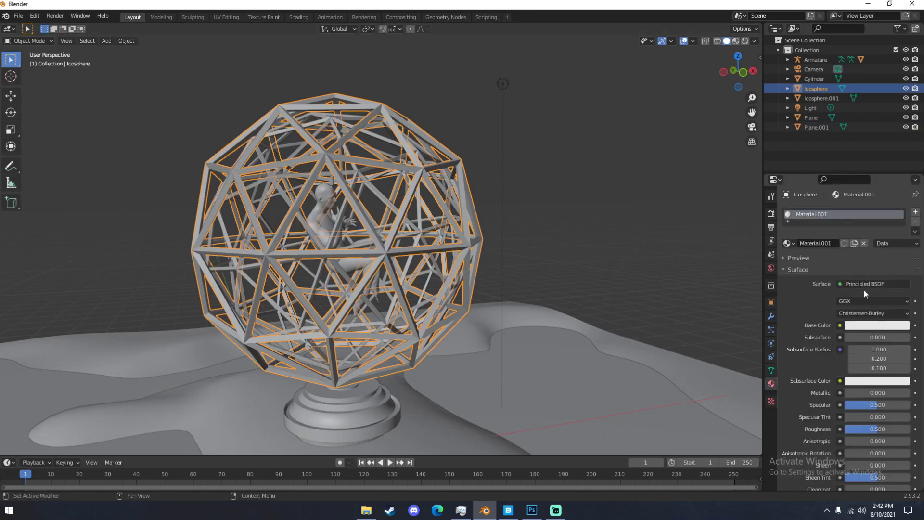
pyautogui.click(866, 286)
pyautogui.click(733, 92)
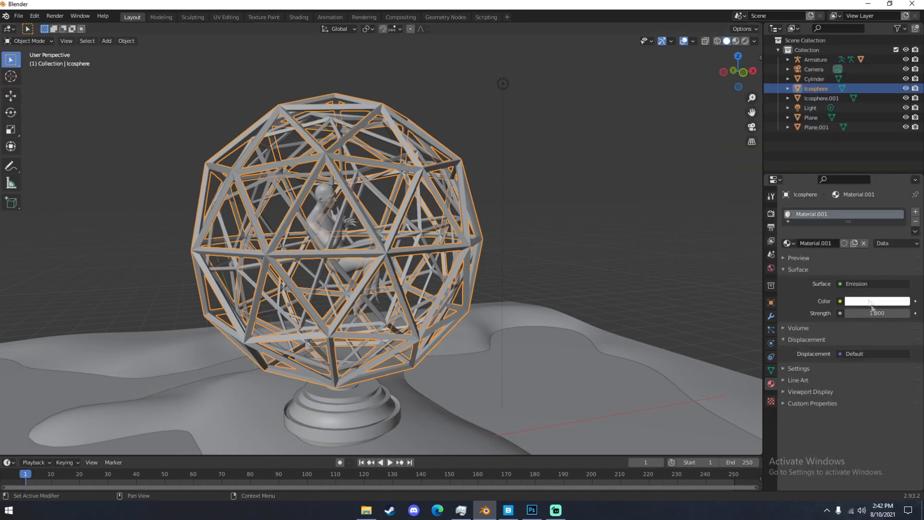
pyautogui.click(876, 314)
# - Give the inner wireframe sphere, Icosphere.001, a new Glossy BSDF material with roughness 0.125
pyautogui.click(361, 174)
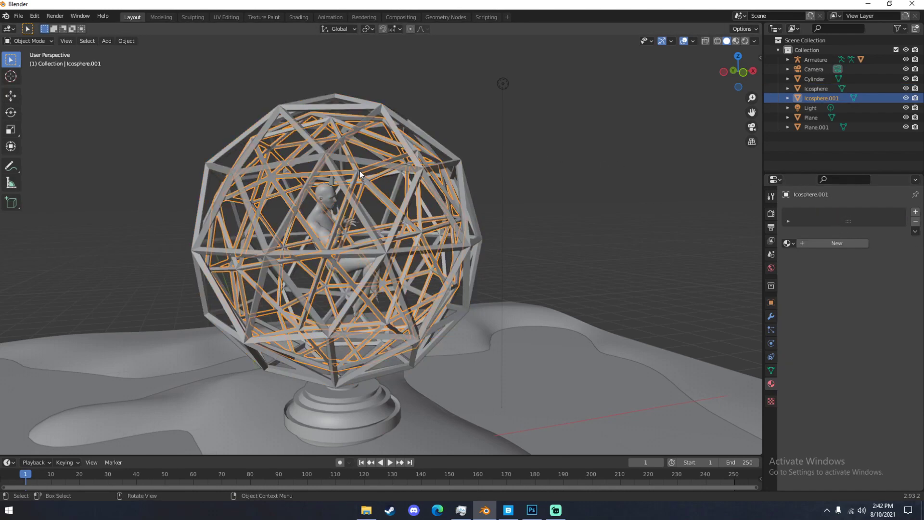
pyautogui.click(823, 243)
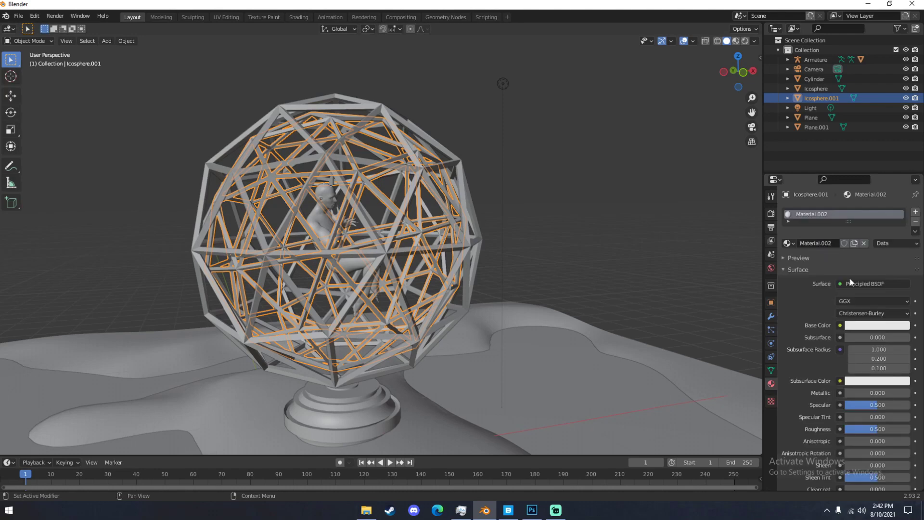
pyautogui.click(851, 284)
pyautogui.click(741, 114)
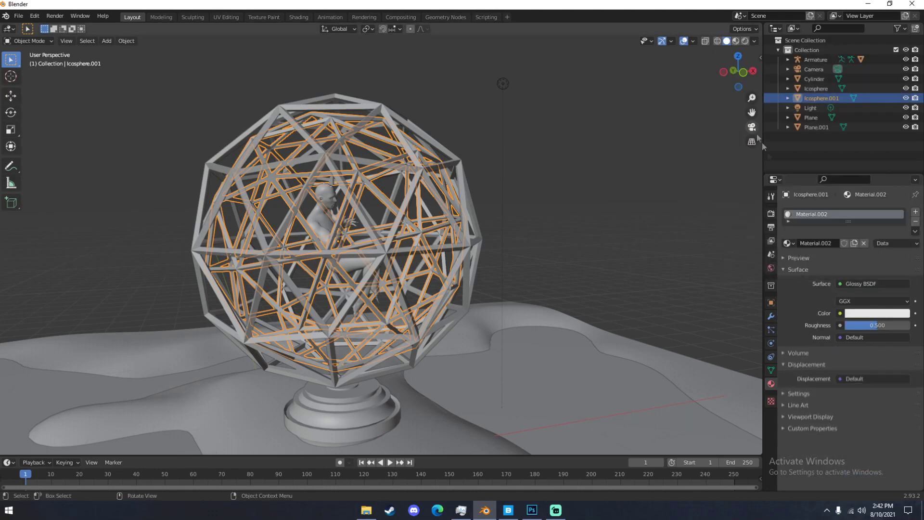
pyautogui.click(878, 327)
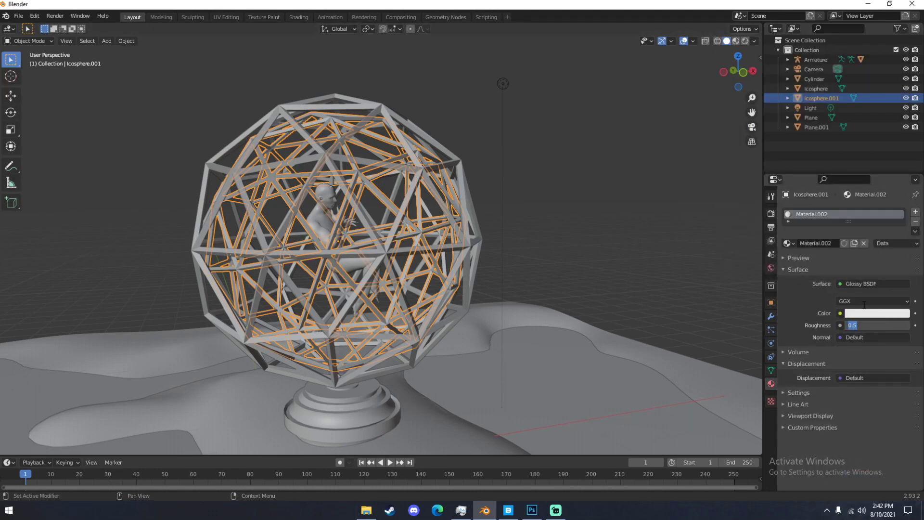
pyautogui.write('.125')
pyautogui.press('Return')
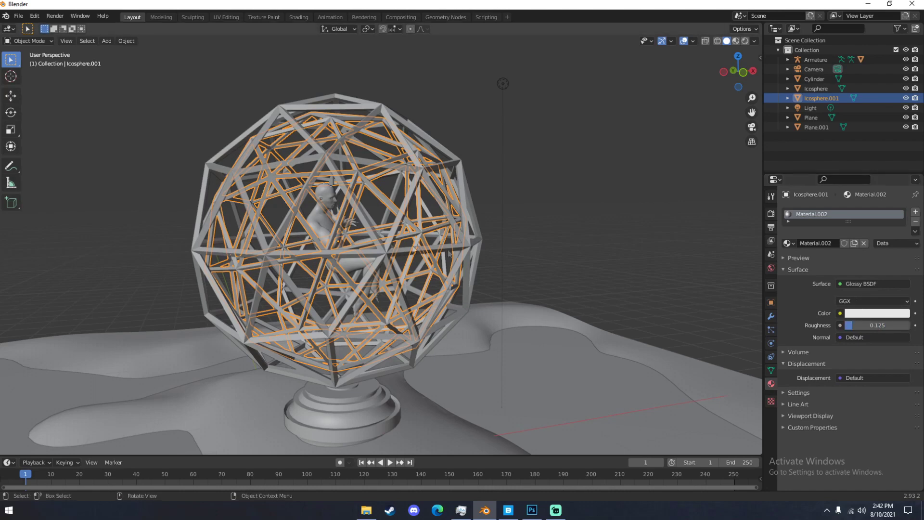
# - Deselect the inner sphere and set the world background color to black
pyautogui.scroll(-4, 357, 213)
pyautogui.click(358, 214)
pyautogui.moveTo(358, 213); pyautogui.dragTo(346, 258, button='middle')
pyautogui.scroll(-4, 348, 260)
pyautogui.scroll(4, 362, 297)
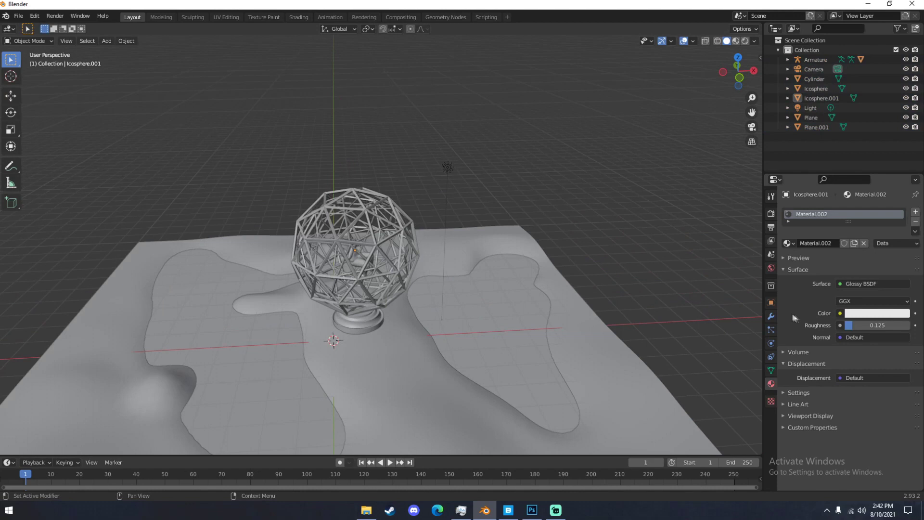
pyautogui.click(770, 268)
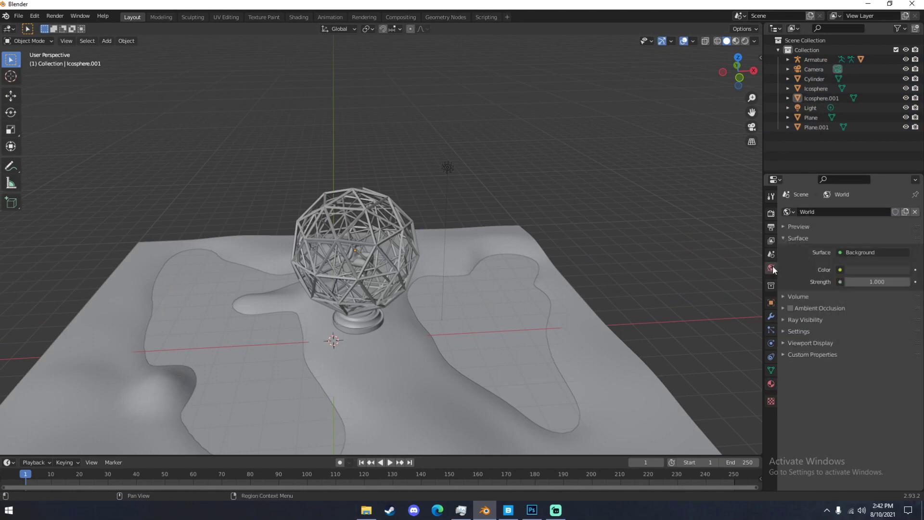
pyautogui.click(858, 270)
pyautogui.moveTo(904, 197); pyautogui.dragTo(907, 206)
# - Lower the scene's light by about 1.5 m and position it beside the wireframe spheres
pyautogui.moveTo(556, 282); pyautogui.dragTo(443, 185, button='middle')
pyautogui.click(442, 164)
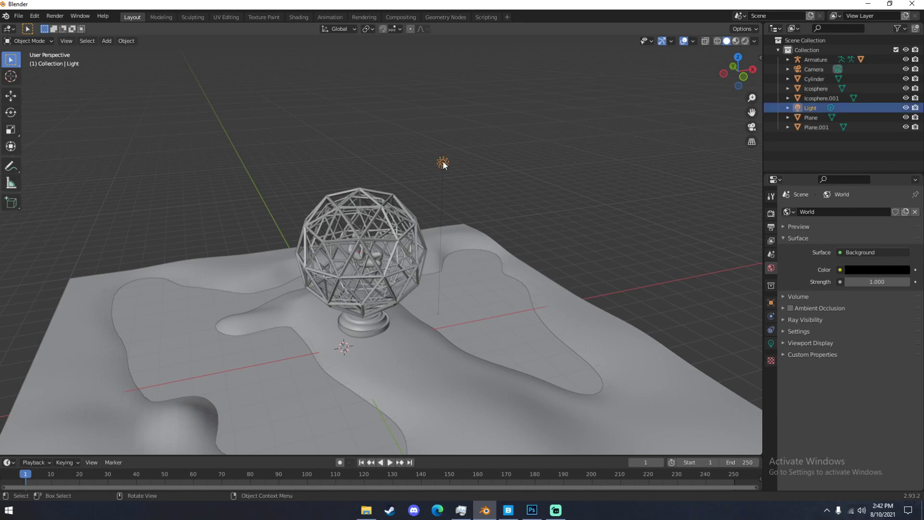
pyautogui.moveTo(455, 171); pyautogui.dragTo(455, 155, button='middle')
pyautogui.press('g')
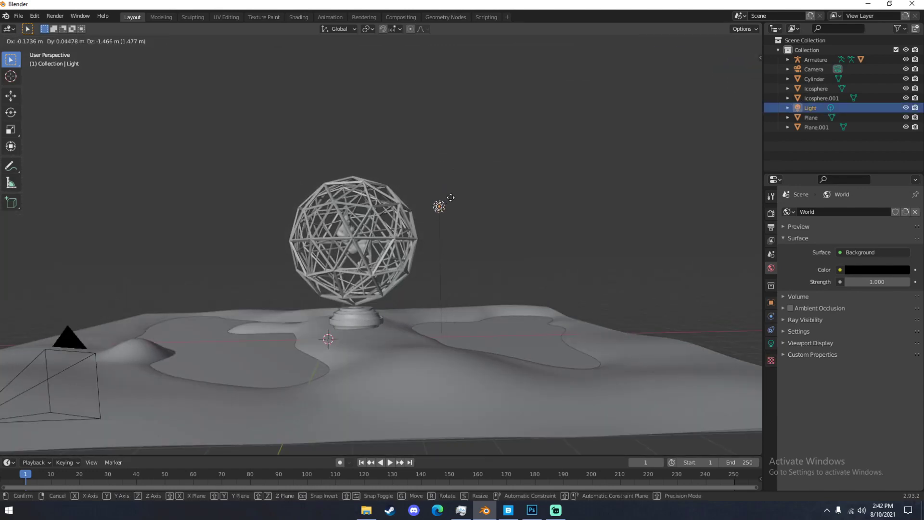
pyautogui.click(466, 202)
pyautogui.moveTo(466, 202); pyautogui.dragTo(488, 235, button='middle')
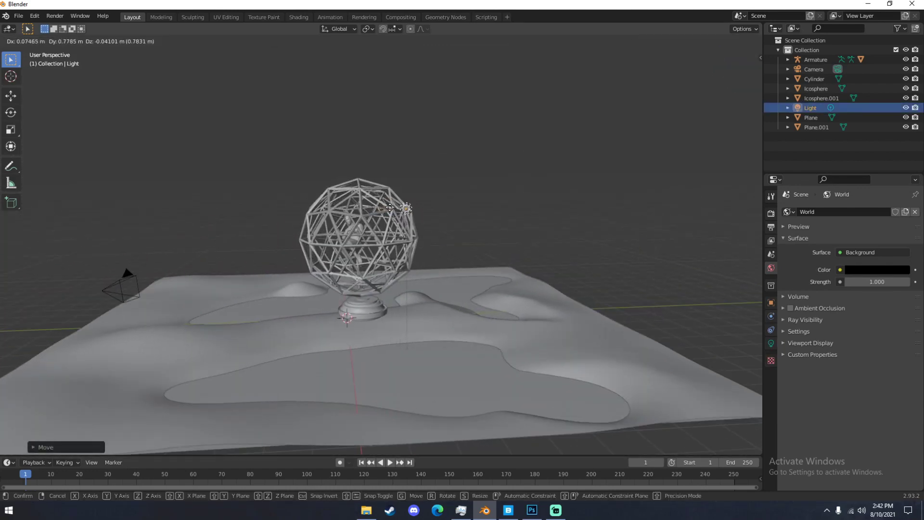
# - Set the light's color to a pale cyan
pyautogui.click(771, 343)
pyautogui.click(872, 264)
pyautogui.click(860, 163)
# - Duplicate the cyan light and place the copy on the opposite side of the wireframe spheres
pyautogui.moveTo(674, 215); pyautogui.dragTo(524, 233, button='middle')
pyautogui.hotkey('shift', 'd')
pyautogui.click(599, 243)
pyautogui.moveTo(601, 242); pyautogui.dragTo(507, 221, button='middle')
pyautogui.hotkey('shift', 'd')
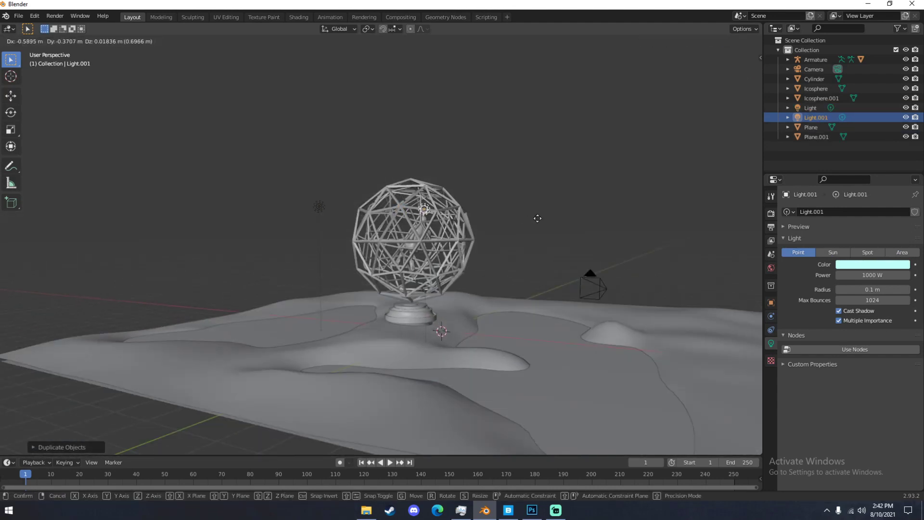
pyautogui.click(540, 217)
# - Check the reference artwork in Photoshop, return to Blender, and in camera view move the original light about 0.7 m outward from the spheres
pyautogui.click(528, 514)
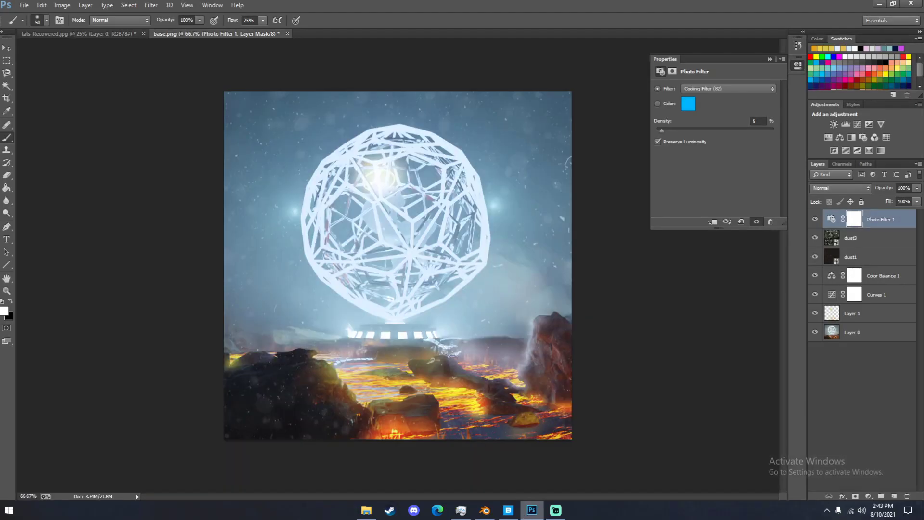
pyautogui.click(484, 510)
pyautogui.moveTo(471, 318); pyautogui.dragTo(373, 299, button='middle')
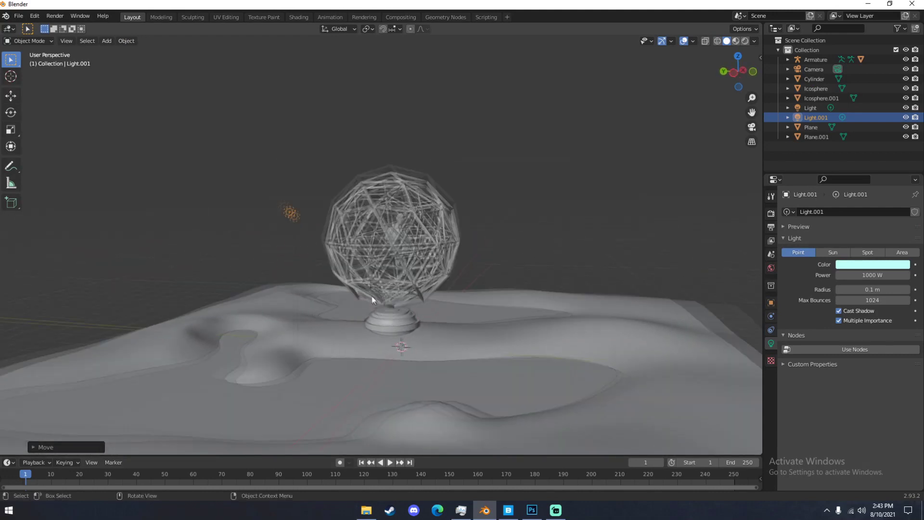
pyautogui.press('KP_0')
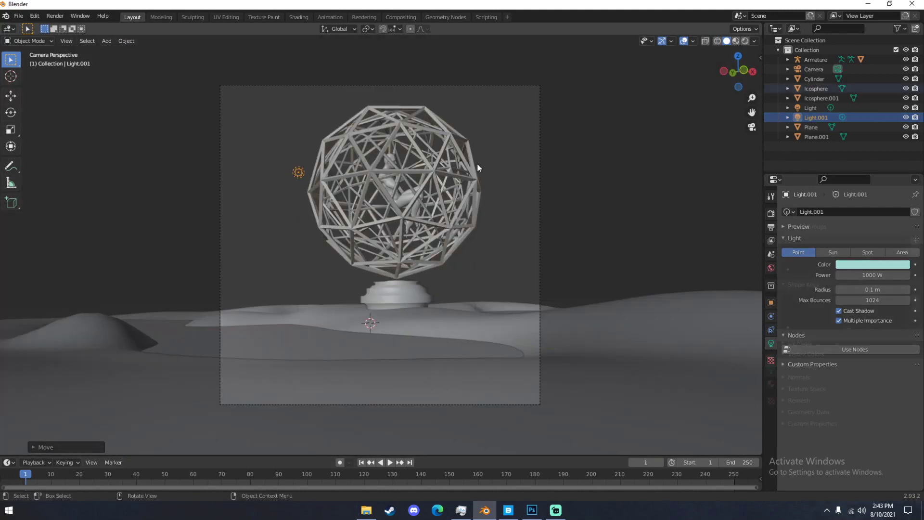
pyautogui.click(479, 163)
pyautogui.click(478, 163)
pyautogui.press('g')
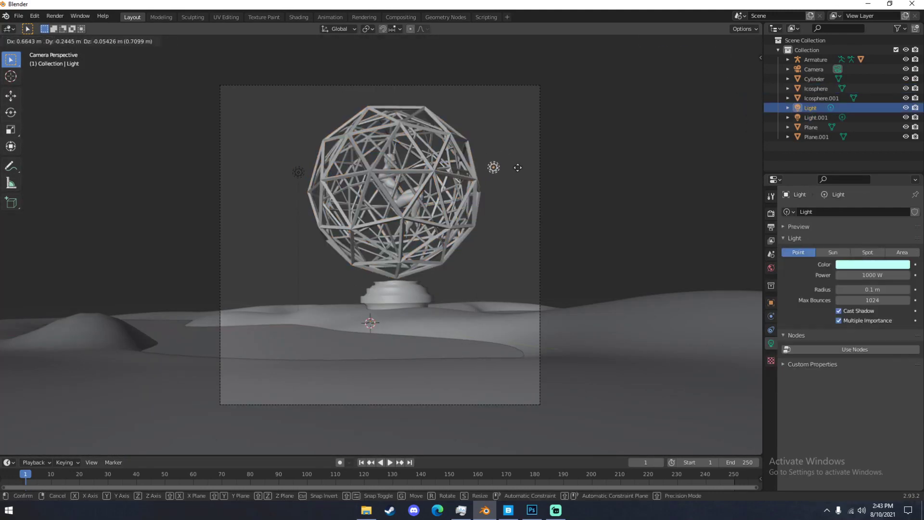
pyautogui.click(519, 167)
# - Add a cube and scale it up until it encloses the terrain, spheres, lights and camera
pyautogui.moveTo(519, 167); pyautogui.dragTo(533, 214, button='middle')
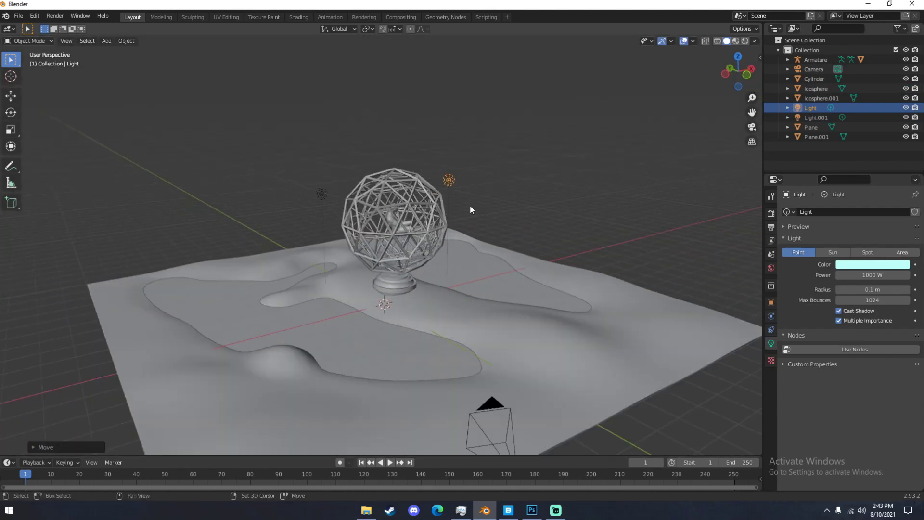
pyautogui.hotkey('shift', 'a')
pyautogui.moveTo(470, 203)
pyautogui.click(505, 218)
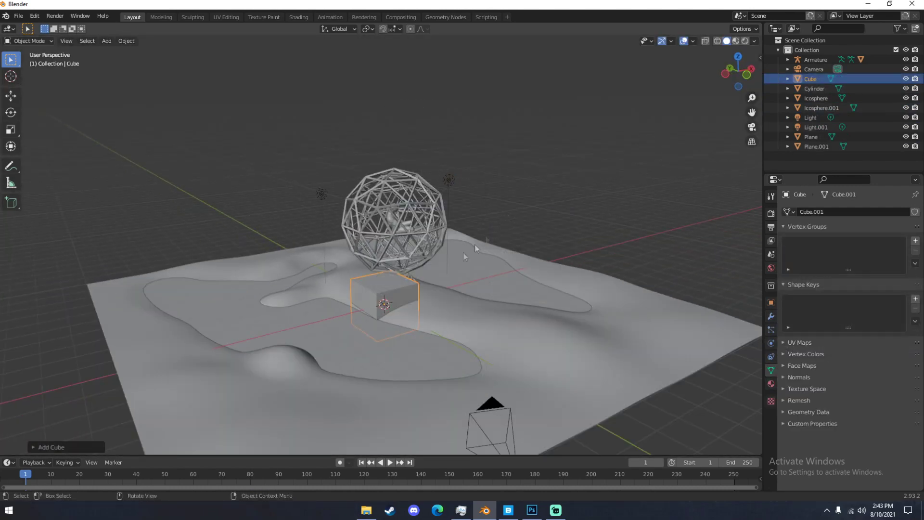
pyautogui.scroll(-3, 463, 252)
pyautogui.press('s')
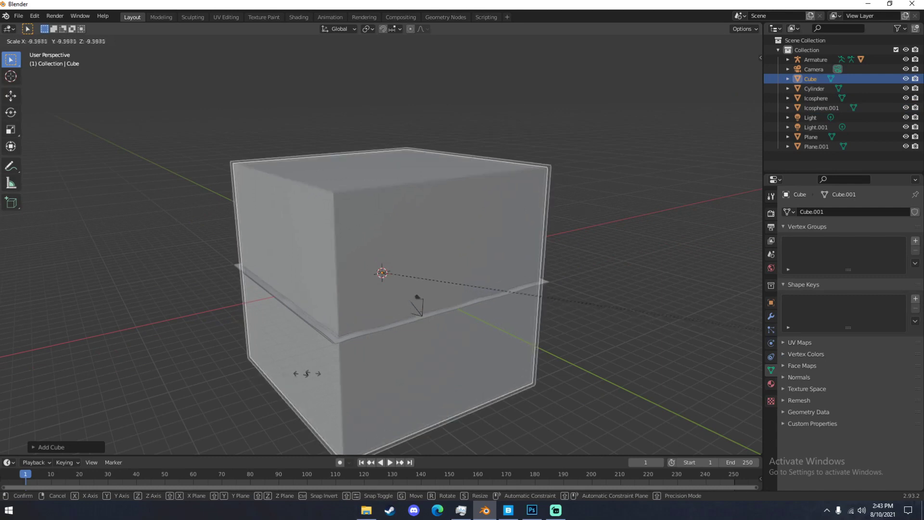
pyautogui.click(161, 371)
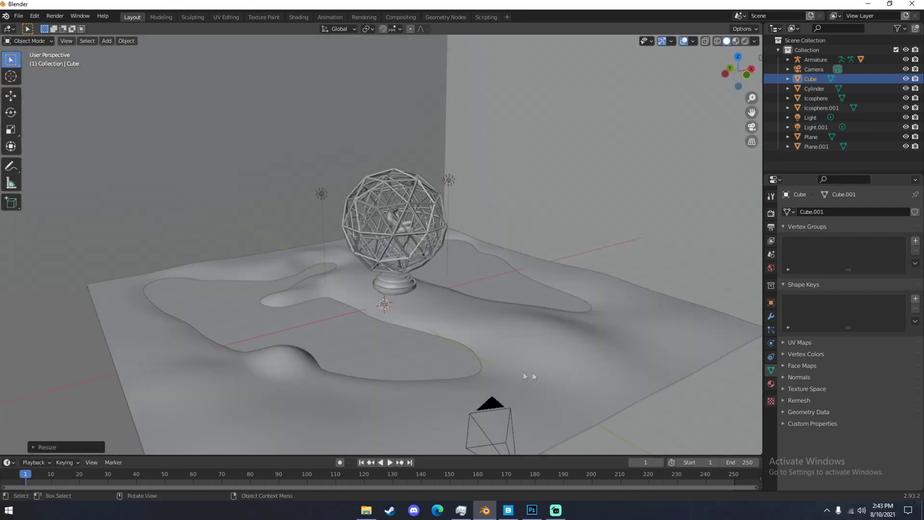
# - Give the enclosing cube a new material, disconnect its surface shader and use Principled Volume as its volume shader
pyautogui.click(771, 384)
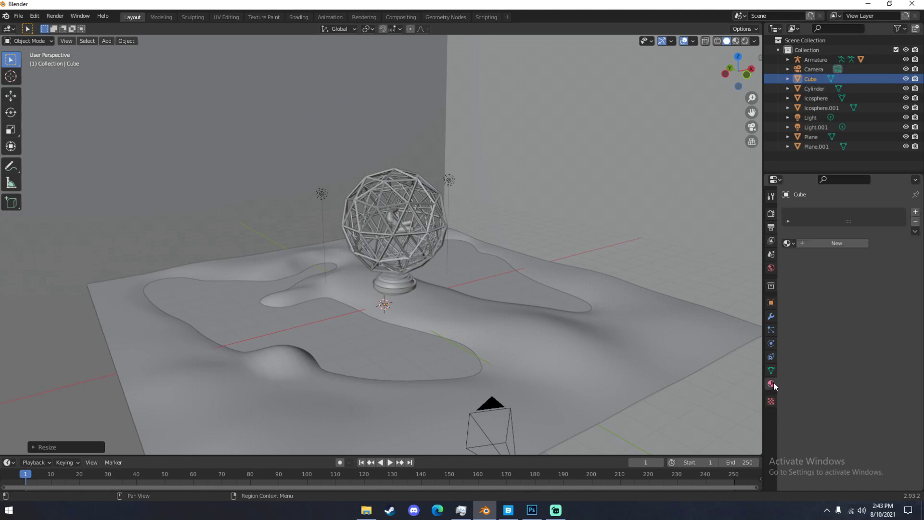
pyautogui.click(818, 245)
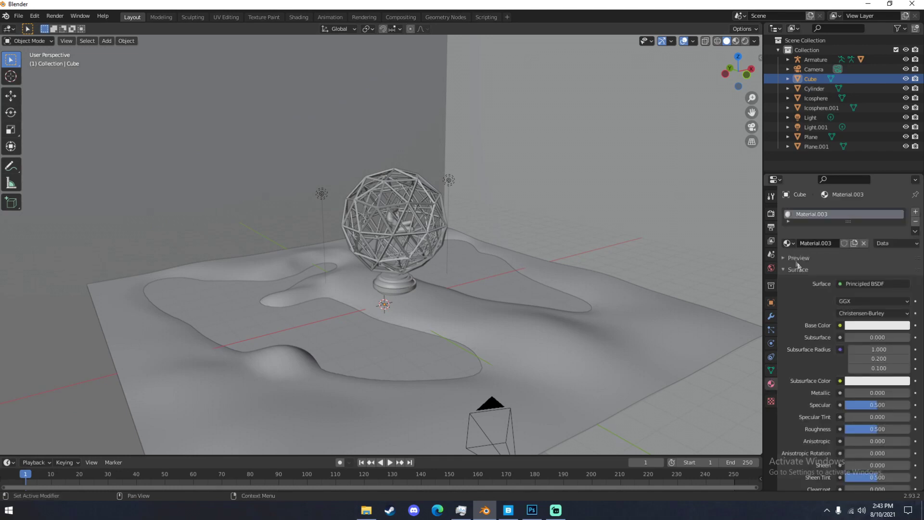
pyautogui.click(859, 284)
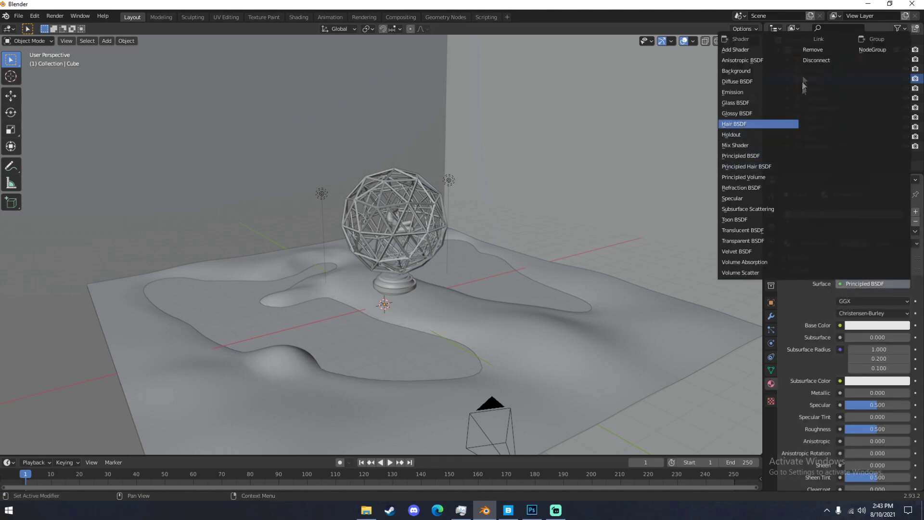
pyautogui.click(814, 59)
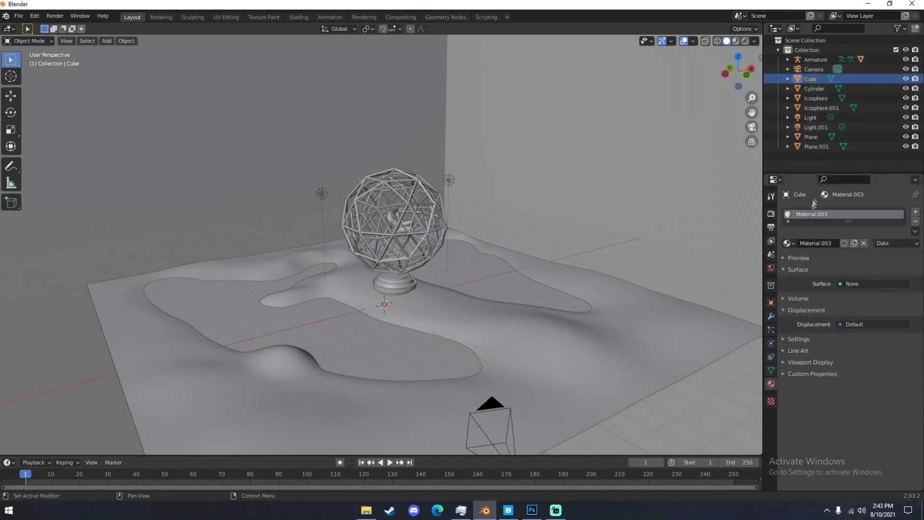
pyautogui.click(850, 314)
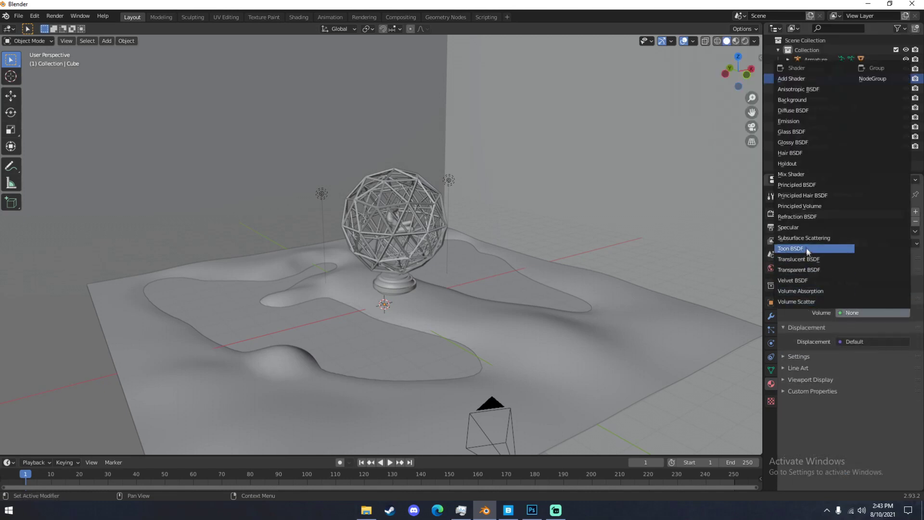
pyautogui.click(804, 206)
# - Set the cube's Principled Volume density to 0.06
pyautogui.doubleClick(867, 354)
pyautogui.press('BackSpace')
pyautogui.press('BackSpace')
pyautogui.press('BackSpace')
pyautogui.write('.0')
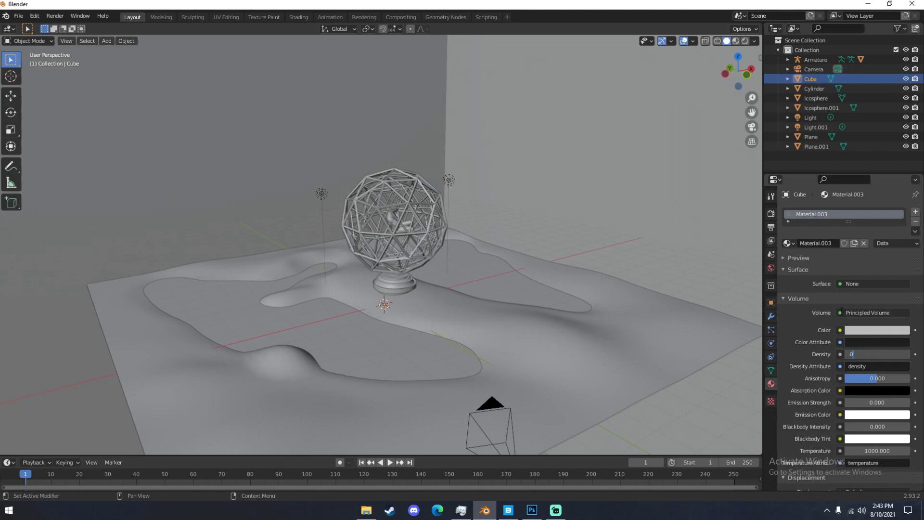
pyautogui.write('4')
pyautogui.press('Return')
pyautogui.click(887, 354)
pyautogui.press('BackSpace')
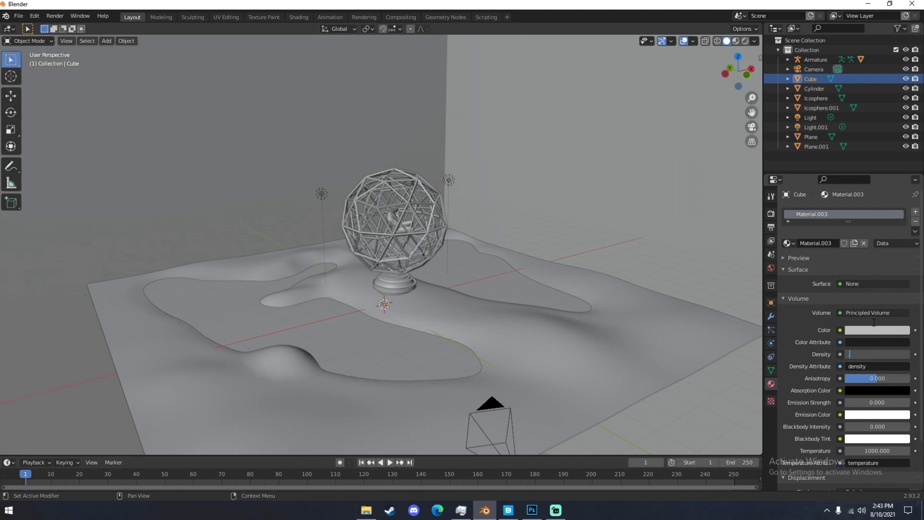
pyautogui.write('.06')
pyautogui.press('Return')
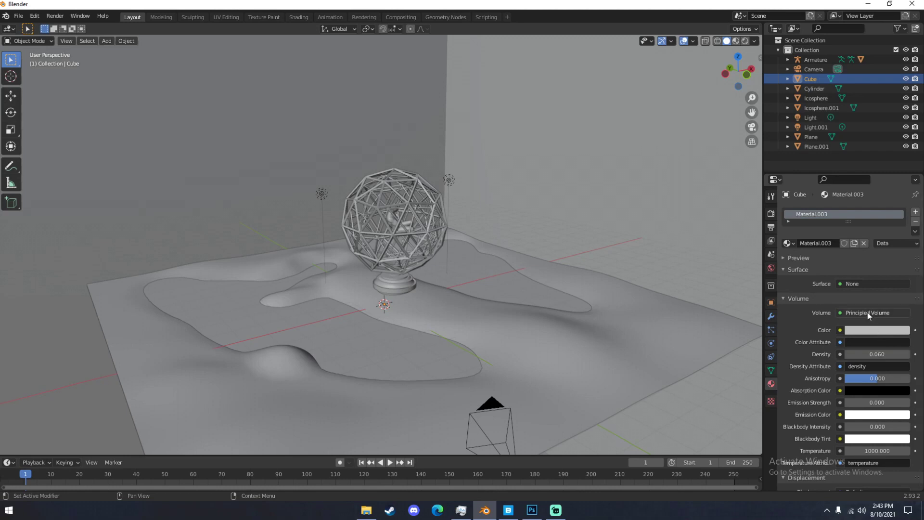
# - Check the scene through the camera and hide the enclosing cube in the viewport
pyautogui.press('KP_0')
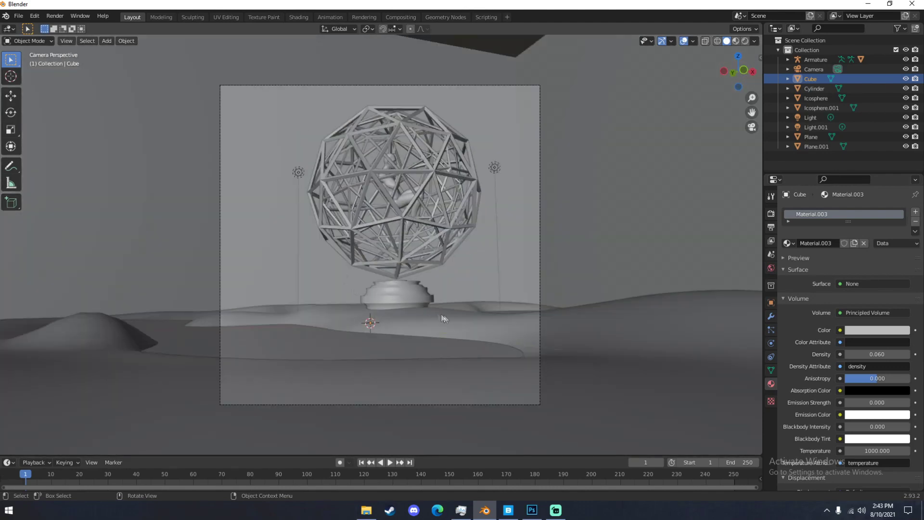
pyautogui.moveTo(442, 319); pyautogui.dragTo(505, 318, button='middle')
pyautogui.moveTo(549, 278); pyautogui.dragTo(533, 284, button='middle')
pyautogui.scroll(-3, 534, 284)
pyautogui.scroll(3, 530, 282)
pyautogui.scroll(-7, 528, 270)
pyautogui.press('h')
# - Select the pedestal beneath the wireframe spheres and create a new material for it
pyautogui.scroll(11, 516, 198)
pyautogui.moveTo(398, 333); pyautogui.dragTo(486, 337, button='middle')
pyautogui.scroll(5, 489, 337)
pyautogui.click(408, 320)
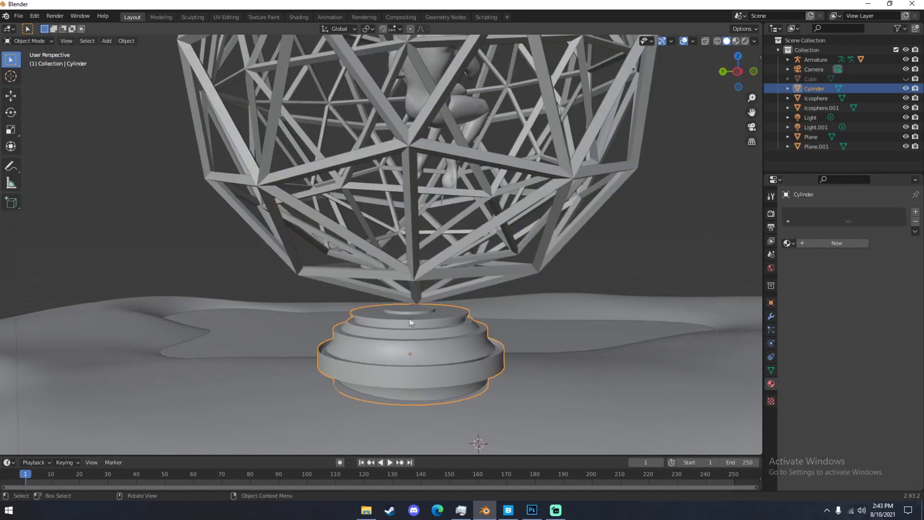
pyautogui.scroll(1, 423, 328)
pyautogui.moveTo(425, 337); pyautogui.dragTo(395, 355, button='middle')
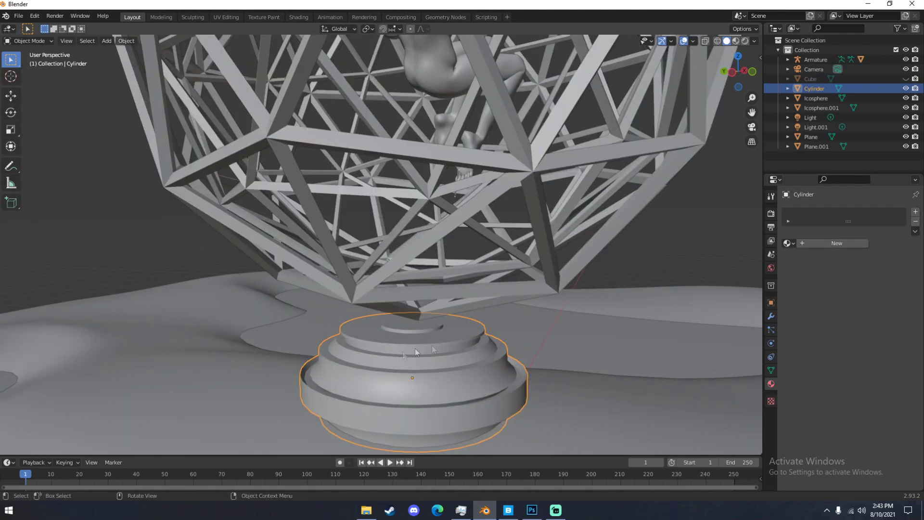
pyautogui.scroll(-2, 396, 357)
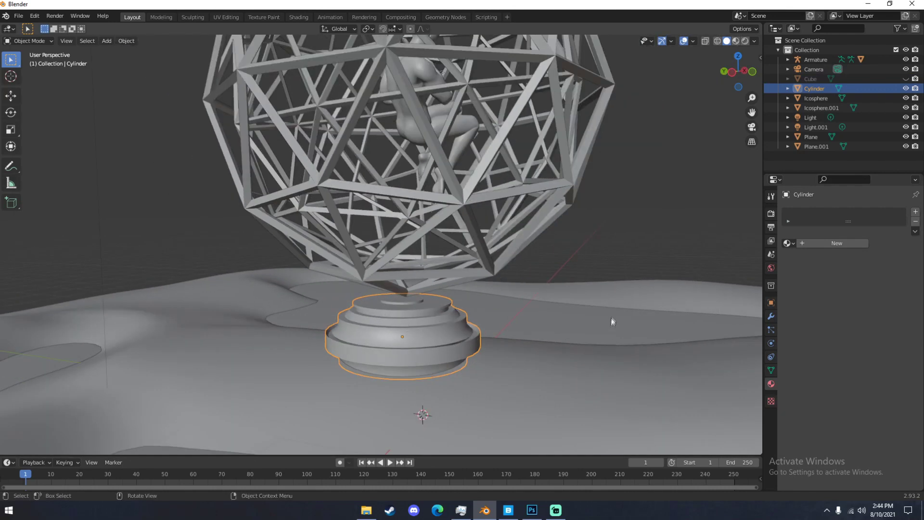
pyautogui.click(810, 242)
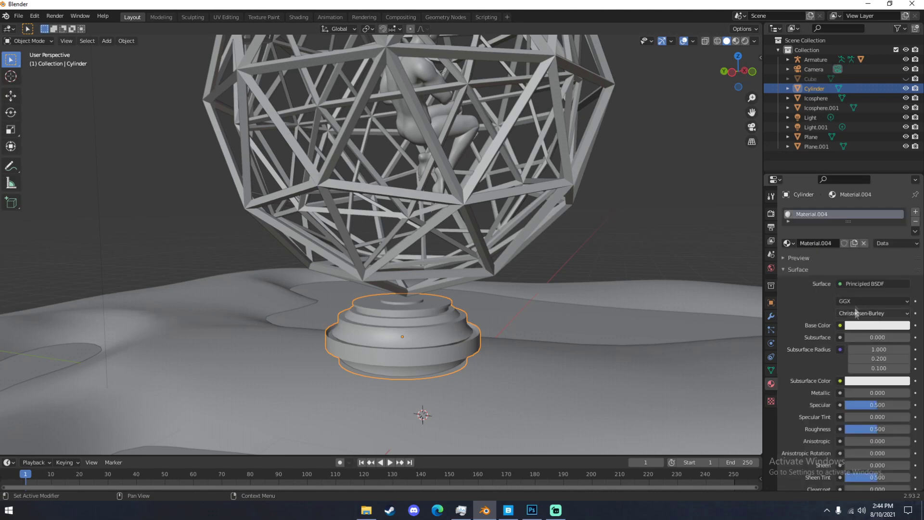
# - Set the pedestal material's Metallic to 1.0 and Roughness to 0.12
pyautogui.moveTo(848, 393); pyautogui.dragTo(909, 393)
pyautogui.moveTo(877, 429); pyautogui.dragTo(846, 429)
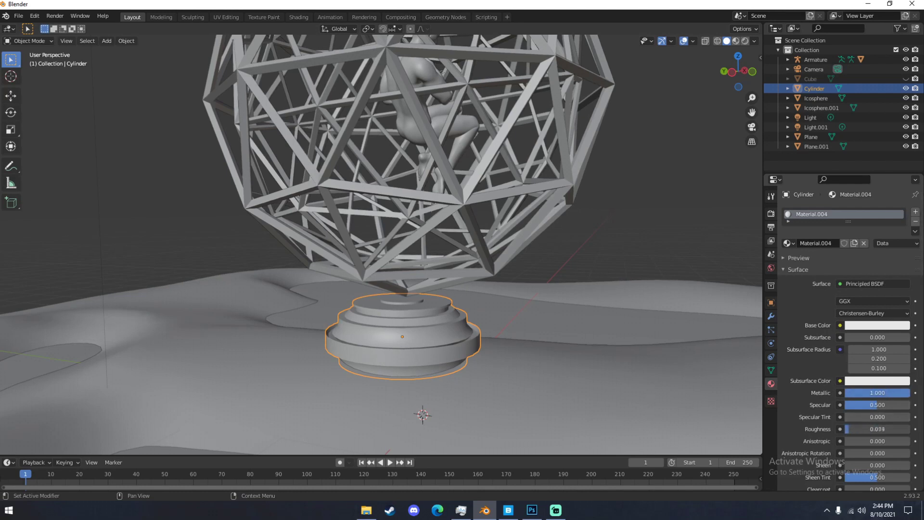
pyautogui.click(851, 428)
pyautogui.write('0')
pyautogui.press('Return')
pyautogui.click(847, 432)
pyautogui.write('.12')
pyautogui.press('Return')
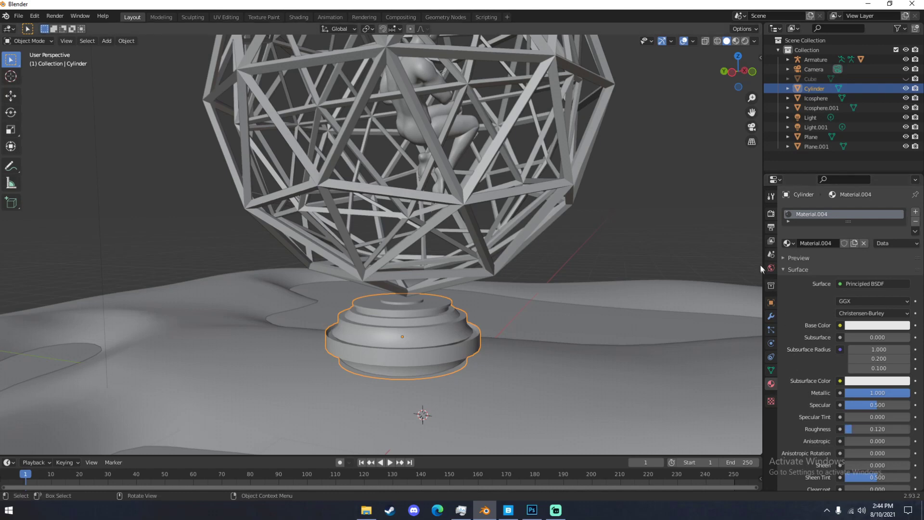
# - Enter Edit Mode on the pedestal, try out single face selections on its tiers, and check the reference artwork in Photoshop
pyautogui.moveTo(744, 239); pyautogui.dragTo(632, 258, button='middle')
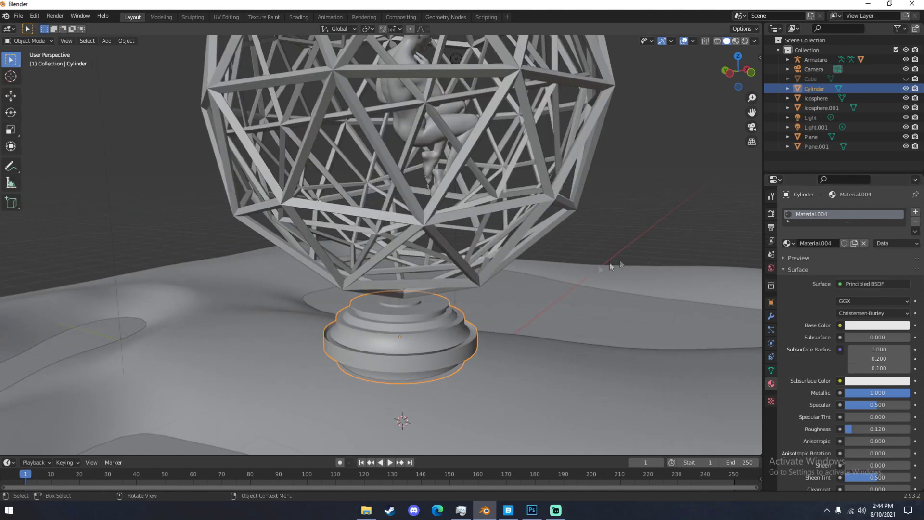
pyautogui.scroll(2, 496, 303)
pyautogui.press('Tab')
pyautogui.moveTo(483, 311); pyautogui.dragTo(558, 371, button='middle')
pyautogui.scroll(2, 529, 351)
pyautogui.click(469, 333)
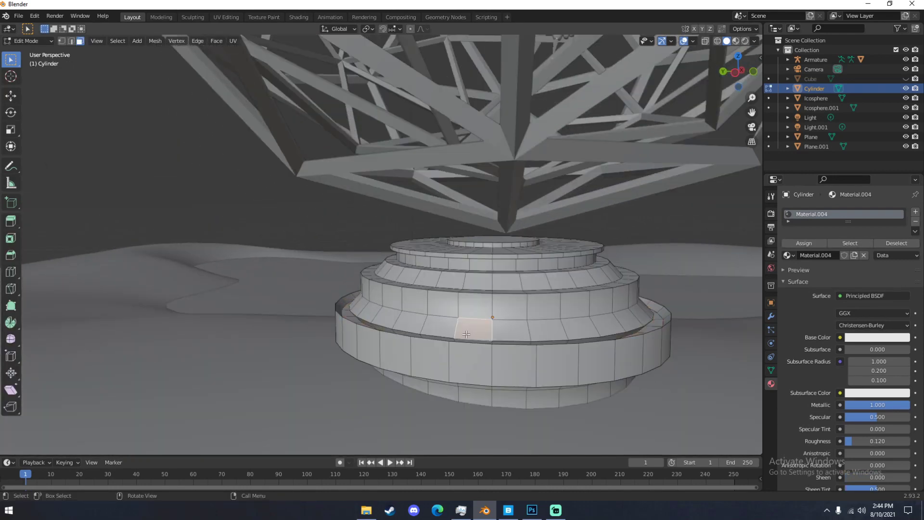
pyautogui.click(414, 305)
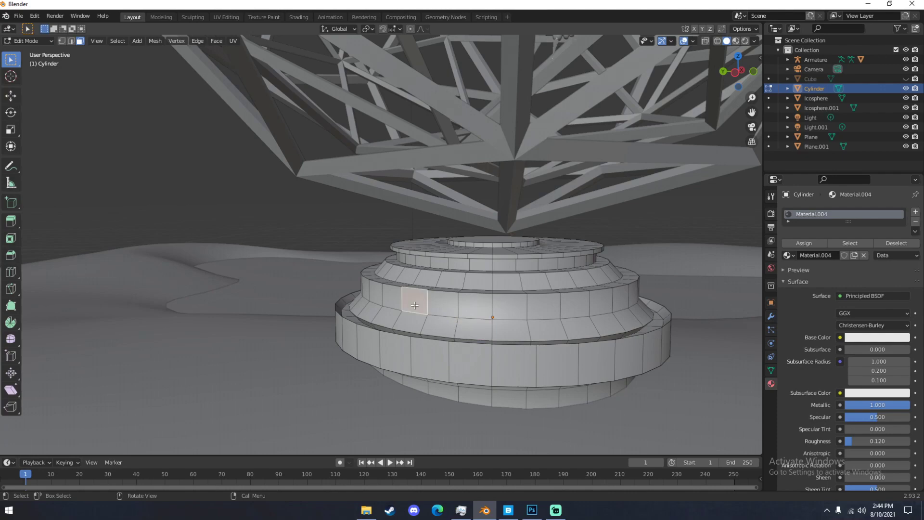
pyautogui.click(508, 510)
pyautogui.click(509, 510)
pyautogui.click(531, 511)
pyautogui.click(531, 517)
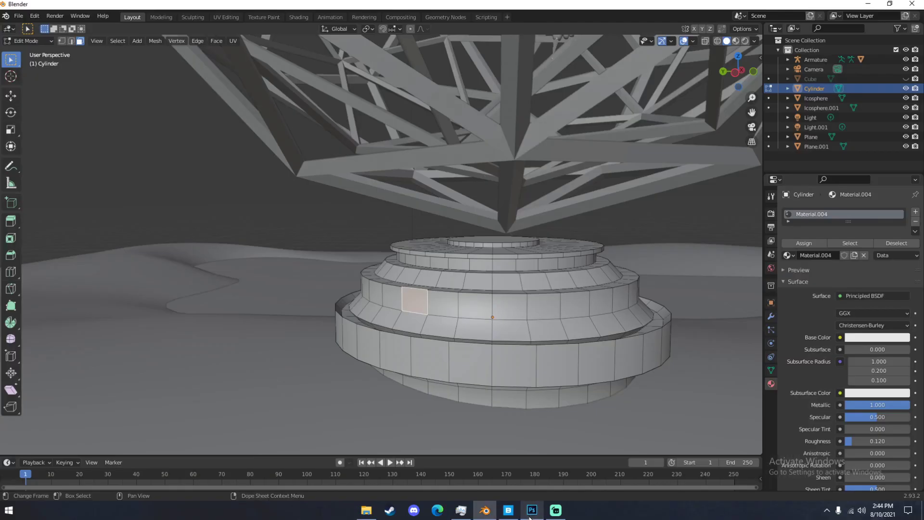
# - Select every other face around the pedestal's sloped band just above the wide lower ring
pyautogui.moveTo(512, 380); pyautogui.dragTo(449, 360, button='middle')
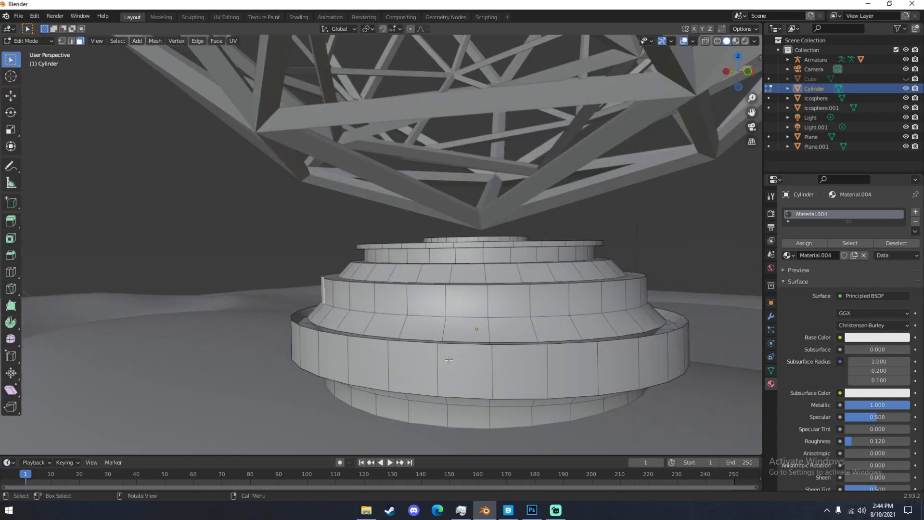
pyautogui.click(384, 323)
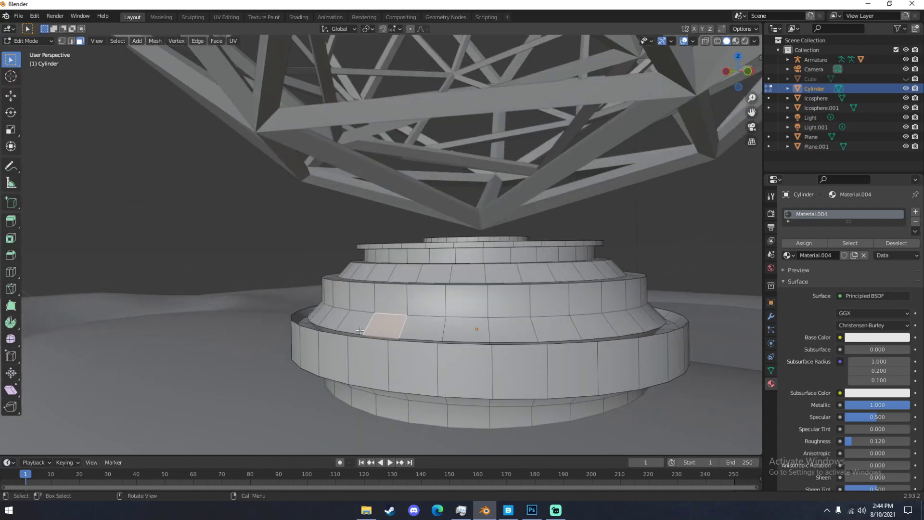
pyautogui.scroll(-3, 397, 327)
pyautogui.moveTo(398, 327); pyautogui.dragTo(392, 347, button='middle')
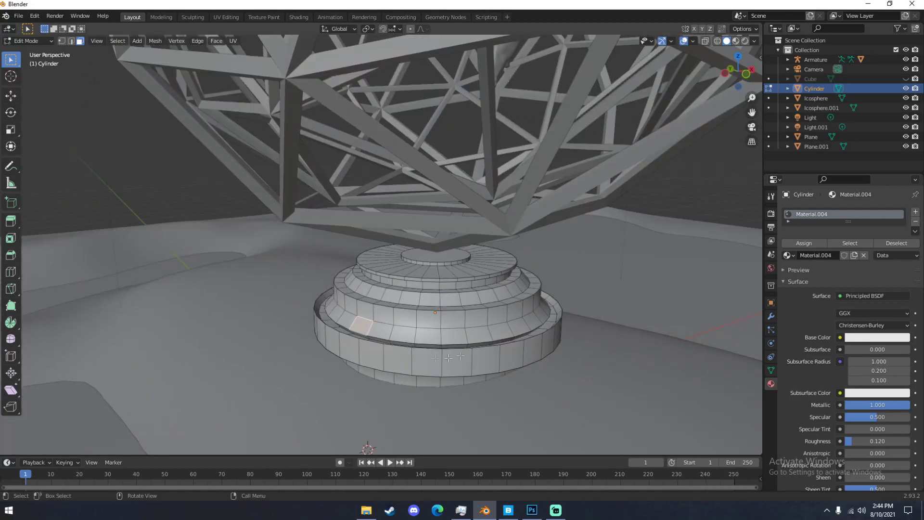
pyautogui.moveTo(443, 311); pyautogui.dragTo(472, 341, button='middle')
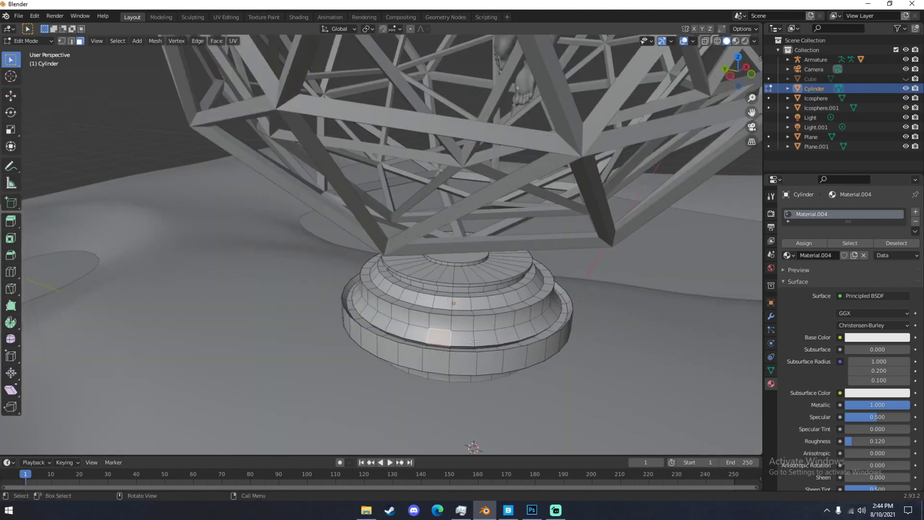
pyautogui.moveTo(418, 332); pyautogui.dragTo(357, 320, button='middle')
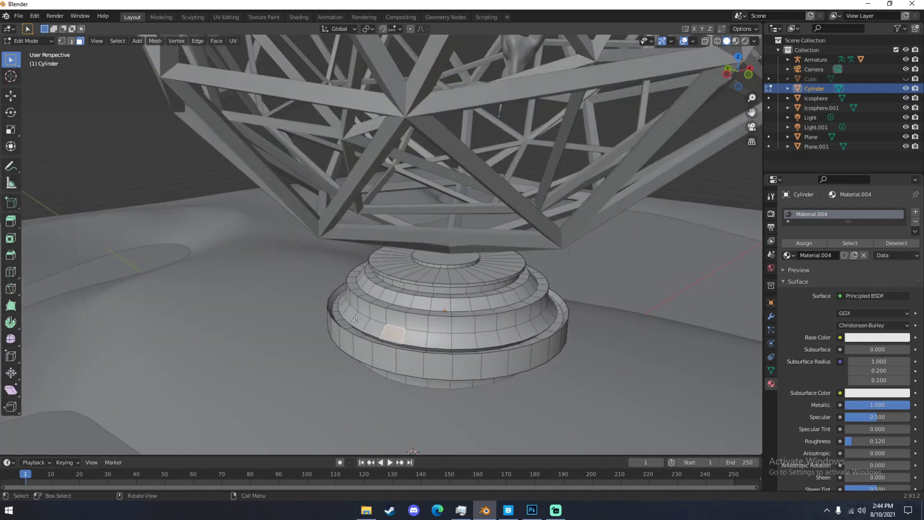
pyautogui.keyDown('shift'); pyautogui.click(437, 342); pyautogui.keyUp('shift')
pyautogui.keyDown('shift'); pyautogui.click(496, 340); pyautogui.keyUp('shift')
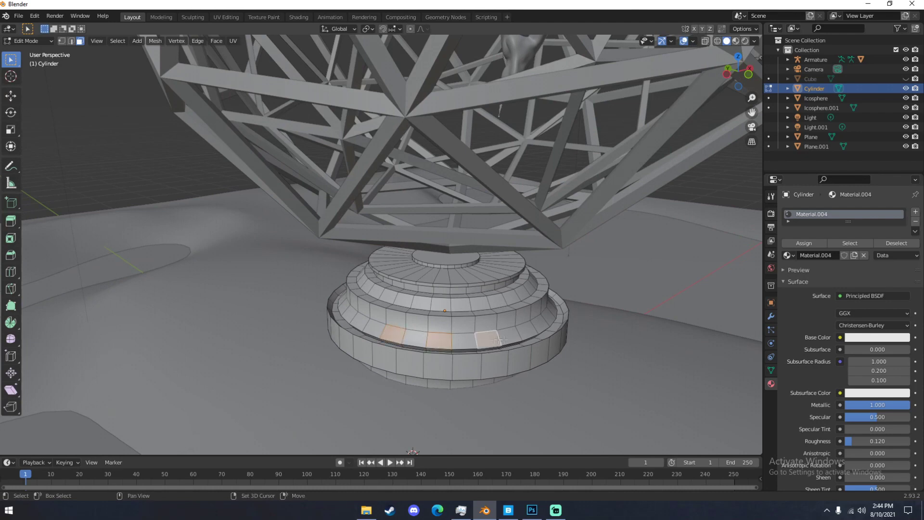
pyautogui.keyDown('shift'); pyautogui.click(530, 336); pyautogui.keyUp('shift')
pyautogui.keyDown('shift'); pyautogui.click(549, 315); pyautogui.keyUp('shift')
pyautogui.moveTo(549, 315); pyautogui.dragTo(496, 300, button='middle')
pyautogui.keyDown('shift'); pyautogui.click(407, 350); pyautogui.keyUp('shift')
pyautogui.keyDown('shift'); pyautogui.click(447, 339); pyautogui.keyUp('shift')
pyautogui.moveTo(447, 339)
pyautogui.mouseDown(button='middle')
pyautogui.moveTo(441, 325)
pyautogui.moveTo(434, 331)
pyautogui.mouseUp(button='middle')
pyautogui.keyDown('shift'); pyautogui.click(309, 335); pyautogui.keyUp('shift')
pyautogui.keyDown('shift'); pyautogui.click(354, 327); pyautogui.keyUp('shift')
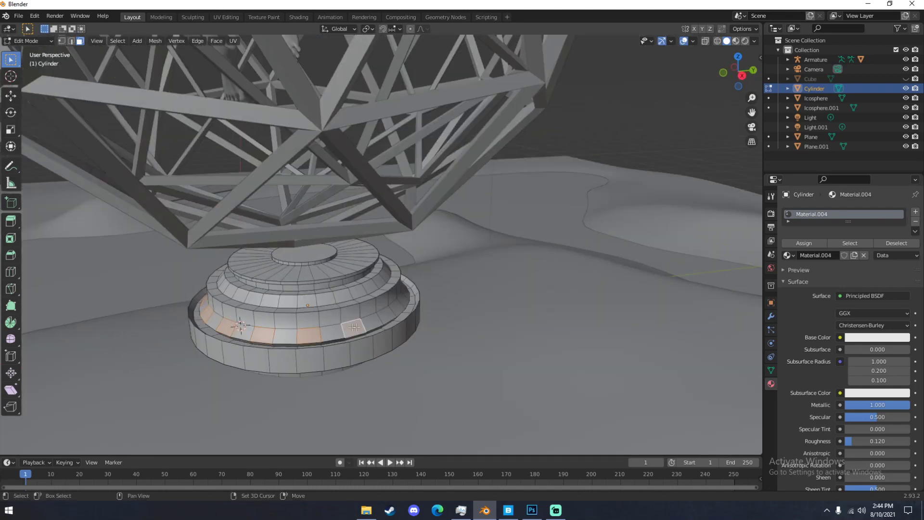
pyautogui.moveTo(404, 301); pyautogui.dragTo(400, 279, button='middle')
pyautogui.keyDown('shift'); pyautogui.click(457, 272); pyautogui.keyUp('shift')
pyautogui.keyDown('shift'); pyautogui.click(471, 314); pyautogui.keyUp('shift')
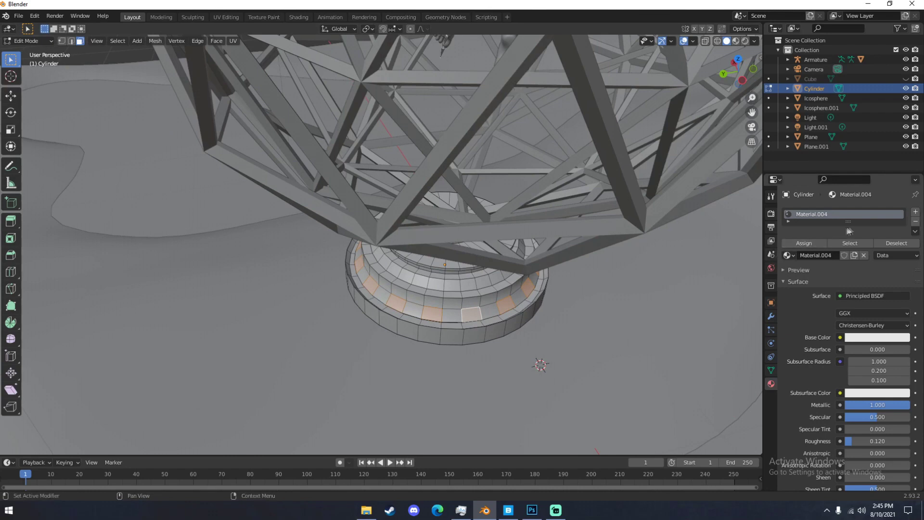
# - Add a second material slot to the pedestal with a new Emission material, pale cyan (H 0.518, S 0.525), strength 10
pyautogui.click(915, 212)
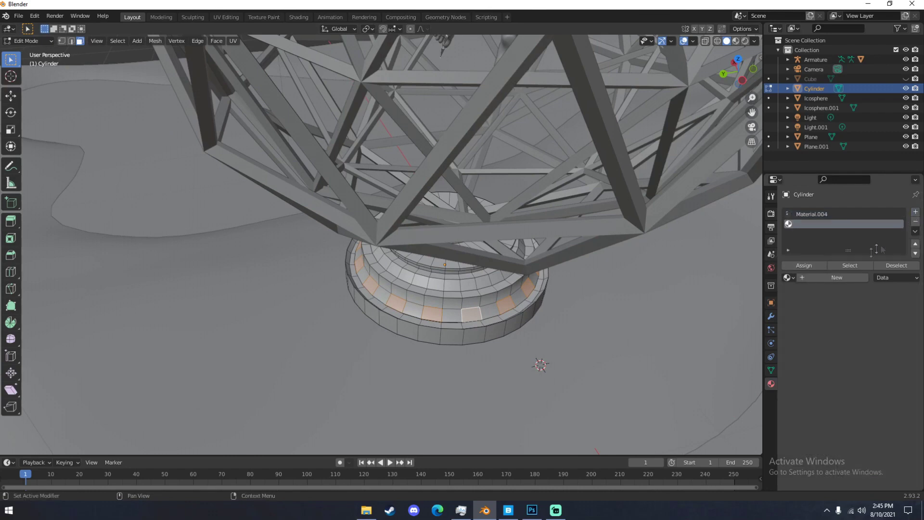
pyautogui.click(835, 278)
pyautogui.click(842, 323)
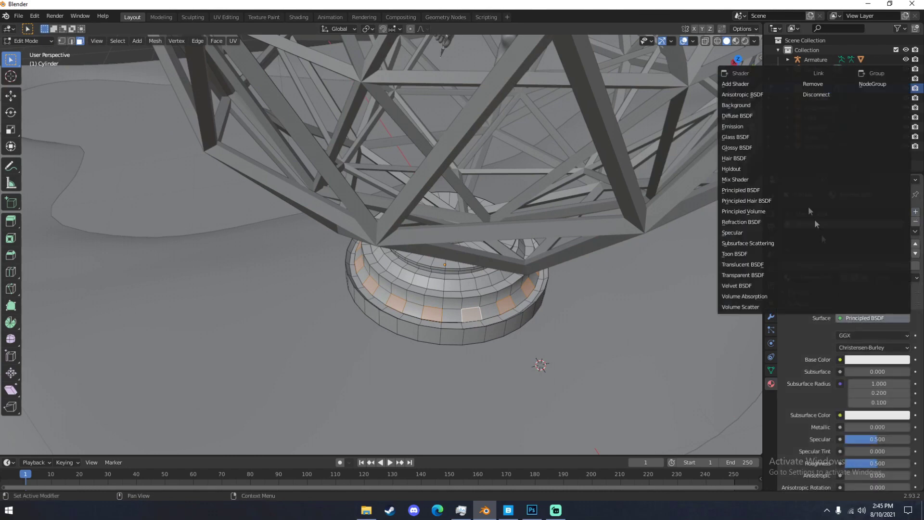
pyautogui.click(758, 126)
pyautogui.click(868, 338)
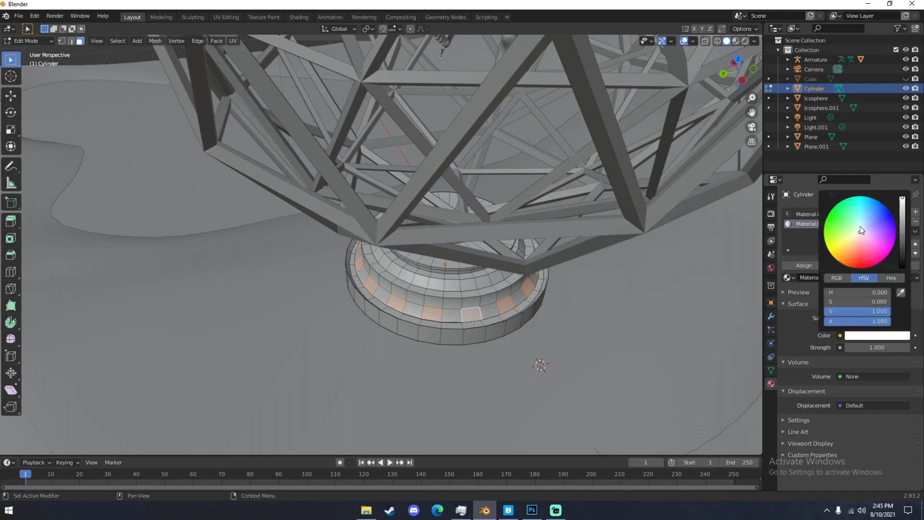
pyautogui.click(859, 225)
pyautogui.moveTo(859, 225); pyautogui.dragTo(862, 221)
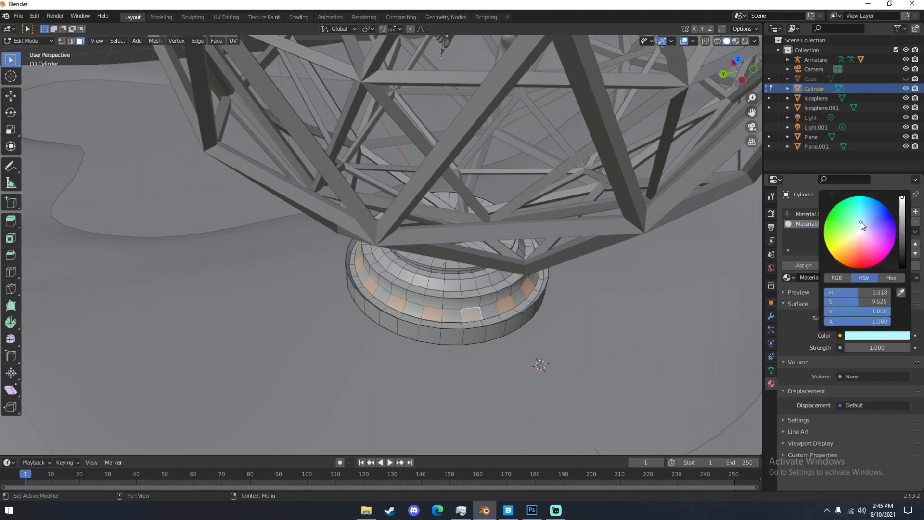
pyautogui.click(874, 347)
pyautogui.write('10')
pyautogui.press('Return')
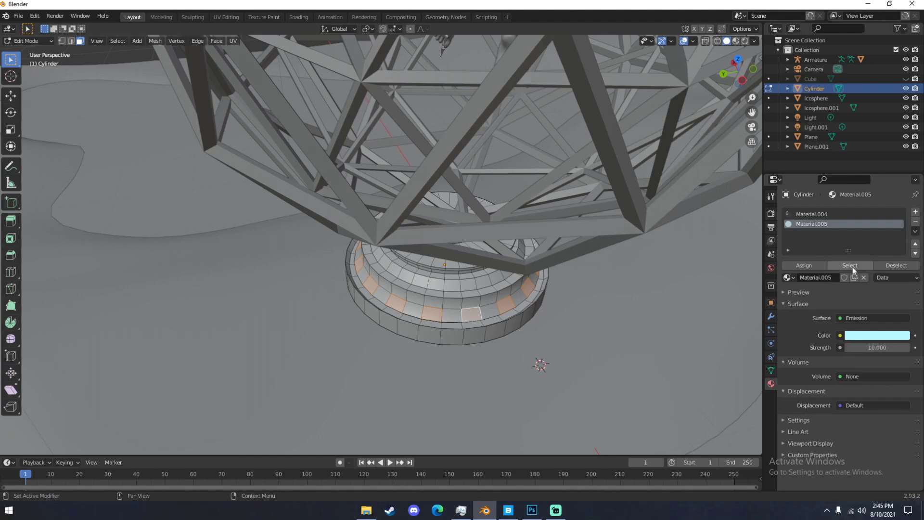
# - Move the emission material to the first slot and assign it to the selected band faces
pyautogui.moveTo(651, 270); pyautogui.dragTo(595, 230, button='middle')
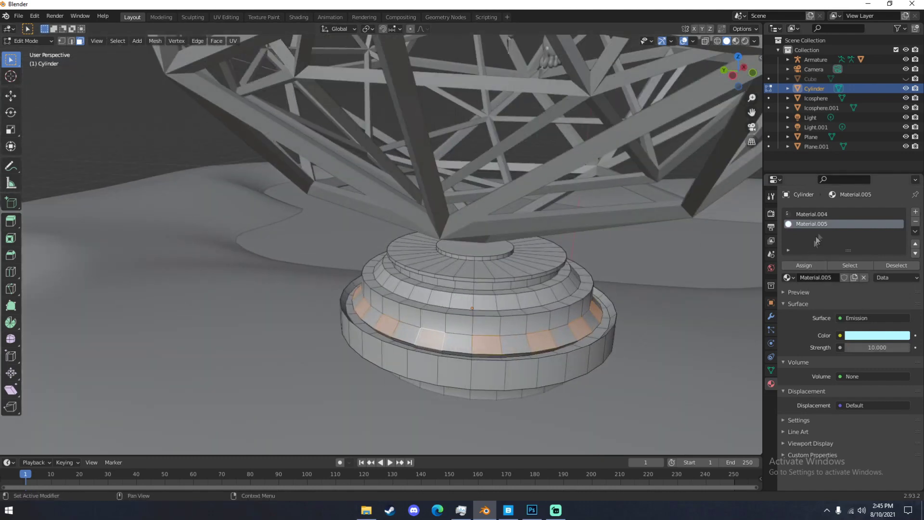
pyautogui.click(916, 244)
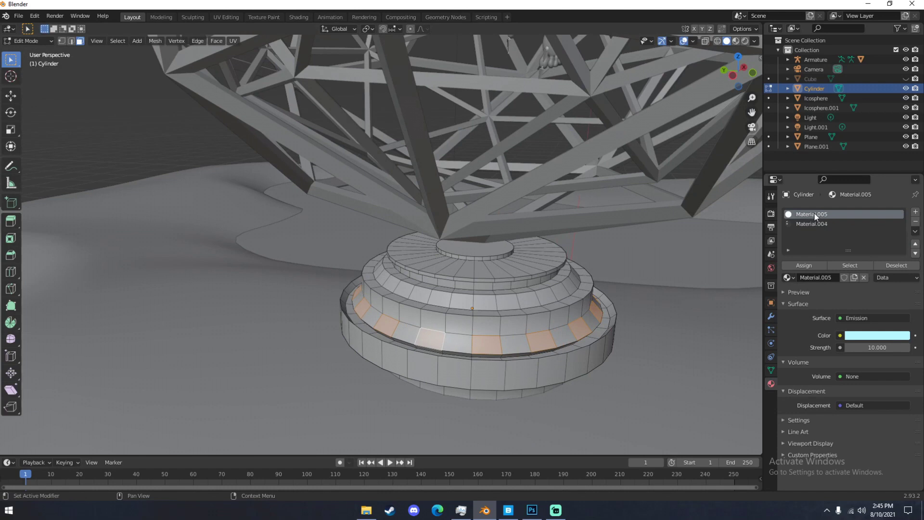
pyautogui.click(803, 266)
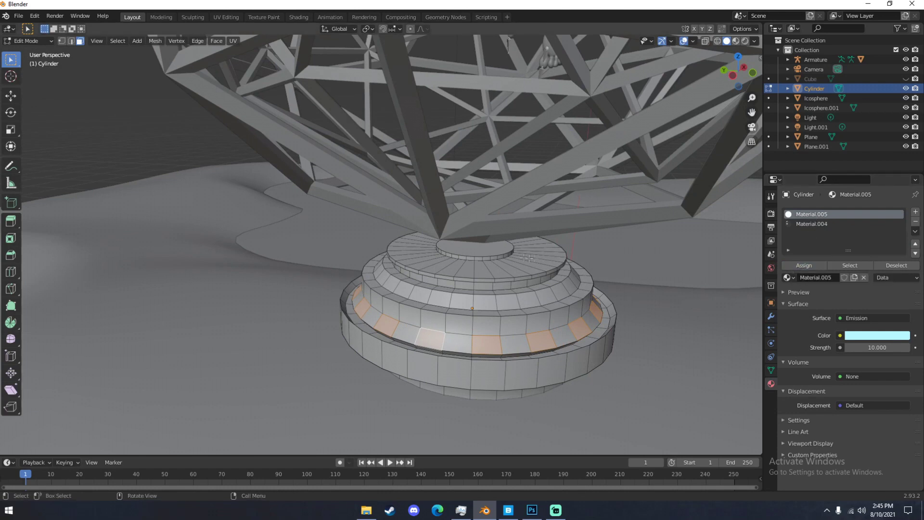
# - Assign the pale cyan emission material to the small disc face on top of the pedestal and return to Object Mode
pyautogui.click(481, 250)
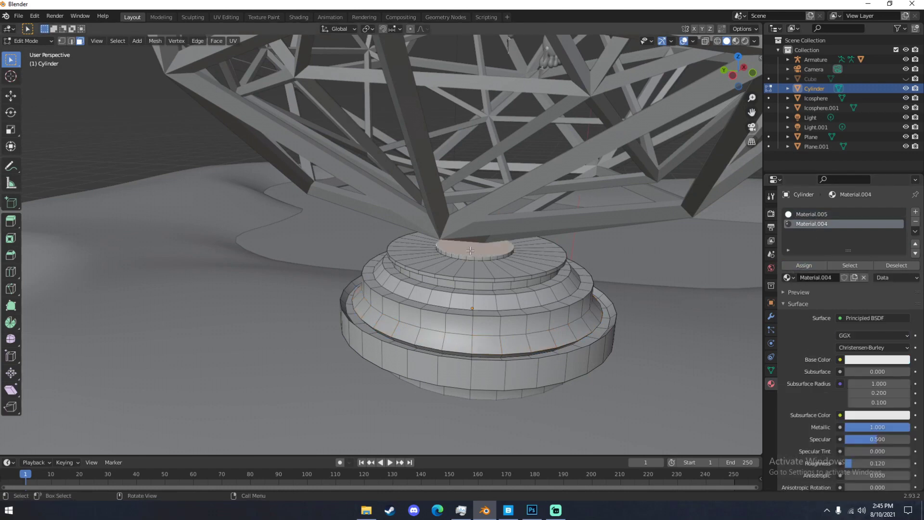
pyautogui.click(811, 215)
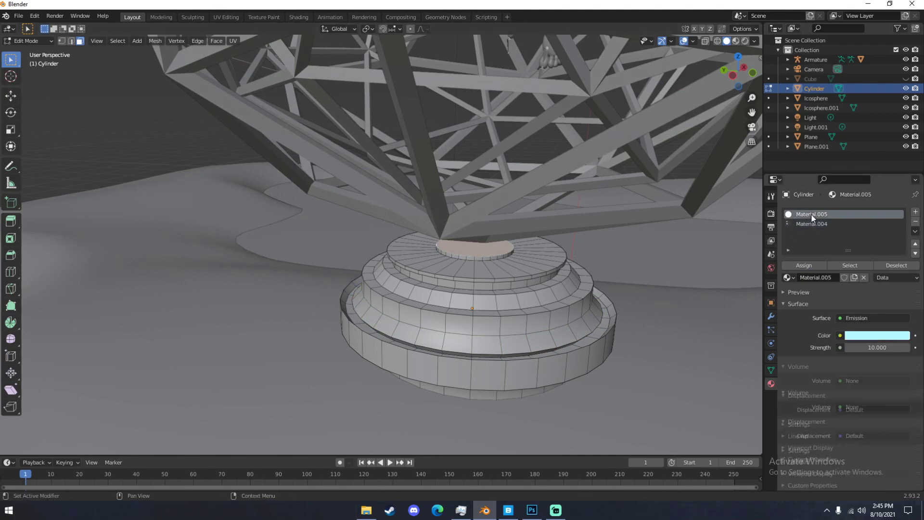
pyautogui.click(805, 267)
pyautogui.press('Tab')
pyautogui.moveTo(612, 278); pyautogui.dragTo(560, 274, button='middle')
pyautogui.scroll(-5, 474, 309)
pyautogui.scroll(4, 464, 347)
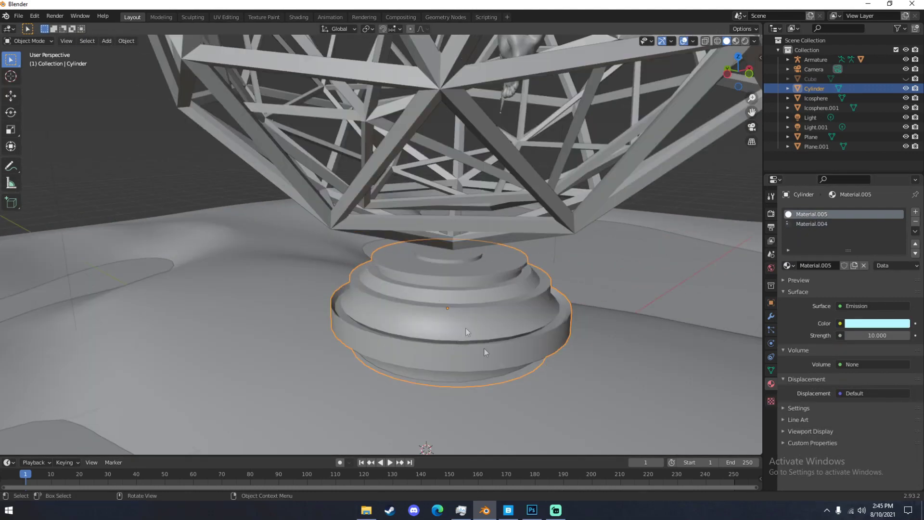
pyautogui.scroll(-5, 570, 332)
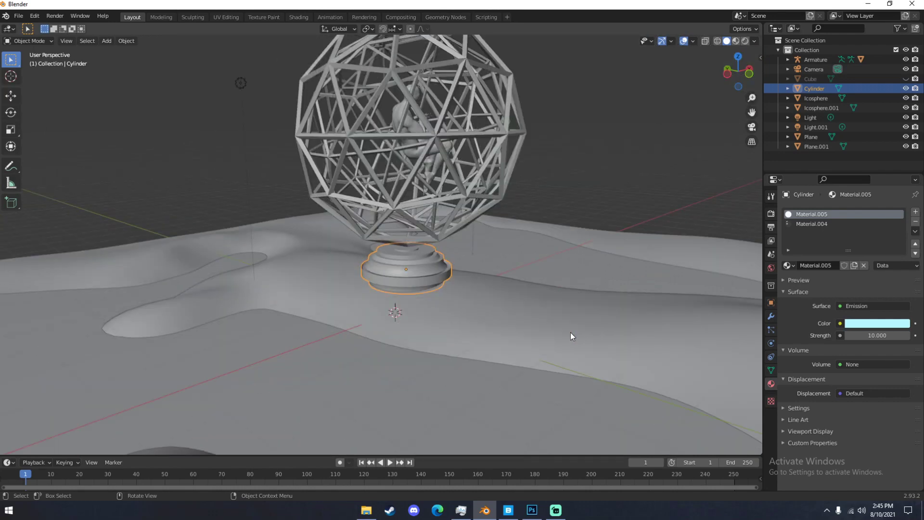
pyautogui.click(829, 224)
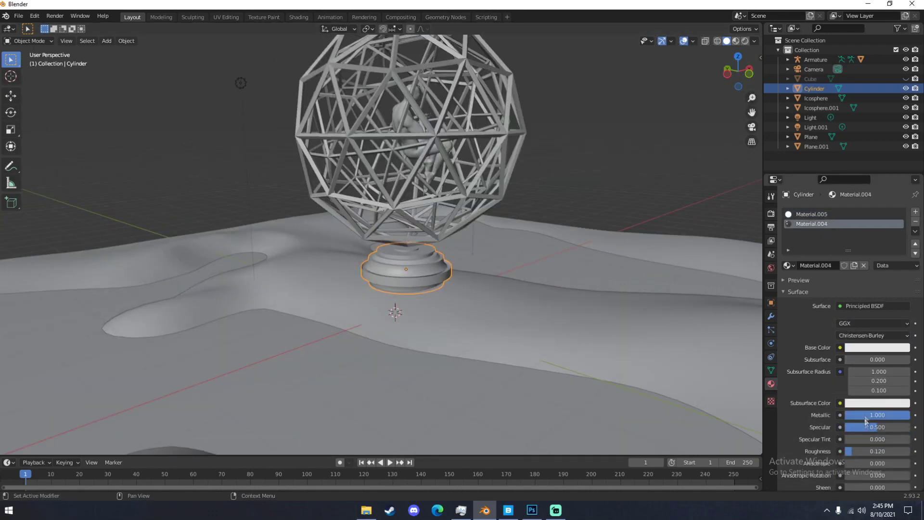
pyautogui.scroll(-6, 584, 349)
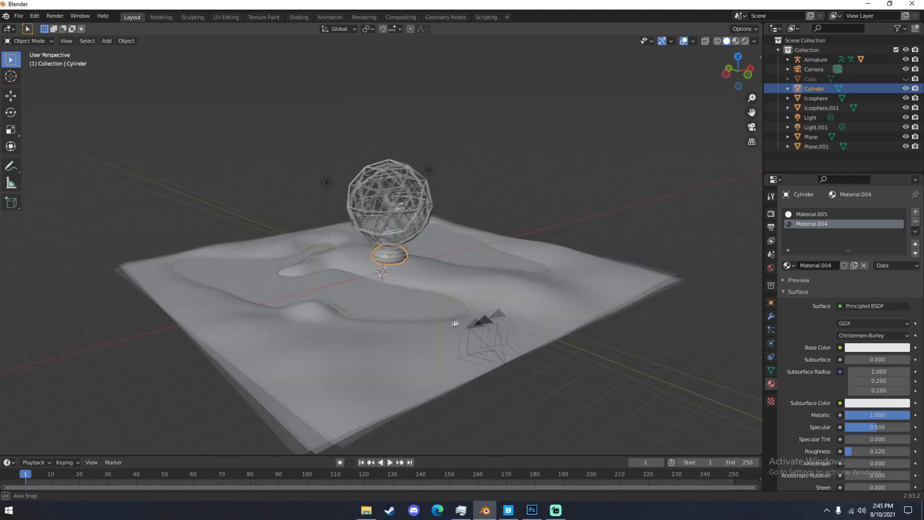
pyautogui.scroll(4, 425, 339)
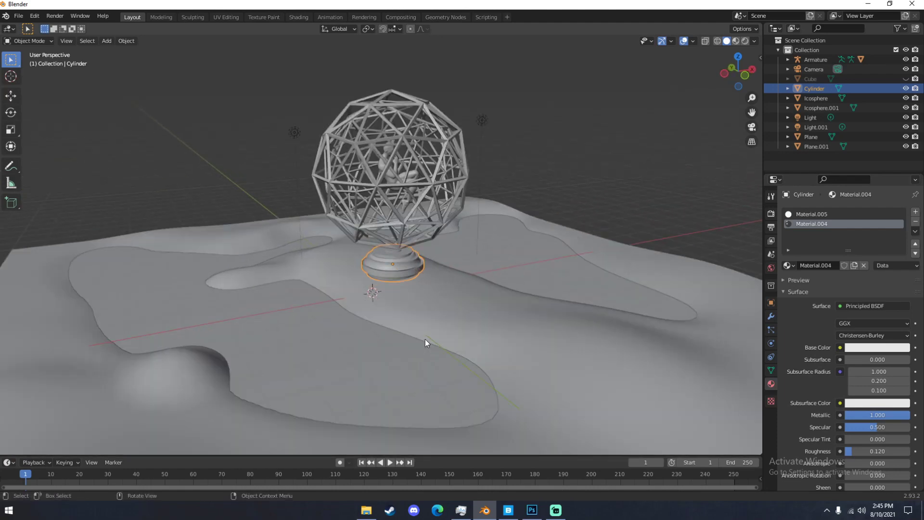
pyautogui.scroll(3, 422, 339)
pyautogui.scroll(-2, 468, 365)
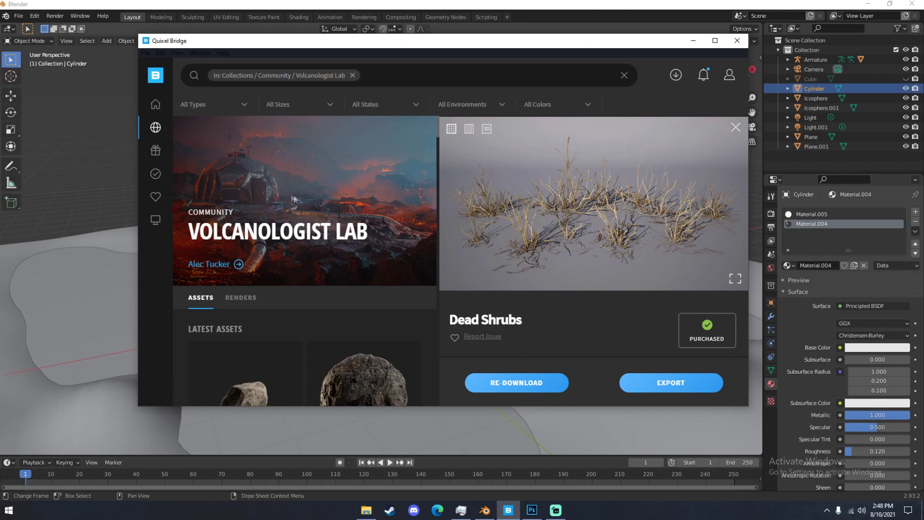
# - Browse the Volcanologist Lab collection in Quixel Bridge and export the Icelandic Gravel surface to Blender
pyautogui.scroll(-5, 308, 231)
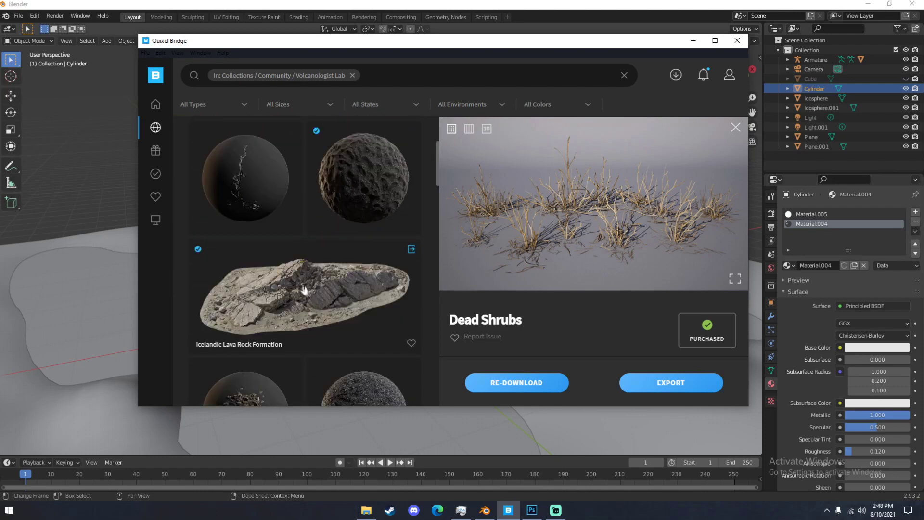
pyautogui.scroll(-5, 302, 289)
pyautogui.scroll(3, 301, 288)
pyautogui.scroll(6, 302, 287)
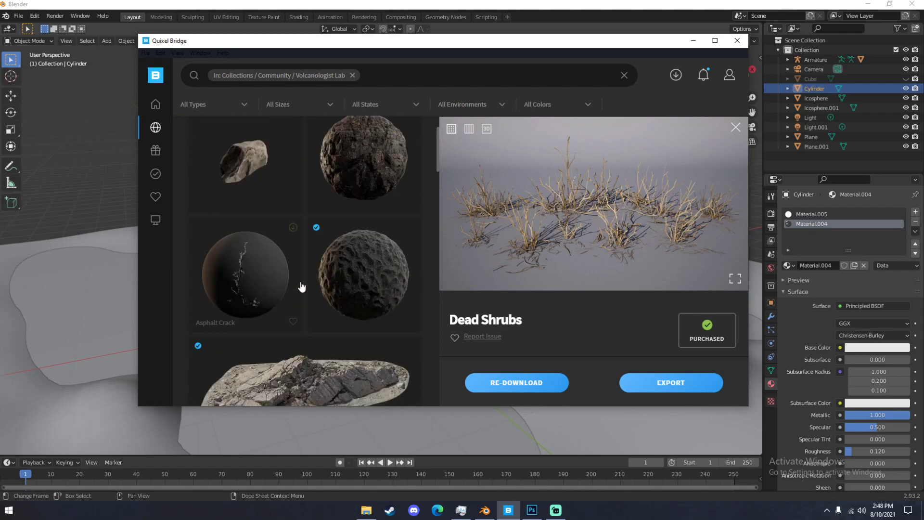
pyautogui.scroll(-4, 301, 282)
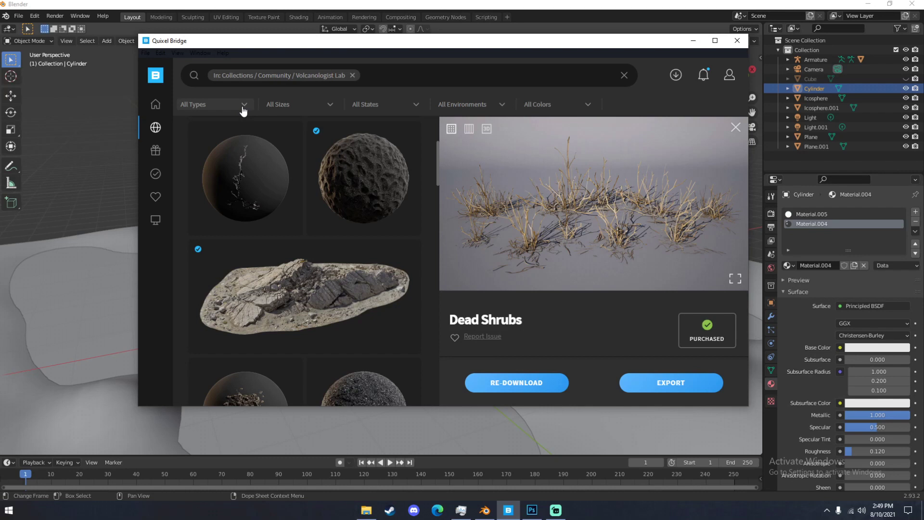
pyautogui.click(365, 175)
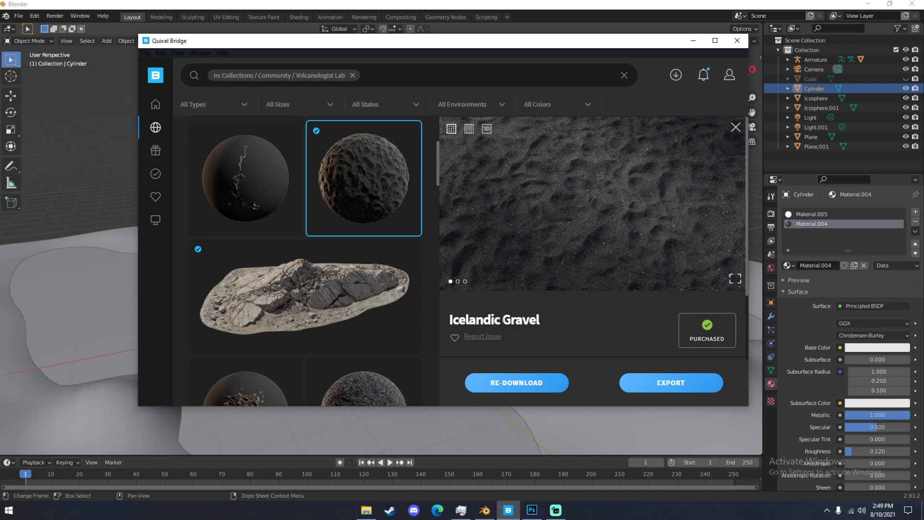
pyautogui.click(650, 387)
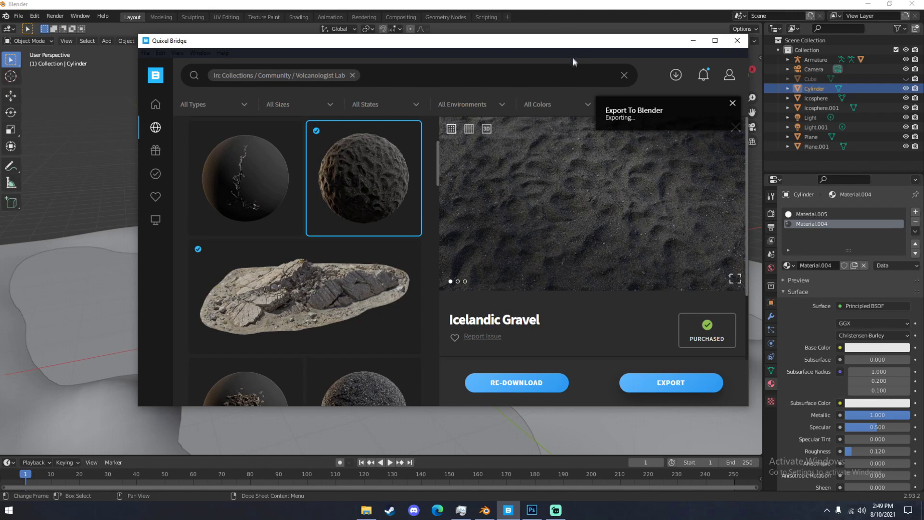
# - Back in Blender, select the hilly ground plane and give it the imported Icelandic_Gravel_ucgmejolw material
pyautogui.click(772, 385)
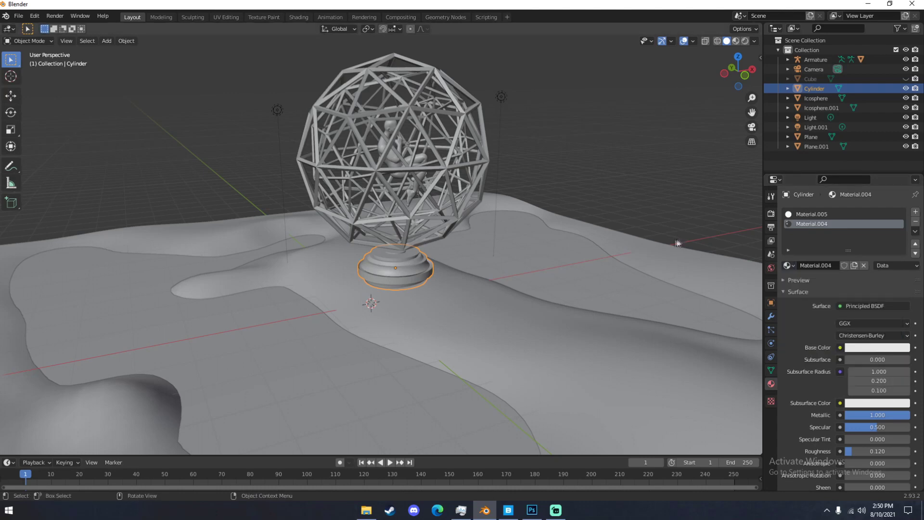
pyautogui.click(210, 238)
pyautogui.scroll(-4, 212, 234)
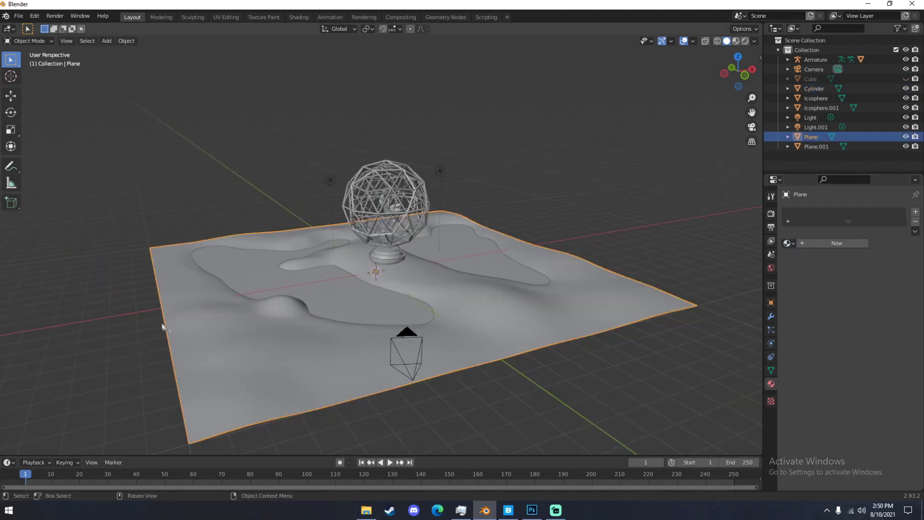
pyautogui.click(789, 243)
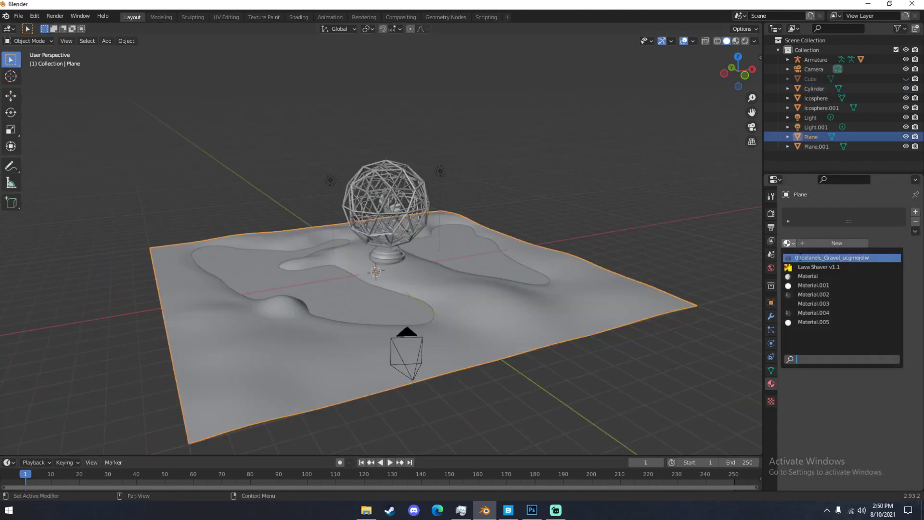
pyautogui.click(798, 257)
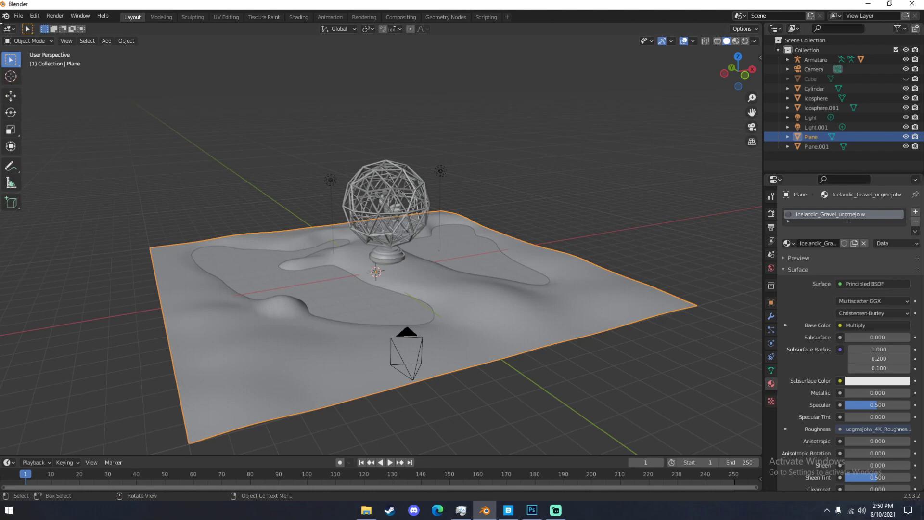
# - Split the 3D viewport vertically, turn the new narrow area into a Shader Editor, and hide its sidebar
pyautogui.moveTo(3, 24); pyautogui.dragTo(230, 34)
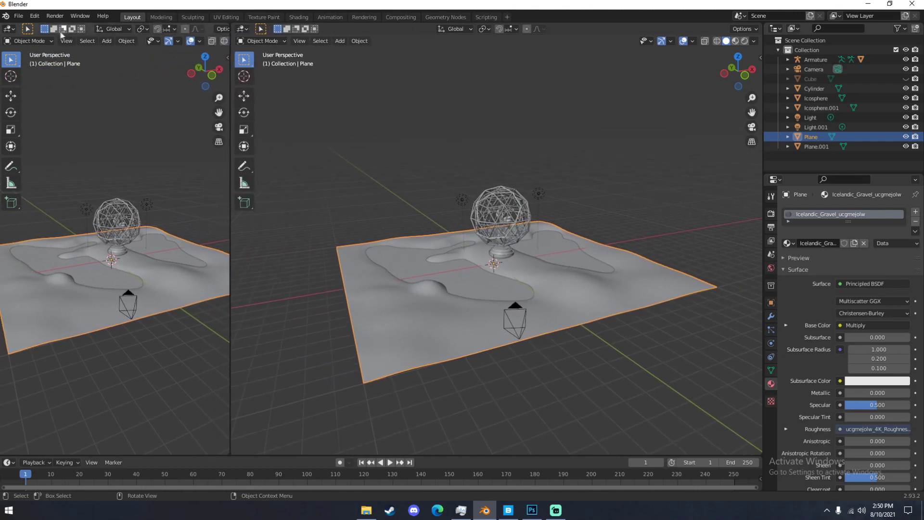
pyautogui.click(7, 31)
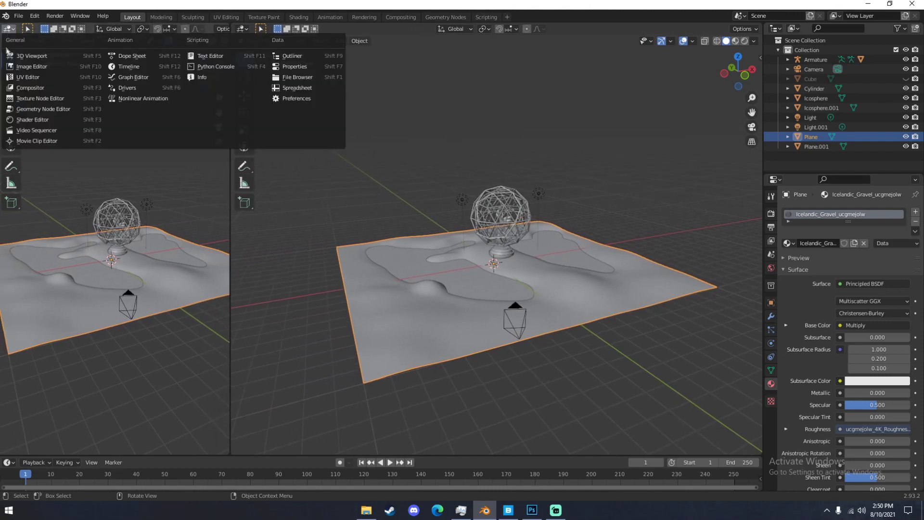
pyautogui.click(28, 124)
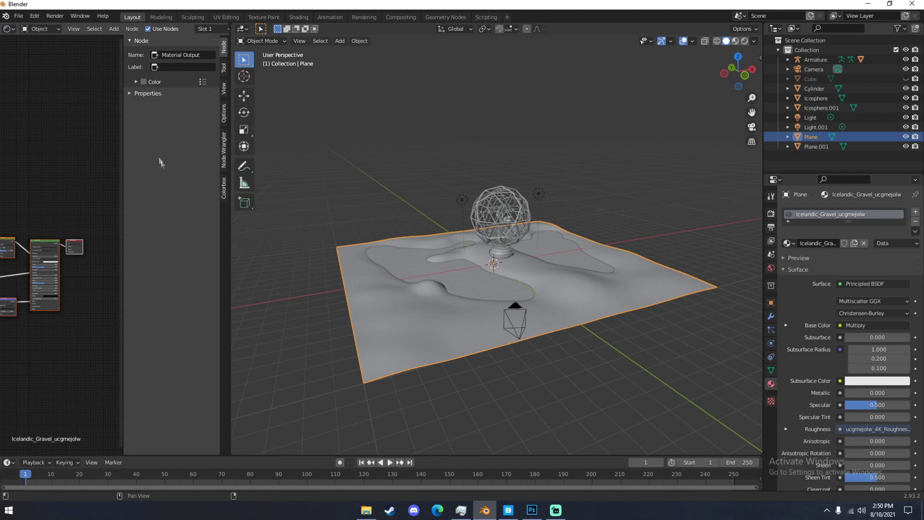
pyautogui.press('n')
# - Reroute the gravel material's Normal Map output from the Principled BSDF's Alpha input to its Normal input
pyautogui.moveTo(143, 197); pyautogui.dragTo(161, 168, button='middle')
pyautogui.scroll(6, 65, 318)
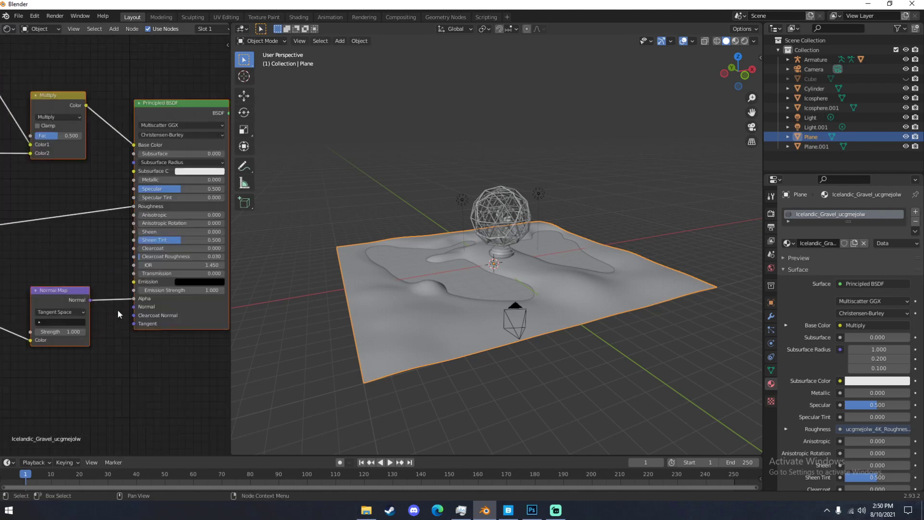
pyautogui.moveTo(133, 301); pyautogui.dragTo(136, 308)
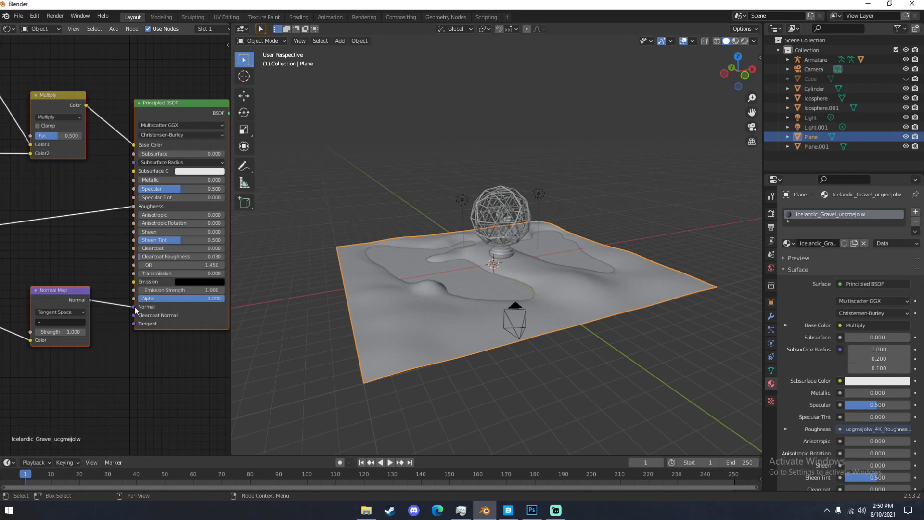
pyautogui.scroll(4, 461, 307)
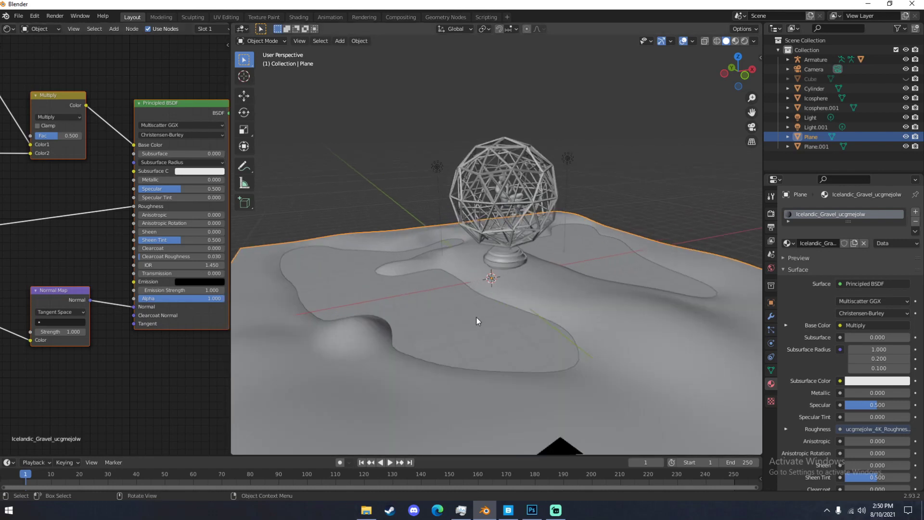
pyautogui.scroll(2, 479, 316)
pyautogui.scroll(-2, 484, 320)
# - Export the Icelandic Lava Rock Formation from Quixel Bridge to Blender and return to the scene
pyautogui.click(509, 510)
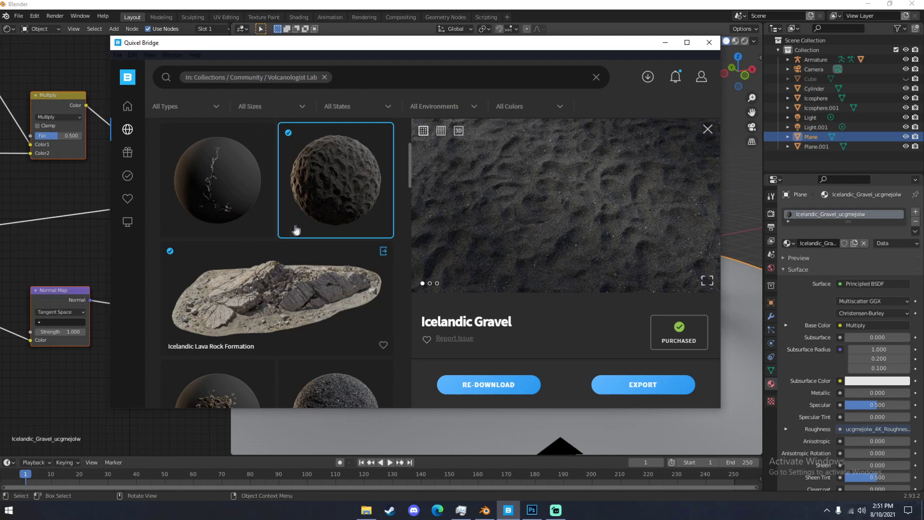
pyautogui.click(266, 306)
pyautogui.click(664, 385)
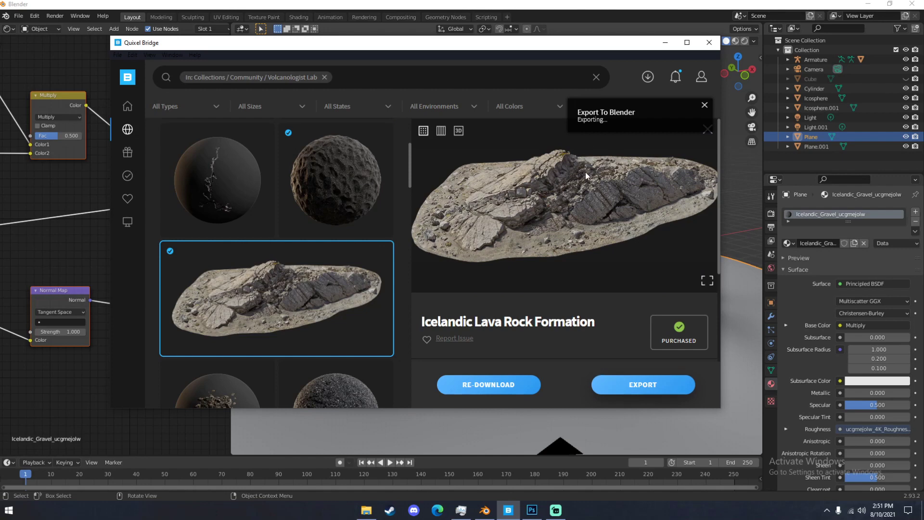
pyautogui.click(590, 6)
# - Move the imported lava rock formation across the terrain and scale it to suit the camera view
pyautogui.moveTo(568, 240); pyautogui.dragTo(597, 251, button='middle')
pyautogui.press('g')
pyautogui.click(683, 167)
pyautogui.press('KP_0')
pyautogui.press('s')
pyautogui.click(616, 213)
# - Rotate the lava rock formation and position it to the right of the pedestal as seen through the camera
pyautogui.click(244, 112)
pyautogui.moveTo(554, 296); pyautogui.dragTo(580, 295)
pyautogui.hotkey('ctrl', 'z')
pyautogui.moveTo(579, 295); pyautogui.dragTo(568, 344, button='middle')
pyautogui.moveTo(433, 337); pyautogui.dragTo(462, 339)
pyautogui.press('g')
pyautogui.click(551, 311)
pyautogui.press('KP_0')
pyautogui.press('g')
pyautogui.click(630, 293)
pyautogui.scroll(2, 553, 401)
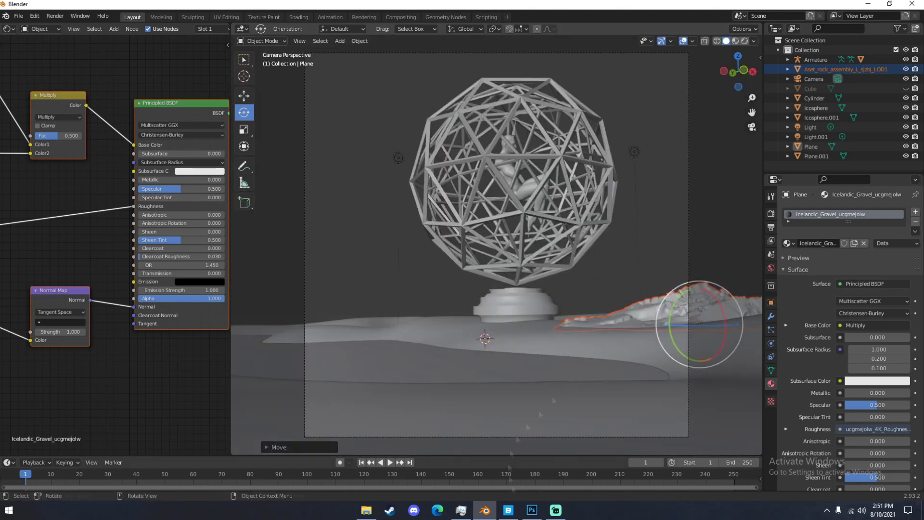
# - Export the Icelandic Rock Assembly from Quixel Bridge to Blender and return to the scene
pyautogui.click(508, 509)
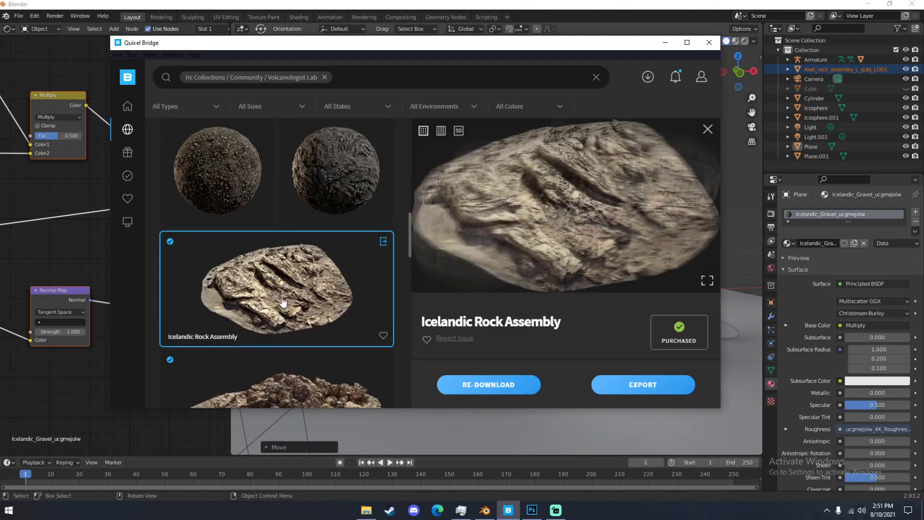
pyautogui.click(618, 385)
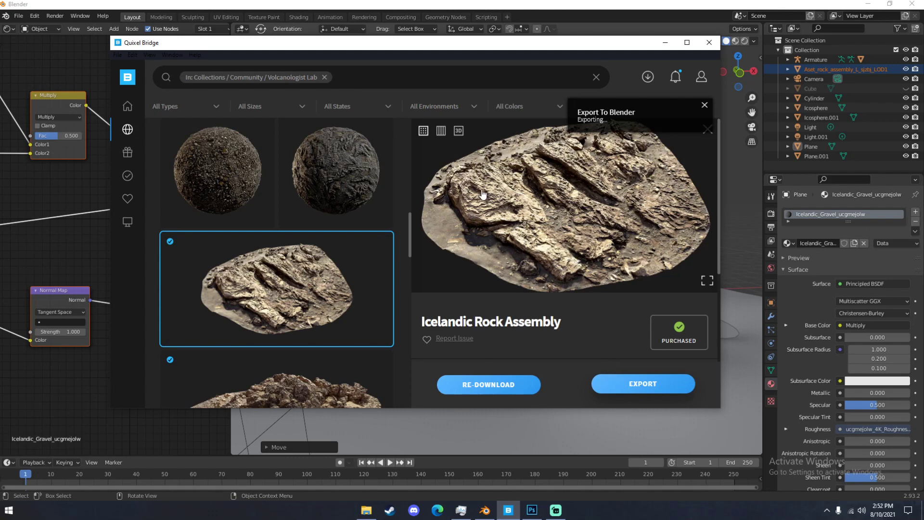
pyautogui.click(747, 5)
# - Select the two imported rocks in turn and reconnect each material's Normal Map to the Principled BSDF's Normal input
pyautogui.click(812, 80)
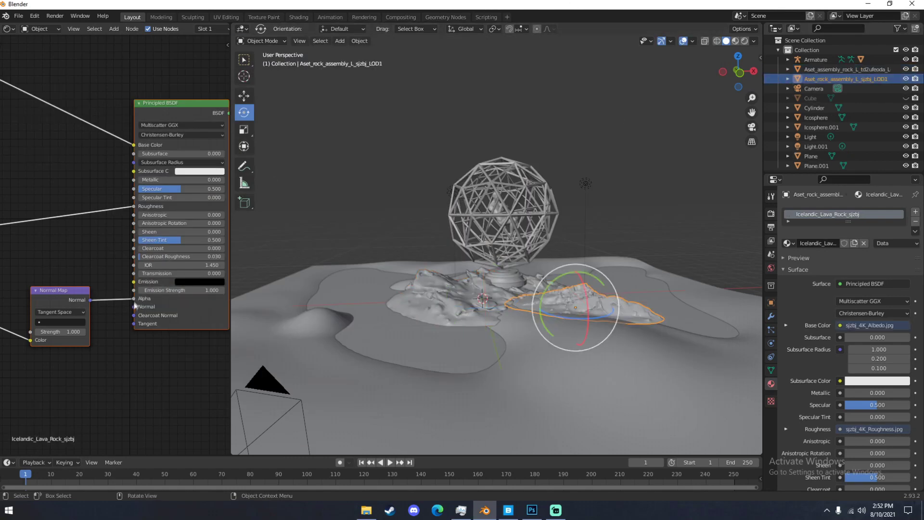
pyautogui.click(813, 71)
pyautogui.scroll(-1, 135, 305)
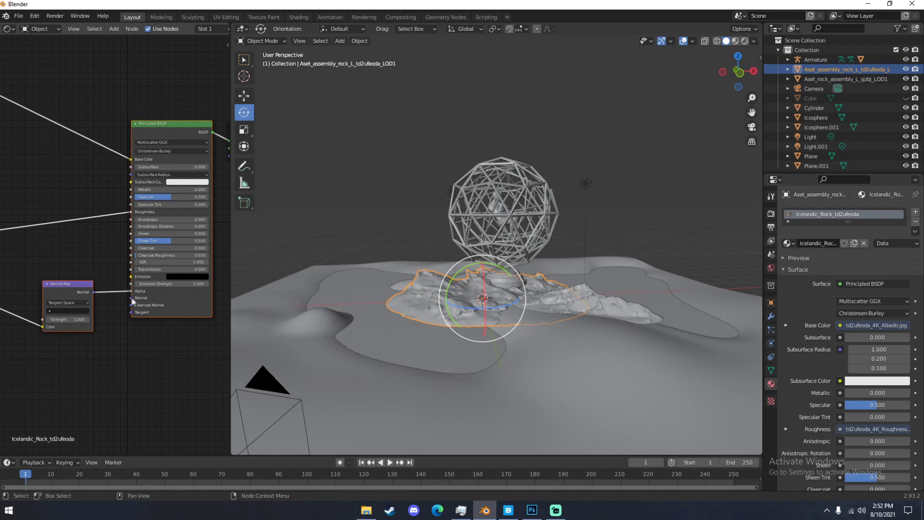
# - Save the project under the file name LAVATUT
pyautogui.hotkey('ctrl', 's')
pyautogui.write('LAVATUT')
pyautogui.press('Return')
pyautogui.press('Return')
# - Move the Icelandic rock assembly into the left foreground near the camera and check its placement through the camera
pyautogui.moveTo(541, 311); pyautogui.dragTo(443, 318, button='middle')
pyautogui.press('g')
pyautogui.click(448, 299)
pyautogui.press('g')
pyautogui.click(372, 283)
pyautogui.press('KP_0')
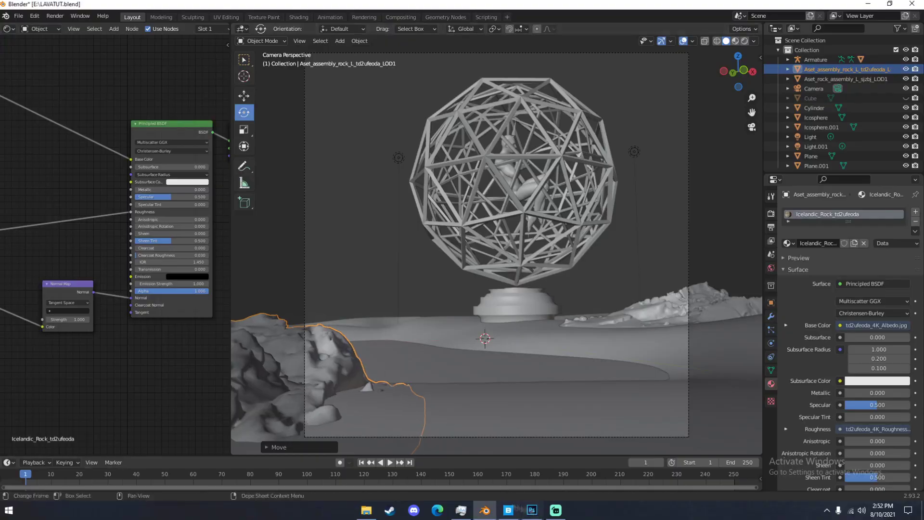
pyautogui.press('KP_0')
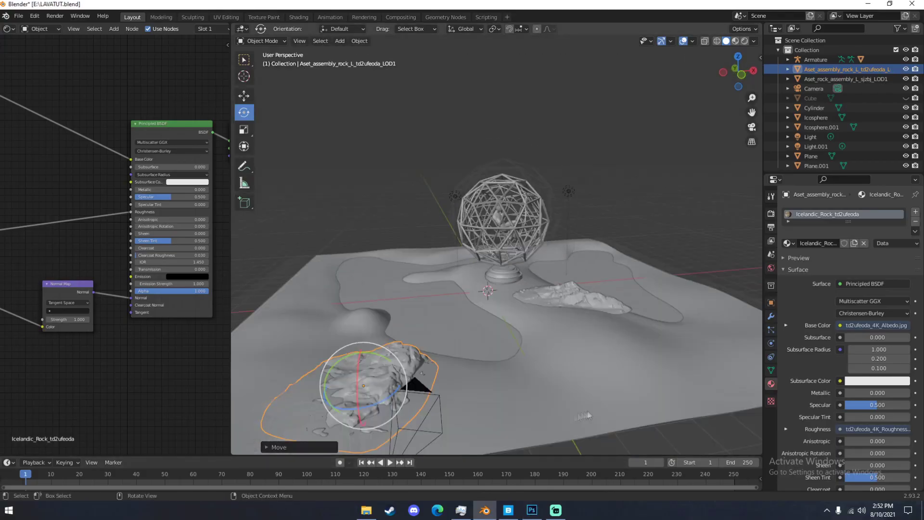
# - Export the rugged rock listed above Iceland Terrain Assembly from Quixel Bridge to Blender and check the reference artwork in Photoshop
pyautogui.click(508, 511)
pyautogui.scroll(-3, 291, 208)
pyautogui.click(291, 209)
pyautogui.click(638, 391)
pyautogui.click(532, 516)
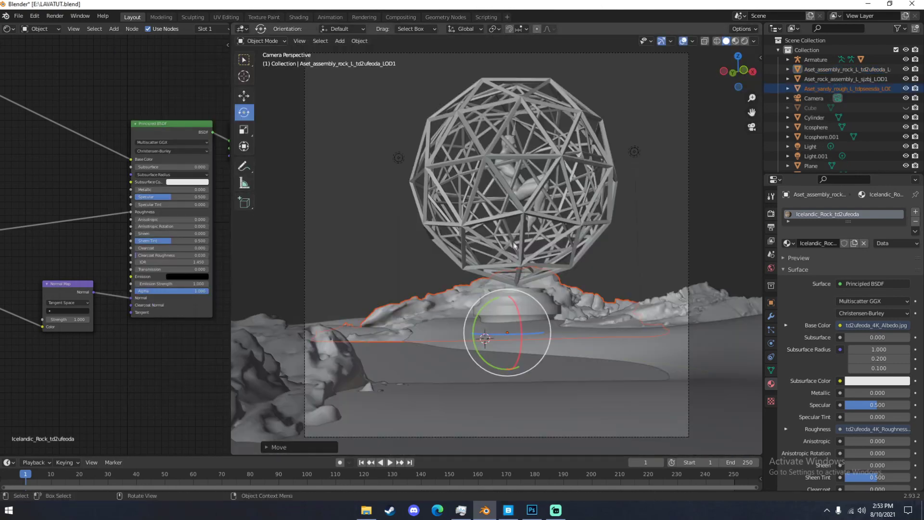
pyautogui.moveTo(514, 246); pyautogui.dragTo(569, 318, button='middle')
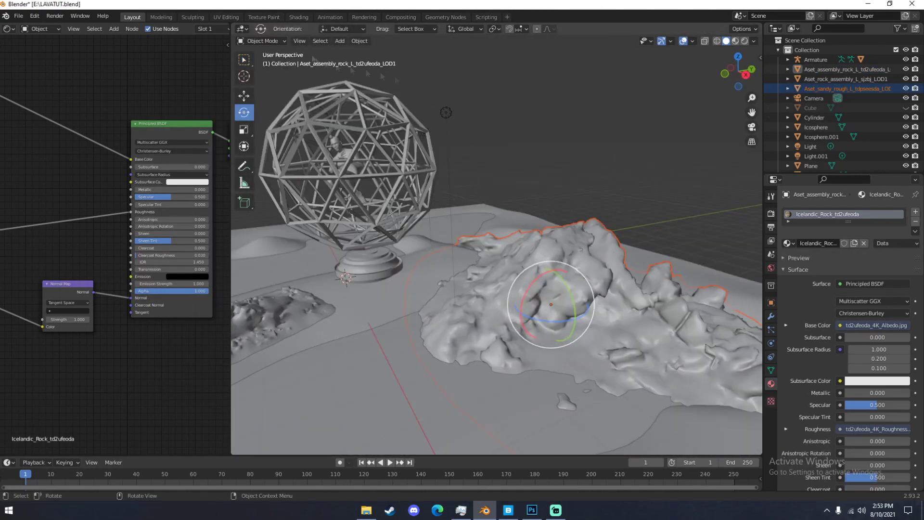
pyautogui.press('Tab')
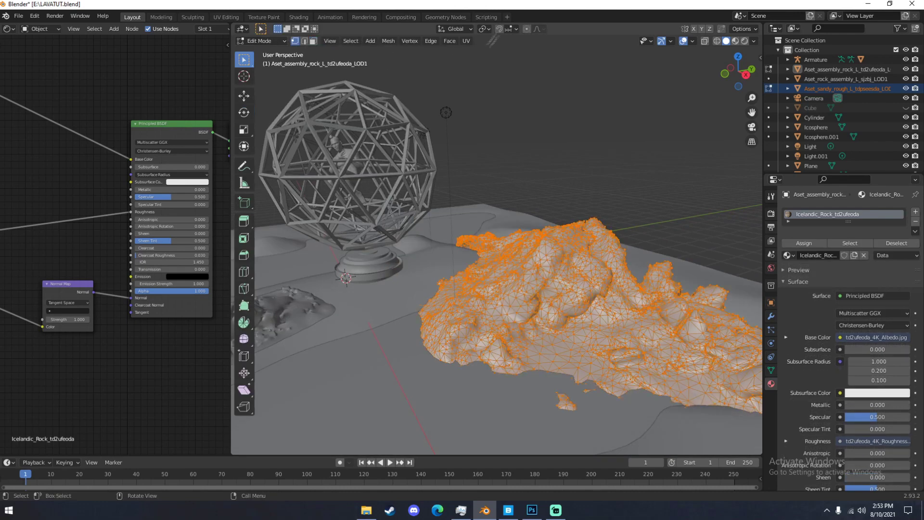
pyautogui.hotkey('alt', 'a')
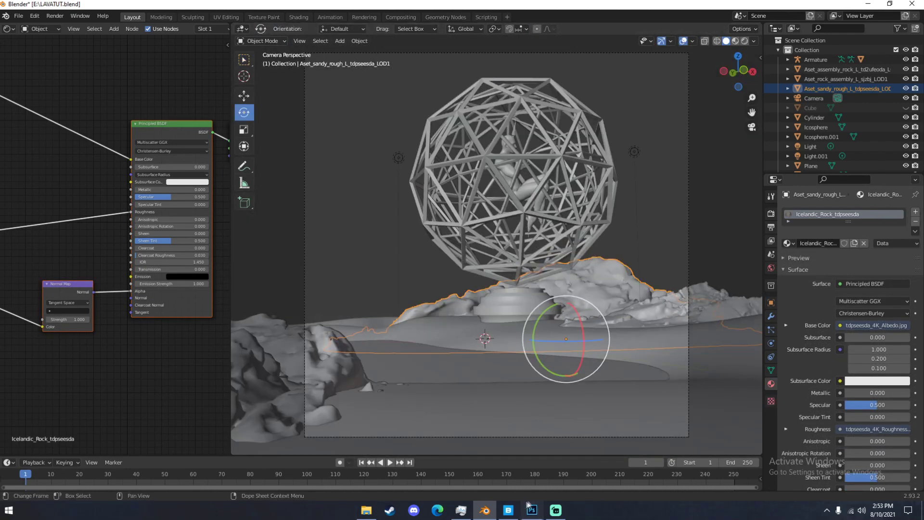
# - Export the Iceland Terrain Assembly from Quixel Bridge and switch back to Blender
pyautogui.click(515, 510)
pyautogui.click(308, 340)
pyautogui.click(618, 384)
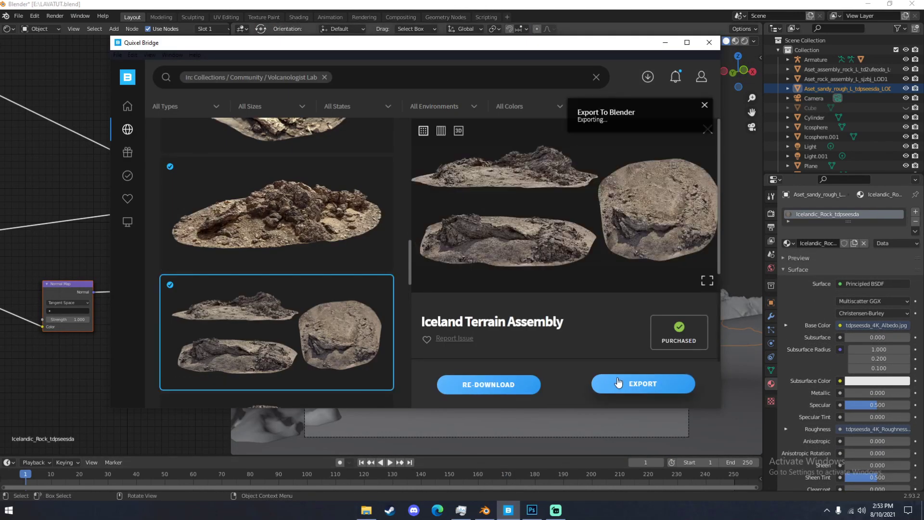
pyautogui.click(484, 511)
# - Reconnect the sandy rock's Normal Map to the shader's Normal input, then duplicate the rock and move the copy toward the terrain's outer edge
pyautogui.moveTo(131, 292); pyautogui.dragTo(131, 298)
pyautogui.hotkey('shift', 'd')
pyautogui.click(433, 327)
pyautogui.moveTo(434, 327); pyautogui.dragTo(462, 376, button='middle')
pyautogui.press('g')
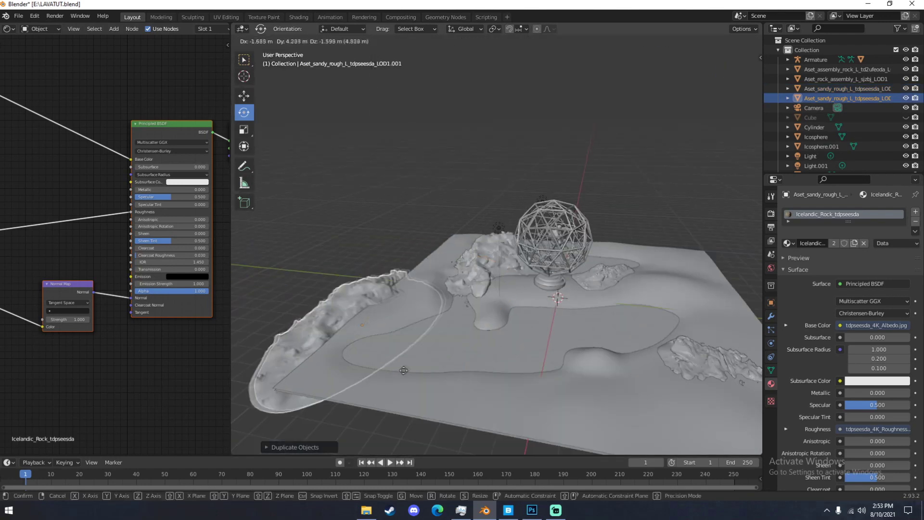
# - Place the duplicated sandy rough rock along the outer edge of the ground plane, outside the lava pool
pyautogui.click(383, 316)
pyautogui.press('KP_0')
pyautogui.moveTo(369, 319); pyautogui.dragTo(392, 374, button='middle')
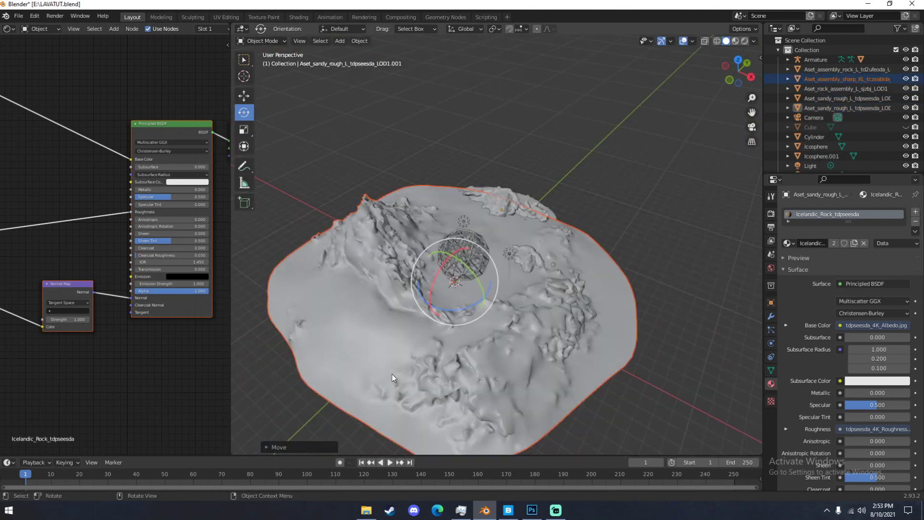
# - Position the imported sharp terrain assembly behind the sphere as a backdrop, judging it through the camera
pyautogui.moveTo(465, 306); pyautogui.dragTo(646, 200, button='middle')
pyautogui.press('KP_0')
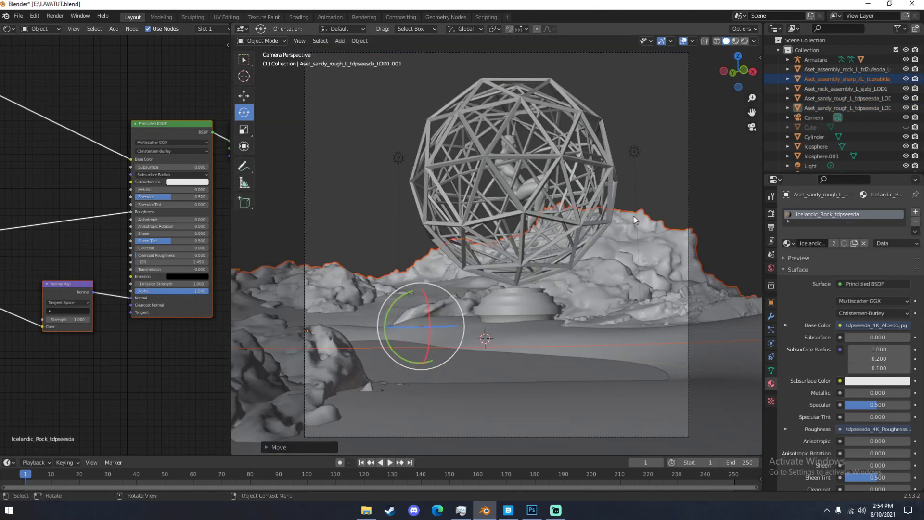
pyautogui.press('g')
pyautogui.rightClick(593, 308)
pyautogui.moveTo(593, 308); pyautogui.dragTo(442, 327, button='middle')
# - Move a vertex on the terrain assembly near the ground plane with smooth proportional editing
pyautogui.click(405, 309)
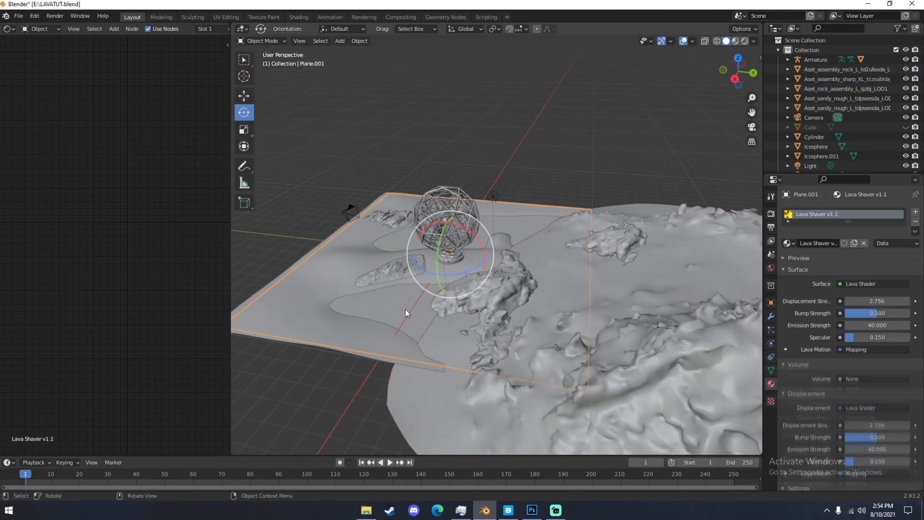
pyautogui.click(562, 276)
pyautogui.press('Tab')
pyautogui.moveTo(561, 275); pyautogui.dragTo(584, 269, button='middle')
pyautogui.click(563, 288)
pyautogui.press('g')
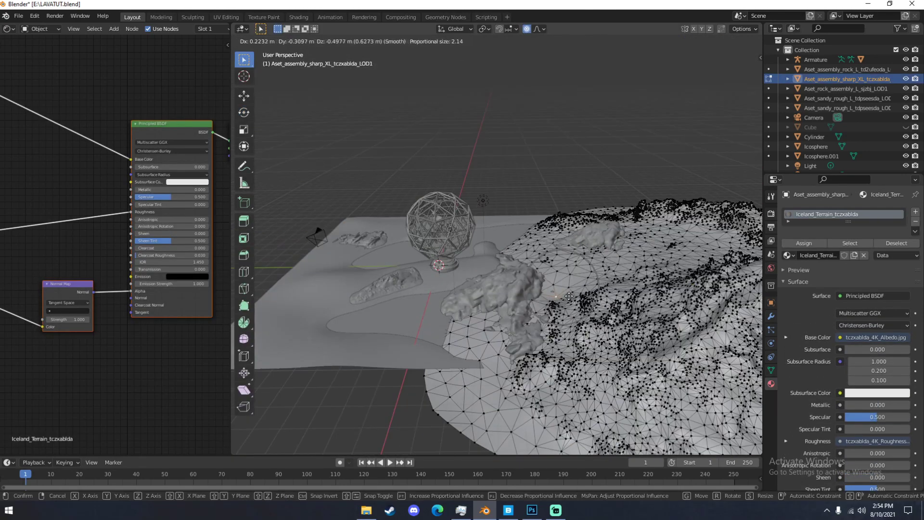
pyautogui.click(571, 301)
pyautogui.press('Tab')
pyautogui.moveTo(572, 301); pyautogui.dragTo(539, 346, button='middle')
pyautogui.click(433, 308)
pyautogui.moveTo(433, 308); pyautogui.dragTo(497, 262, button='middle')
pyautogui.press('g')
pyautogui.press('z')
pyautogui.click(543, 270)
pyautogui.hotkey('ctrl', 'z')
# - Reshape the terrain assembly's border beside the ground plane by moving another vertex with proportional editing
pyautogui.click(591, 276)
pyautogui.press('Tab')
pyautogui.click(574, 279)
pyautogui.press('g')
pyautogui.click(576, 278)
pyautogui.press('Tab')
# - Move the selected vertices of the lava plane in its mesh and return to the object level
pyautogui.click(574, 279)
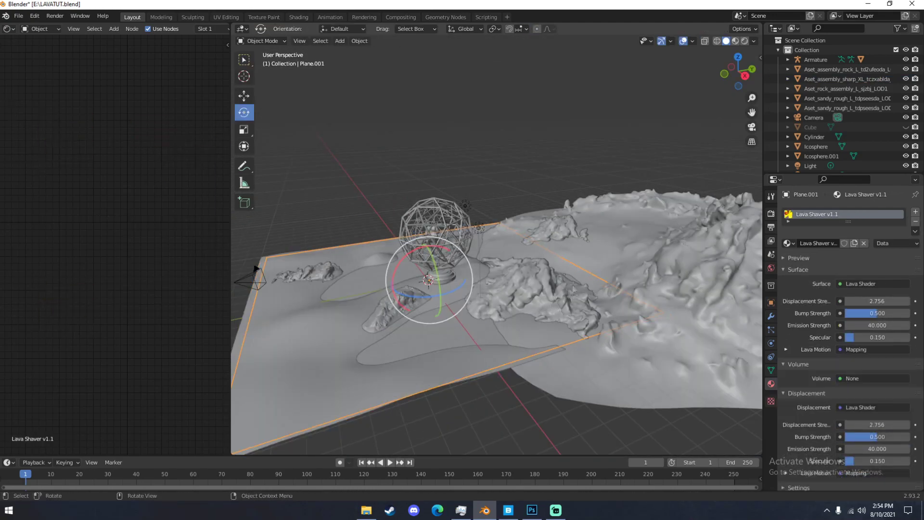
pyautogui.press('Tab')
pyautogui.press('g')
pyautogui.click(583, 271)
pyautogui.press('Tab')
pyautogui.moveTo(583, 272); pyautogui.dragTo(669, 274, button='middle')
pyautogui.press('Tab')
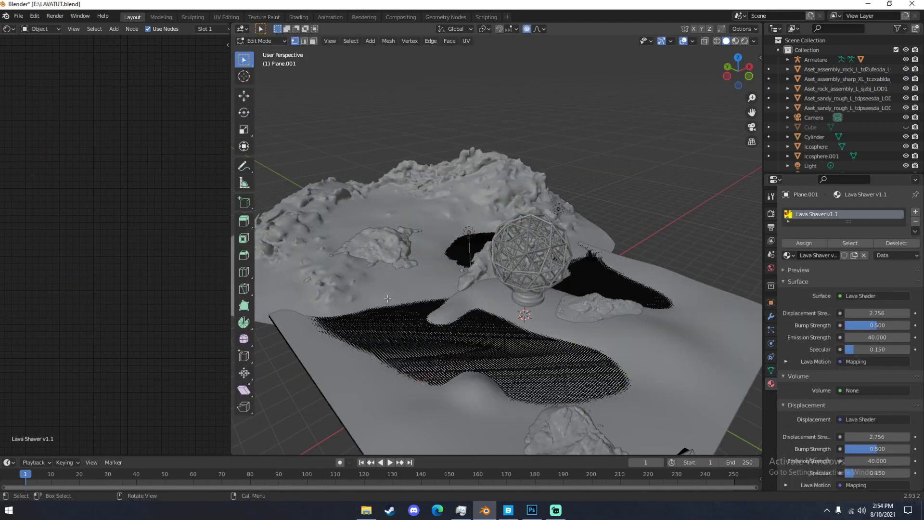
pyautogui.press('Tab')
# - Pull the terrain assembly's edge vertices near the rocks behind the sphere using proportional editing
pyautogui.click(414, 246)
pyautogui.press('Tab')
pyautogui.moveTo(424, 279); pyautogui.dragTo(467, 262, button='middle')
pyautogui.click(475, 306)
pyautogui.press('g')
pyautogui.click(484, 295)
pyautogui.press('Tab')
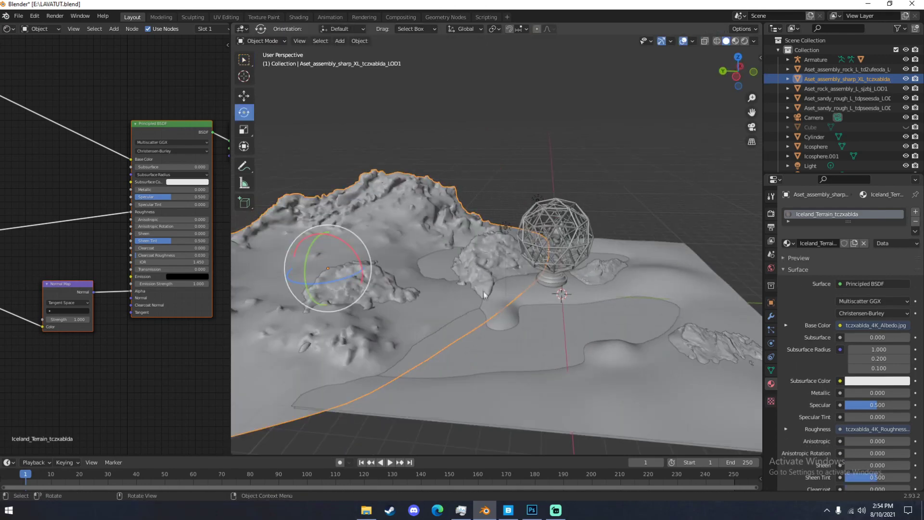
# - Deselect everything and compare the camera view with the reference image in Photoshop
pyautogui.press('KP_0')
pyautogui.hotkey('alt', 'a')
pyautogui.moveTo(554, 385); pyautogui.dragTo(579, 373, button='middle')
pyautogui.press('KP_0')
pyautogui.click(531, 510)
pyautogui.click(531, 510)
# - Reshape the gravel ground plane along the near lava shore with smooth proportional editing, then check the camera framing
pyautogui.moveTo(433, 337); pyautogui.dragTo(395, 366, button='middle')
pyautogui.press('Tab')
pyautogui.press('g')
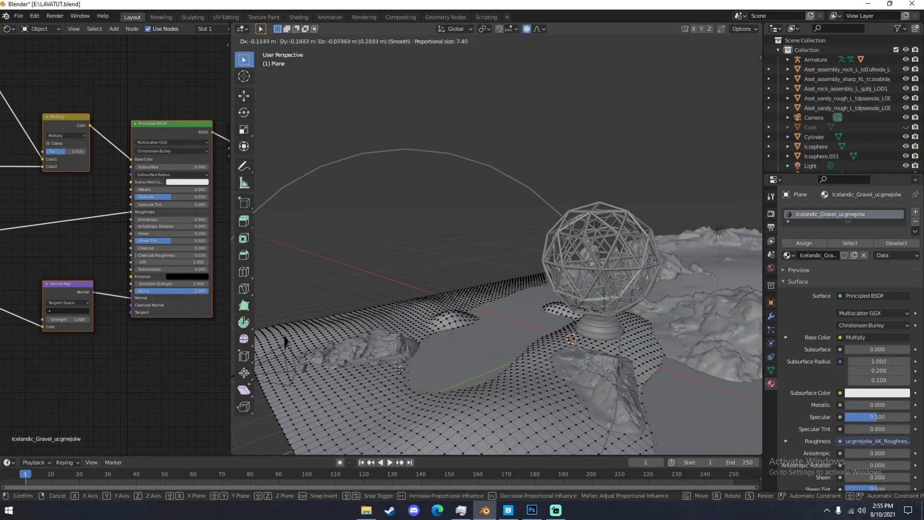
pyautogui.click(369, 339)
pyautogui.press('KP_0')
pyautogui.press('Tab')
pyautogui.press('Tab')
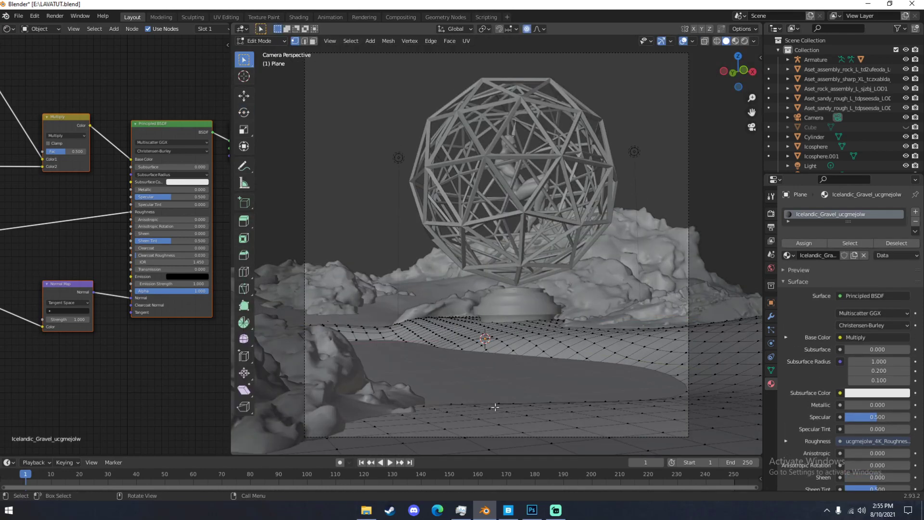
pyautogui.press('Tab')
pyautogui.moveTo(499, 403); pyautogui.dragTo(506, 428, button='middle')
# - Switch to Quixel Bridge, inspect the Icelandic Rock Assembly asset, and return to the Blender scene
pyautogui.click(508, 511)
pyautogui.scroll(4, 309, 324)
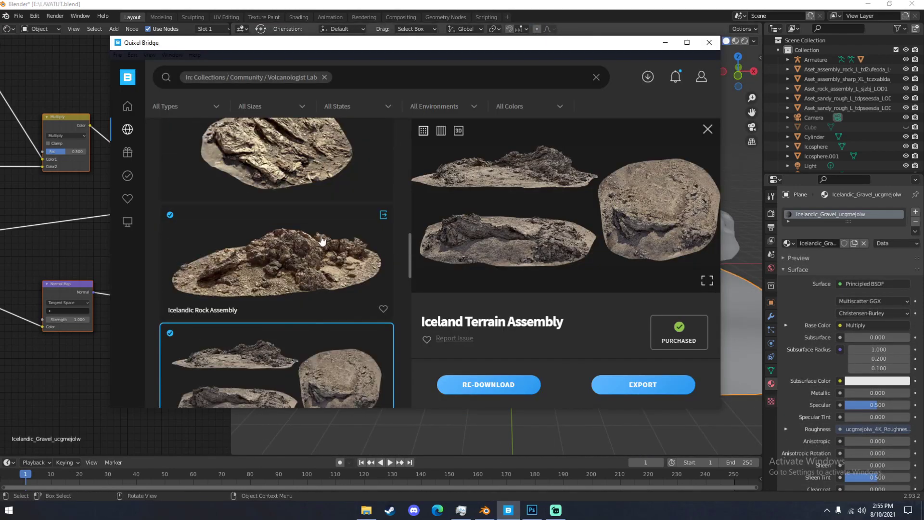
pyautogui.click(320, 242)
pyautogui.click(665, 42)
# - Duplicate the sandy rough rock and place the copy on the lava shore at the right of the camera framing
pyautogui.moveTo(433, 212); pyautogui.dragTo(482, 231, button='middle')
pyautogui.click(340, 197)
pyautogui.moveTo(371, 226); pyautogui.dragTo(440, 260, button='middle')
pyautogui.hotkey('shift', 'd')
pyautogui.press('KP_0')
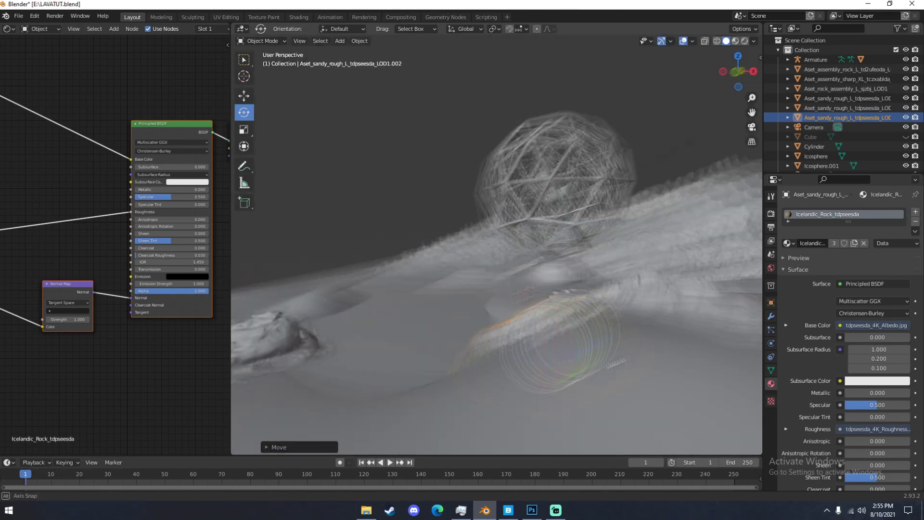
pyautogui.click(433, 351)
# - Switch to Quixel Bridge and export the Small Volcanic Rocks asset to the Blender scene
pyautogui.click(508, 510)
pyautogui.scroll(-5, 324, 342)
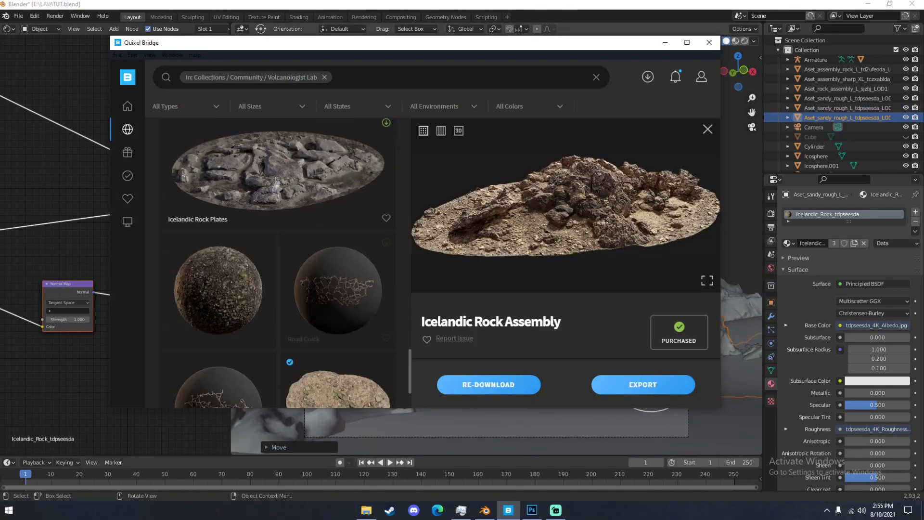
pyautogui.click(338, 311)
pyautogui.click(635, 385)
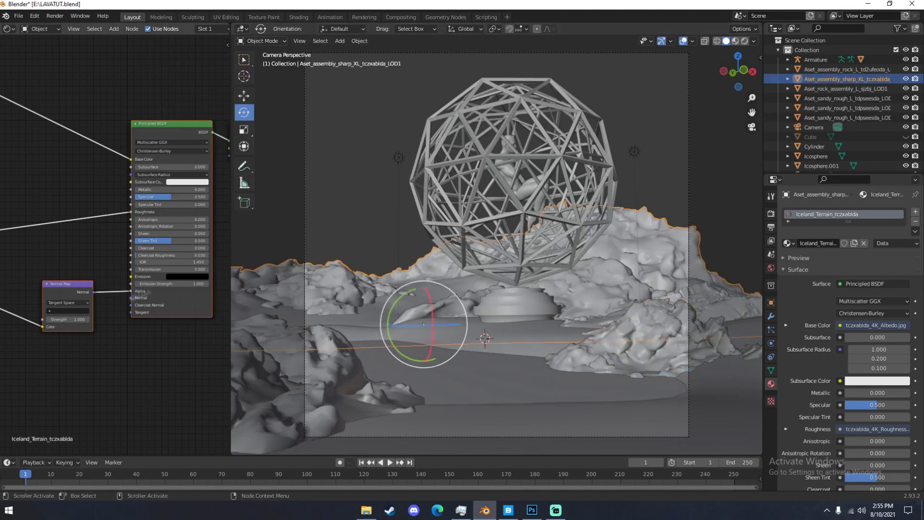
# - Duplicate the small volcanic rock patch twice, placing one copy beside the first near the sphere's base and another in the foreground
pyautogui.moveTo(533, 335); pyautogui.dragTo(520, 394, button='middle')
pyautogui.hotkey('shift', 'd')
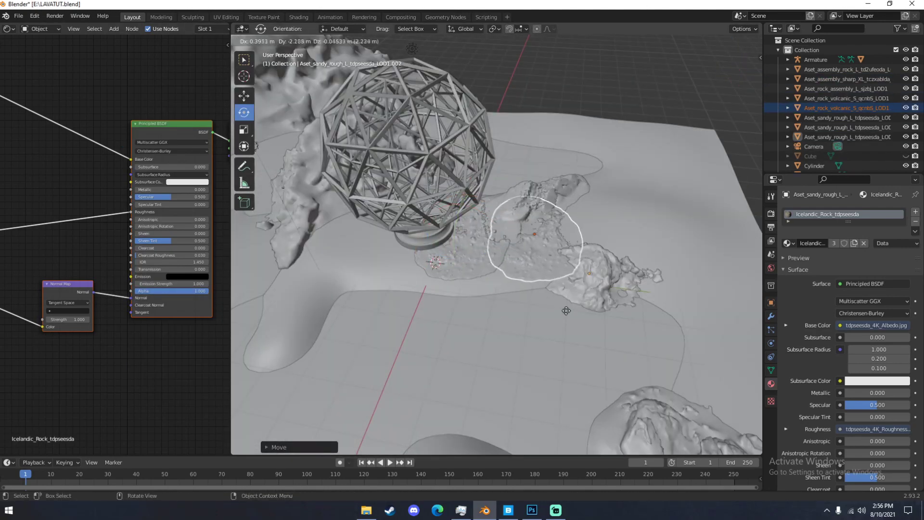
pyautogui.click(568, 298)
pyautogui.moveTo(568, 299); pyautogui.dragTo(659, 257, button='middle')
pyautogui.hotkey('shift', 'd')
pyautogui.click(320, 280)
pyautogui.press('KP_0')
pyautogui.moveTo(320, 277); pyautogui.dragTo(380, 329, button='middle')
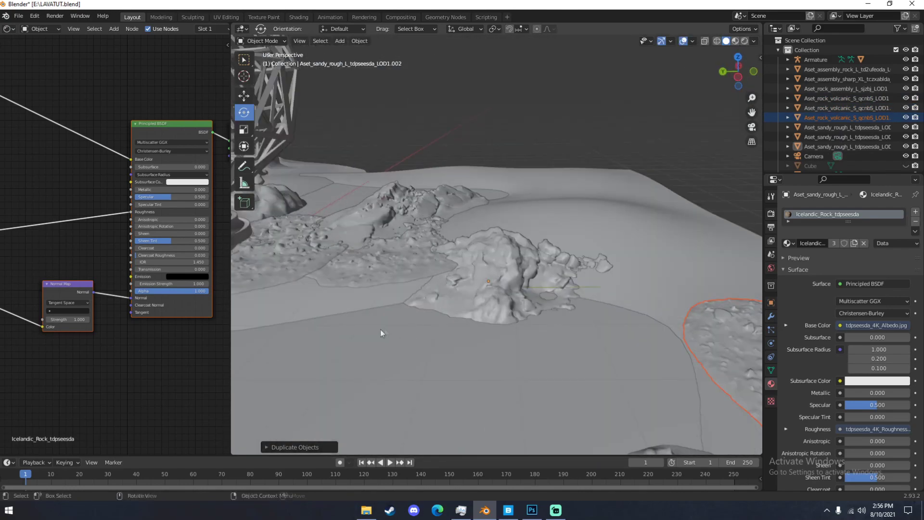
# - Blend the volcanic rock patch at the sphere's pedestal into the ground by moving its vertices with smooth proportional editing
pyautogui.click(423, 250)
pyautogui.press('Tab')
pyautogui.press('g')
pyautogui.click(495, 309)
pyautogui.scroll(6, 477, 318)
pyautogui.moveTo(461, 326); pyautogui.dragTo(548, 339, button='middle')
pyautogui.press('g')
pyautogui.click(468, 304)
pyautogui.press('g')
pyautogui.click(433, 316)
pyautogui.press('g')
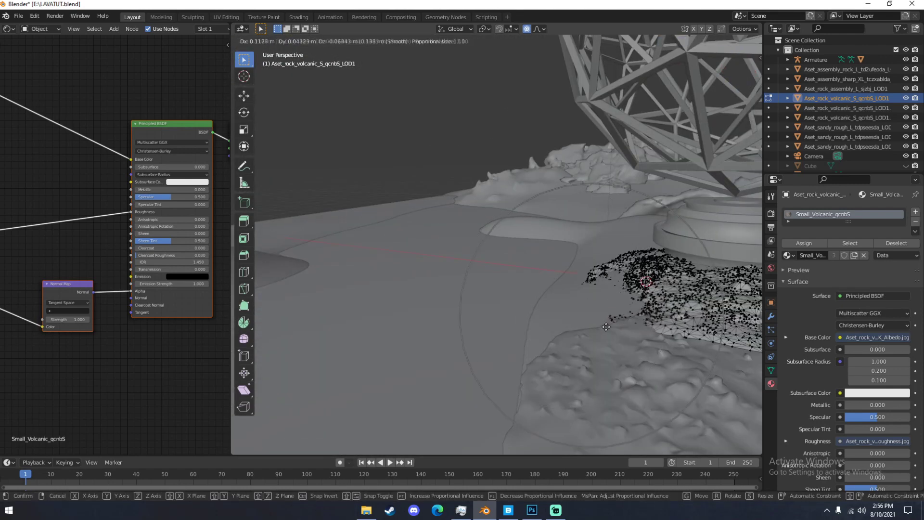
pyautogui.click(571, 340)
pyautogui.press('Tab')
# - Fit the neighbouring volcanic rock patch to the ground by moving its vertices with proportional editing, and check the camera view
pyautogui.scroll(-4, 571, 332)
pyautogui.click(669, 296)
pyautogui.press('Tab')
pyautogui.moveTo(641, 303); pyautogui.dragTo(626, 342, button='middle')
pyautogui.click(558, 343)
pyautogui.press('g')
pyautogui.scroll(12, 635, 340)
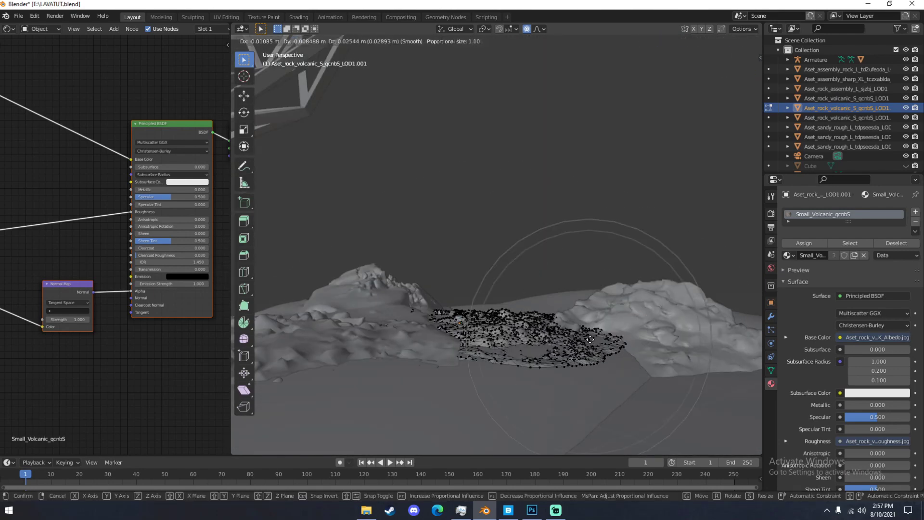
pyautogui.moveTo(625, 342); pyautogui.dragTo(562, 342, button='middle')
pyautogui.click(561, 342)
pyautogui.click(605, 336)
pyautogui.press('g')
pyautogui.click(639, 330)
pyautogui.click(507, 334)
pyautogui.moveTo(507, 334); pyautogui.dragTo(495, 349, button='middle')
pyautogui.press('Tab')
pyautogui.scroll(-5, 496, 349)
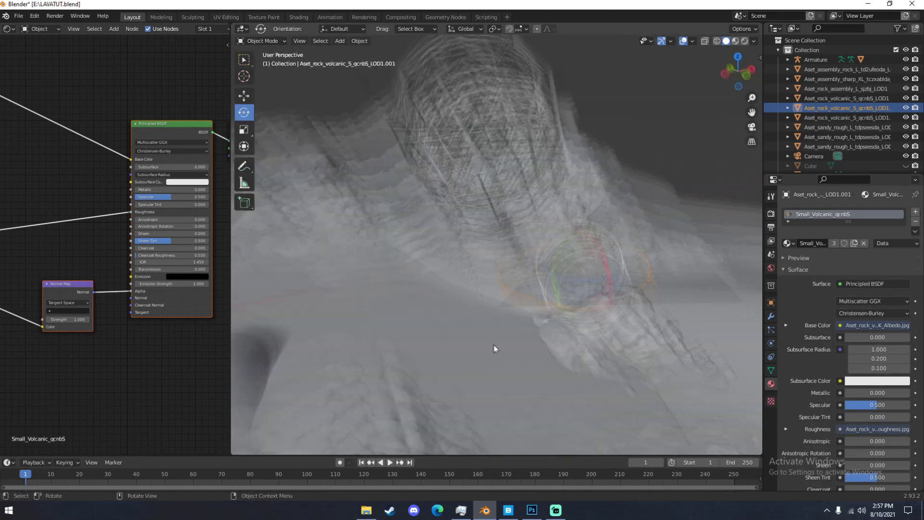
pyautogui.press('KP_0')
# - Switch to Quixel Bridge, clear the collection filter, and search the 3D assets for "Volcano"
pyautogui.click(509, 510)
pyautogui.scroll(12, 279, 265)
pyautogui.click(325, 77)
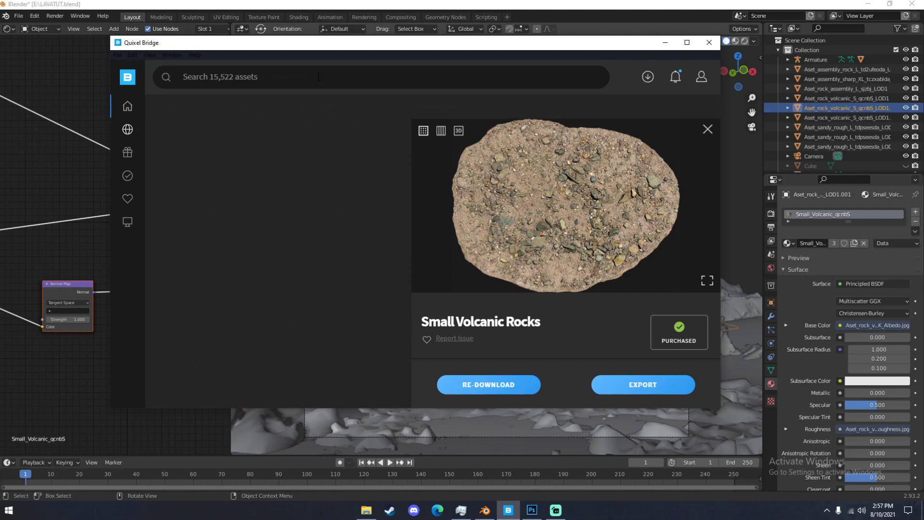
pyautogui.click(255, 80)
pyautogui.click(177, 232)
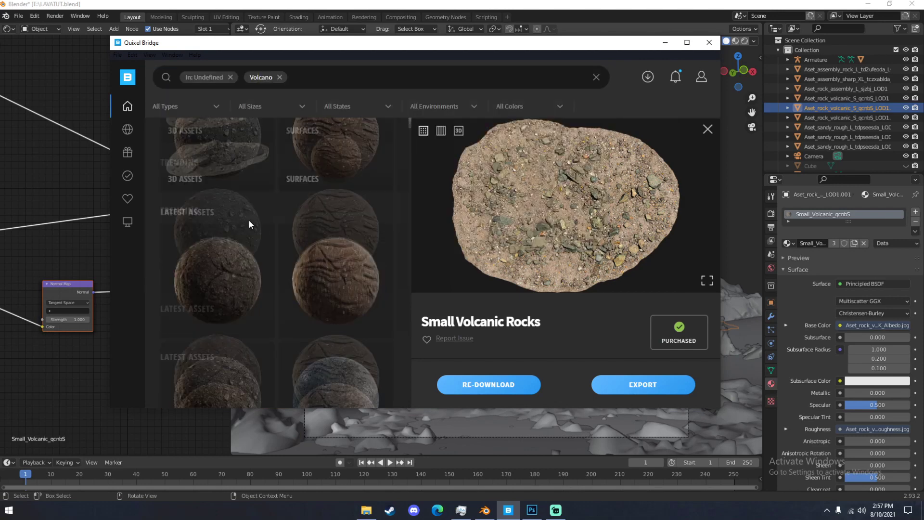
pyautogui.scroll(-2, 244, 219)
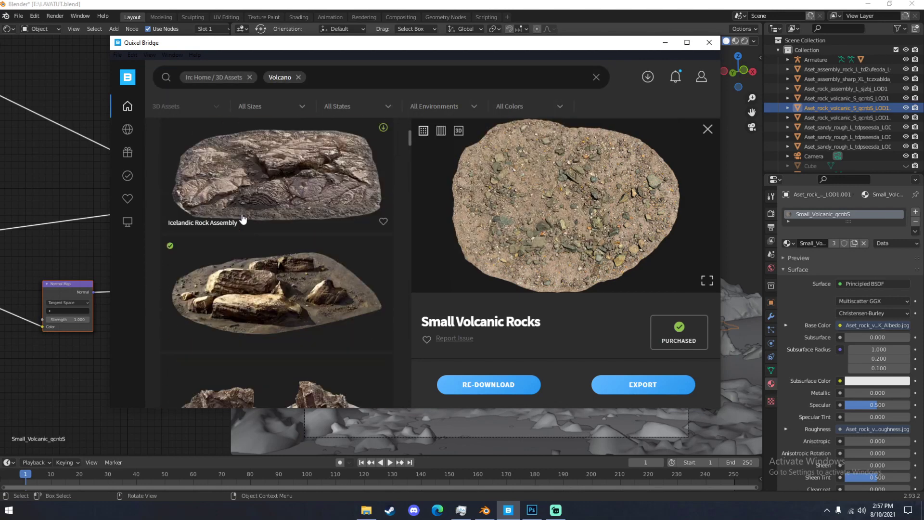
# - Export the downloaded Icelandic Rock Assembly with three dark rocks on a sandy base to Blender
pyautogui.click(283, 270)
pyautogui.scroll(-3, 283, 269)
pyautogui.click(282, 270)
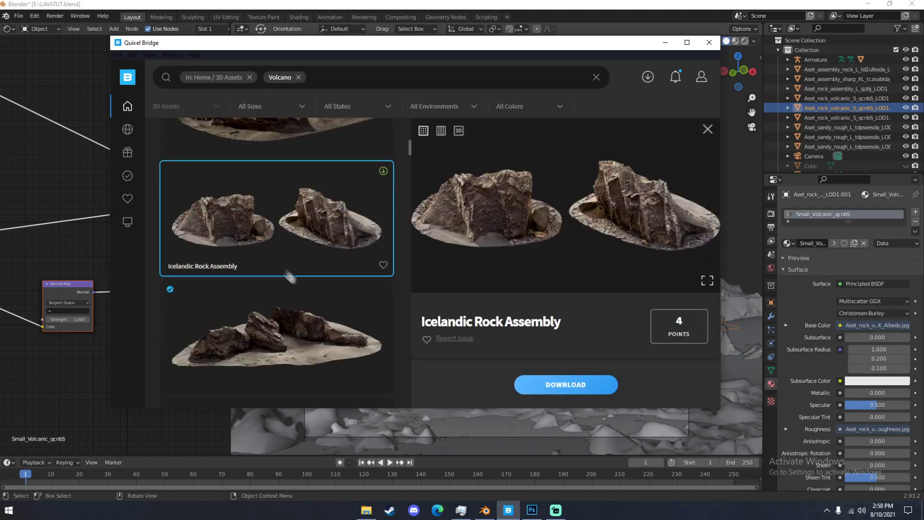
pyautogui.click(280, 337)
pyautogui.click(644, 384)
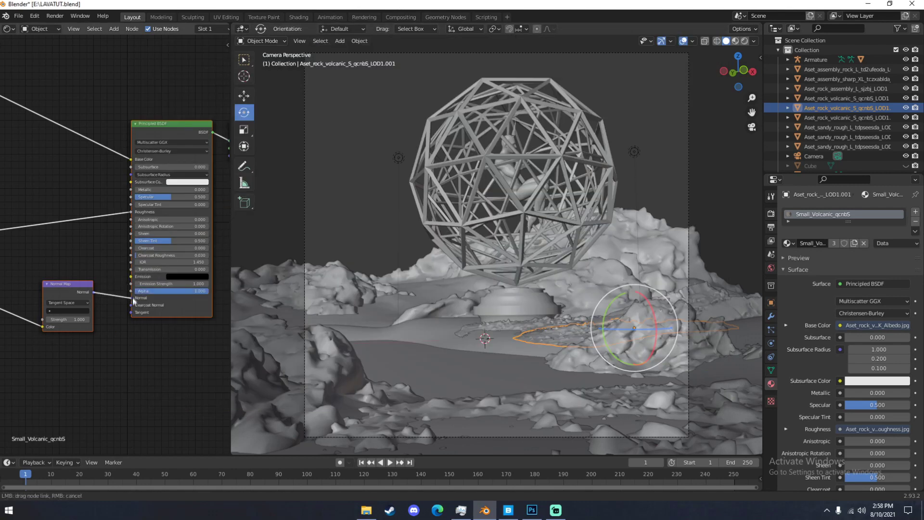
# - Check the imported rock assembly in the scene and compare the camera view with the Photoshop reference
pyautogui.moveTo(591, 401); pyautogui.dragTo(580, 398, button='middle')
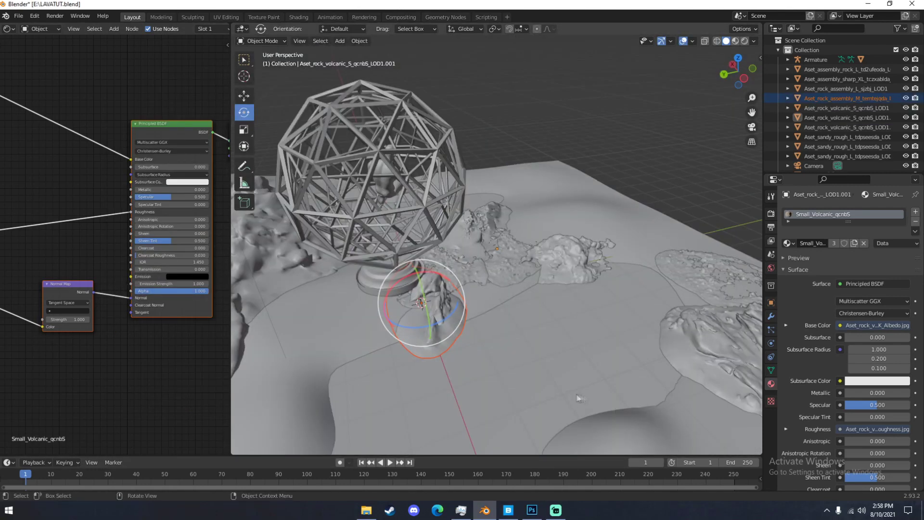
pyautogui.press('KP_0')
pyautogui.click(532, 509)
pyautogui.click(531, 510)
# - Resize the imported rock assembly and move it into the lava pool at the left foreground of the camera framing
pyautogui.moveTo(501, 409); pyautogui.dragTo(492, 401, button='middle')
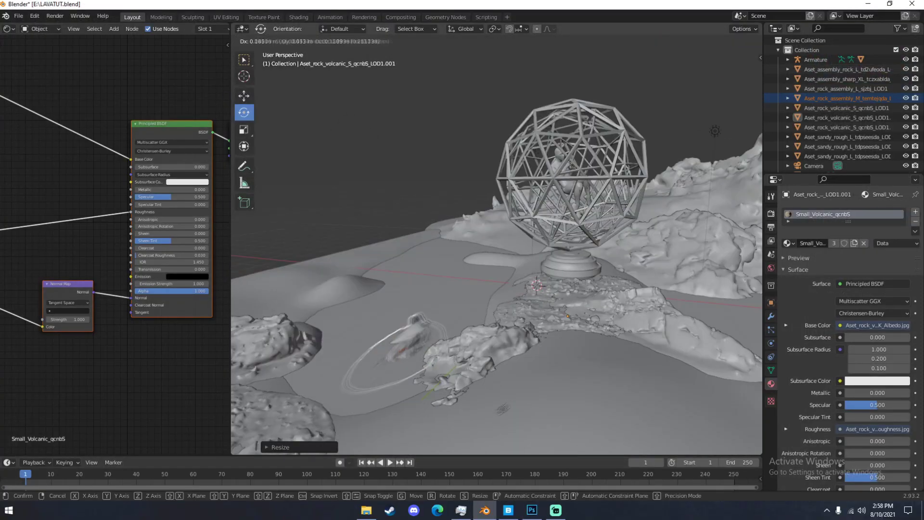
pyautogui.press('KP_0')
pyautogui.press('g')
pyautogui.click(366, 383)
pyautogui.moveTo(366, 383); pyautogui.dragTo(380, 414, button='middle')
# - Adjust the base of the three-rock assembly by moving its vertices with smooth proportional editing
pyautogui.click(433, 399)
pyautogui.press('Tab')
pyautogui.click(435, 408)
pyautogui.press('g')
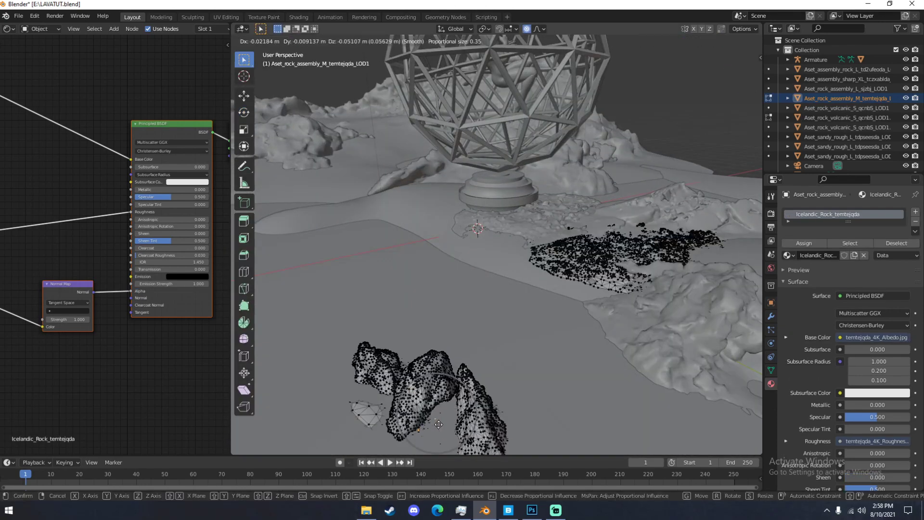
pyautogui.click(433, 412)
pyautogui.click(359, 414)
pyautogui.press('g')
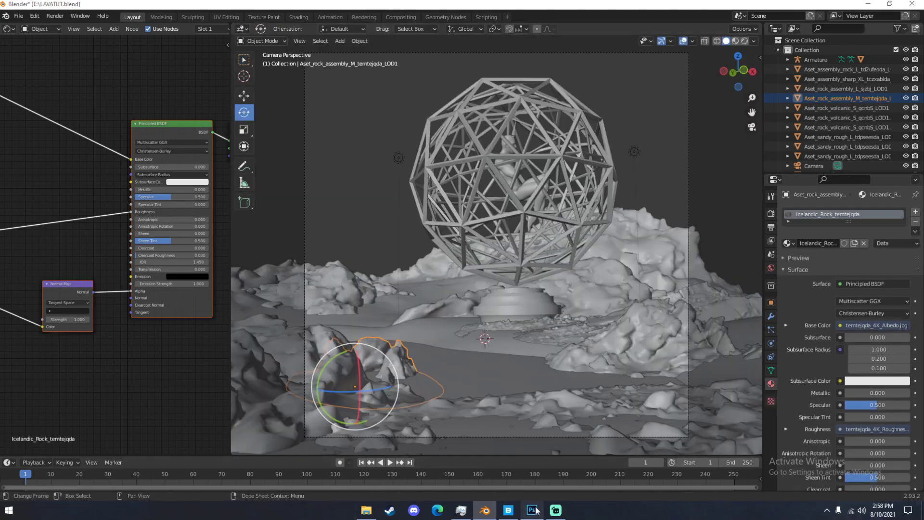
# - Check the Photoshop reference, browse the volcano assets in Quixel Bridge, and download the round Icelandic Rock Assembly covered in loose stones
pyautogui.click(531, 510)
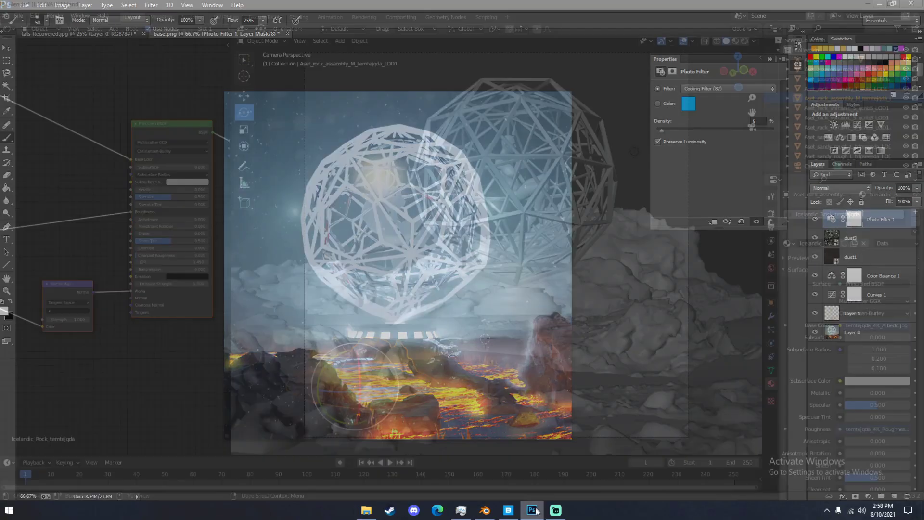
pyautogui.click(508, 510)
pyautogui.scroll(3, 312, 329)
pyautogui.scroll(-5, 312, 329)
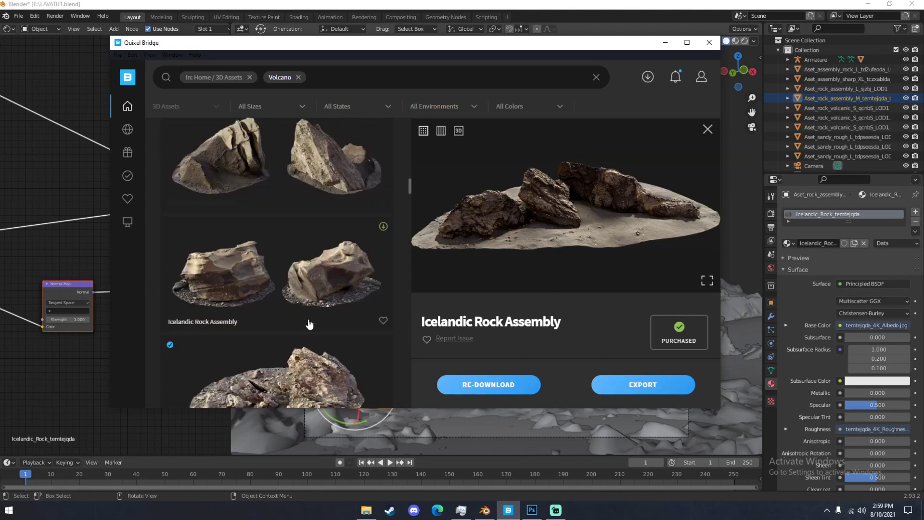
pyautogui.click(318, 327)
pyautogui.scroll(-3, 310, 282)
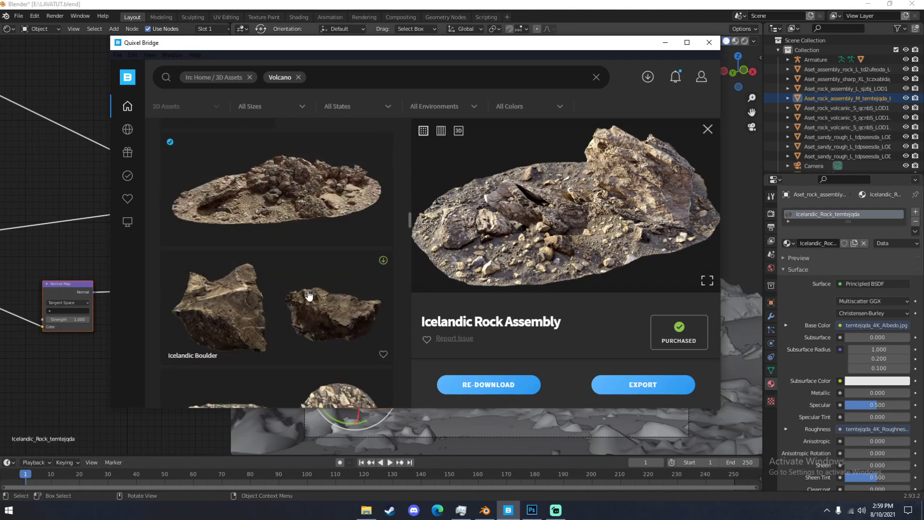
pyautogui.click(346, 308)
pyautogui.scroll(-2, 359, 325)
pyautogui.click(325, 303)
pyautogui.click(565, 382)
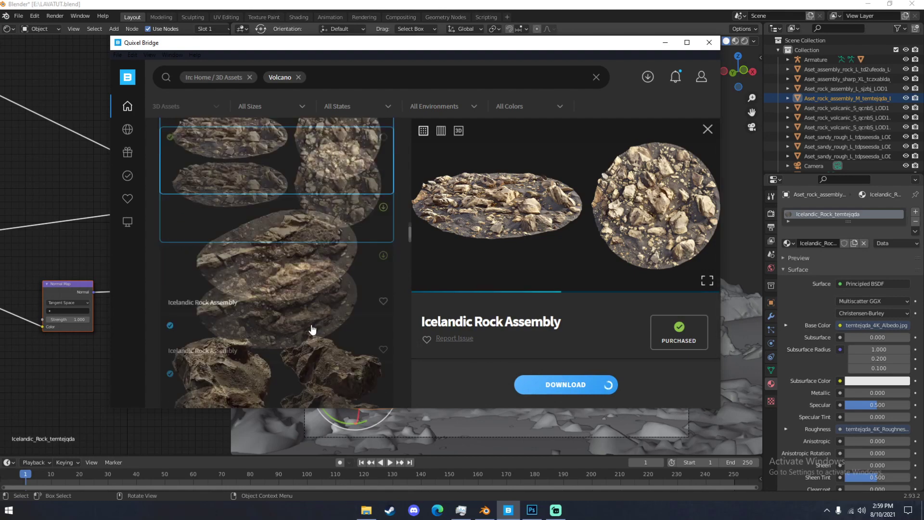
# - Recheck the Photoshop reference and duplicate the three-rock assembly in the Blender scene
pyautogui.click(532, 511)
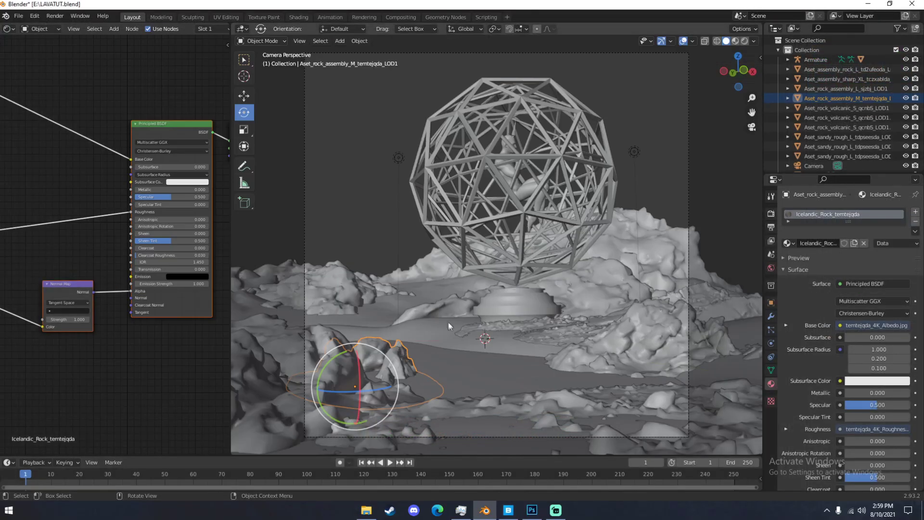
pyautogui.hotkey('shift', 'd')
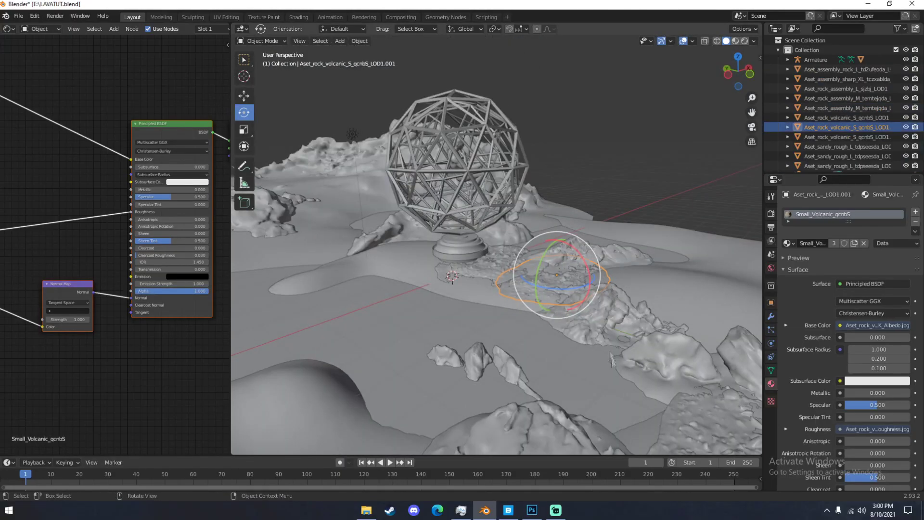
# - Reshape the duplicated small volcanic rock near the sphere's pedestal by moving and rotating its vertices with smooth proportional editing
pyautogui.press('KP_Decimal')
pyautogui.moveTo(479, 309); pyautogui.dragTo(520, 228, button='middle')
pyautogui.press('Tab')
pyautogui.press('g')
pyautogui.click(504, 357)
pyautogui.press('r')
pyautogui.click(543, 221)
pyautogui.press('g')
pyautogui.click(516, 220)
pyautogui.click(511, 214)
pyautogui.press('g')
pyautogui.click(498, 229)
pyautogui.press('g')
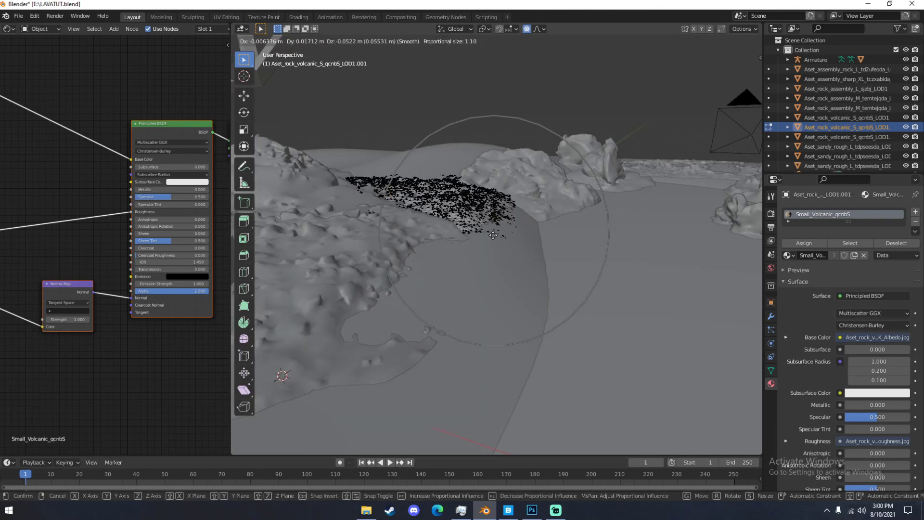
pyautogui.click(493, 235)
pyautogui.press('Tab')
# - Duplicate the Icelandic lava rock, rotate the copy and move it in among the rocks near the sphere, checking the camera framing
pyautogui.scroll(-6, 493, 235)
pyautogui.moveTo(501, 207); pyautogui.dragTo(525, 260, button='middle')
pyautogui.click(539, 133)
pyautogui.hotkey('shift', 'd')
pyautogui.press('g')
pyautogui.click(462, 235)
pyautogui.press('r')
pyautogui.click(457, 237)
pyautogui.moveTo(457, 238); pyautogui.dragTo(530, 202, button='middle')
pyautogui.scroll(3, 520, 217)
pyautogui.press('g')
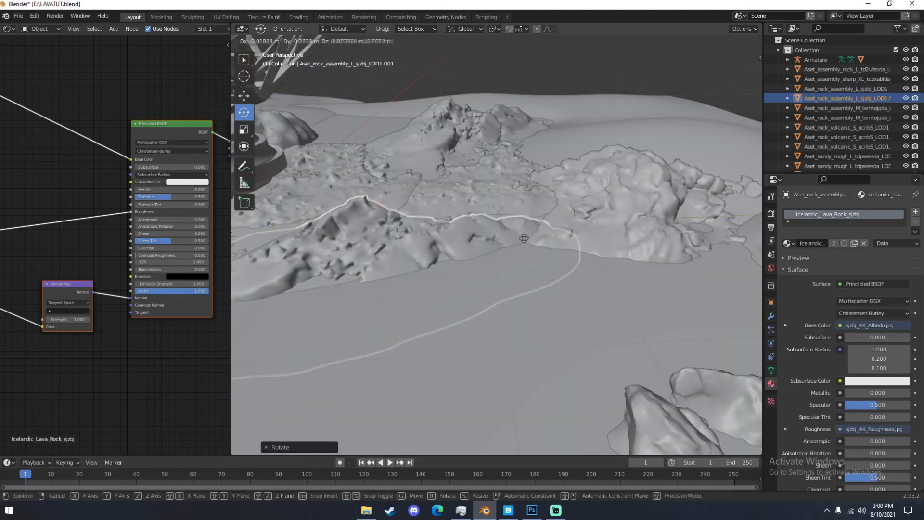
pyautogui.click(523, 238)
pyautogui.press('KP_0')
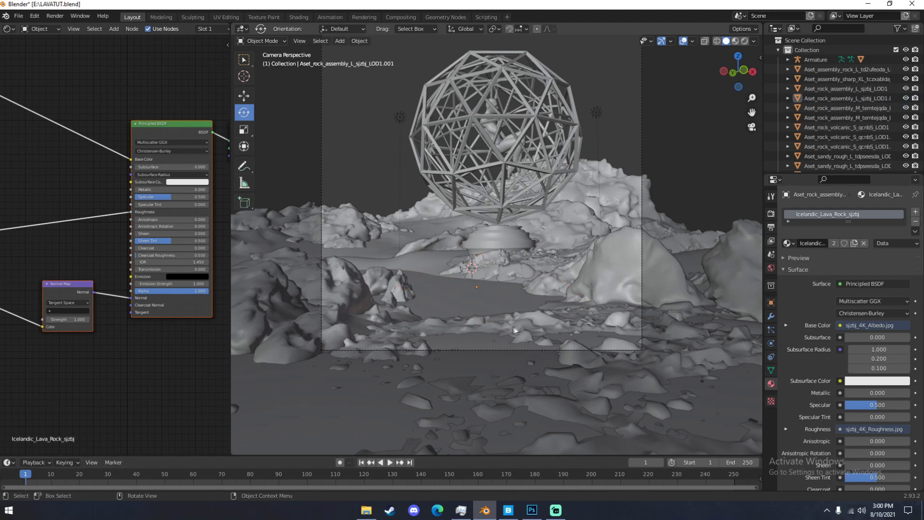
# - Duplicate another rock from the camera framing, rotate the copy and move it beside the lava pool
pyautogui.moveTo(515, 331); pyautogui.dragTo(578, 356, button='middle')
pyautogui.click(575, 282)
pyautogui.hotkey('shift', 'd')
pyautogui.click(354, 260)
pyautogui.moveTo(353, 275); pyautogui.dragTo(376, 264)
pyautogui.press('g')
pyautogui.moveTo(385, 269); pyautogui.dragTo(530, 337, button='middle')
pyautogui.click(460, 306)
pyautogui.press('KP_0')
# - Duplicate the large Icelandic rock assembly from the foreground, rotate the copy and place it against the left side of the sphere's pedestal
pyautogui.click(618, 385)
pyautogui.moveTo(618, 385); pyautogui.dragTo(553, 365, button='middle')
pyautogui.hotkey('shift', 'd')
pyautogui.click(452, 289)
pyautogui.moveTo(433, 299); pyautogui.dragTo(474, 298)
pyautogui.moveTo(474, 297); pyautogui.dragTo(464, 315, button='middle')
pyautogui.press('g')
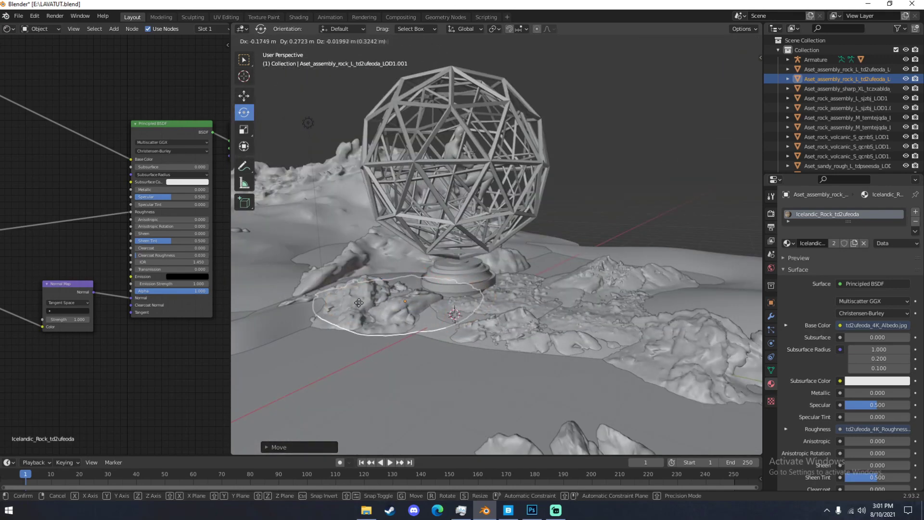
pyautogui.click(359, 302)
pyautogui.press('KP_0')
pyautogui.click(508, 510)
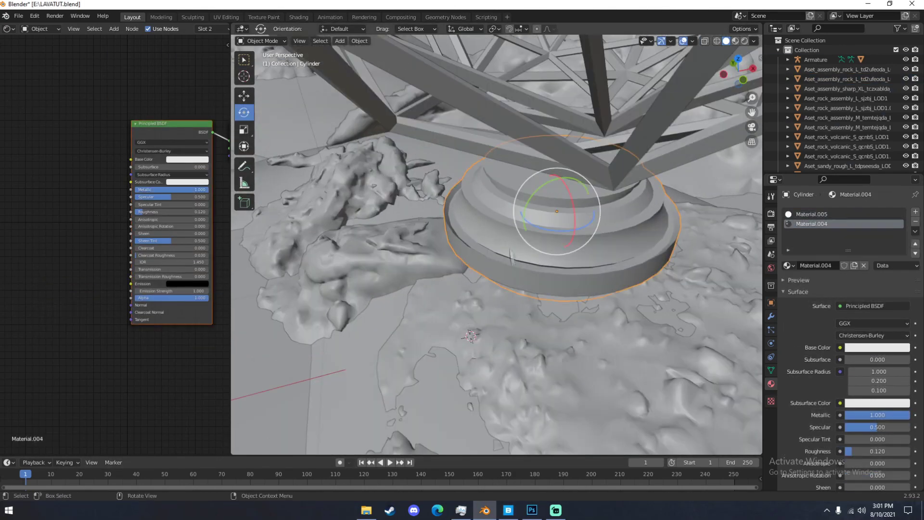
# - Select the original small volcanic rock at the foot of the pedestal and reposition it, checking the camera framing
pyautogui.scroll(5, 513, 268)
pyautogui.moveTo(425, 347); pyautogui.dragTo(428, 260, button='middle')
pyautogui.click(601, 279)
pyautogui.moveTo(600, 279); pyautogui.dragTo(600, 268, button='middle')
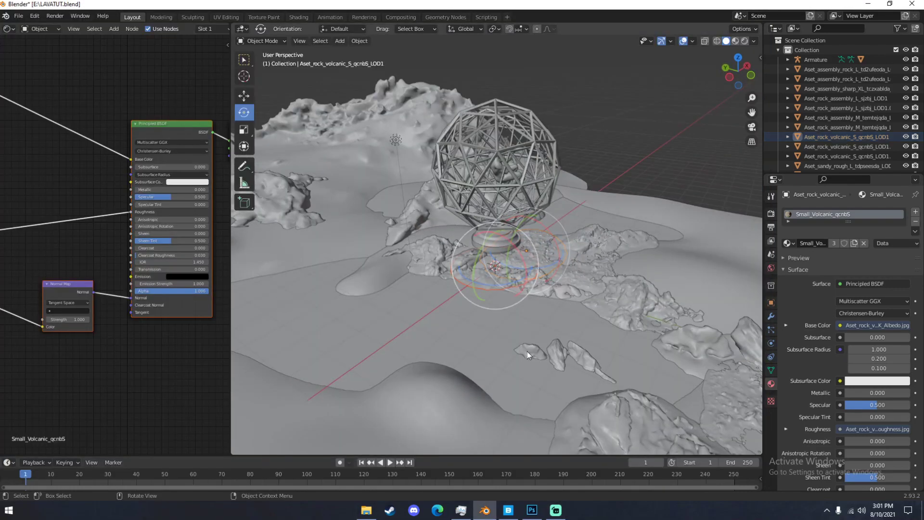
pyautogui.scroll(5, 527, 352)
pyautogui.press('KP_0')
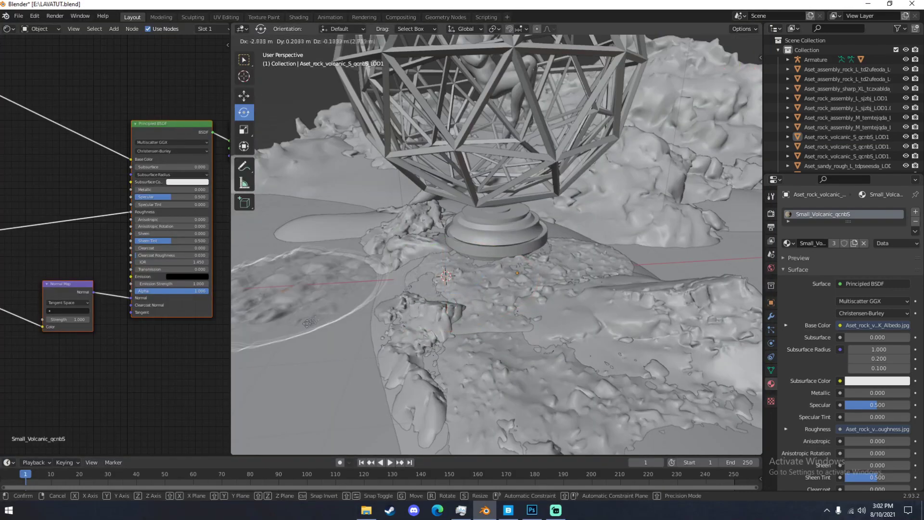
pyautogui.press('g')
pyautogui.click(509, 314)
pyautogui.moveTo(509, 315); pyautogui.dragTo(595, 295, button='middle')
pyautogui.press('KP_0')
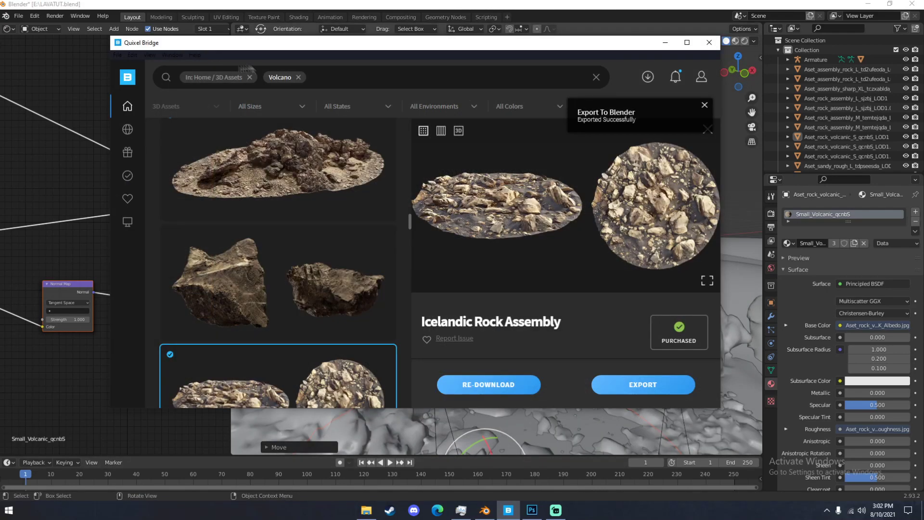
# - Clear the volcano filters in Quixel Bridge, search for "roman statue", and export the veiled Roman Statue head to Blender
pyautogui.click(249, 77)
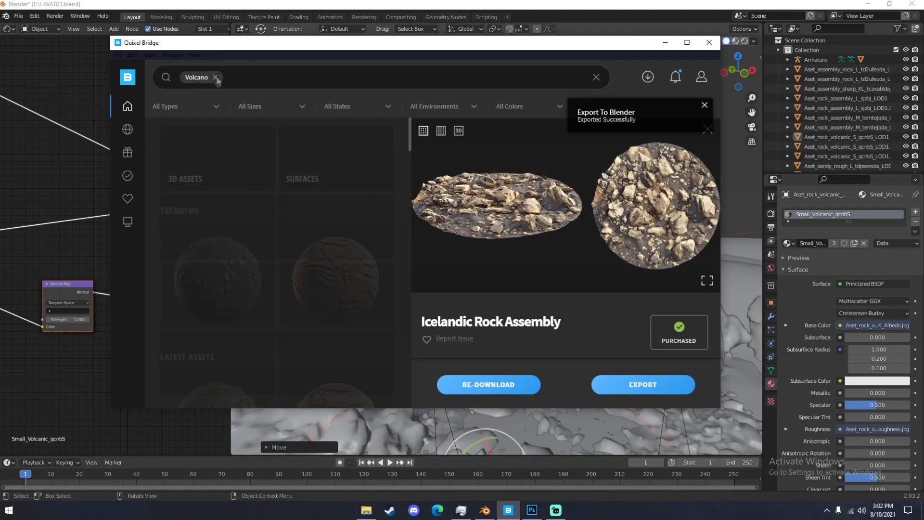
pyautogui.click(222, 78)
pyautogui.write('roman')
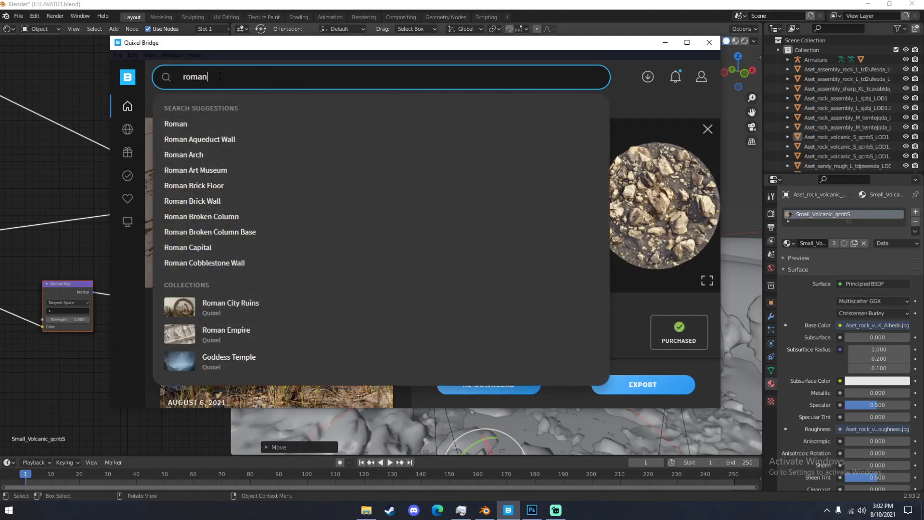
pyautogui.write(' statue')
pyautogui.press('Return')
pyautogui.scroll(-6, 284, 241)
pyautogui.click(286, 272)
pyautogui.scroll(-3, 288, 270)
pyautogui.click(647, 392)
pyautogui.click(515, 514)
pyautogui.click(665, 43)
# - Scale up the imported Roman statue head, move it behind the sphere, and rotate it about the vertical axis
pyautogui.moveTo(441, 279); pyautogui.dragTo(476, 293, button='middle')
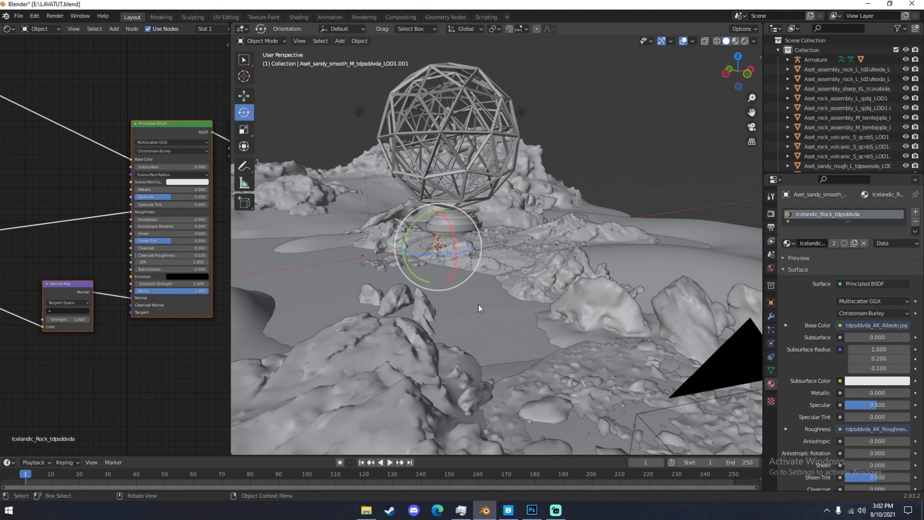
pyautogui.scroll(-5, 481, 304)
pyautogui.press('s')
pyautogui.click(633, 269)
pyautogui.press('g')
pyautogui.moveTo(633, 270); pyautogui.dragTo(572, 279, button='middle')
pyautogui.click(621, 274)
pyautogui.moveTo(553, 275); pyautogui.dragTo(573, 278)
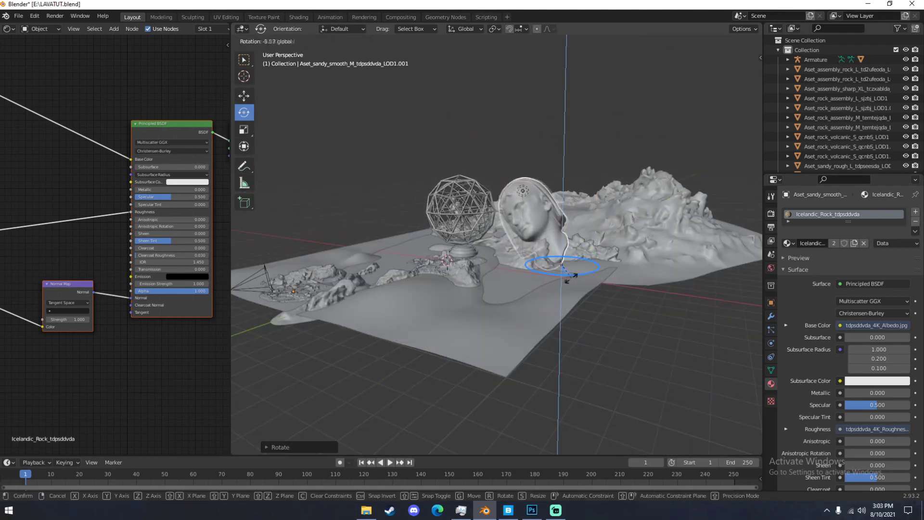
# - Refine the statue head's position and tilt from the camera view so it rests behind the sphere on the right, and deselect everything
pyautogui.moveTo(572, 284); pyautogui.dragTo(534, 289, button='middle')
pyautogui.press('g')
pyautogui.click(583, 242)
pyautogui.press('KP_0')
pyautogui.moveTo(675, 338); pyautogui.dragTo(684, 308)
pyautogui.press('g')
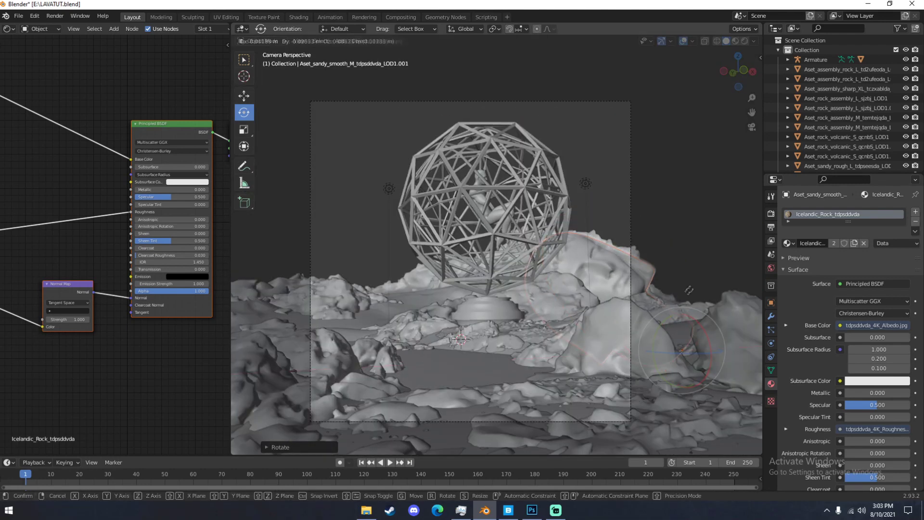
pyautogui.click(688, 285)
pyautogui.press('a')
pyautogui.press('a')
pyautogui.moveTo(506, 380); pyautogui.dragTo(478, 440, button='middle')
pyautogui.scroll(-4, 477, 439)
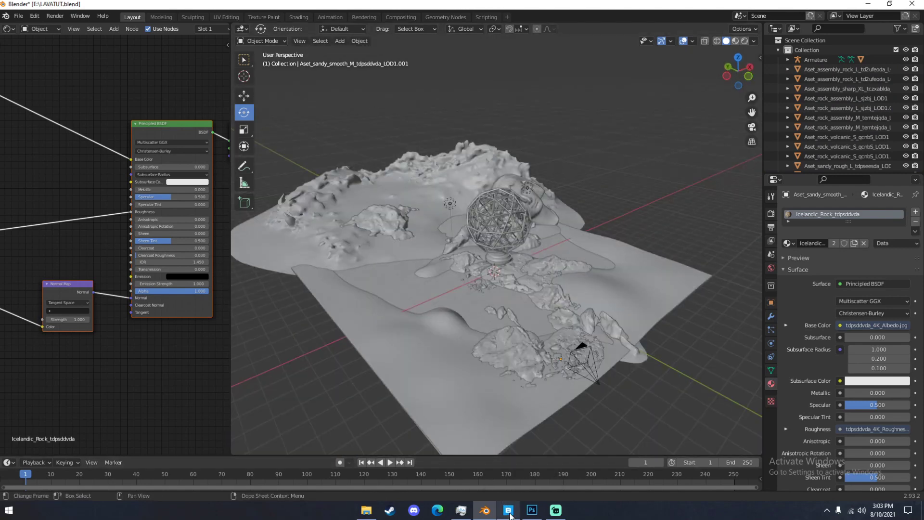
# - Search Quixel Bridge for "Pillar" and pick a pillar asset from the results
pyautogui.click(509, 511)
pyautogui.click(213, 78)
pyautogui.click(212, 79)
pyautogui.write('Pillar')
pyautogui.press('Return')
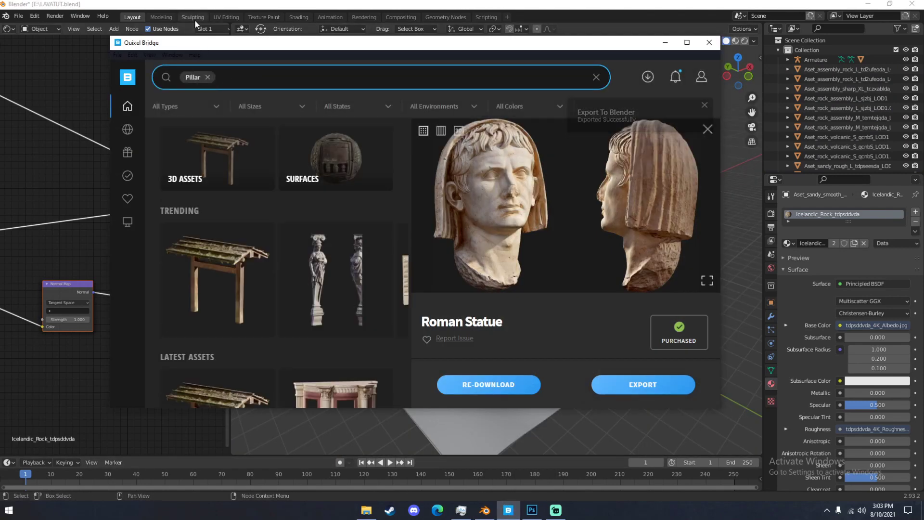
pyautogui.scroll(-3, 335, 311)
pyautogui.scroll(-6, 335, 312)
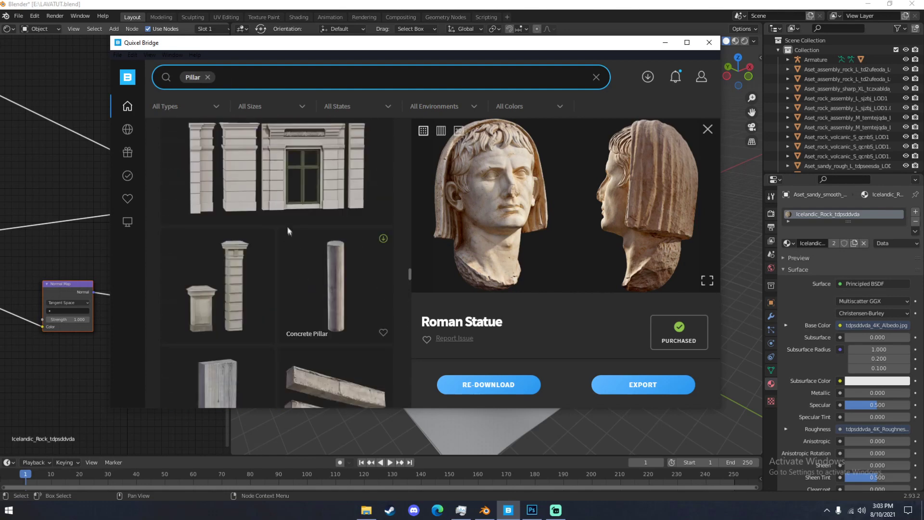
pyautogui.click(378, 284)
pyautogui.click(565, 380)
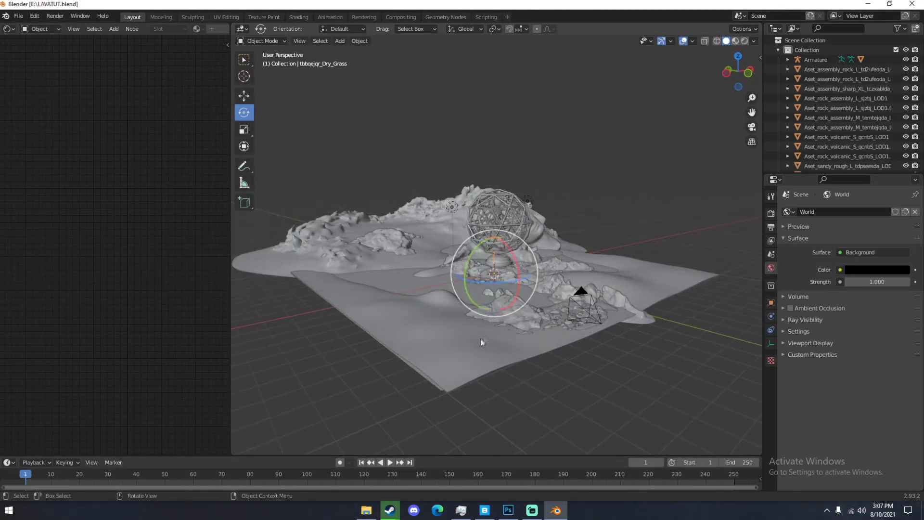
# - Move the imported dry grass asset away from the pedestal into the open space beside the sphere
pyautogui.press('g')
pyautogui.click(652, 276)
pyautogui.moveTo(653, 276); pyautogui.dragTo(463, 301, button='middle')
pyautogui.scroll(5, 596, 267)
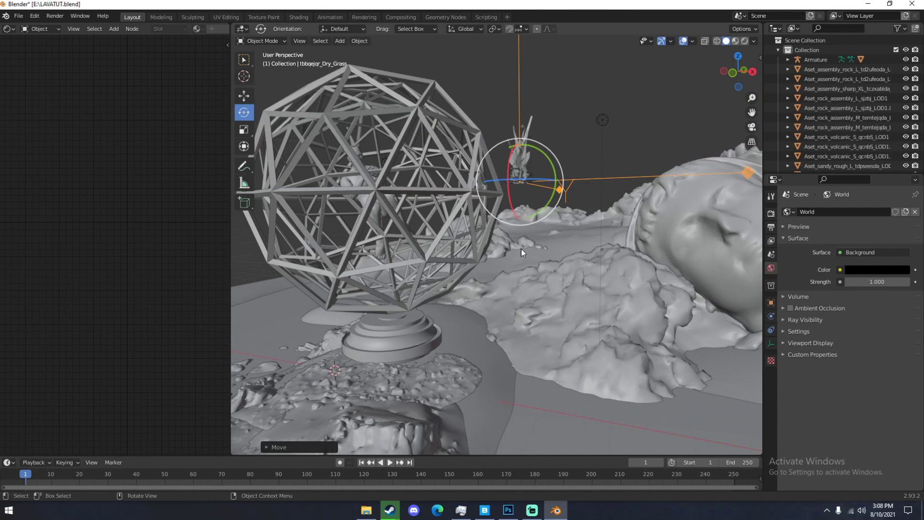
# - Spread the overlapping dry grass variants apart by moving three of them aside one at a time
pyautogui.click(530, 129)
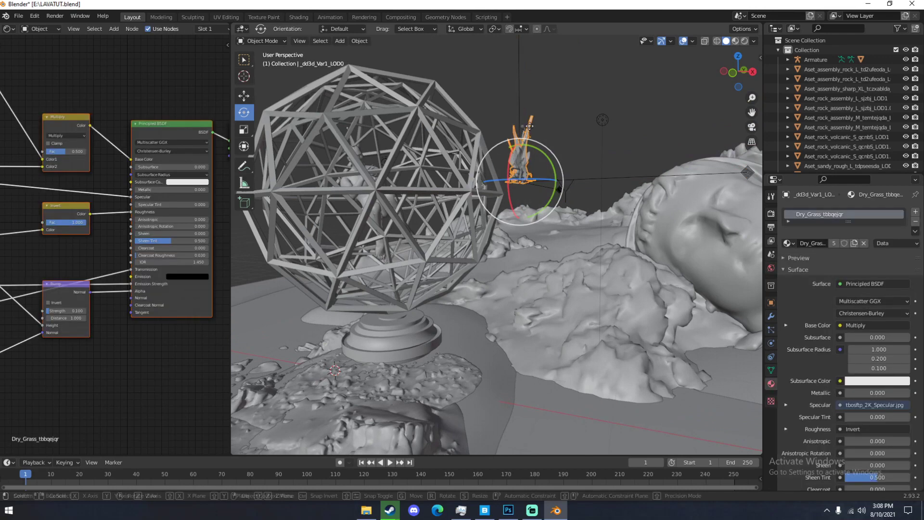
pyautogui.press('g')
pyautogui.click(590, 130)
pyautogui.click(530, 157)
pyautogui.press('g')
pyautogui.click(664, 137)
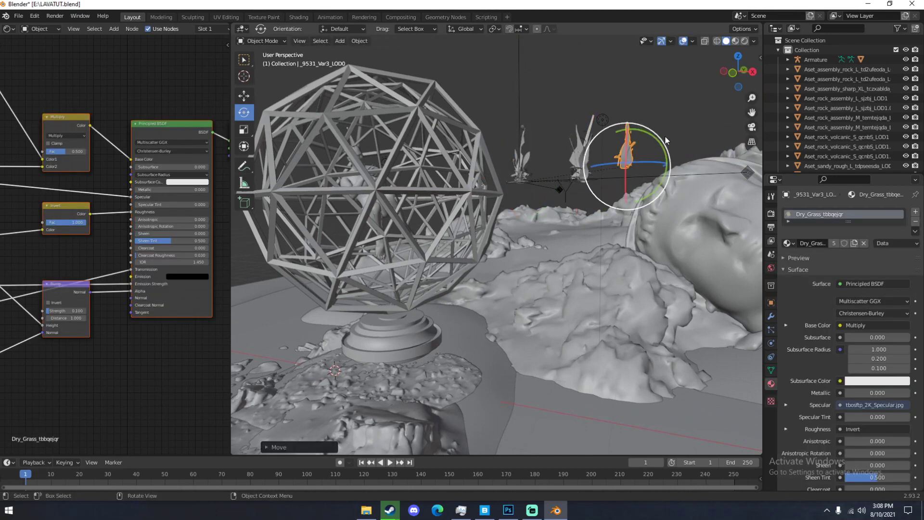
pyautogui.click(527, 156)
pyautogui.press('g')
pyautogui.click(666, 145)
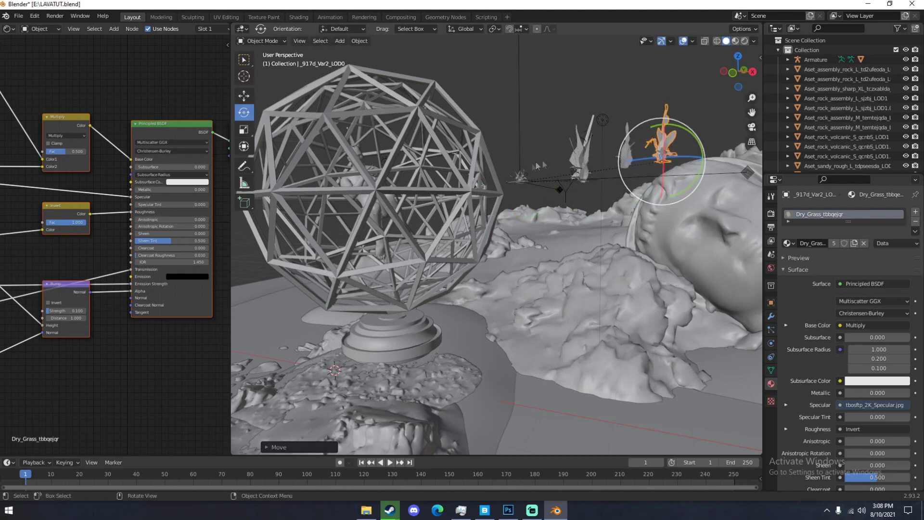
# - Select all four dry grass variants and group them in a new collection named "grass"
pyautogui.click(524, 178)
pyautogui.moveTo(640, 178); pyautogui.dragTo(594, 229, button='middle')
pyautogui.keyDown('shift'); pyautogui.moveTo(519, 268); pyautogui.dragTo(568, 207, button='middle'); pyautogui.keyUp('shift')
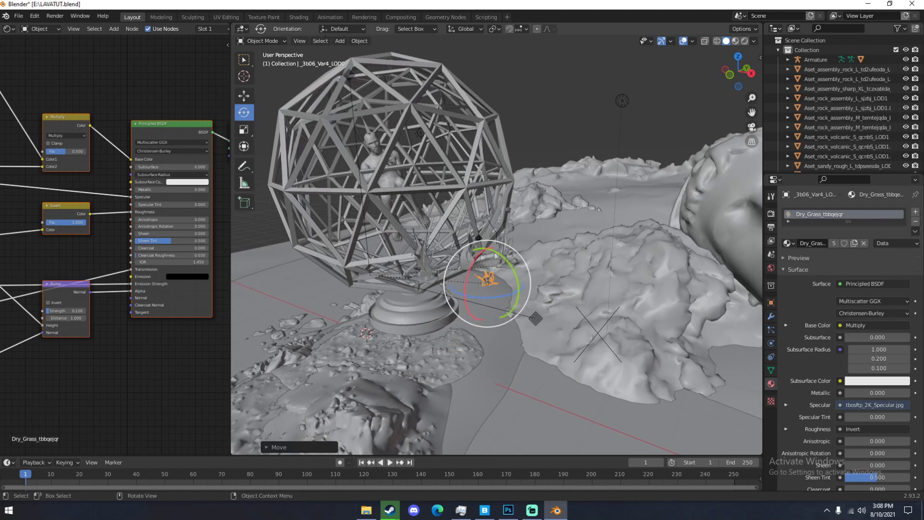
pyautogui.click(244, 59)
pyautogui.keyDown('shift'); pyautogui.click(418, 265); pyautogui.keyUp('shift')
pyautogui.keyDown('shift'); pyautogui.click(470, 261); pyautogui.keyUp('shift')
pyautogui.keyDown('shift'); pyautogui.click(503, 260); pyautogui.keyUp('shift')
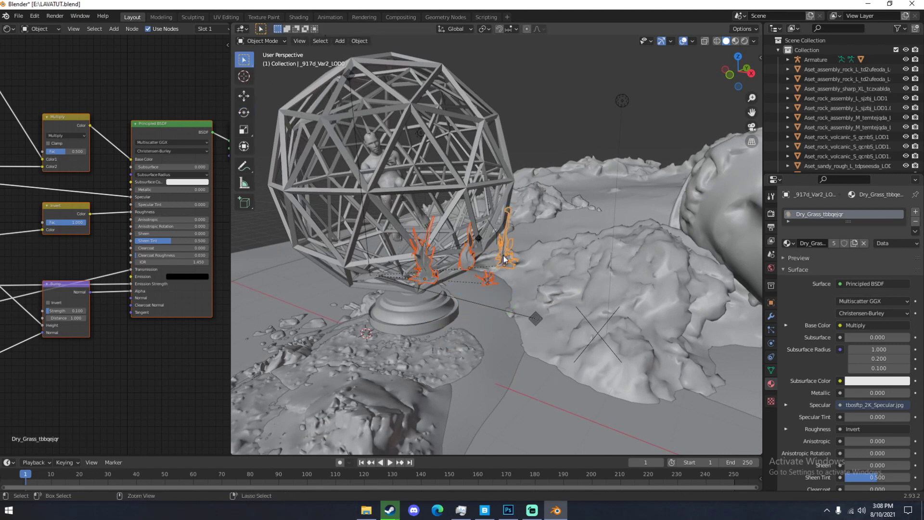
pyautogui.hotkey('ctrl', 'g')
pyautogui.click(297, 448)
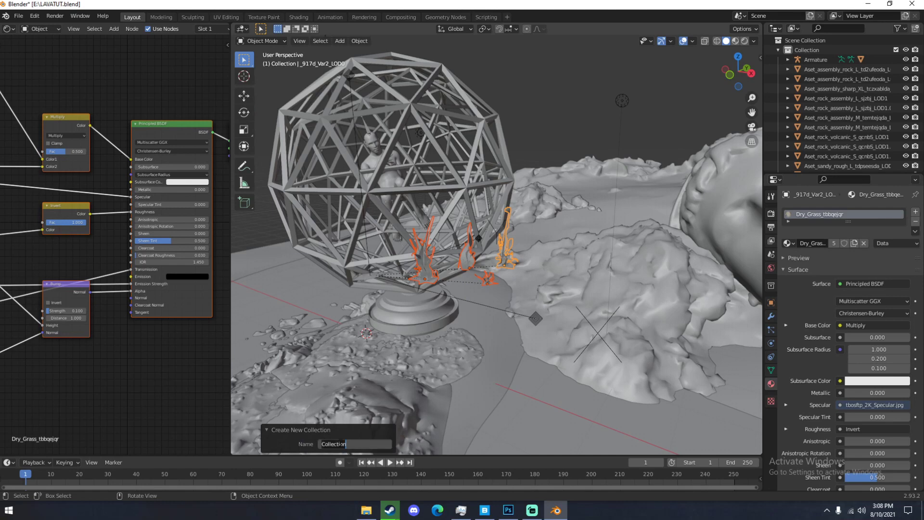
pyautogui.write('grass')
pyautogui.press('Return')
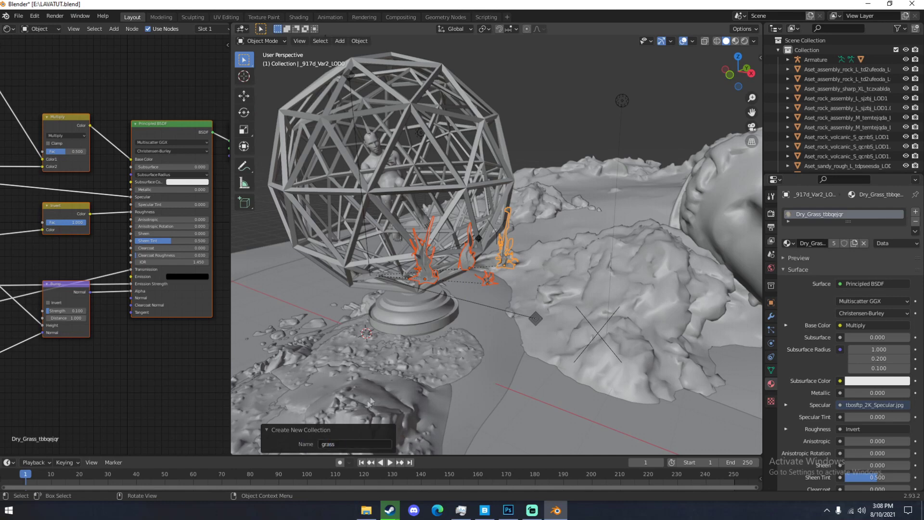
# - Select the ground plane, switch it to Weight Paint mode and look through the camera
pyautogui.moveTo(349, 413); pyautogui.dragTo(408, 409, button='middle')
pyautogui.scroll(-6, 409, 409)
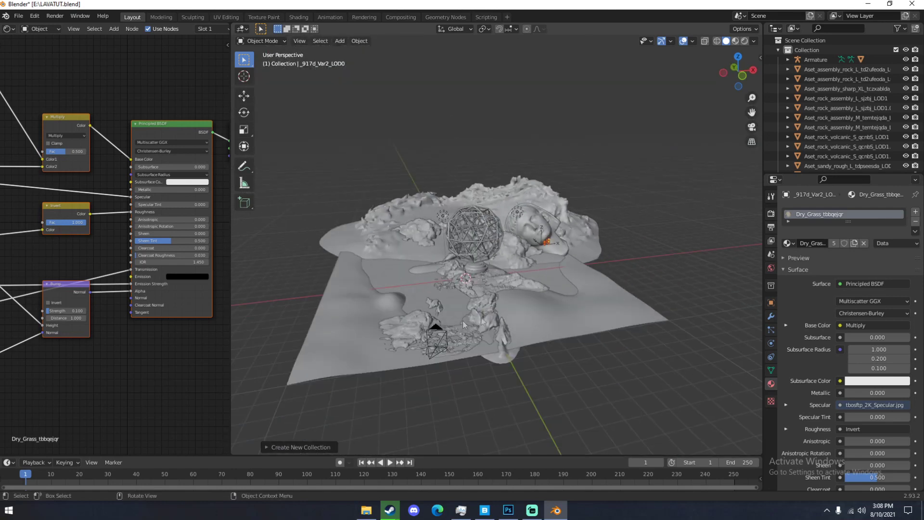
pyautogui.click(349, 331)
pyautogui.click(267, 41)
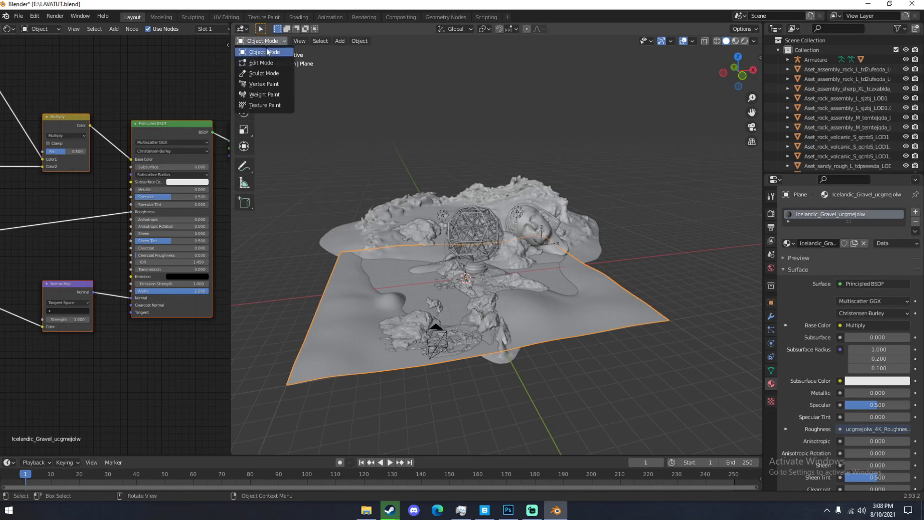
pyautogui.click(267, 94)
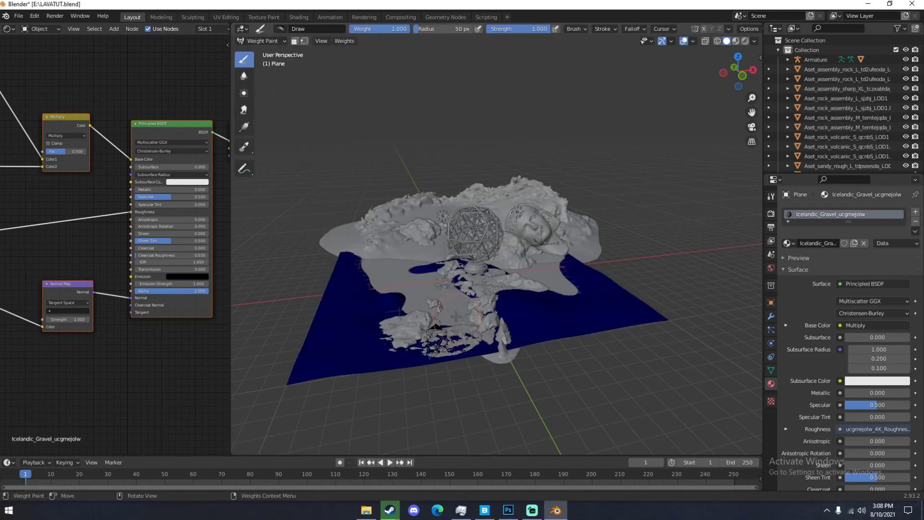
pyautogui.press('KP_0')
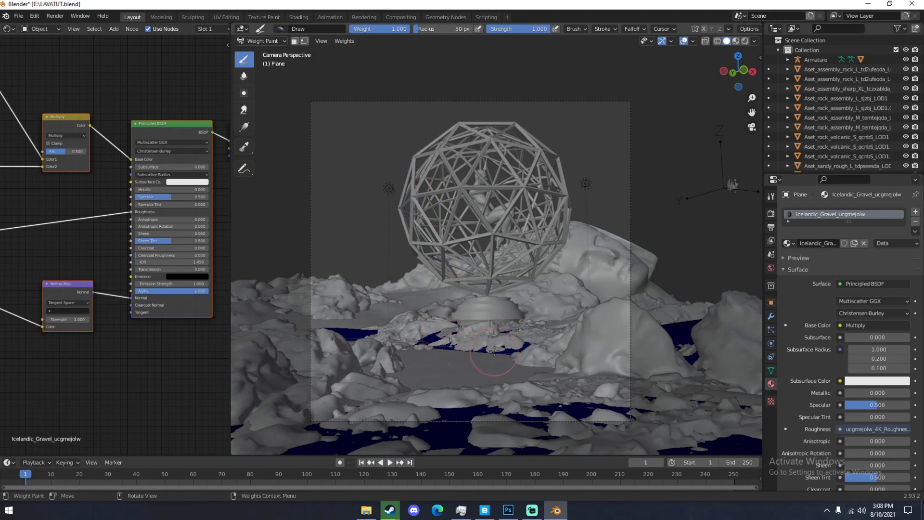
# - Paint weights on the exposed ground in the foreground and around the pedestal, changing the brush radius to 116 px and then 78 px
pyautogui.moveTo(465, 412); pyautogui.dragTo(499, 421)
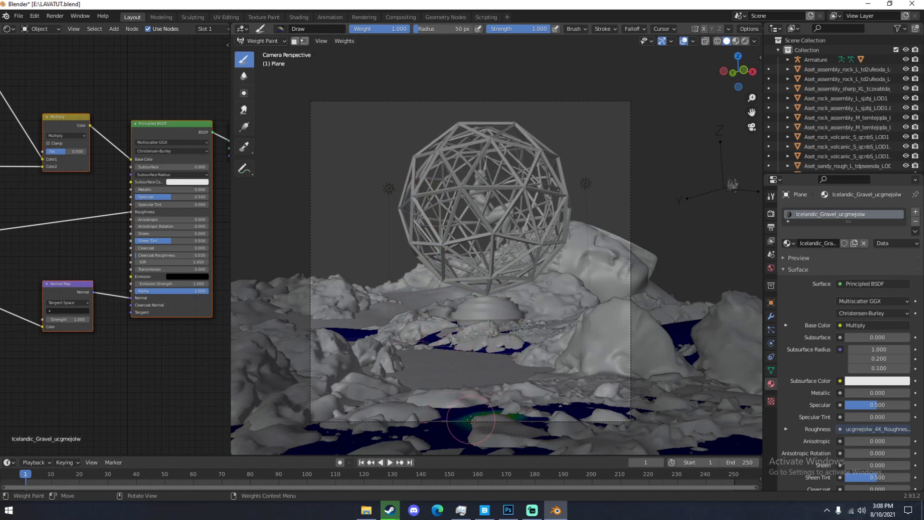
pyautogui.moveTo(440, 416); pyautogui.dragTo(443, 414)
pyautogui.moveTo(544, 410); pyautogui.dragTo(578, 405)
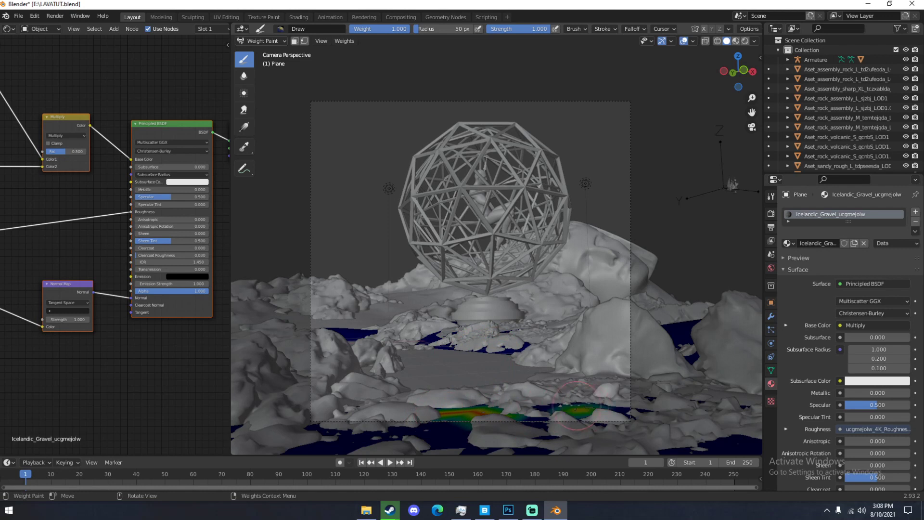
pyautogui.press('f')
pyautogui.click(625, 406)
pyautogui.moveTo(390, 443); pyautogui.dragTo(326, 447)
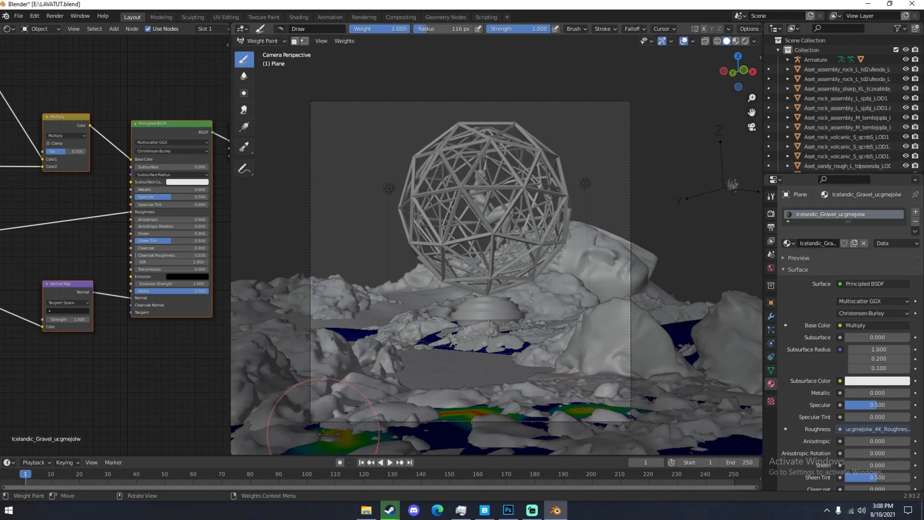
pyautogui.press('f')
pyautogui.click(476, 338)
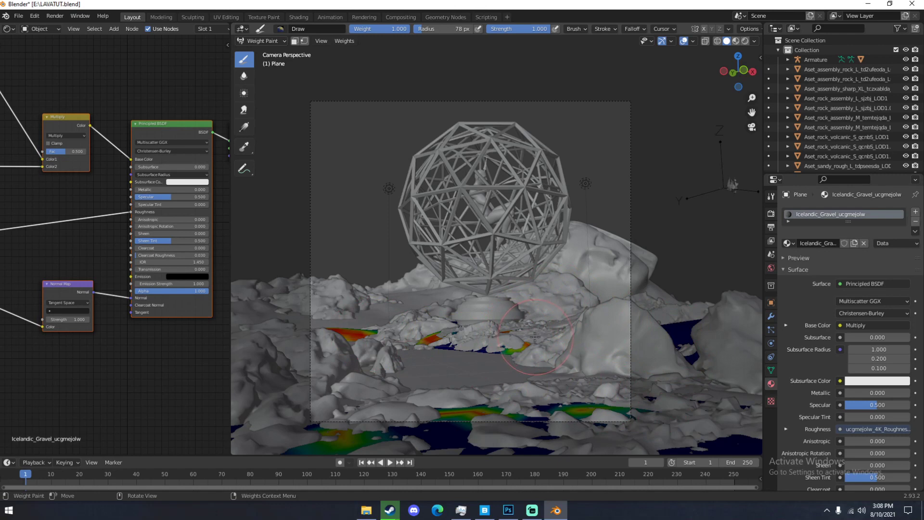
# - Return the ground plane to Object Mode and add a new hair particle system to it
pyautogui.click(261, 42)
pyautogui.click(263, 52)
pyautogui.moveTo(396, 284); pyautogui.dragTo(410, 301, button='middle')
pyautogui.scroll(-3, 649, 377)
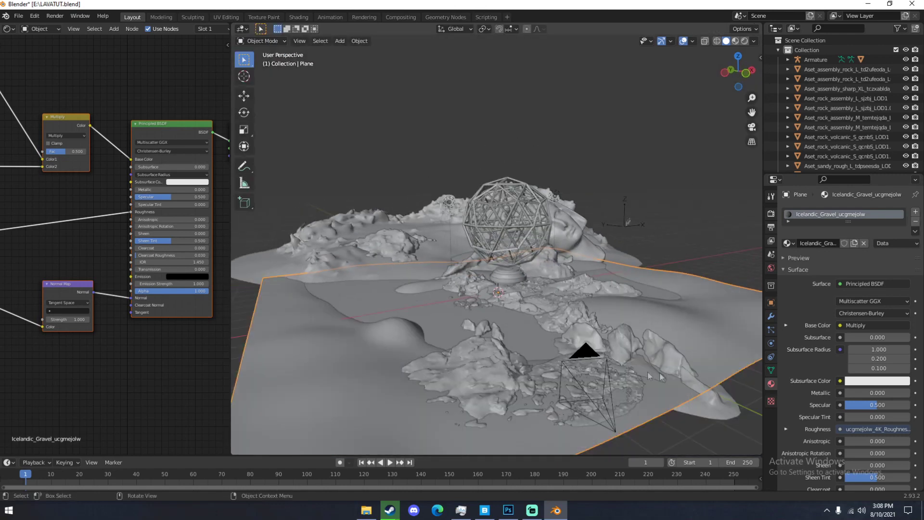
pyautogui.click(770, 331)
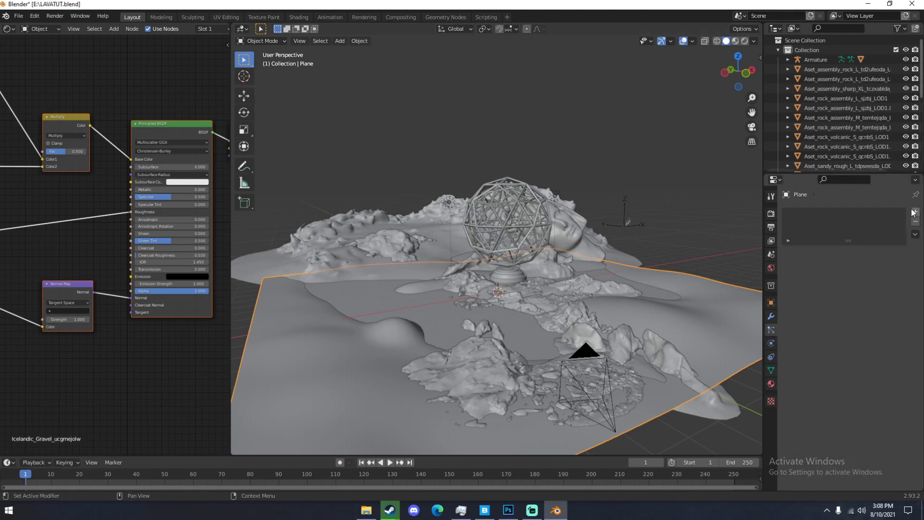
pyautogui.click(915, 212)
pyautogui.click(868, 265)
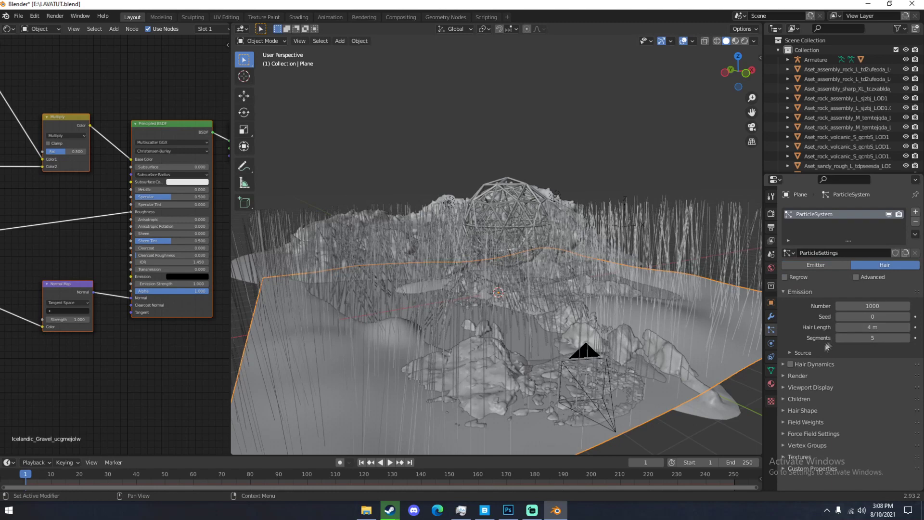
# - Render the ground plane's hair particles as a collection, using "grass" as the instance collection
pyautogui.click(798, 377)
pyautogui.click(850, 390)
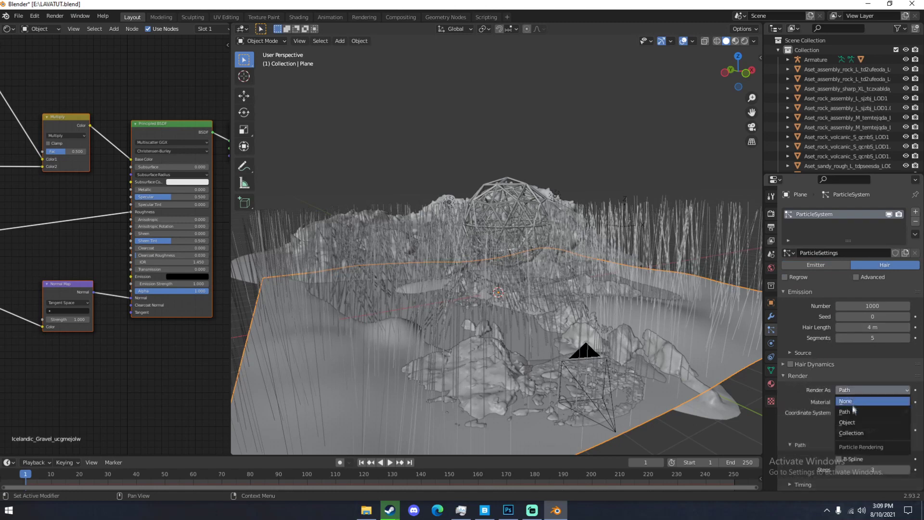
pyautogui.click(855, 435)
pyautogui.scroll(-1, 853, 435)
pyautogui.click(853, 439)
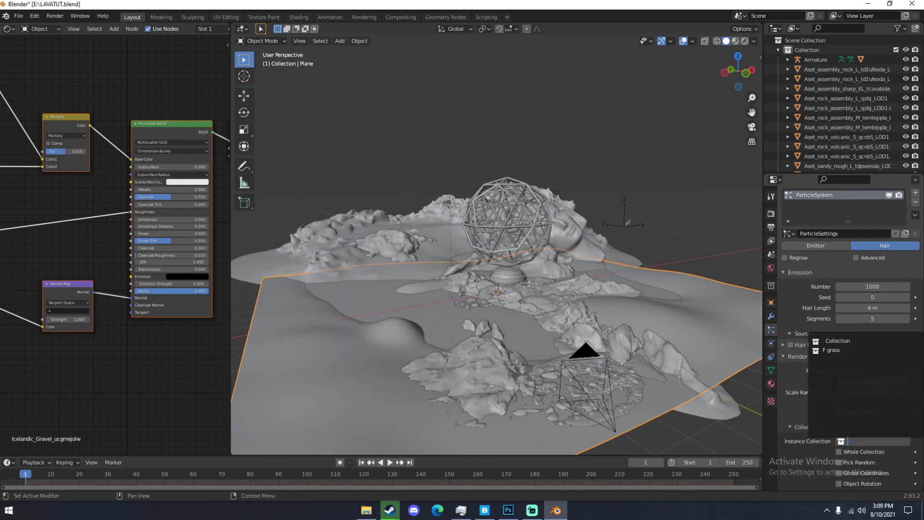
pyautogui.click(841, 350)
# - Raise the grass particles' render scale to 0.160, judging their size through the camera
pyautogui.keyDown('shift'); pyautogui.moveTo(669, 393); pyautogui.dragTo(602, 315, button='middle'); pyautogui.keyUp('shift')
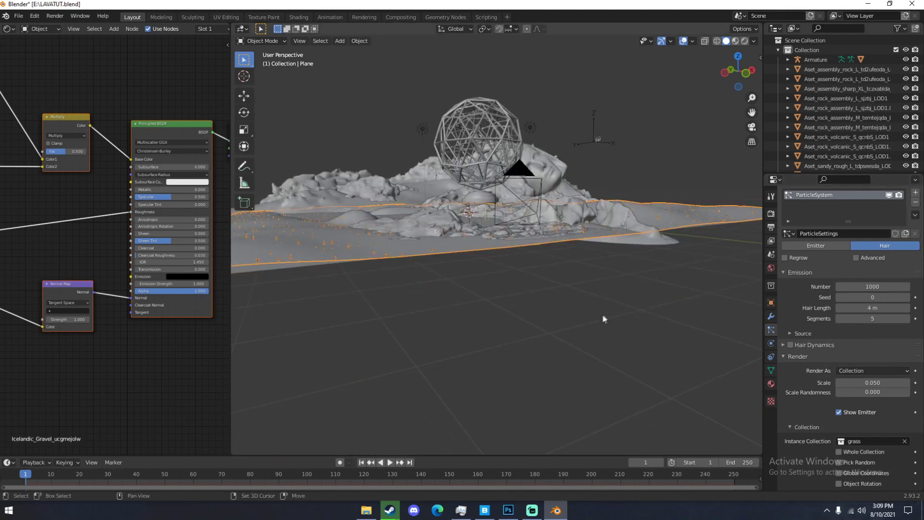
pyautogui.scroll(3, 524, 311)
pyautogui.scroll(-1, 524, 311)
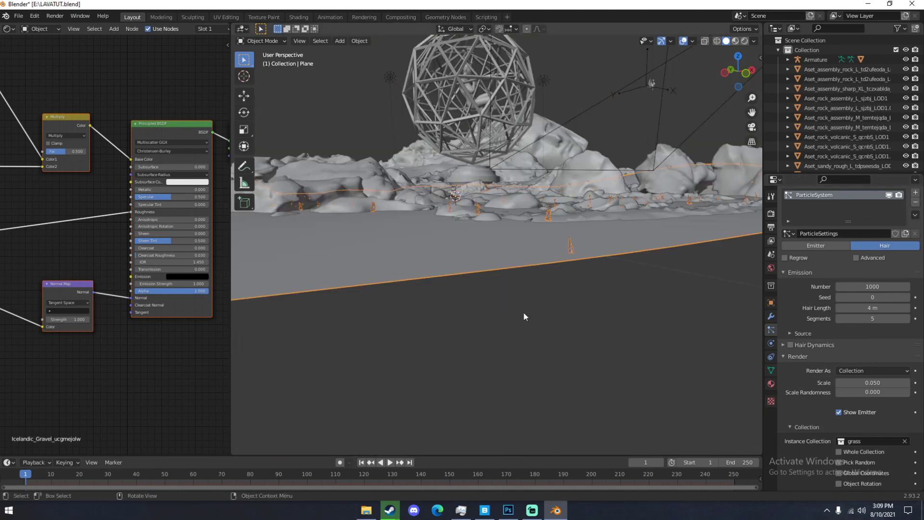
pyautogui.click(907, 382)
pyautogui.click(907, 383)
pyautogui.click(907, 383)
pyautogui.click(906, 382)
pyautogui.click(907, 383)
pyautogui.click(907, 382)
pyautogui.click(906, 382)
pyautogui.click(907, 383)
pyautogui.click(907, 382)
pyautogui.press('KP_0')
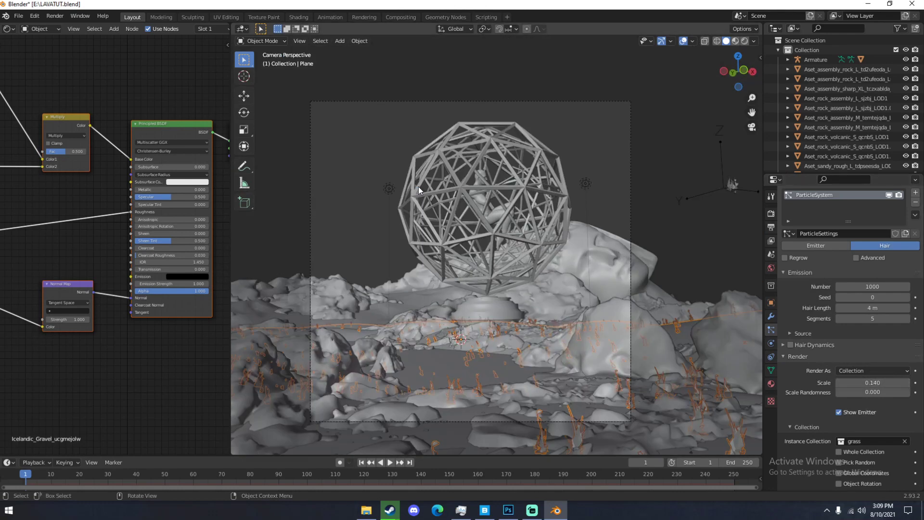
pyautogui.click(908, 383)
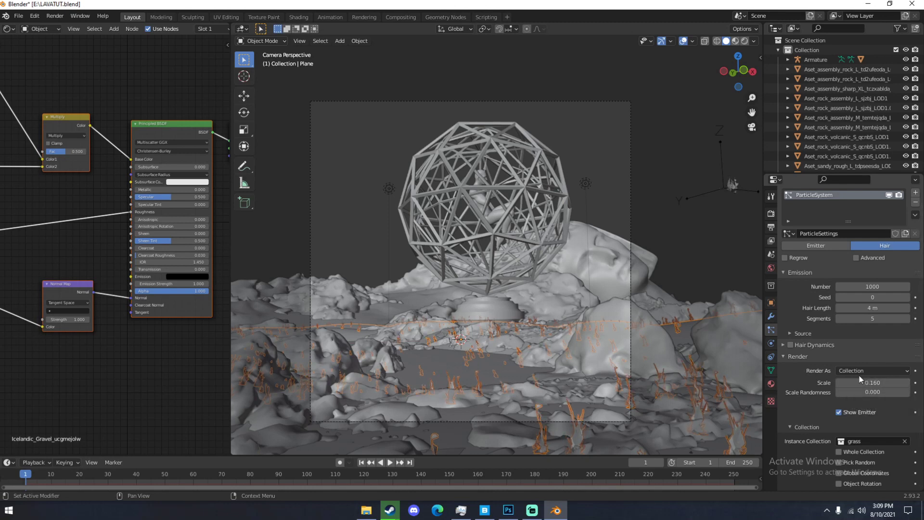
# - Limit the grass particle density to the painted vertex group "Group"
pyautogui.scroll(-3, 857, 376)
pyautogui.scroll(-3, 855, 378)
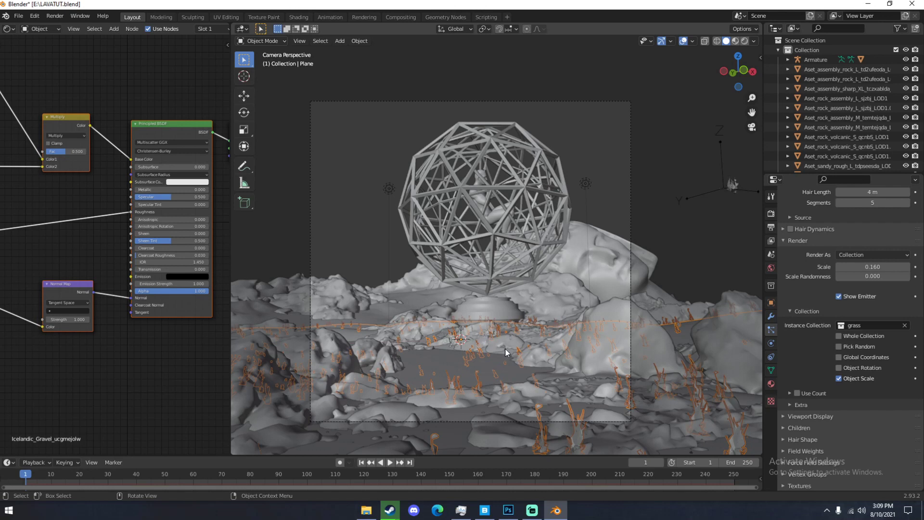
pyautogui.scroll(-1, 860, 371)
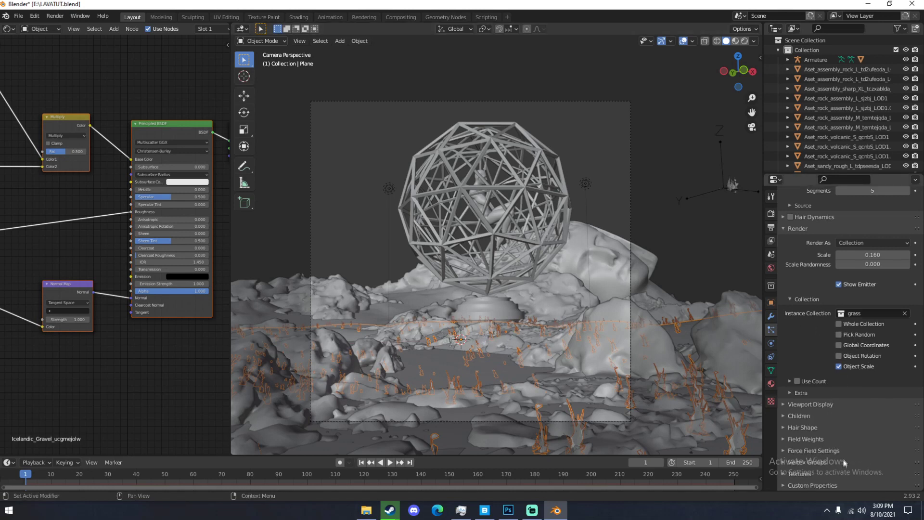
pyautogui.click(812, 461)
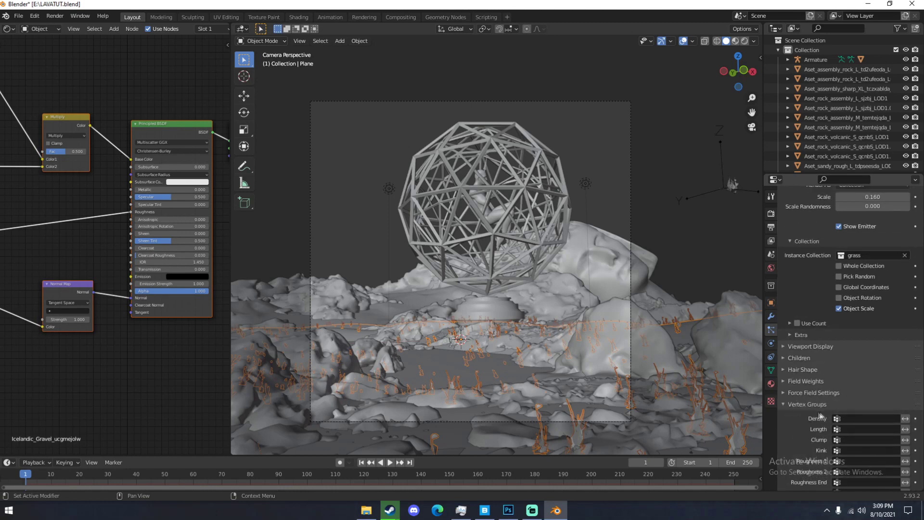
pyautogui.scroll(-5, 818, 415)
pyautogui.click(850, 385)
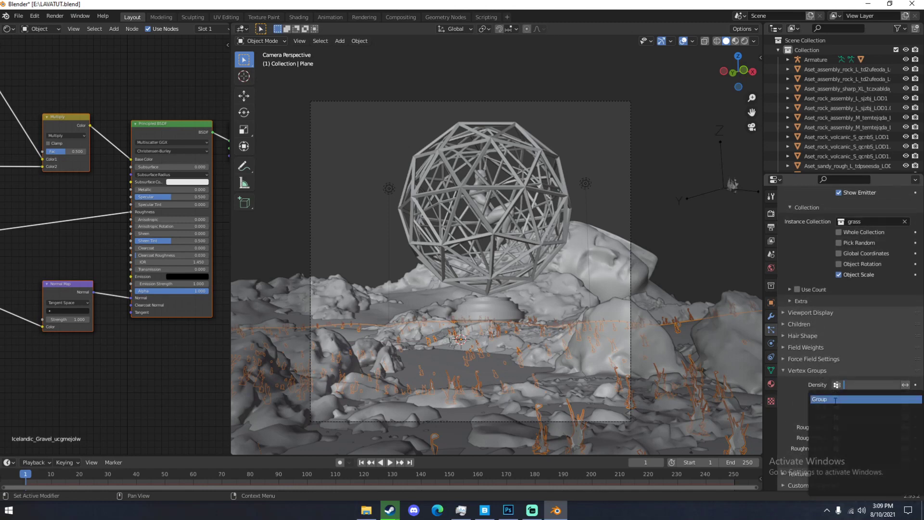
pyautogui.click(850, 400)
pyautogui.scroll(4, 822, 333)
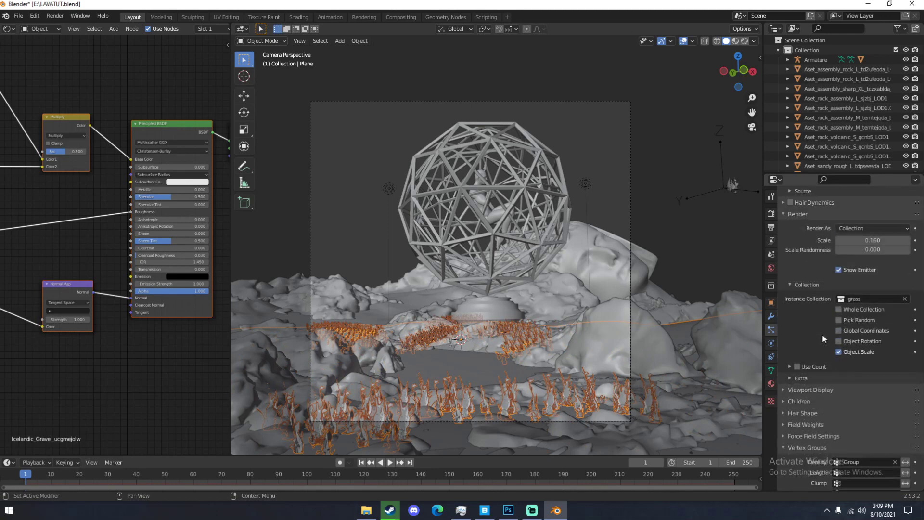
# - Enable interpolated children for the grass particles with display and render amounts of 1, and deselect everything in the scene
pyautogui.click(806, 397)
pyautogui.click(896, 417)
pyautogui.click(878, 428)
pyautogui.write('1')
pyautogui.press('Return')
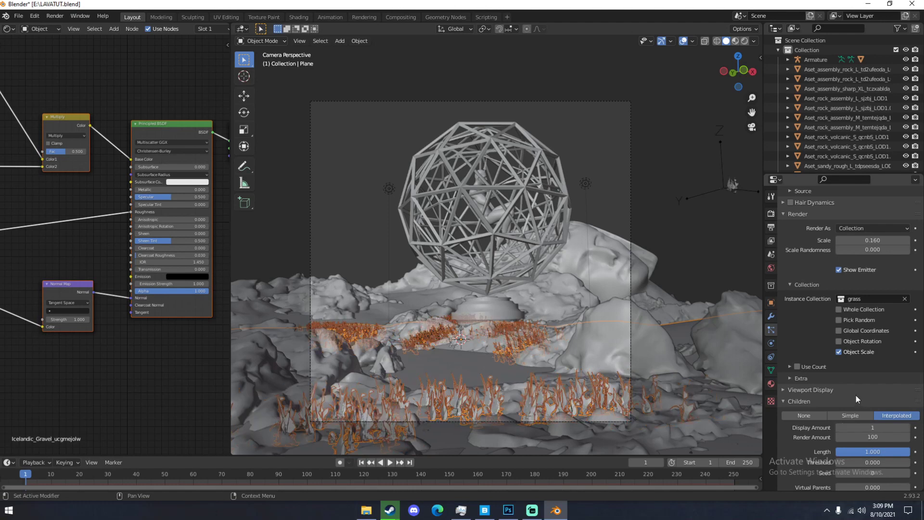
pyautogui.click(852, 436)
pyautogui.press('a')
pyautogui.hotkey('alt', 'a')
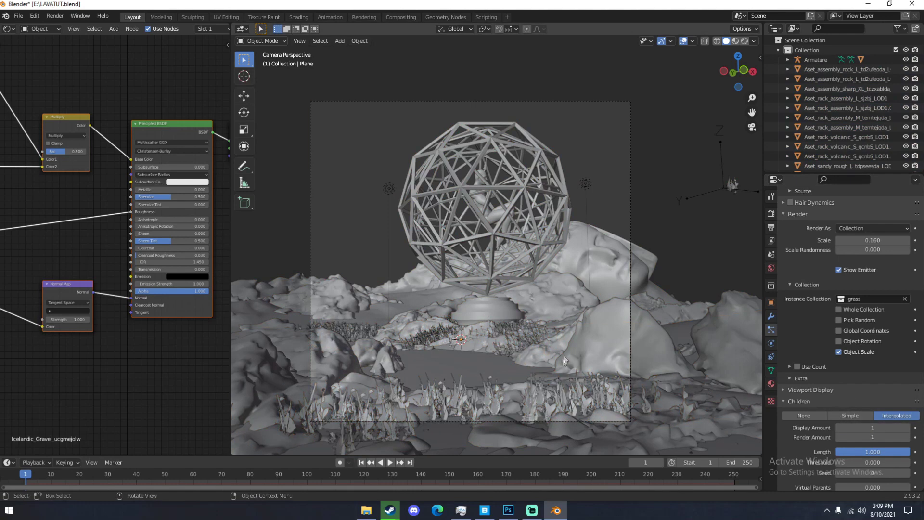
# - Set the grass particle system's emission number to 500
pyautogui.scroll(6, 871, 259)
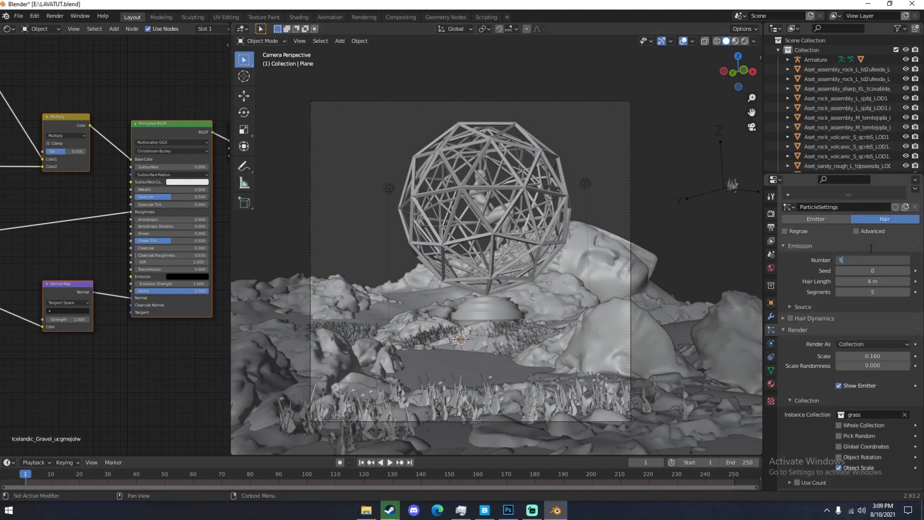
pyautogui.press('Return')
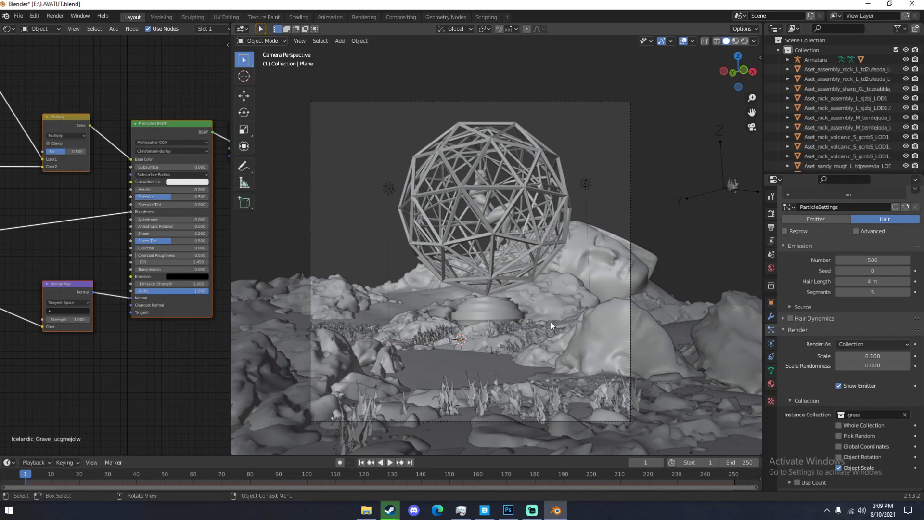
pyautogui.moveTo(550, 323); pyautogui.dragTo(559, 354, button='middle')
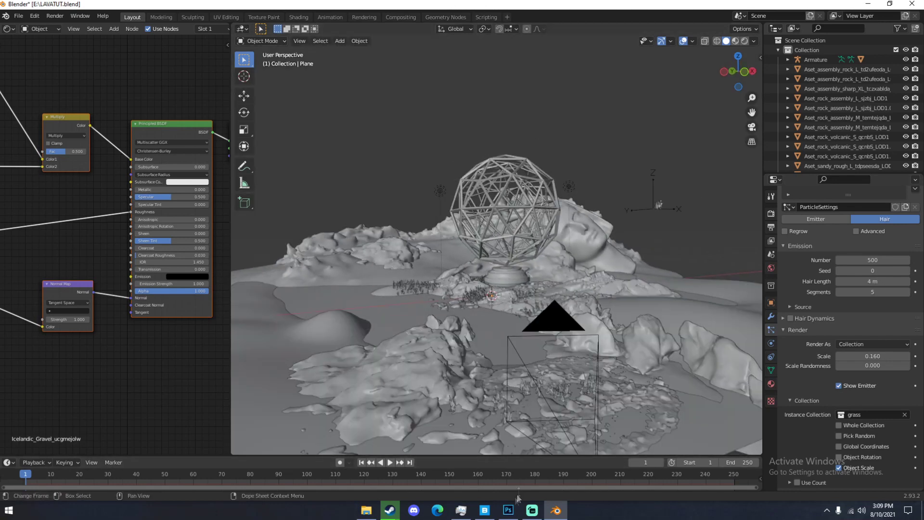
# - Switch to Quixel Bridge, clear the existing search filters and search all assets for "dead shrubs"
pyautogui.click(486, 511)
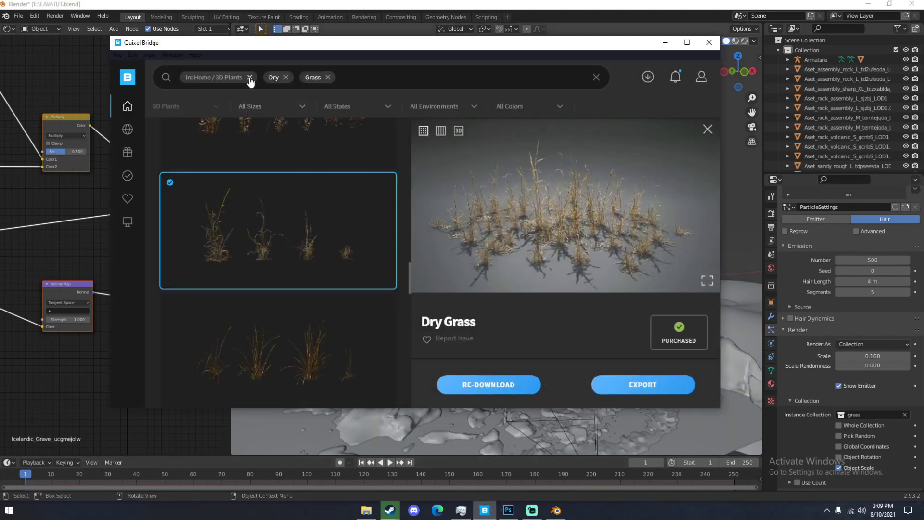
pyautogui.click(249, 77)
pyautogui.click(219, 80)
pyautogui.click(203, 78)
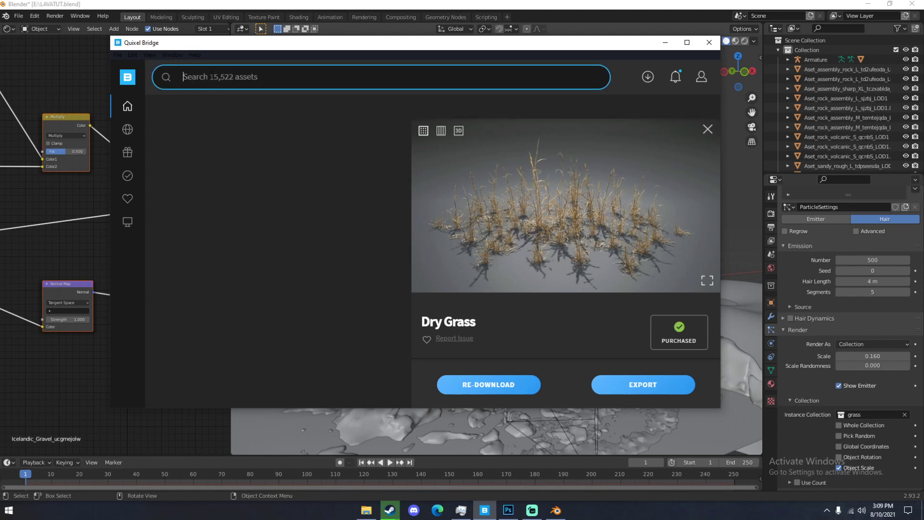
pyautogui.write('de')
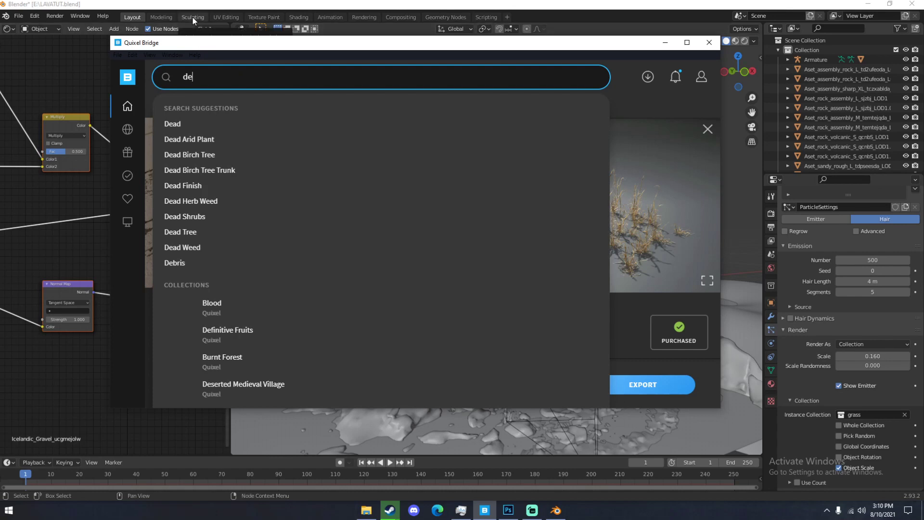
pyautogui.write('ad shrubs')
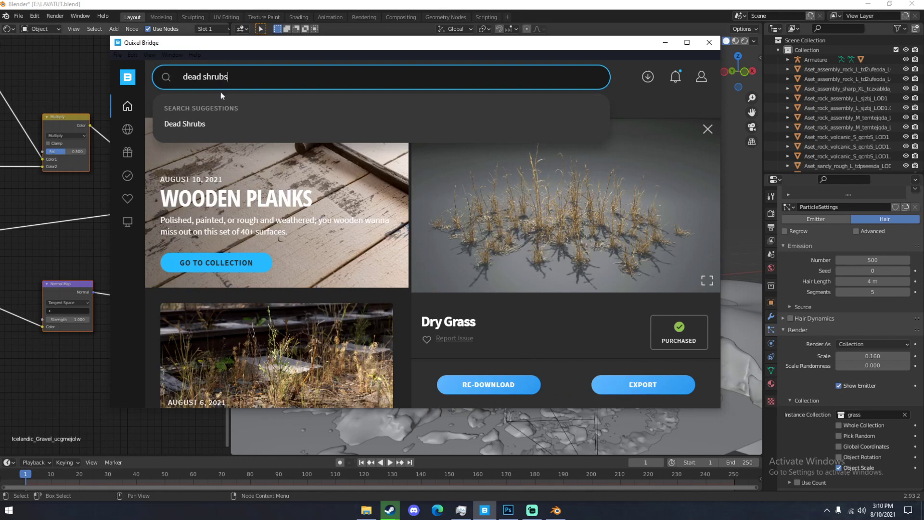
pyautogui.click(220, 125)
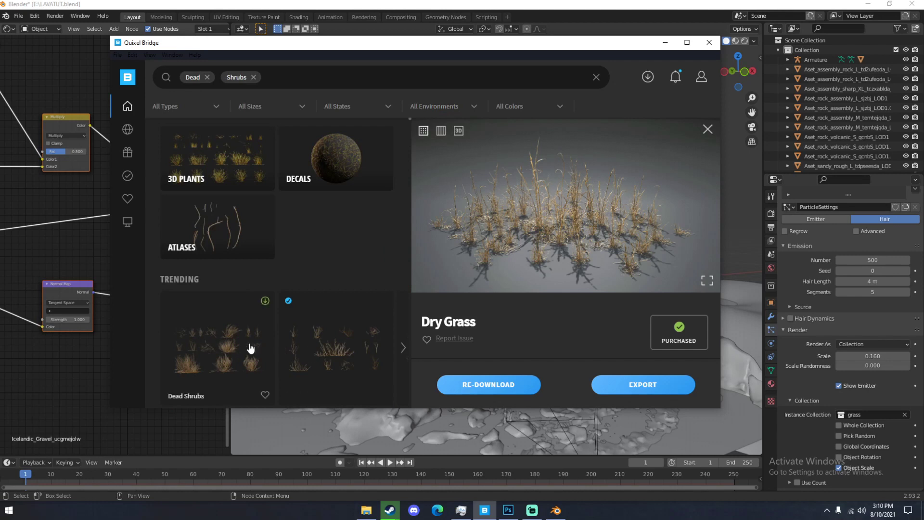
# - Export the already purchased Dead Shrubs asset to Blender and return to the Blender scene
pyautogui.click(299, 346)
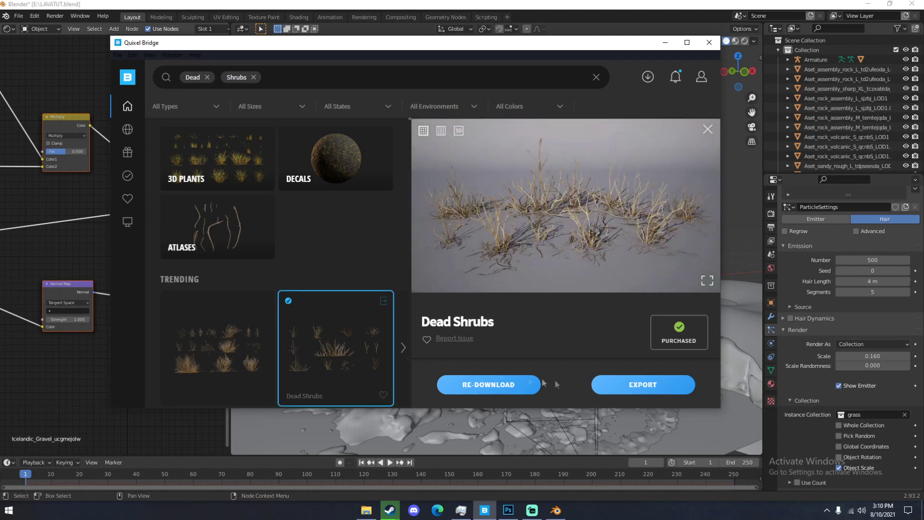
pyautogui.click(642, 384)
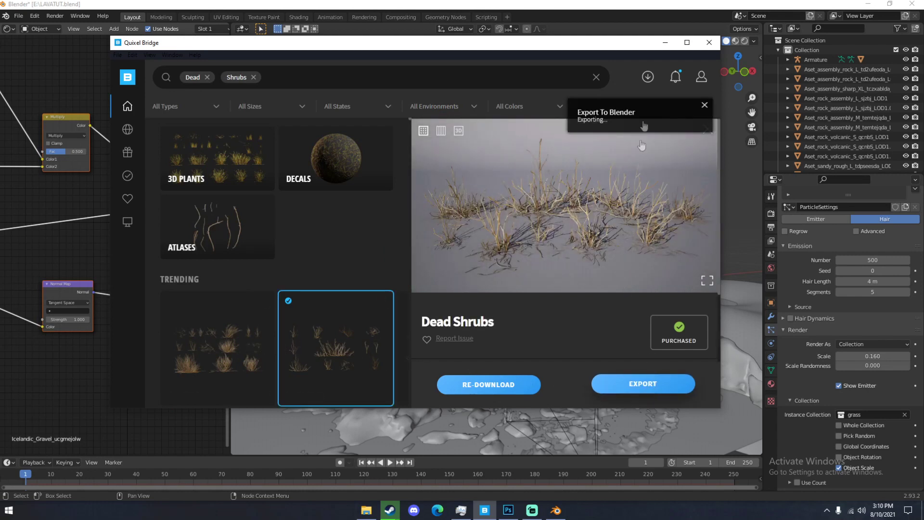
pyautogui.click(652, 4)
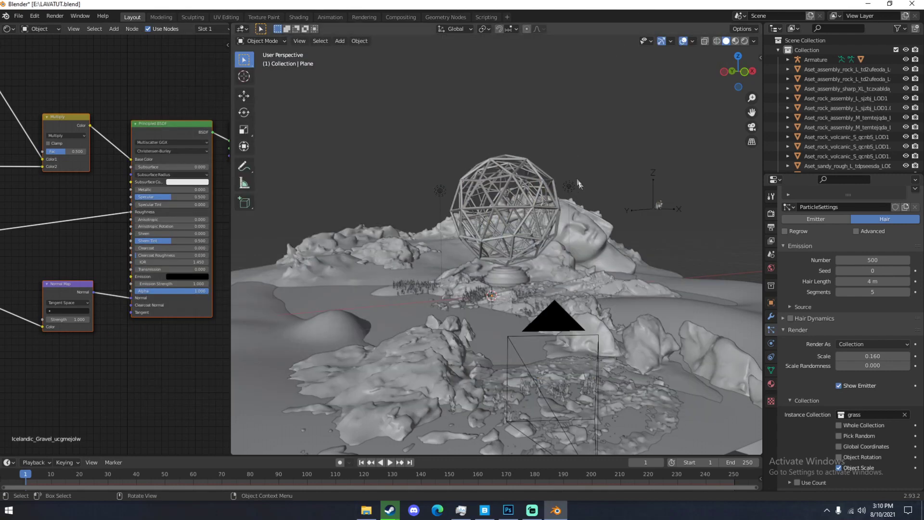
pyautogui.scroll(-4, 610, 215)
pyautogui.moveTo(576, 236); pyautogui.dragTo(592, 252, button='middle')
pyautogui.scroll(4, 592, 253)
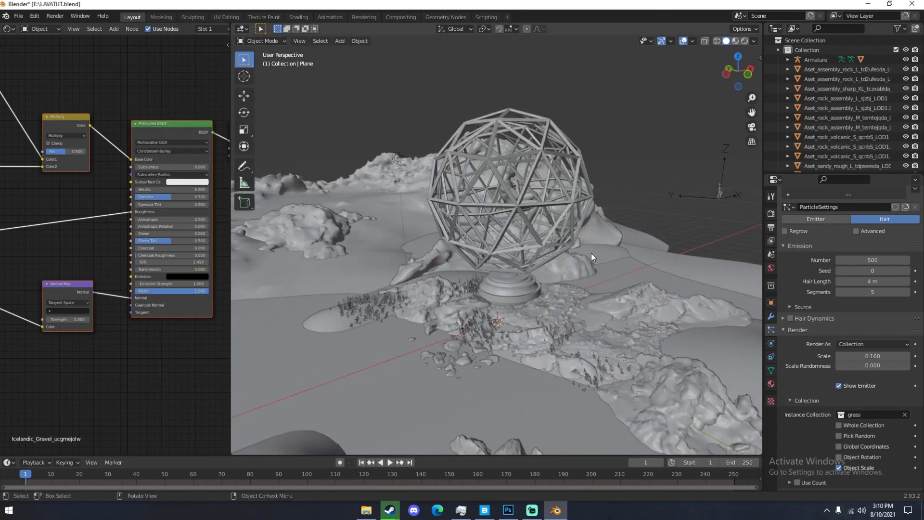
pyautogui.click(486, 511)
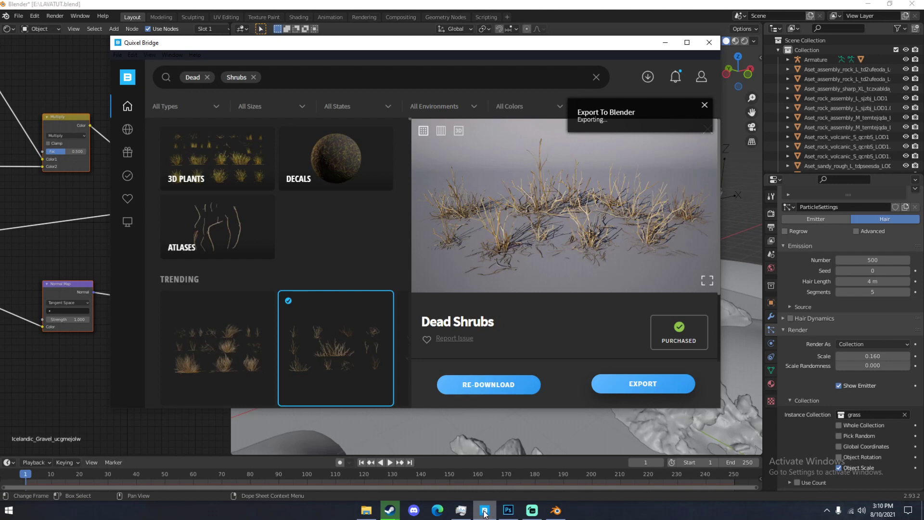
pyautogui.click(484, 513)
pyautogui.moveTo(476, 366); pyautogui.dragTo(489, 376, button='middle')
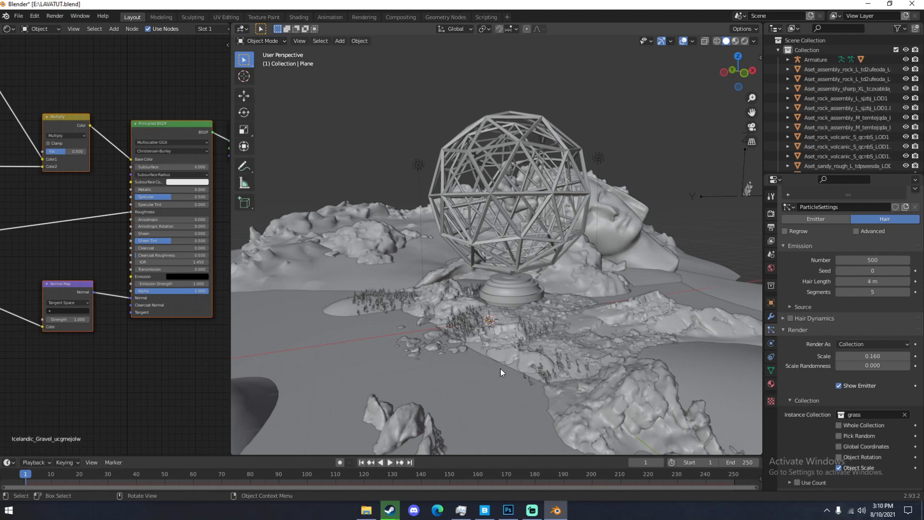
# - Move the imported Dead Shrubs group out of the sphere into the empty space beyond the statue head and frame it
pyautogui.click(502, 369)
pyautogui.moveTo(495, 359); pyautogui.dragTo(541, 365, button='middle')
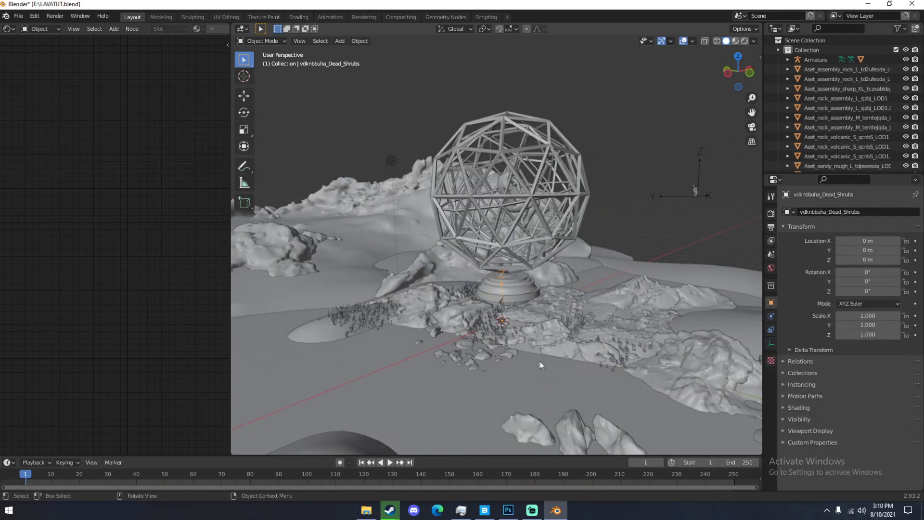
pyautogui.press('g')
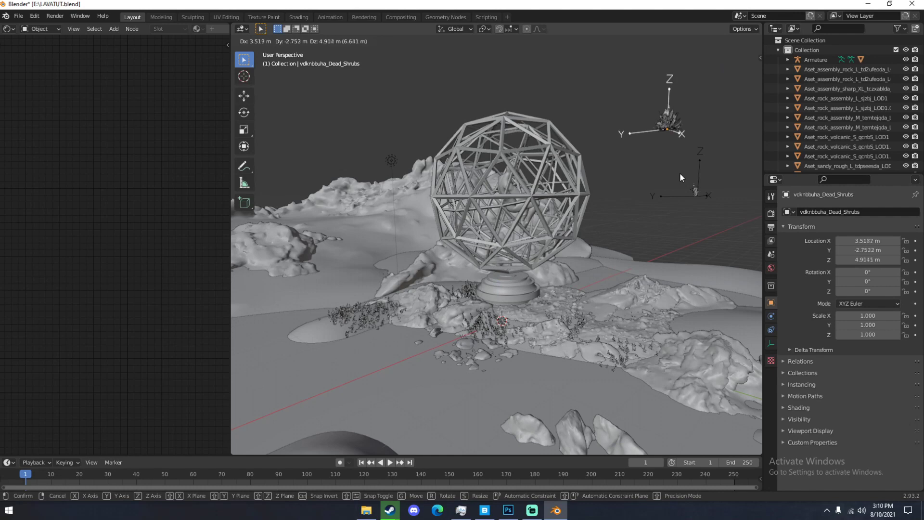
pyautogui.click(602, 240)
pyautogui.keyDown('shift'); pyautogui.moveTo(601, 238); pyautogui.dragTo(465, 244, button='middle'); pyautogui.keyUp('shift')
pyautogui.press('g')
pyautogui.click(631, 249)
pyautogui.keyDown('shift'); pyautogui.moveTo(631, 249); pyautogui.dragTo(499, 284, button='middle'); pyautogui.keyUp('shift')
pyautogui.press('KP_Decimal')
# - Pull four dead shrub variants out of the imported clump and spread them apart in the empty space beyond the statue head
pyautogui.click(486, 202)
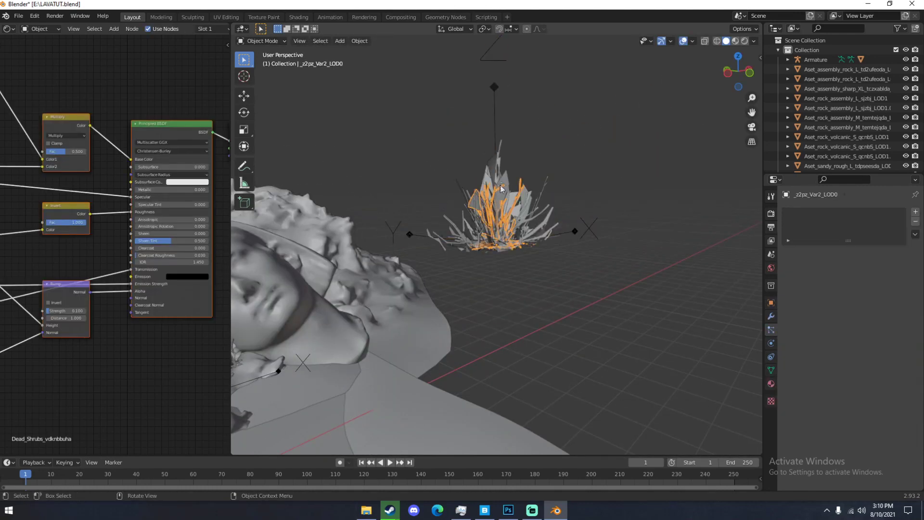
pyautogui.press('g')
pyautogui.click(632, 200)
pyautogui.click(541, 202)
pyautogui.press('g')
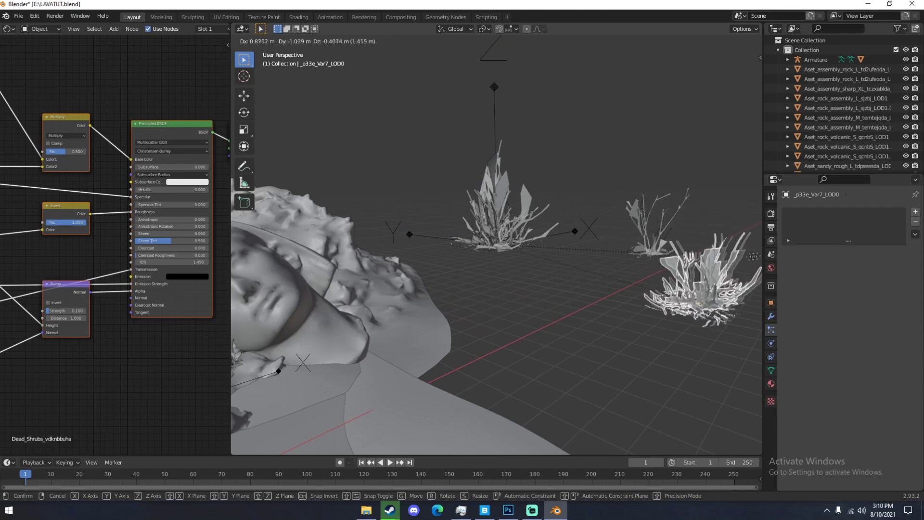
pyautogui.click(722, 284)
pyautogui.click(516, 224)
pyautogui.press('g')
pyautogui.click(631, 158)
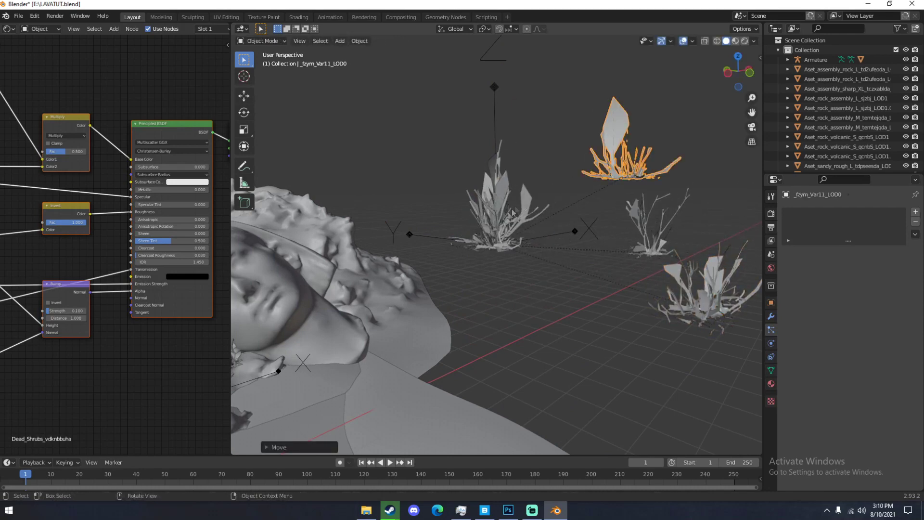
pyautogui.keyDown('shift'); pyautogui.moveTo(586, 257); pyautogui.dragTo(465, 250, button='middle'); pyautogui.keyUp('shift')
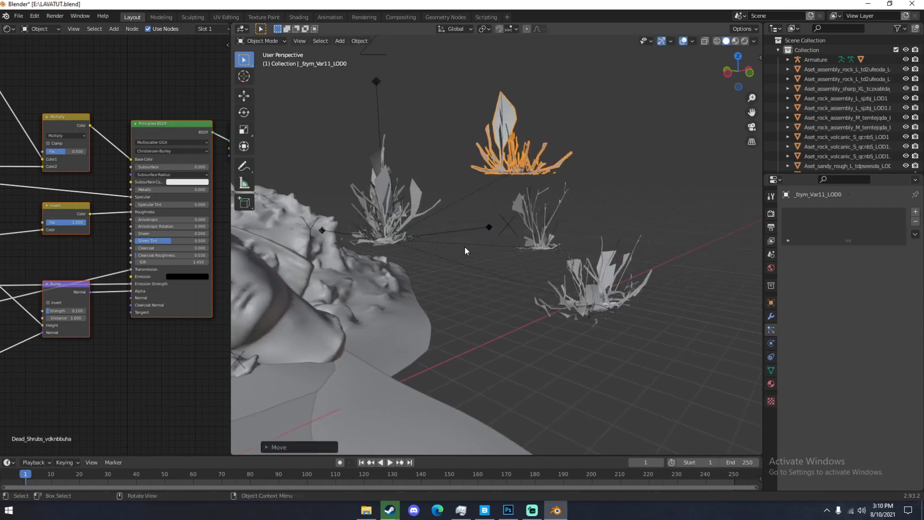
pyautogui.click(415, 207)
pyautogui.press('g')
pyautogui.click(688, 194)
# - Group the four separated shrub variants into a new collection named shrubs
pyautogui.keyDown('shift'); pyautogui.click(540, 232); pyautogui.keyUp('shift')
pyautogui.keyDown('shift'); pyautogui.click(518, 155); pyautogui.keyUp('shift')
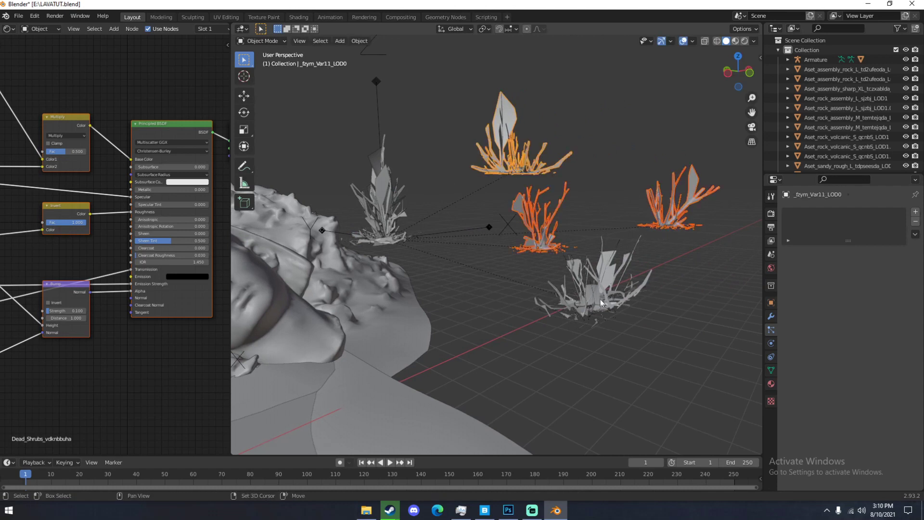
pyautogui.keyDown('shift'); pyautogui.click(596, 296); pyautogui.keyUp('shift')
pyautogui.hotkey('ctrl', 'g')
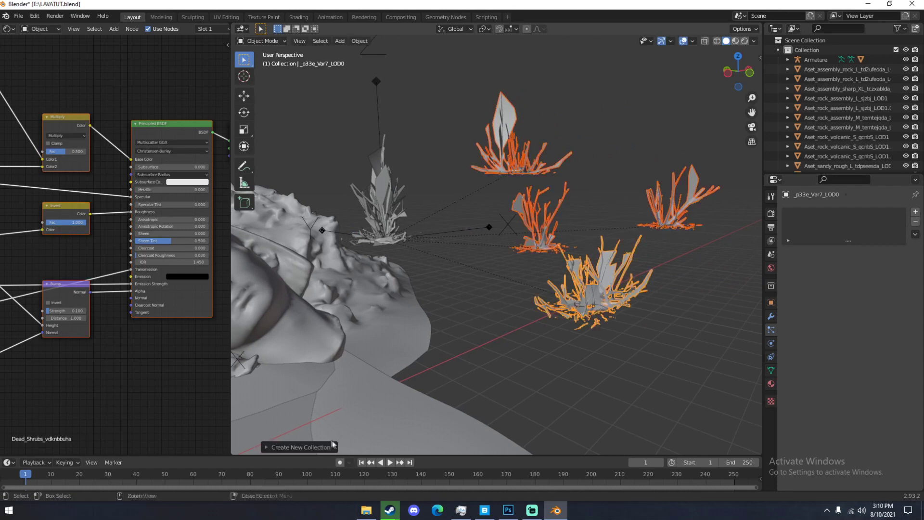
pyautogui.click(335, 446)
pyautogui.click(336, 444)
pyautogui.write('shrubs')
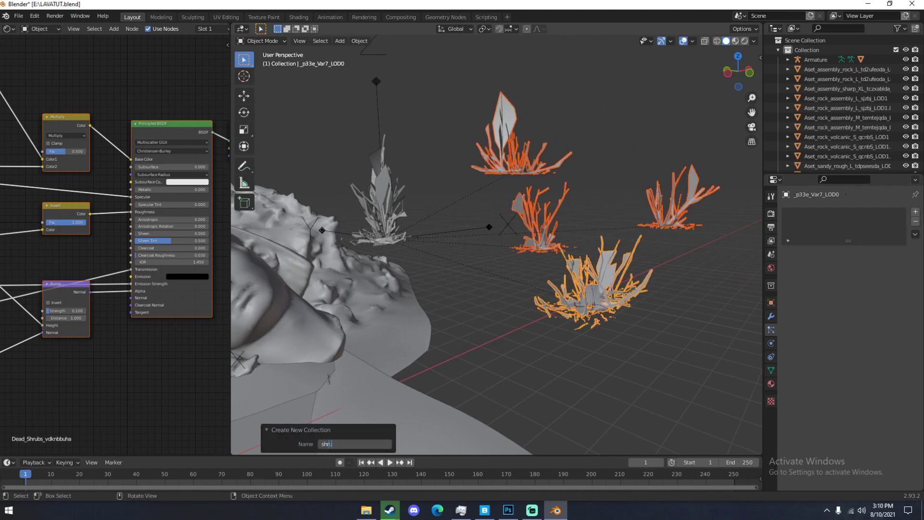
pyautogui.press('Return')
# - Add a second vertex group to the ground Plane
pyautogui.scroll(-4, 462, 384)
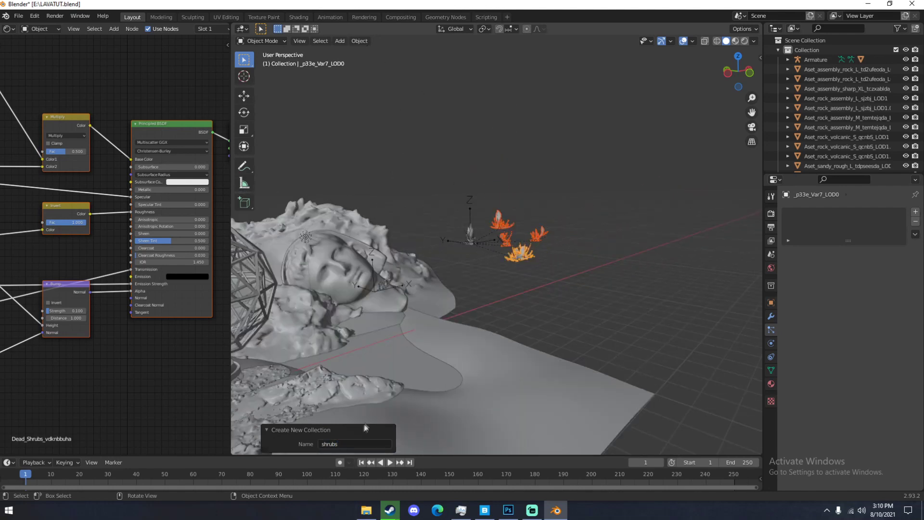
pyautogui.click(366, 427)
pyautogui.keyDown('shift'); pyautogui.moveTo(367, 425); pyautogui.dragTo(253, 278, button='middle'); pyautogui.keyUp('shift')
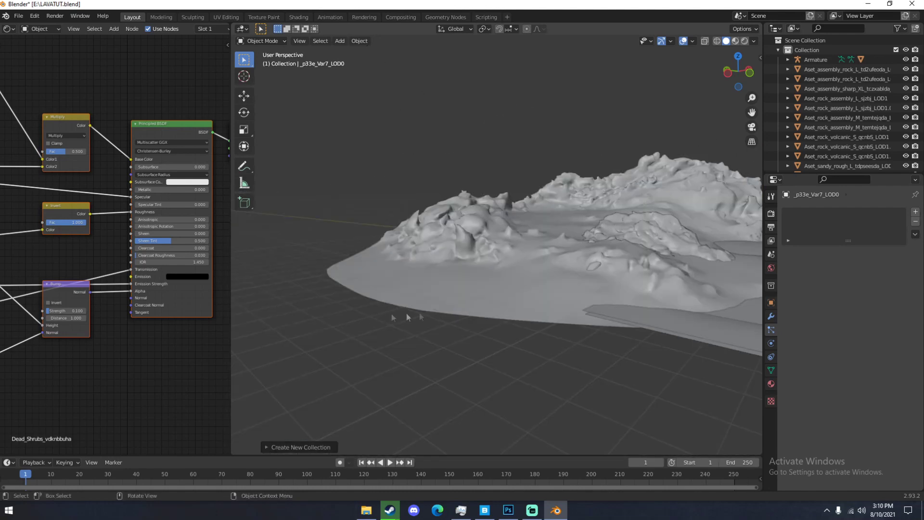
pyautogui.keyDown('shift'); pyautogui.moveTo(392, 319); pyautogui.dragTo(488, 329, button='middle'); pyautogui.keyUp('shift')
pyautogui.scroll(-5, 488, 330)
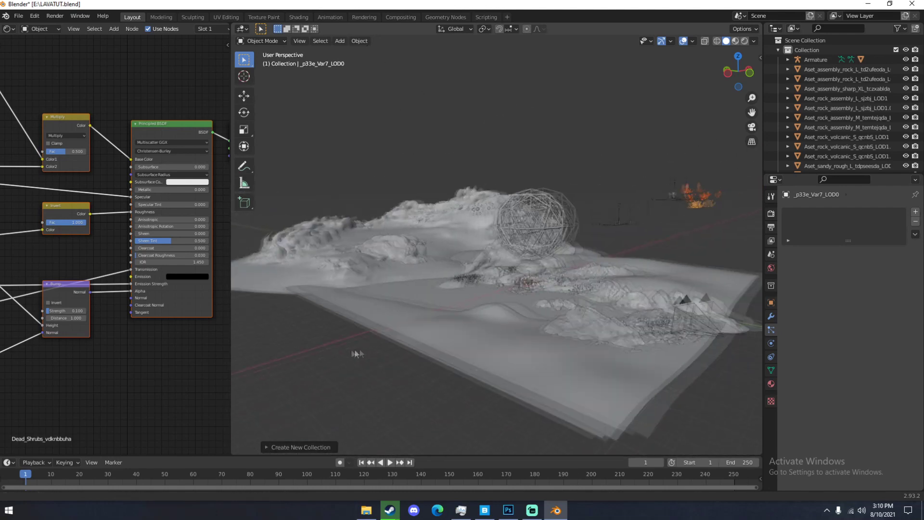
pyautogui.click(770, 369)
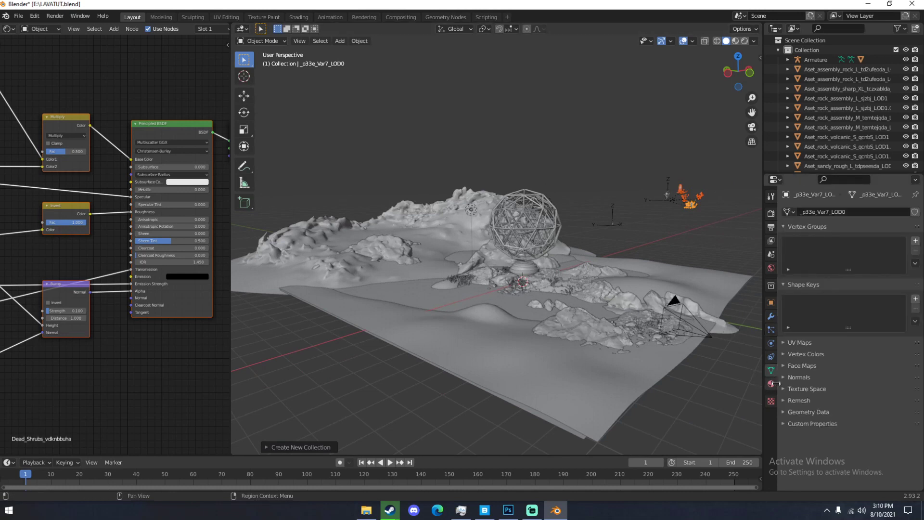
pyautogui.click(702, 287)
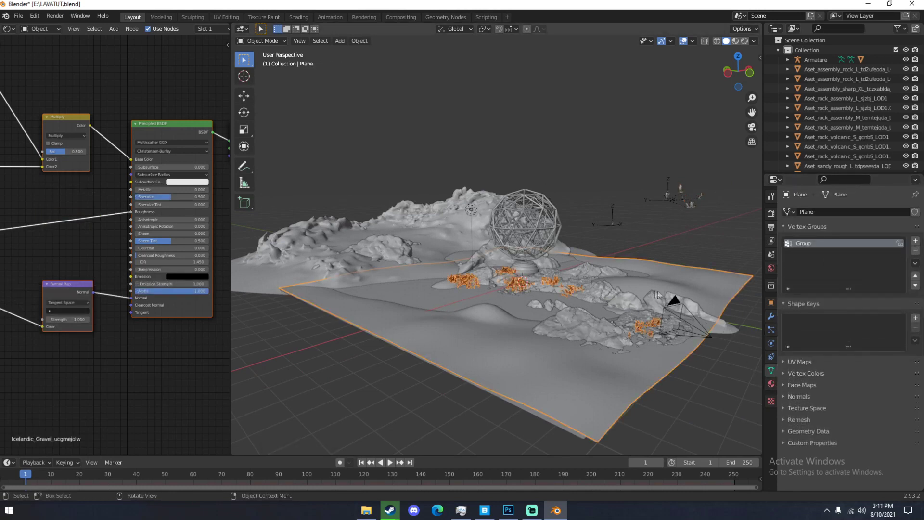
pyautogui.moveTo(609, 349); pyautogui.dragTo(577, 351, button='middle')
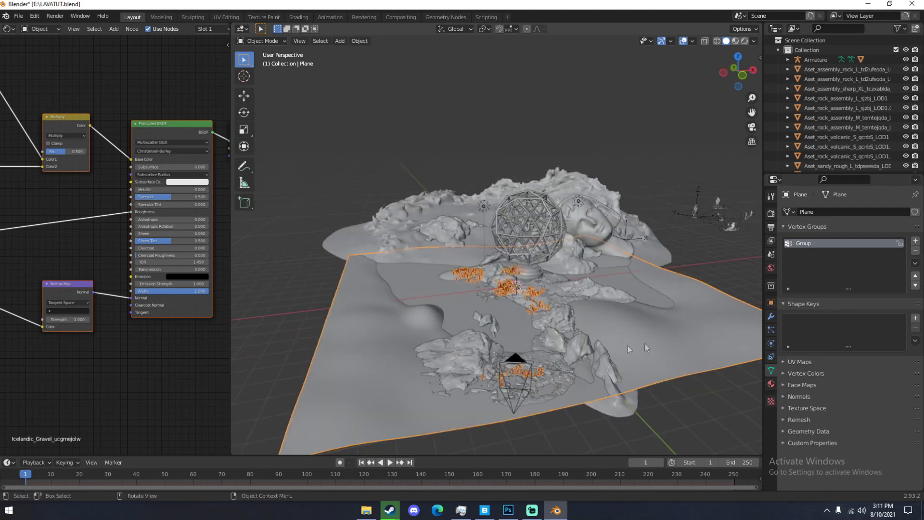
pyautogui.click(915, 240)
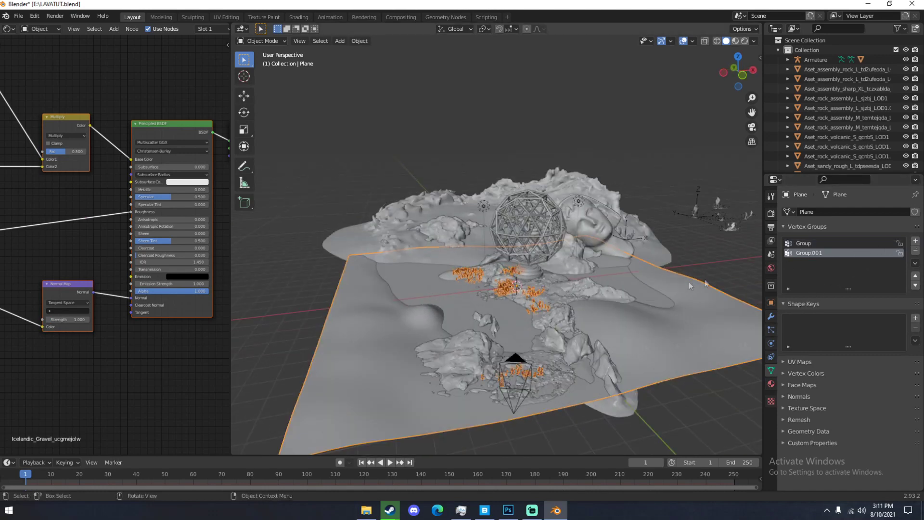
# - Weight-paint the new vertex group at weight 1.000 in the ground gaps among the foreground rocks
pyautogui.click(282, 41)
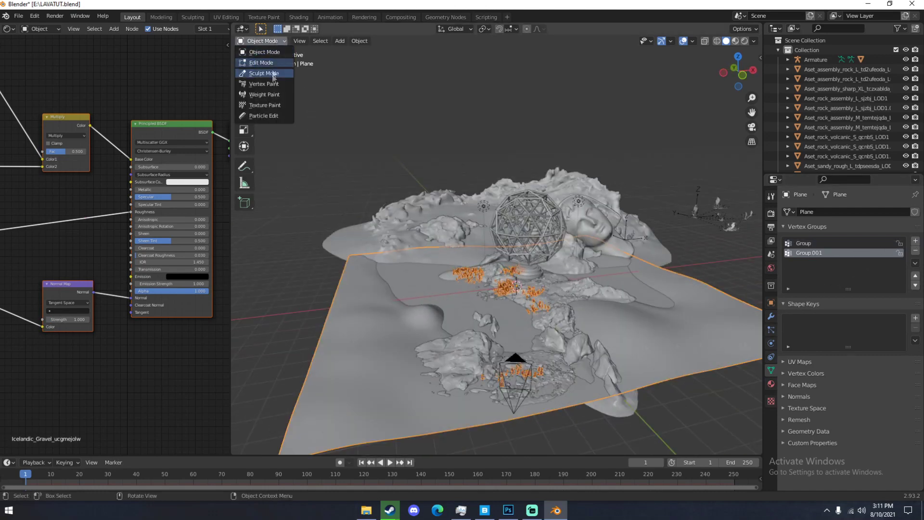
pyautogui.click(275, 96)
pyautogui.moveTo(432, 322); pyautogui.dragTo(466, 251, button='middle')
pyautogui.scroll(5, 466, 252)
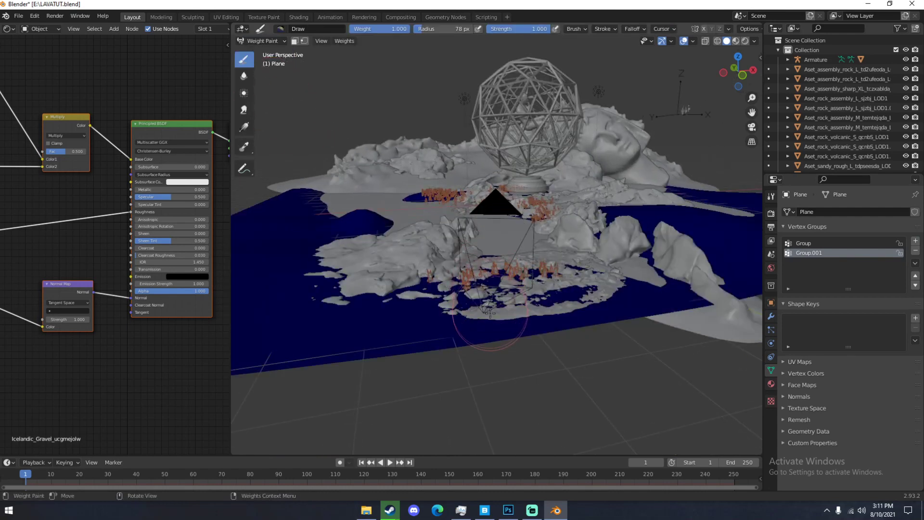
pyautogui.moveTo(470, 332); pyautogui.dragTo(501, 339, button='middle')
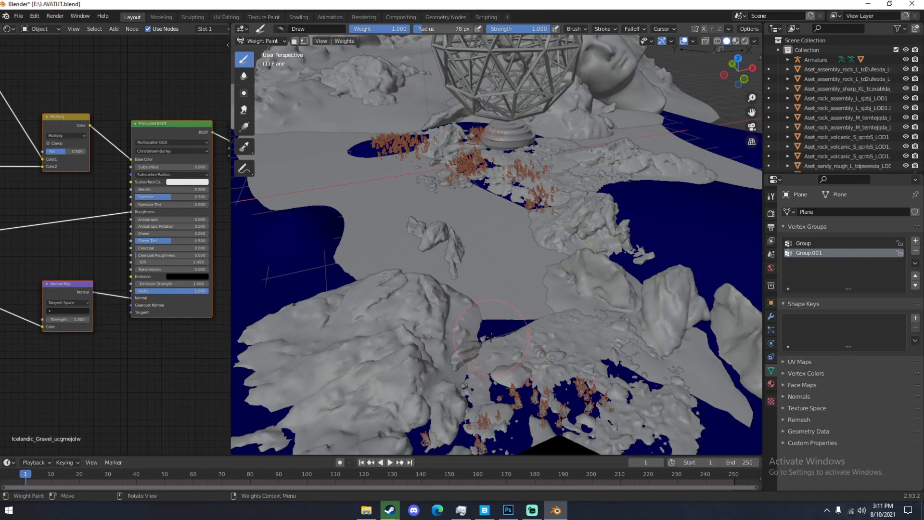
pyautogui.press('KP_0')
pyautogui.press('KP_0')
pyautogui.keyDown('shift'); pyautogui.moveTo(459, 367); pyautogui.dragTo(454, 283, button='middle'); pyautogui.keyUp('shift')
pyautogui.moveTo(466, 381); pyautogui.dragTo(467, 389)
pyautogui.keyDown('shift'); pyautogui.moveTo(468, 389); pyautogui.dragTo(439, 293, button='middle'); pyautogui.keyUp('shift')
pyautogui.moveTo(419, 352); pyautogui.dragTo(464, 342)
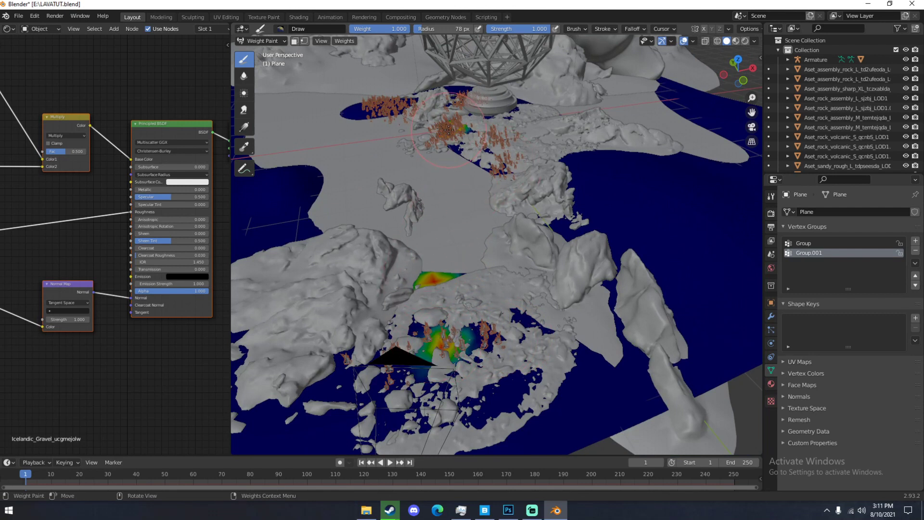
# - Paint weight on the ground in front of the sphere's pedestal and return to Object Mode in camera view
pyautogui.moveTo(479, 161); pyautogui.dragTo(466, 143)
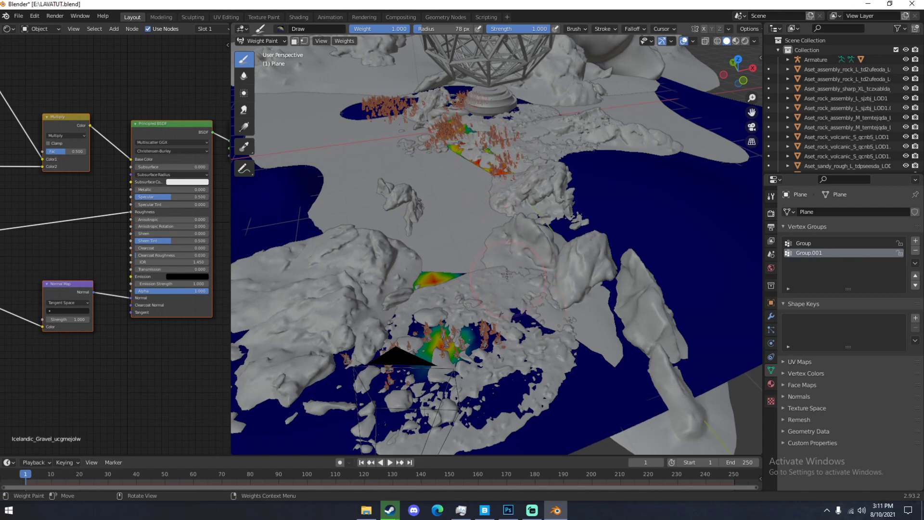
pyautogui.press('KP_0')
pyautogui.click(262, 41)
pyautogui.click(269, 52)
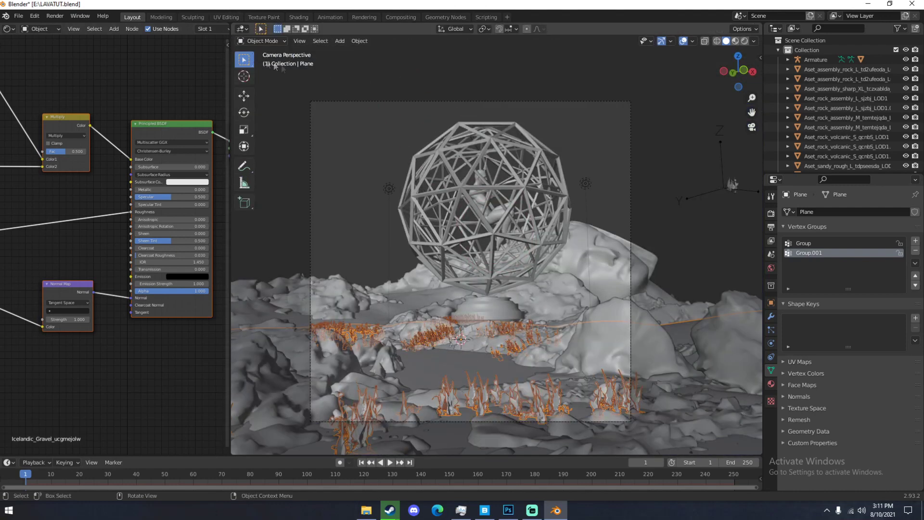
# - Add a second particle system to the Plane as Hair, rendered as the shrubs collection
pyautogui.click(772, 331)
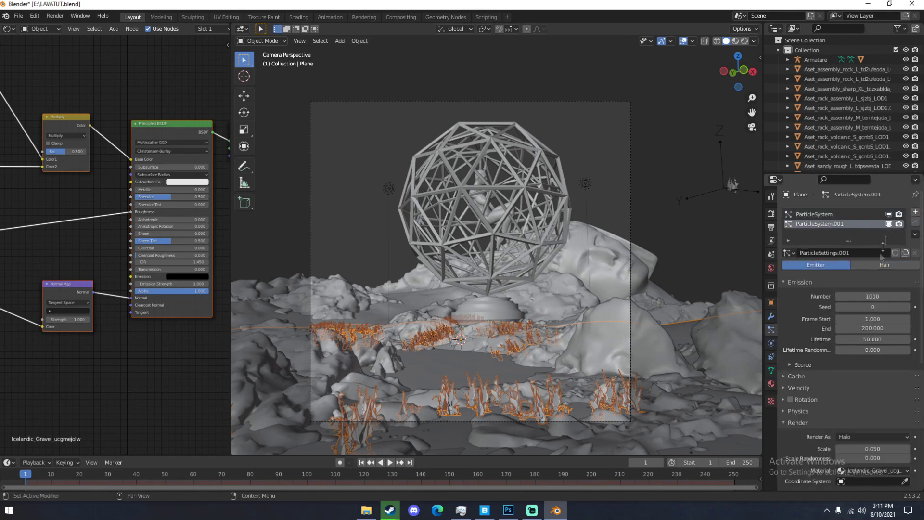
pyautogui.click(884, 265)
pyautogui.click(866, 390)
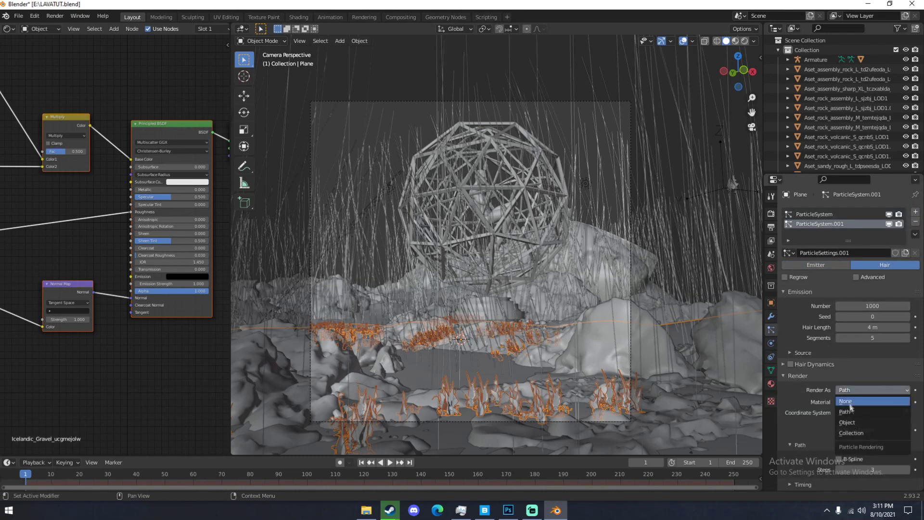
pyautogui.click(851, 433)
pyautogui.scroll(-2, 824, 394)
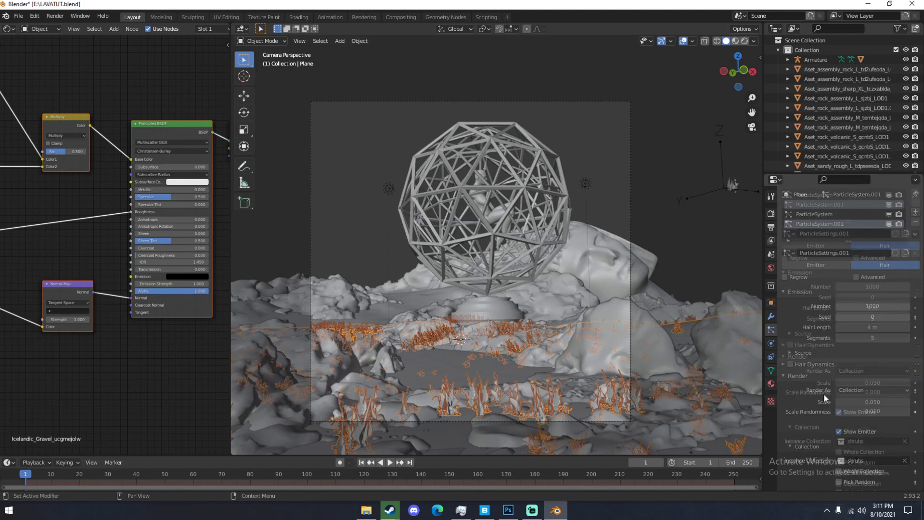
# - Limit the shrub particle density to the vertex group Group.001
pyautogui.scroll(-5, 823, 394)
pyautogui.click(838, 410)
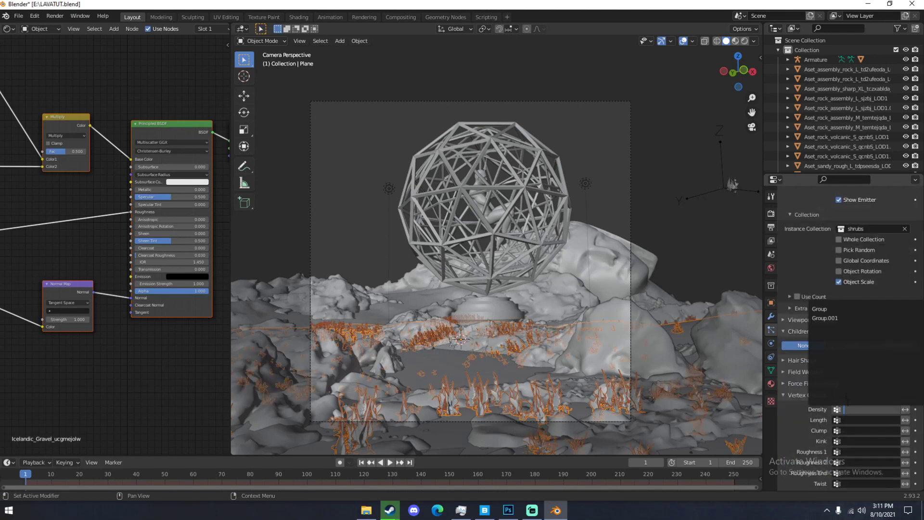
pyautogui.click(840, 320)
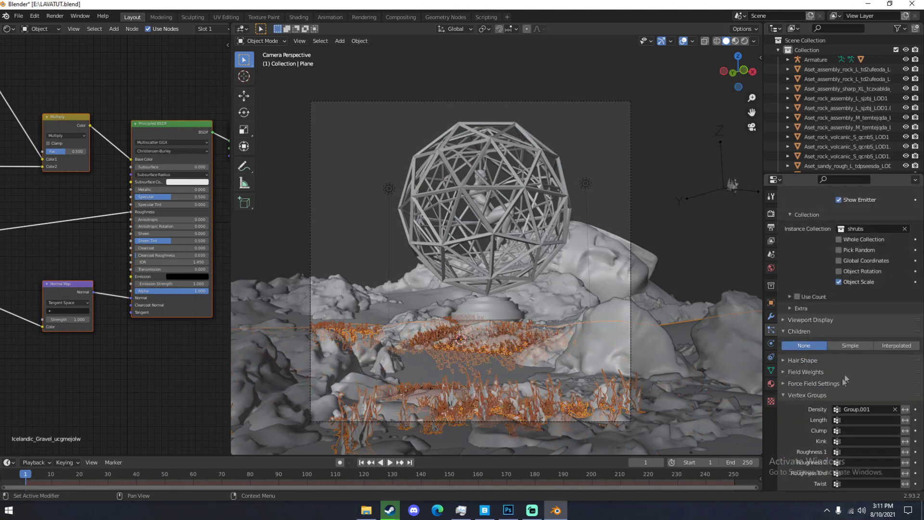
# - Set the shrub particles' render scale to 0.100
pyautogui.scroll(10, 874, 344)
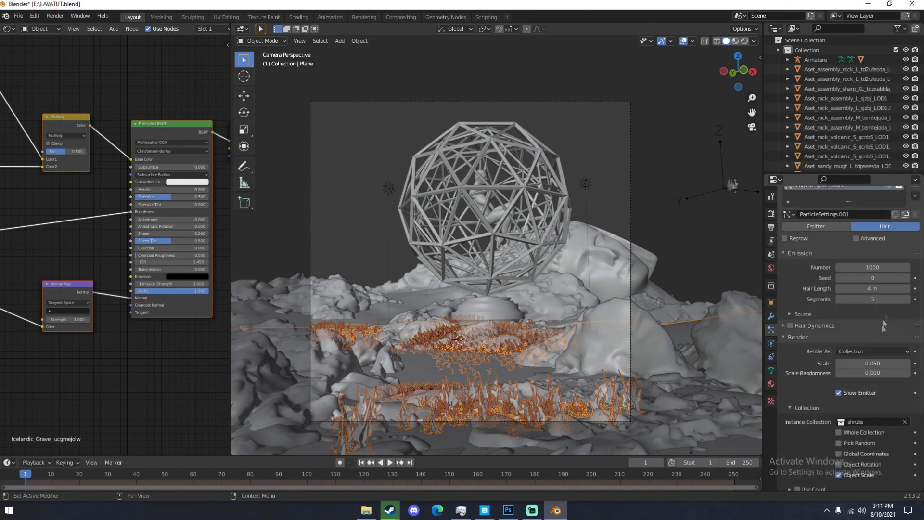
pyautogui.click(908, 364)
pyautogui.click(908, 363)
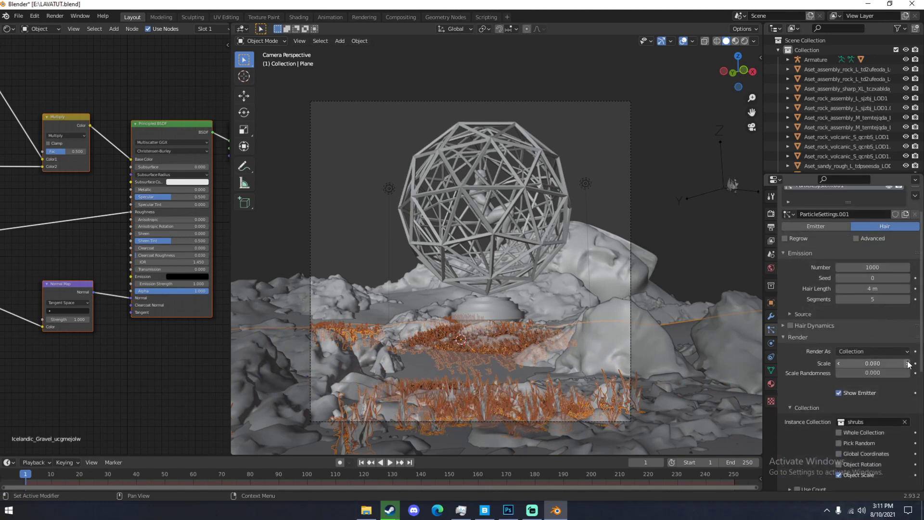
pyautogui.click(909, 364)
pyautogui.click(908, 364)
pyautogui.click(908, 364)
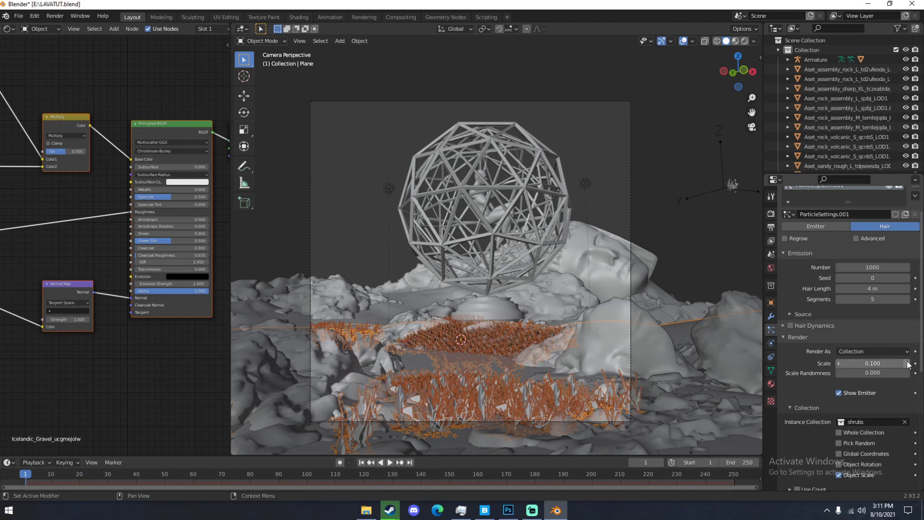
# - Set the shrub particle system's emission number to 250 and save the file with nothing selected
pyautogui.click(870, 267)
pyautogui.write('250')
pyautogui.press('Return')
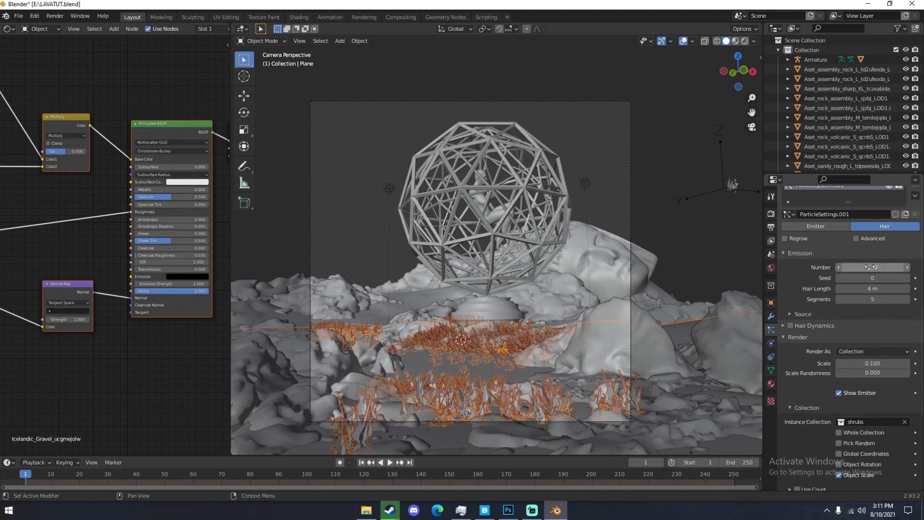
pyautogui.press('a')
pyautogui.press('a')
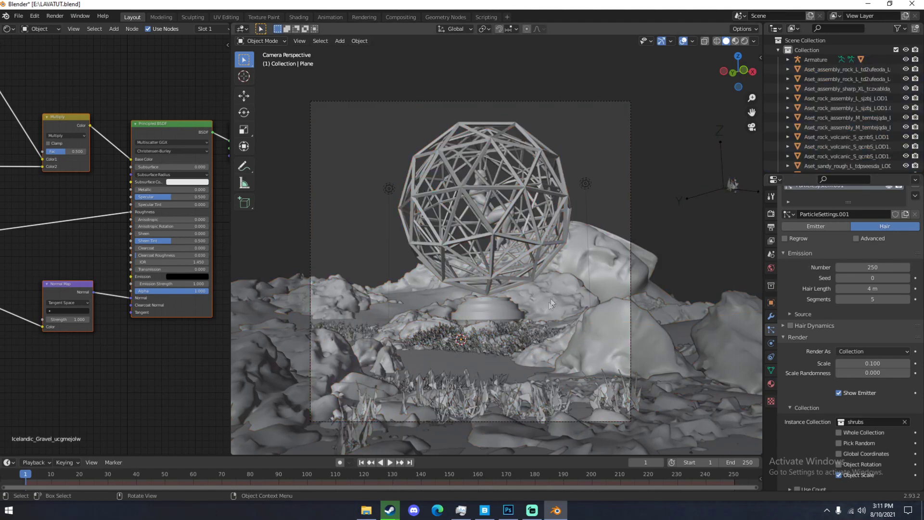
pyautogui.hotkey('ctrl', 's')
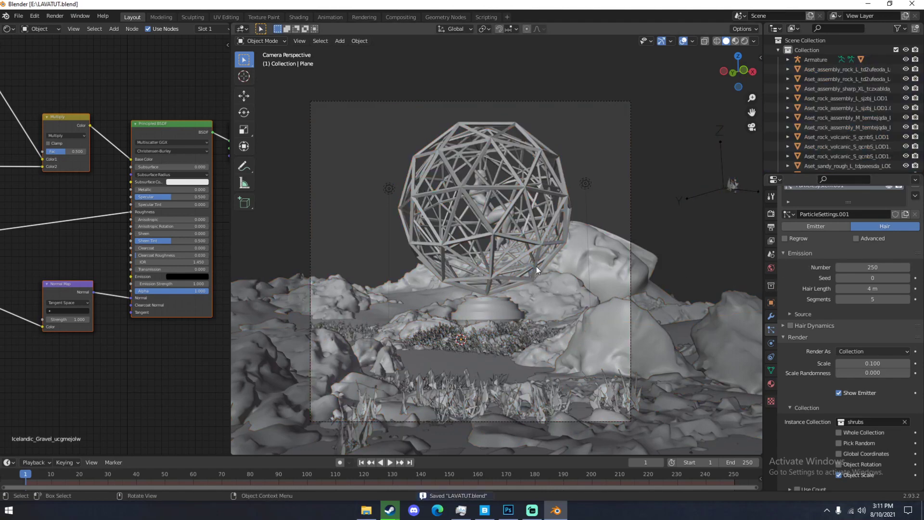
# - Unhide the Cube surrounding the scene and check it from the camera view
pyautogui.scroll(-8, 904, 91)
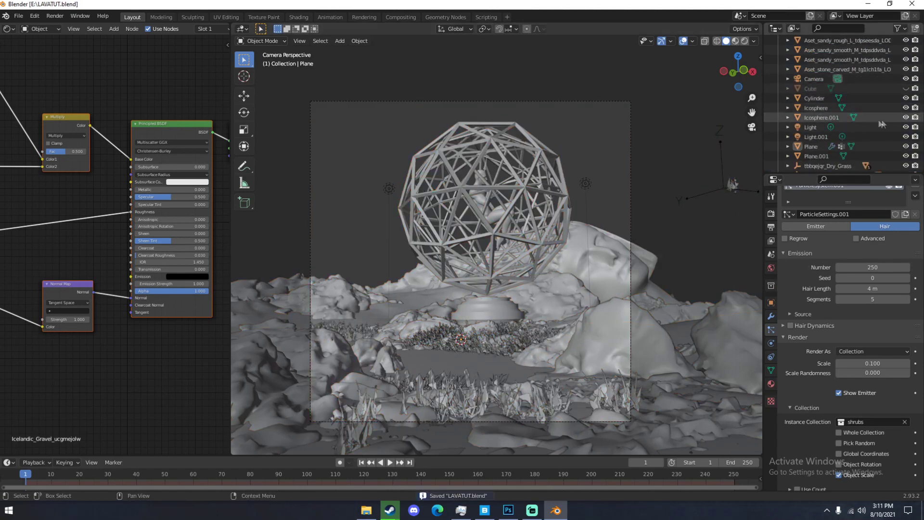
pyautogui.click(906, 89)
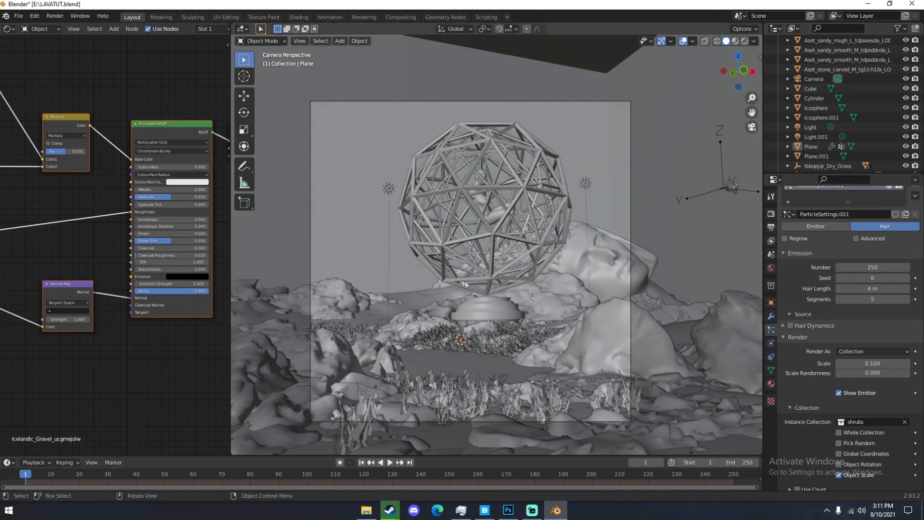
pyautogui.moveTo(463, 283); pyautogui.dragTo(489, 315, button='middle')
pyautogui.press('KP_0')
# - Add a point light and move it inside the lower end of the wireframe sphere, just above the stepped pedestal
pyautogui.moveTo(505, 253); pyautogui.dragTo(512, 282, button='middle')
pyautogui.scroll(2, 512, 283)
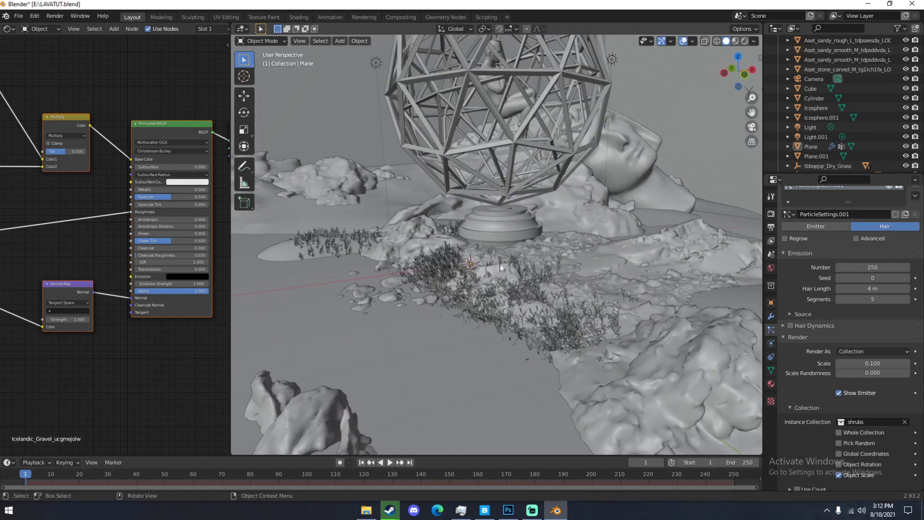
pyautogui.hotkey('shift', 'a')
pyautogui.moveTo(484, 332)
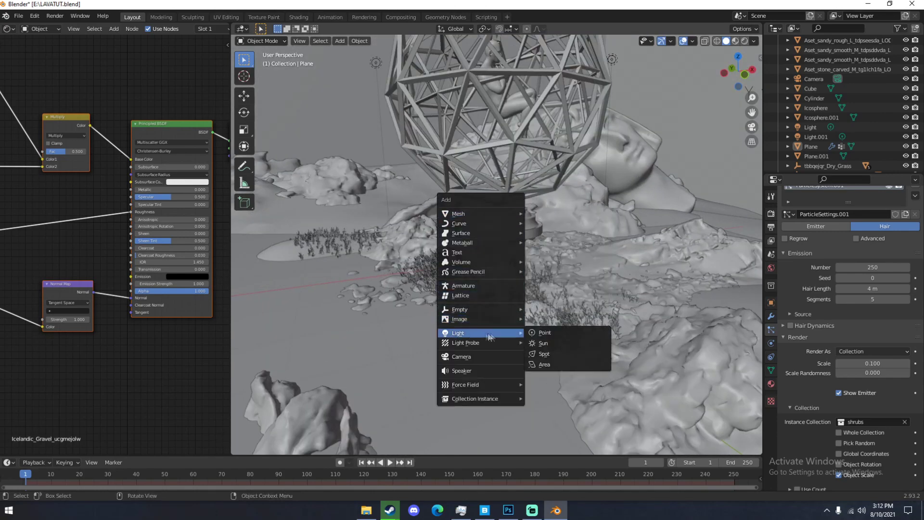
pyautogui.click(544, 334)
pyautogui.press('g')
pyautogui.click(552, 224)
pyautogui.moveTo(580, 225); pyautogui.dragTo(569, 205, button='middle')
pyautogui.press('KP_Decimal')
pyautogui.press('g')
pyautogui.click(482, 223)
pyautogui.moveTo(482, 223); pyautogui.dragTo(410, 198, button='middle')
pyautogui.press('g')
pyautogui.click(412, 198)
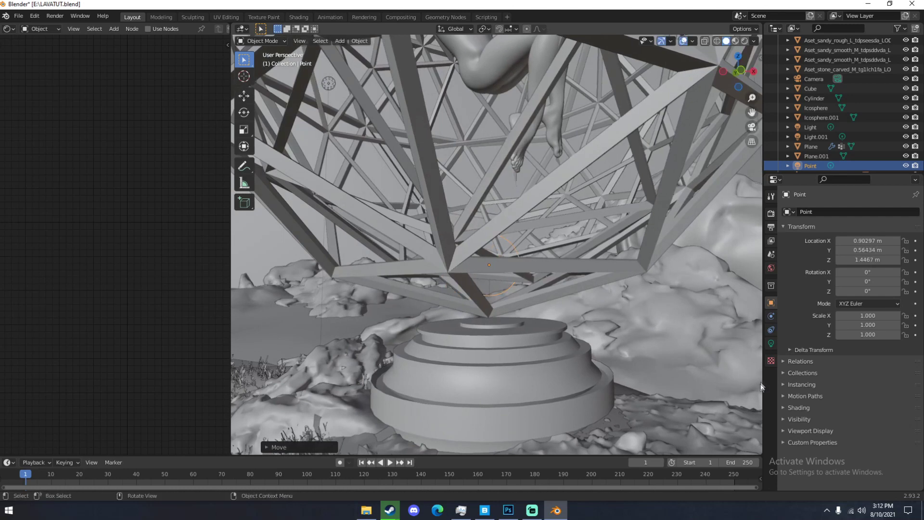
# - Set the point light's power to 100 W and its color to pale cyan, and save the file from the camera view
pyautogui.click(771, 343)
pyautogui.click(869, 275)
pyautogui.write('100')
pyautogui.press('Return')
pyautogui.click(864, 266)
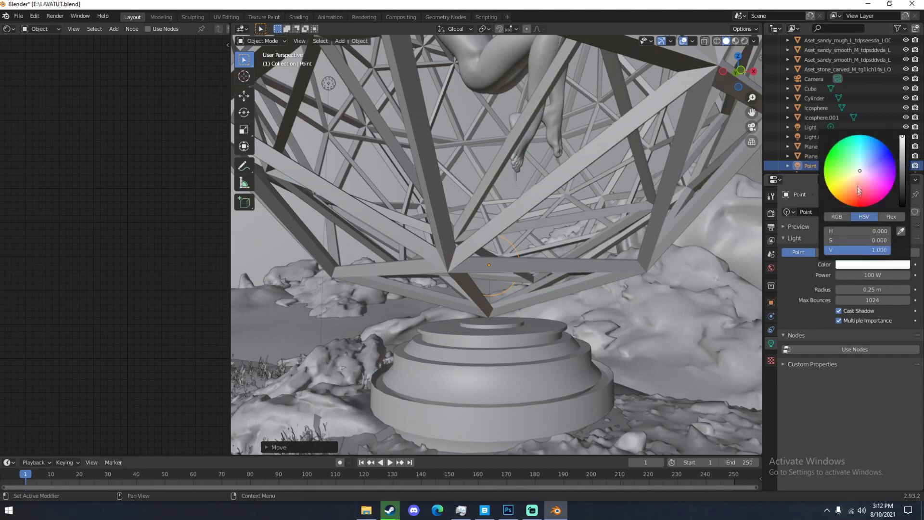
pyautogui.click(861, 167)
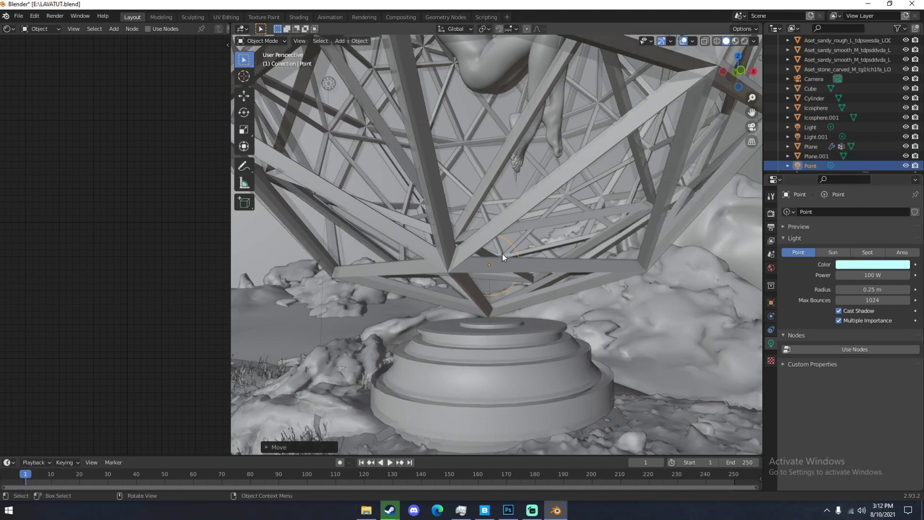
pyautogui.press('KP_0')
pyautogui.hotkey('ctrl', 's')
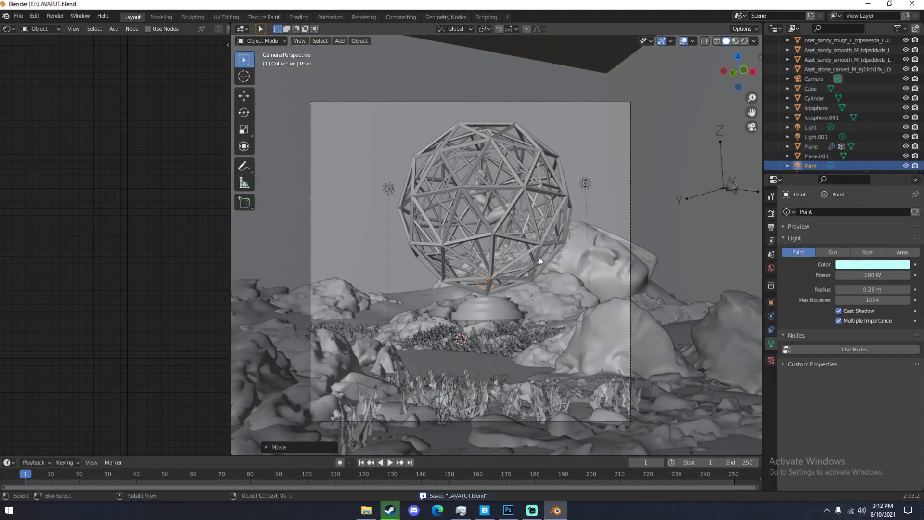
# - Give the figure inside the sphere a new material with a roughness of 0.05 and save the file
pyautogui.click(497, 220)
pyautogui.scroll(8, 821, 146)
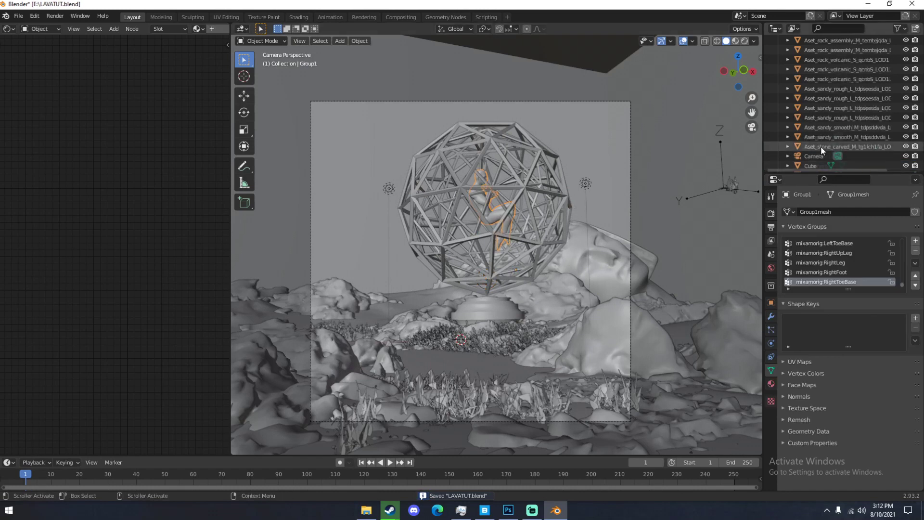
pyautogui.click(787, 59)
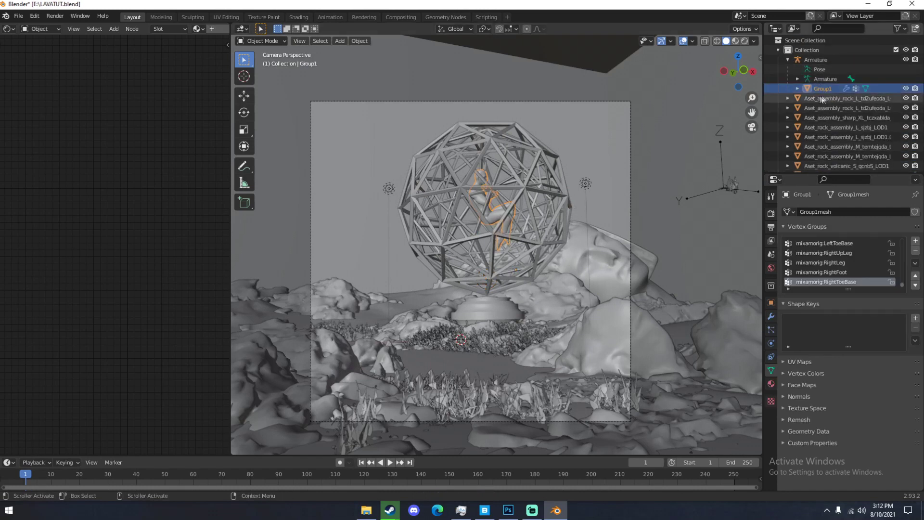
pyautogui.click(770, 383)
pyautogui.click(818, 244)
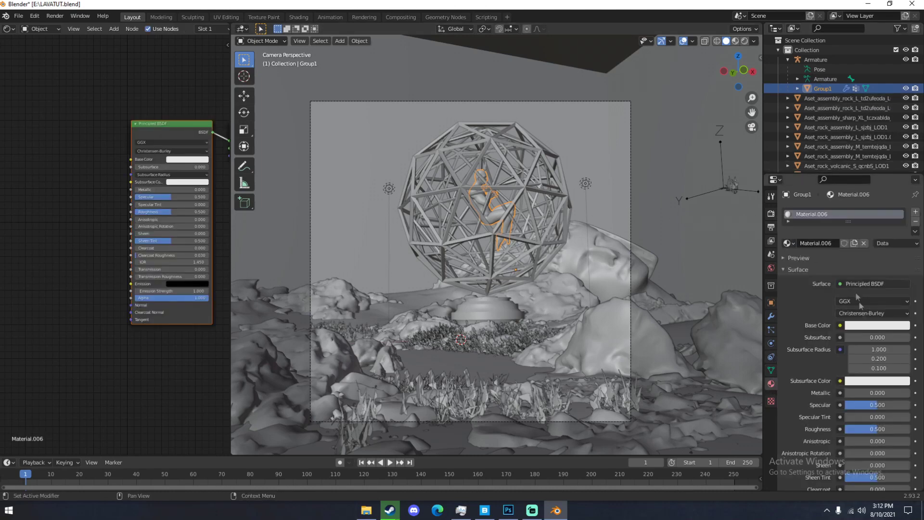
pyautogui.click(864, 429)
pyautogui.write('0.05')
pyautogui.press('Return')
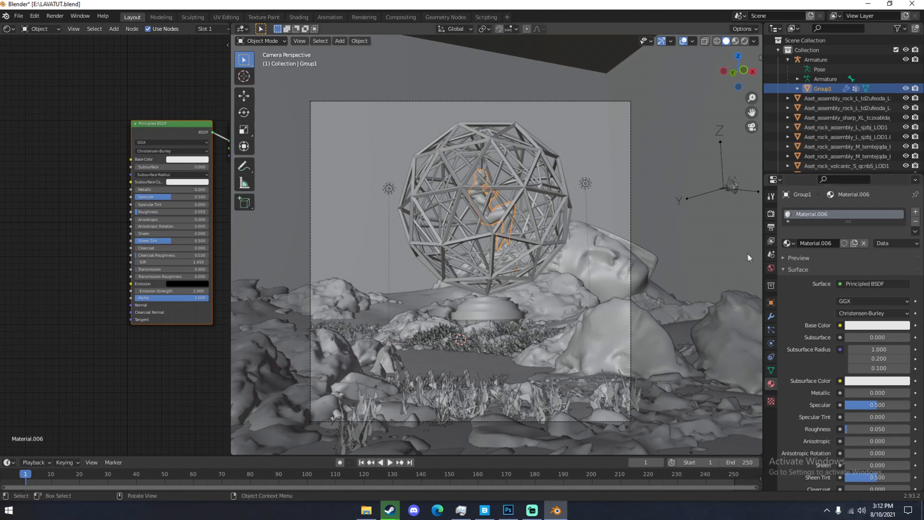
pyautogui.hotkey('ctrl', 's')
# - Preview the scene rendered and set the Lava Shader's displacement strength on Plane.001 to 0.1
pyautogui.press('z')
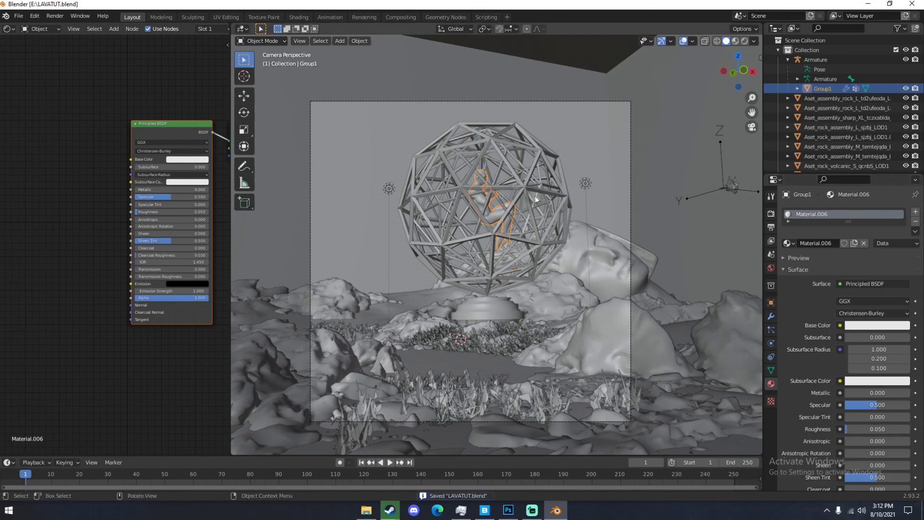
pyautogui.click(609, 83)
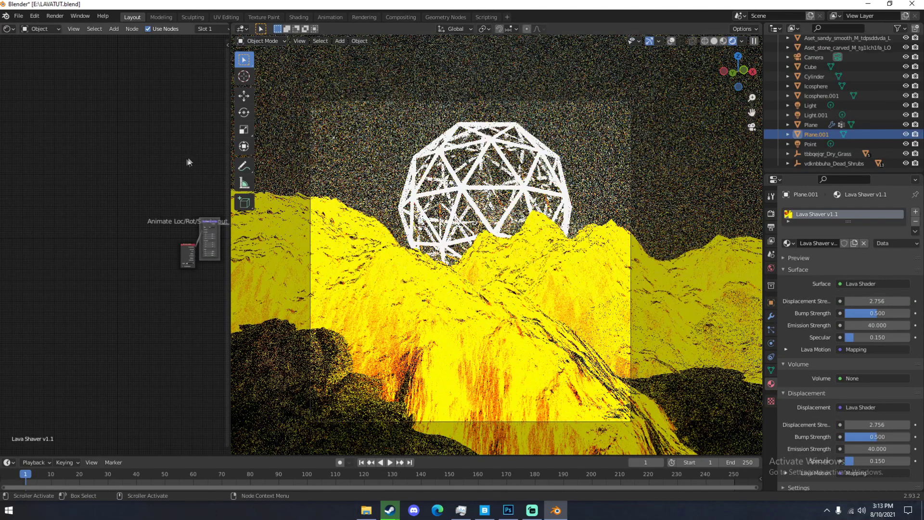
pyautogui.scroll(5, 183, 212)
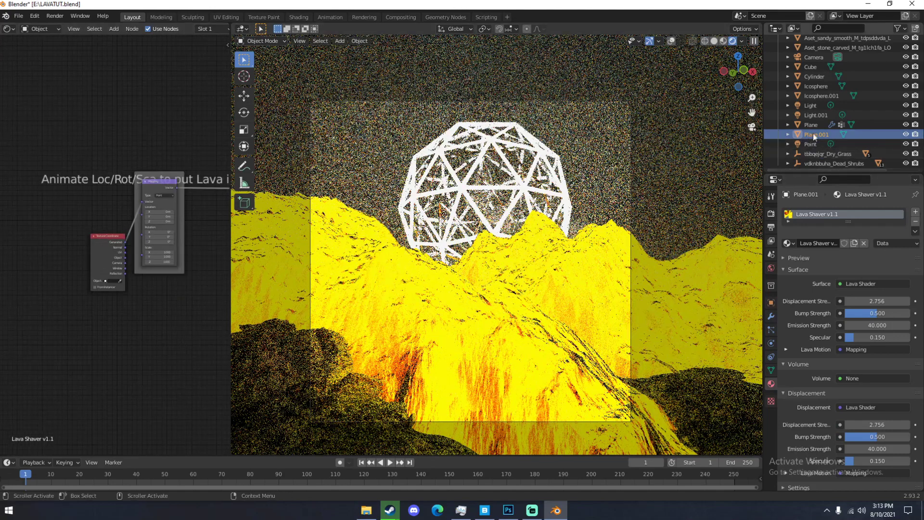
pyautogui.moveTo(172, 148); pyautogui.dragTo(81, 147, button='middle')
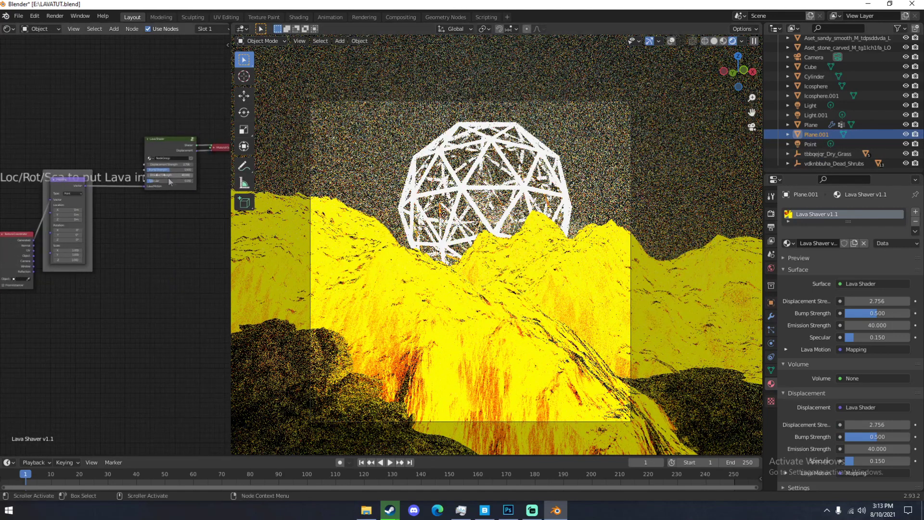
pyautogui.scroll(5, 176, 193)
pyautogui.moveTo(177, 197); pyautogui.dragTo(126, 232, button='middle')
pyautogui.scroll(2, 125, 232)
pyautogui.click(153, 128)
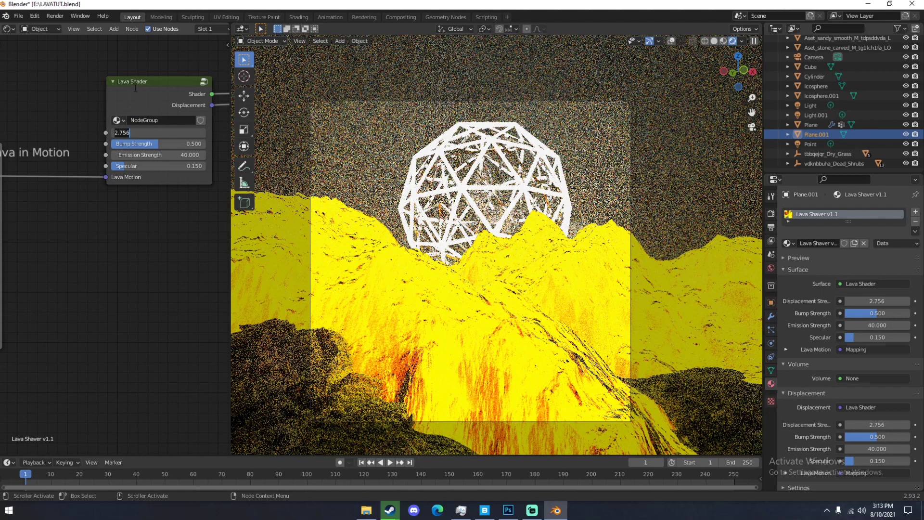
pyautogui.press('BackSpace')
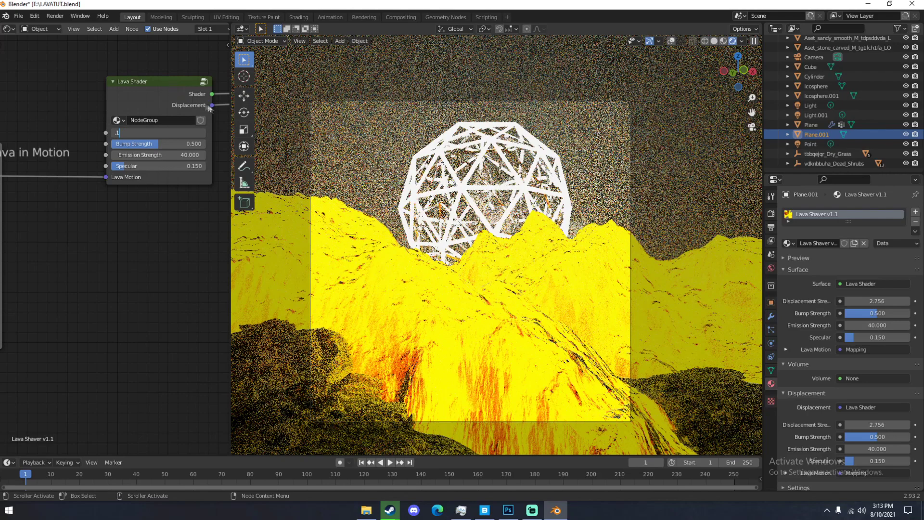
pyautogui.press('Return')
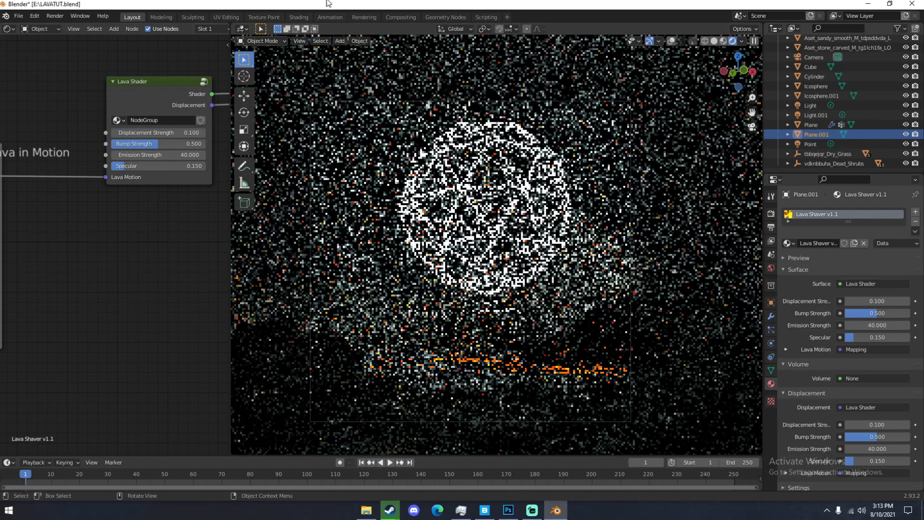
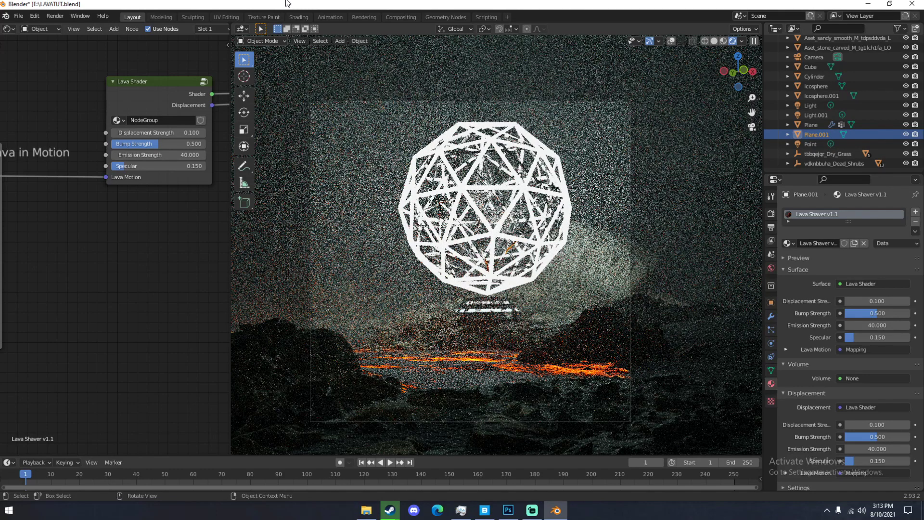
# - Set the Lava Shader's displacement strength to 0.15 and return the viewport to solid shading
pyautogui.doubleClick(177, 136)
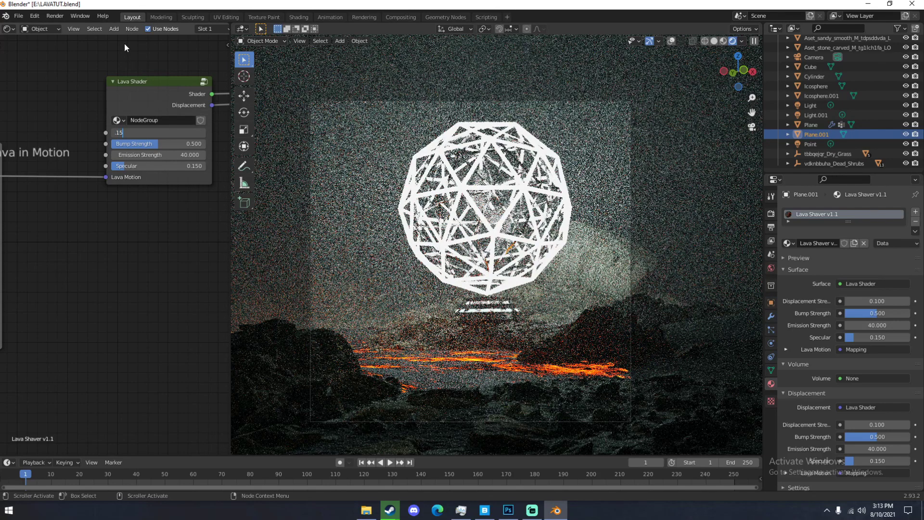
pyautogui.press('Return')
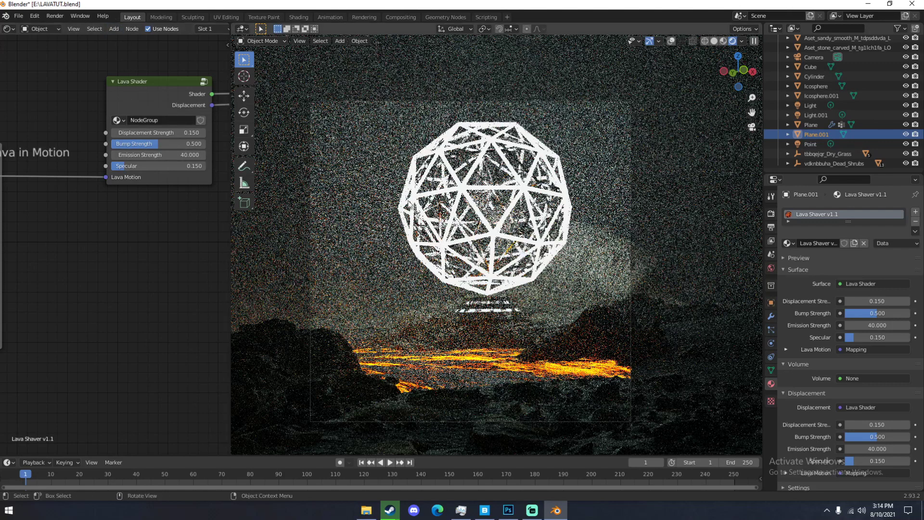
pyautogui.press('z')
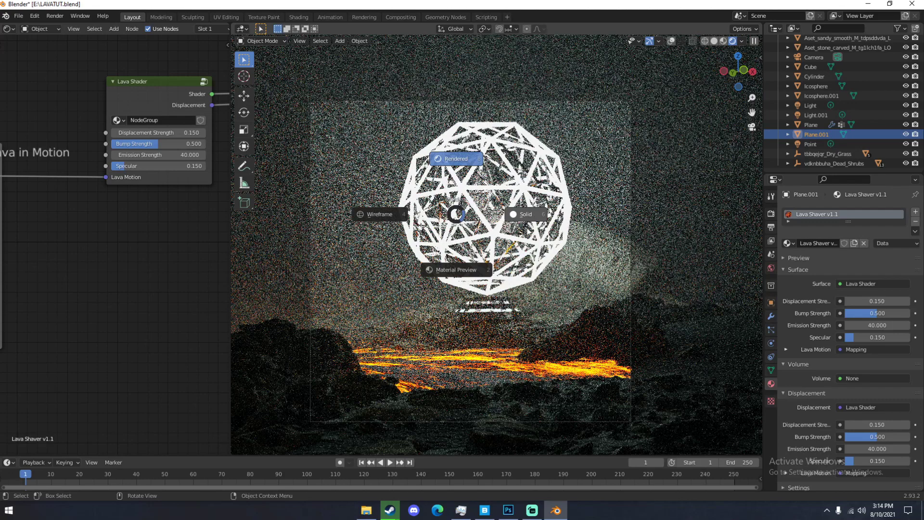
pyautogui.click(531, 232)
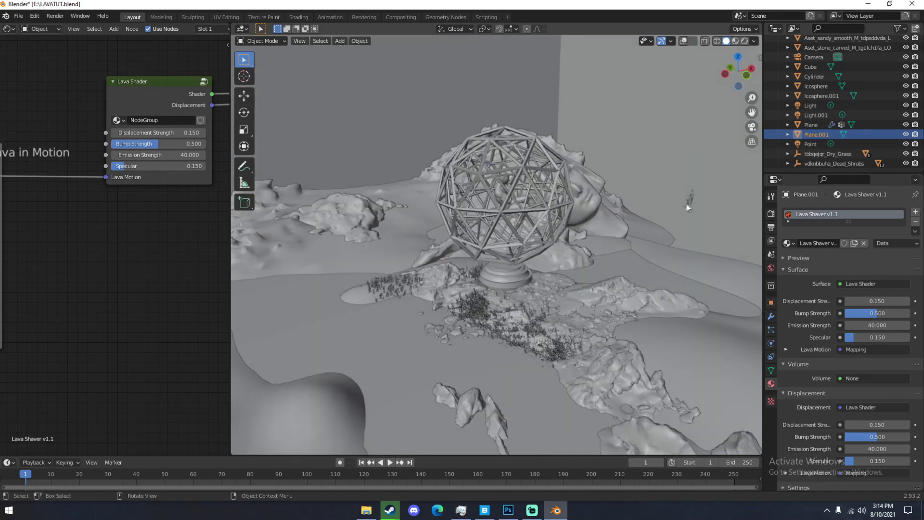
# - Disconnect the link feeding the Principled BSDF's Alpha input in the dry grass material
pyautogui.click(689, 206)
pyautogui.scroll(-8, 158, 193)
pyautogui.moveTo(75, 242); pyautogui.dragTo(187, 245, button='middle')
pyautogui.scroll(12, 140, 279)
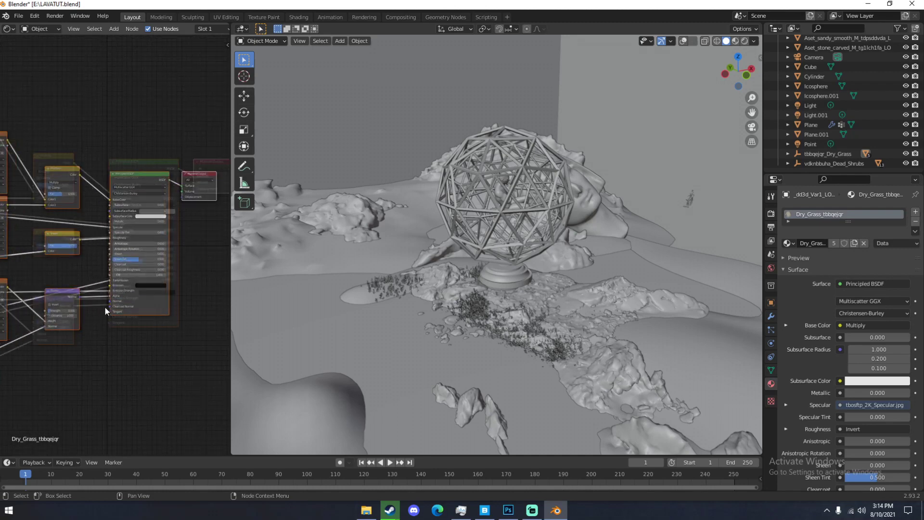
pyautogui.moveTo(107, 309); pyautogui.dragTo(121, 327)
# - Disconnect the Alpha input of the dead shrubs material's Principled BSDF and save the file
pyautogui.keyDown('shift'); pyautogui.moveTo(684, 180); pyautogui.dragTo(515, 189, button='middle'); pyautogui.keyUp('shift')
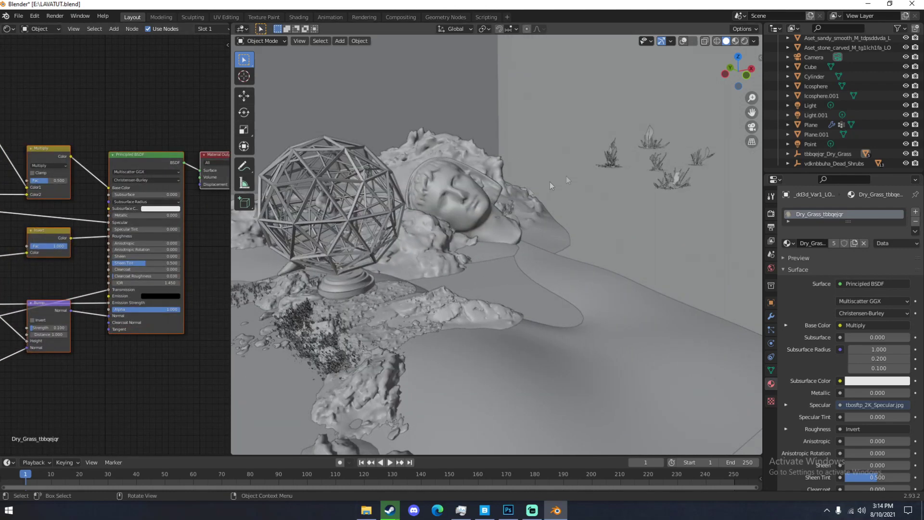
pyautogui.click(614, 161)
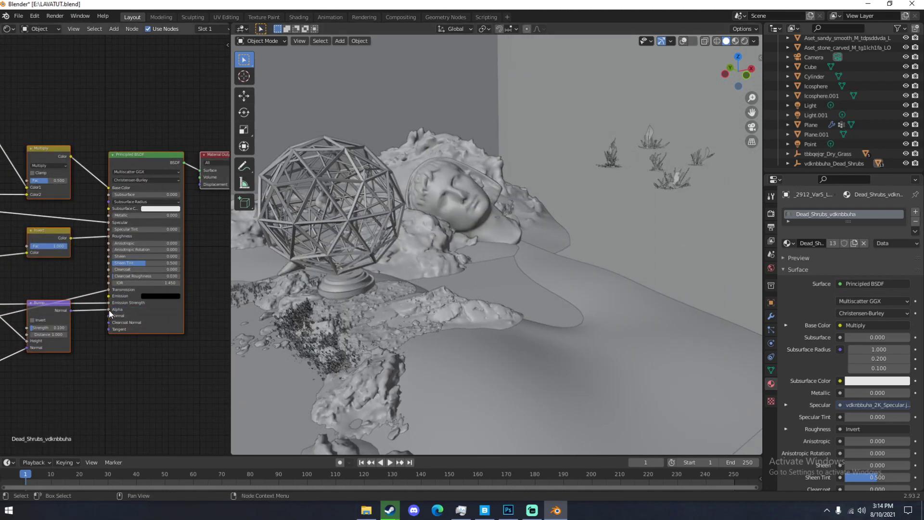
pyautogui.moveTo(365, 270); pyautogui.dragTo(606, 229, button='middle')
pyautogui.hotkey('ctrl', 's')
# - Inspect the ground around the pedestal, compare it with the finished base.png image in Photoshop, and return to Blender
pyautogui.scroll(4, 568, 232)
pyautogui.scroll(3, 604, 225)
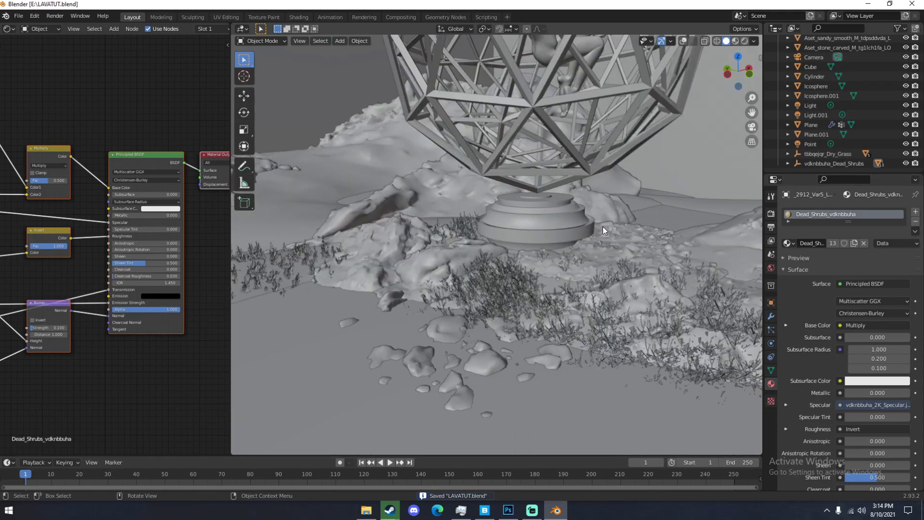
pyautogui.scroll(2, 573, 215)
pyautogui.keyDown('shift'); pyautogui.moveTo(582, 204); pyautogui.dragTo(545, 219, button='middle'); pyautogui.keyUp('shift')
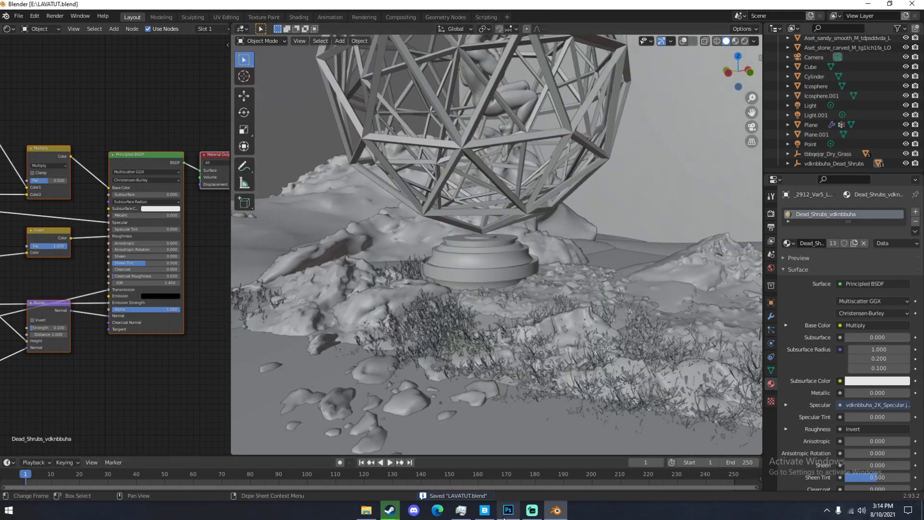
pyautogui.click(507, 510)
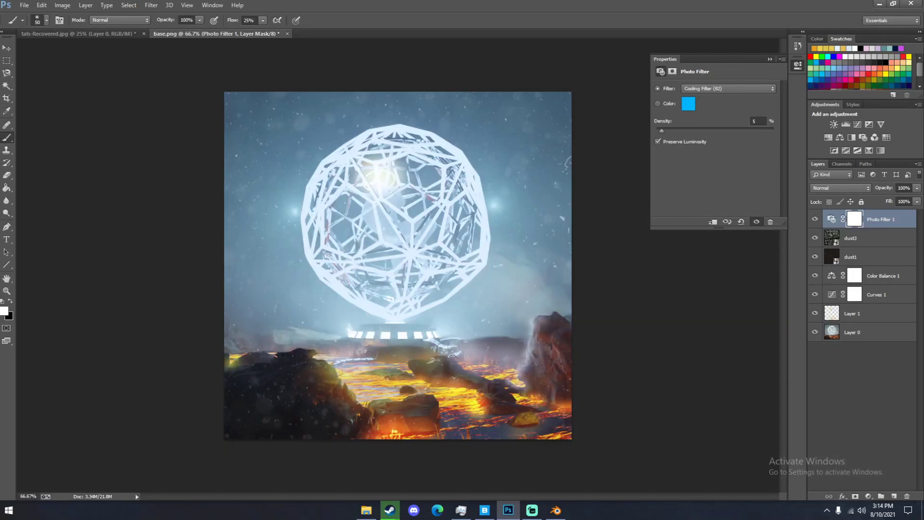
pyautogui.click(556, 510)
# - Add a Bezier curve to the scene near the pedestal
pyautogui.scroll(3, 414, 373)
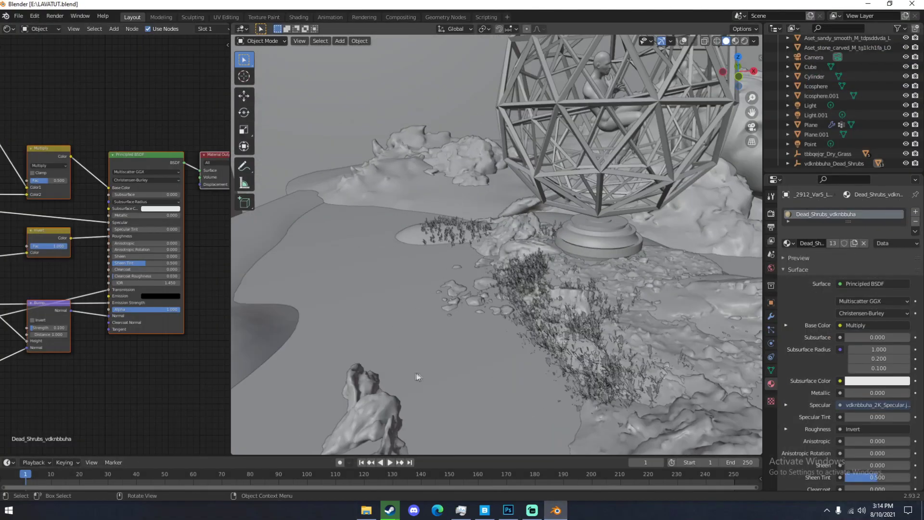
pyautogui.scroll(3, 491, 327)
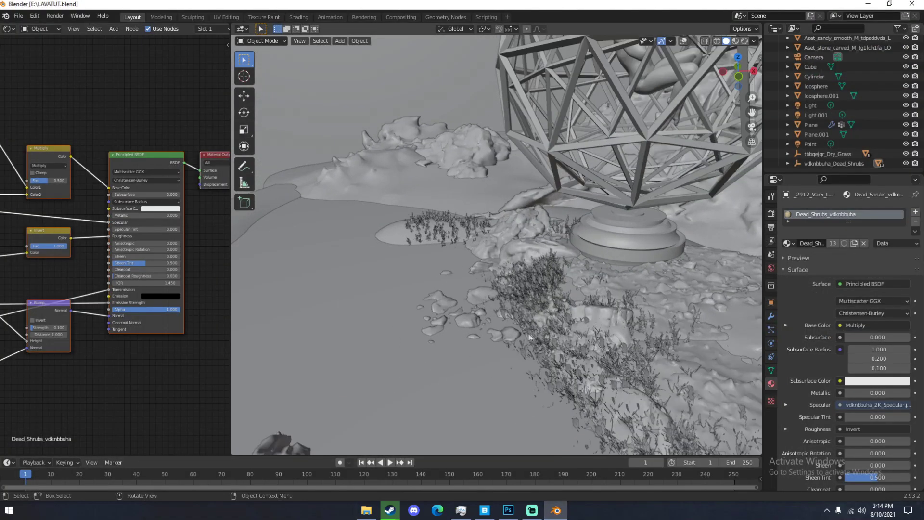
pyautogui.scroll(2, 549, 343)
pyautogui.moveTo(558, 345); pyautogui.dragTo(539, 262, button='middle')
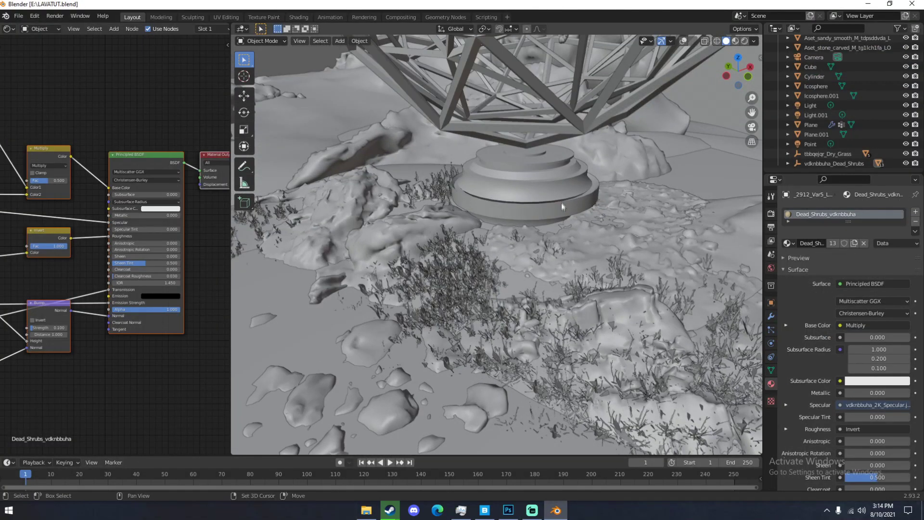
pyautogui.hotkey('shift', 'a')
pyautogui.moveTo(530, 92)
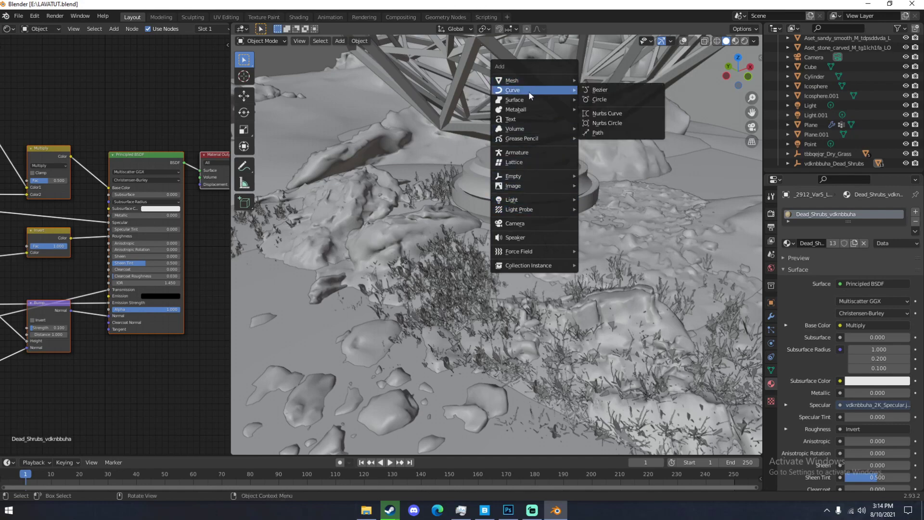
pyautogui.click(587, 91)
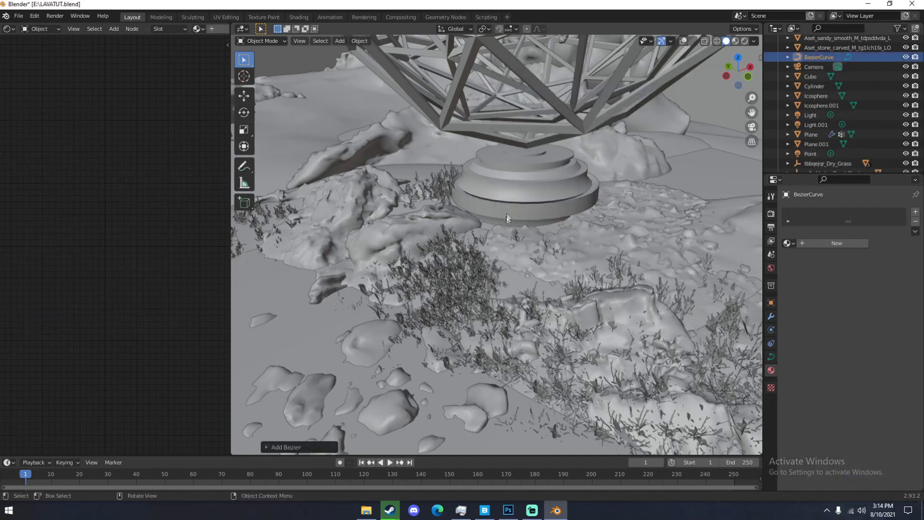
# - Turn on the viewport overlays and move the Bezier curve over the rocky ground beside the pedestal
pyautogui.moveTo(510, 213); pyautogui.dragTo(591, 201, button='middle')
pyautogui.click(682, 42)
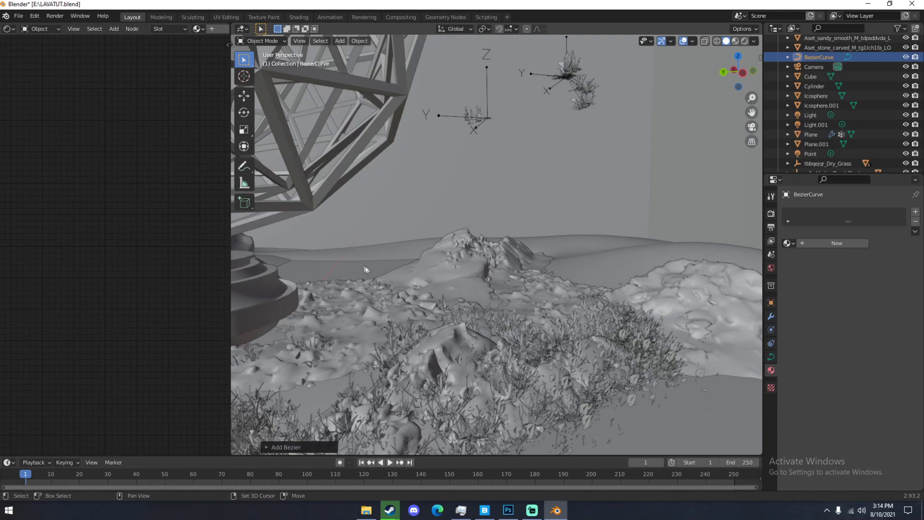
pyautogui.scroll(-4, 403, 270)
pyautogui.keyDown('shift'); pyautogui.moveTo(403, 270); pyautogui.dragTo(524, 277, button='middle'); pyautogui.keyUp('shift')
pyautogui.press('g')
pyautogui.click(537, 247)
pyautogui.scroll(3, 524, 279)
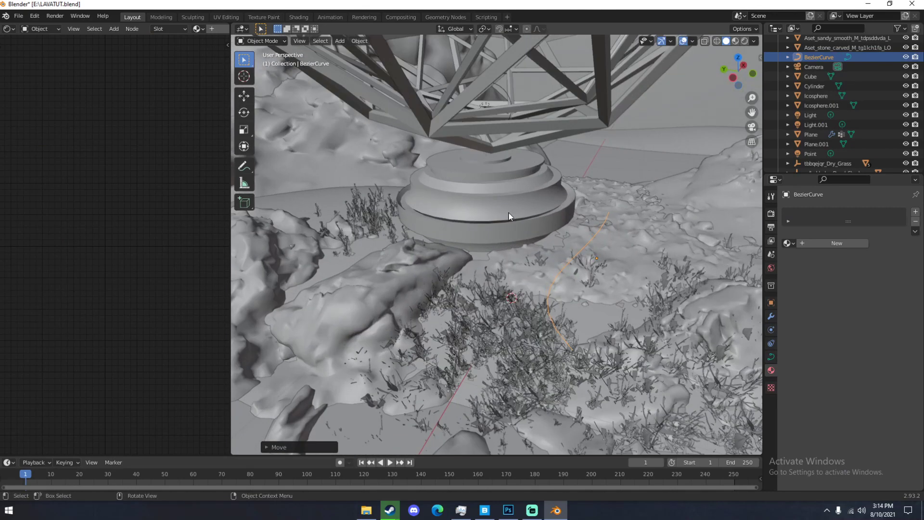
# - Rotate the Bezier curve 90 degrees about the X axis, turn it further, and move it beside the pedestal
pyautogui.write('rx90')
pyautogui.press('Return')
pyautogui.click(244, 112)
pyautogui.moveTo(603, 278); pyautogui.dragTo(622, 279)
pyautogui.moveTo(612, 279); pyautogui.dragTo(548, 240, button='middle')
pyautogui.press('g')
pyautogui.click(676, 260)
# - In Edit Mode, move the curve's outer control point over the shrubs toward the flat ground beside the rocks
pyautogui.press('Tab')
pyautogui.moveTo(509, 180); pyautogui.dragTo(548, 257)
pyautogui.click(577, 258)
pyautogui.press('g')
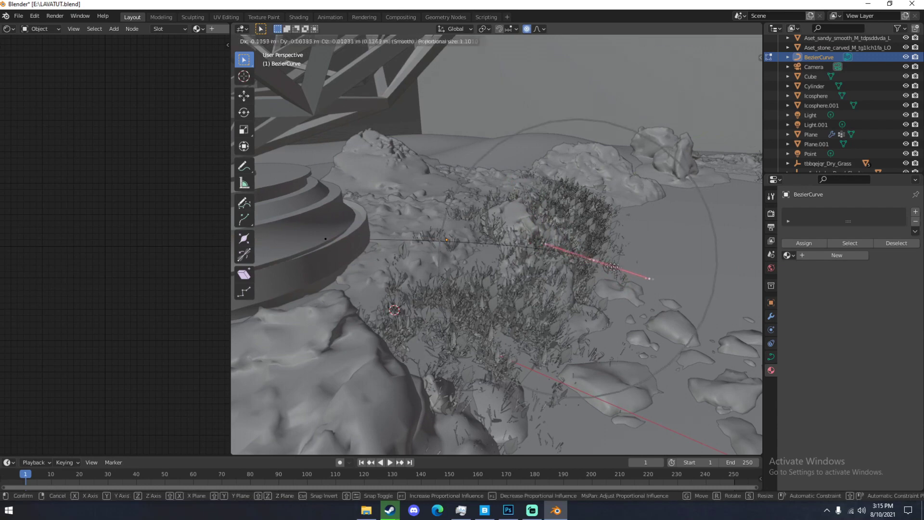
pyautogui.click(670, 271)
pyautogui.moveTo(669, 271); pyautogui.dragTo(634, 283, button='middle')
pyautogui.press('g')
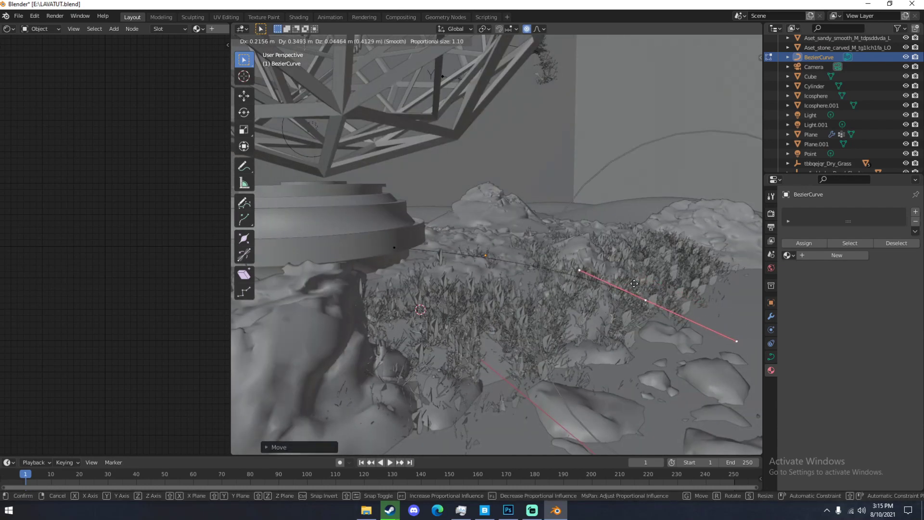
pyautogui.click(666, 305)
# - Rotate the curve's control point at the pedestal and reposition its handle
pyautogui.click(609, 294)
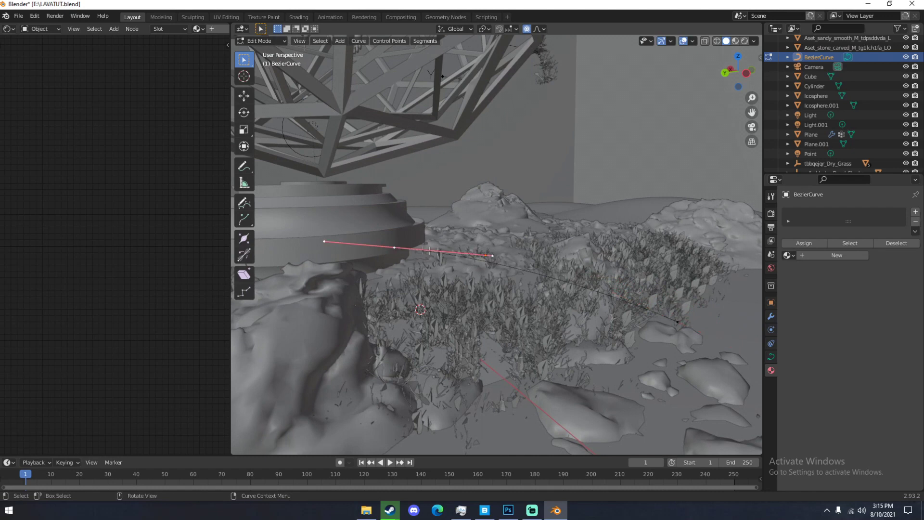
pyautogui.press('r')
pyautogui.click(494, 254)
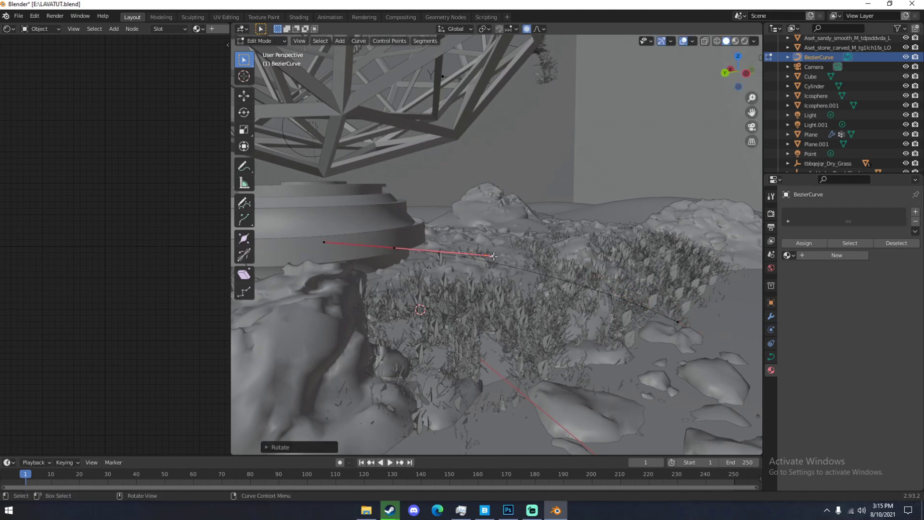
pyautogui.press('g')
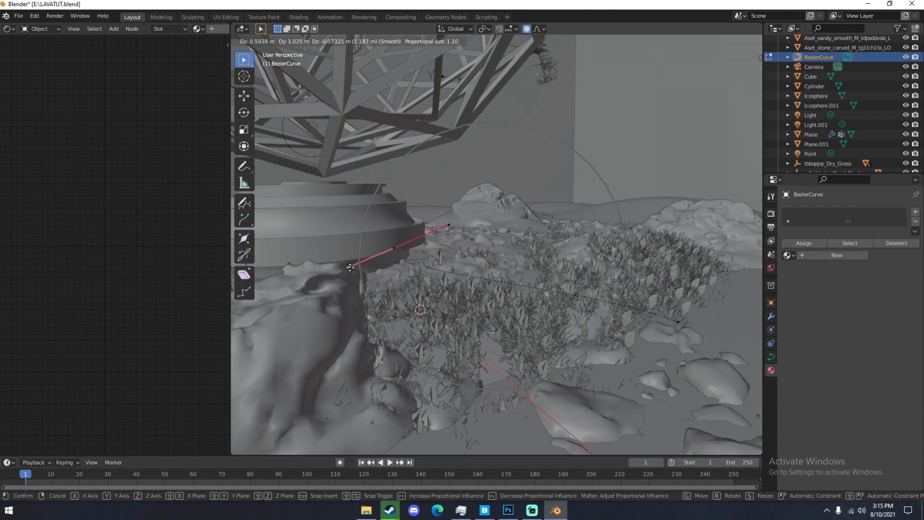
pyautogui.click(350, 268)
pyautogui.moveTo(350, 267); pyautogui.dragTo(400, 265, button='middle')
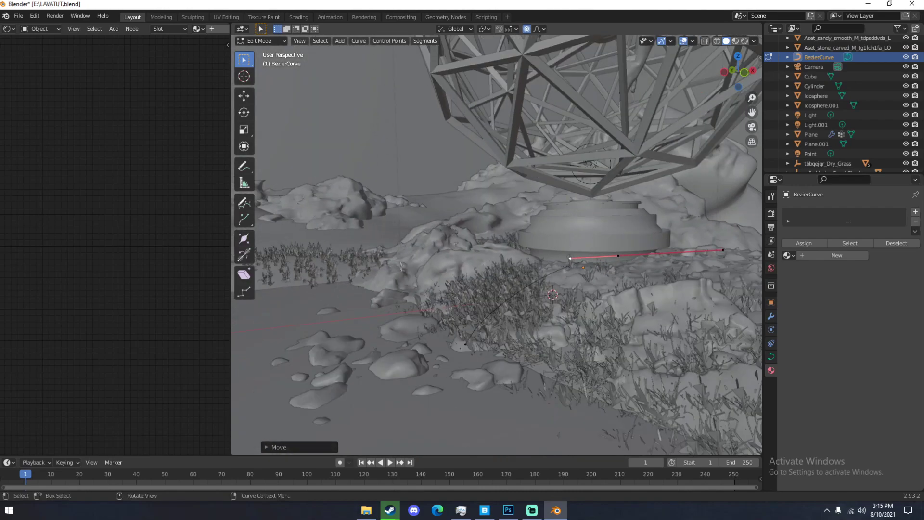
# - Reposition the curve's outer control point so the curve comes down among the shrubs near the small rocks
pyautogui.click(463, 344)
pyautogui.moveTo(480, 308); pyautogui.dragTo(485, 318, button='middle')
pyautogui.press('g')
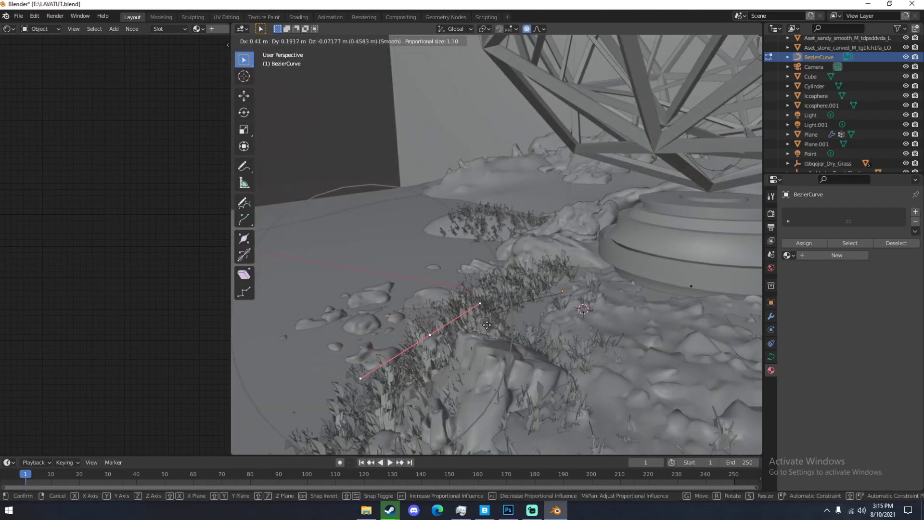
pyautogui.click(487, 325)
pyautogui.moveTo(487, 325); pyautogui.dragTo(590, 316, button='middle')
pyautogui.press('g')
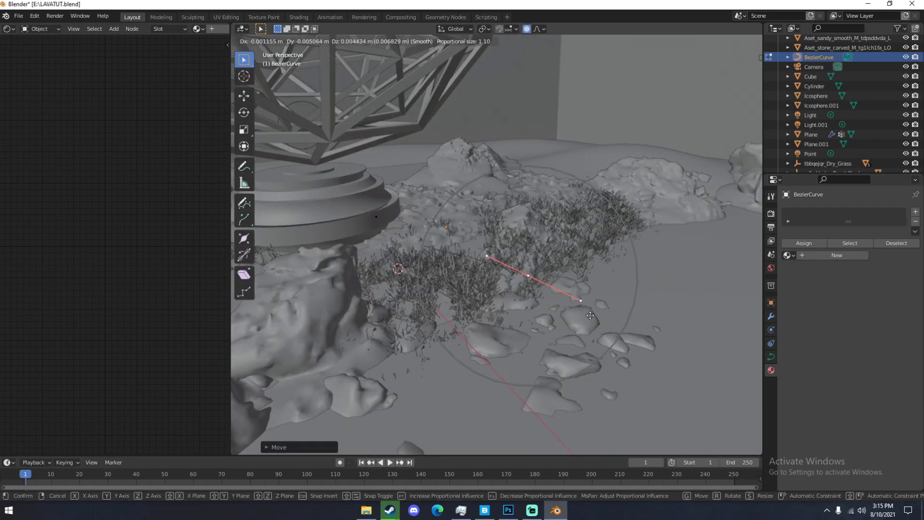
pyautogui.click(587, 304)
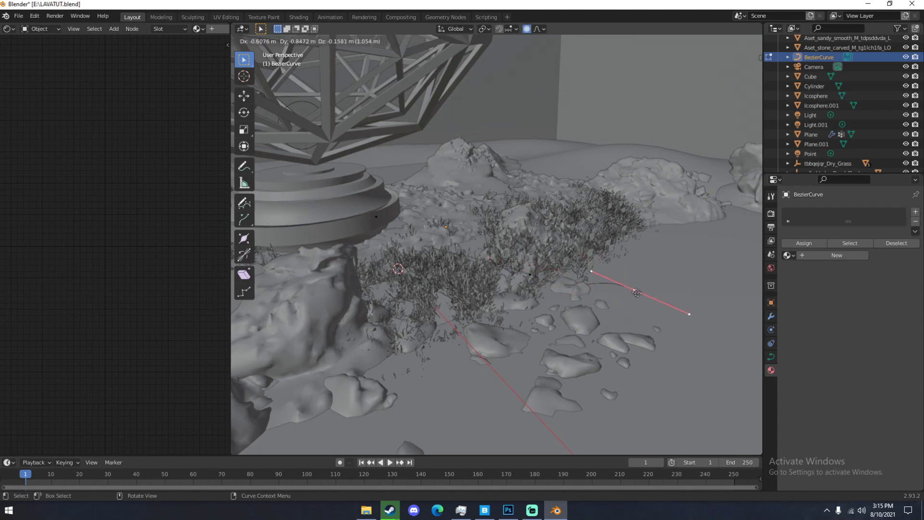
# - Extrude a new control point from the curve's outer end and place it on the flat ground beyond the rocks
pyautogui.click(644, 291)
pyautogui.moveTo(589, 278); pyautogui.dragTo(505, 288, button='middle')
pyautogui.press('g')
pyautogui.click(569, 313)
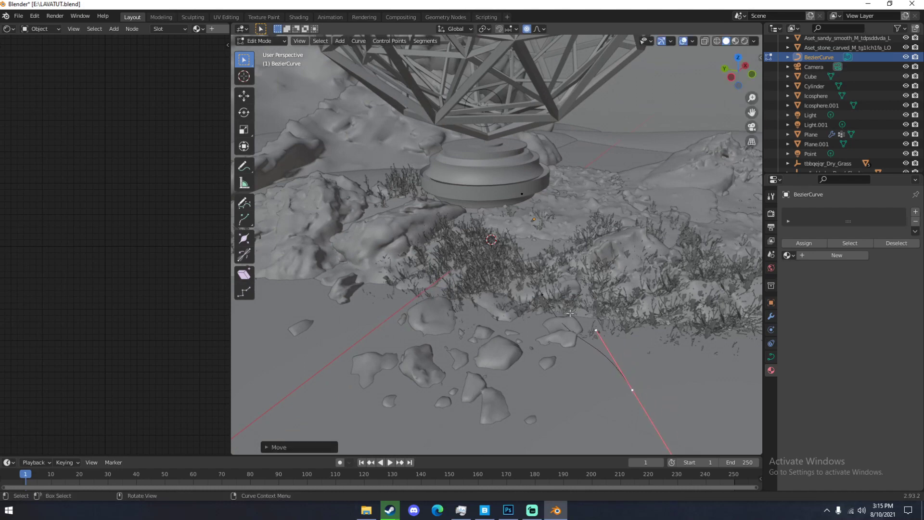
# - Shift the new end point's inner handle toward the rocks, rotate the end point, and leave Edit Mode
pyautogui.press('g')
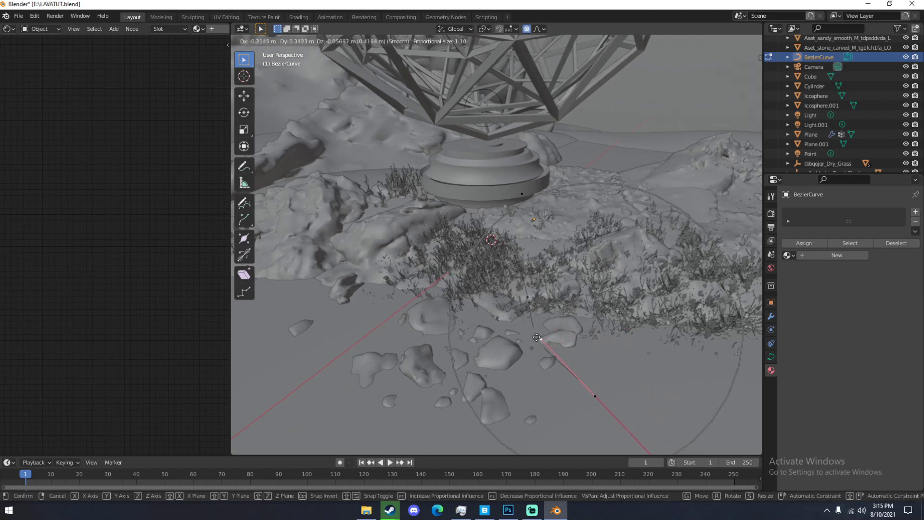
pyautogui.click(538, 337)
pyautogui.moveTo(538, 337)
pyautogui.mouseDown(button='middle')
pyautogui.moveTo(652, 312)
pyautogui.moveTo(520, 340)
pyautogui.mouseUp(button='middle')
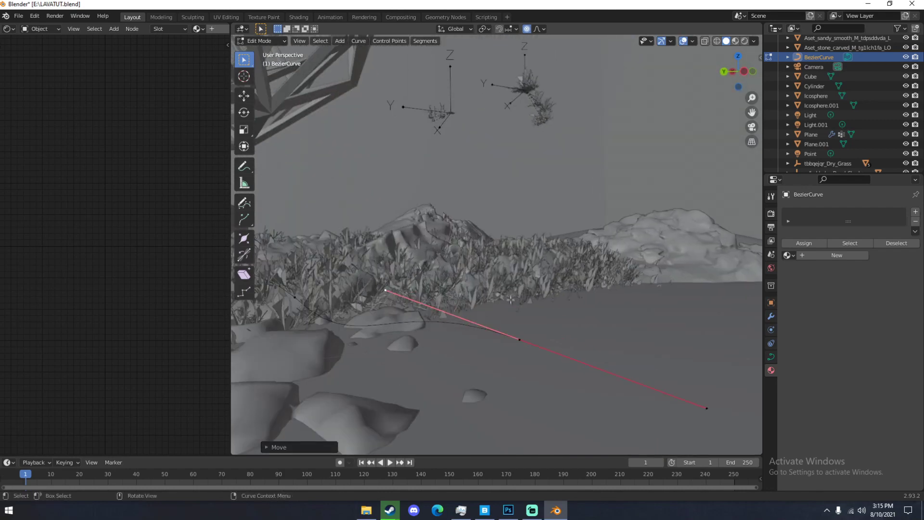
pyautogui.press('r')
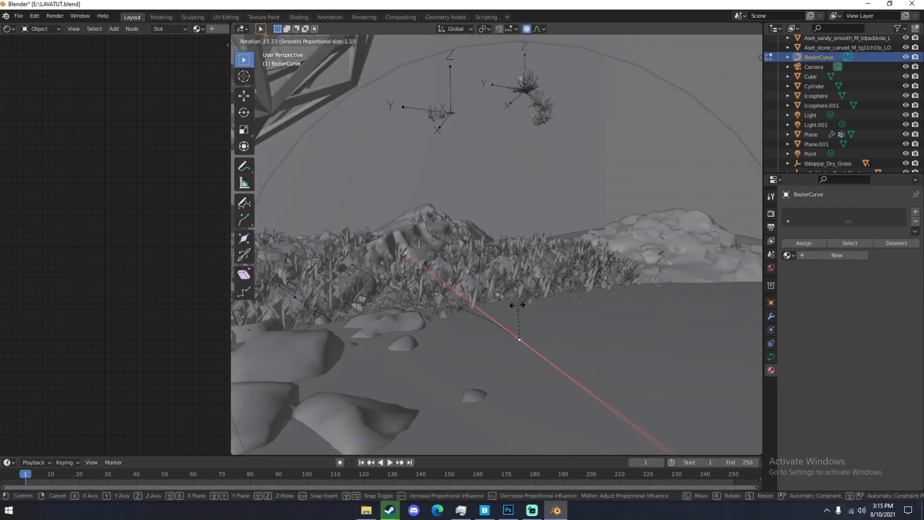
pyautogui.click(499, 311)
pyautogui.press('Tab')
# - Give the curve a round bevel with a depth of 0.05 m in its Geometry settings
pyautogui.moveTo(499, 311); pyautogui.dragTo(577, 339, button='middle')
pyautogui.click(771, 357)
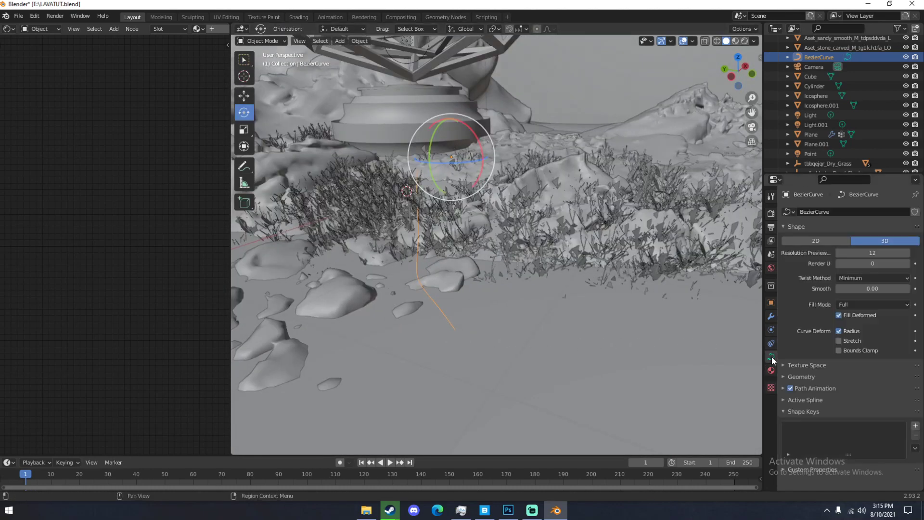
pyautogui.click(797, 376)
pyautogui.scroll(-4, 847, 385)
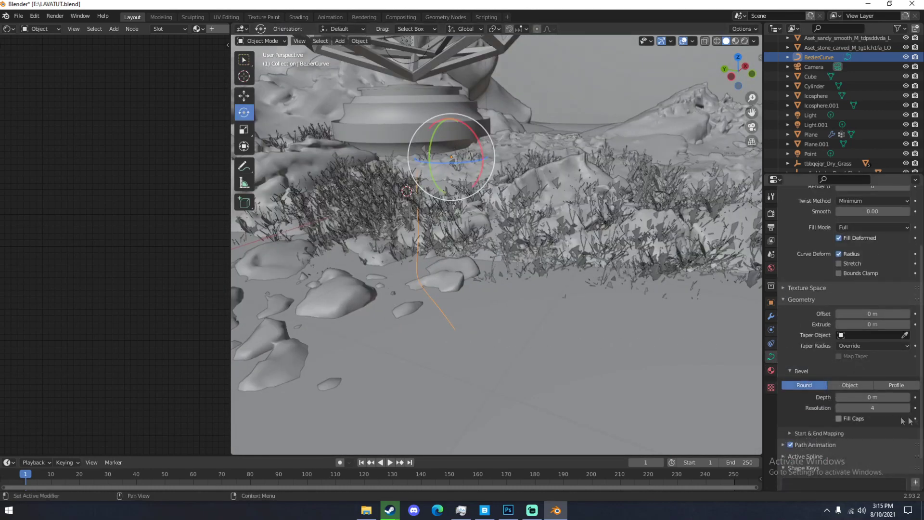
pyautogui.click(907, 398)
pyautogui.click(907, 397)
pyautogui.click(906, 398)
# - Reposition the outer end of the beveled tube on the flat ground and return to Object Mode
pyautogui.moveTo(698, 354); pyautogui.dragTo(587, 342, button='middle')
pyautogui.moveTo(531, 331); pyautogui.dragTo(481, 331, button='middle')
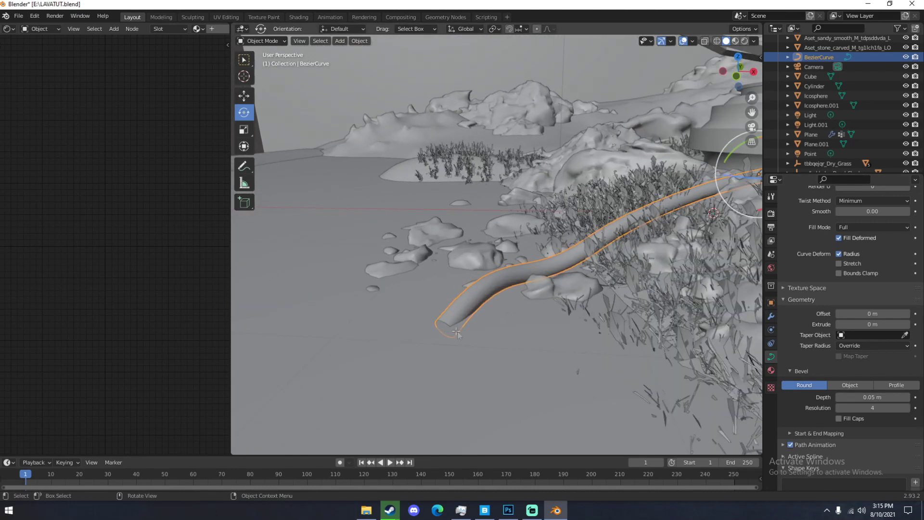
pyautogui.press('Tab')
pyautogui.press('g')
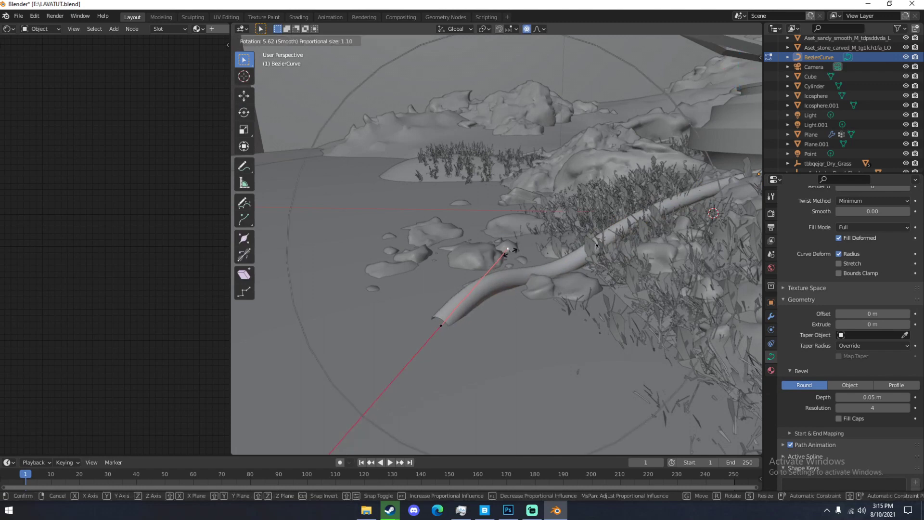
pyautogui.rightClick(508, 245)
pyautogui.press('g')
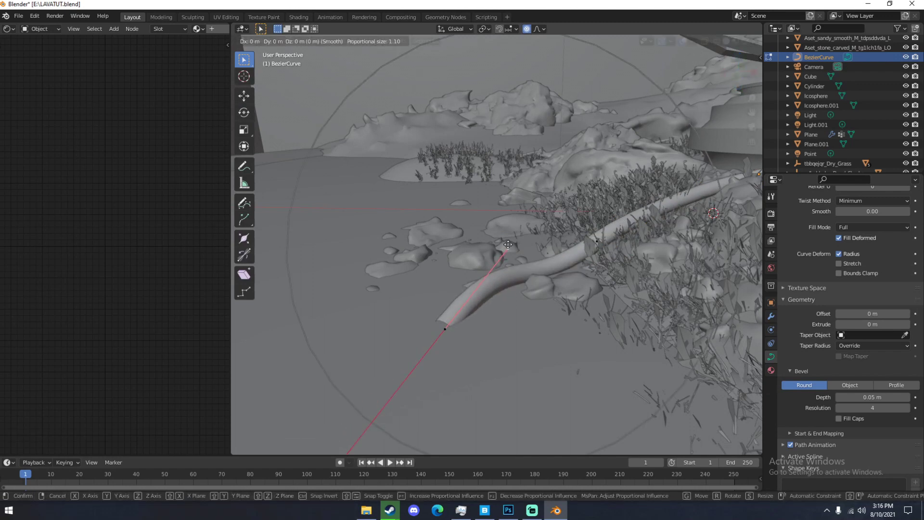
pyautogui.click(435, 302)
pyautogui.click(433, 318)
pyautogui.press('g')
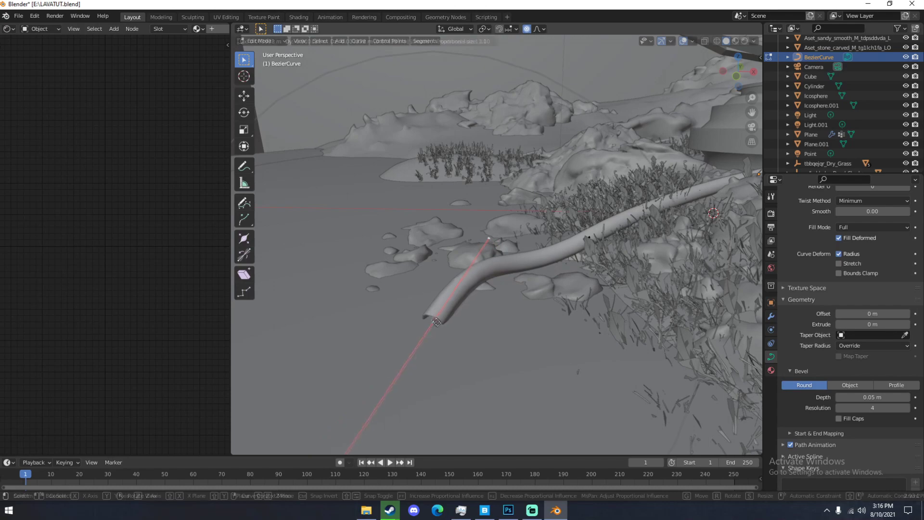
pyautogui.click(454, 334)
pyautogui.press('Tab')
# - Deselect the tube, compare the scene with the finished base.png image in Photoshop, and return to Blender
pyautogui.moveTo(455, 334); pyautogui.dragTo(607, 289, button='middle')
pyautogui.hotkey('alt', 'a')
pyautogui.click(501, 515)
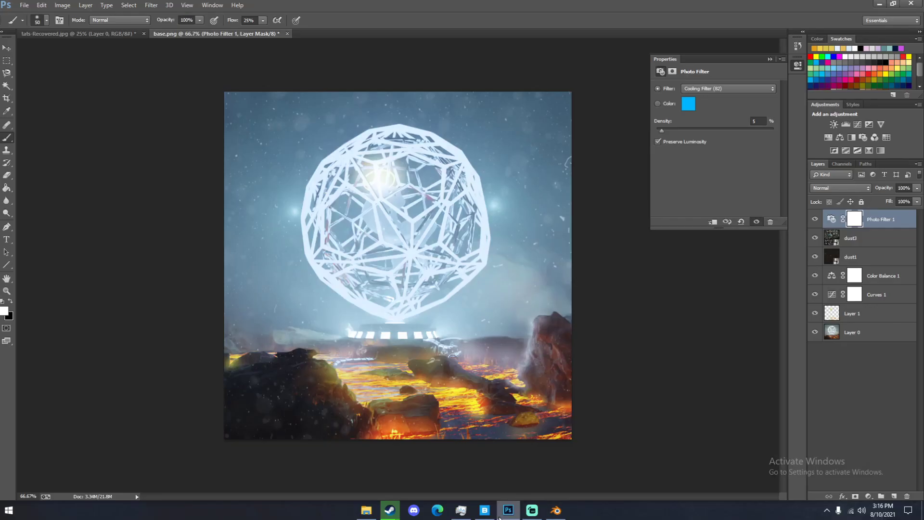
pyautogui.click(500, 515)
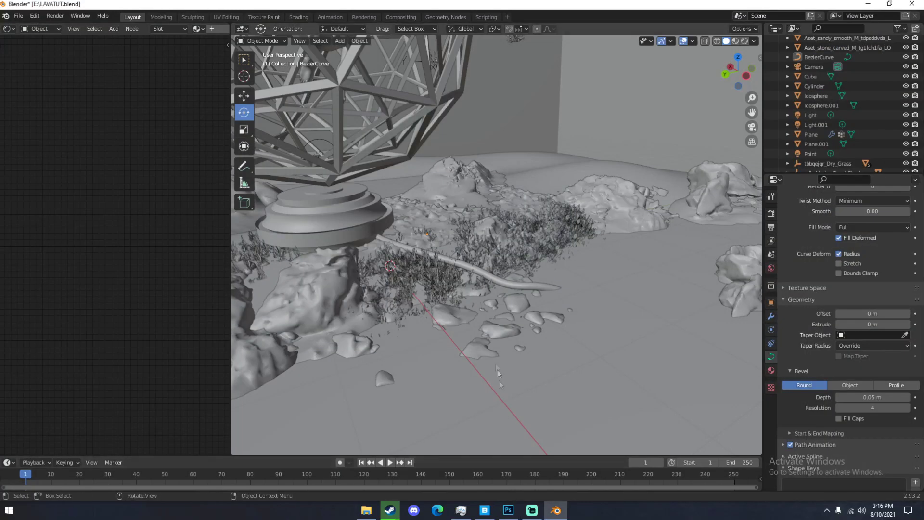
# - Select the tube beside the pedestal and set its bevel resolution to 12
pyautogui.scroll(6, 591, 369)
pyautogui.click(582, 345)
pyautogui.moveTo(582, 345); pyautogui.dragTo(410, 291, button='middle')
pyautogui.press('Tab')
pyautogui.press('Tab')
pyautogui.scroll(4, 439, 308)
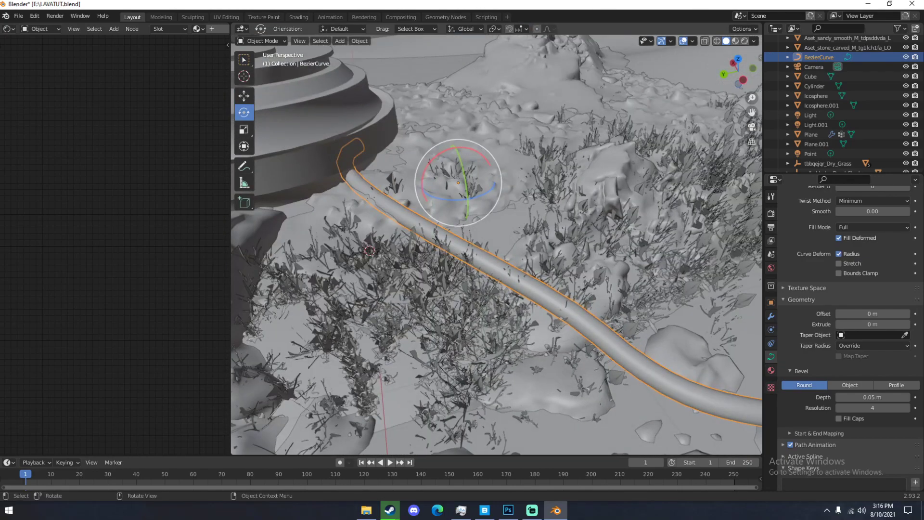
pyautogui.moveTo(872, 407); pyautogui.dragTo(900, 408)
# - Convert the tube curve to a mesh
pyautogui.scroll(-3, 587, 332)
pyautogui.moveTo(587, 332); pyautogui.dragTo(403, 187, button='middle')
pyautogui.click(360, 41)
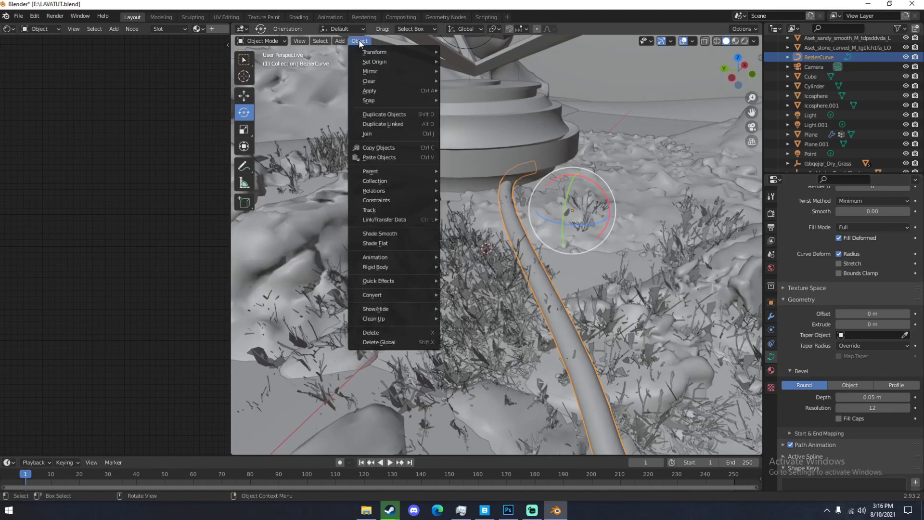
pyautogui.moveTo(387, 296)
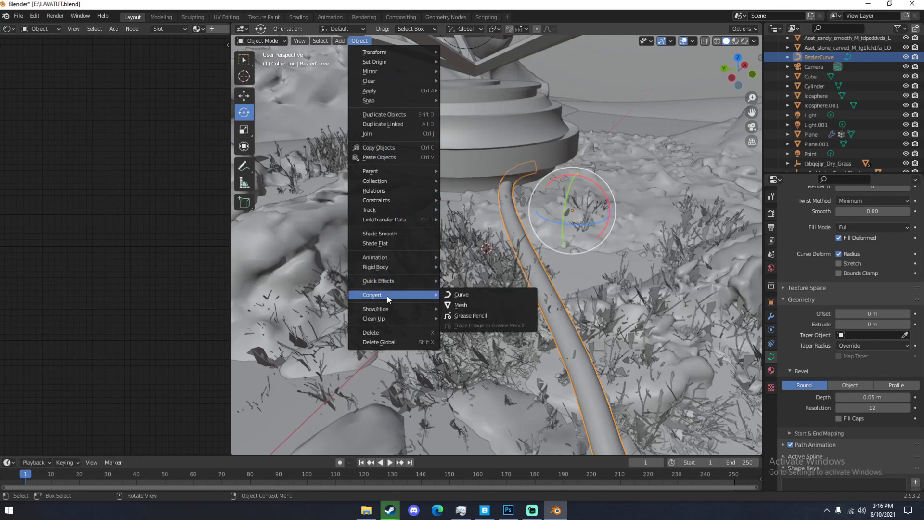
pyautogui.click(456, 307)
# - Try to slide an edge loop close to the tube's pedestal end in Edit Mode
pyautogui.scroll(5, 530, 327)
pyautogui.press('Tab')
pyautogui.moveTo(516, 318); pyautogui.dragTo(551, 317, button='middle')
pyautogui.press('Tab')
pyautogui.moveTo(382, 277); pyautogui.dragTo(440, 277, button='middle')
pyautogui.press('Tab')
pyautogui.keyDown('alt'); pyautogui.click(403, 277); pyautogui.keyUp('alt')
pyautogui.press('g')
pyautogui.press('g')
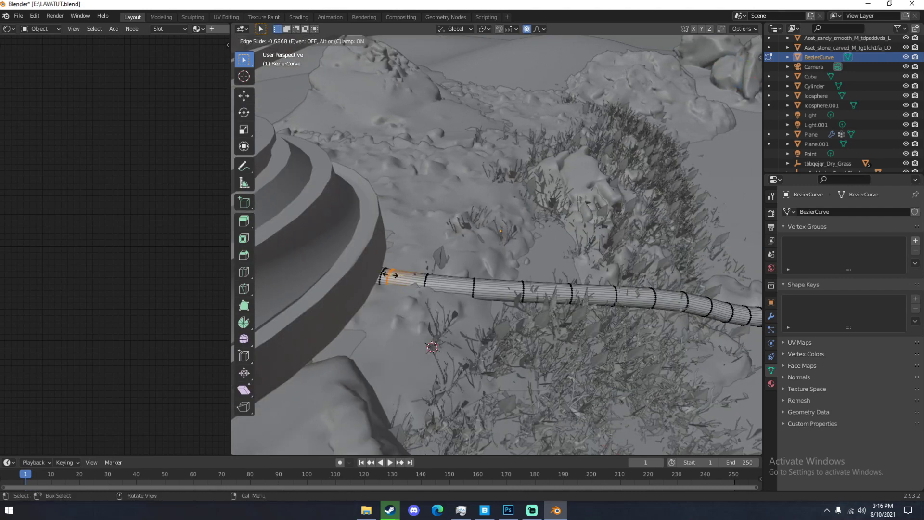
pyautogui.click(390, 275)
pyautogui.moveTo(380, 116); pyautogui.dragTo(369, 97, button='middle')
# - Switch to face selection and add two edge loops beside the tube's first segment rings next to the pedestal
pyautogui.click(314, 41)
pyautogui.scroll(4, 335, 296)
pyautogui.hotkey('ctrl', 'r')
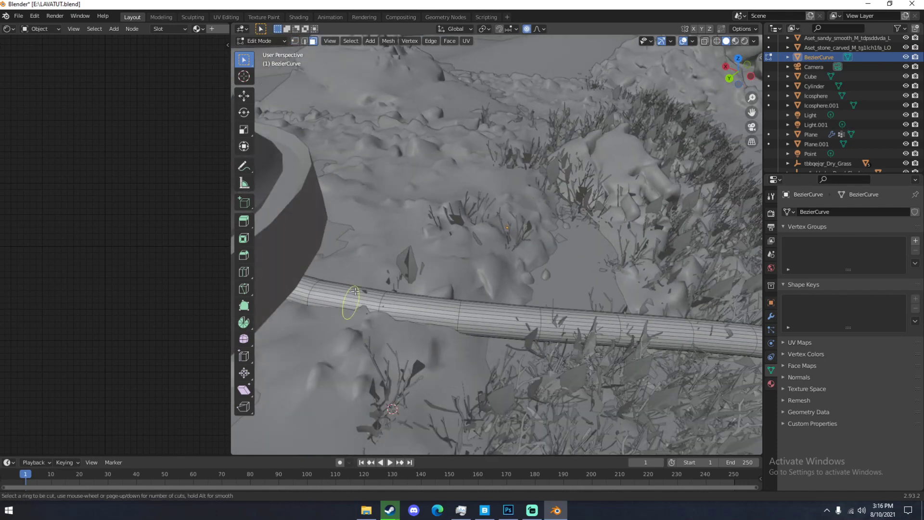
pyautogui.click(354, 291)
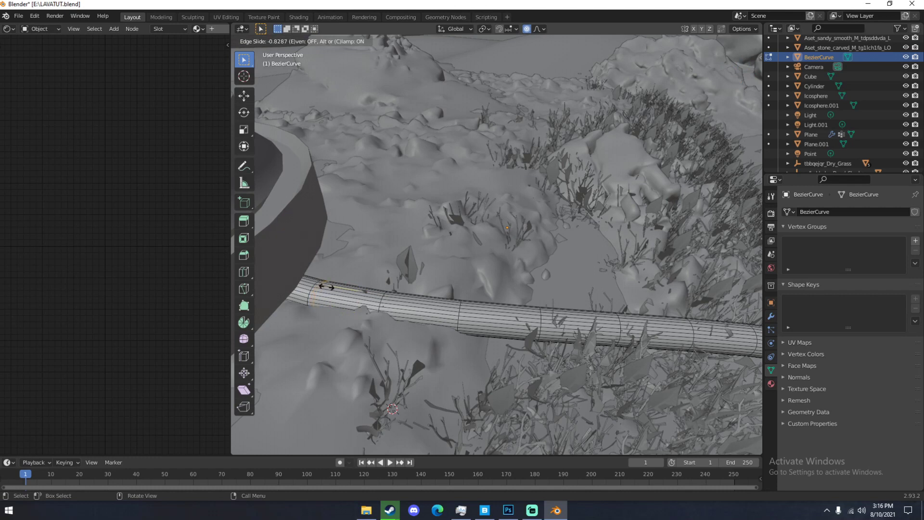
pyautogui.click(326, 287)
pyautogui.press('g')
pyautogui.press('g')
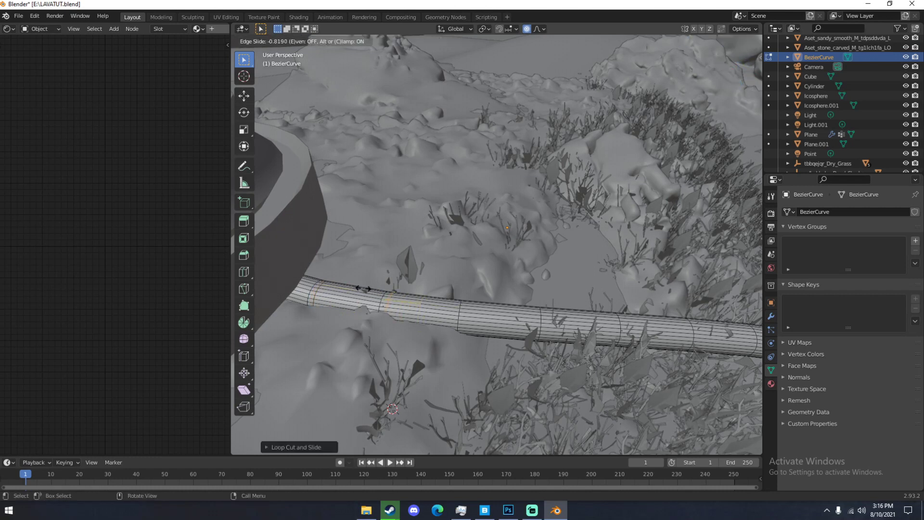
pyautogui.click(362, 288)
# - Add edge loops close to the next two segment rings where the tube enters the shrubs
pyautogui.keyDown('alt'); pyautogui.click(493, 311); pyautogui.keyUp('alt')
pyautogui.press('g')
pyautogui.press('g')
pyautogui.click(447, 296)
pyautogui.hotkey('ctrl', 'r')
pyautogui.click(573, 314)
pyautogui.click(545, 311)
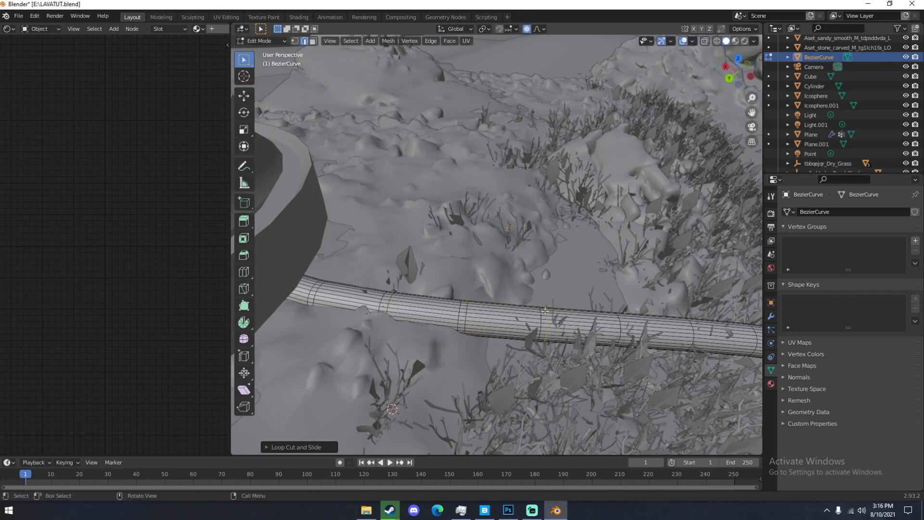
# - Add further edge loops close to the segment rings along the tube's middle section through the shrubs
pyautogui.moveTo(544, 311); pyautogui.dragTo(494, 311, button='middle')
pyautogui.hotkey('ctrl', 'r')
pyautogui.click(547, 311)
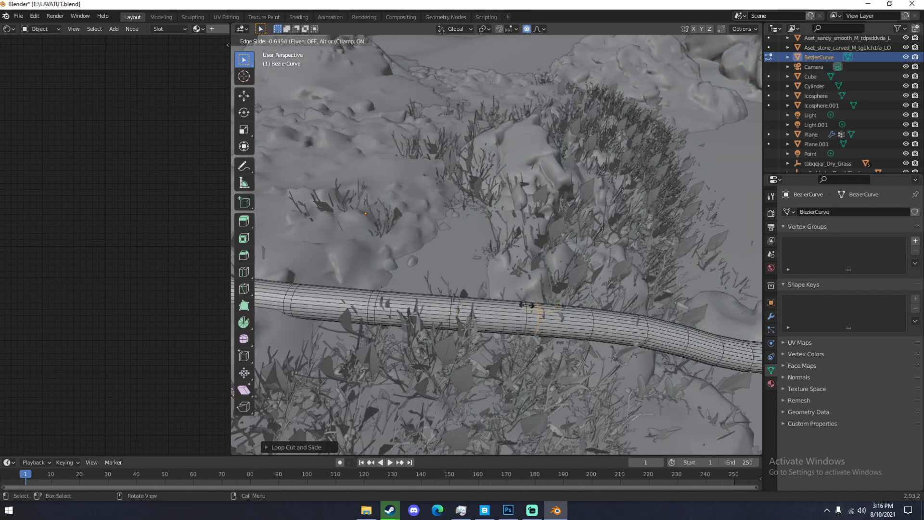
pyautogui.click(588, 310)
pyautogui.moveTo(589, 310); pyautogui.dragTo(464, 294, button='middle')
pyautogui.hotkey('ctrl', 'r')
pyautogui.click(477, 299)
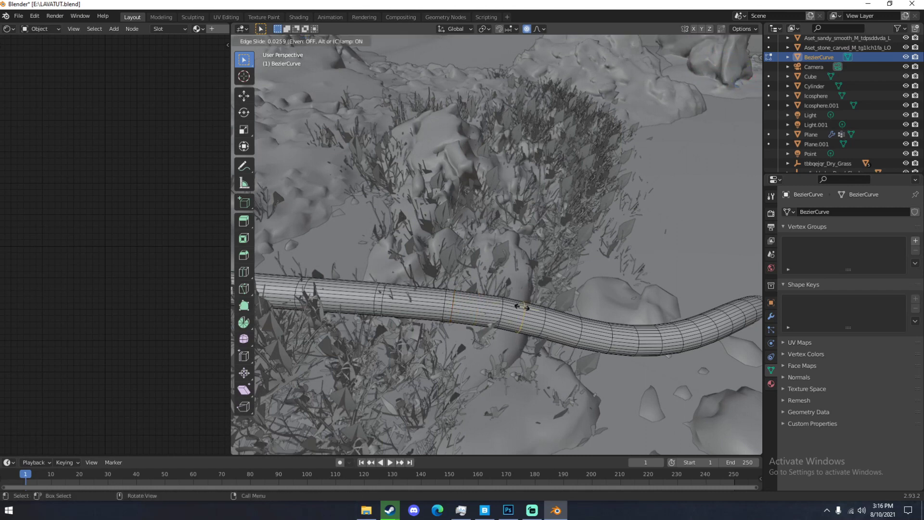
pyautogui.click(506, 301)
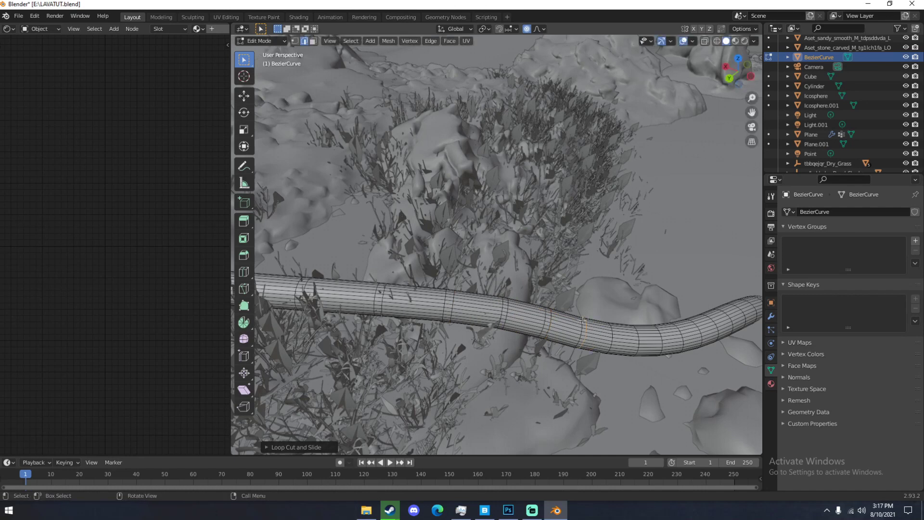
# - Add two edge loops close to the segment rings where the tube starts to bend beside the rock
pyautogui.moveTo(542, 307); pyautogui.dragTo(482, 299, button='middle')
pyautogui.hotkey('ctrl', 'r')
pyautogui.click(529, 311)
pyautogui.click(523, 309)
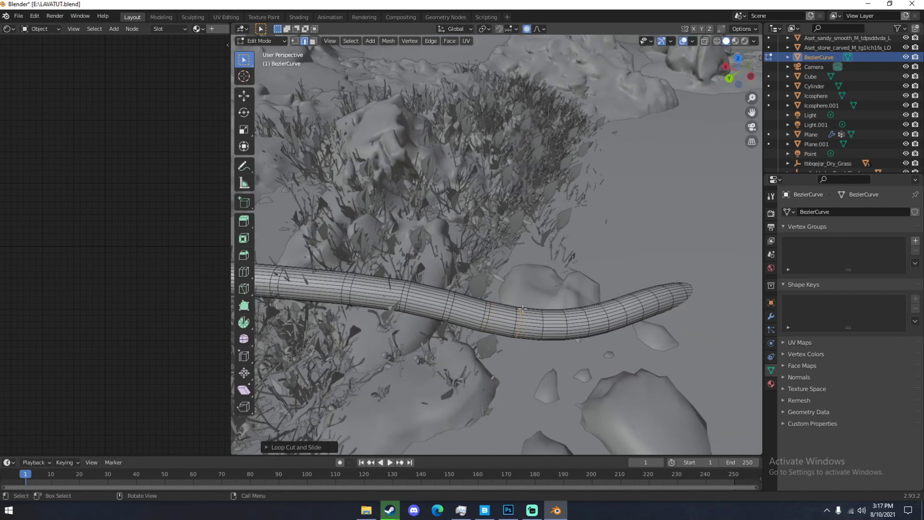
pyautogui.hotkey('ctrl', 'r')
pyautogui.click(555, 311)
pyautogui.click(551, 311)
# - Add two more edge loops beside the segment rings in the lowest part of the tube's bend
pyautogui.hotkey('ctrl', 'r')
pyautogui.click(578, 310)
pyautogui.click(572, 309)
pyautogui.hotkey('ctrl', 'r')
pyautogui.click(592, 305)
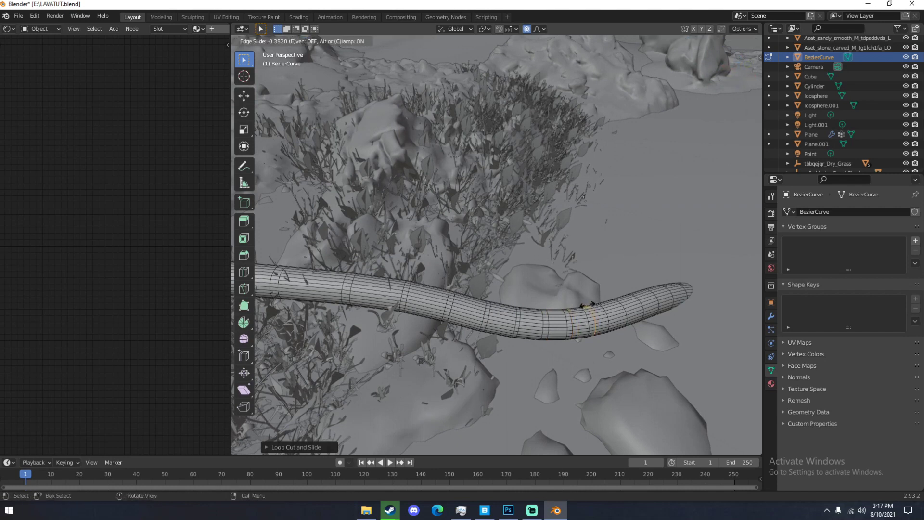
pyautogui.click(586, 305)
# - Add the remaining edge loops beside the segment rings from the tube's bend up to its tip
pyautogui.hotkey('ctrl', 'r')
pyautogui.click(612, 302)
pyautogui.click(607, 301)
pyautogui.hotkey('ctrl', 'r')
pyautogui.click(632, 299)
pyautogui.hotkey('ctrl', 'r')
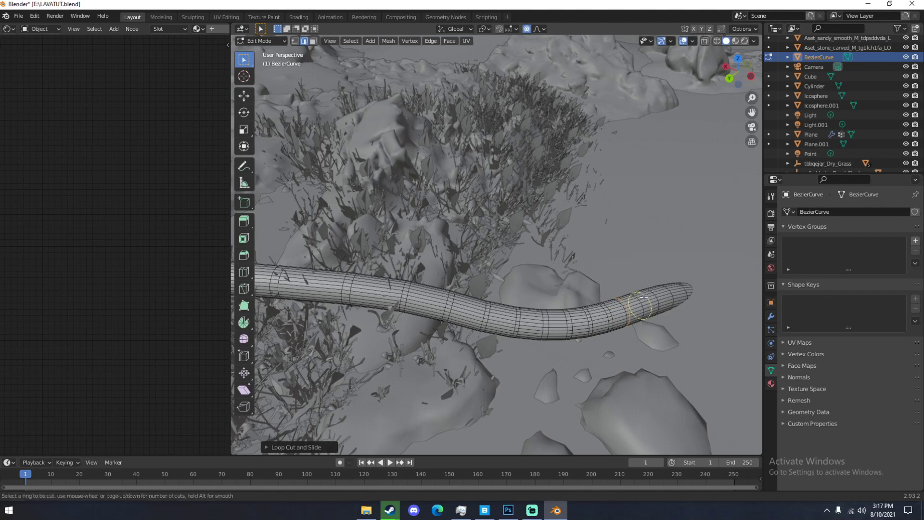
pyautogui.click(661, 290)
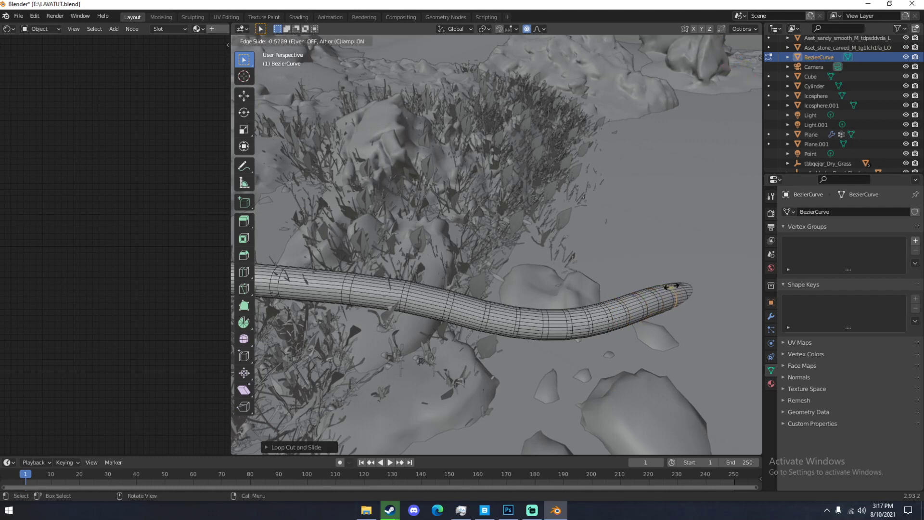
pyautogui.click(671, 287)
# - Give the whole tube a new Principled BSDF material with Metallic 1.000 and Roughness 0.000
pyautogui.keyDown('shift'); pyautogui.moveTo(486, 293); pyautogui.dragTo(630, 289, button='middle'); pyautogui.keyUp('shift')
pyautogui.scroll(-3, 554, 294)
pyautogui.keyDown('shift'); pyautogui.moveTo(489, 293); pyautogui.dragTo(598, 310, button='middle'); pyautogui.keyUp('shift')
pyautogui.scroll(2, 598, 311)
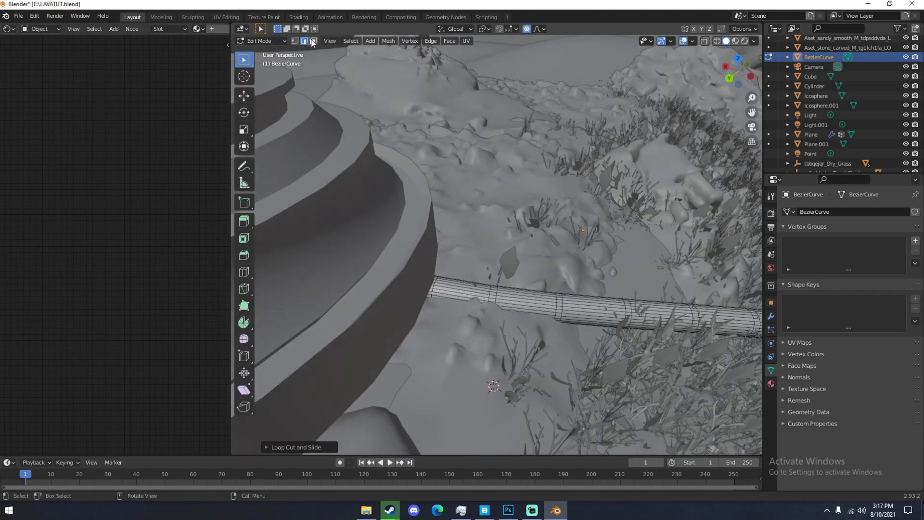
pyautogui.press('Tab')
pyautogui.click(771, 384)
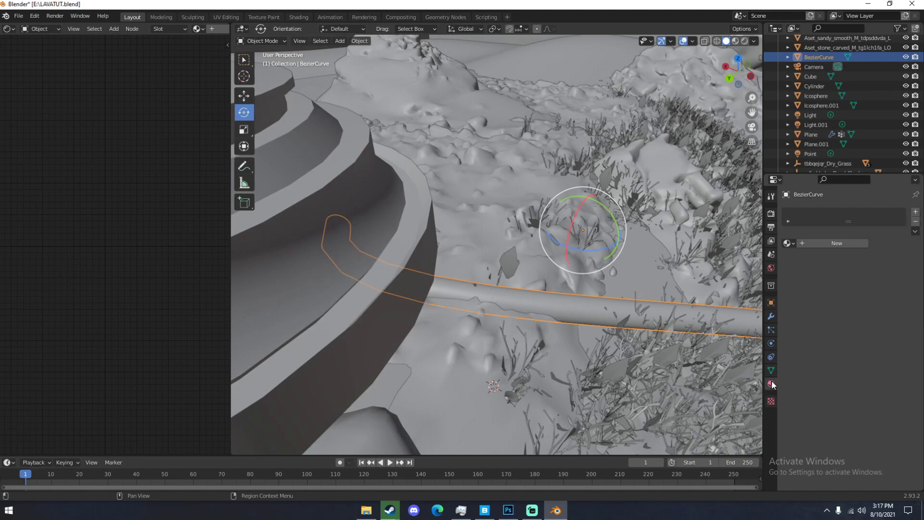
pyautogui.click(821, 244)
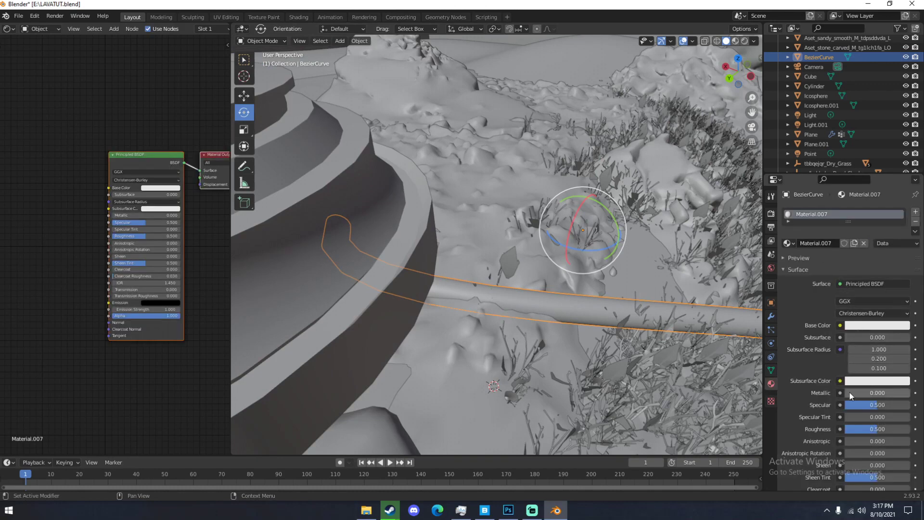
pyautogui.moveTo(850, 392); pyautogui.dragTo(915, 392)
pyautogui.moveTo(850, 429); pyautogui.dragTo(823, 429)
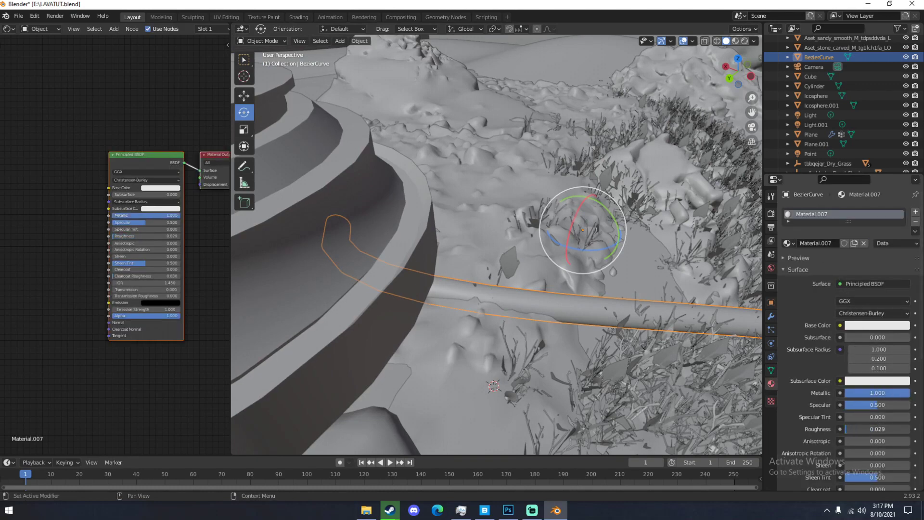
# - Select the narrow ring face loops along the tube from near the pedestal through the shrubs in mesh editing
pyautogui.scroll(-4, 514, 305)
pyautogui.press('Tab')
pyautogui.scroll(4, 510, 304)
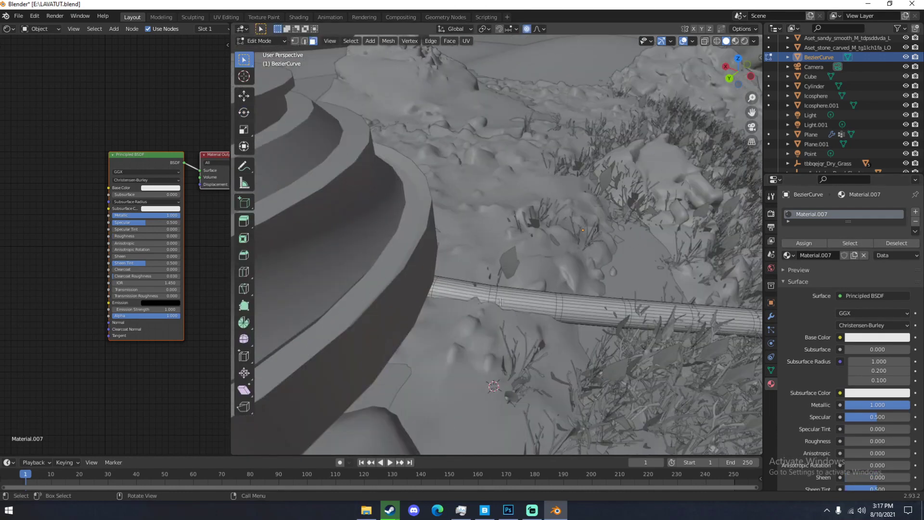
pyautogui.scroll(3, 498, 296)
pyautogui.keyDown('alt'); pyautogui.keyDown('shift'); pyautogui.click(617, 348); pyautogui.keyUp('shift'); pyautogui.keyUp('alt')
pyautogui.moveTo(614, 304); pyautogui.dragTo(440, 273, button='middle')
pyautogui.keyDown('alt'); pyautogui.keyDown('shift'); pyautogui.click(439, 273); pyautogui.keyUp('shift'); pyautogui.keyUp('alt')
pyautogui.keyDown('alt'); pyautogui.keyDown('shift'); pyautogui.click(566, 286); pyautogui.keyUp('shift'); pyautogui.keyUp('alt')
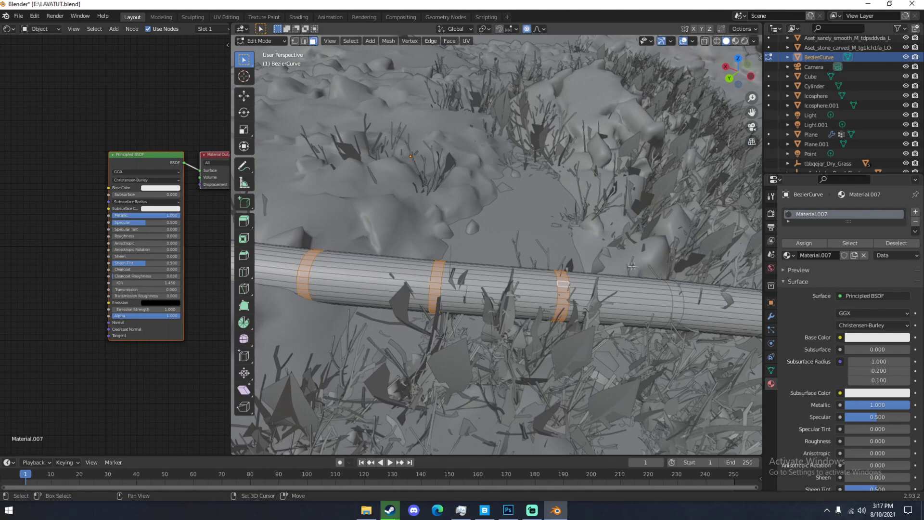
pyautogui.moveTo(566, 286); pyautogui.dragTo(509, 273, button='middle')
pyautogui.keyDown('alt'); pyautogui.keyDown('shift'); pyautogui.click(509, 273); pyautogui.keyUp('shift'); pyautogui.keyUp('alt')
pyautogui.keyDown('alt'); pyautogui.keyDown('shift'); pyautogui.click(607, 294); pyautogui.keyUp('shift'); pyautogui.keyUp('alt')
pyautogui.moveTo(607, 294); pyautogui.dragTo(592, 276, button='middle')
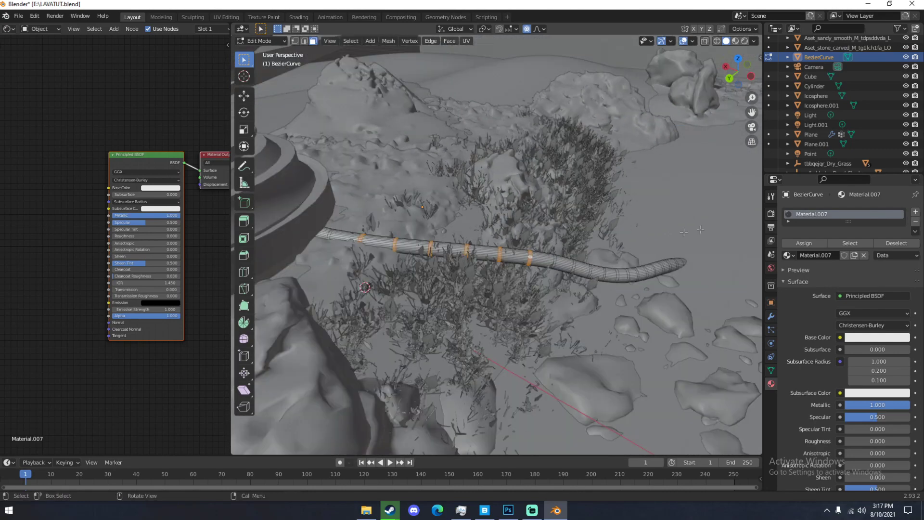
# - Add a second material slot with a new black material at Roughness 0.199, and move it to the first slot
pyautogui.click(916, 213)
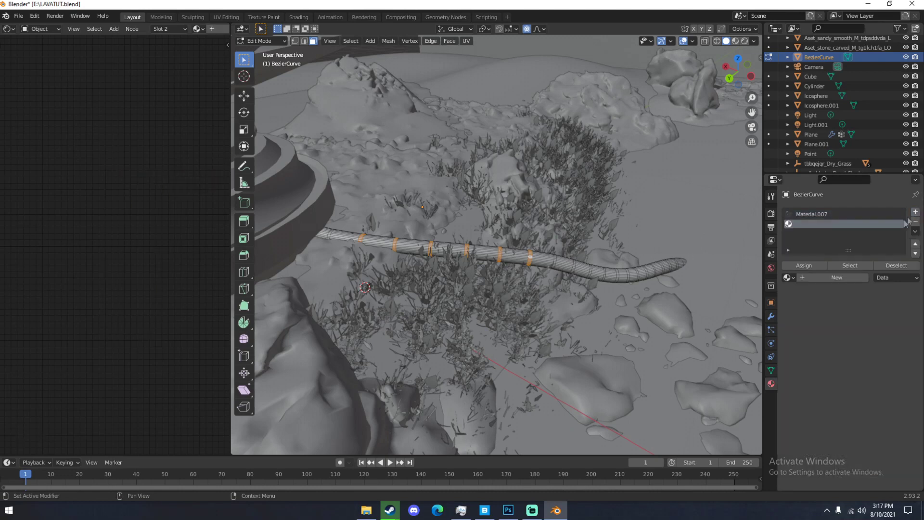
pyautogui.click(819, 280)
pyautogui.click(859, 427)
pyautogui.click(820, 398)
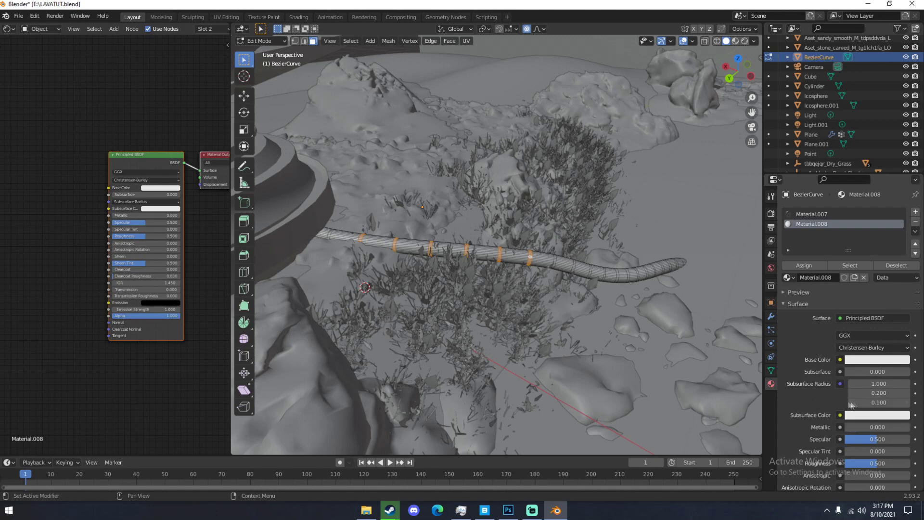
pyautogui.click(871, 360)
pyautogui.moveTo(901, 226); pyautogui.dragTo(901, 293)
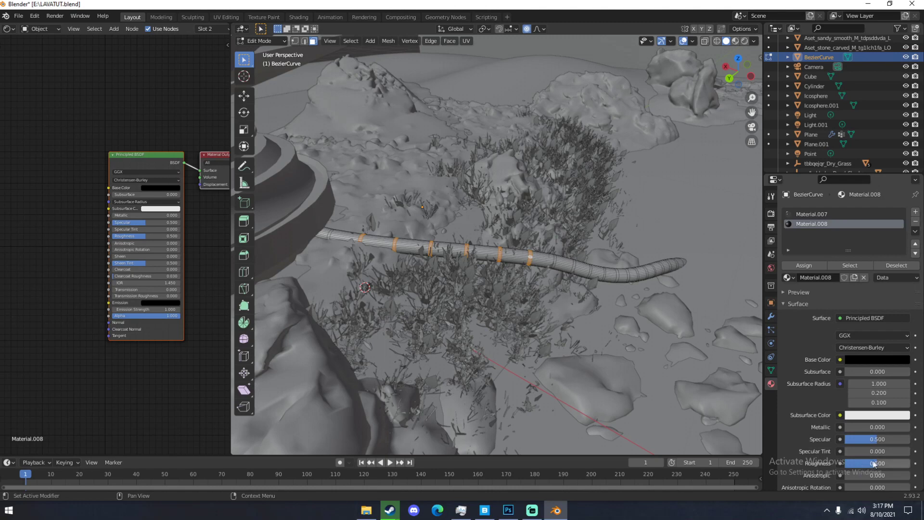
pyautogui.moveTo(866, 463); pyautogui.dragTo(847, 463)
pyautogui.scroll(3, 554, 309)
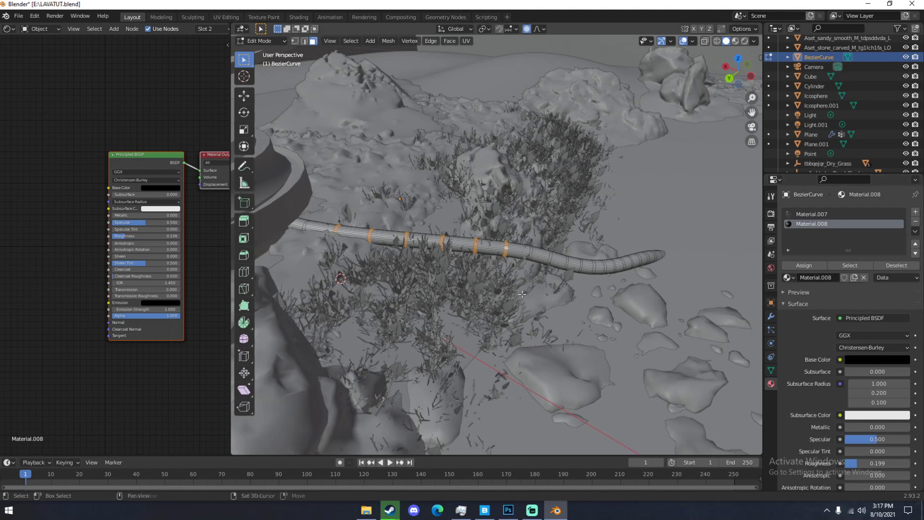
pyautogui.scroll(1, 554, 309)
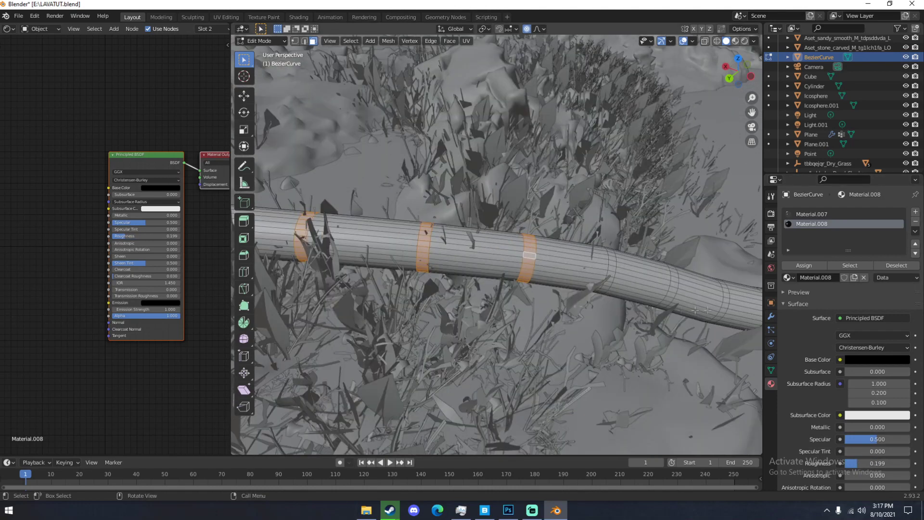
pyautogui.click(915, 244)
# - Extend the selection with the remaining narrow ring face loops from the shrubs to the tube's tip
pyautogui.keyDown('shift'); pyautogui.moveTo(604, 262); pyautogui.dragTo(514, 248, button='middle'); pyautogui.keyUp('shift')
pyautogui.keyDown('alt'); pyautogui.keyDown('shift'); pyautogui.click(522, 247); pyautogui.keyUp('shift'); pyautogui.keyUp('alt')
pyautogui.keyDown('alt'); pyautogui.keyDown('shift'); pyautogui.click(587, 264); pyautogui.keyUp('shift'); pyautogui.keyUp('alt')
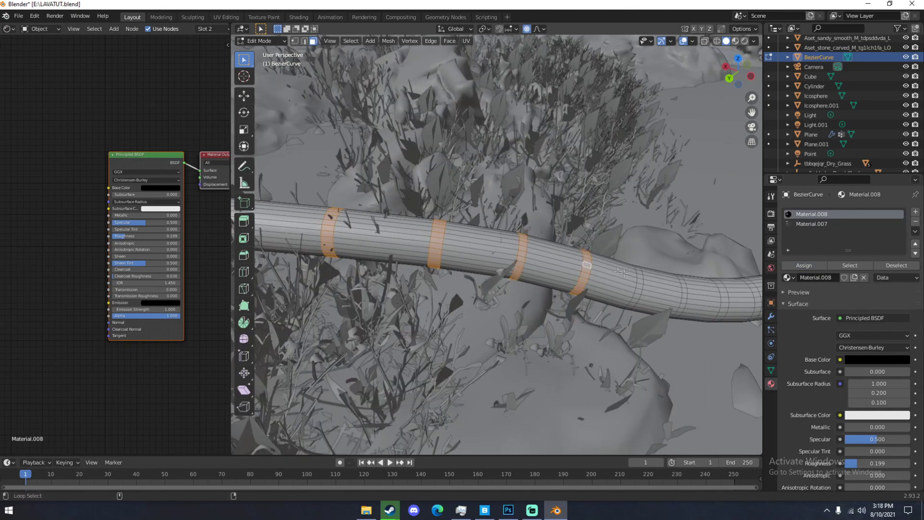
pyautogui.keyDown('shift'); pyautogui.moveTo(639, 277); pyautogui.dragTo(455, 254, button='middle'); pyautogui.keyUp('shift')
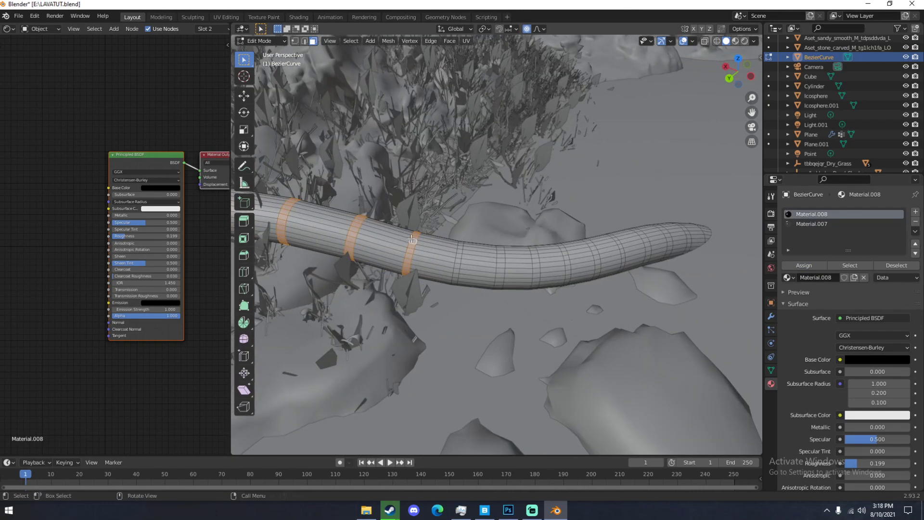
pyautogui.keyDown('alt'); pyautogui.keyDown('shift'); pyautogui.click(501, 256); pyautogui.keyUp('shift'); pyautogui.keyUp('alt')
pyautogui.keyDown('alt'); pyautogui.keyDown('shift'); pyautogui.click(537, 259); pyautogui.keyUp('shift'); pyautogui.keyUp('alt')
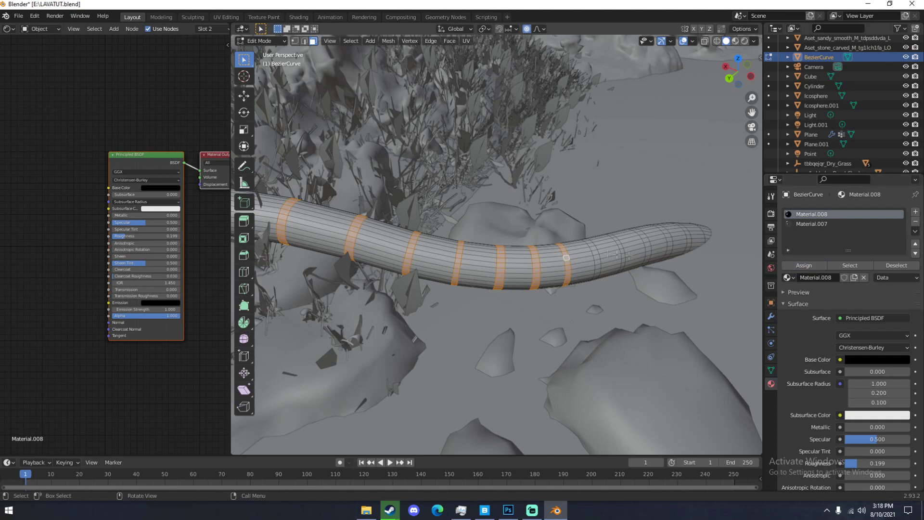
pyautogui.keyDown('alt'); pyautogui.keyDown('shift'); pyautogui.click(596, 252); pyautogui.keyUp('shift'); pyautogui.keyUp('alt')
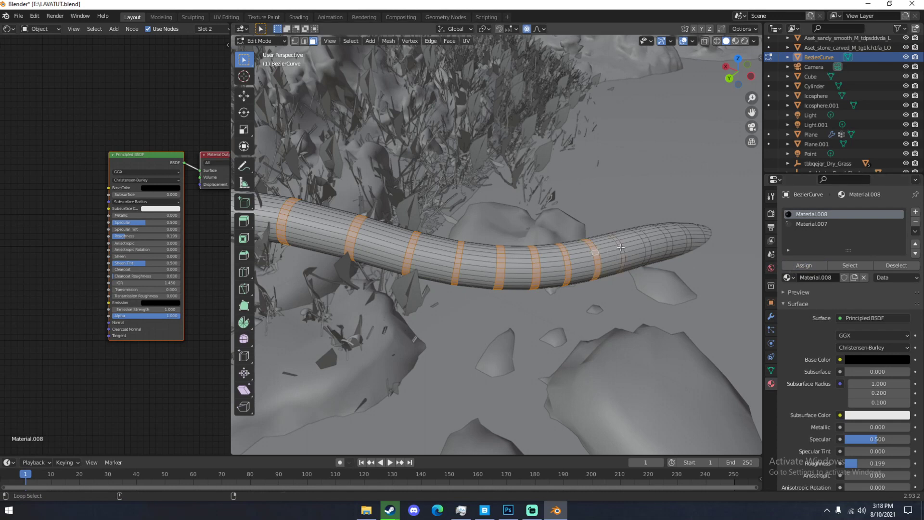
pyautogui.keyDown('alt'); pyautogui.keyDown('shift'); pyautogui.click(668, 240); pyautogui.keyUp('shift'); pyautogui.keyUp('alt')
pyautogui.keyDown('alt'); pyautogui.keyDown('shift'); pyautogui.click(689, 239); pyautogui.keyUp('shift'); pyautogui.keyUp('alt')
# - Assign the black Material.008 to the selected rings, including the ring closest to the pedestal
pyautogui.click(802, 268)
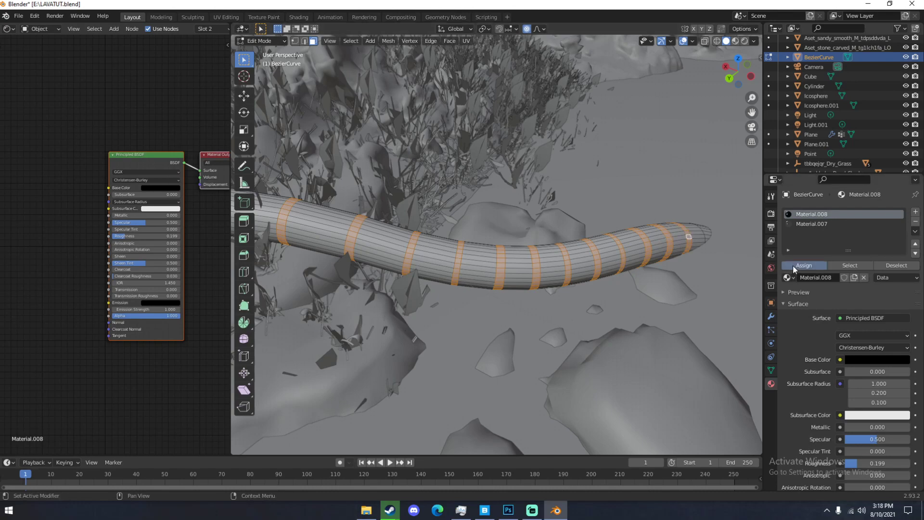
pyautogui.scroll(-5, 526, 269)
pyautogui.scroll(-1, 406, 237)
pyautogui.keyDown('shift'); pyautogui.moveTo(406, 237); pyautogui.dragTo(573, 240, button='middle'); pyautogui.keyUp('shift')
pyautogui.scroll(3, 584, 221)
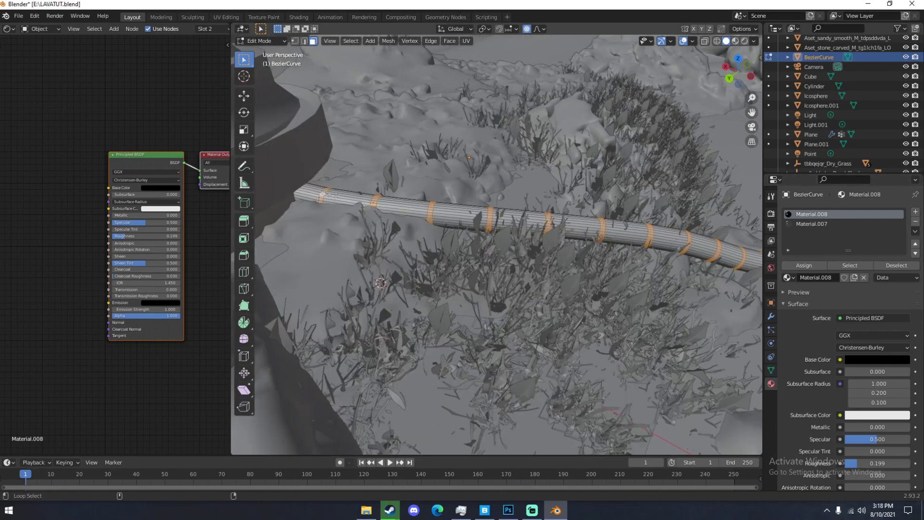
pyautogui.click(802, 268)
# - Try a plain extrude of the selected ring faces
pyautogui.moveTo(542, 173); pyautogui.dragTo(542, 174, button='middle')
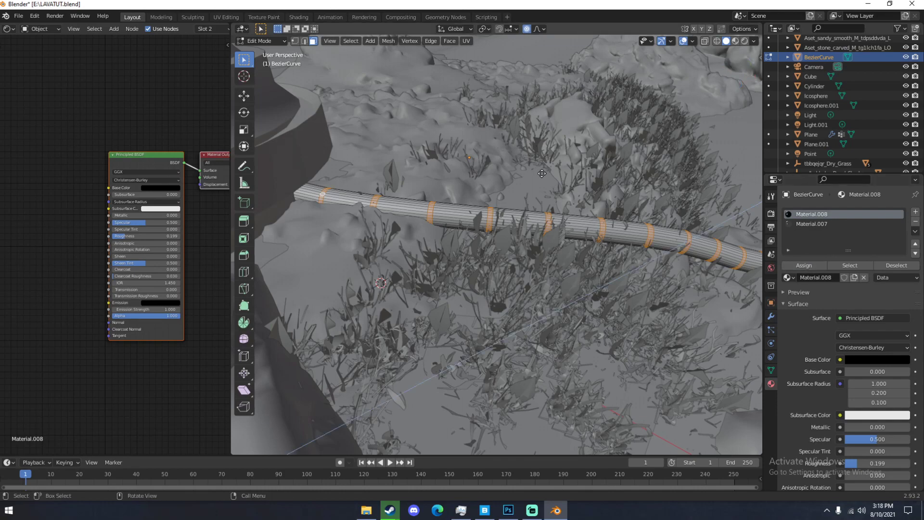
pyautogui.press('e')
pyautogui.click(544, 172)
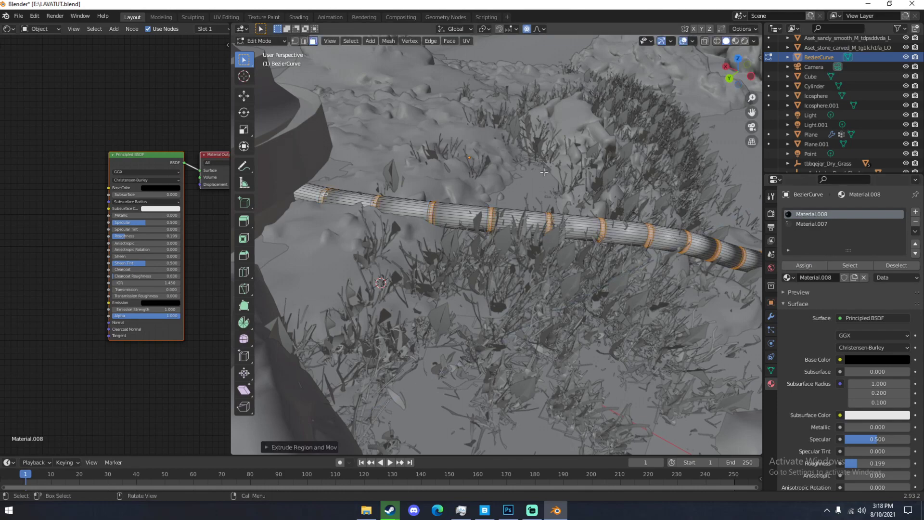
pyautogui.moveTo(544, 172); pyautogui.dragTo(469, 217, button='middle')
pyautogui.hotkey('ctrl', 'e')
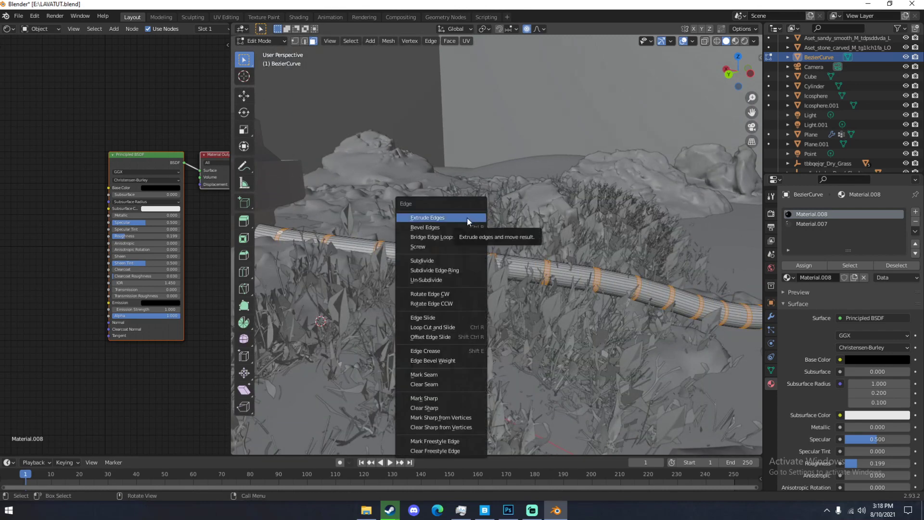
pyautogui.press('Escape')
# - Extrude the selected ring faces along their normals by about 0.012 m to form raised bands
pyautogui.hotkey('alt', 'e')
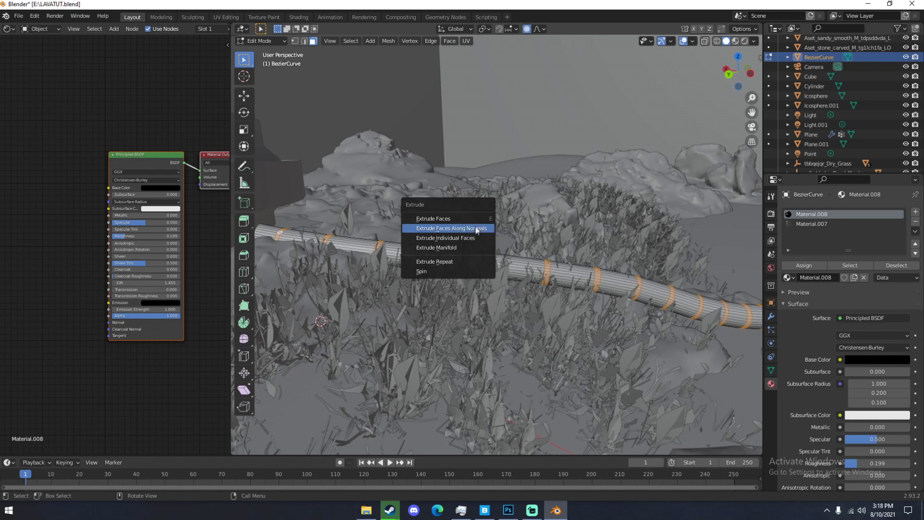
pyautogui.click(475, 227)
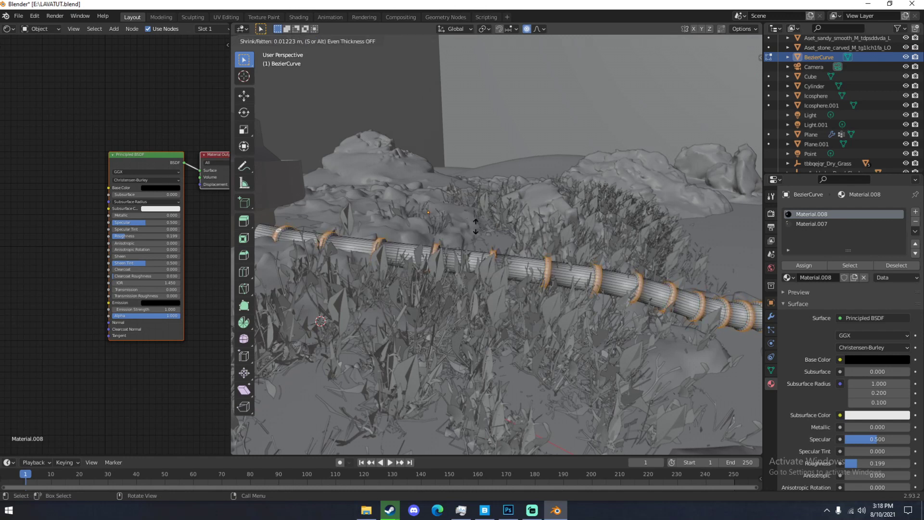
pyautogui.click(475, 227)
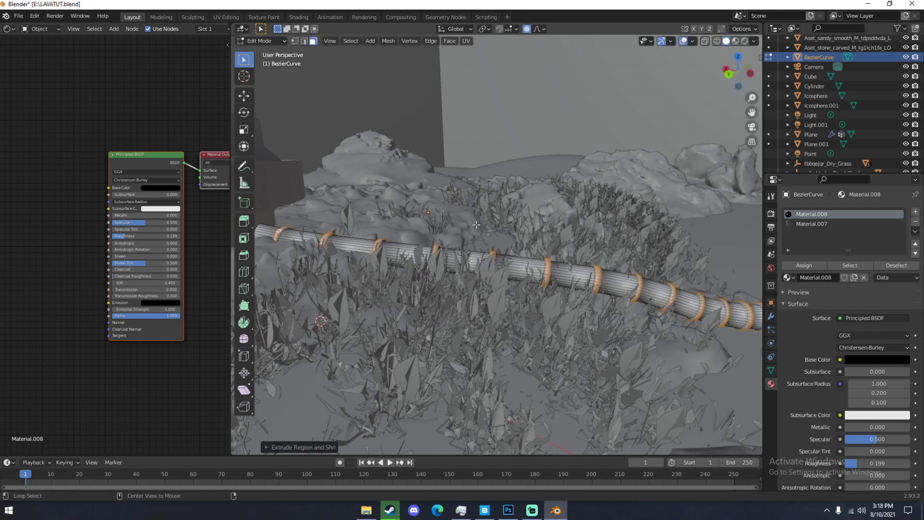
pyautogui.hotkey('alt', 'e')
pyautogui.press('Escape')
# - Add an Edge Split modifier with a 30° edge angle to the tube in Object Mode and apply it
pyautogui.moveTo(486, 217); pyautogui.dragTo(605, 288, button='middle')
pyautogui.press('Tab')
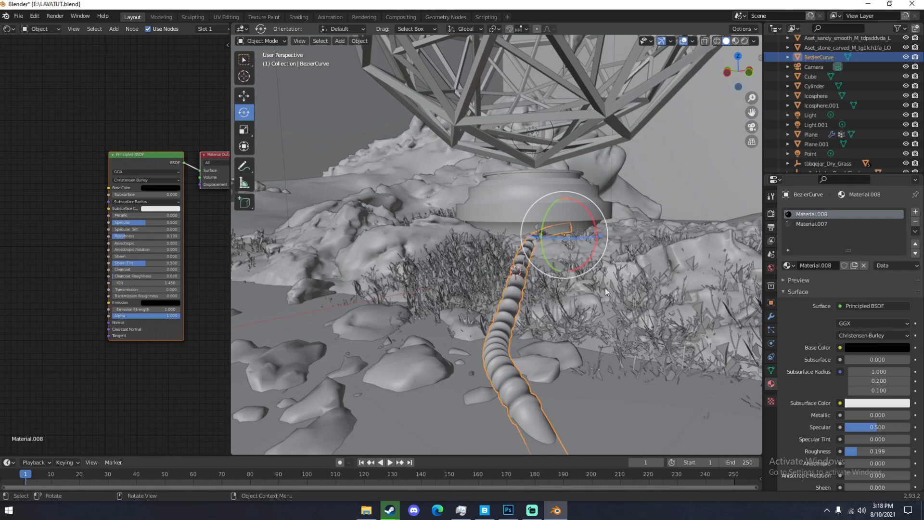
pyautogui.click(773, 319)
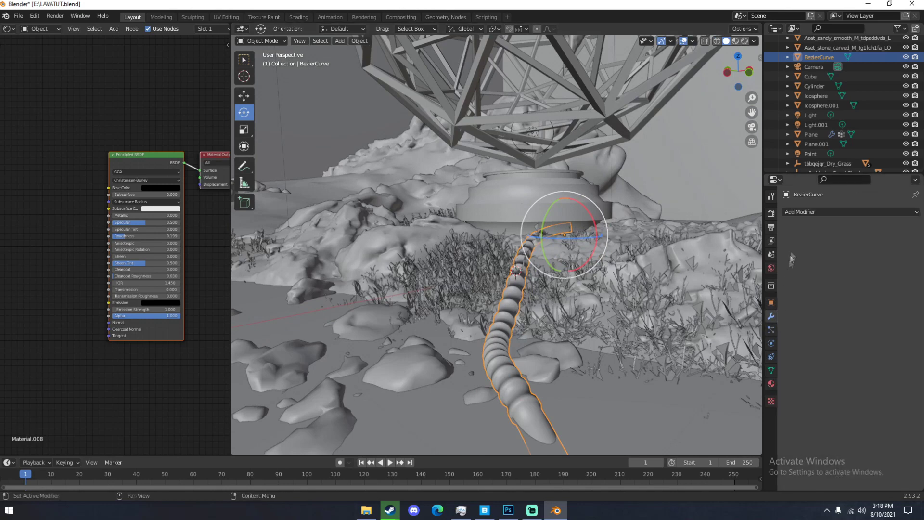
pyautogui.click(803, 212)
pyautogui.click(723, 291)
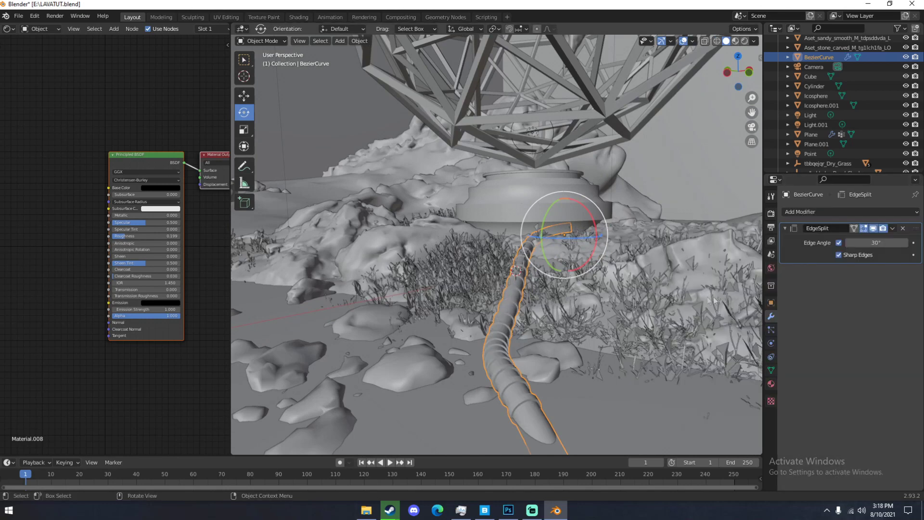
pyautogui.moveTo(723, 290); pyautogui.dragTo(630, 299, button='middle')
pyautogui.click(893, 228)
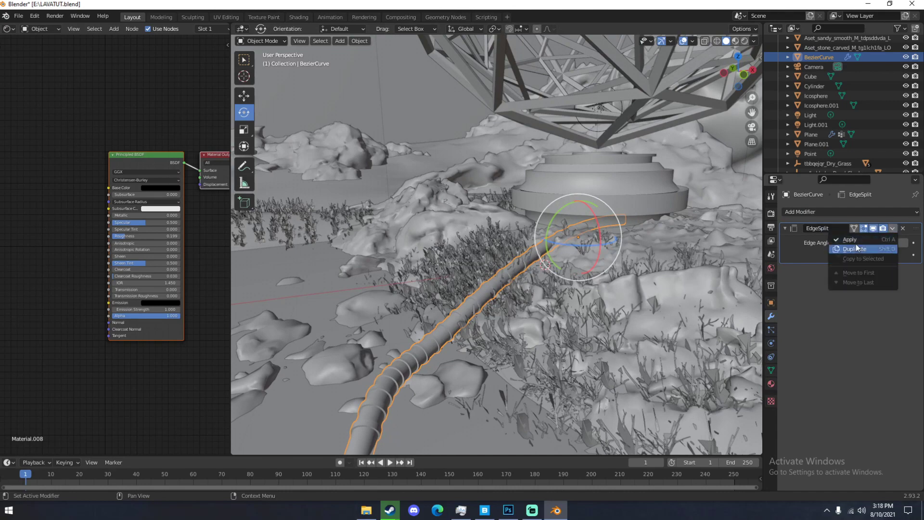
pyautogui.click(864, 239)
# - Bend the tube near the pedestal by moving a ring face about 0.11 m with proportional editing at size 1.00
pyautogui.moveTo(602, 231); pyautogui.dragTo(588, 206, button='middle')
pyautogui.press('KP_0')
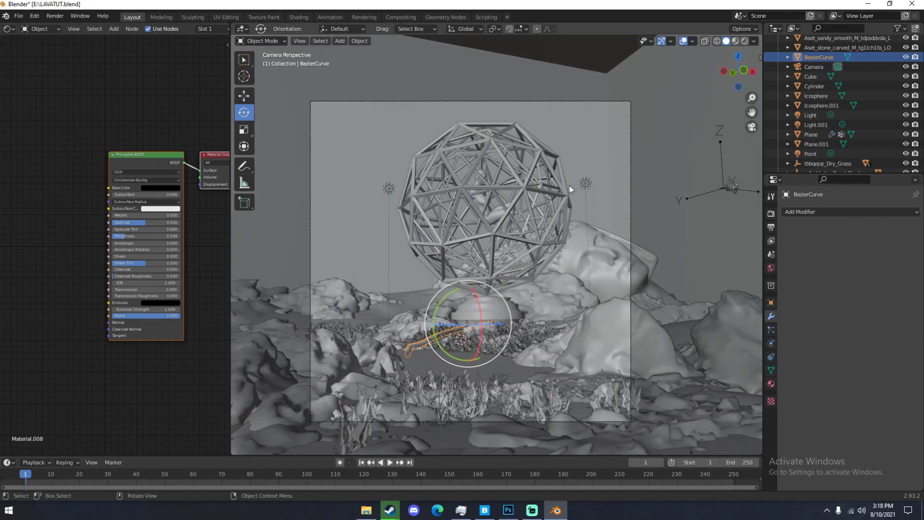
pyautogui.scroll(3, 474, 322)
pyautogui.press('KP_0')
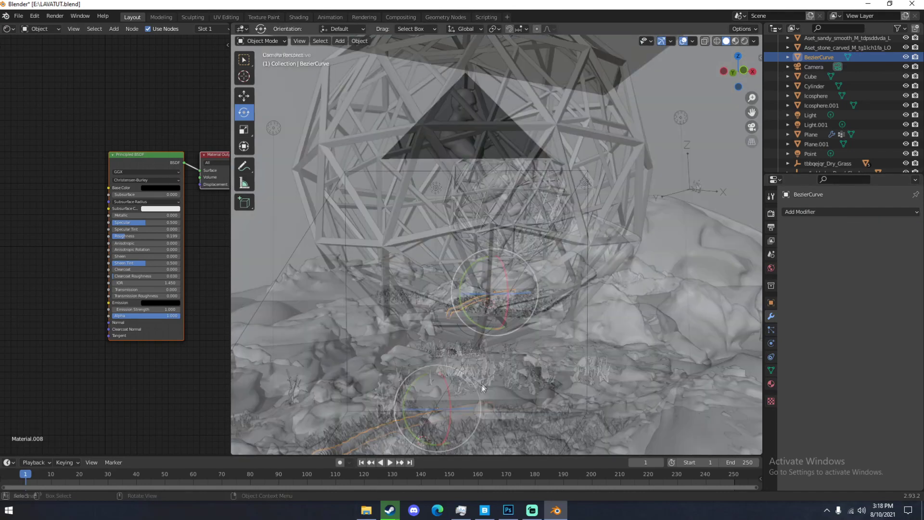
pyautogui.scroll(5, 474, 402)
pyautogui.scroll(8, 452, 389)
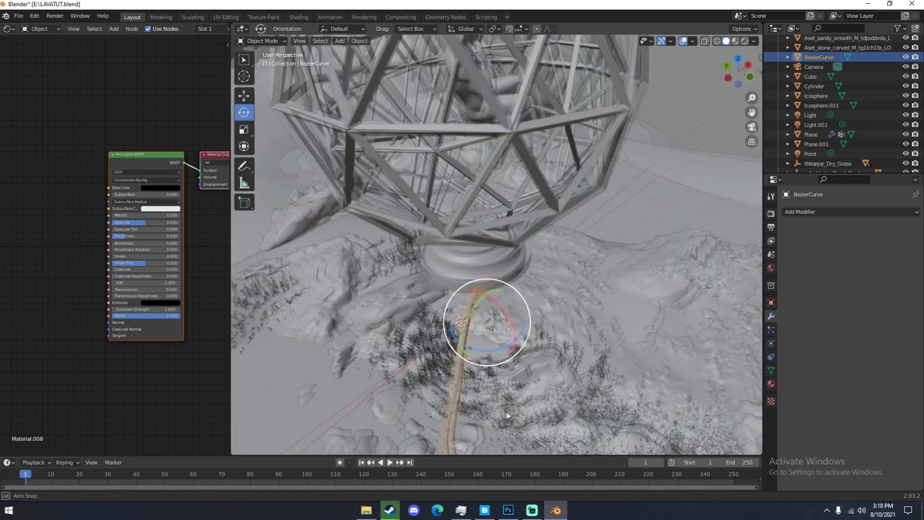
pyautogui.press('Tab')
pyautogui.keyDown('shift'); pyautogui.moveTo(499, 381); pyautogui.dragTo(503, 324, button='middle'); pyautogui.keyUp('shift')
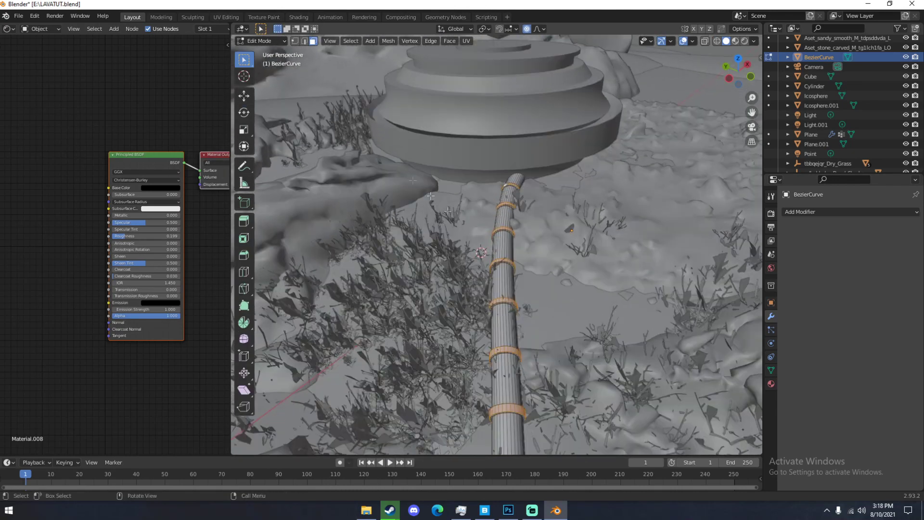
pyautogui.click(509, 351)
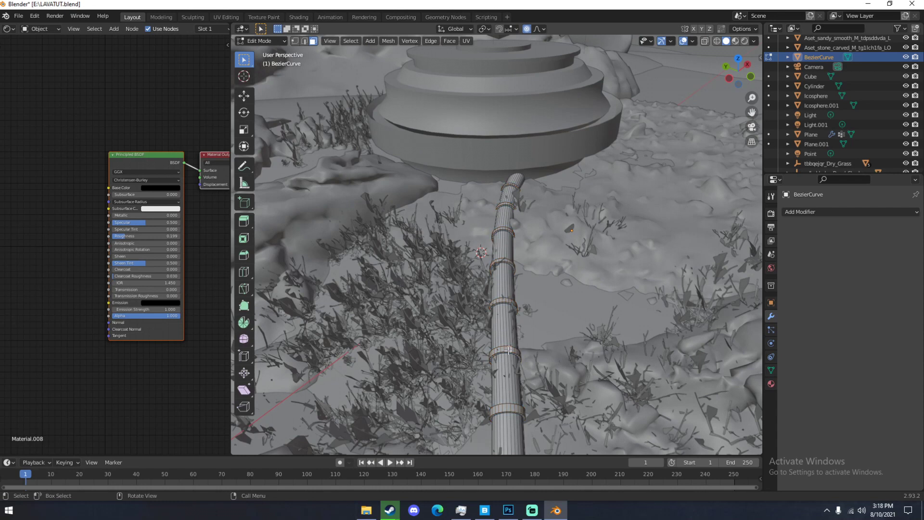
pyautogui.press('g')
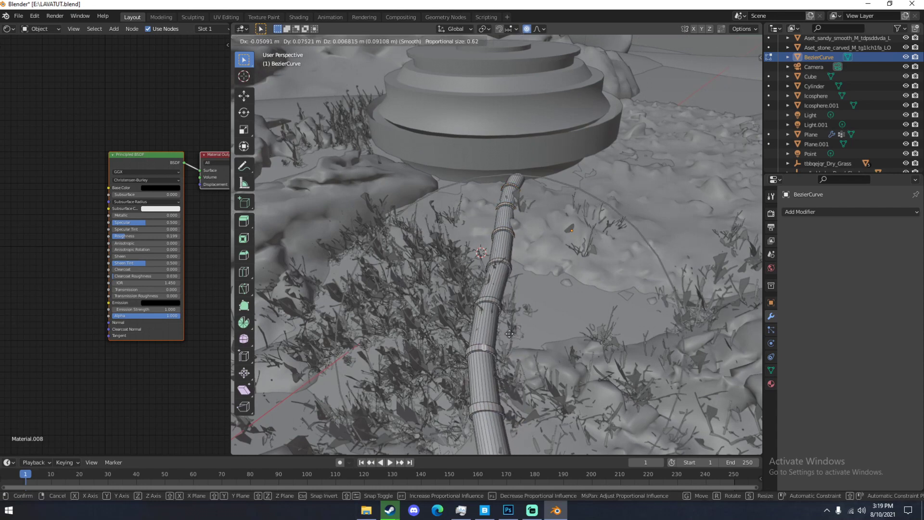
pyautogui.scroll(-7, 501, 331)
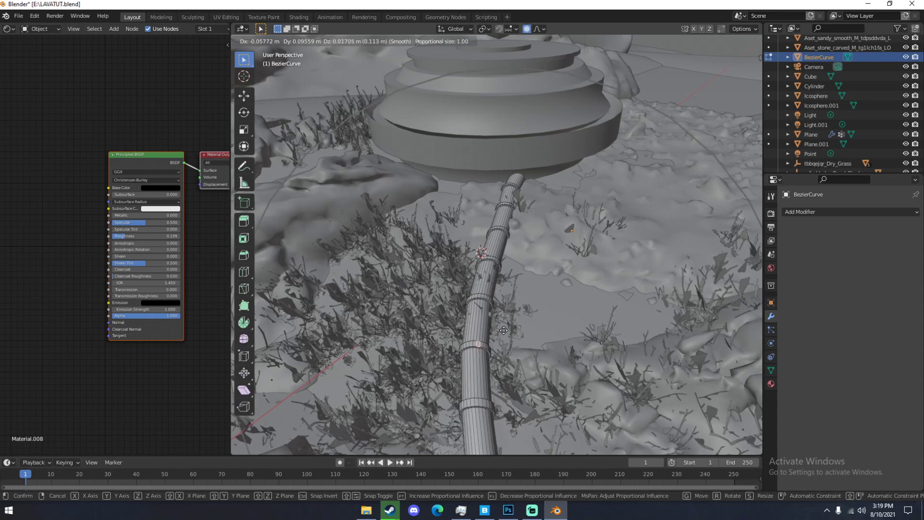
pyautogui.click(507, 330)
# - Bend the tube farther from the pedestal by moving another face about 0.13 m with proportional size about 0.47
pyautogui.press('Tab')
pyautogui.scroll(-3, 510, 334)
pyautogui.moveTo(512, 334)
pyautogui.mouseDown(button='middle')
pyautogui.moveTo(520, 337)
pyautogui.moveTo(451, 337)
pyautogui.moveTo(522, 340)
pyautogui.mouseUp(button='middle')
pyautogui.scroll(-1, 451, 338)
pyautogui.press('Tab')
pyautogui.click(451, 339)
pyautogui.press('g')
pyautogui.scroll(8, 510, 339)
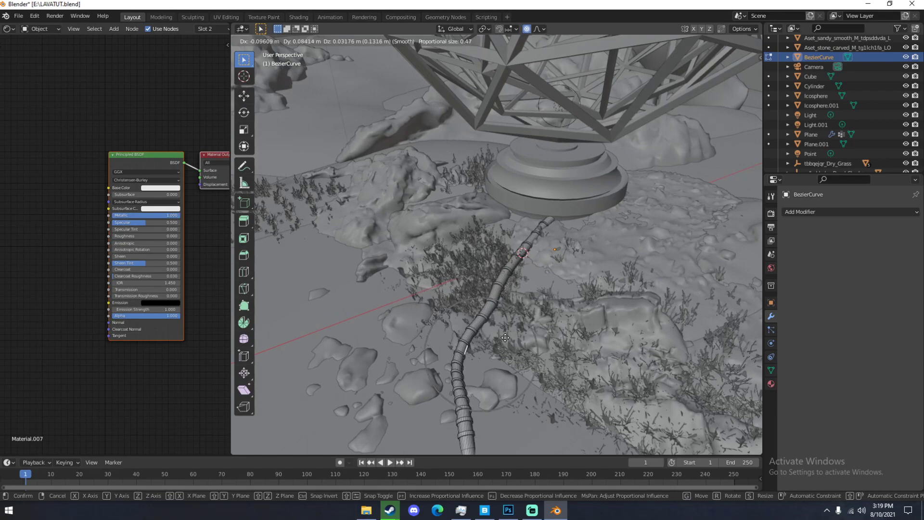
pyautogui.click(475, 332)
pyautogui.press('Tab')
# - Duplicate the tube in Object Mode, rotate the copy and move it to another side of the pedestal
pyautogui.moveTo(475, 332)
pyautogui.mouseDown(button='middle')
pyautogui.moveTo(474, 318)
pyautogui.moveTo(433, 294)
pyautogui.moveTo(523, 295)
pyautogui.moveTo(547, 325)
pyautogui.moveTo(486, 339)
pyautogui.mouseUp(button='middle')
pyautogui.hotkey('shift', 'd')
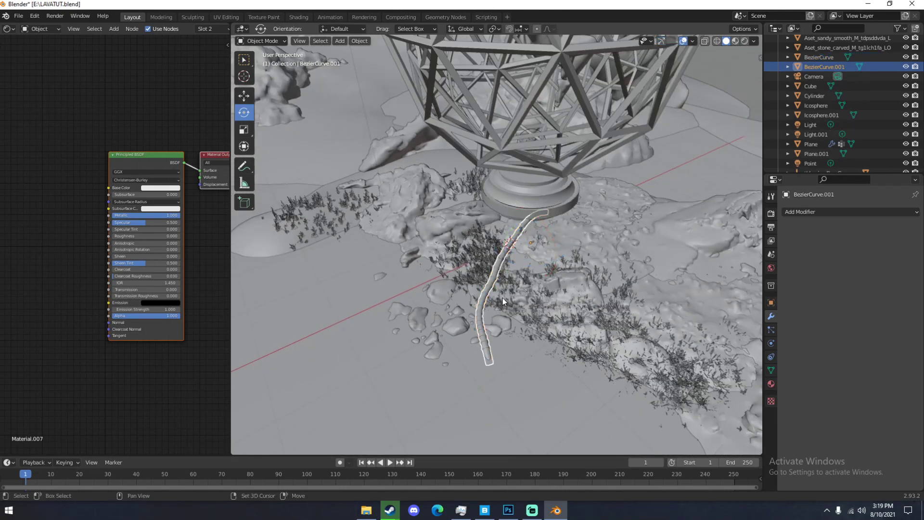
pyautogui.rightClick(537, 256)
pyautogui.moveTo(532, 265); pyautogui.dragTo(568, 244)
pyautogui.moveTo(567, 245); pyautogui.dragTo(495, 240, button='middle')
pyautogui.press('g')
pyautogui.click(547, 226)
pyautogui.moveTo(549, 228); pyautogui.dragTo(669, 204, button='middle')
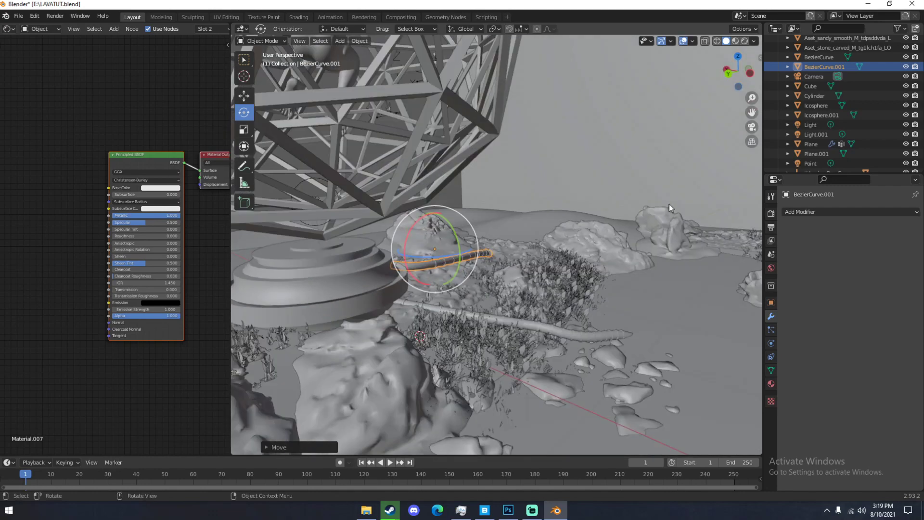
# - Fine-tune the copied tube's rotation and position from the camera view and save the file
pyautogui.press('KP_0')
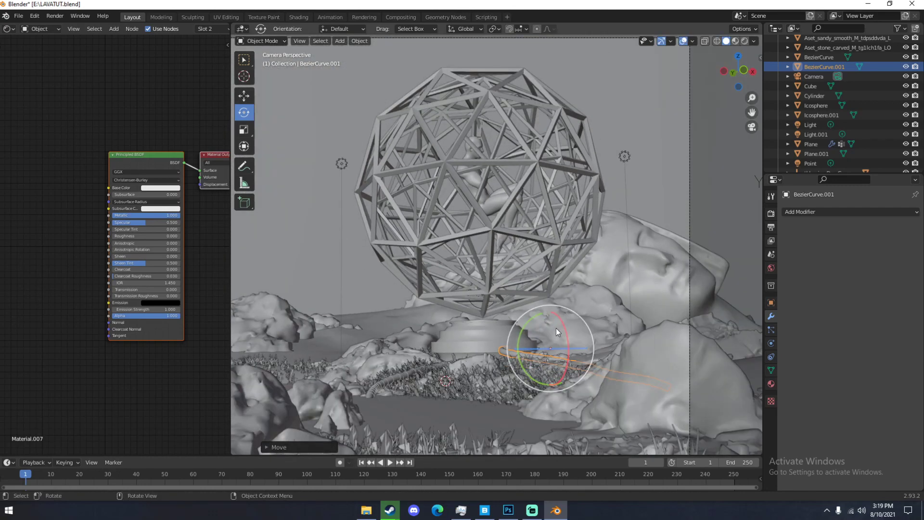
pyautogui.moveTo(564, 328); pyautogui.dragTo(565, 316)
pyautogui.press('g')
pyautogui.click(563, 317)
pyautogui.click(564, 317)
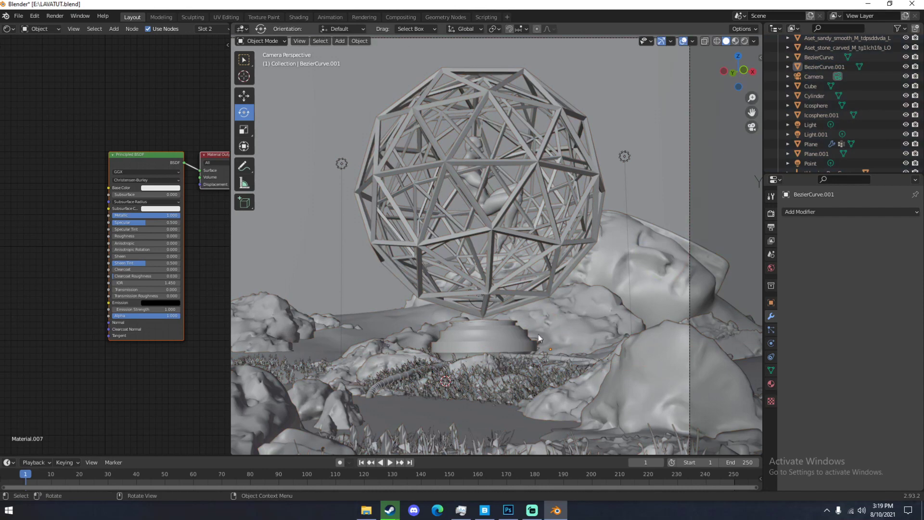
pyautogui.moveTo(535, 358); pyautogui.dragTo(555, 387, button='middle')
pyautogui.scroll(-4, 556, 387)
pyautogui.moveTo(518, 280); pyautogui.dragTo(523, 269, button='middle')
pyautogui.press('KP_0')
pyautogui.hotkey('ctrl', 's')
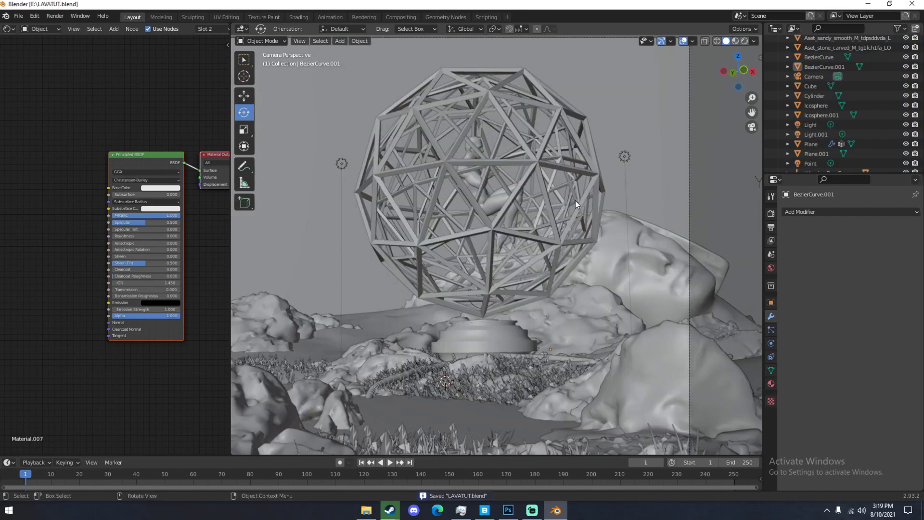
# - Add a Bezier circle and move it up inside the wireframe sphere
pyautogui.scroll(-2, 574, 203)
pyautogui.moveTo(500, 206); pyautogui.dragTo(531, 223, button='middle')
pyautogui.scroll(5, 485, 226)
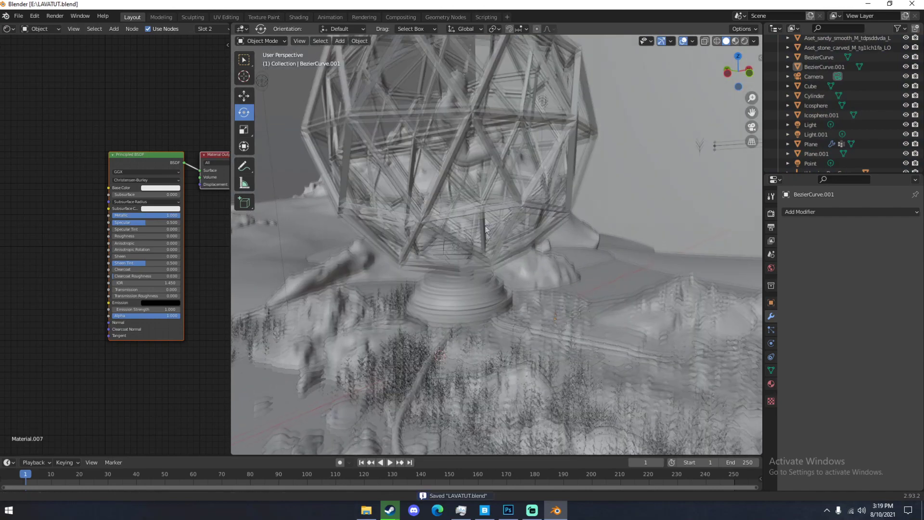
pyautogui.hotkey('shift', 'a')
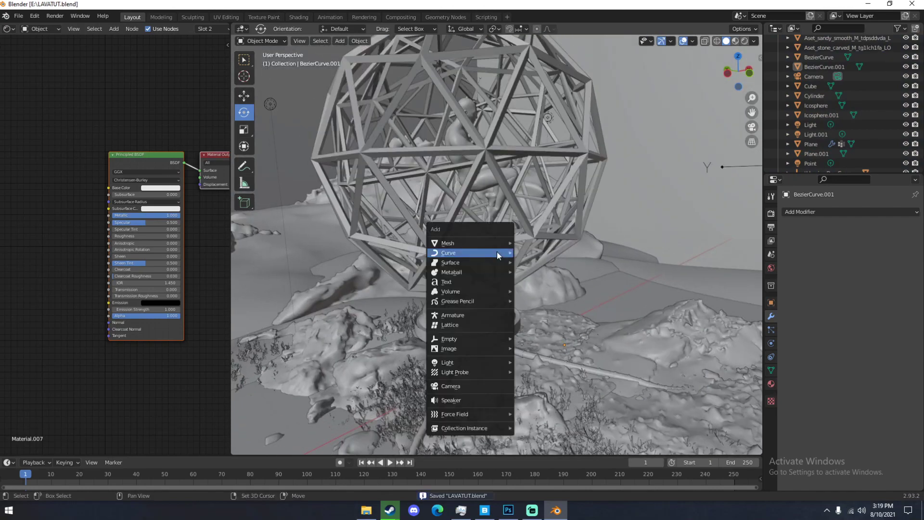
pyautogui.moveTo(498, 254)
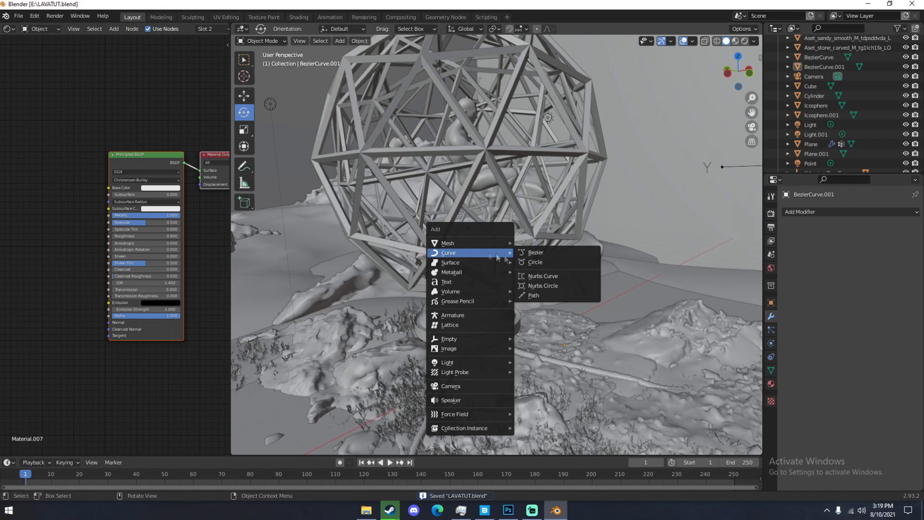
pyautogui.click(558, 262)
pyautogui.press('g')
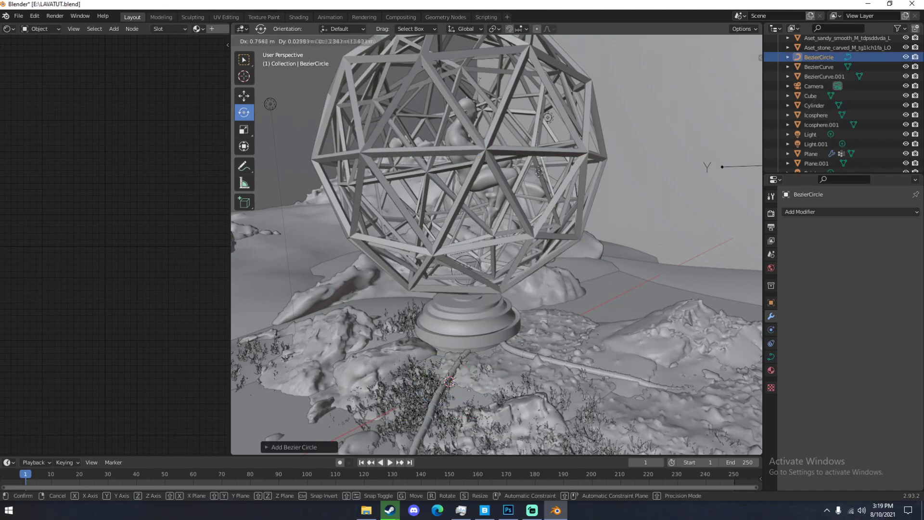
pyautogui.click(530, 126)
# - Move, scale and tilt the circle so it sits as a halo just above the seated figure's head
pyautogui.moveTo(530, 126); pyautogui.dragTo(626, 157, button='middle')
pyautogui.scroll(2, 418, 162)
pyautogui.scroll(-5, 418, 166)
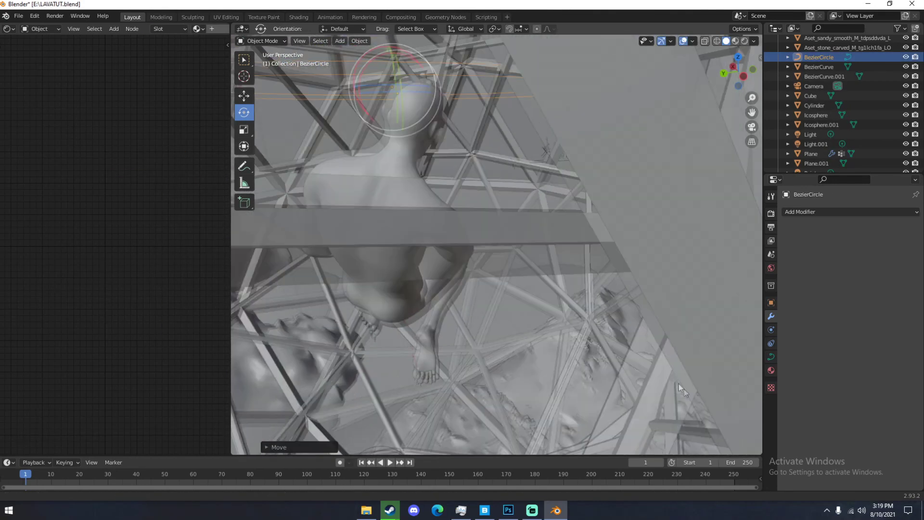
pyautogui.moveTo(621, 274); pyautogui.dragTo(578, 225, button='middle')
pyautogui.press('g')
pyautogui.click(607, 204)
pyautogui.press('s')
pyautogui.click(444, 74)
pyautogui.press('g')
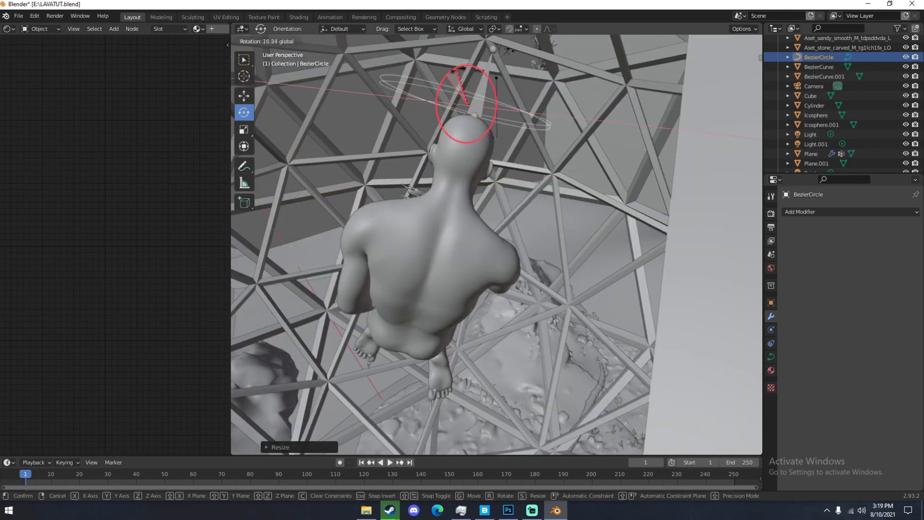
pyautogui.click(465, 77)
pyautogui.moveTo(466, 77); pyautogui.dragTo(714, 71, button='middle')
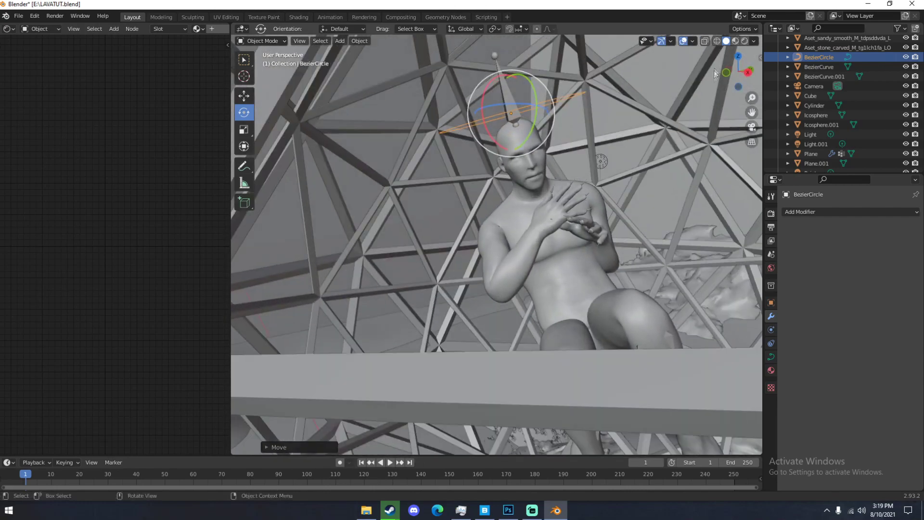
# - Give the halo curve a round bevel with 0.04 m depth and scale it down slightly
pyautogui.click(770, 357)
pyautogui.scroll(-5, 847, 413)
pyautogui.click(905, 378)
pyautogui.click(906, 378)
pyautogui.click(905, 379)
pyautogui.click(905, 379)
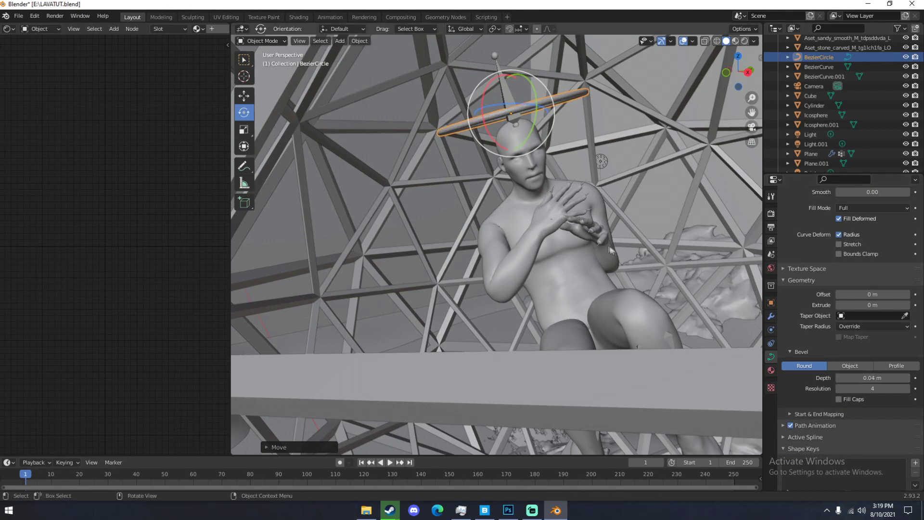
pyautogui.press('s')
pyautogui.click(607, 168)
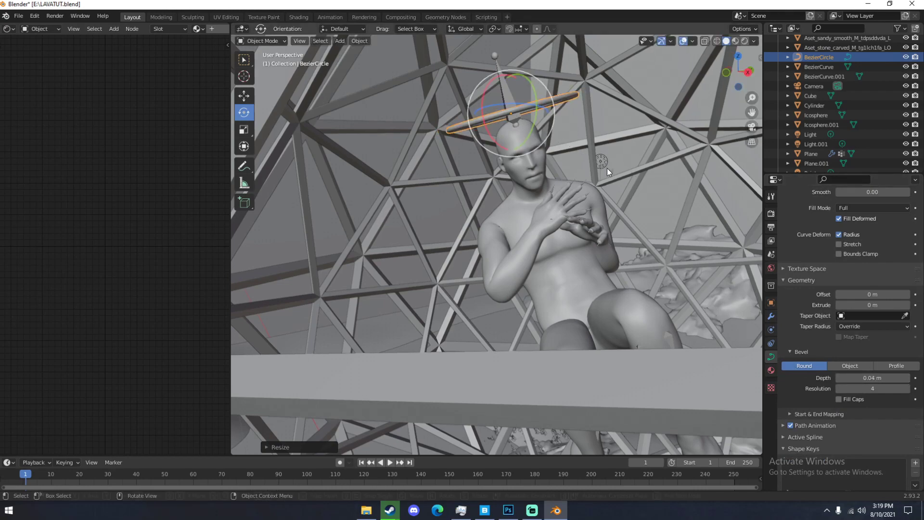
# - Adjust the halo's tilt from the camera view and scale it to about 0.84
pyautogui.moveTo(600, 185); pyautogui.dragTo(700, 183, button='middle')
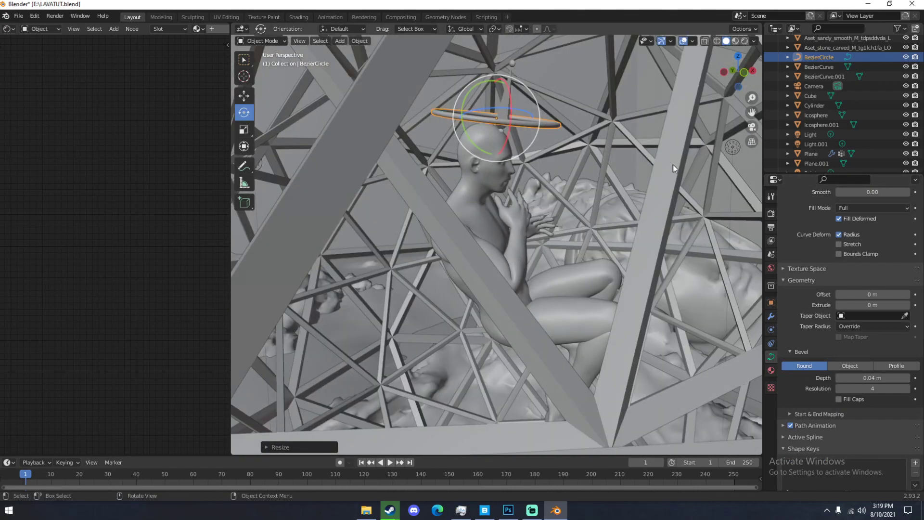
pyautogui.press('KP_0')
pyautogui.moveTo(521, 144); pyautogui.dragTo(502, 144)
pyautogui.press('s')
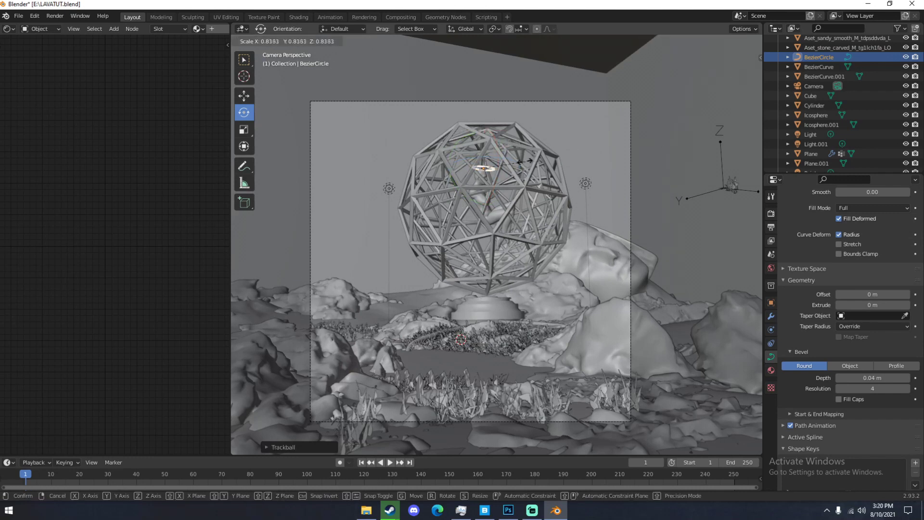
pyautogui.click(522, 162)
# - Create a new material for the halo and change its surface shader to Emission
pyautogui.click(770, 370)
pyautogui.click(818, 244)
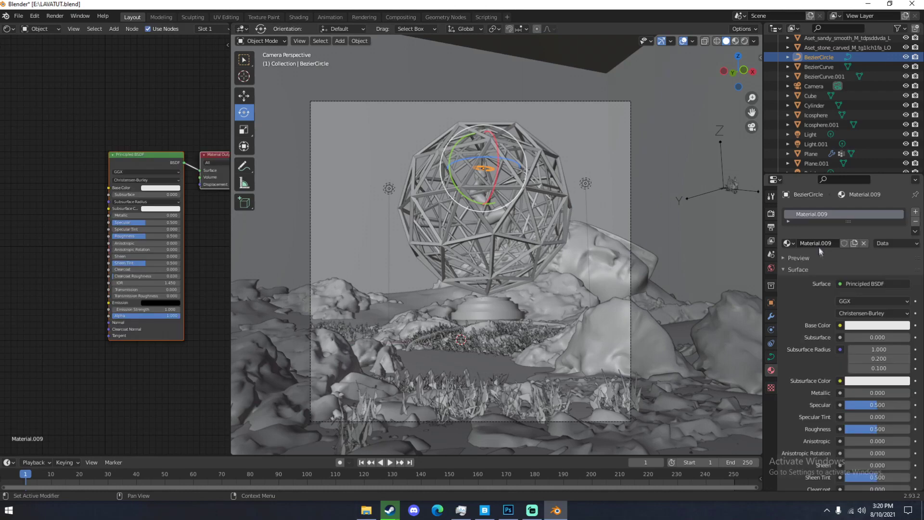
pyautogui.click(872, 284)
pyautogui.click(733, 92)
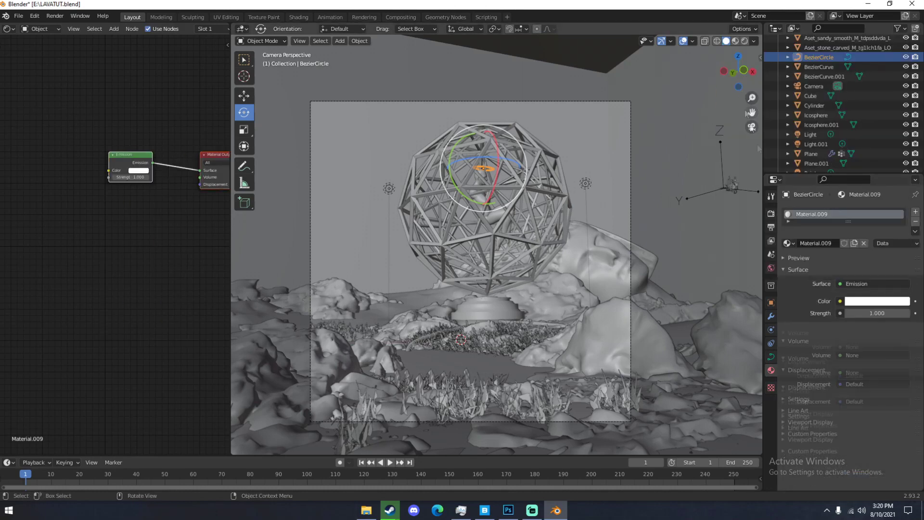
# - Set the halo's emission colour to yellow and its strength to 10, and save the file
pyautogui.click(871, 301)
pyautogui.click(846, 210)
pyautogui.moveTo(847, 210); pyautogui.dragTo(841, 212)
pyautogui.click(863, 312)
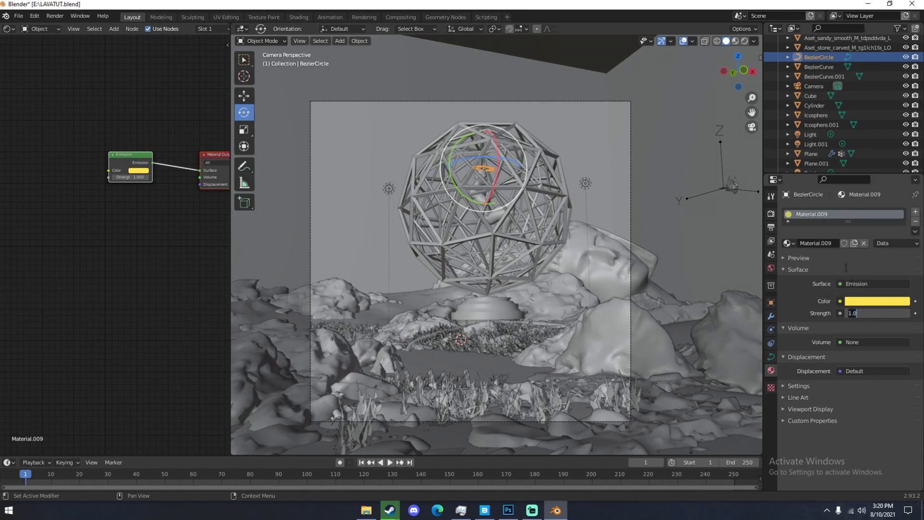
pyautogui.hotkey('ctrl', 's')
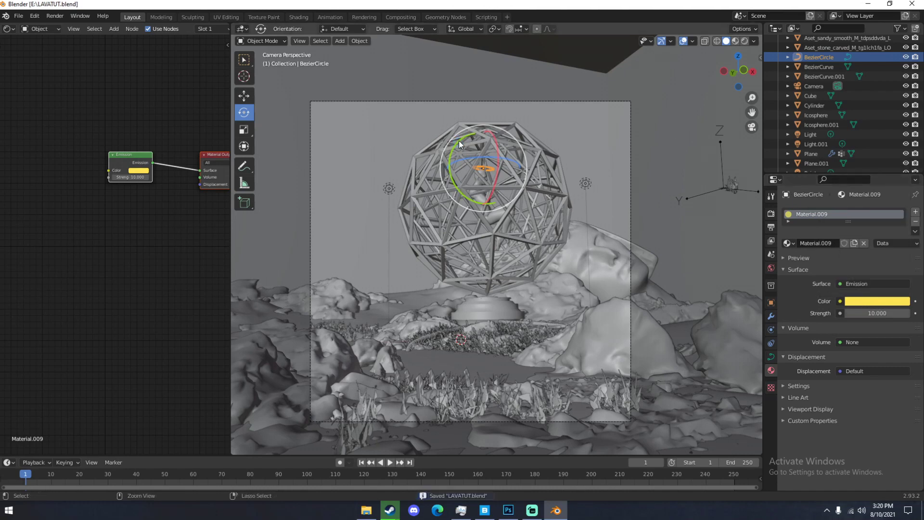
# - Preview the scene through the camera in rendered shading with the viewport overlays hidden
pyautogui.press('z')
pyautogui.click(552, 269)
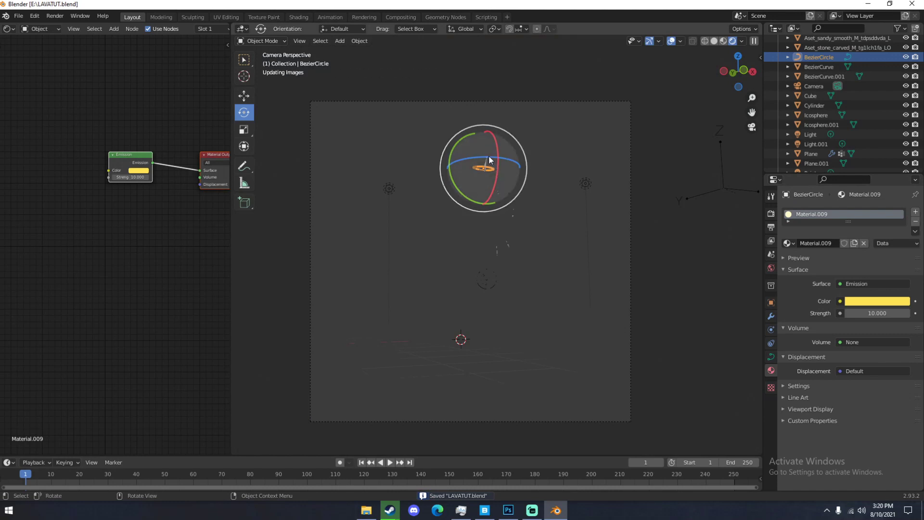
pyautogui.click(670, 40)
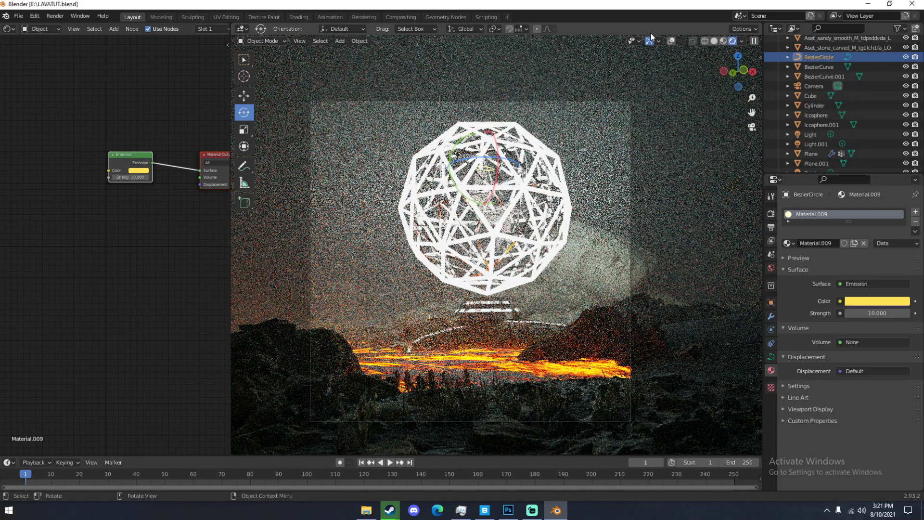
pyautogui.click(529, 511)
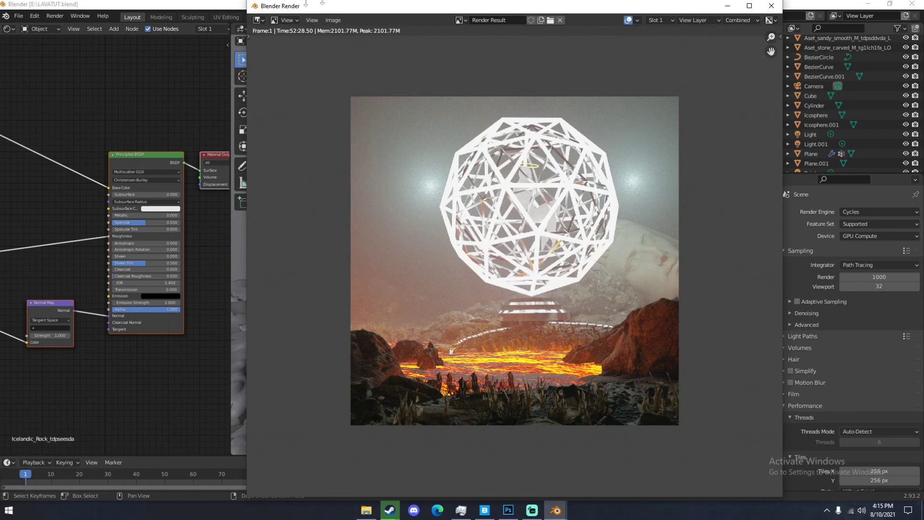
# - Close the finished render window and enable nodes in the Compositing workspace
pyautogui.click(772, 6)
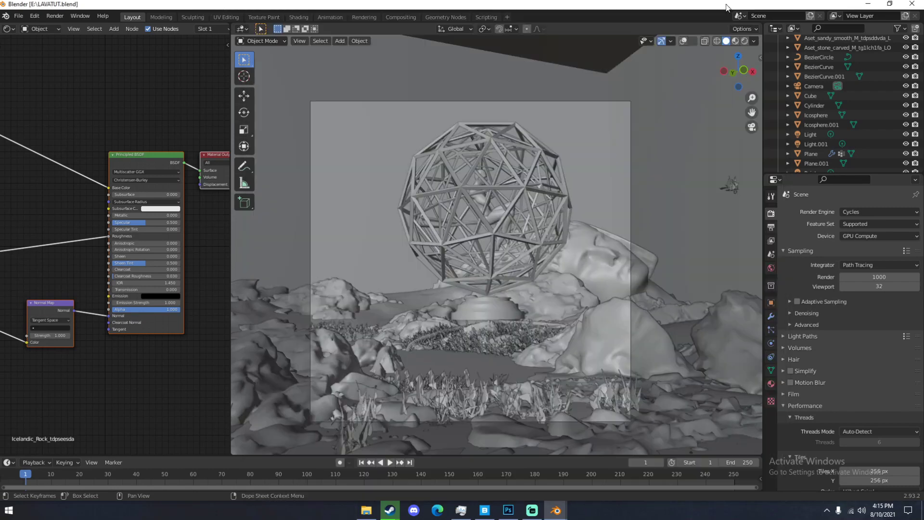
pyautogui.click(415, 17)
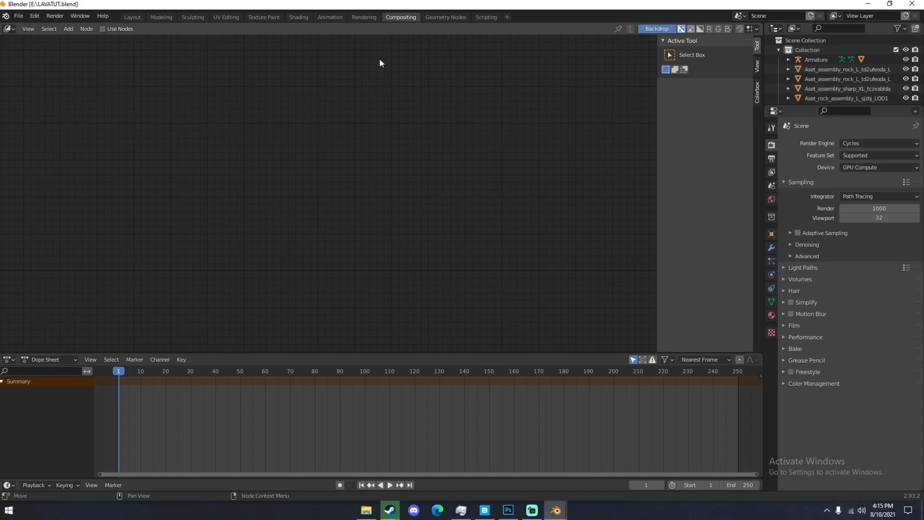
pyautogui.click(108, 30)
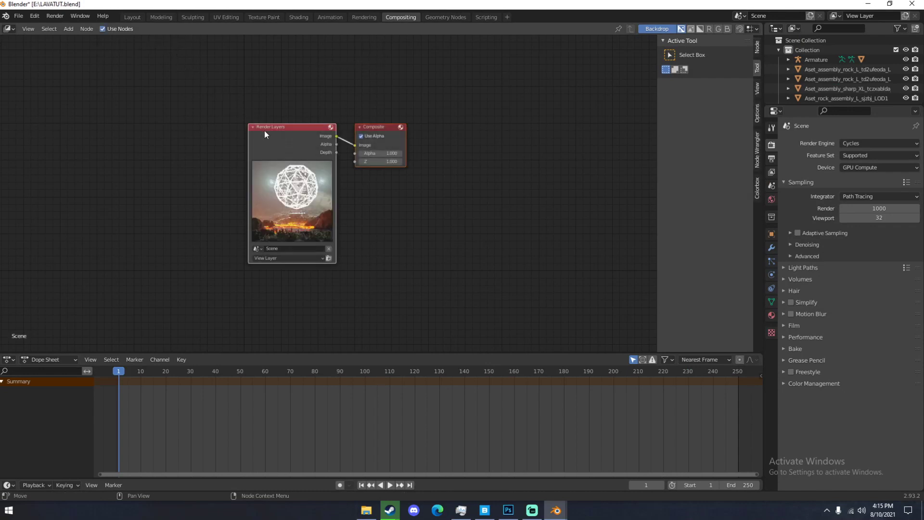
# - Spread the Render Layers and Composite nodes apart and insert a Denoise node on the image link between them
pyautogui.moveTo(282, 128); pyautogui.dragTo(154, 106)
pyautogui.moveTo(377, 130); pyautogui.dragTo(482, 126)
pyautogui.hotkey('shift', 'a')
pyautogui.write('denoise')
pyautogui.press('Return')
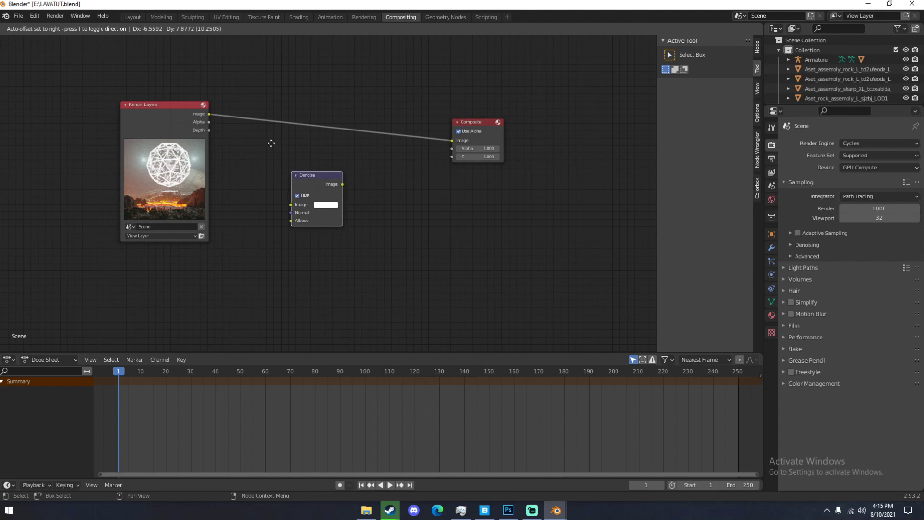
pyautogui.click(299, 81)
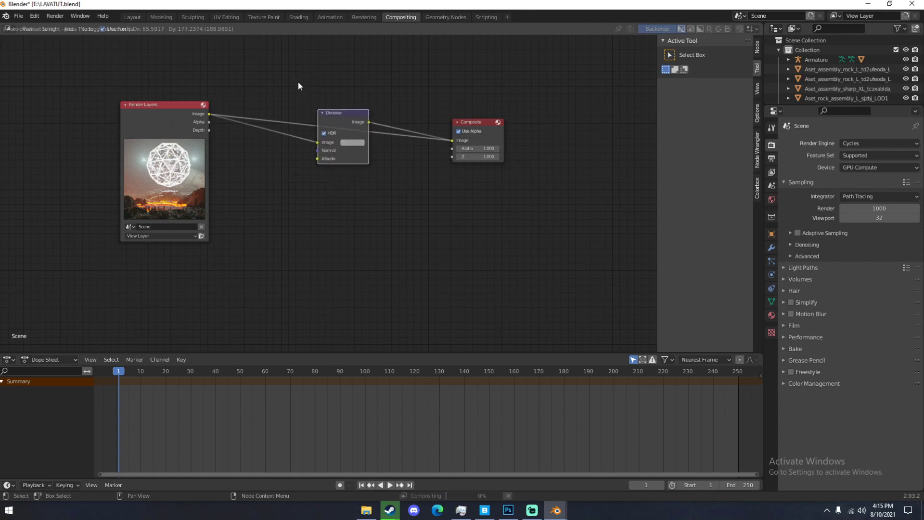
# - Preview the Denoise output through a Viewer node and fit the backdrop image to the editor
pyautogui.keyDown('ctrl'); pyautogui.keyDown('shift'); pyautogui.click(337, 114); pyautogui.keyUp('shift'); pyautogui.keyUp('ctrl')
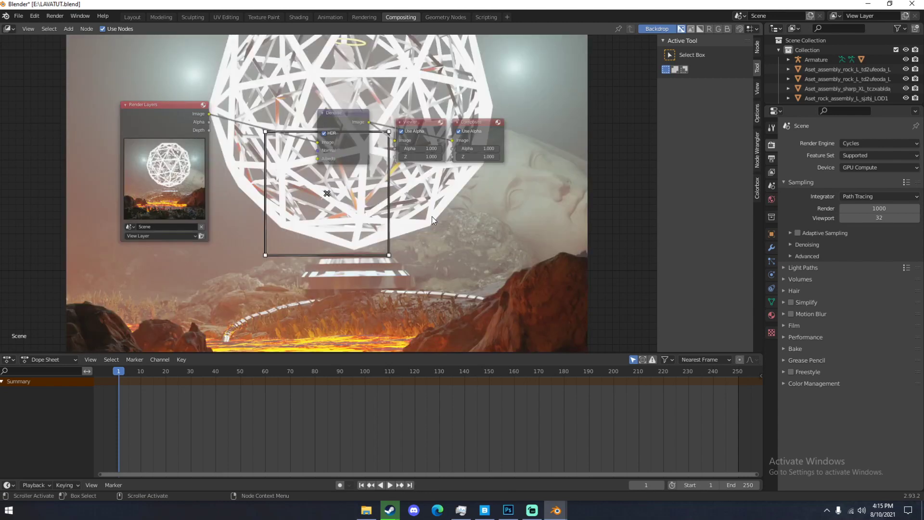
pyautogui.scroll(-1, 432, 219)
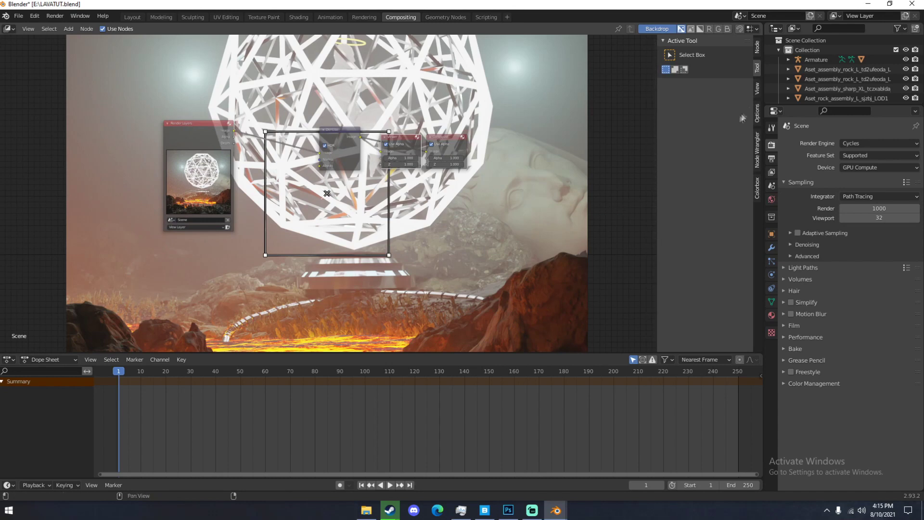
pyautogui.click(757, 92)
pyautogui.click(705, 110)
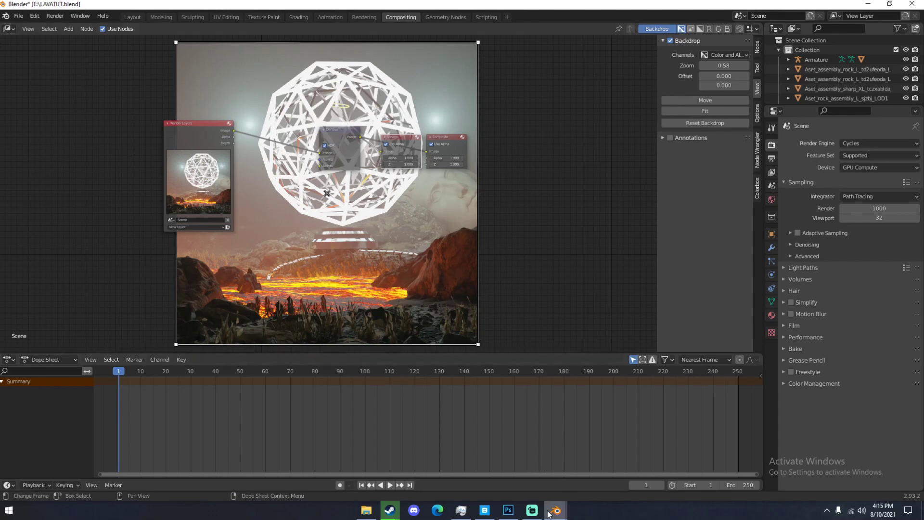
# - Inspect the render result and its image list in the separate render window, then minimise that window
pyautogui.moveTo(556, 510)
pyautogui.click(593, 481)
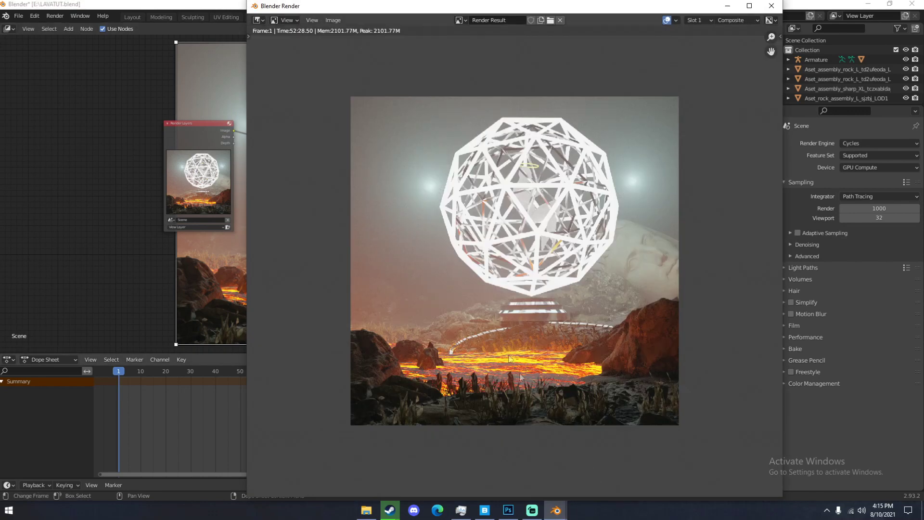
pyautogui.click(460, 20)
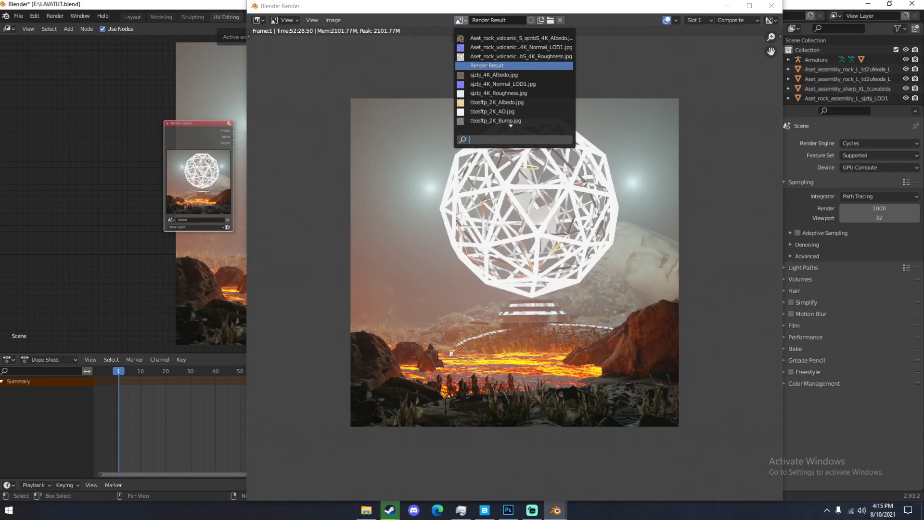
pyautogui.click(728, 6)
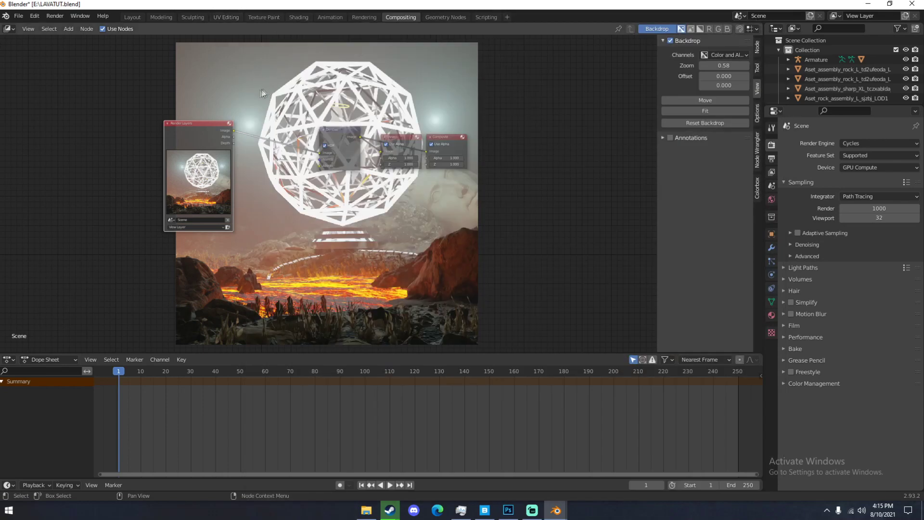
# - Compare the raw Render Layers image with the Denoise output in the compositor backdrop
pyautogui.keyDown('ctrl'); pyautogui.keyDown('shift'); pyautogui.click(194, 129); pyautogui.keyUp('shift'); pyautogui.keyUp('ctrl')
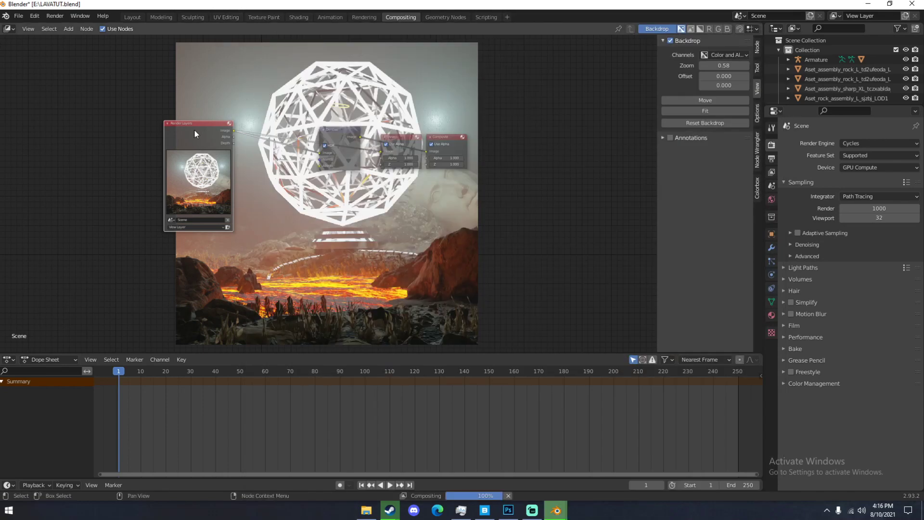
pyautogui.scroll(2, 327, 292)
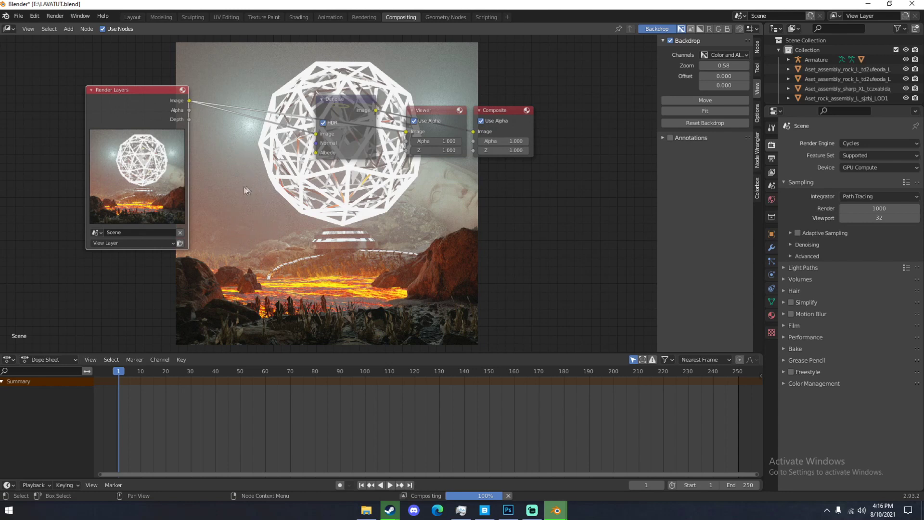
pyautogui.click(356, 102)
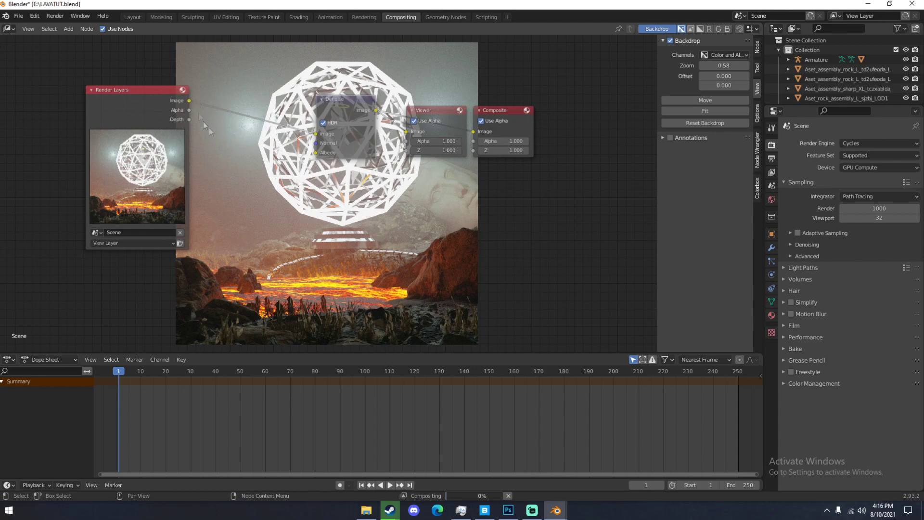
# - Rearrange the Denoise and Viewer nodes and insert a Glare node between Denoise and Composite
pyautogui.moveTo(332, 108); pyautogui.dragTo(273, 131)
pyautogui.moveTo(430, 113); pyautogui.dragTo(404, 228)
pyautogui.hotkey('shift', 'a')
pyautogui.click(417, 178)
pyautogui.write('glare')
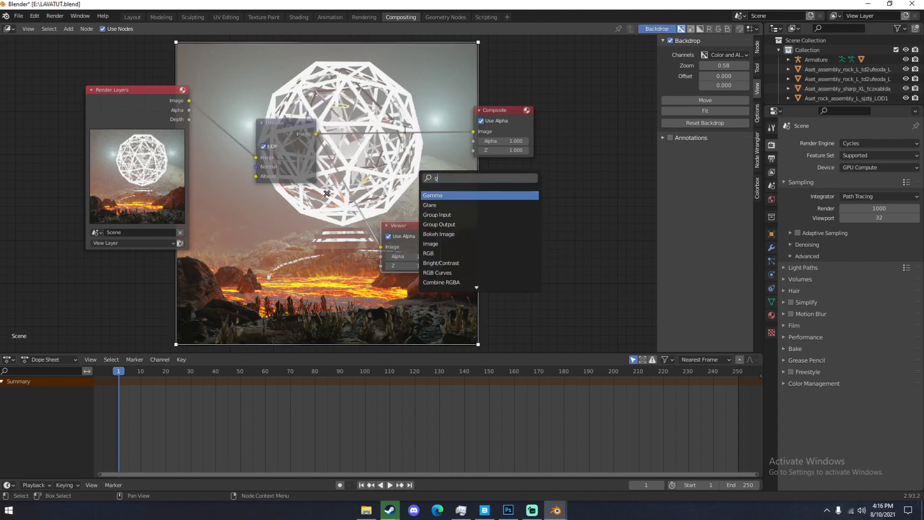
pyautogui.press('Return')
pyautogui.click(403, 133)
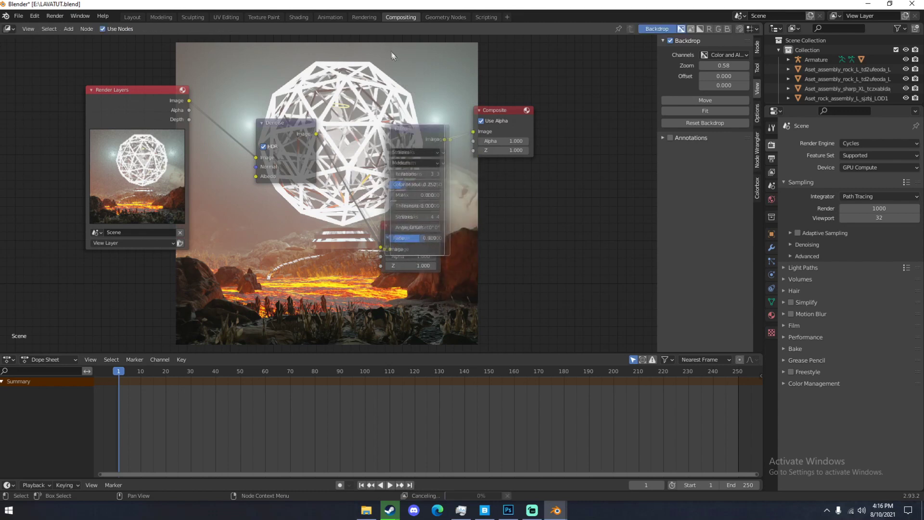
# - Set the Glare node to Fog Glow with High quality and size 7
pyautogui.click(401, 151)
pyautogui.click(396, 179)
pyautogui.click(405, 162)
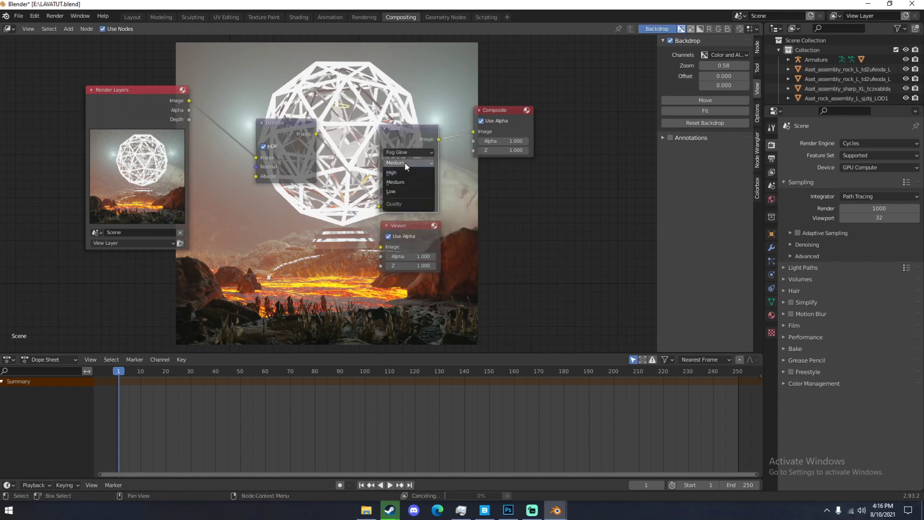
pyautogui.click(392, 173)
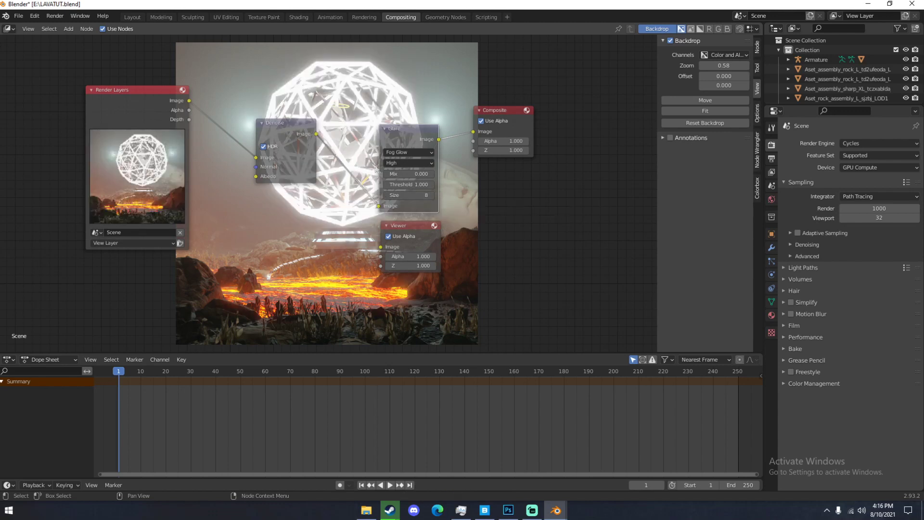
pyautogui.click(386, 196)
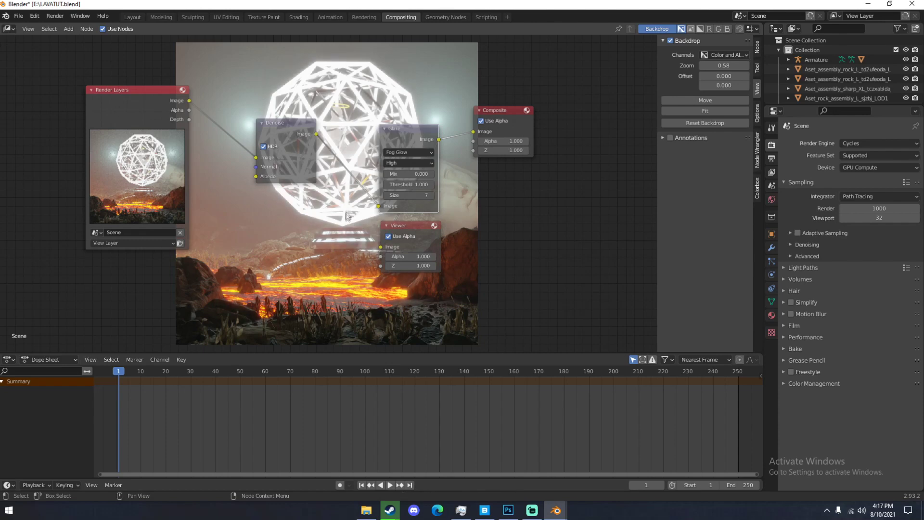
# - Check the composited image in the Rendering workspace and save it to the Desktop as a PNG named lavatut
pyautogui.click(363, 17)
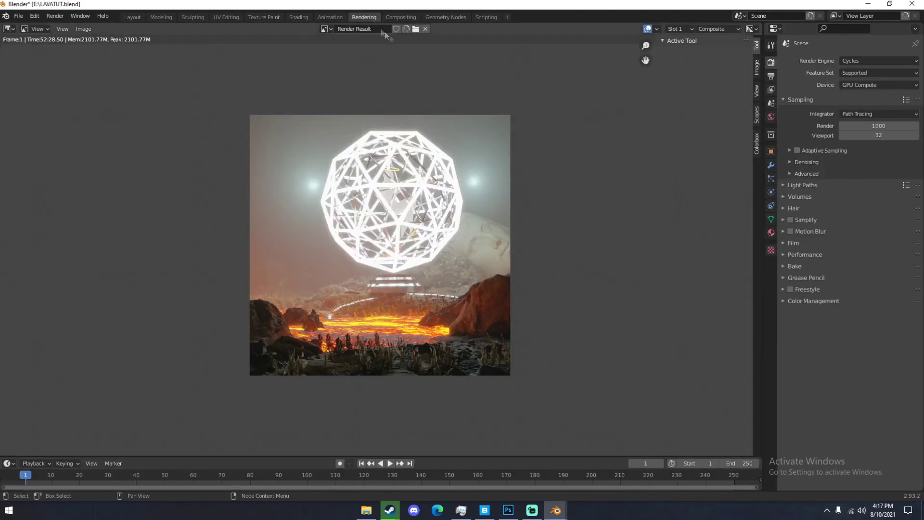
pyautogui.scroll(4, 394, 185)
pyautogui.scroll(-3, 388, 187)
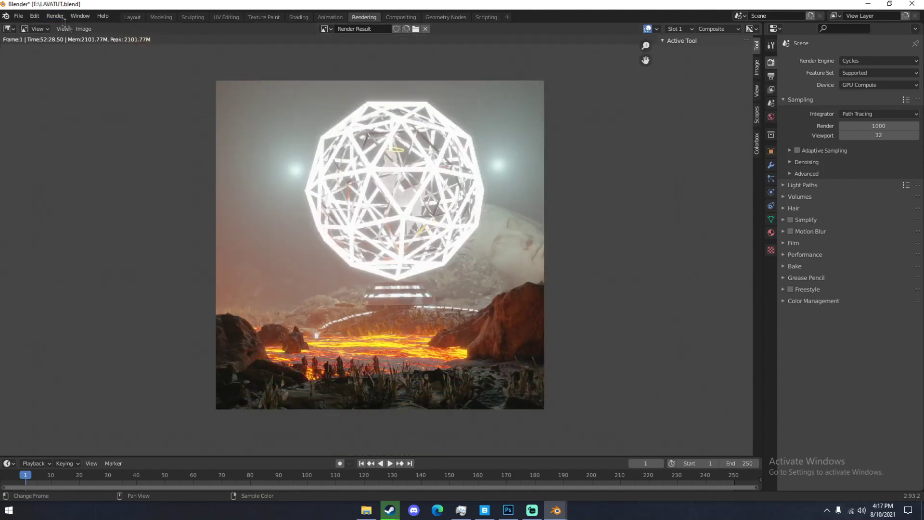
pyautogui.click(85, 28)
pyautogui.click(105, 94)
pyautogui.click(239, 201)
pyautogui.click(356, 391)
pyautogui.write('lavatut')
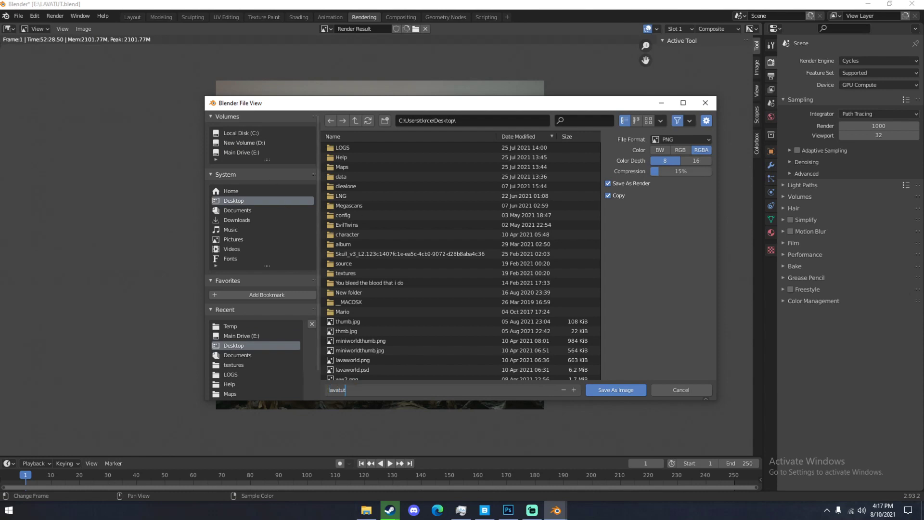
pyautogui.click(618, 393)
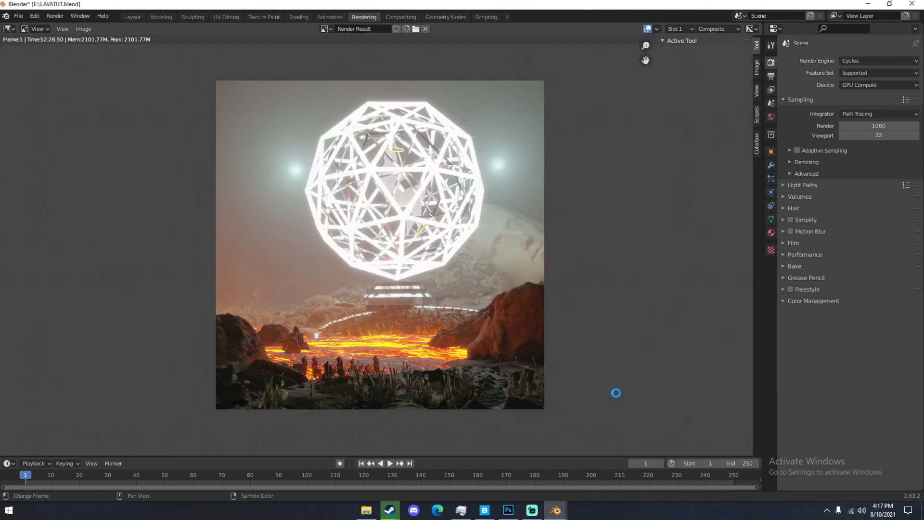
# - Switch to Photoshop and open lavatut.png from the Desktop
pyautogui.click(507, 511)
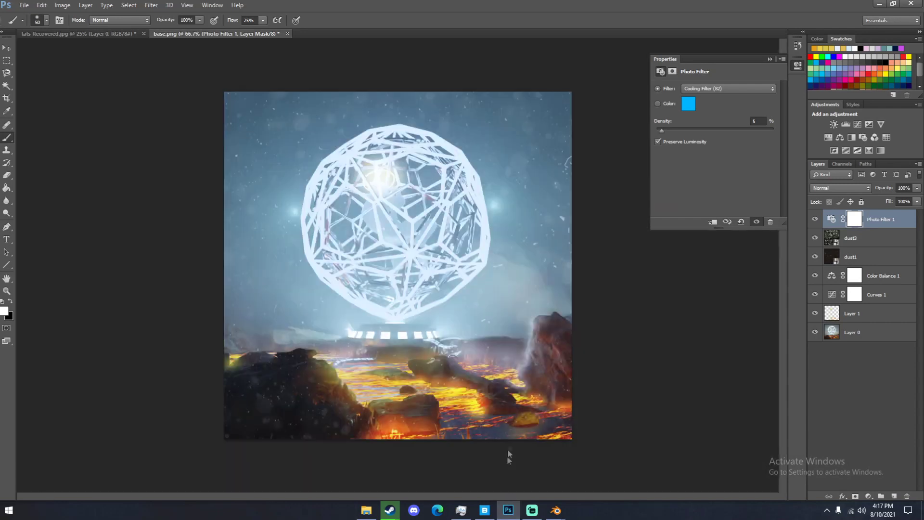
pyautogui.click(24, 6)
pyautogui.click(33, 28)
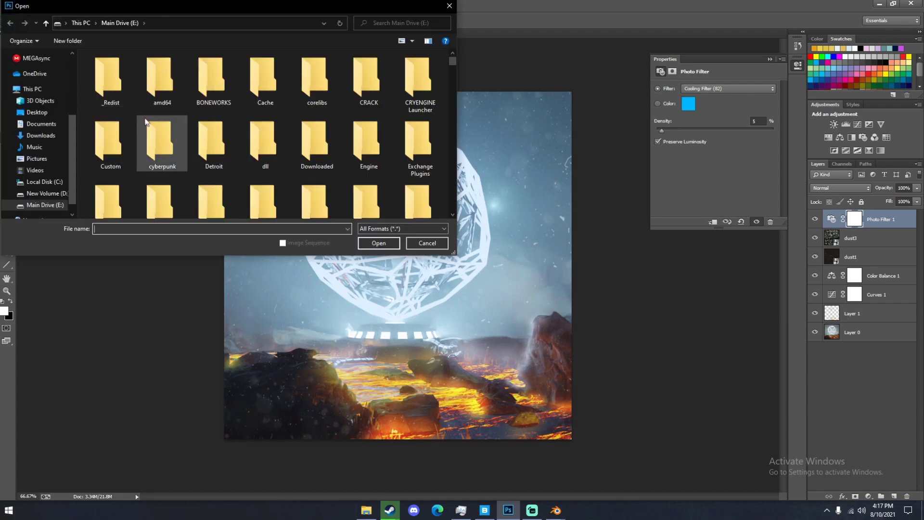
pyautogui.click(37, 112)
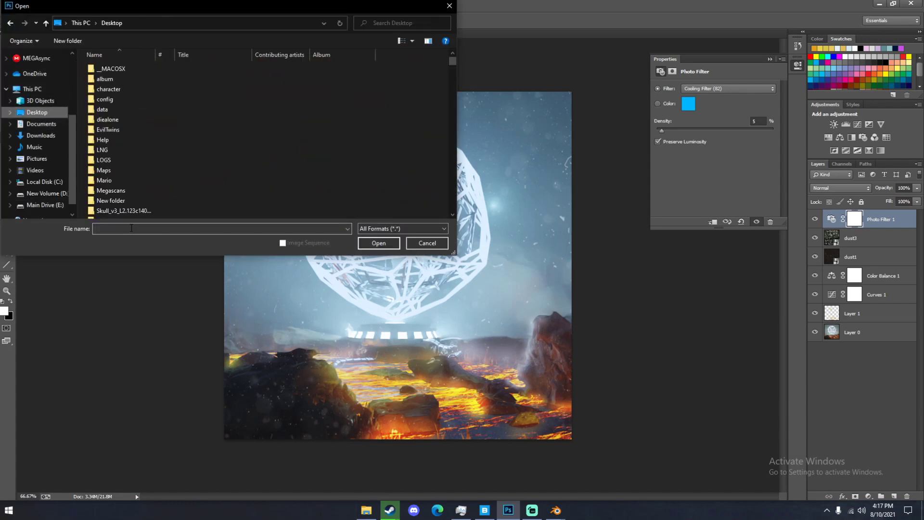
pyautogui.write('lavatut')
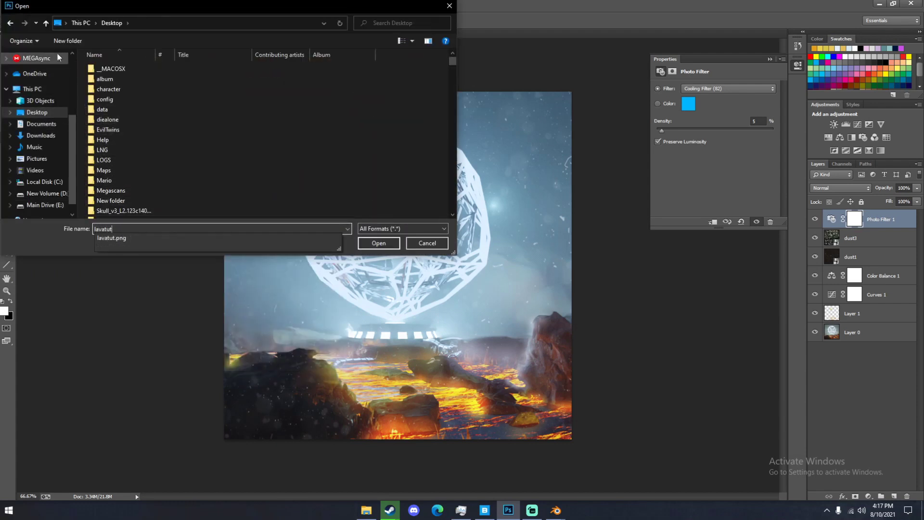
pyautogui.press('Down')
pyautogui.press('Return')
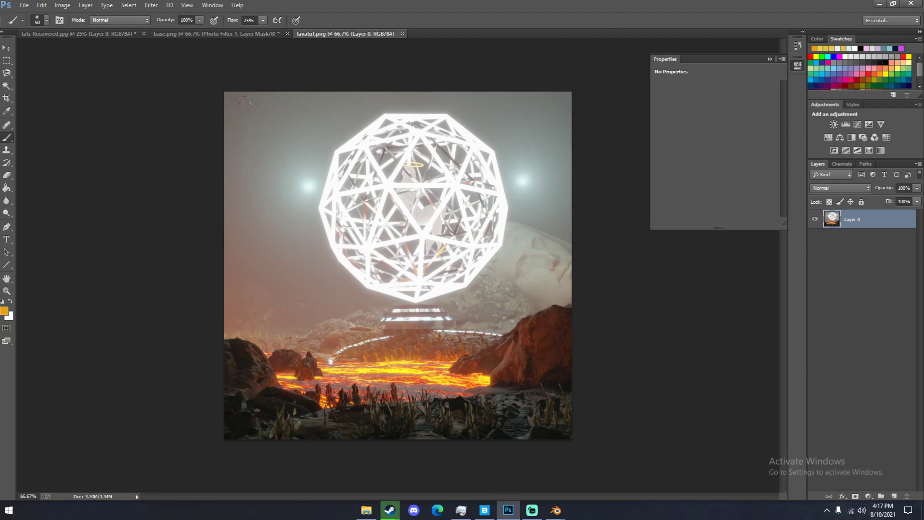
# - Add a Curves adjustment that darkens the shadows, with extra points holding the midtones and highlights near the diagonal
pyautogui.click(858, 125)
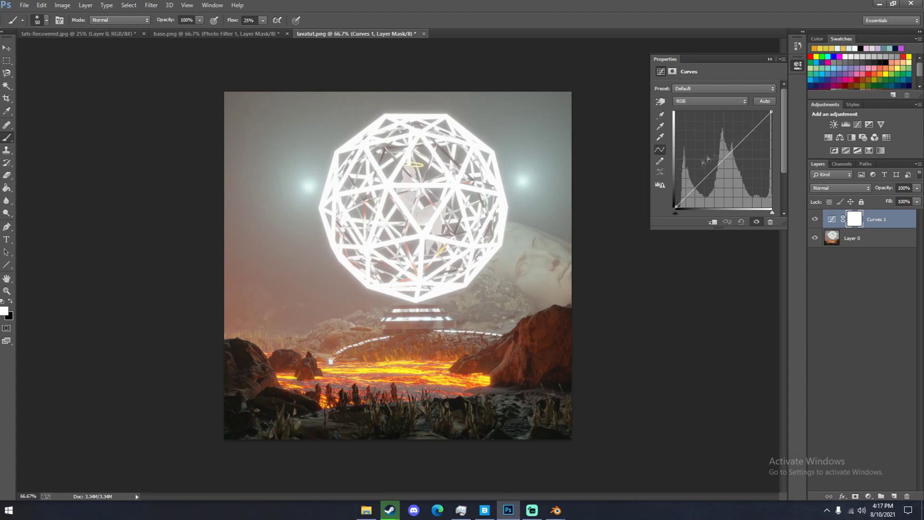
pyautogui.moveTo(683, 199); pyautogui.dragTo(682, 203)
pyautogui.moveTo(683, 203); pyautogui.dragTo(682, 204)
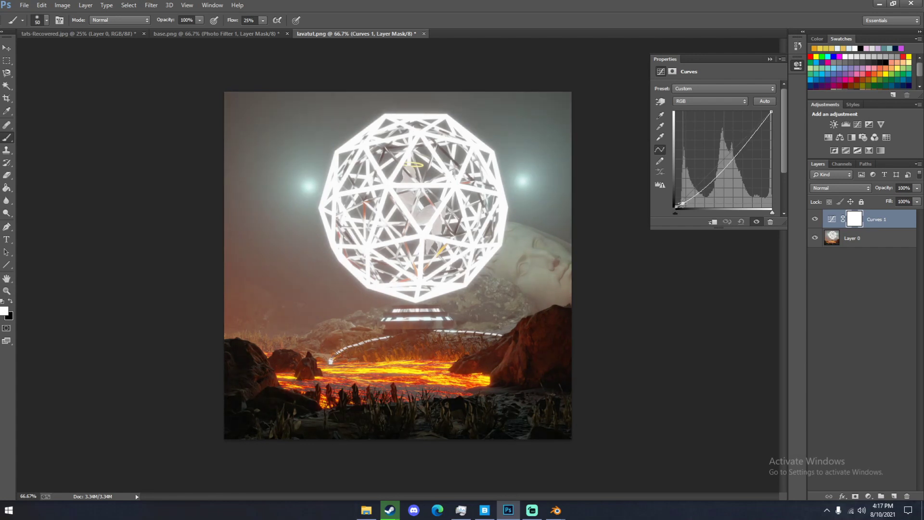
pyautogui.moveTo(720, 166); pyautogui.dragTo(719, 170)
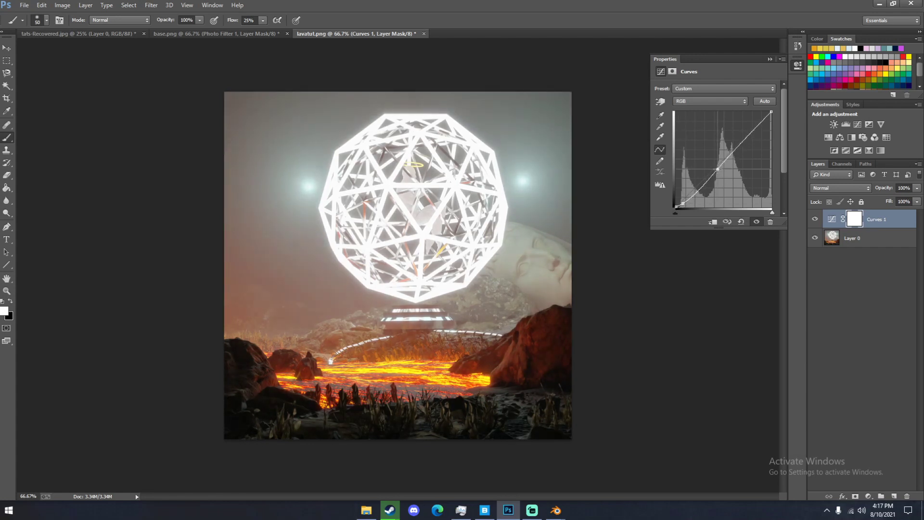
pyautogui.click(758, 125)
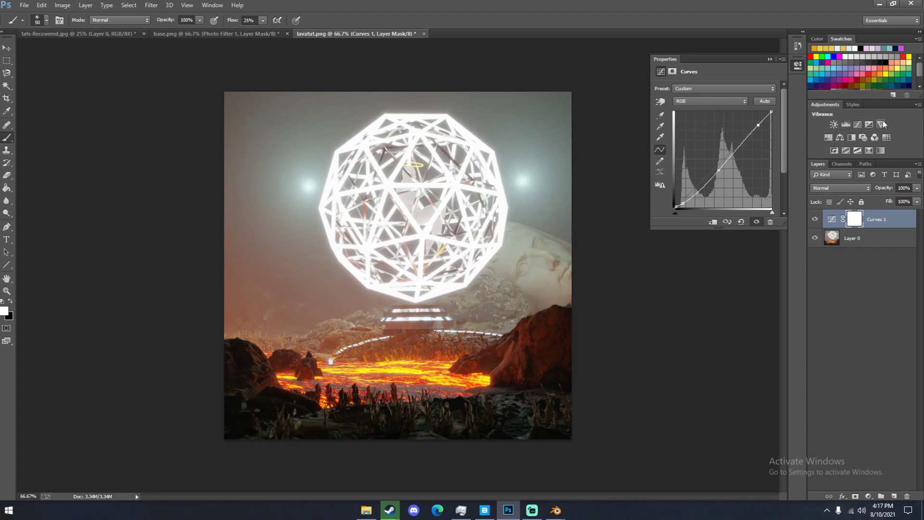
# - Add a Color Balance adjustment that shifts the midtones towards cyan and slightly towards blue, then collapse its properties
pyautogui.click(839, 138)
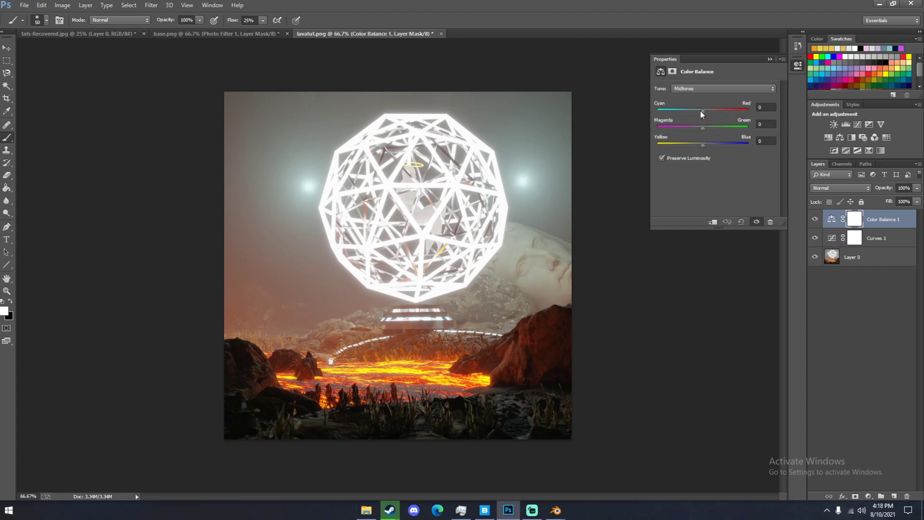
pyautogui.moveTo(701, 110); pyautogui.dragTo(689, 110)
pyautogui.moveTo(705, 147); pyautogui.dragTo(709, 145)
pyautogui.click(770, 58)
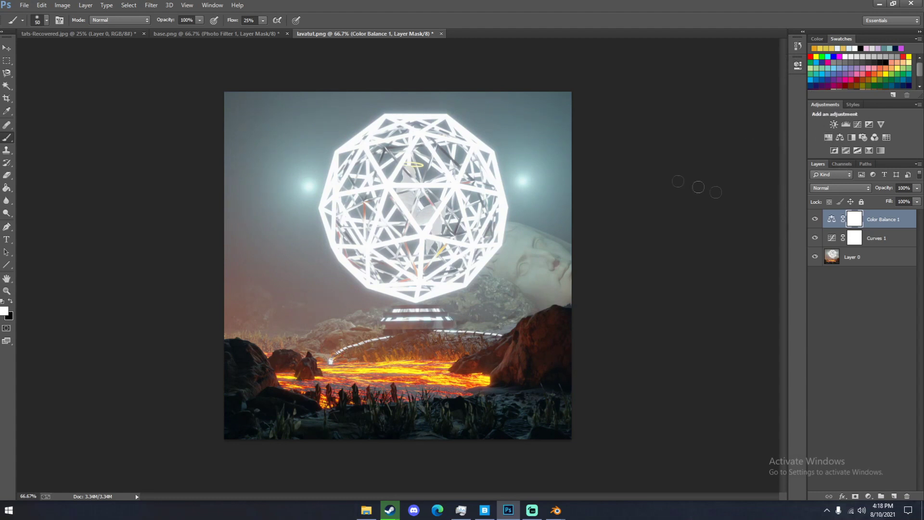
# - Place dust1.jpg from the Main Drive (E:) as an embedded file in the lavatut document
pyautogui.click(24, 6)
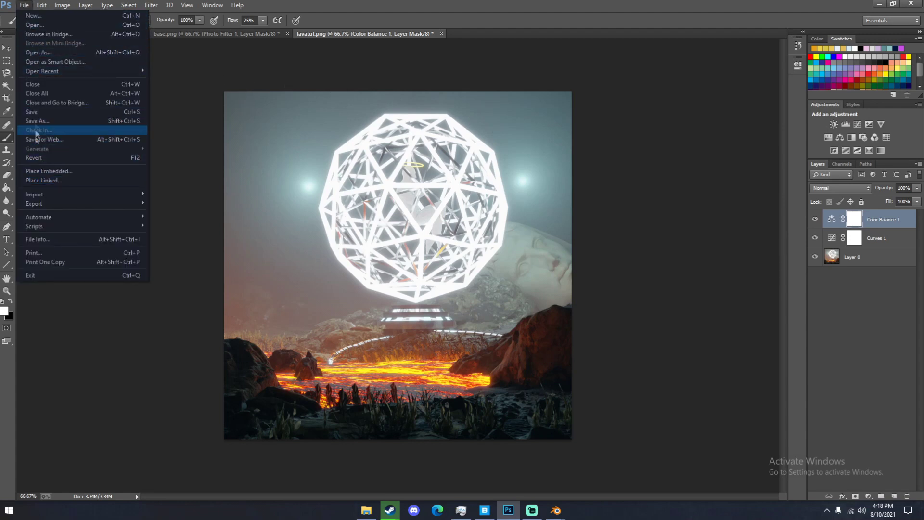
pyautogui.click(46, 171)
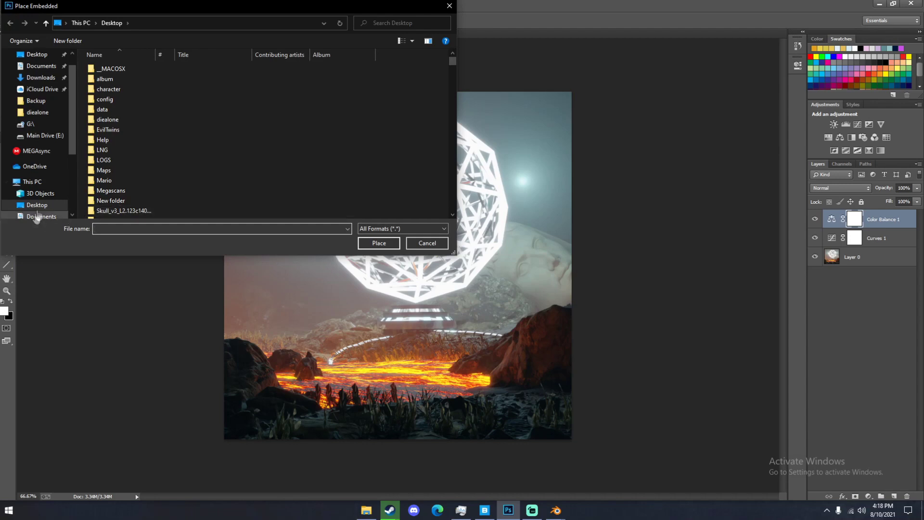
pyautogui.click(44, 136)
pyautogui.write('du')
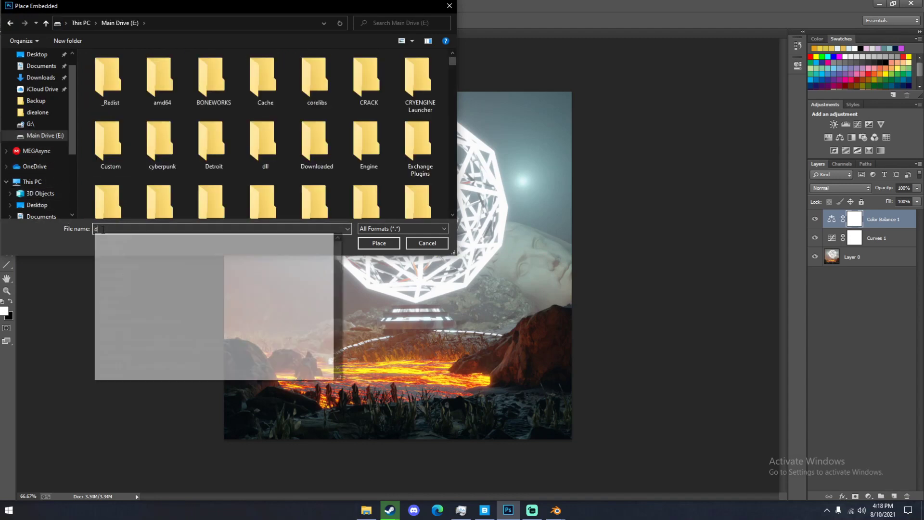
pyautogui.click(247, 256)
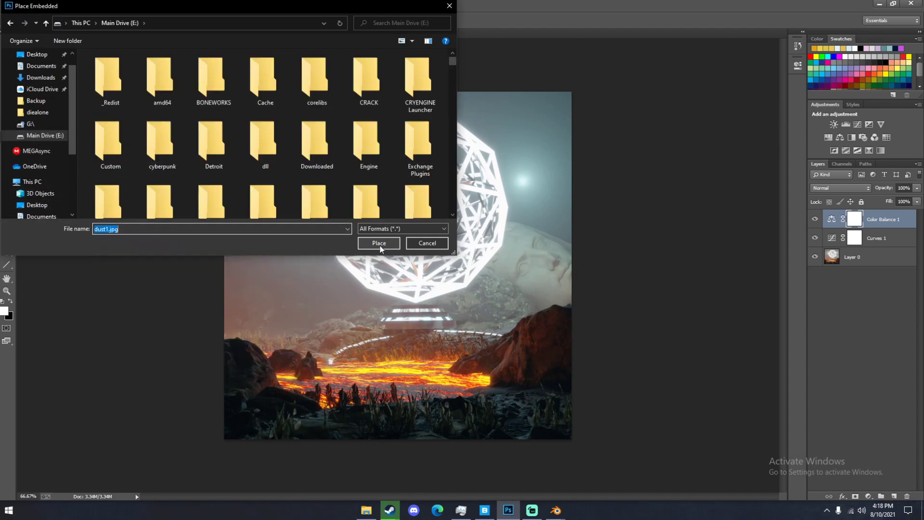
pyautogui.click(379, 243)
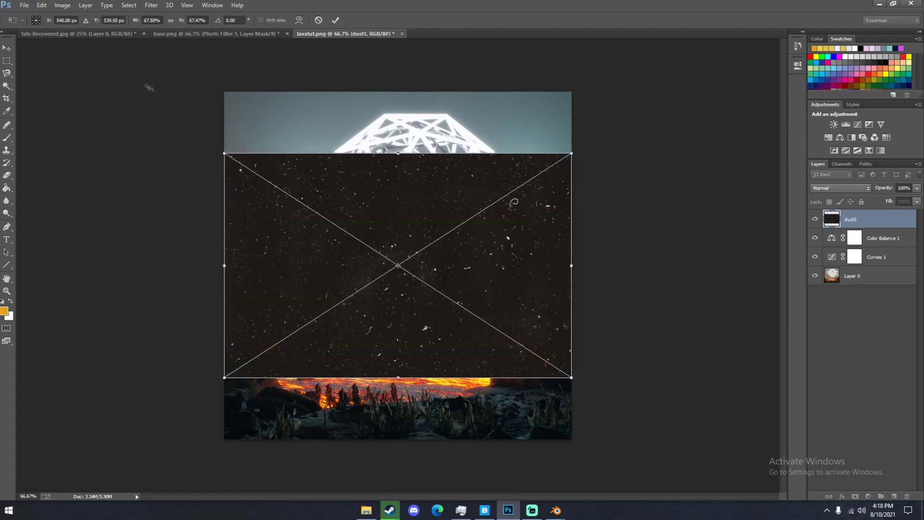
# - Enlarge and reposition the dust1 image so it covers the whole canvas, and commit the placement
pyautogui.moveTo(170, 96); pyautogui.dragTo(56, 35)
pyautogui.moveTo(284, 157); pyautogui.dragTo(368, 219)
pyautogui.moveTo(136, 97); pyautogui.dragTo(125, 85)
pyautogui.press('v')
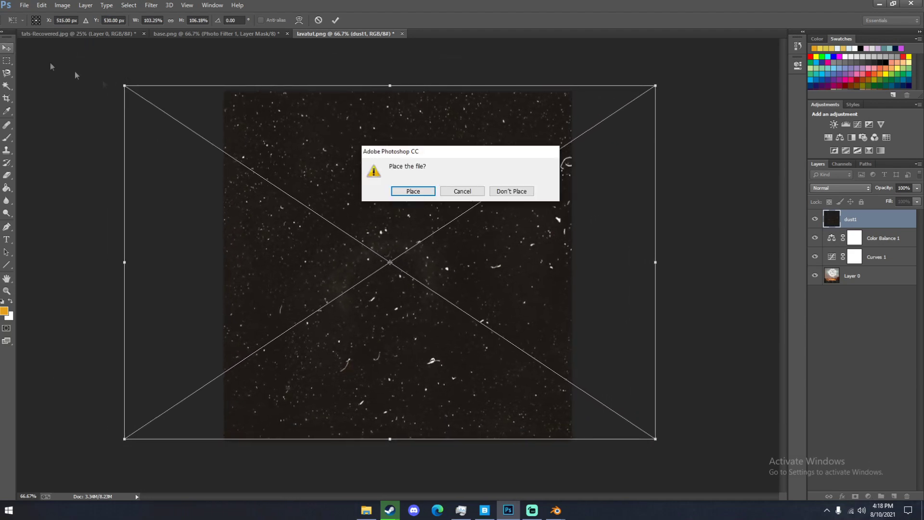
pyautogui.click(413, 191)
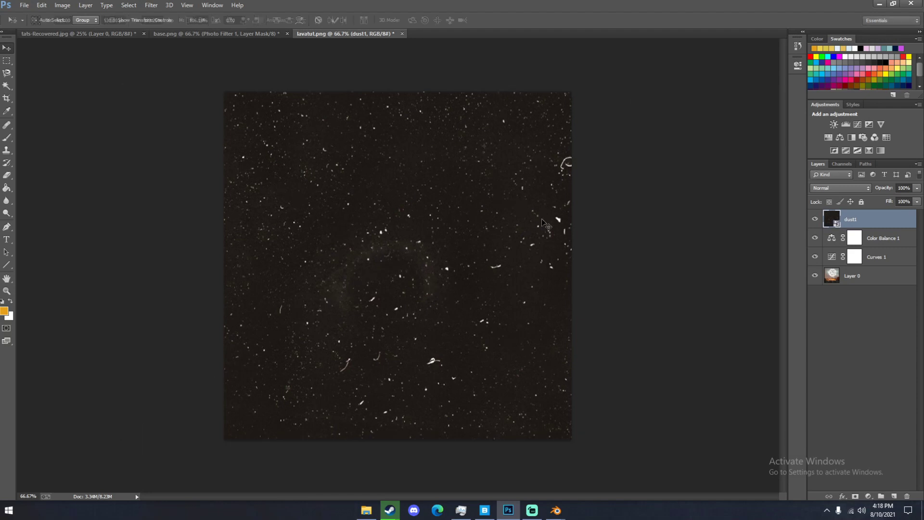
# - Set the dust1 layer's blend mode to Screen and lower its opacity to 50%
pyautogui.click(829, 189)
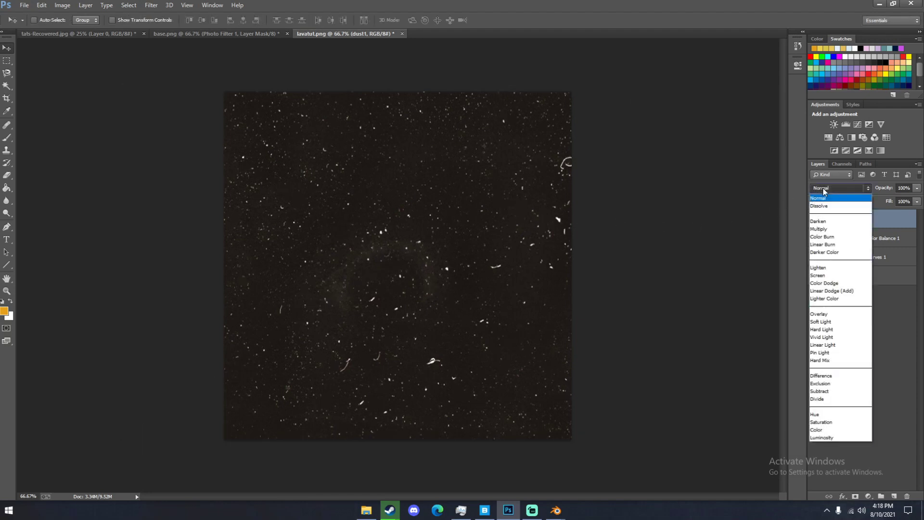
pyautogui.click(824, 268)
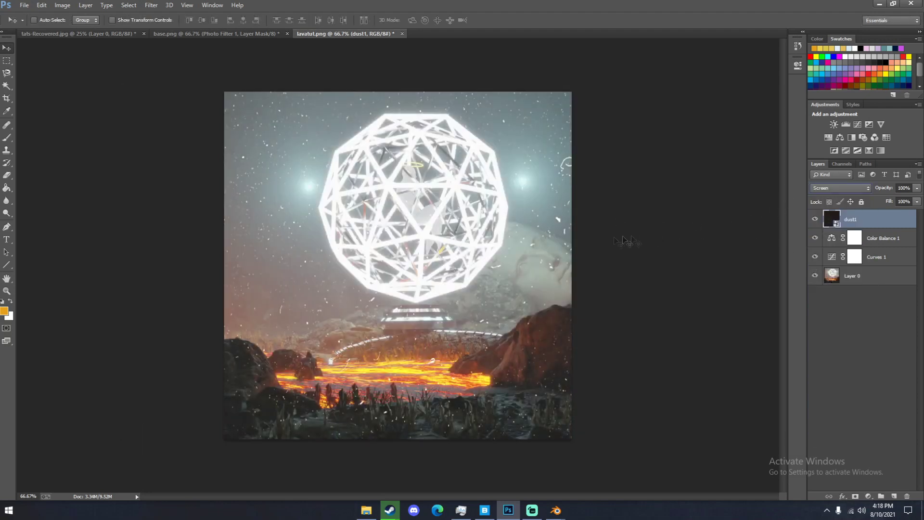
pyautogui.click(905, 187)
pyautogui.write('75')
pyautogui.press('Return')
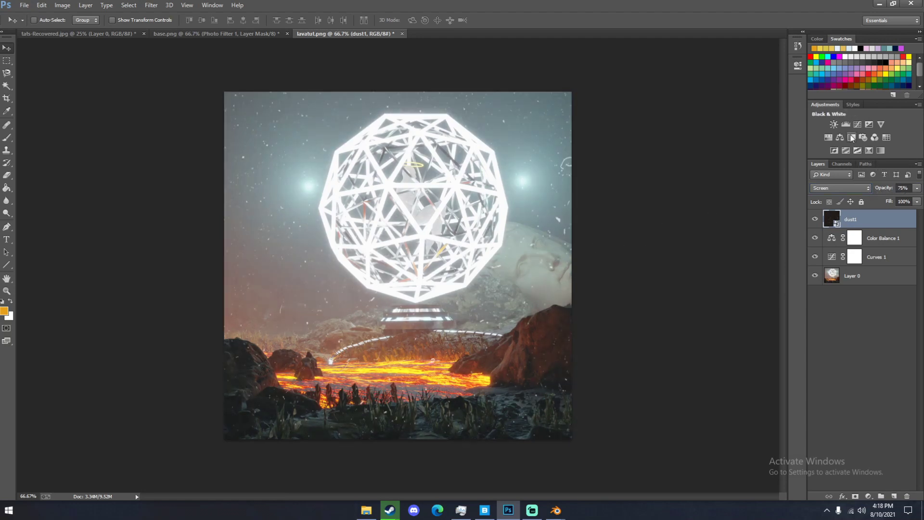
pyautogui.click(903, 188)
pyautogui.write('50')
pyautogui.press('Return')
# - Place dust3.jpg as an embedded file above the dust1 layer
pyautogui.click(24, 5)
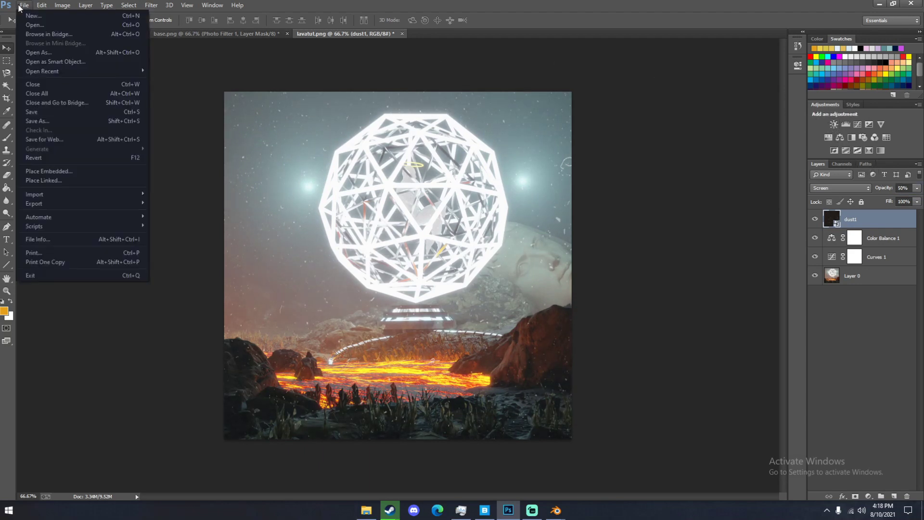
pyautogui.click(48, 159)
pyautogui.write('dust3.jpg')
pyautogui.press('Return')
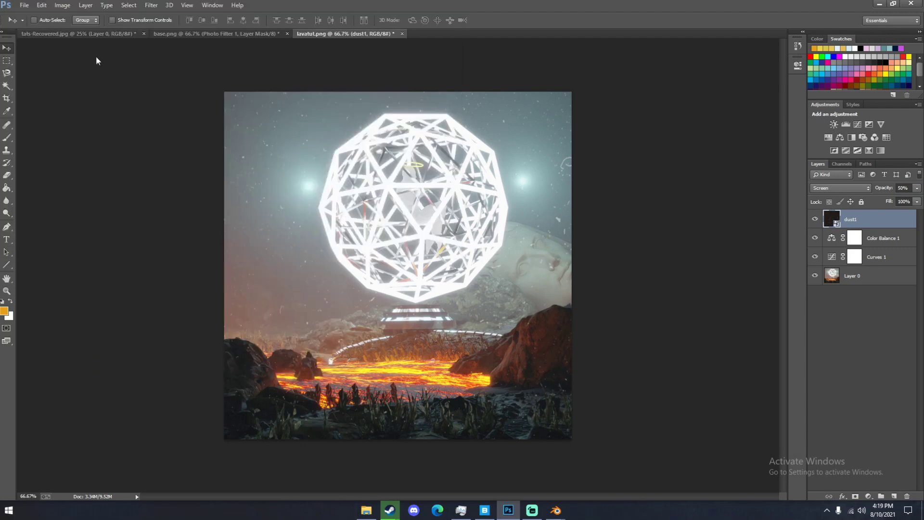
# - Scale the dust3 image proportionally to about 152%, position it to cover the whole canvas, and commit the placement
pyautogui.keyDown('shift'); pyautogui.moveTo(225, 168); pyautogui.dragTo(19, 52); pyautogui.keyUp('shift')
pyautogui.moveTo(208, 129); pyautogui.dragTo(327, 220)
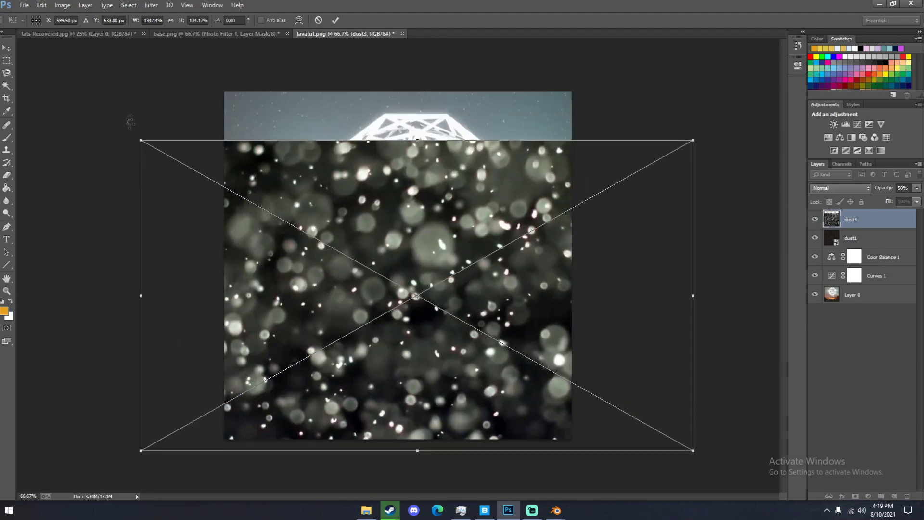
pyautogui.keyDown('shift'); pyautogui.moveTo(138, 140); pyautogui.dragTo(83, 110); pyautogui.keyUp('shift')
pyautogui.moveTo(216, 150); pyautogui.dragTo(204, 133)
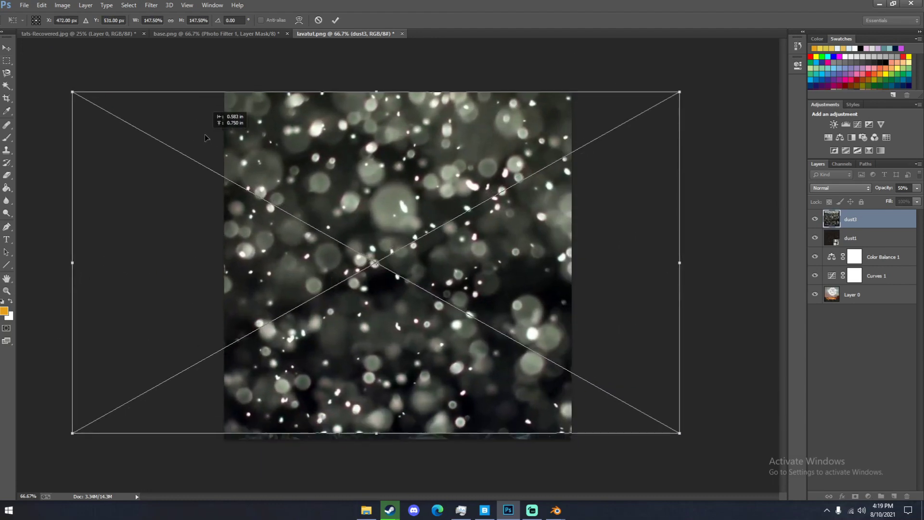
pyautogui.keyDown('shift'); pyautogui.moveTo(72, 91); pyautogui.dragTo(56, 81); pyautogui.keyUp('shift')
pyautogui.moveTo(202, 118); pyautogui.dragTo(206, 127)
pyautogui.click(8, 49)
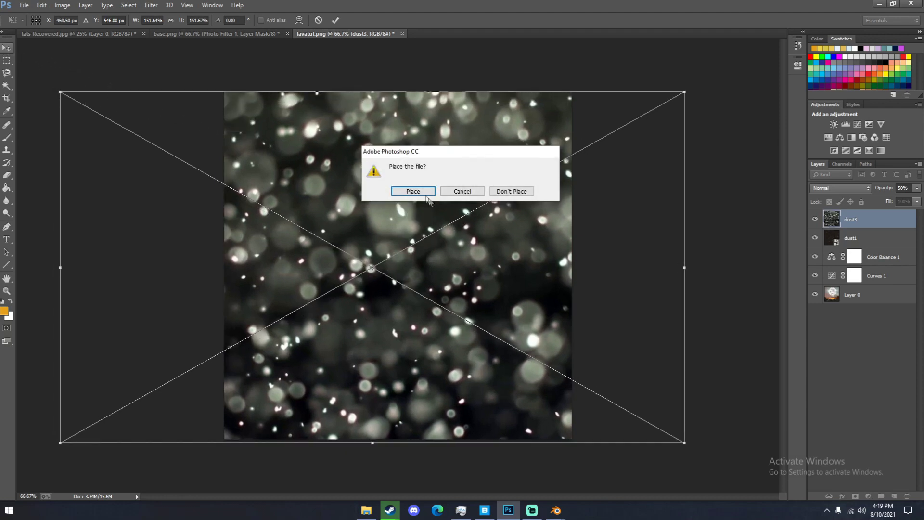
pyautogui.click(413, 191)
# - Set the dust3 layer's blend mode to Screen and its opacity to 10%
pyautogui.click(840, 188)
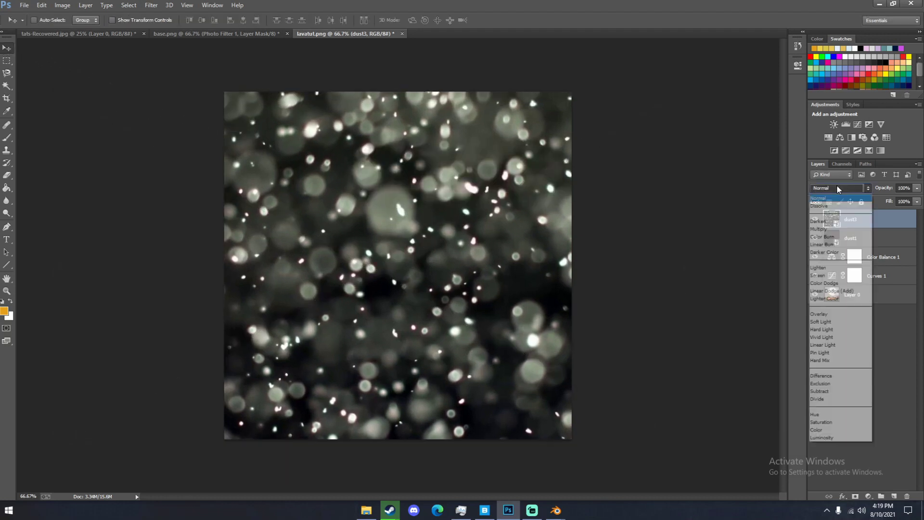
pyautogui.click(833, 277)
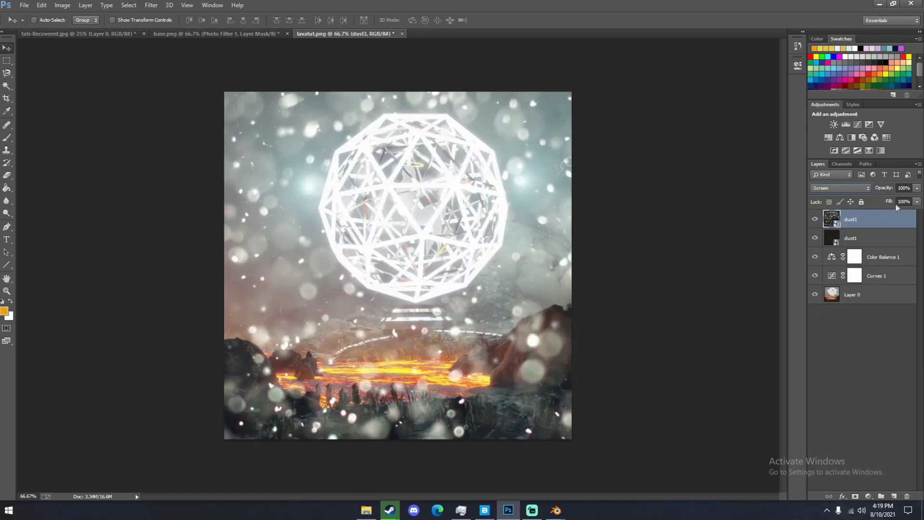
pyautogui.click(906, 189)
pyautogui.write('20')
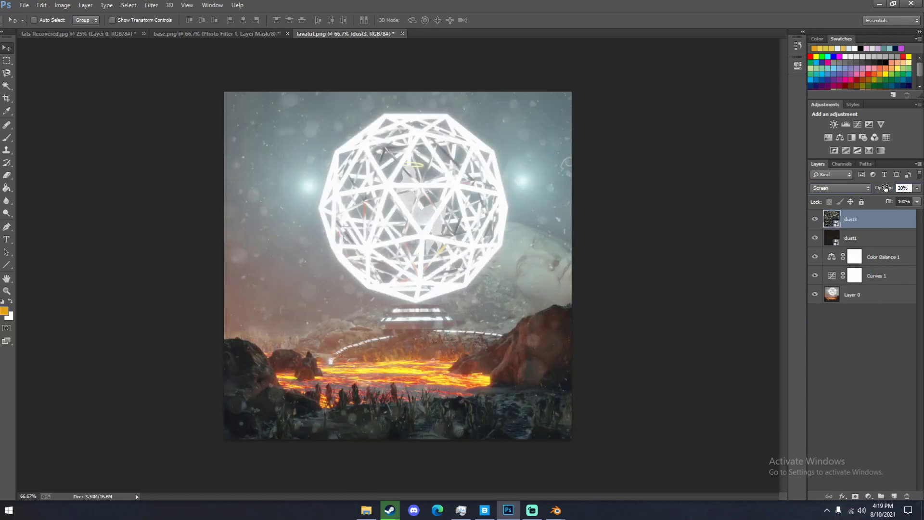
pyautogui.press('BackSpace')
pyautogui.press('BackSpace')
pyautogui.write('10')
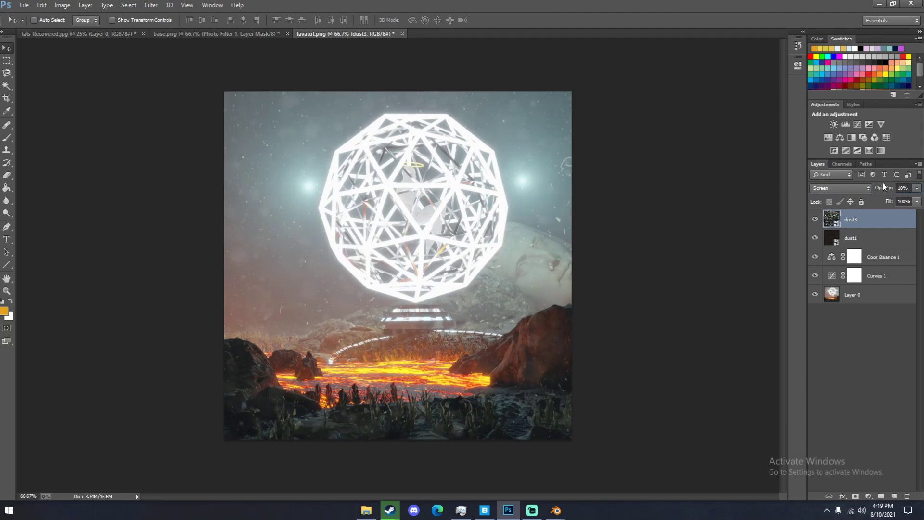
# - Add a Photo Filter adjustment with Cooling Filter (82) at 10% density, then collapse its properties
pyautogui.click(864, 136)
pyautogui.click(698, 89)
pyautogui.click(715, 130)
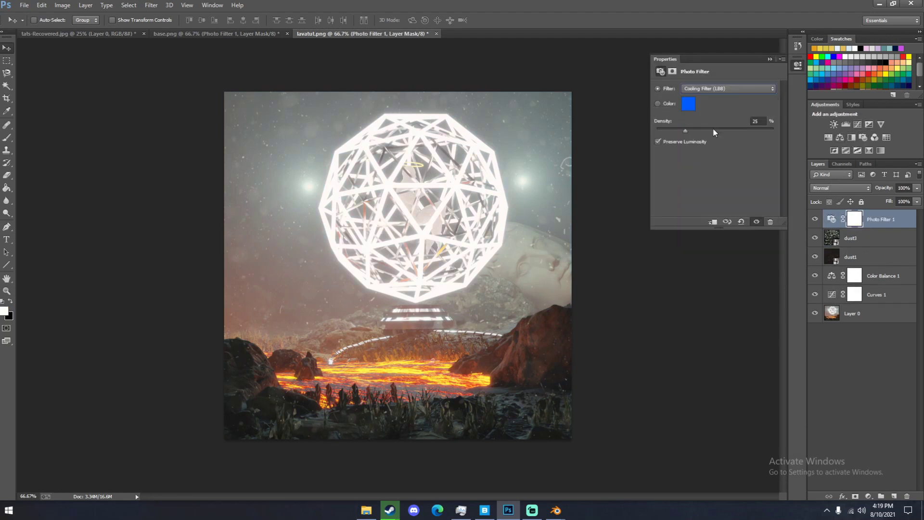
pyautogui.click(698, 87)
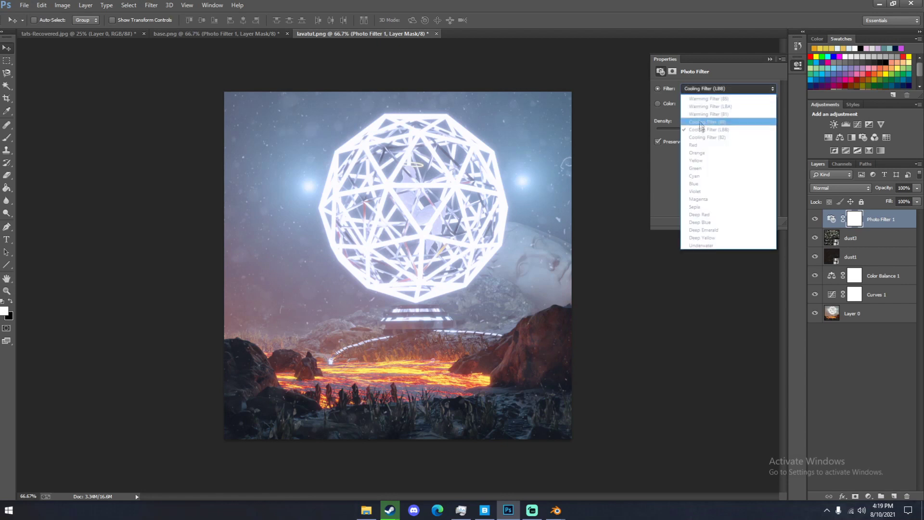
pyautogui.click(698, 137)
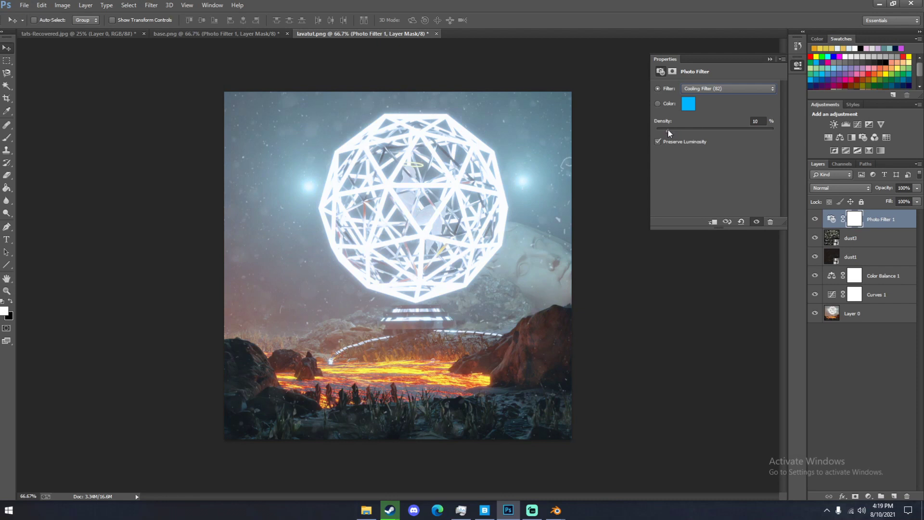
pyautogui.click(769, 60)
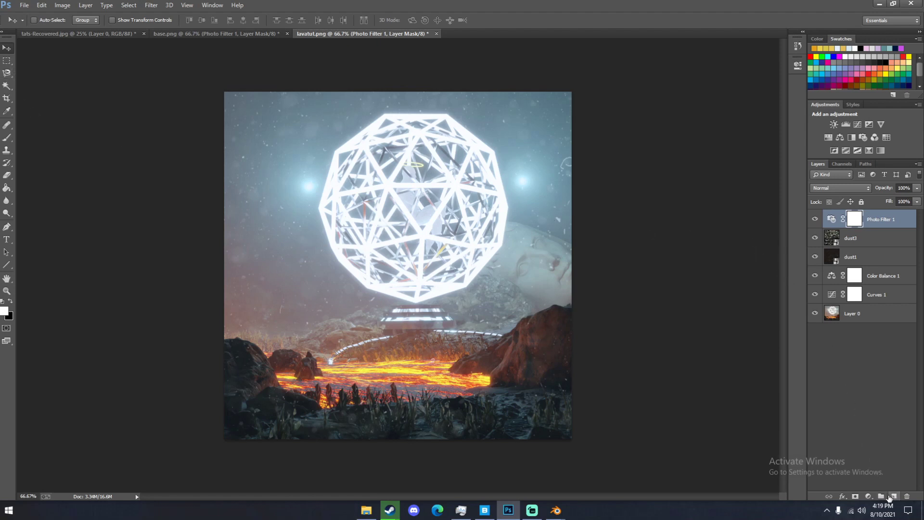
# - Create a new layer, move it directly above Layer 0, and set its blend mode to Color Dodge
pyautogui.click(893, 496)
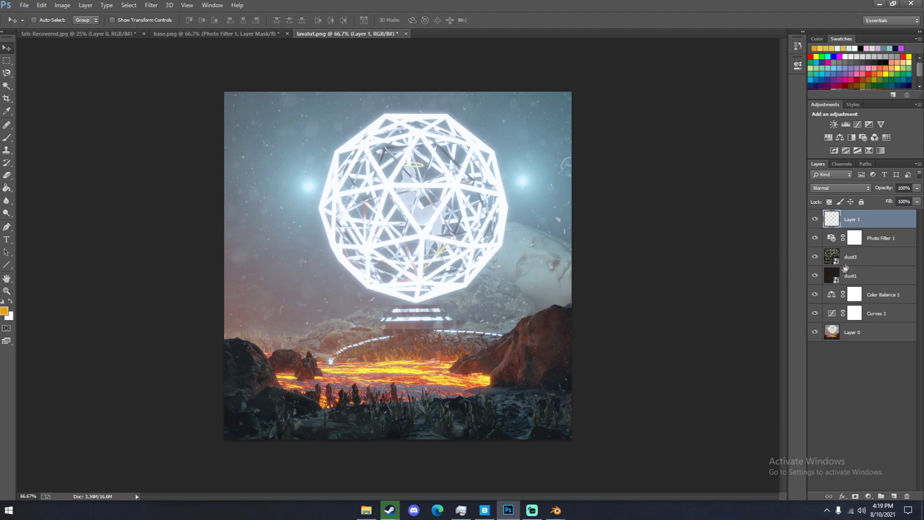
pyautogui.moveTo(861, 220); pyautogui.dragTo(861, 319)
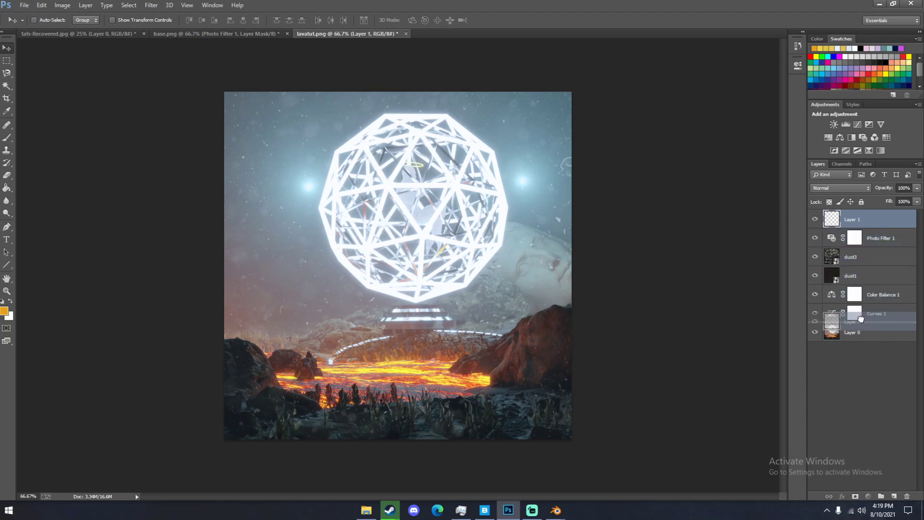
pyautogui.moveTo(861, 317); pyautogui.dragTo(861, 322)
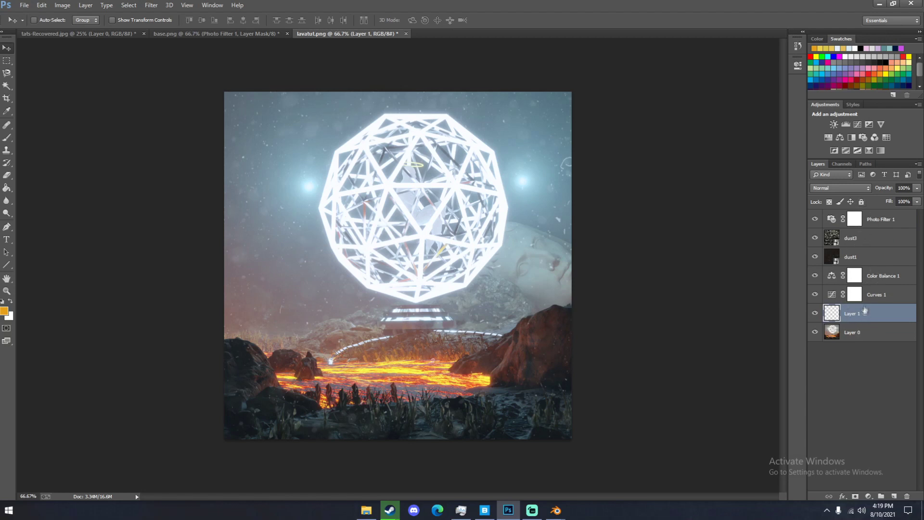
pyautogui.click(821, 188)
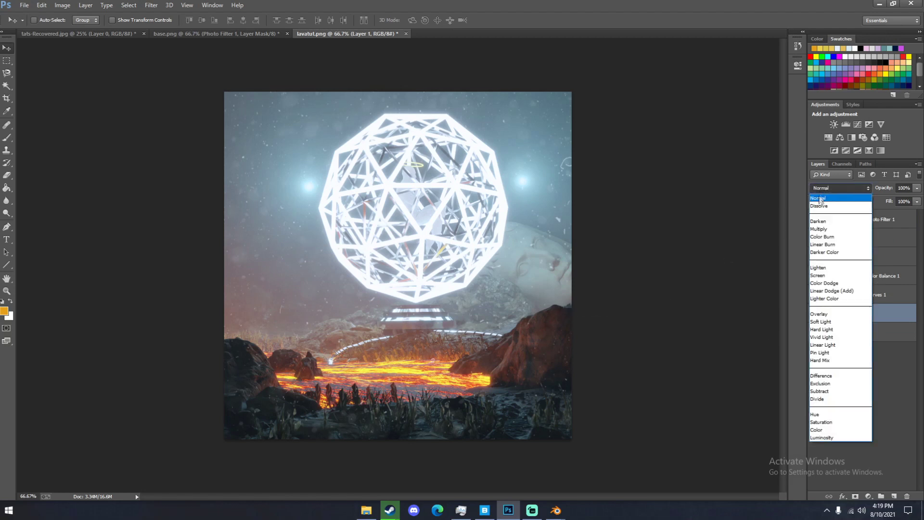
pyautogui.click(824, 289)
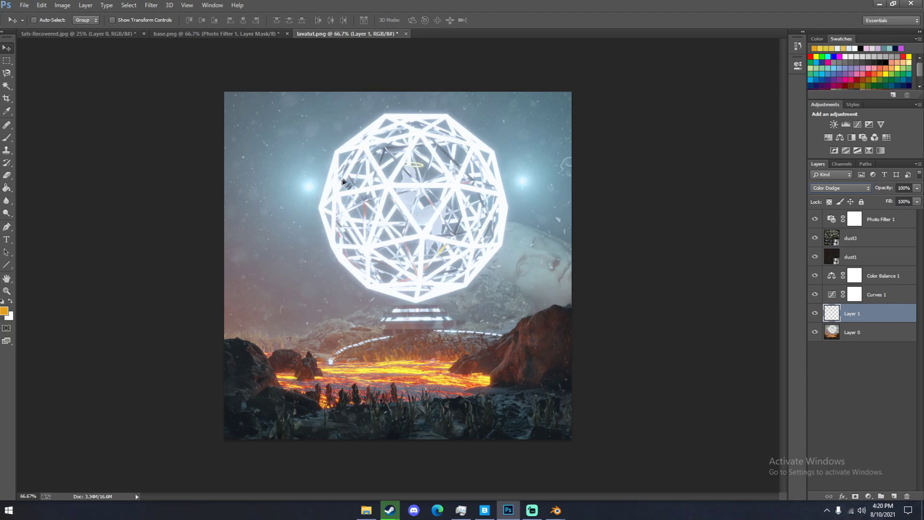
# - Sample the sphere's pale blue and dab a glow over the sphere's centre with a soft 900 px brush
pyautogui.press('i')
pyautogui.moveTo(339, 169); pyautogui.dragTo(340, 146)
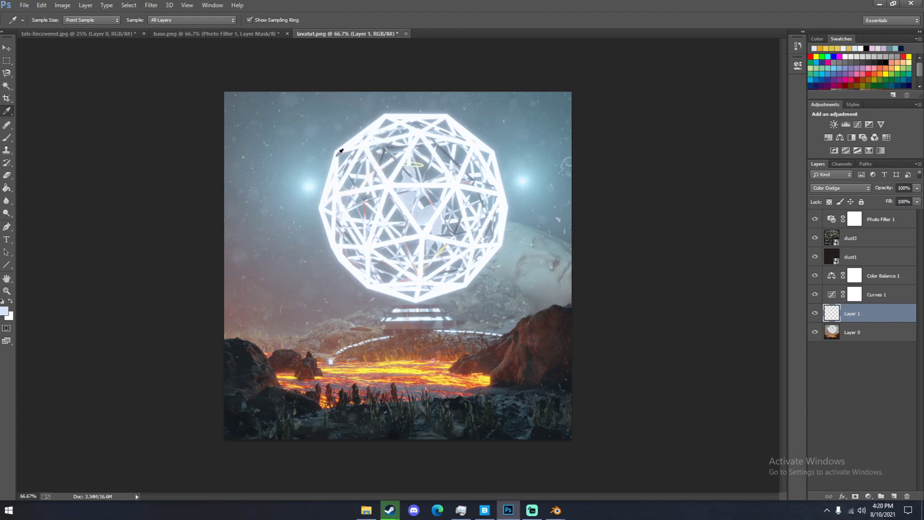
pyautogui.press('b')
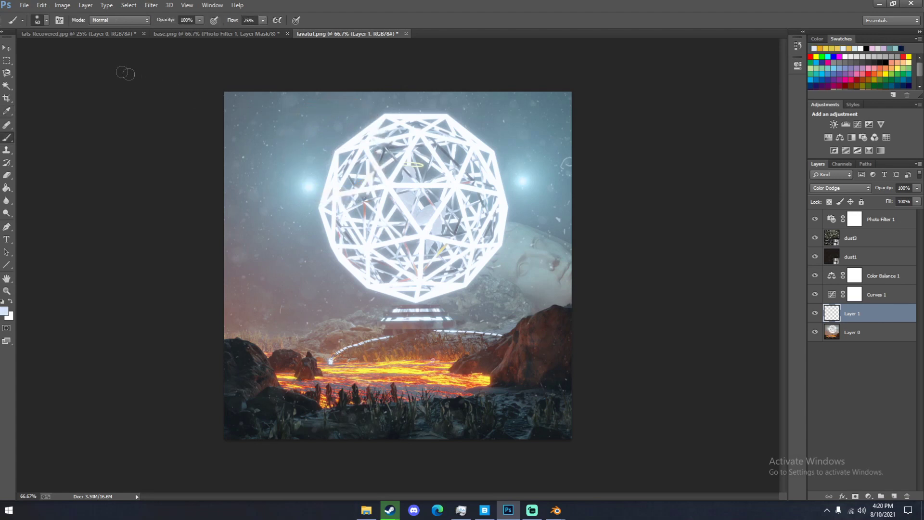
pyautogui.click(46, 20)
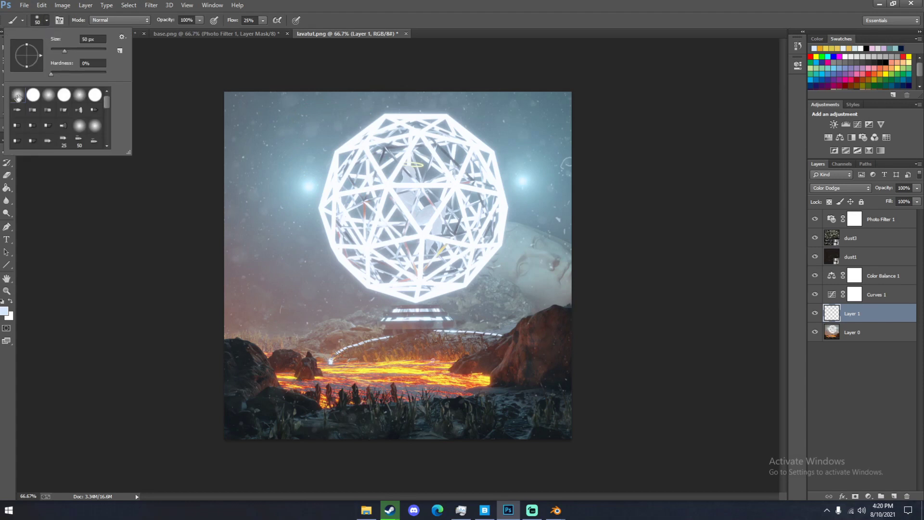
pyautogui.click(384, 50)
pyautogui.press(']')
pyautogui.moveTo(417, 209)
pyautogui.keyDown('alt'); pyautogui.mouseDown(button='right')
pyautogui.moveTo(462, 209)
pyautogui.moveTo(443, 209)
pyautogui.mouseUp(button='right'); pyautogui.keyUp('alt')
pyautogui.click(418, 208)
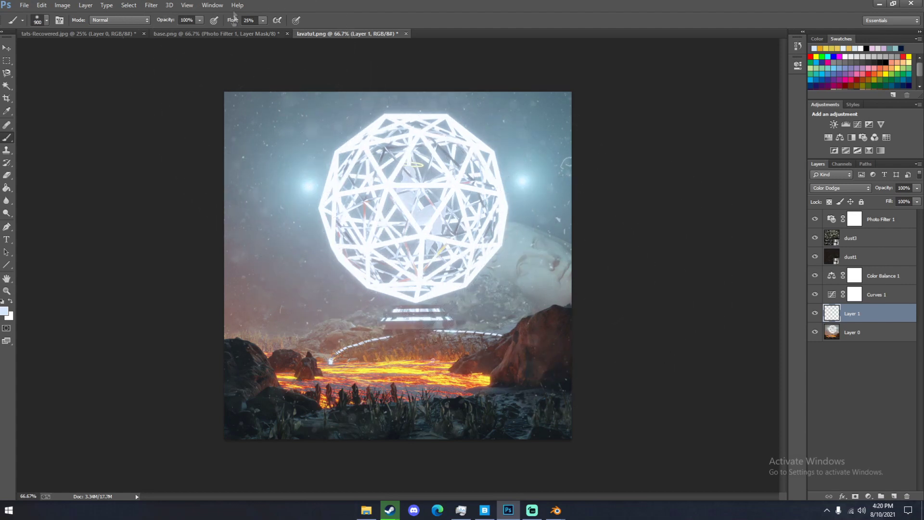
# - Reduce the brush to 175 px and paint soft glow over the ground below the sphere and along the large rock beside the lava
pyautogui.press('[')
pyautogui.press('[')
pyautogui.press('[')
pyautogui.press('[')
pyautogui.press('[')
pyautogui.press('[')
pyautogui.press('[')
pyautogui.press('[')
pyautogui.press('[')
pyautogui.press('[')
pyautogui.click(462, 360)
pyautogui.press(']')
pyautogui.click(490, 346)
pyautogui.click(509, 326)
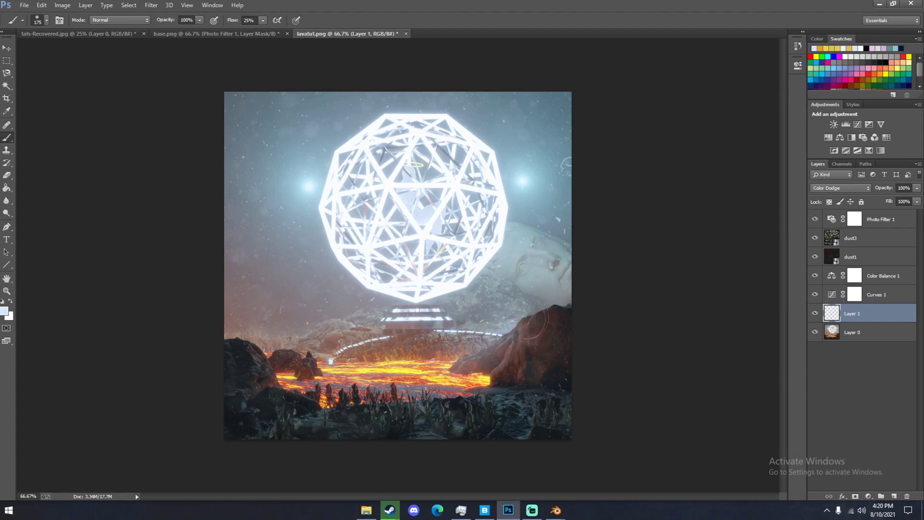
pyautogui.click(542, 315)
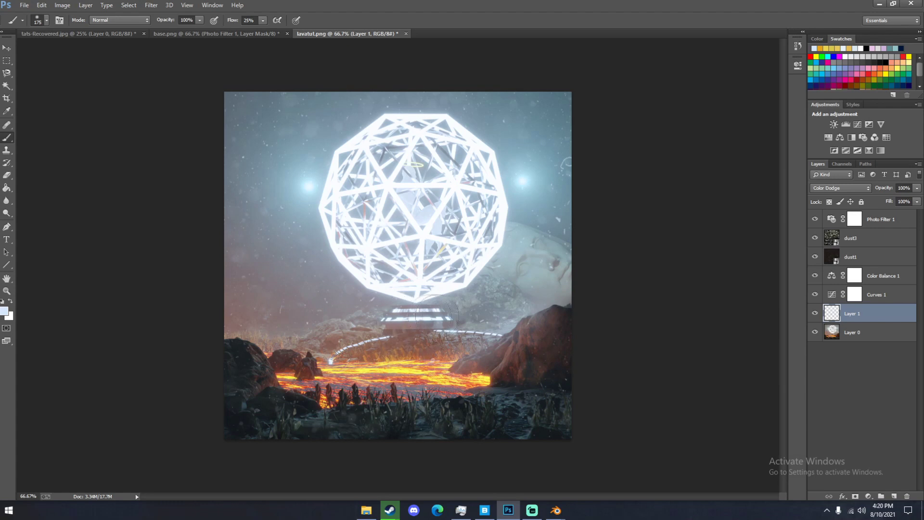
pyautogui.moveTo(457, 310)
pyautogui.mouseDown()
pyautogui.moveTo(438, 321)
pyautogui.moveTo(498, 334)
pyautogui.moveTo(455, 342)
pyautogui.moveTo(572, 368)
pyautogui.mouseUp()
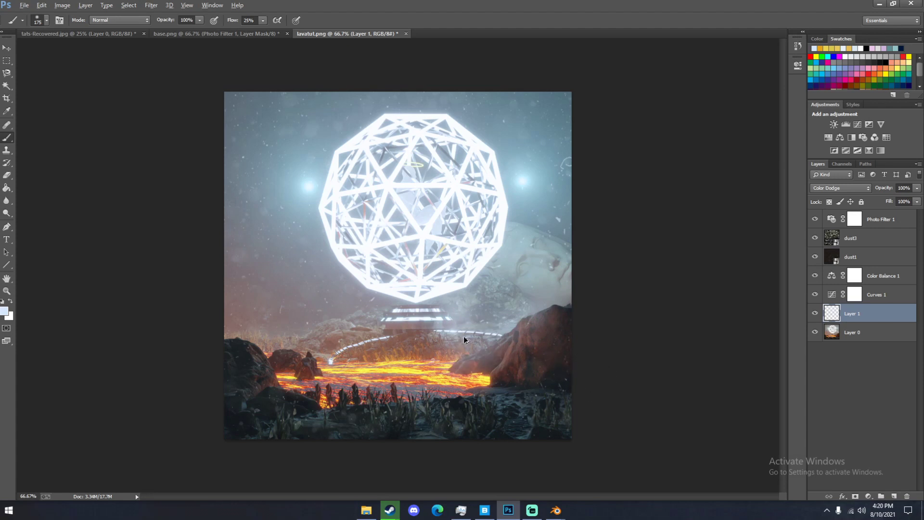
# - Reduce the brush to 100 px and dab soft glow along the curved light strips on both sides below the sphere
pyautogui.press('[')
pyautogui.press('[')
pyautogui.press('[')
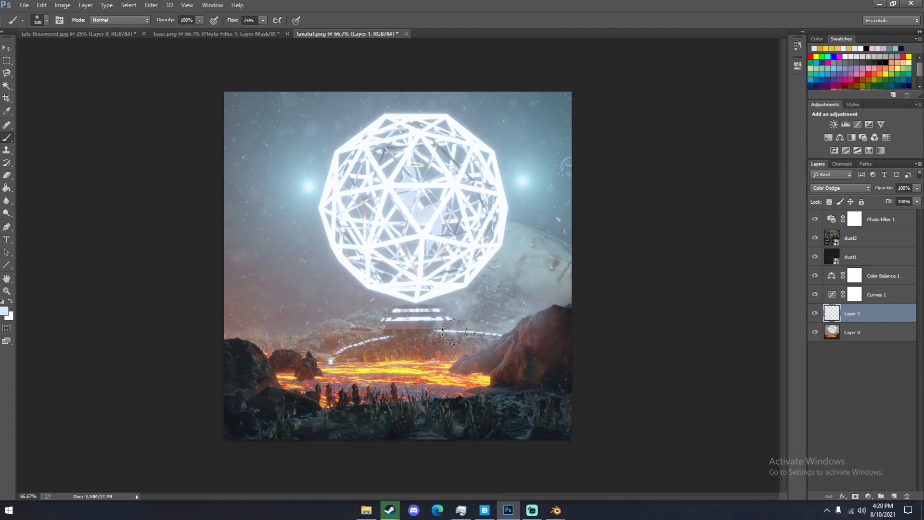
pyautogui.click(476, 334)
pyautogui.moveTo(474, 333)
pyautogui.mouseDown()
pyautogui.moveTo(499, 338)
pyautogui.moveTo(475, 333)
pyautogui.mouseUp()
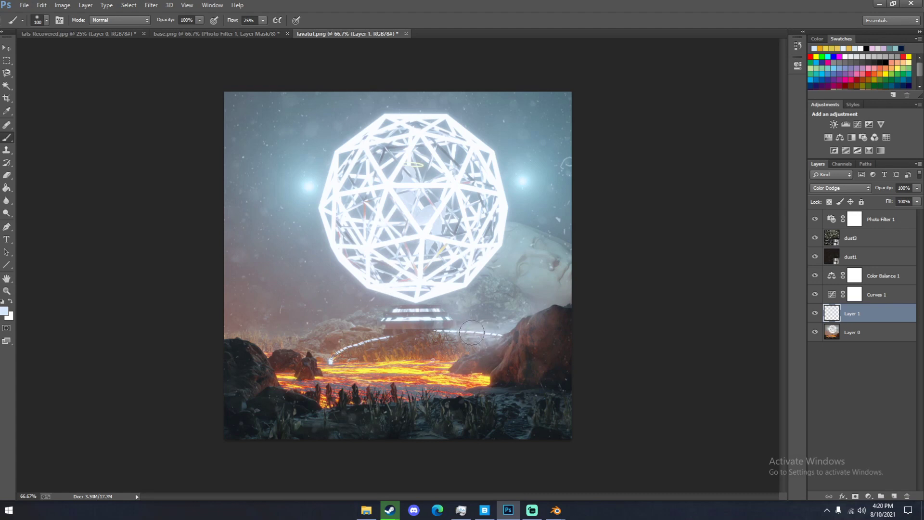
pyautogui.click(372, 340)
pyautogui.moveTo(360, 346); pyautogui.dragTo(384, 340)
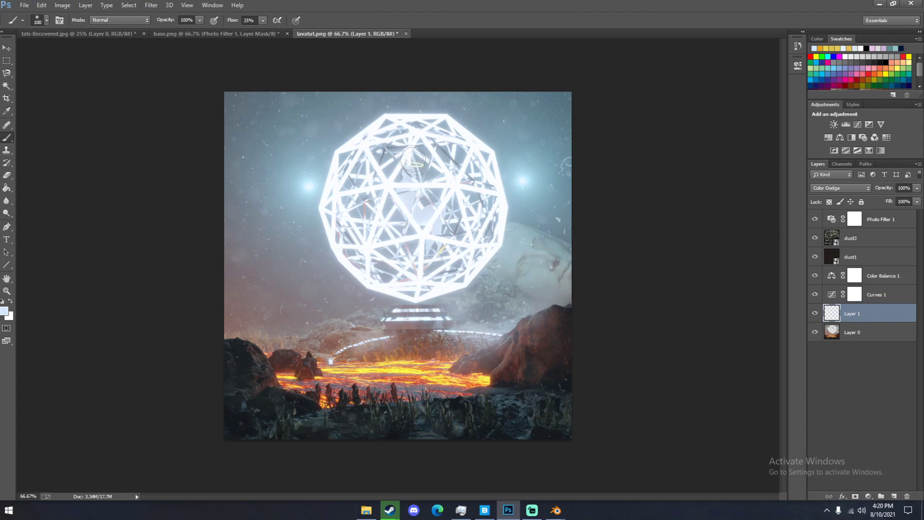
# - Pick the light yellow swatch and dab a glow over the small yellow accent inside the sphere with a 175 px brush
pyautogui.press('i')
pyautogui.moveTo(423, 162); pyautogui.dragTo(422, 159)
pyautogui.click(816, 57)
pyautogui.press('b')
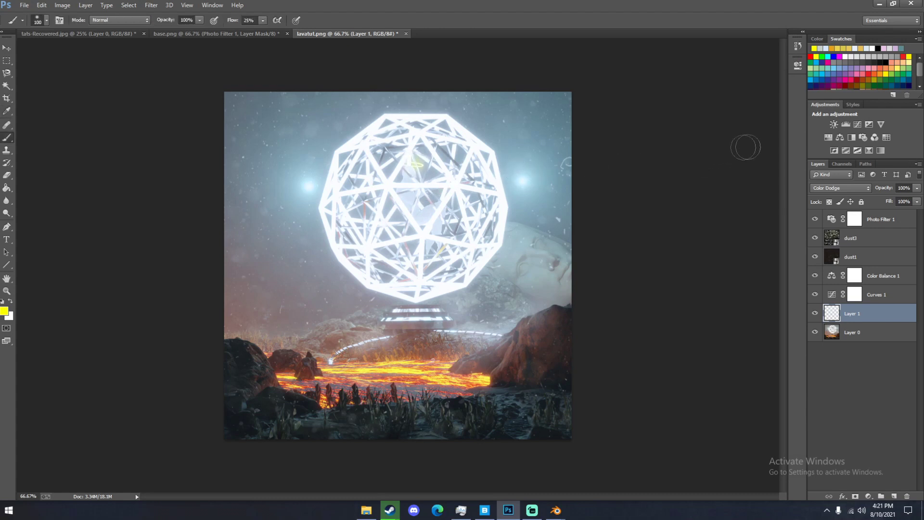
pyautogui.click(896, 68)
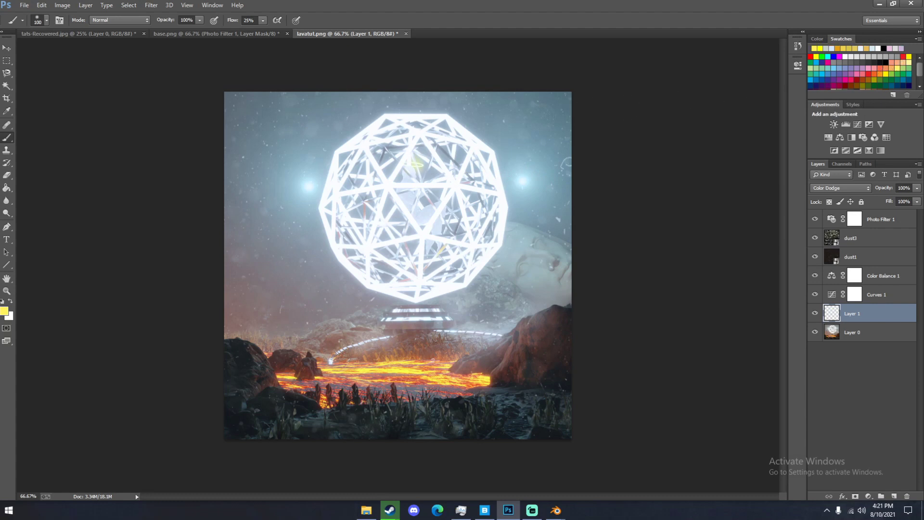
pyautogui.press(']')
pyautogui.press(']')
pyautogui.press(']')
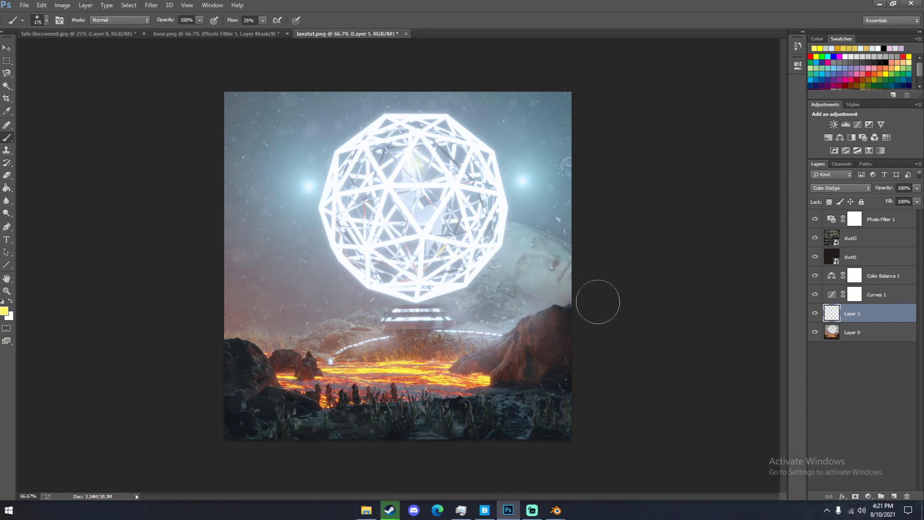
# - Lower the upper point of the Curves 1 adjustment to input 215, output 205, then collapse its properties
pyautogui.click(862, 334)
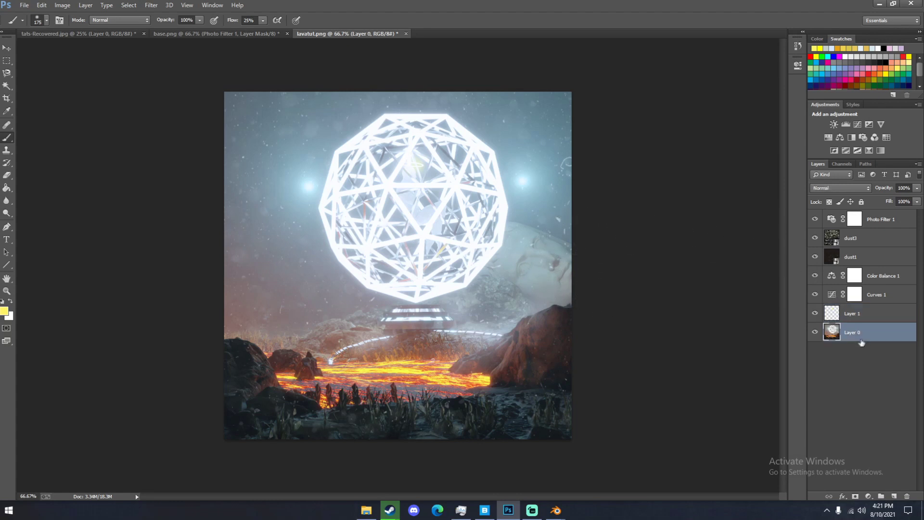
pyautogui.click(856, 295)
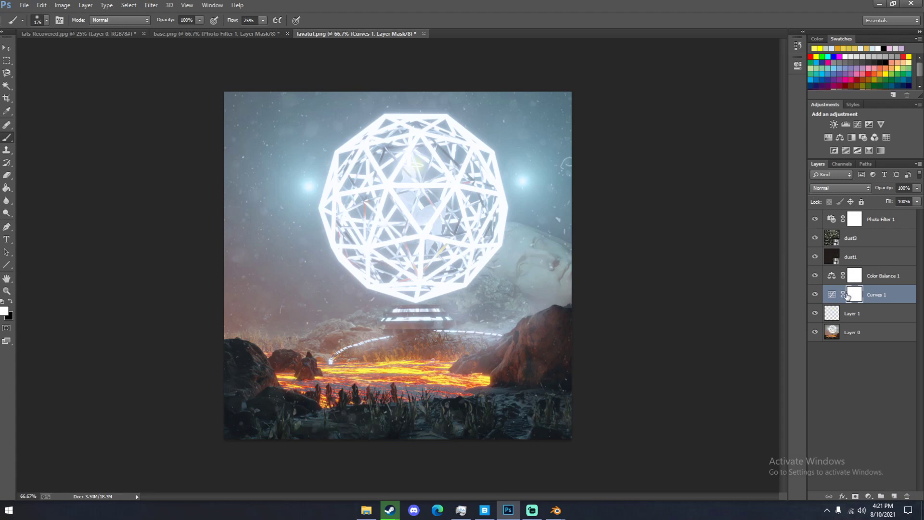
pyautogui.click(833, 296)
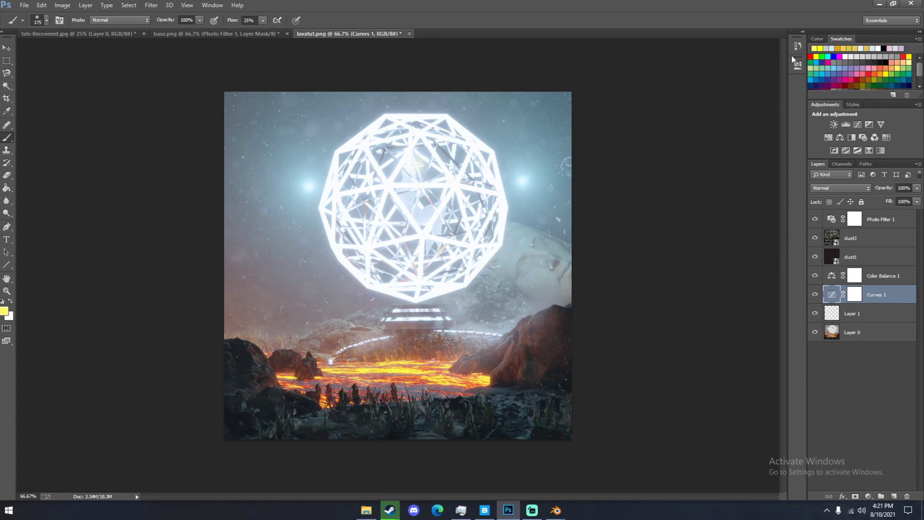
pyautogui.moveTo(790, 56); pyautogui.dragTo(772, 58)
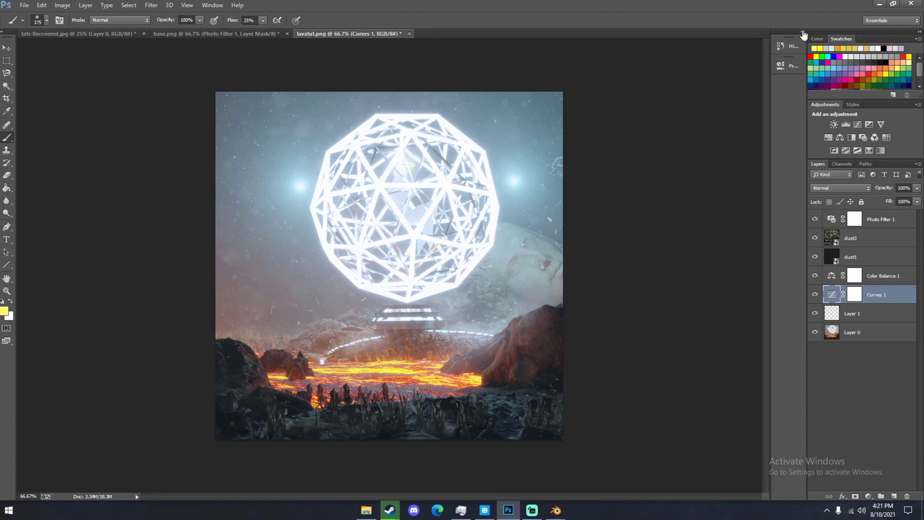
pyautogui.click(804, 33)
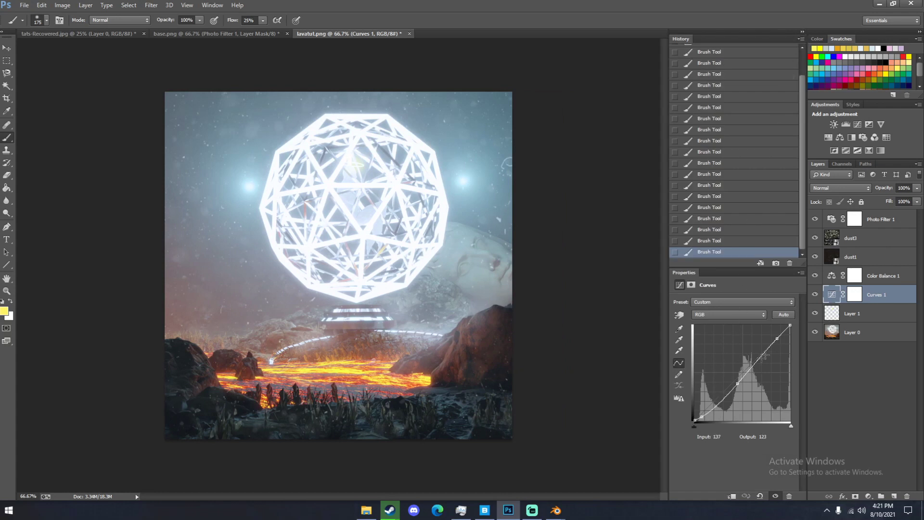
pyautogui.moveTo(777, 337); pyautogui.dragTo(775, 344)
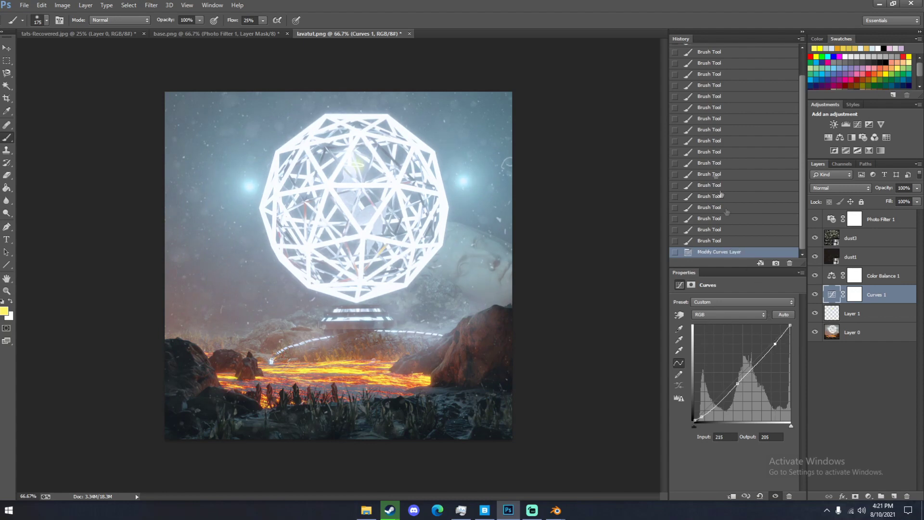
pyautogui.click(802, 32)
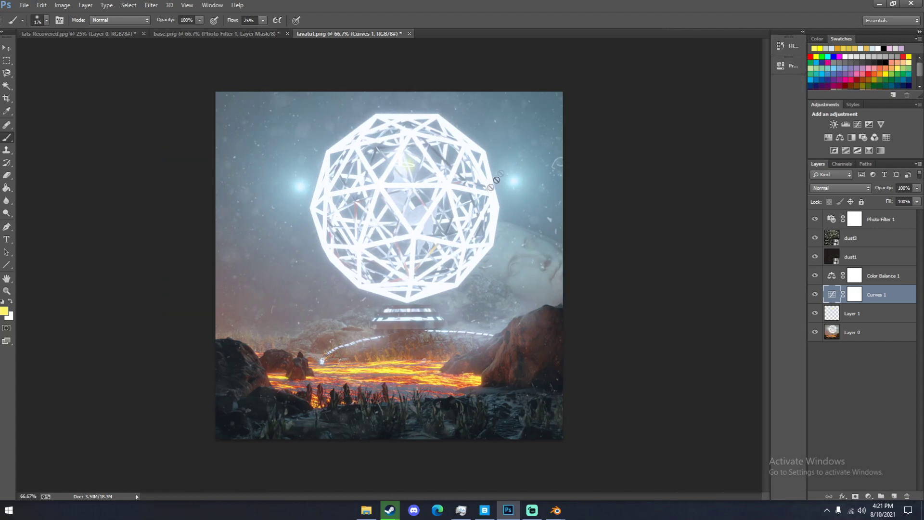
# - On Layer 1, sample the lava's yellow and dab glow over the lava's right end at 175 px and its left end at 90 px
pyautogui.click(856, 316)
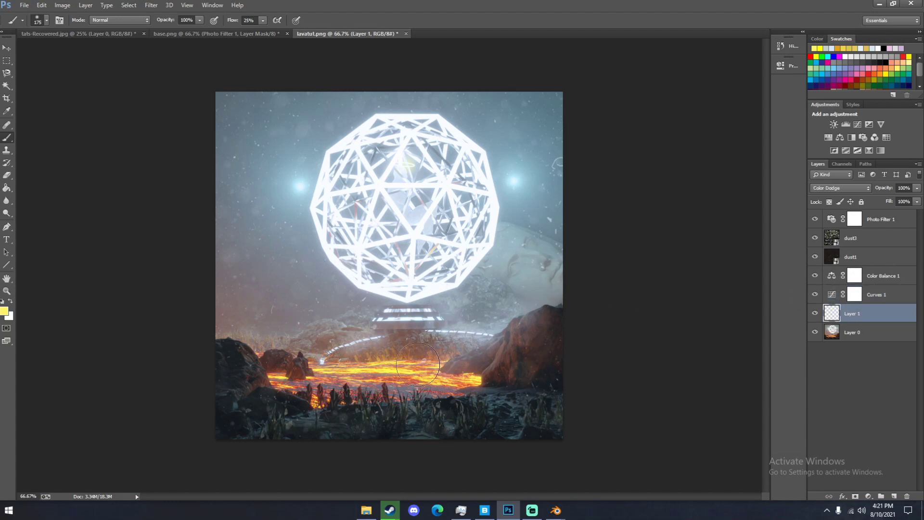
pyautogui.press('i')
pyautogui.click(403, 368)
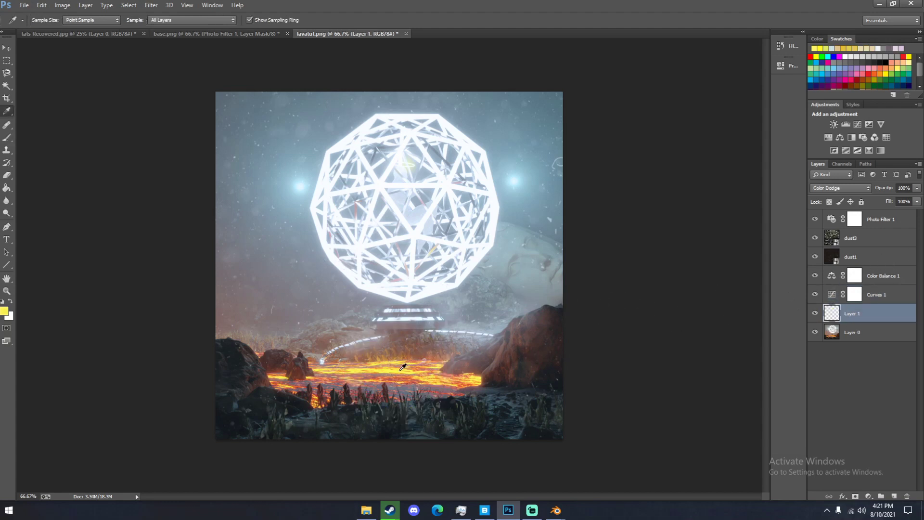
pyautogui.press('b')
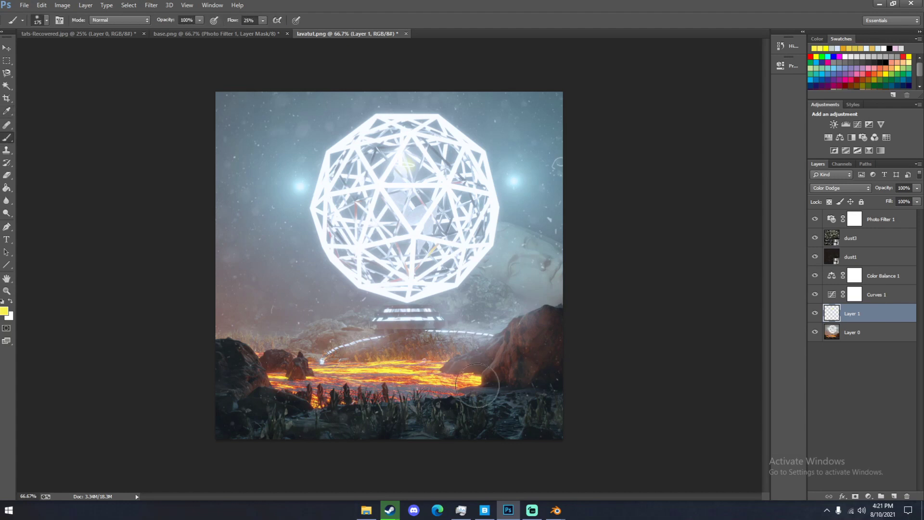
pyautogui.click(479, 384)
pyautogui.press('[')
pyautogui.press('[')
pyautogui.press('[')
pyautogui.click(308, 380)
pyautogui.click(309, 380)
pyautogui.click(310, 378)
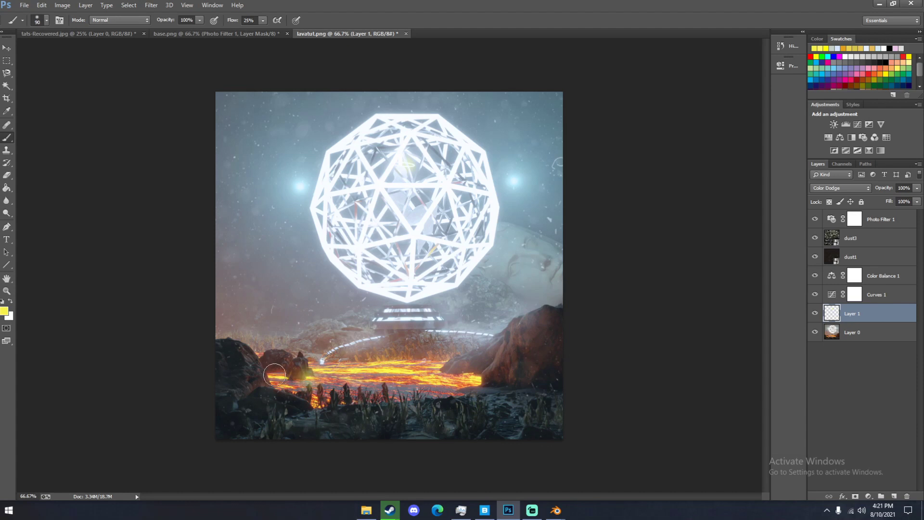
# - Sample the lava's orange-red and paint glow over the rocks around the left end of the lava and its right shore
pyautogui.press('i')
pyautogui.click(278, 370)
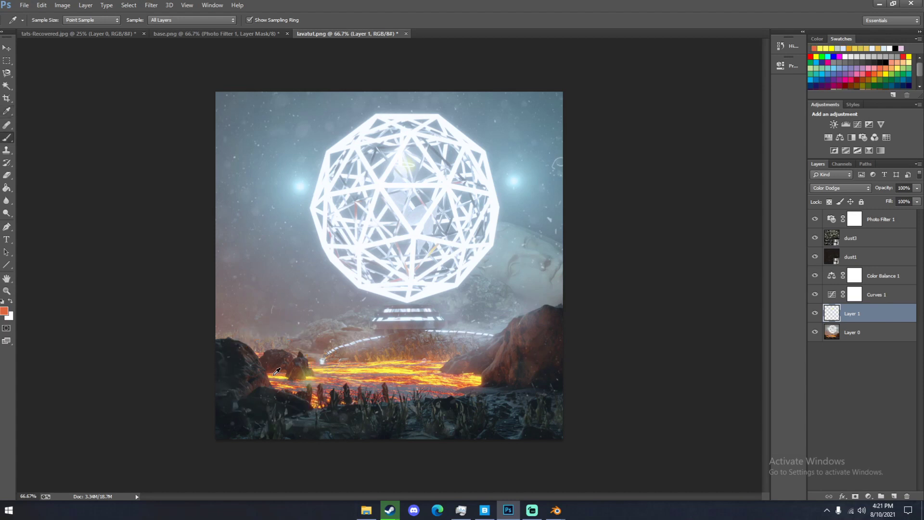
pyautogui.press('b')
pyautogui.moveTo(271, 374); pyautogui.dragTo(281, 376)
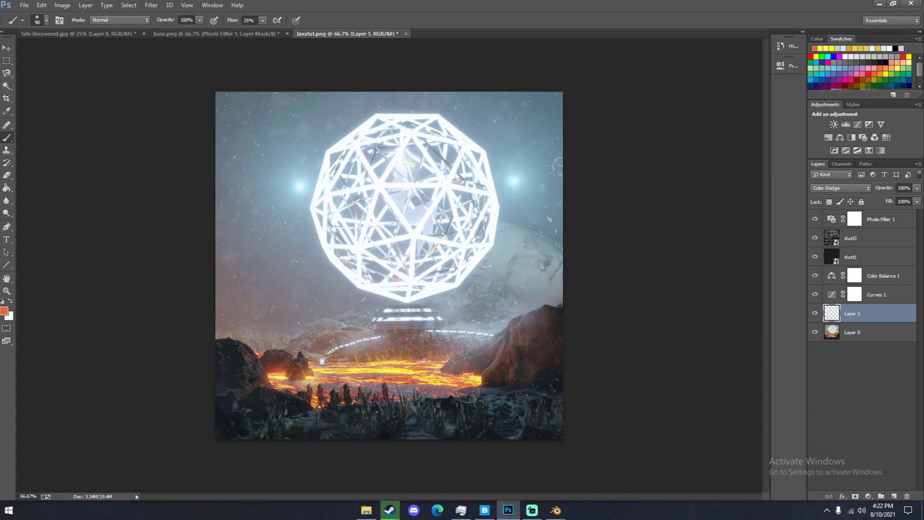
pyautogui.click(463, 394)
pyautogui.moveTo(286, 391); pyautogui.dragTo(254, 360)
# - Enlarge the brush to 300 px and dab the orange-red glow over the plants along the lava's front shore
pyautogui.press('[')
pyautogui.press('[')
pyautogui.press('[')
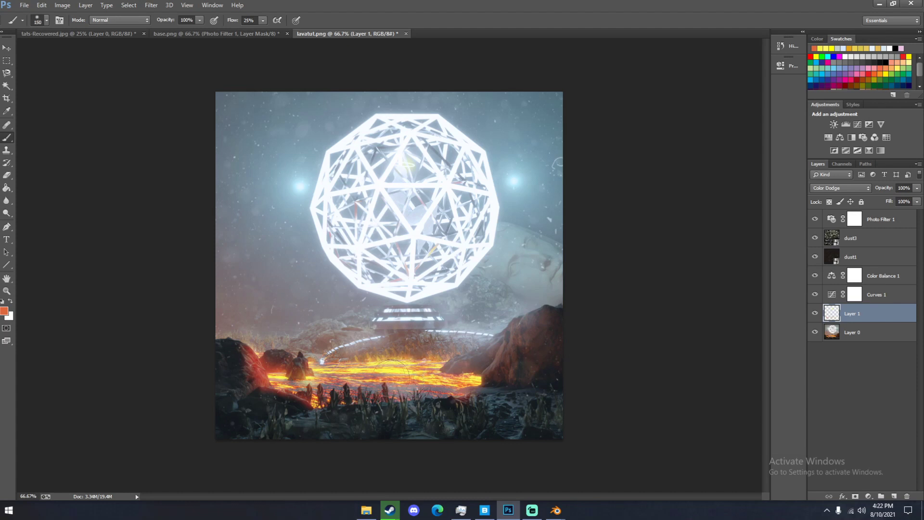
pyautogui.press(']')
pyautogui.press(']')
pyautogui.press(']')
pyautogui.press(']')
pyautogui.click(345, 384)
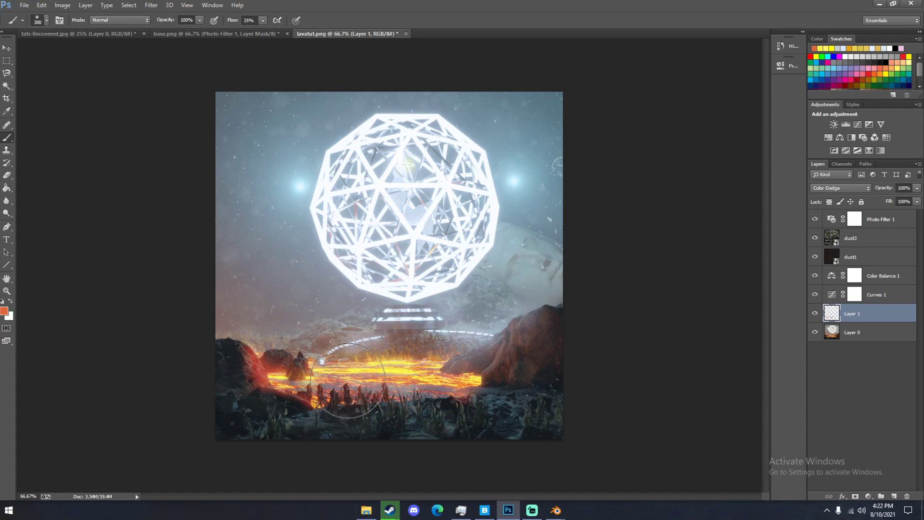
pyautogui.click(345, 384)
pyautogui.click(393, 384)
pyautogui.click(424, 383)
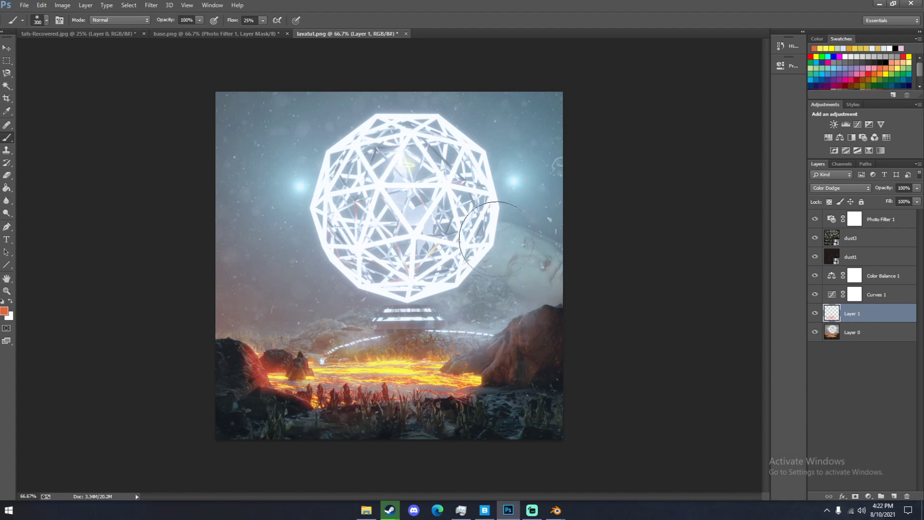
# - Try dabbing a white glow sampled from the sphere over the stone face beside it with the 300 px brush
pyautogui.press('i')
pyautogui.moveTo(491, 210); pyautogui.dragTo(506, 226)
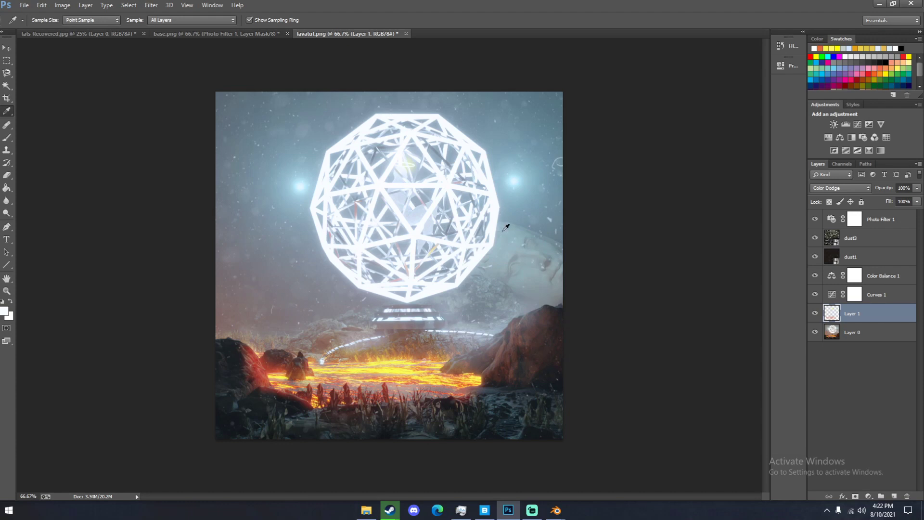
pyautogui.press('b')
pyautogui.click(509, 238)
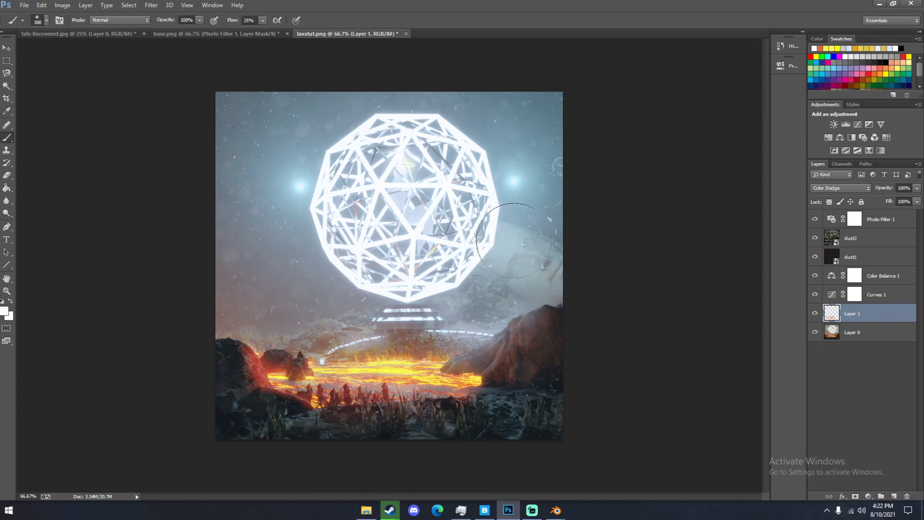
pyautogui.click(513, 238)
pyautogui.hotkey('ctrl', 'z')
# - Pick the light yellow swatch and dab a glow over the sphere's centre with a 400 px brush
pyautogui.press('[')
pyautogui.press('[')
pyautogui.press('[')
pyautogui.press('[')
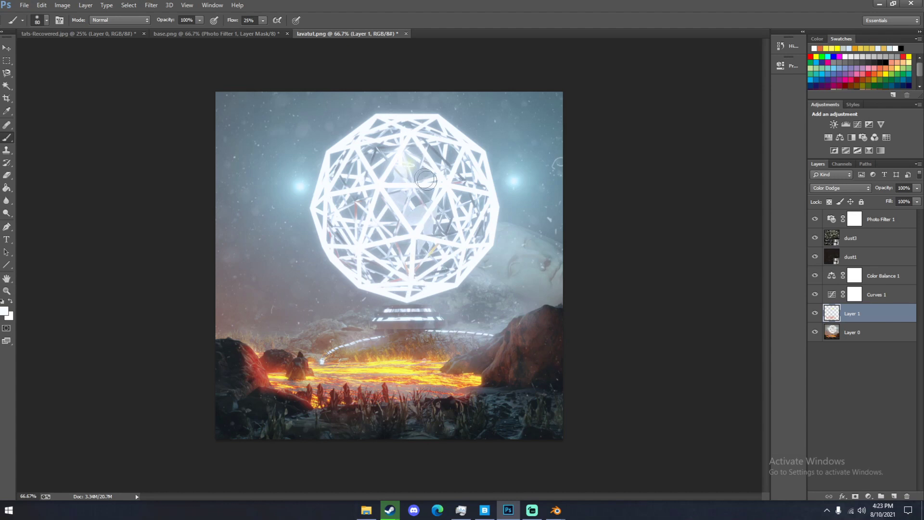
pyautogui.click(899, 66)
pyautogui.press(']')
pyautogui.press(']')
pyautogui.press(']')
pyautogui.press(']')
pyautogui.press(']')
pyautogui.press(']')
pyautogui.press(']')
pyautogui.press(']')
pyautogui.press(']')
pyautogui.click(402, 188)
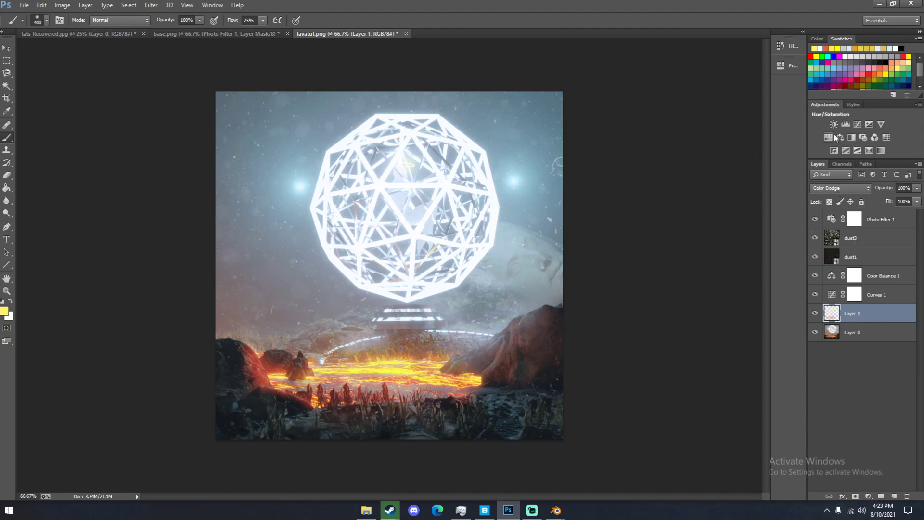
# - Set the Color Balance 1 midtones to Cyan-Red -44 and Yellow-Blue +31, and compare the image with base.png
pyautogui.click(880, 278)
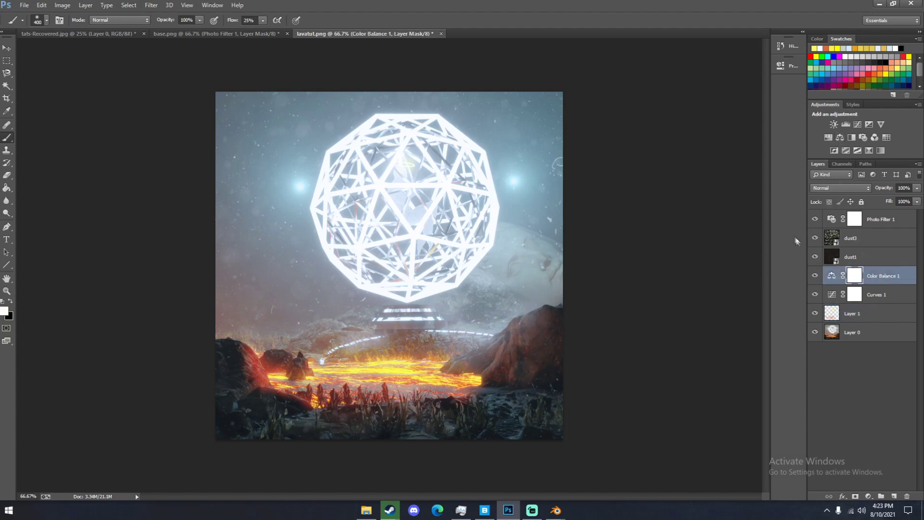
pyautogui.click(783, 48)
pyautogui.click(788, 68)
pyautogui.click(788, 67)
pyautogui.click(802, 32)
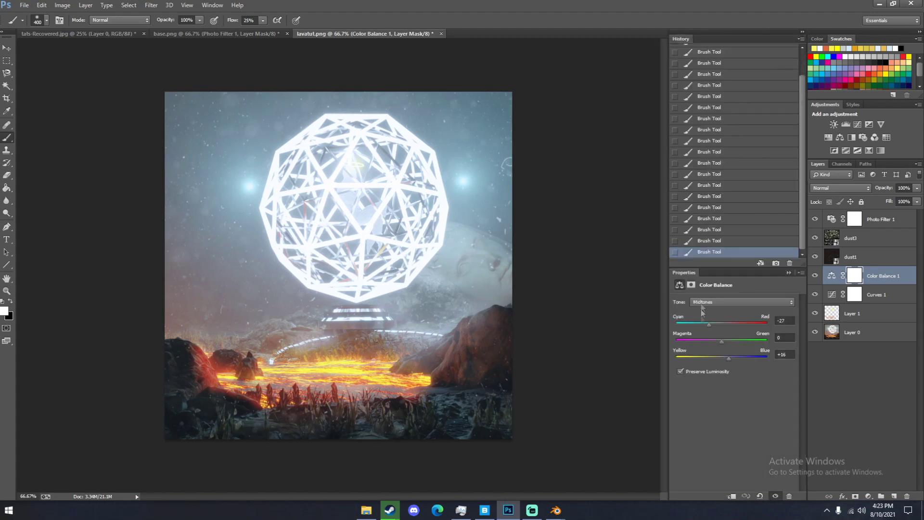
pyautogui.moveTo(709, 325)
pyautogui.mouseDown()
pyautogui.moveTo(727, 327)
pyautogui.moveTo(701, 328)
pyautogui.mouseUp()
pyautogui.moveTo(701, 329); pyautogui.dragTo(702, 326)
pyautogui.moveTo(729, 358); pyautogui.dragTo(732, 359)
pyautogui.click(201, 35)
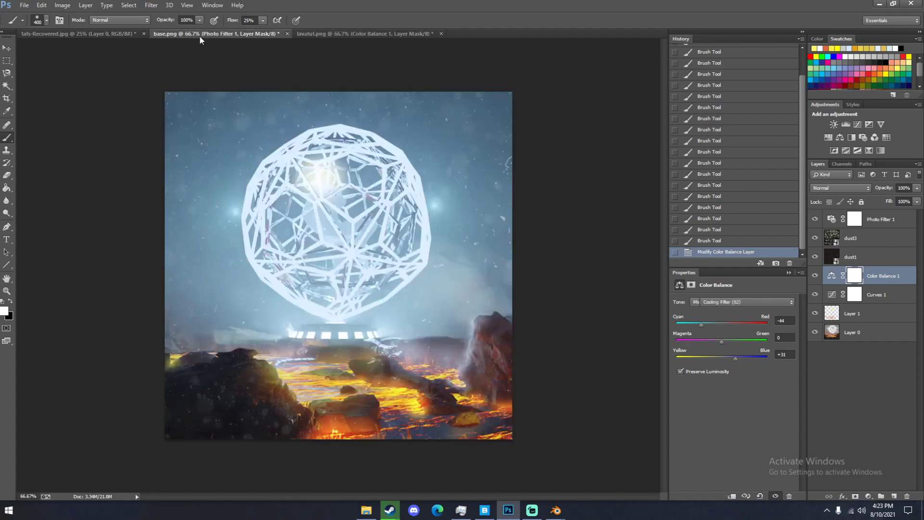
pyautogui.click(322, 36)
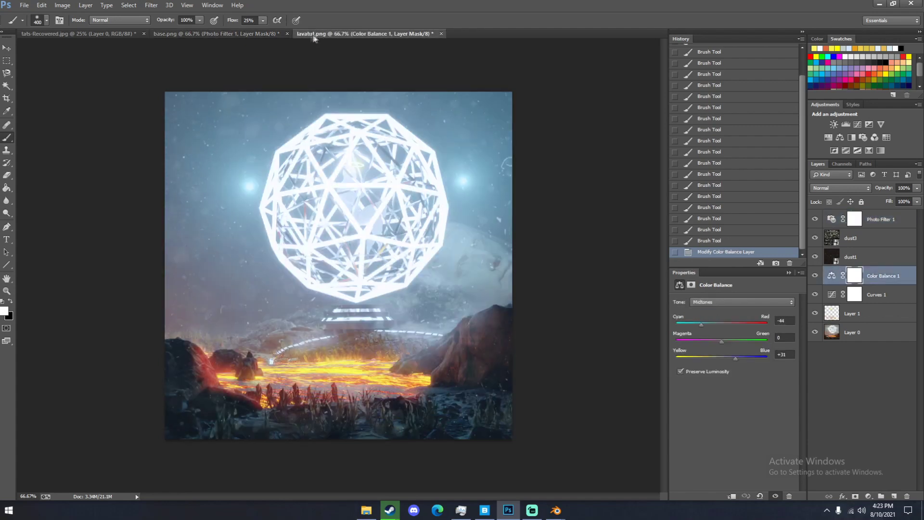
pyautogui.click(238, 32)
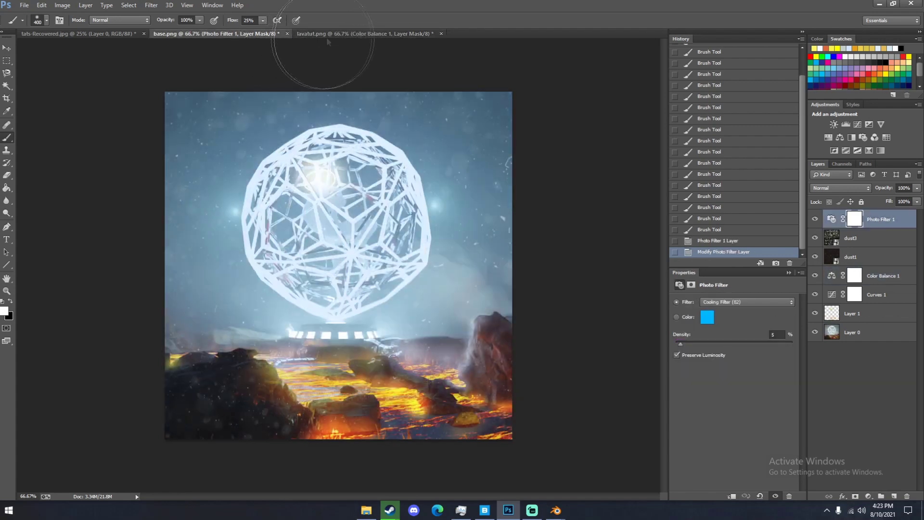
pyautogui.click(337, 33)
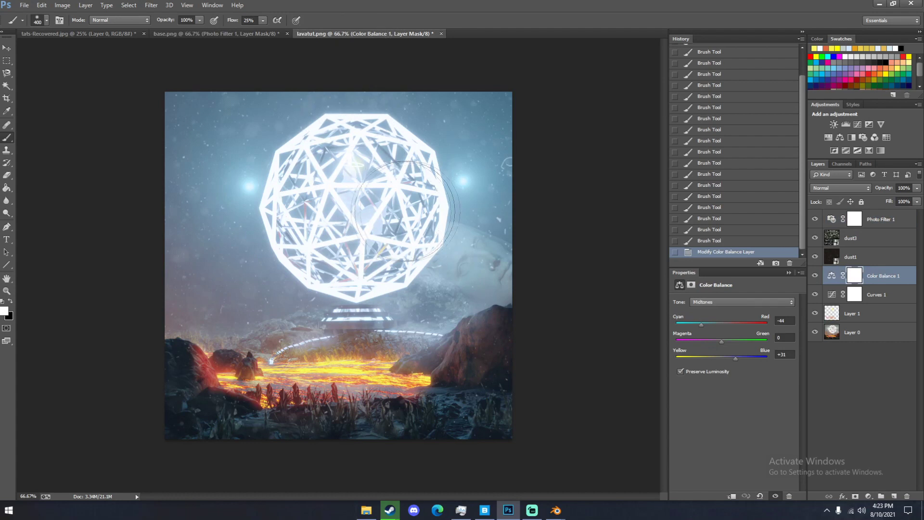
pyautogui.click(802, 32)
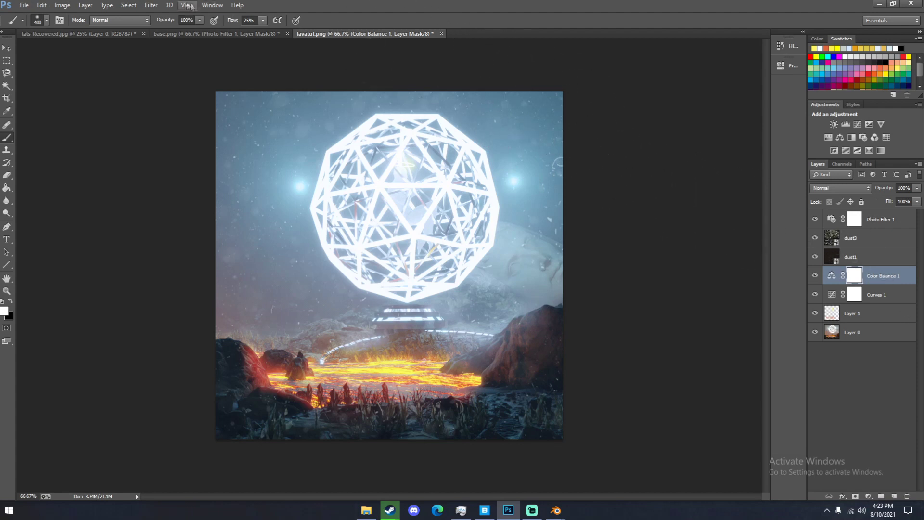
# - Apply a Tilt-Shift blur of 15 px to Layer 0 with the focus band rotated diagonally and widened toward the lower-left foreground
pyautogui.click(151, 5)
pyautogui.click(870, 326)
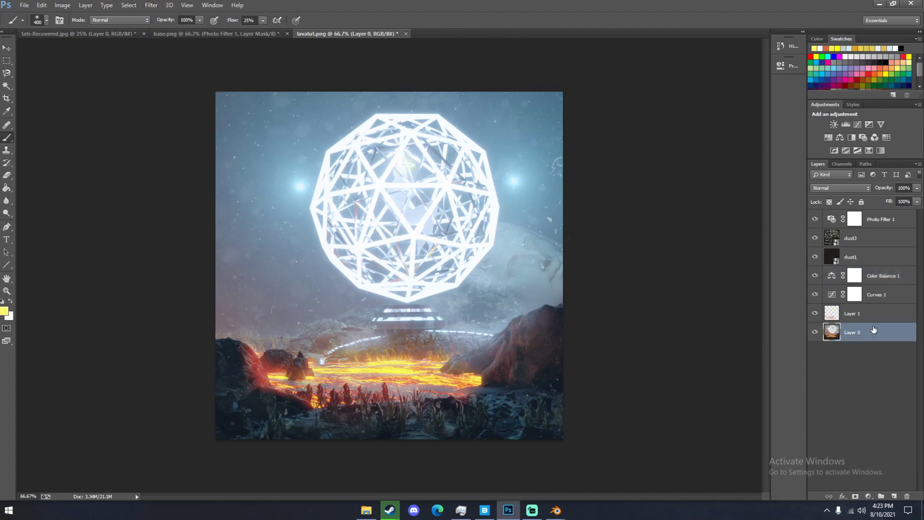
pyautogui.click(151, 5)
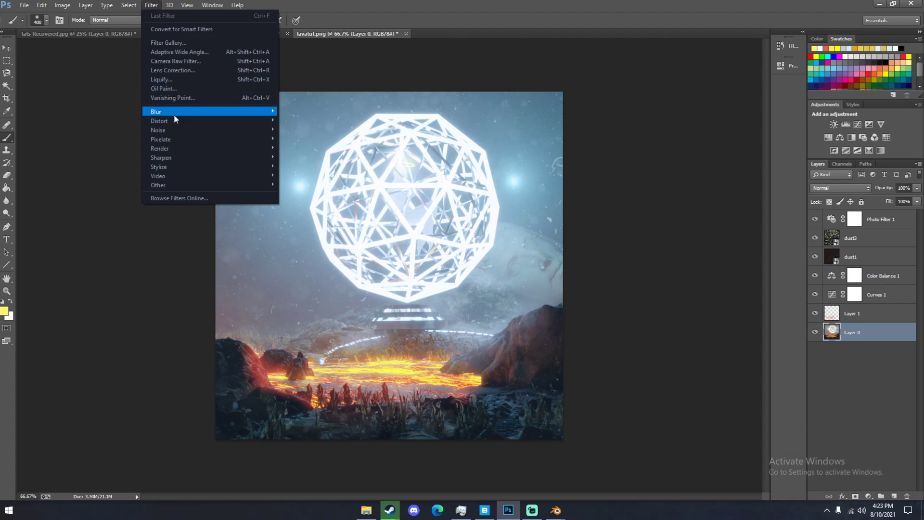
pyautogui.moveTo(174, 114)
pyautogui.click(313, 128)
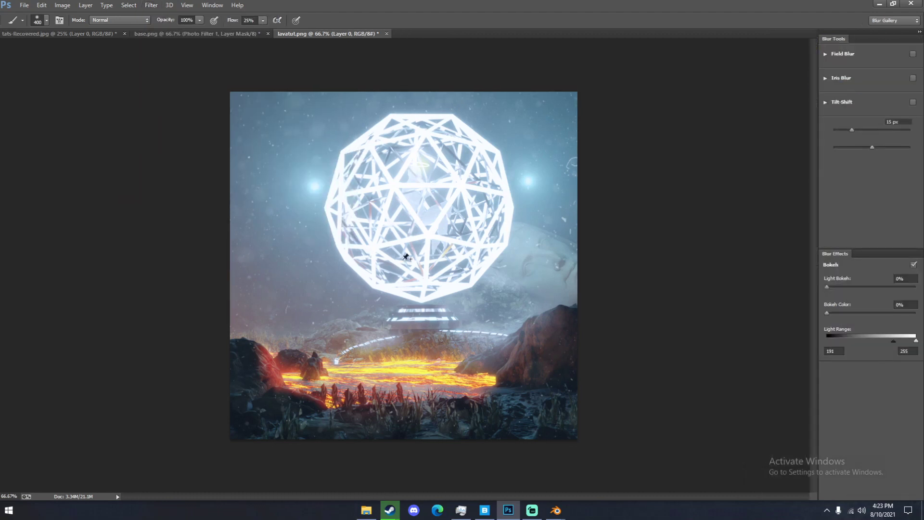
pyautogui.moveTo(402, 234); pyautogui.dragTo(481, 167)
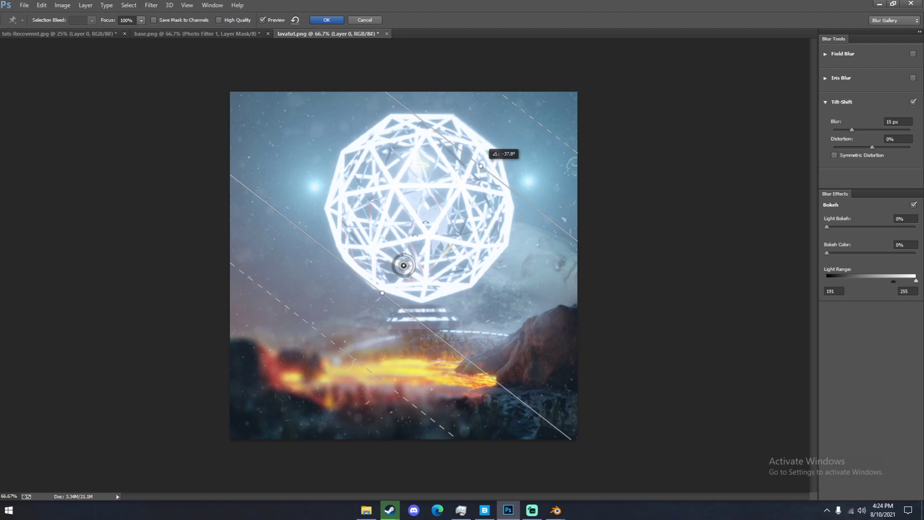
pyautogui.moveTo(382, 292); pyautogui.dragTo(322, 400)
pyautogui.click(318, 21)
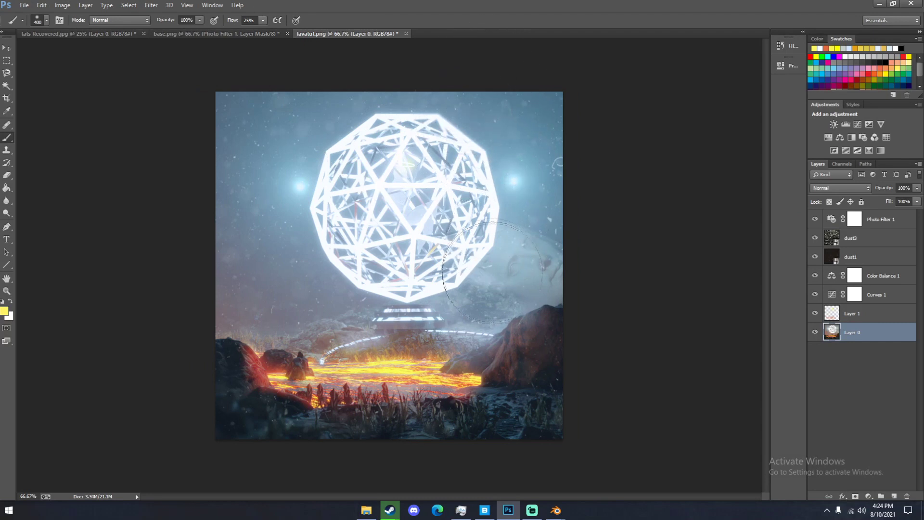
# - Try painting a yellow-orange glow sampled from the lava on Layer 1, over the foot of the large rock with the 400 px brush
pyautogui.click(851, 313)
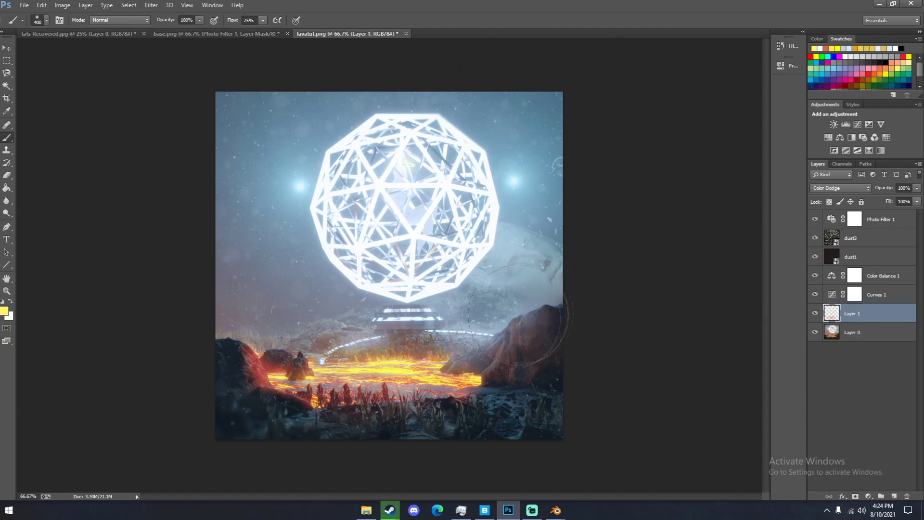
pyautogui.press('i')
pyautogui.moveTo(286, 386)
pyautogui.mouseDown()
pyautogui.moveTo(271, 386)
pyautogui.moveTo(276, 374)
pyautogui.mouseUp()
pyautogui.moveTo(277, 372); pyautogui.dragTo(272, 372)
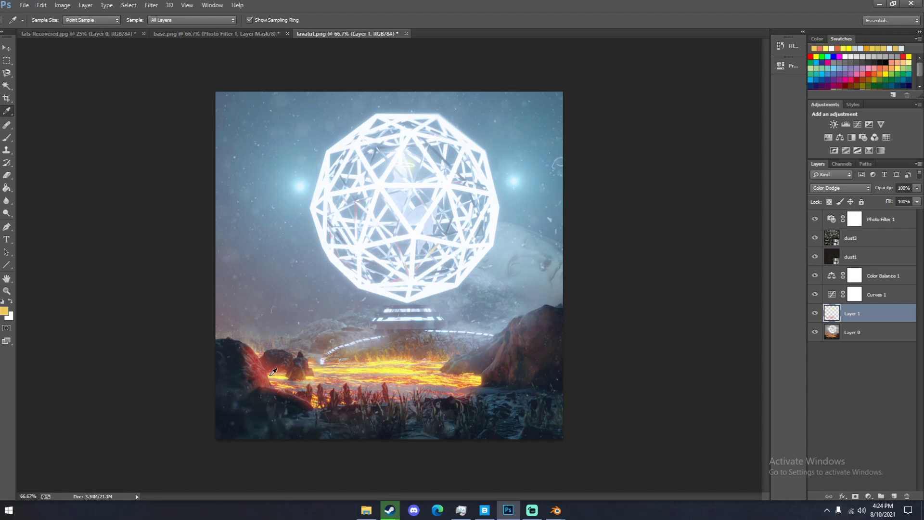
pyautogui.press('b')
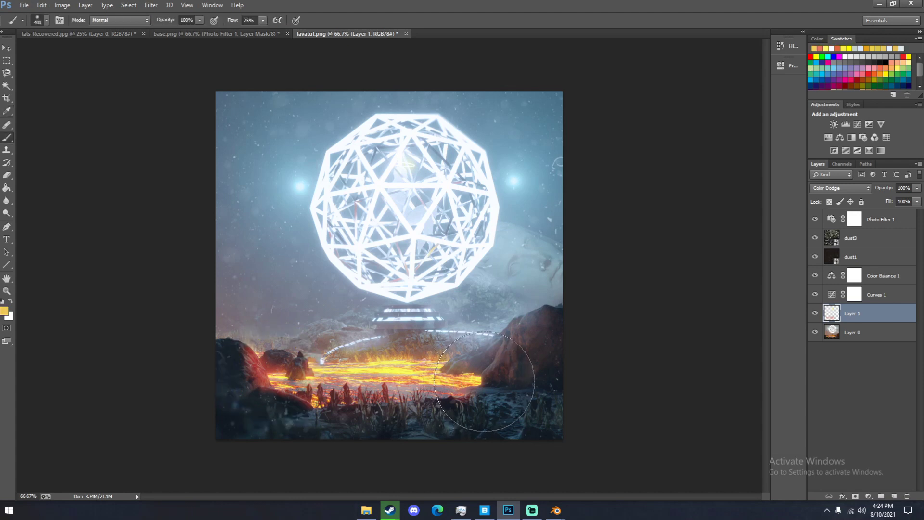
pyautogui.moveTo(483, 382); pyautogui.dragTo(553, 382)
pyautogui.hotkey('ctrl', 'z')
# - Paint an orange-red glow sampled from the lava's front edge over the ground below the large rock with a 200 px brush
pyautogui.press('[')
pyautogui.press('[')
pyautogui.press('i')
pyautogui.moveTo(435, 395); pyautogui.dragTo(437, 391)
pyautogui.press('b')
pyautogui.moveTo(494, 383); pyautogui.dragTo(503, 386)
pyautogui.moveTo(562, 400)
pyautogui.mouseDown()
pyautogui.moveTo(499, 406)
pyautogui.moveTo(481, 396)
pyautogui.moveTo(553, 419)
pyautogui.moveTo(531, 402)
pyautogui.moveTo(547, 411)
pyautogui.mouseUp()
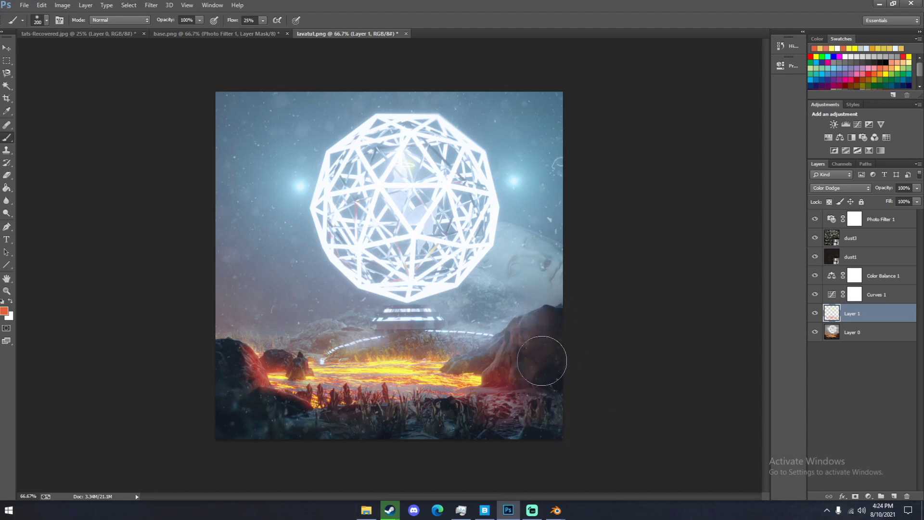
# - Reduce the glow brush to 100 px for finer work around the large rock's base
pyautogui.press('[')
pyautogui.press('[')
pyautogui.press('[')
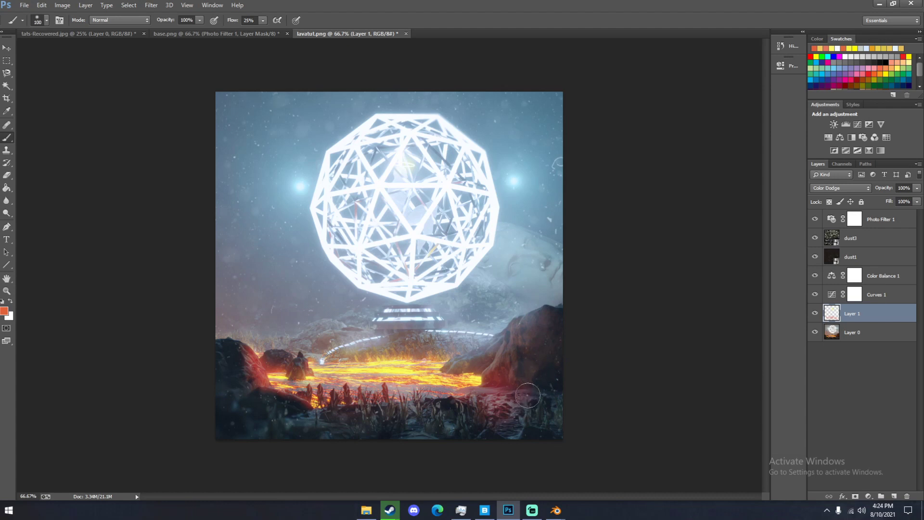